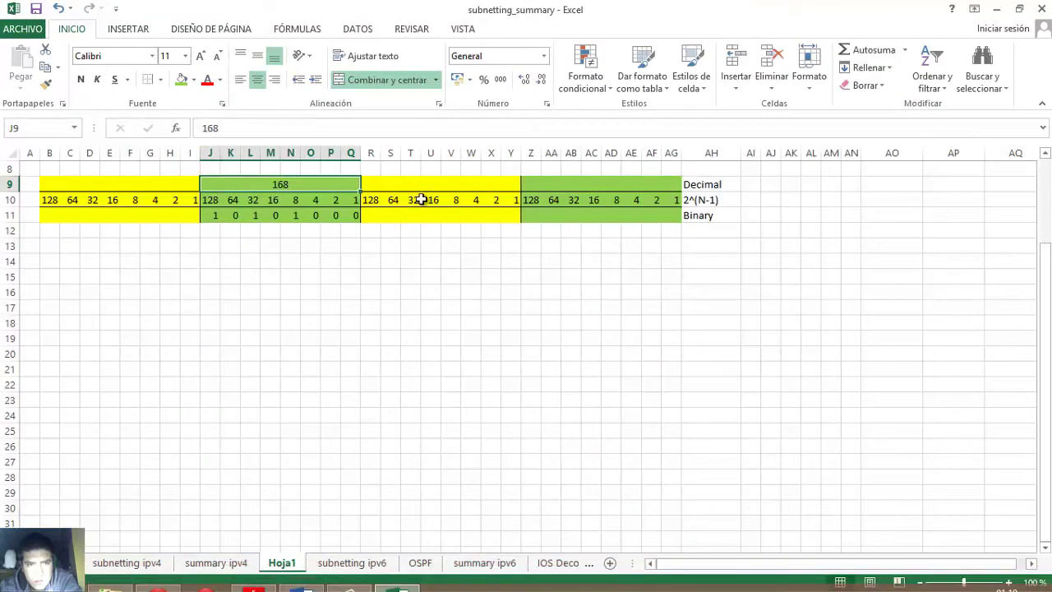
- Enter 10 as the third octet's decimal value
double_click(432, 186)
text(10)
key(Return)
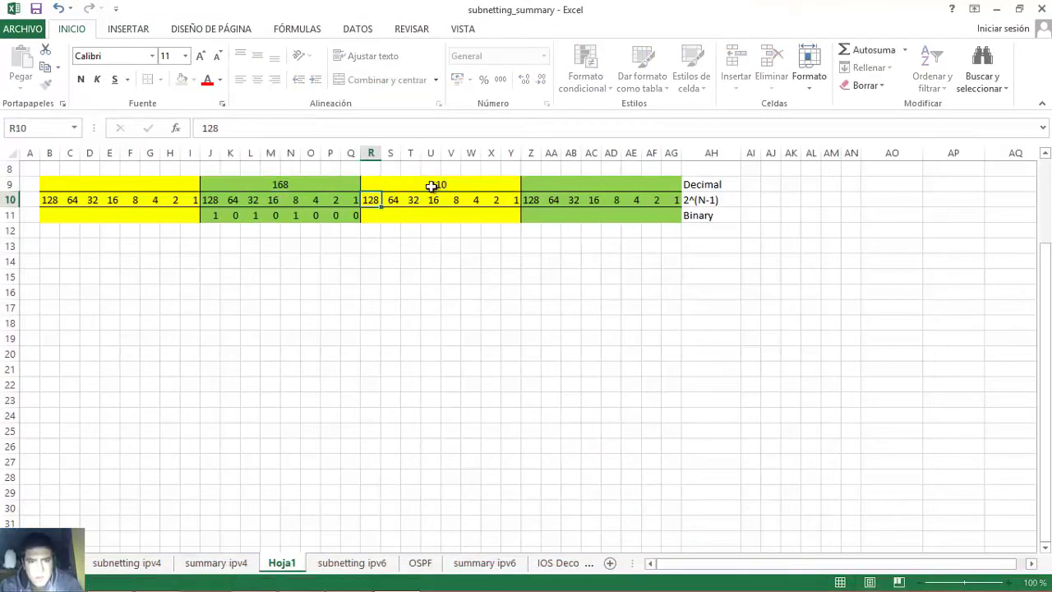
- Fill the third octet's binary row with 00001010, correcting the 8s and 2s bits
click(371, 213)
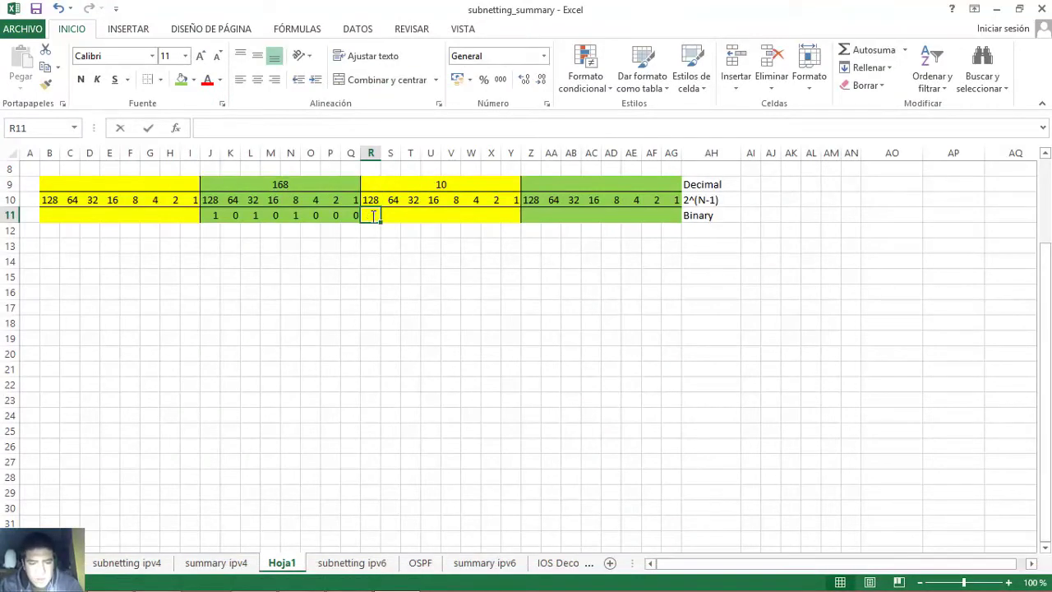
text(0)
key(Tab)
text(0)
key(Tab)
text(0)
key(Tab)
text(0)
key(Tab)
text(0)
key(Tab)
text(0)
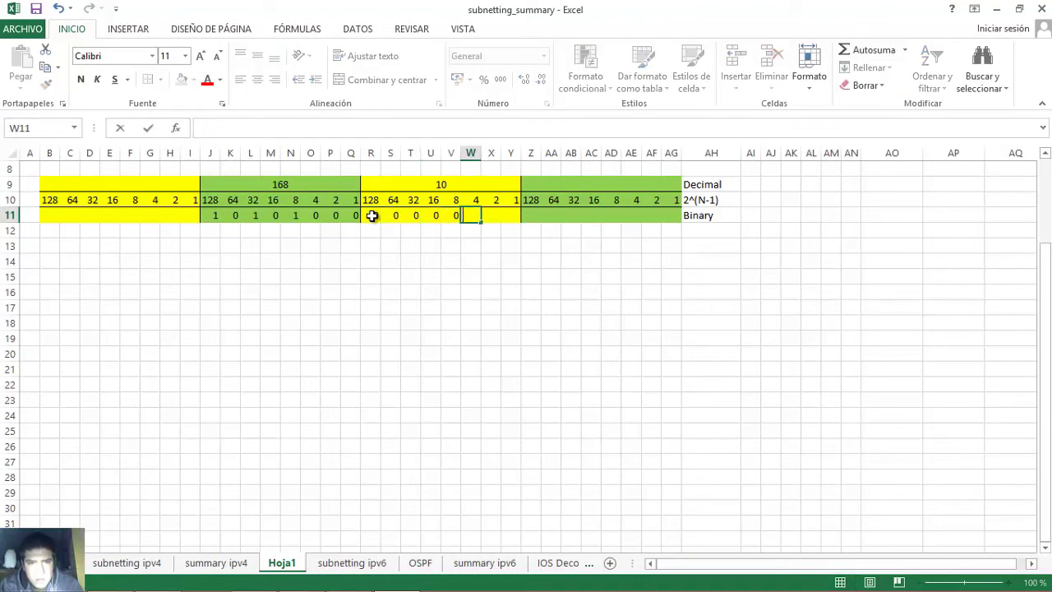
key(shift+Tab)
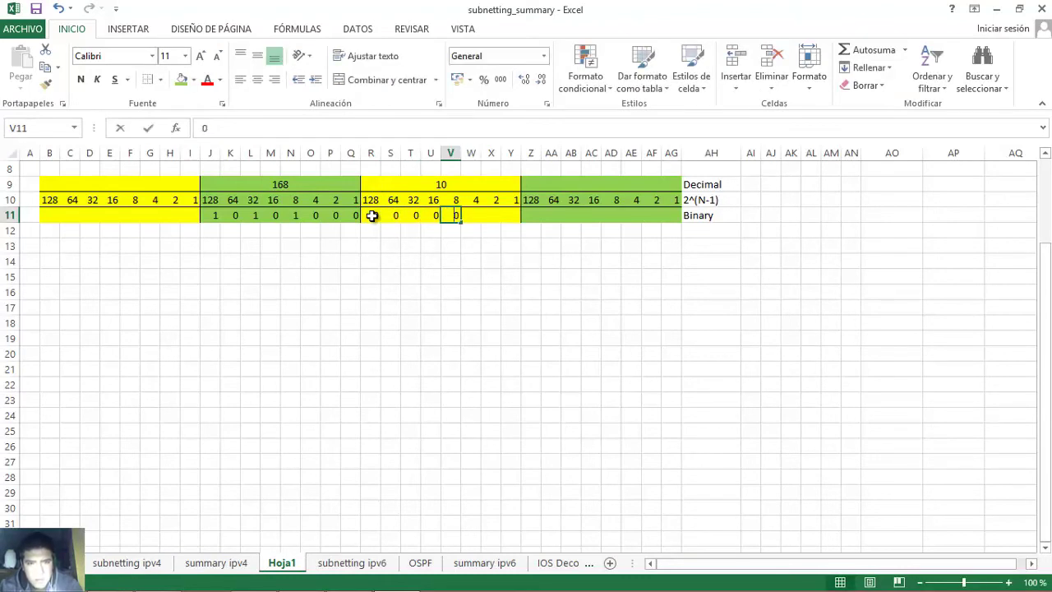
key(BackSpace)
text(1)
key(Tab)
text(0)
key(Tab)
key(Tab)
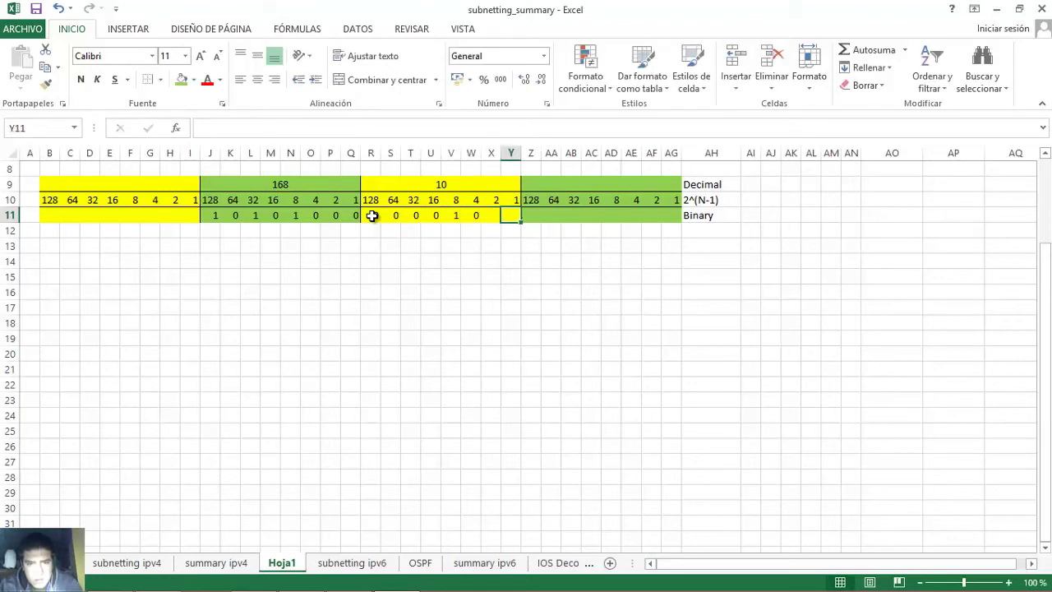
key(shift+Tab)
text(1)
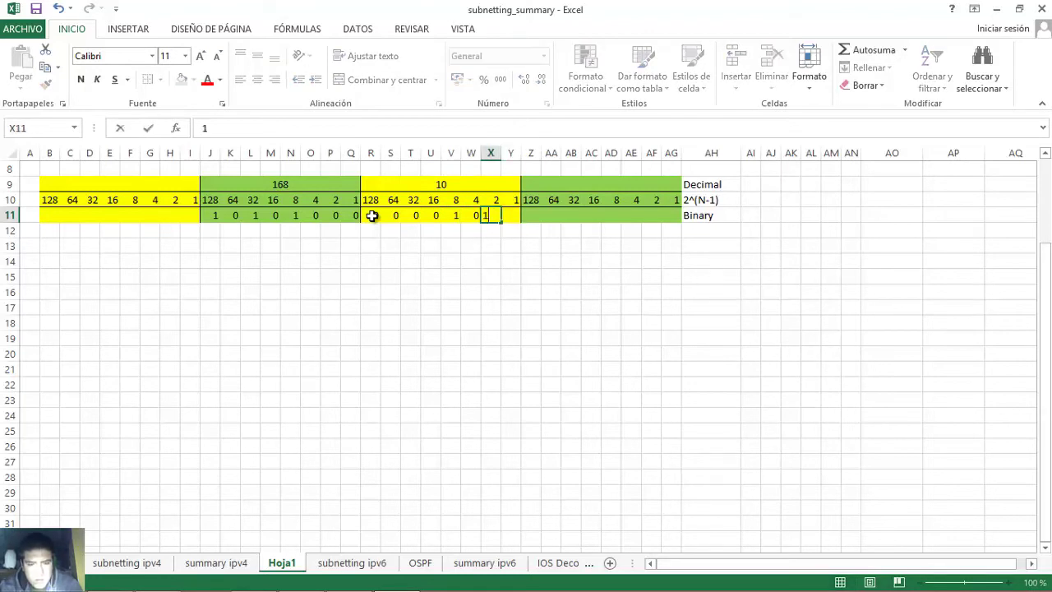
key(Tab)
text(0)
key(Tab)
- Check the 8s and 2s bits against the decimal value 10
click(449, 215)
drag(460, 181, 460, 202)
click(455, 215)
click(492, 216)
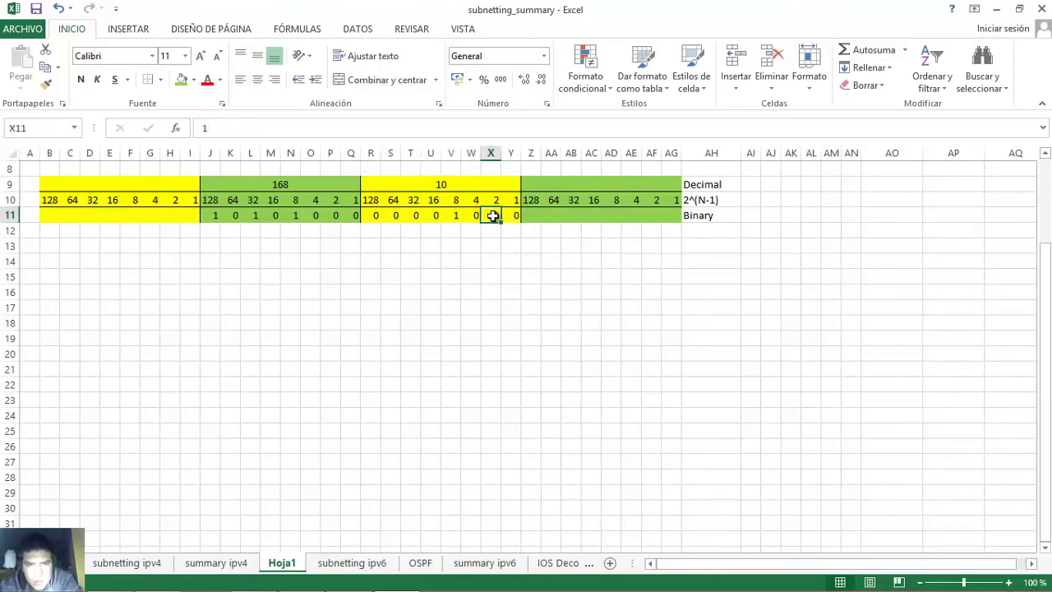
click(467, 185)
- Look up the next decimal value, 255, in the Word lab table
mouse_move(360, 584)
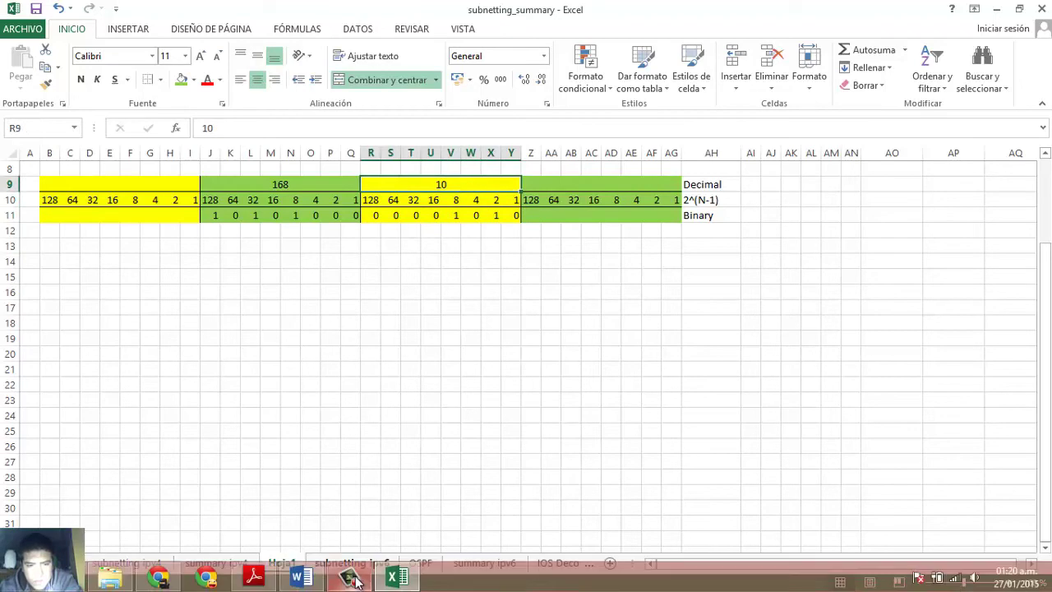
click(319, 579)
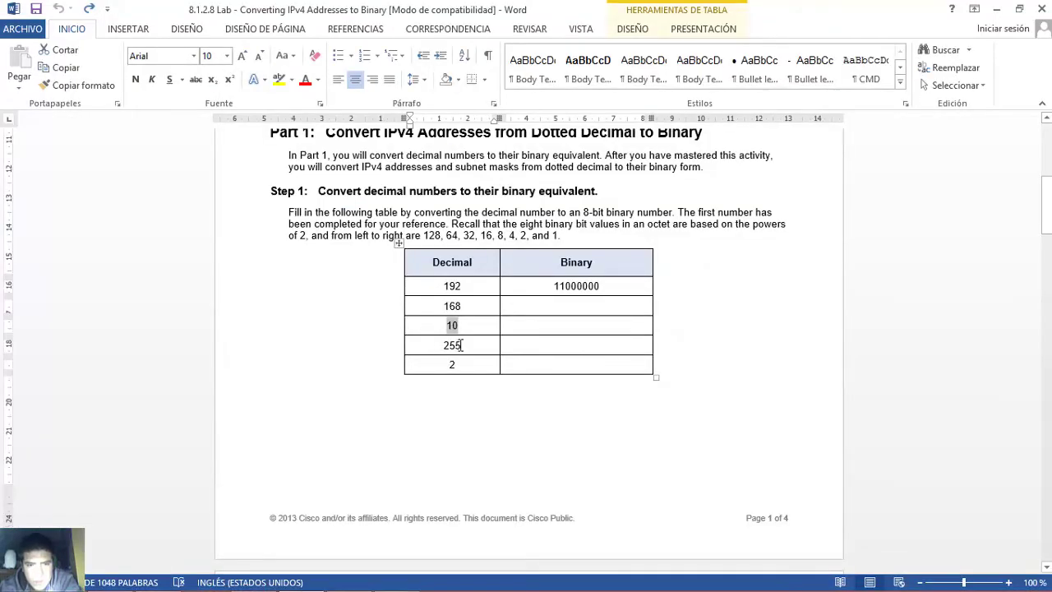
drag(467, 345, 445, 345)
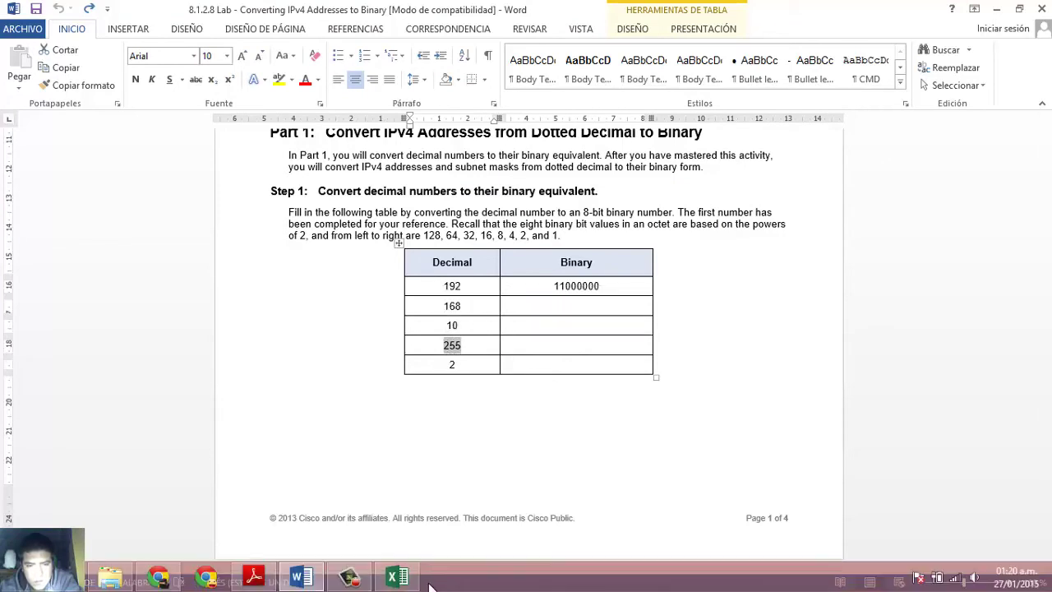
click(408, 580)
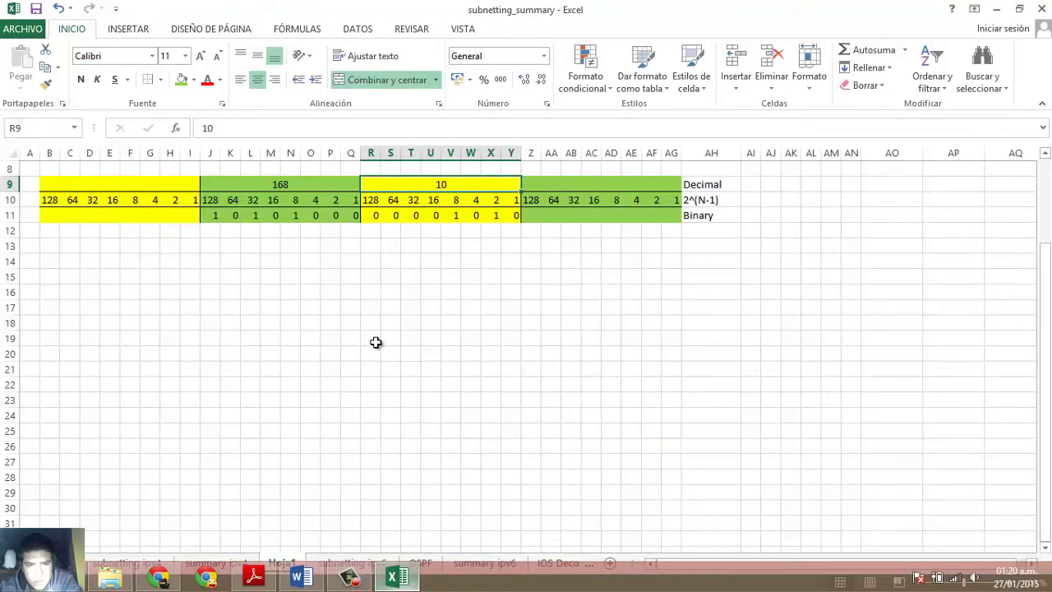
- Enter 255 as the first octet and fill its binary row with 11111111
click(145, 184)
text(255)
key(Tab)
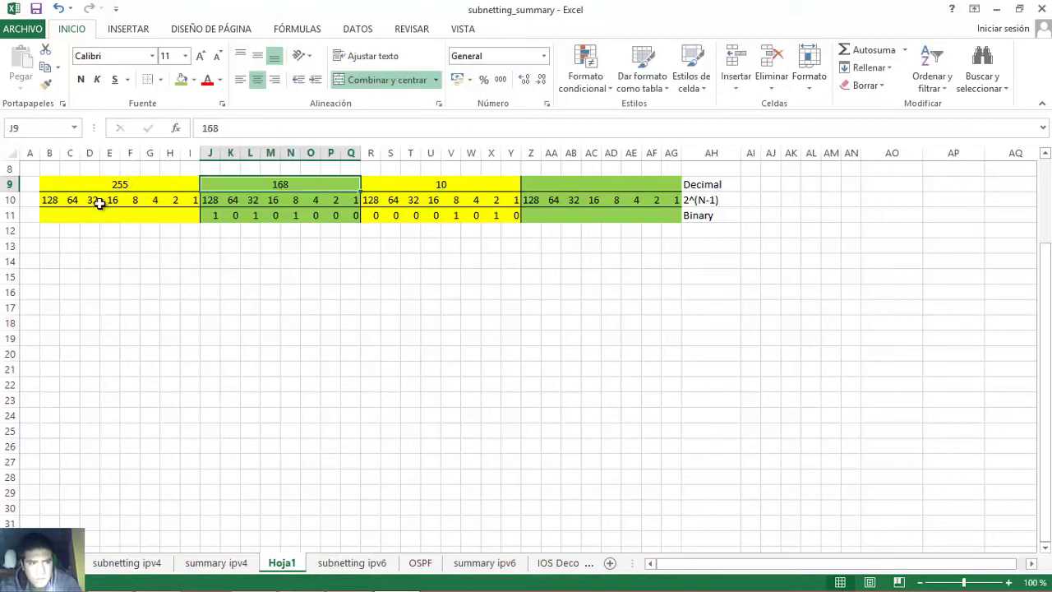
click(54, 216)
text(1	1	1	1	1	)
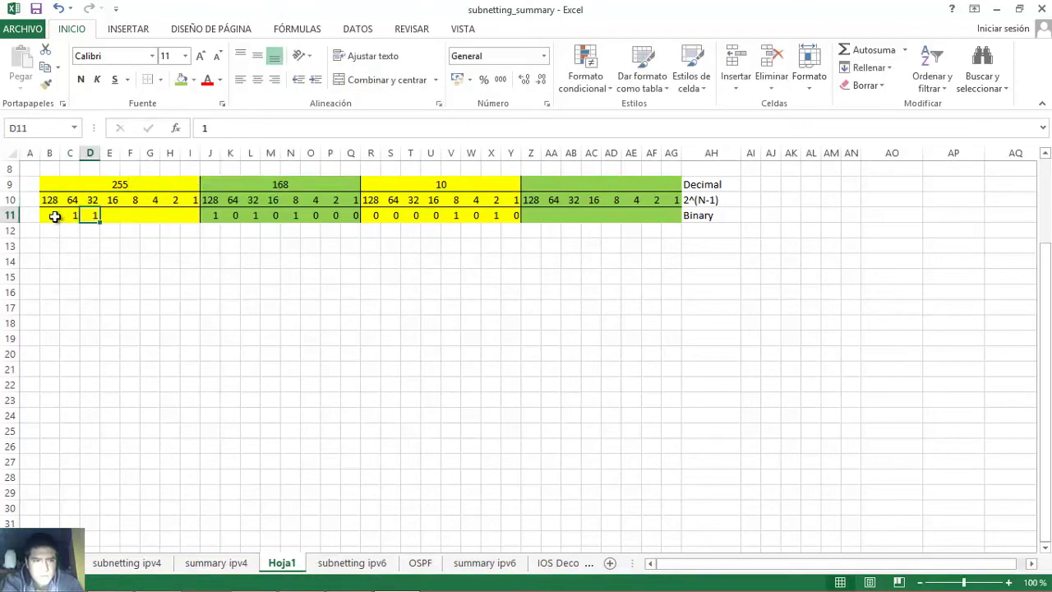
text(1	1	1)
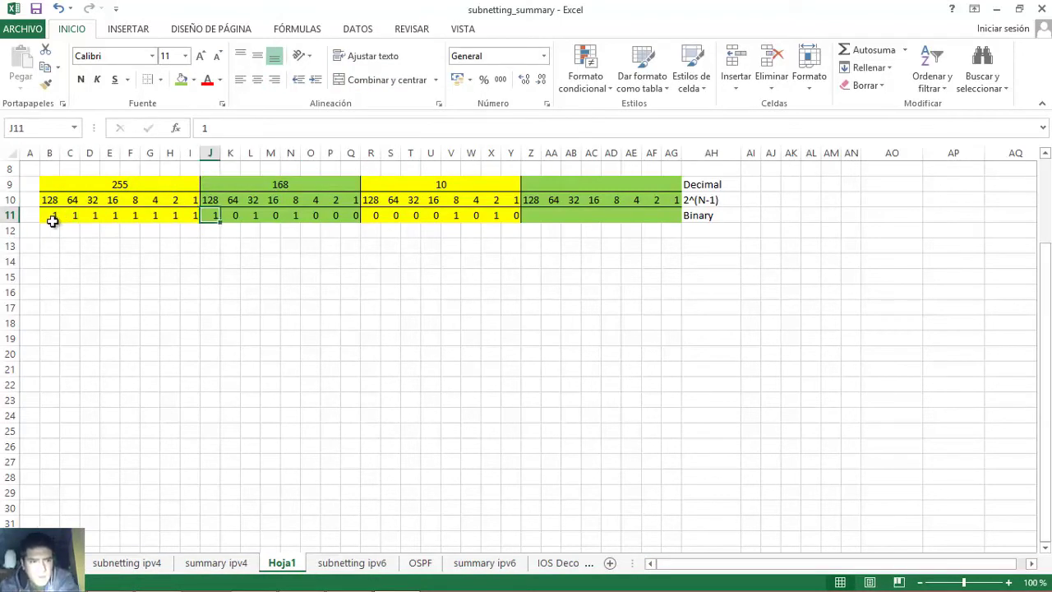
- Select the eight 1 bits and the 255 value to verify the conversion
click(51, 218)
drag(51, 218, 186, 216)
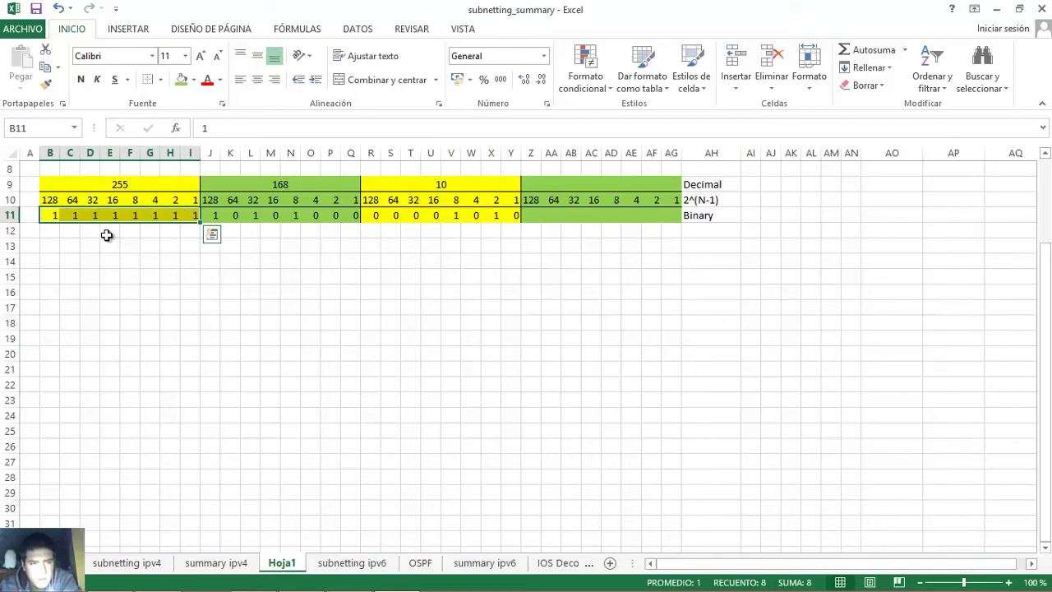
click(120, 183)
click(49, 215)
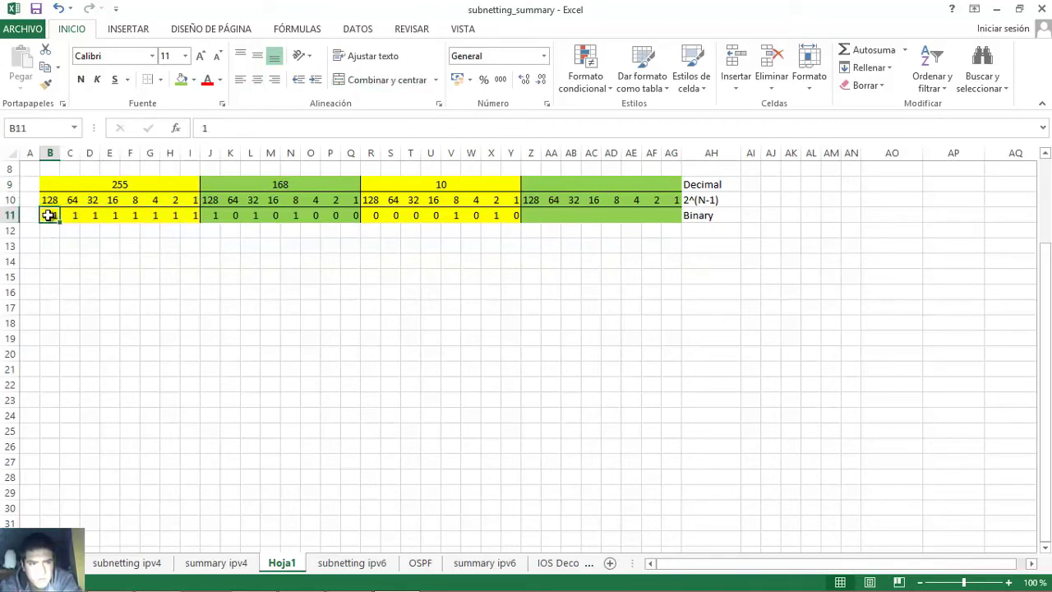
drag(72, 212, 187, 215)
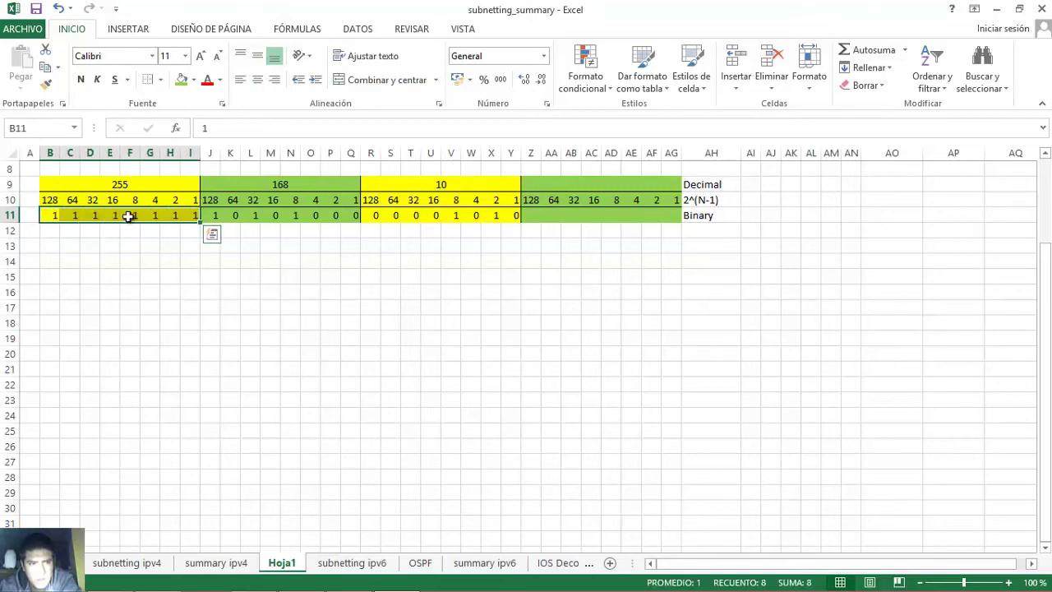
click(124, 187)
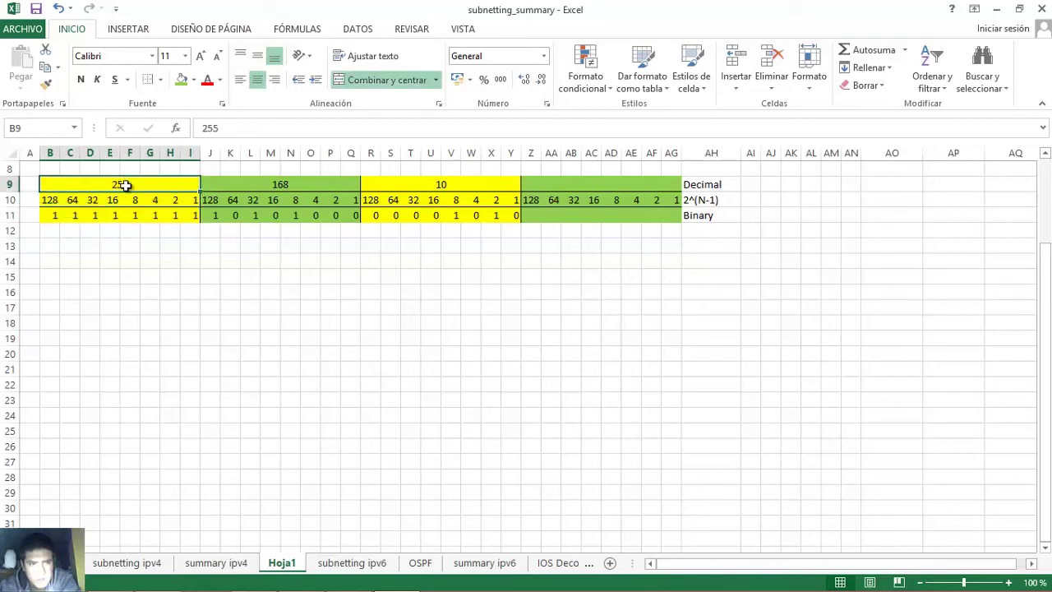
- Look up the last decimal value, 2, in the Word lab table
click(302, 575)
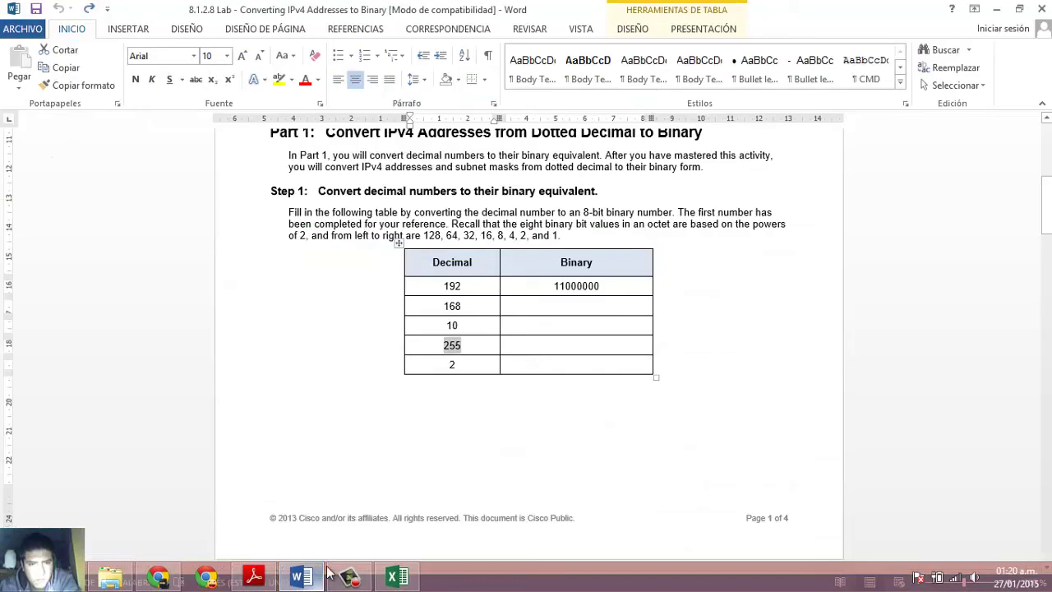
double_click(452, 364)
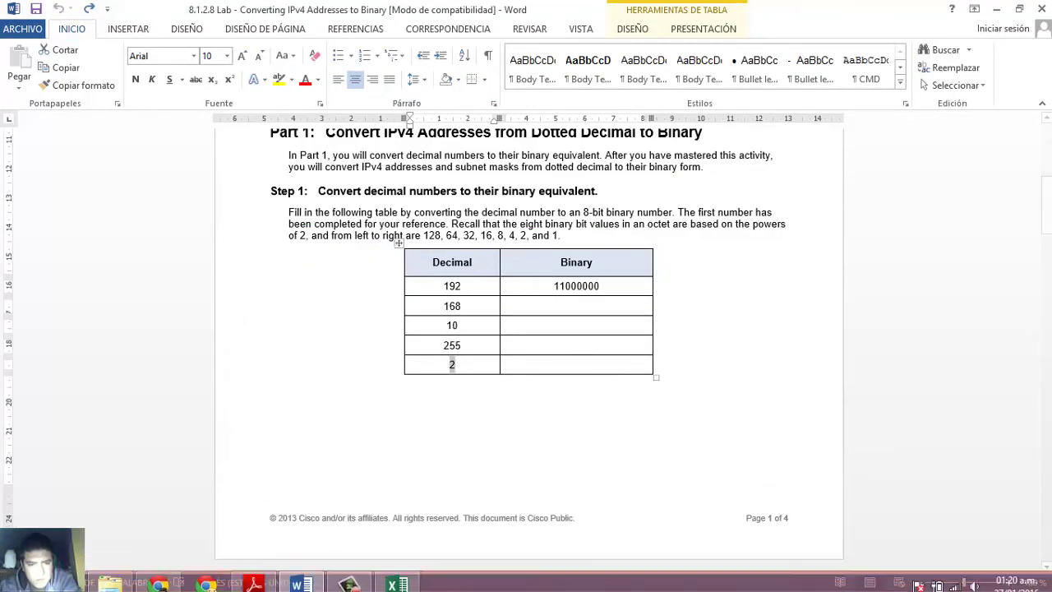
click(398, 582)
- Enter 2 as the fourth octet with binary 00000010, fixing the 2s bit
click(532, 215)
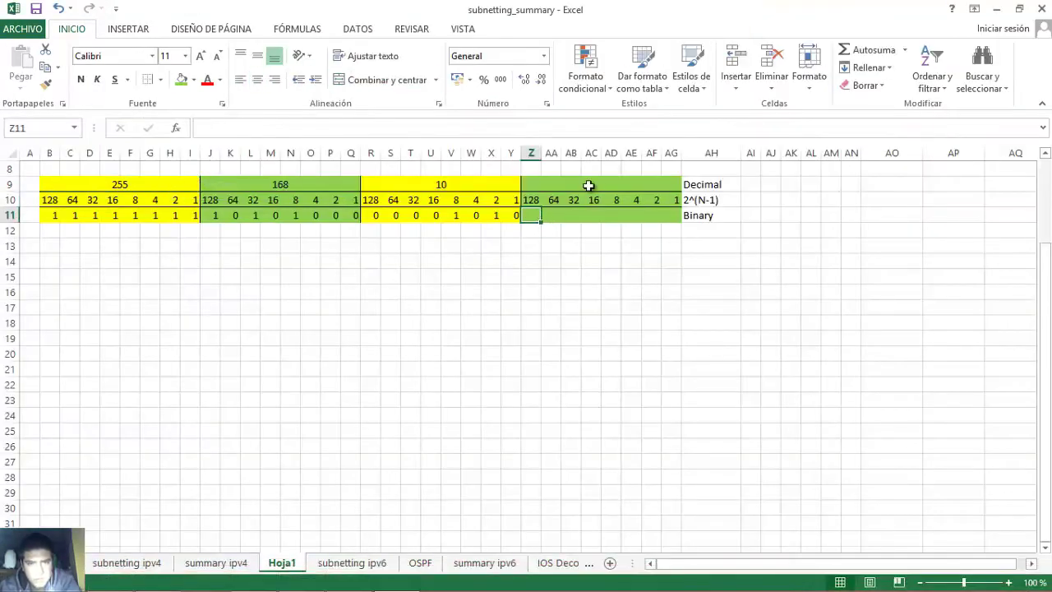
click(589, 186)
text(2)
key(Tab)
click(536, 217)
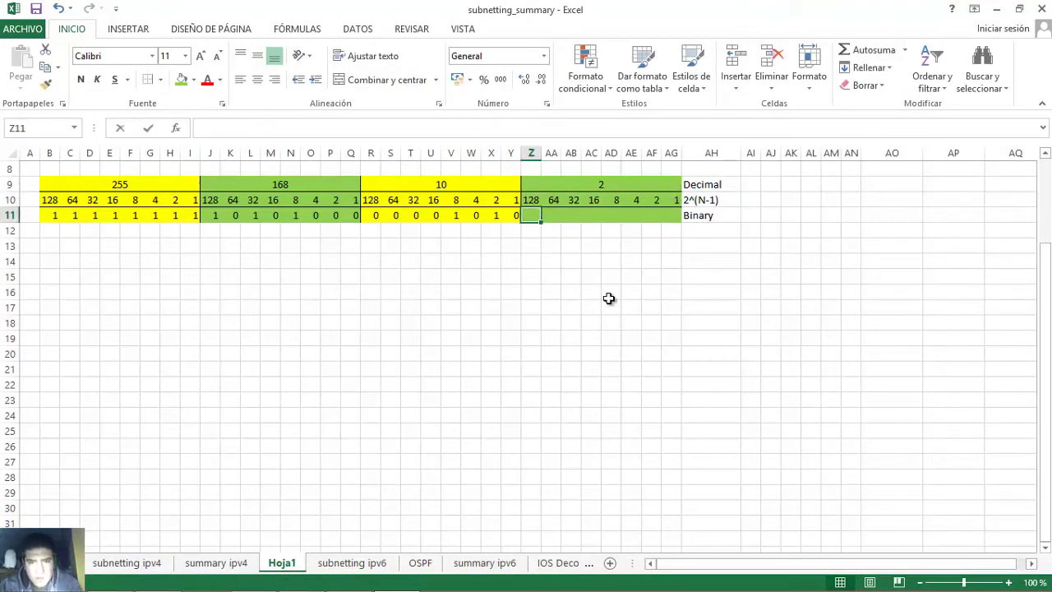
text(0	0	0	0	0	0	0)
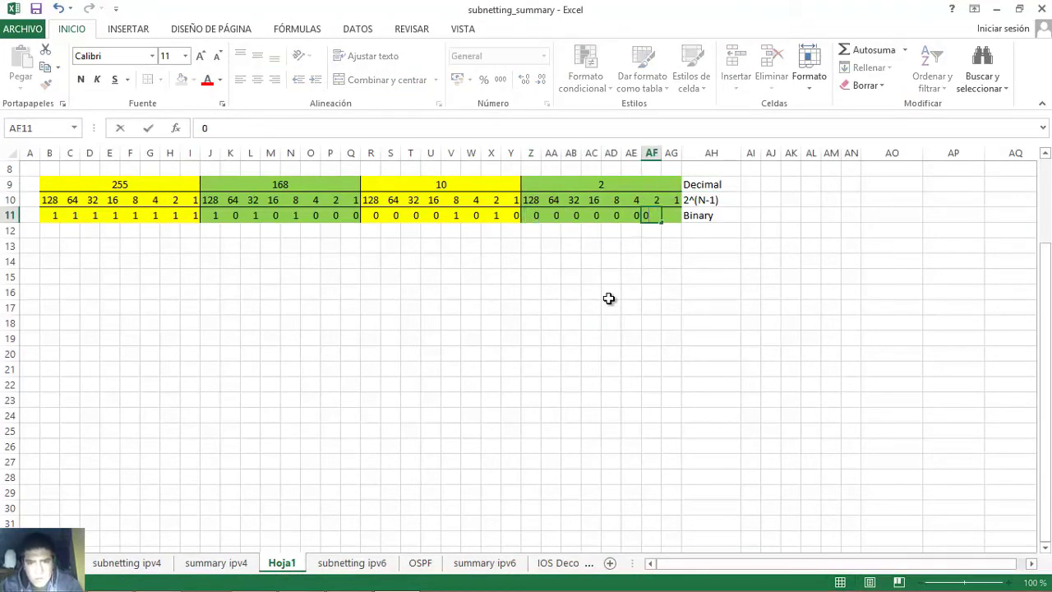
key(Tab)
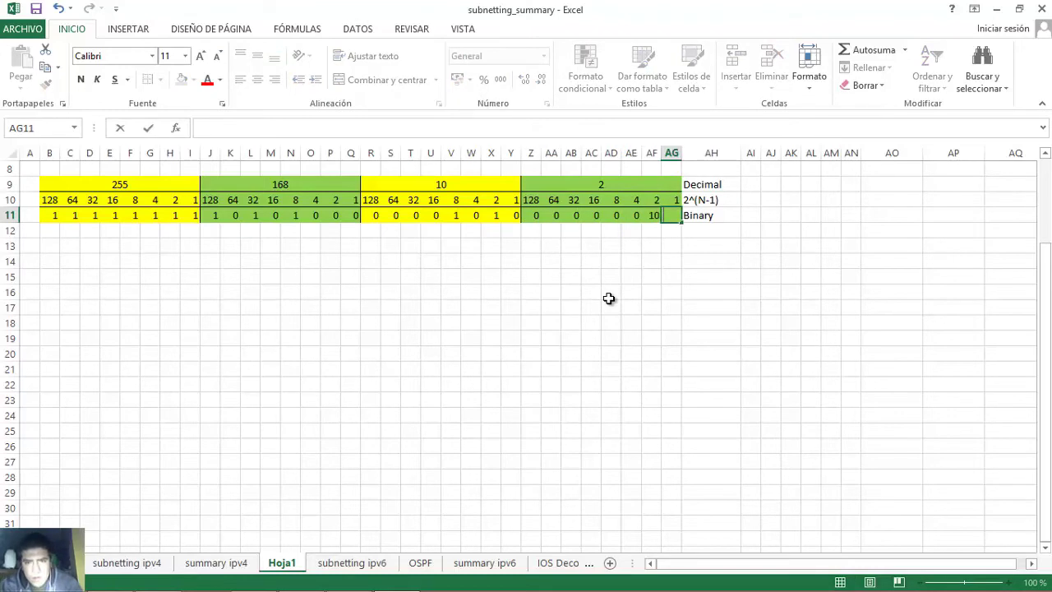
click(655, 215)
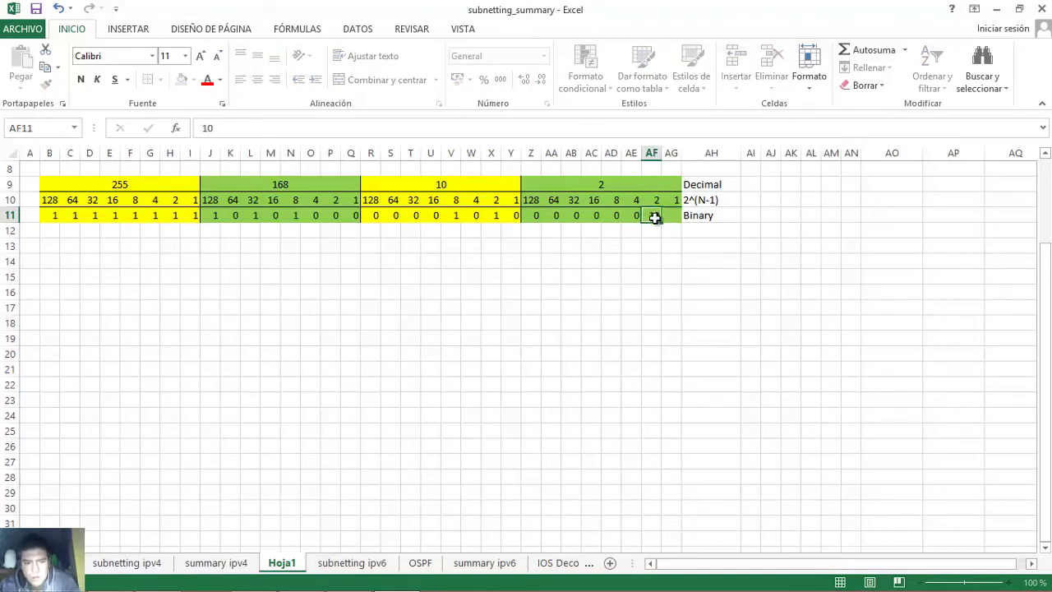
text(1)
key(Tab)
text(0)
key(Tab)
- Verify the 2s bit against the value 2, then return to the Word lab document
click(675, 184)
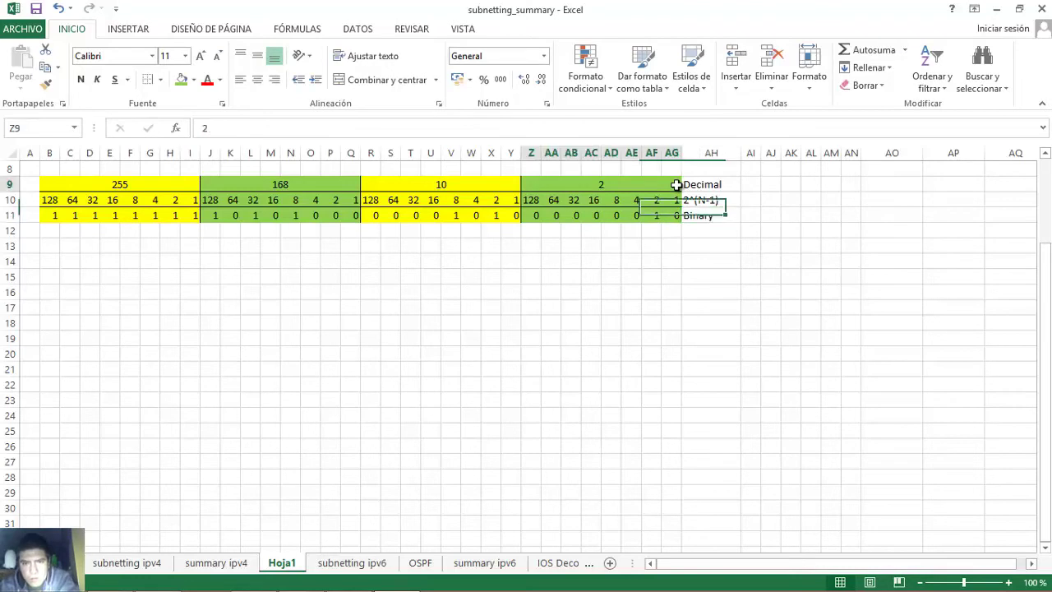
click(654, 221)
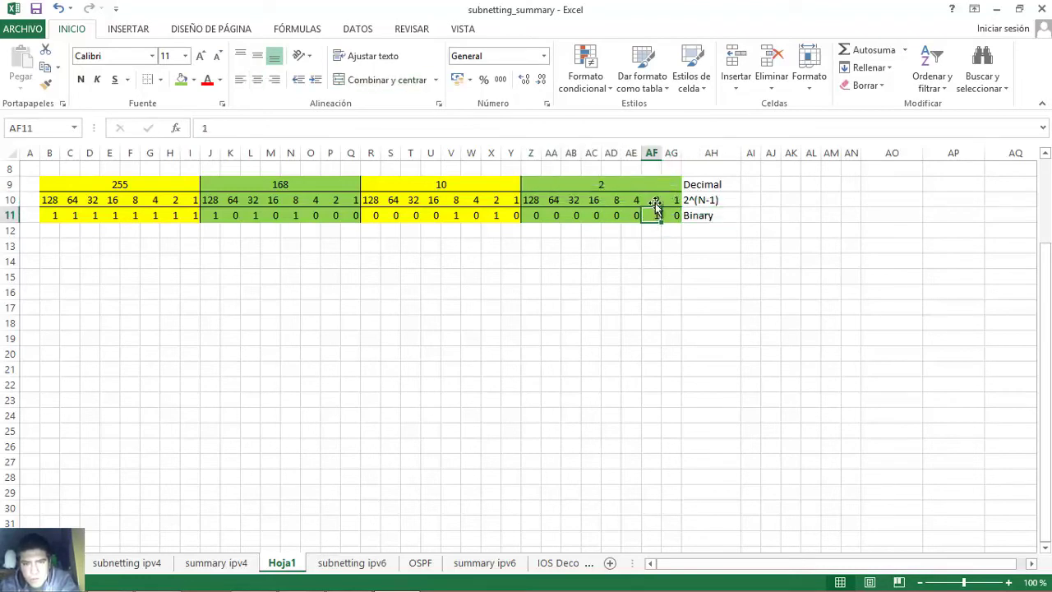
click(655, 202)
click(655, 215)
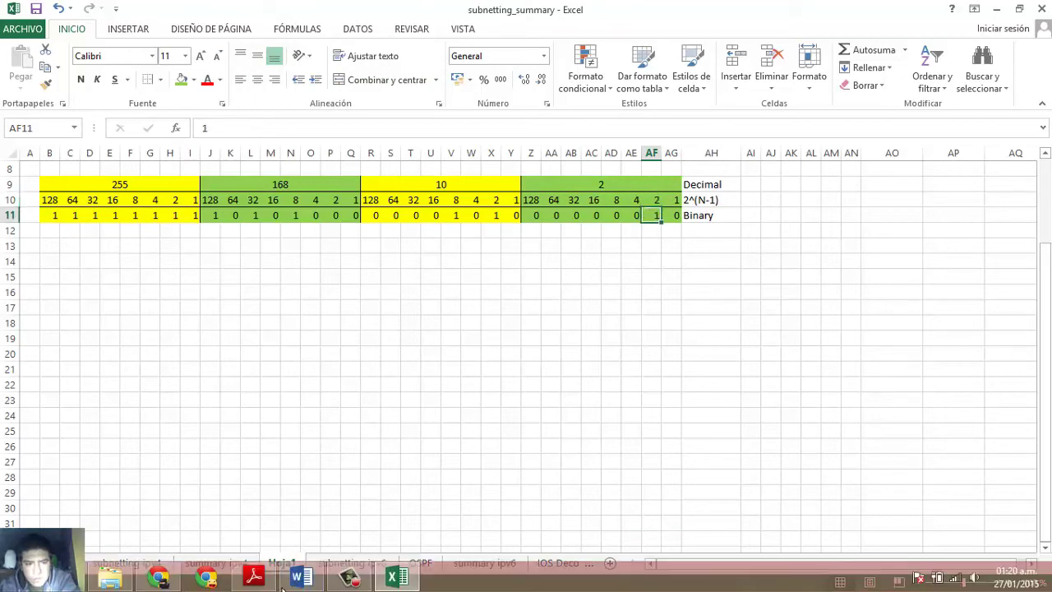
click(301, 578)
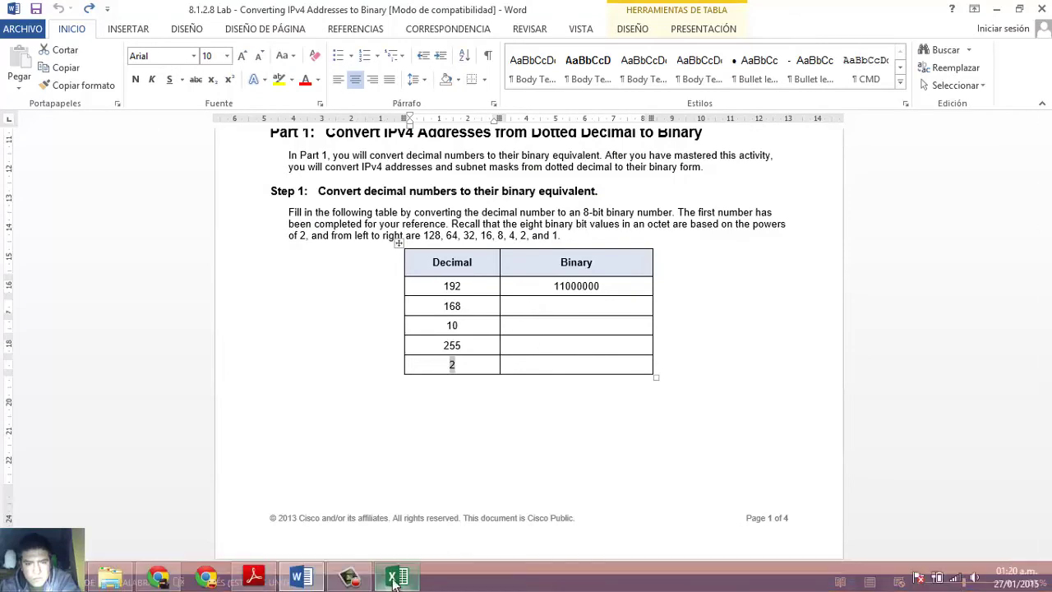
- Scroll down to the Step 2 address table in Part 2
click(538, 415)
scroll(538, 415, down, 3)
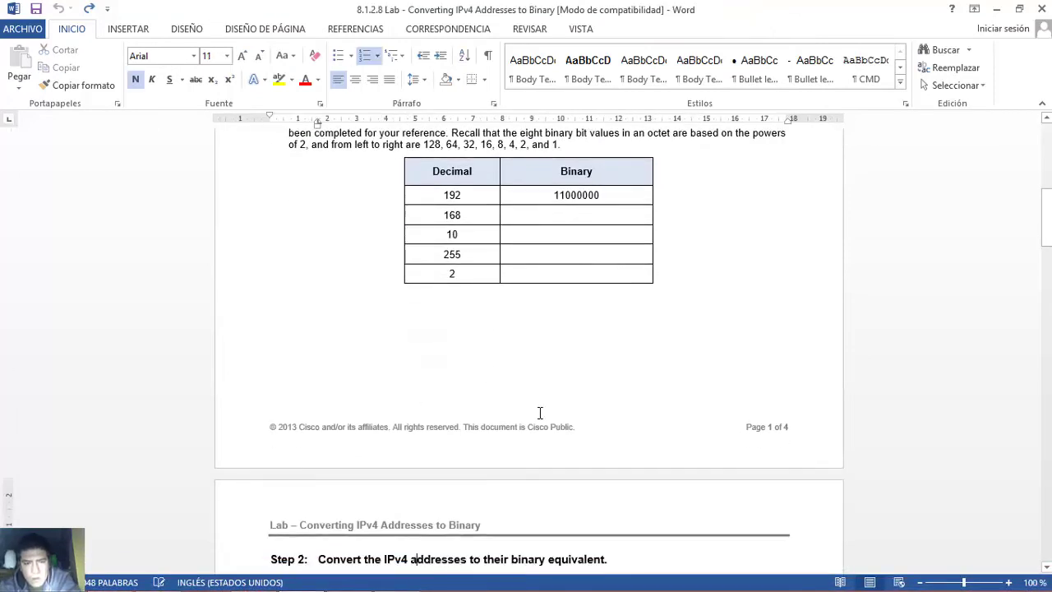
key(Down)
key(Down)
key(Down)
key(Down)
key(Down)
key(Down)
key(Down)
key(Down)
key(Down)
key(Down)
key(Down)
key(Down)
key(Down)
key(Down)
key(Down)
key(Down)
key(Down)
key(Down)
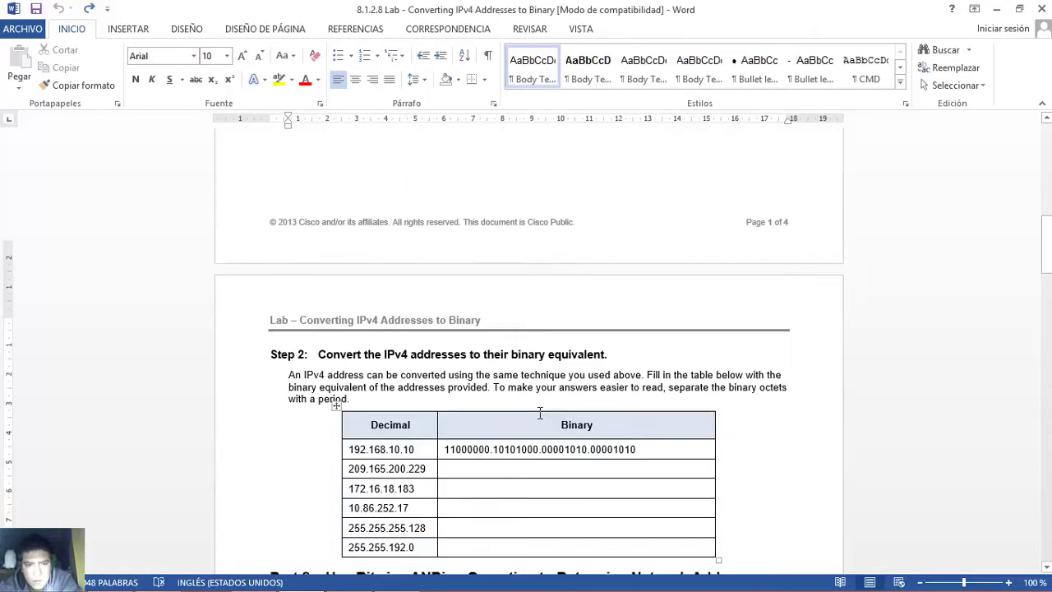
key(Down)
key(Down)
key(Down)
key(Down)
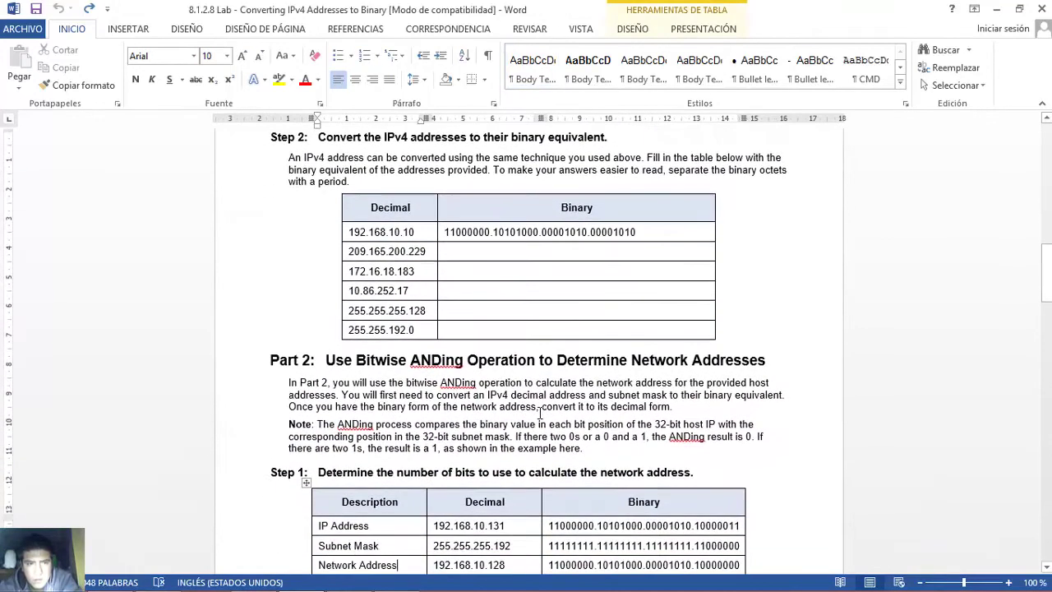
- Highlight the Step 2 intro sentence and select the address 209.165.200.229
drag(288, 157, 640, 156)
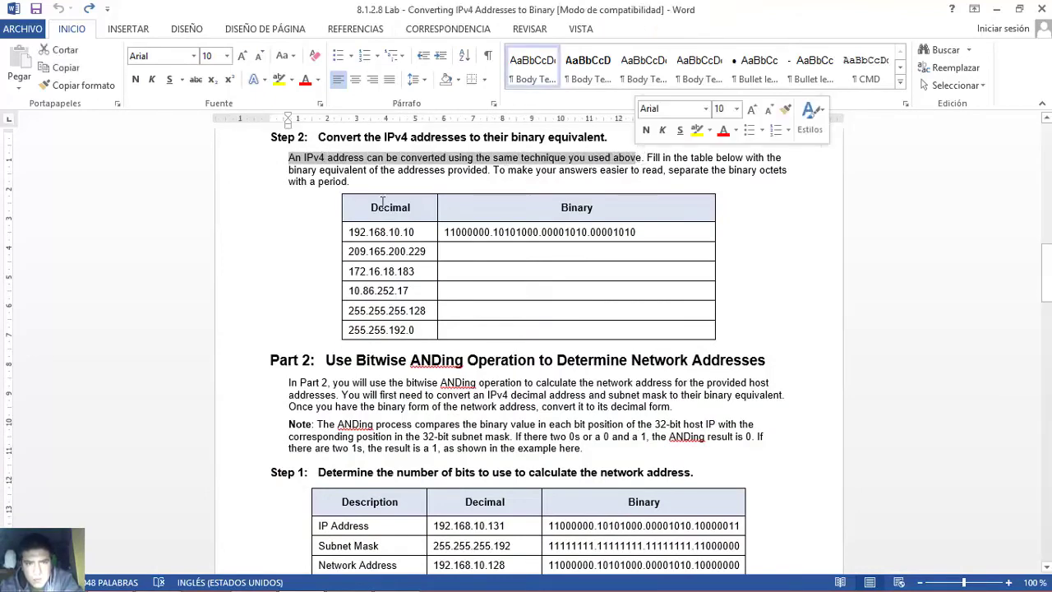
click(288, 159)
drag(331, 159, 564, 162)
drag(639, 159, 641, 159)
click(362, 249)
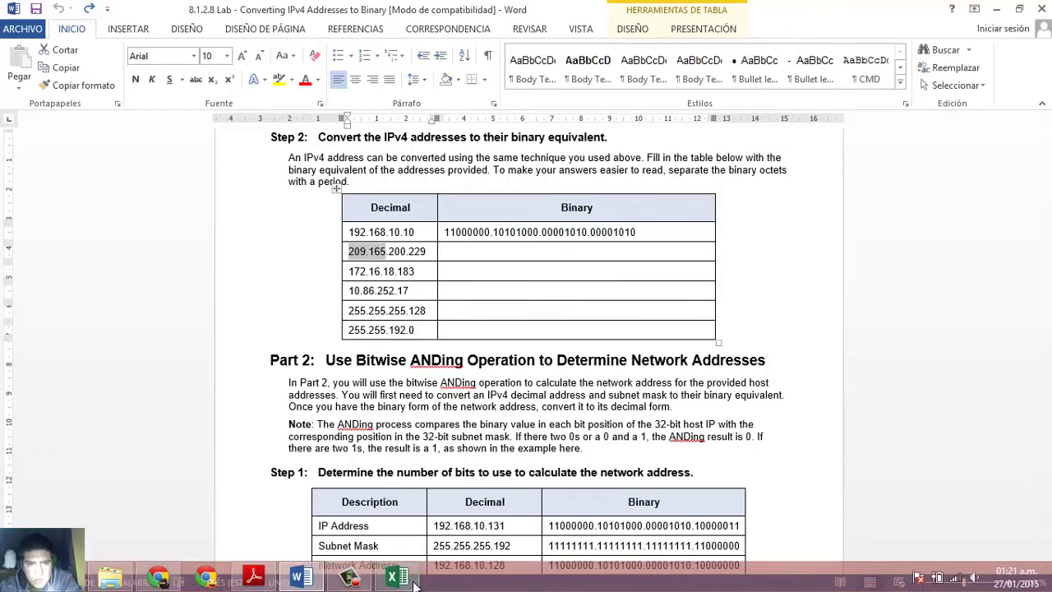
click(413, 582)
- Enter 209 and 165 as the first two octets, checking 200 and 229 in Word
click(172, 184)
text(209)
key(Tab)
text(165)
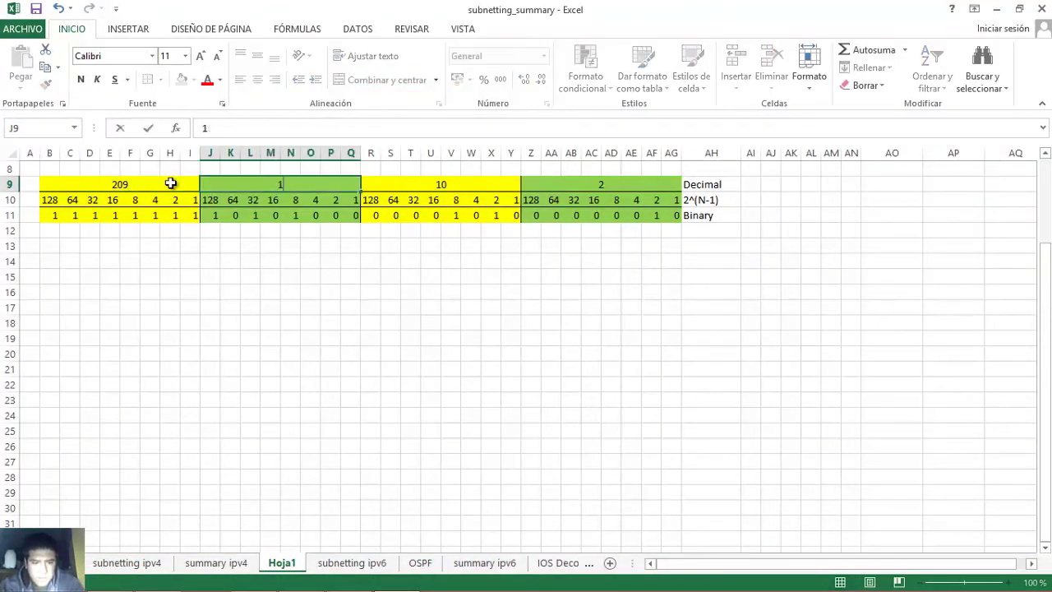
mouse_move(338, 590)
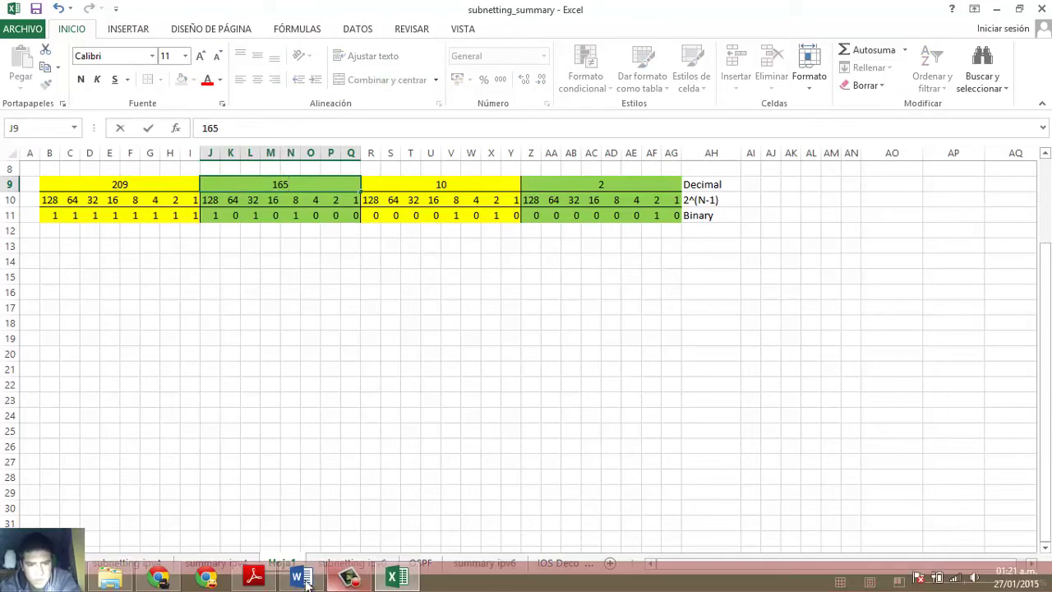
click(300, 578)
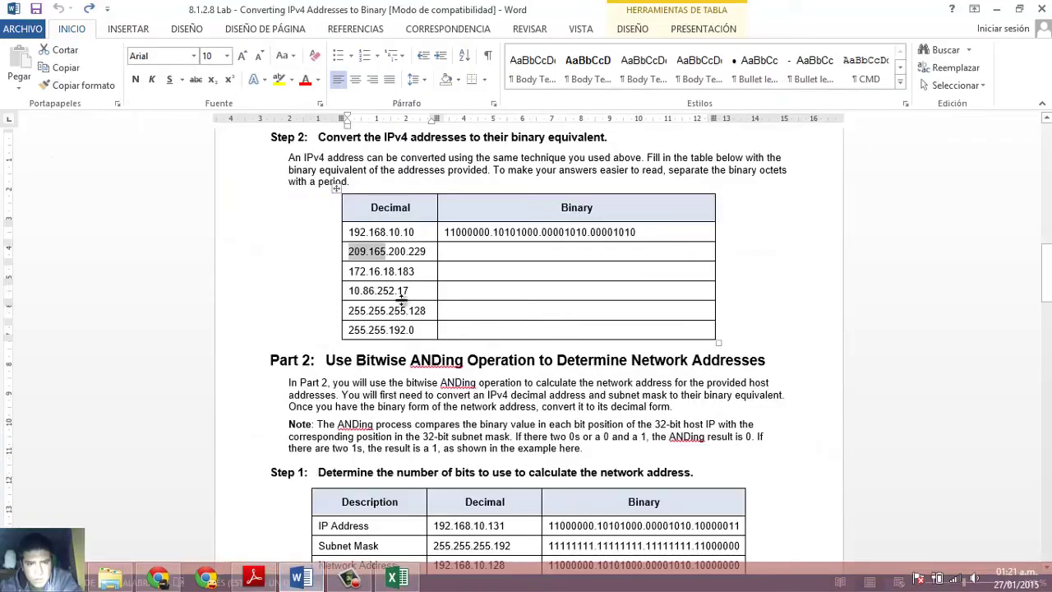
double_click(398, 252)
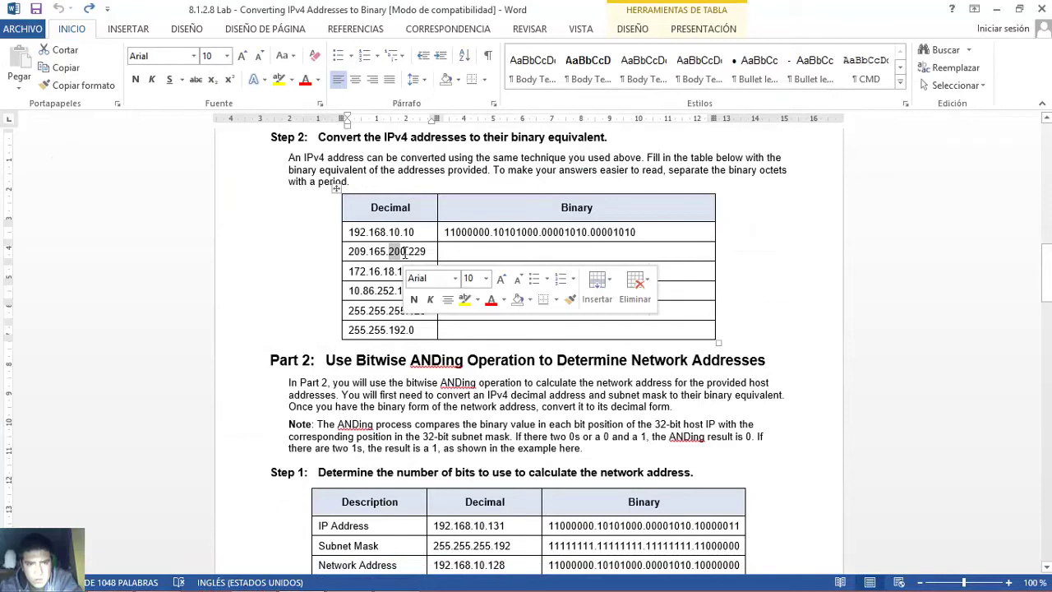
click(410, 252)
drag(427, 252, 426, 255)
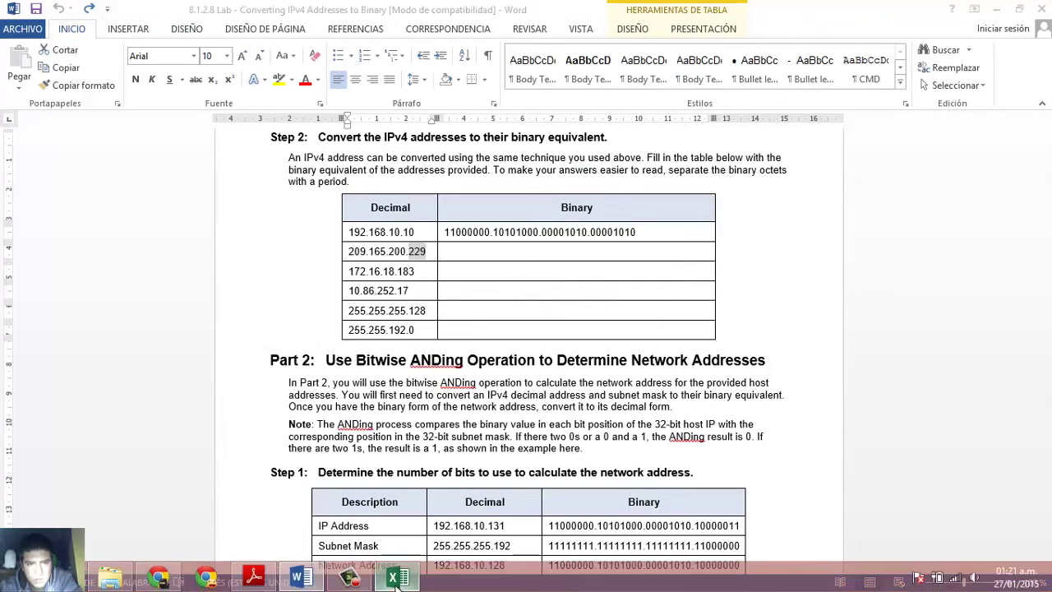
- Enter 200 and 229 as the third and fourth octets
click(396, 582)
click(390, 179)
text(200)
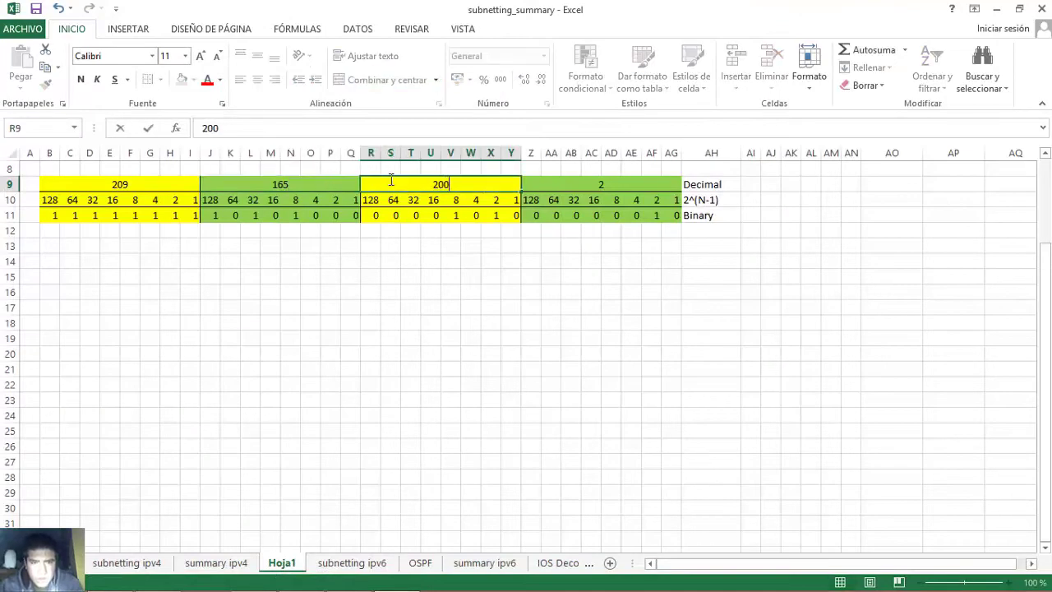
key(Tab)
text(229)
key(Return)
- Fill the third-octet block light blue and the fourth-octet block orange
click(374, 195)
drag(405, 186, 493, 212)
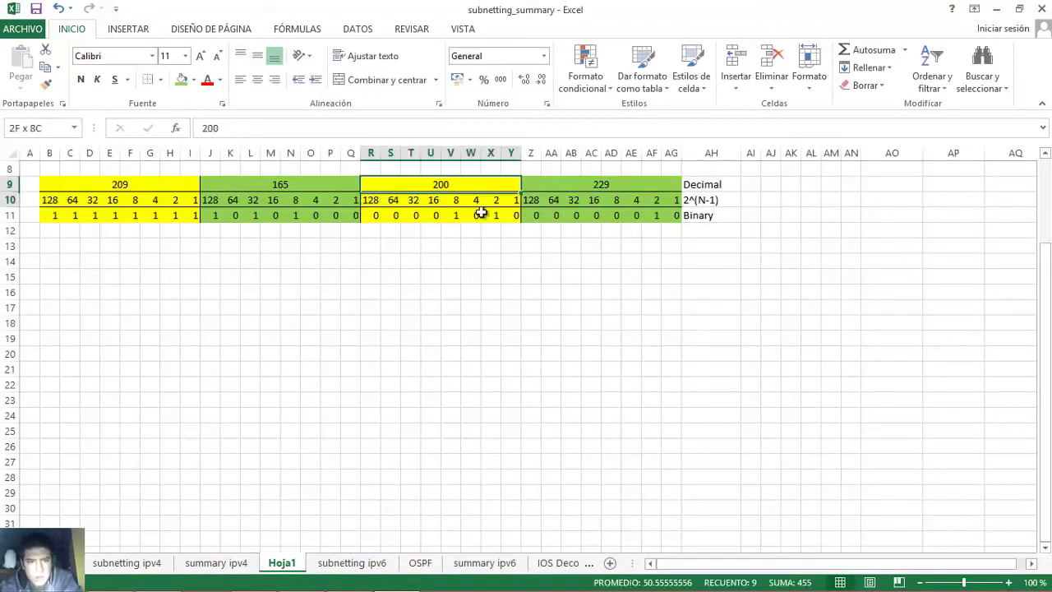
click(194, 79)
click(262, 200)
drag(546, 184, 672, 215)
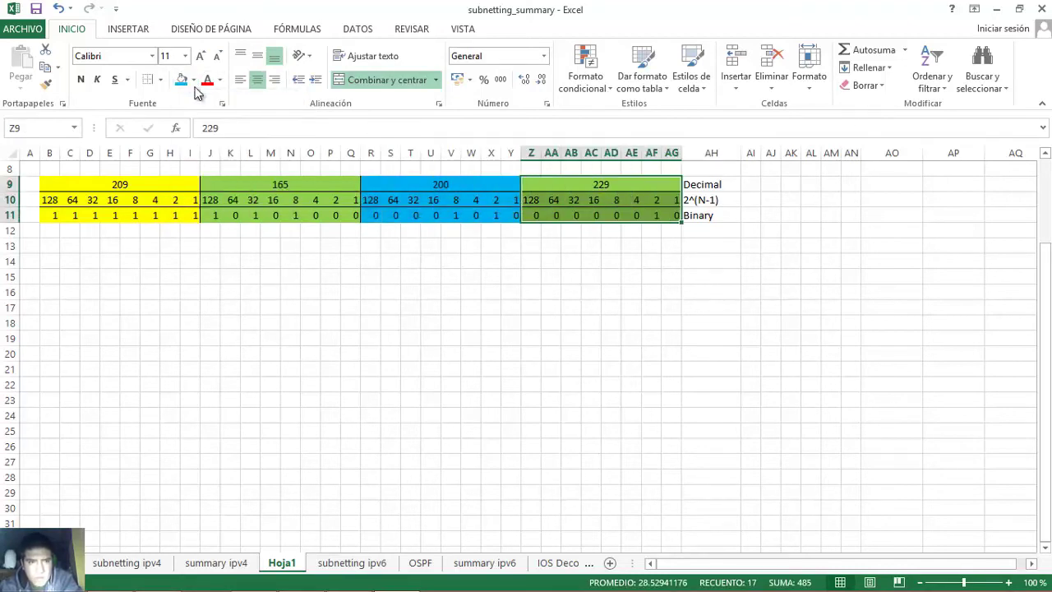
click(194, 79)
click(206, 200)
click(206, 260)
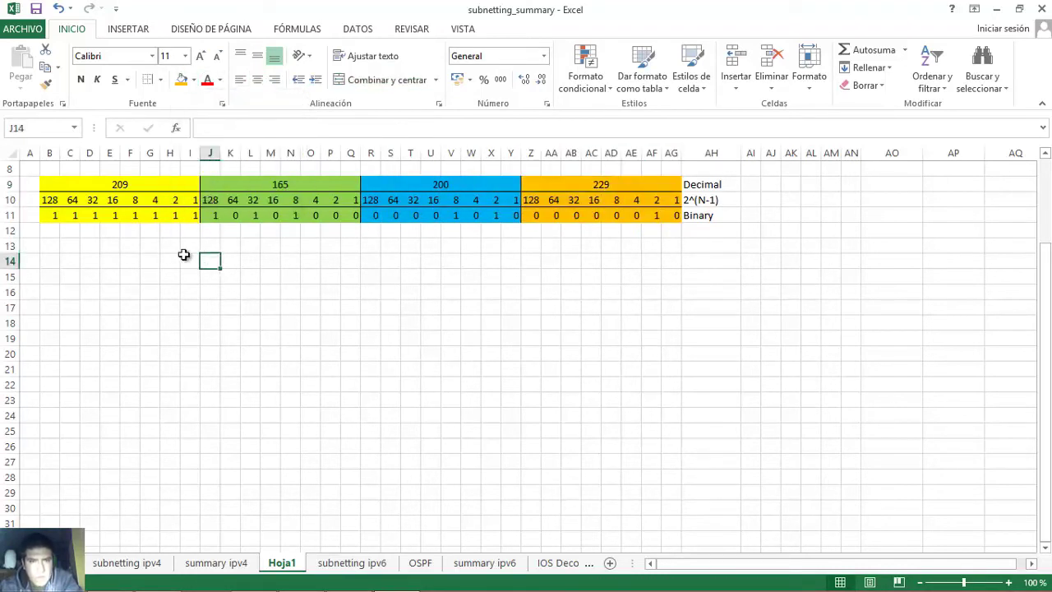
- Select the first binary row and start re-entering 209's bits as 1, 1, 0, 1
click(51, 218)
key(shift+Right)
key(shift+Right)
key(shift+Right)
key(shift+Right)
key(shift+Right)
key(shift+Right)
key(shift+Right)
key(shift+Right)
key(shift+Right)
key(shift+Right)
key(shift+Right)
key(shift+Right)
key(shift+Right)
key(shift+Right)
key(shift+Right)
key(shift+Right)
key(shift+Right)
key(shift+Right)
key(shift+Right)
key(shift+Right)
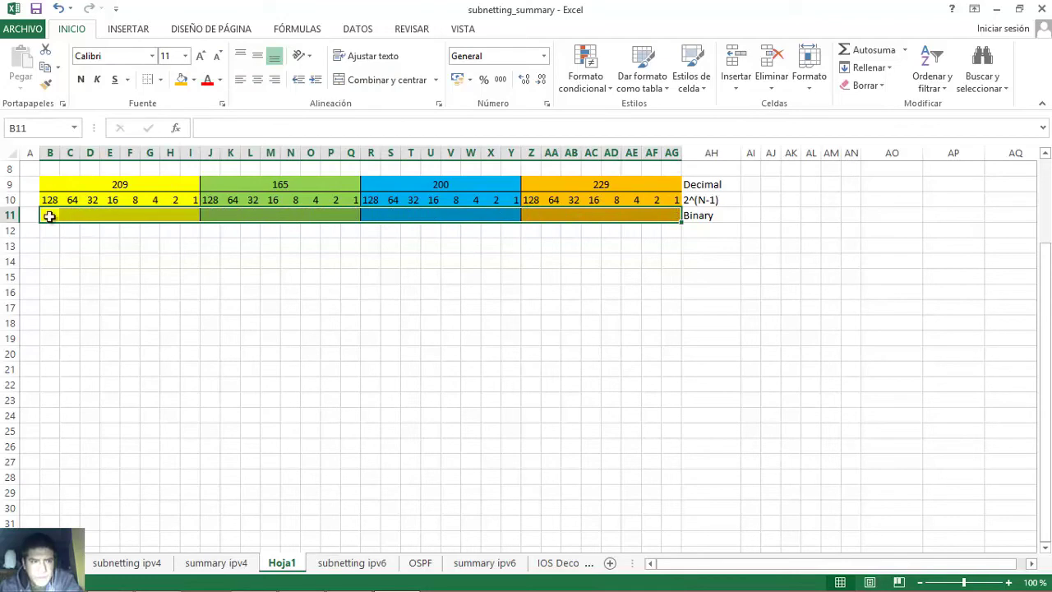
click(49, 215)
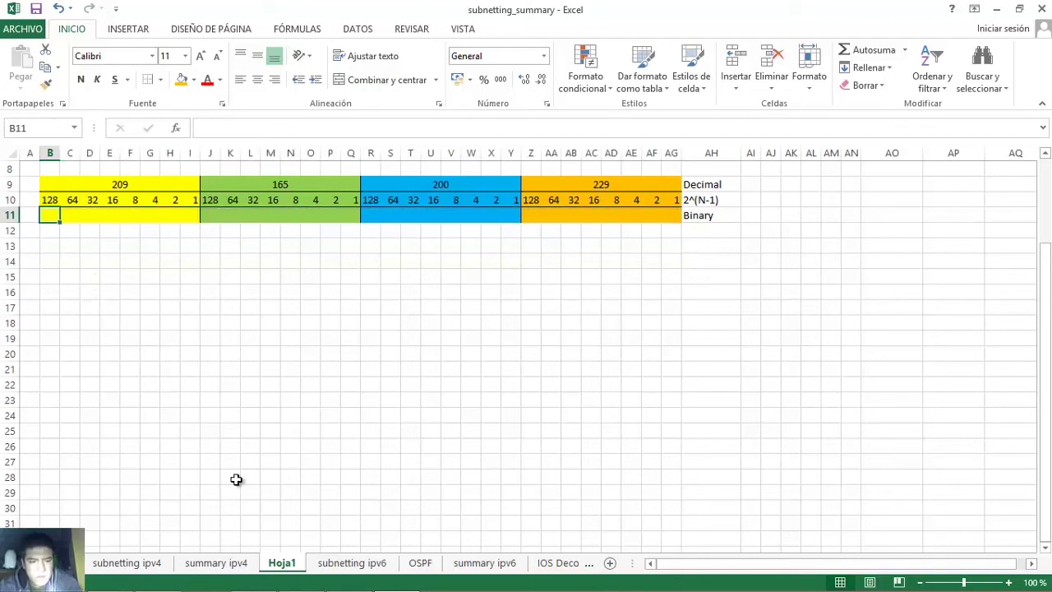
text(1)
key(Tab)
text(1)
key(Tab)
text(0)
key(Tab)
text(1)
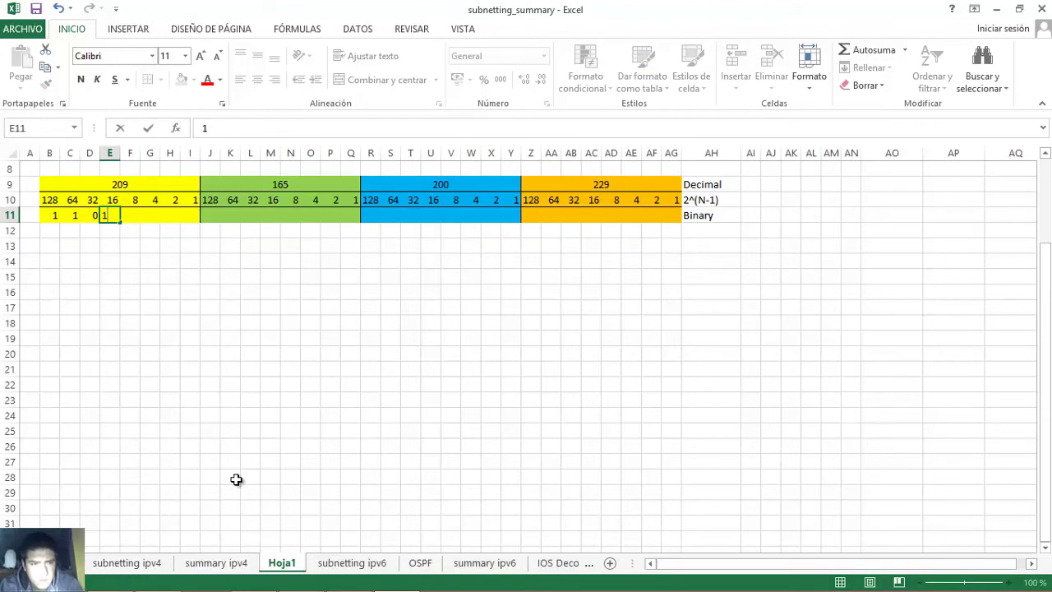
- Finish the 209 binary row so it reads 11010001
key(Tab)
text(0)
key(Tab)
text(0)
key(Tab)
text(0)
key(Tab)
key(1)
key(Tab)
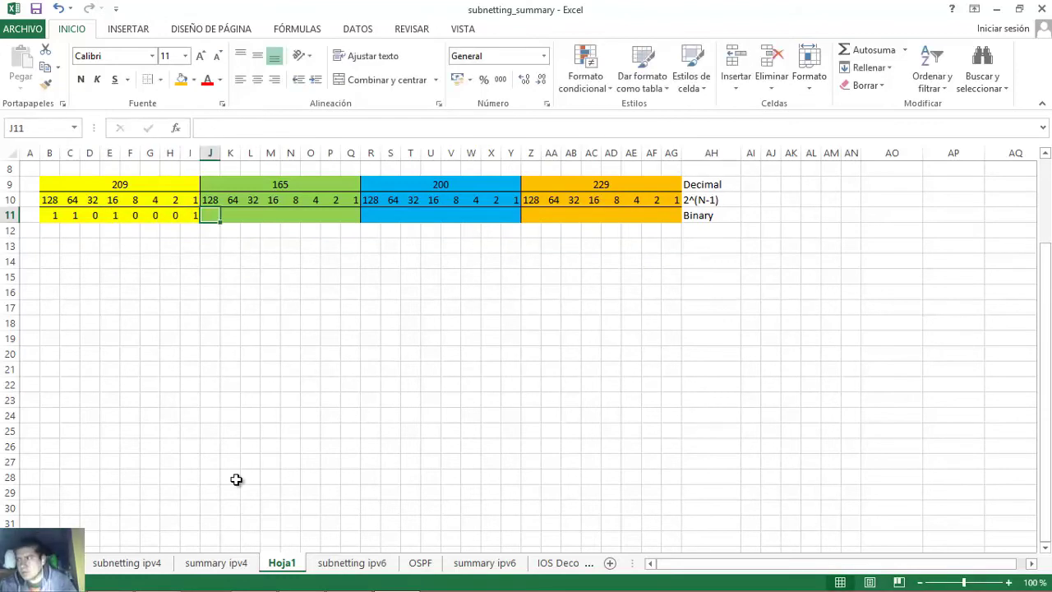
- Check that the set 128, 64, 16 and 1 bits add up to 209
click(137, 187)
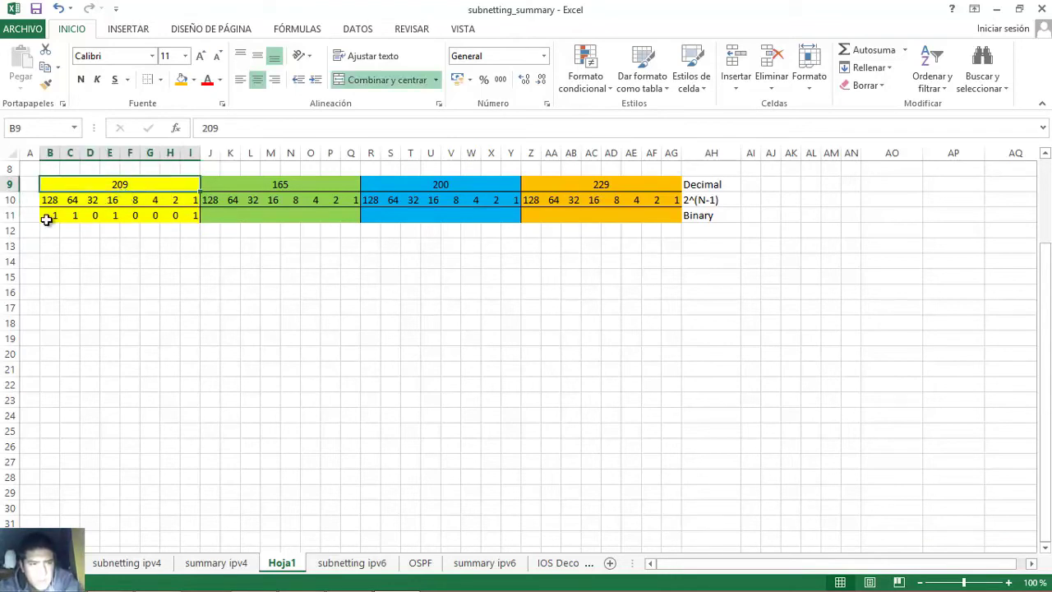
click(47, 216)
click(72, 215)
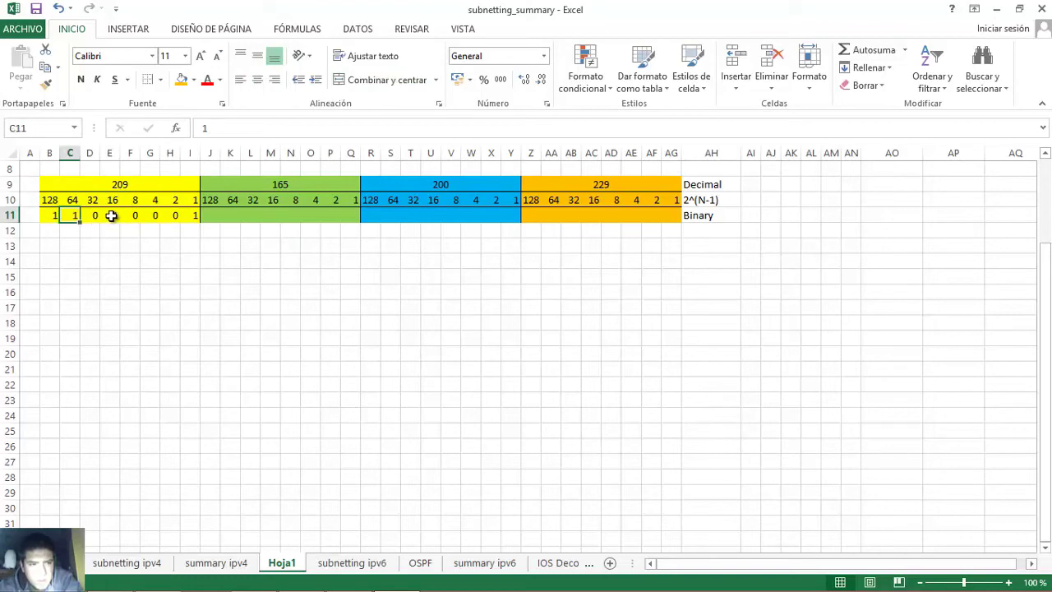
click(111, 215)
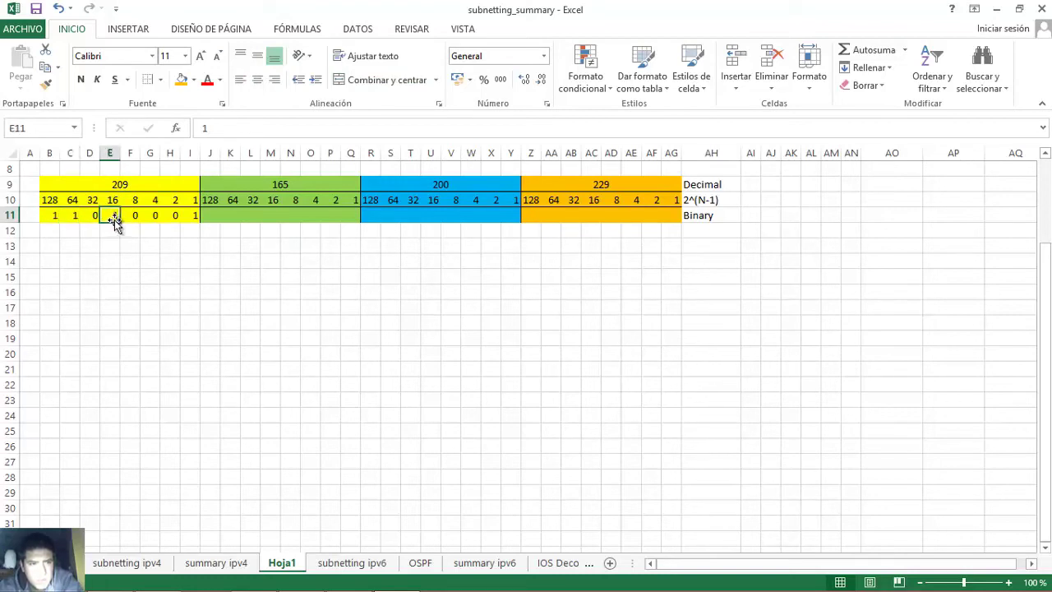
click(191, 216)
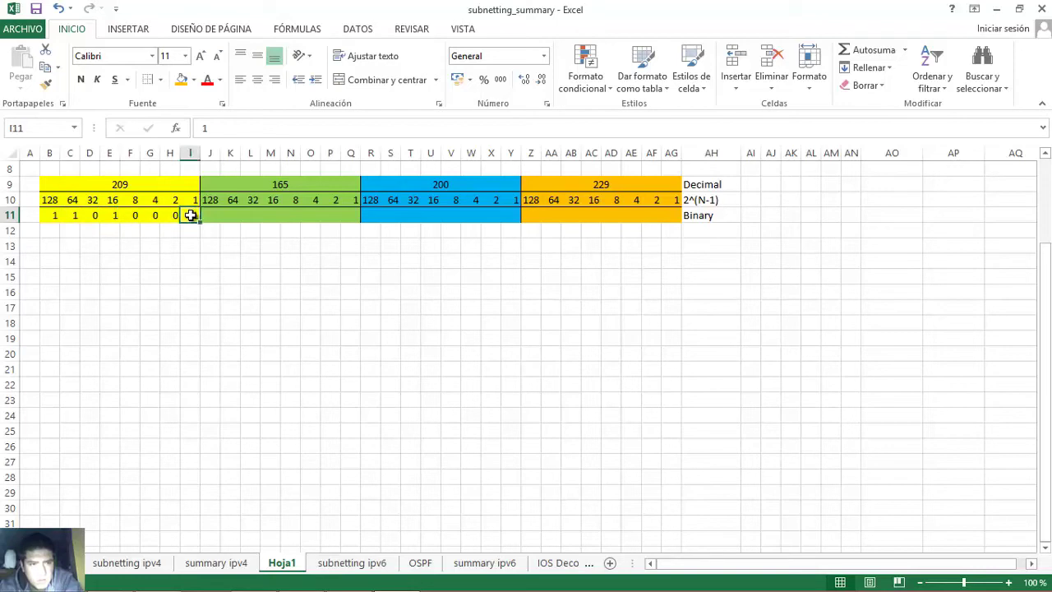
click(50, 219)
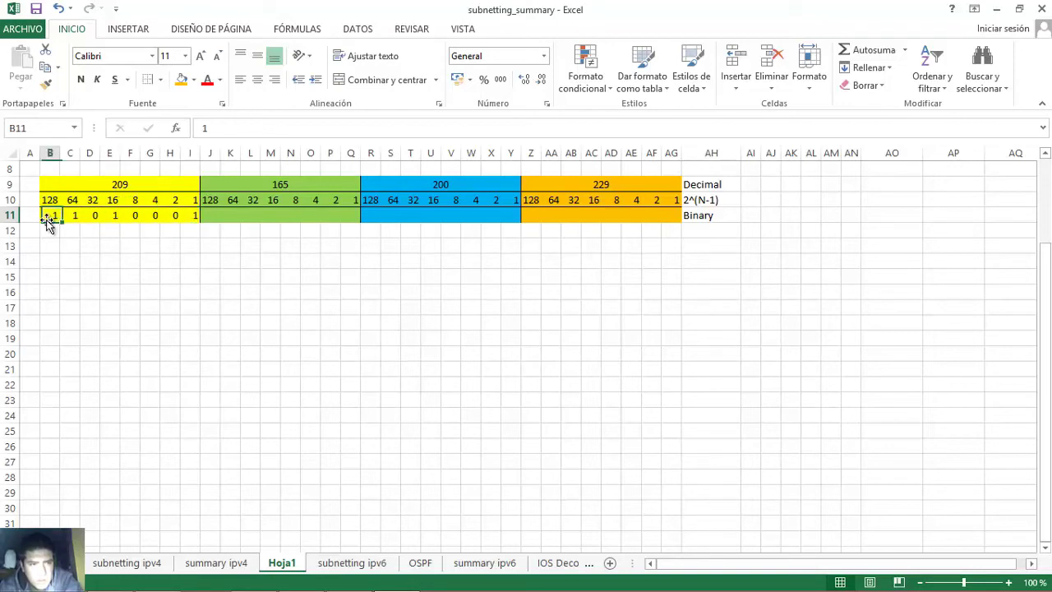
click(72, 218)
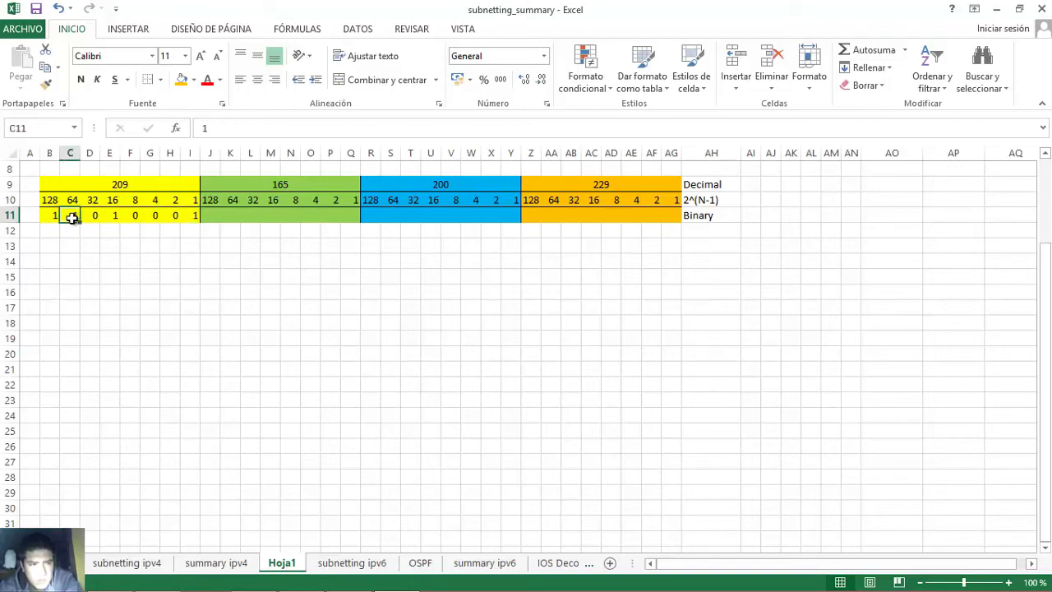
click(110, 215)
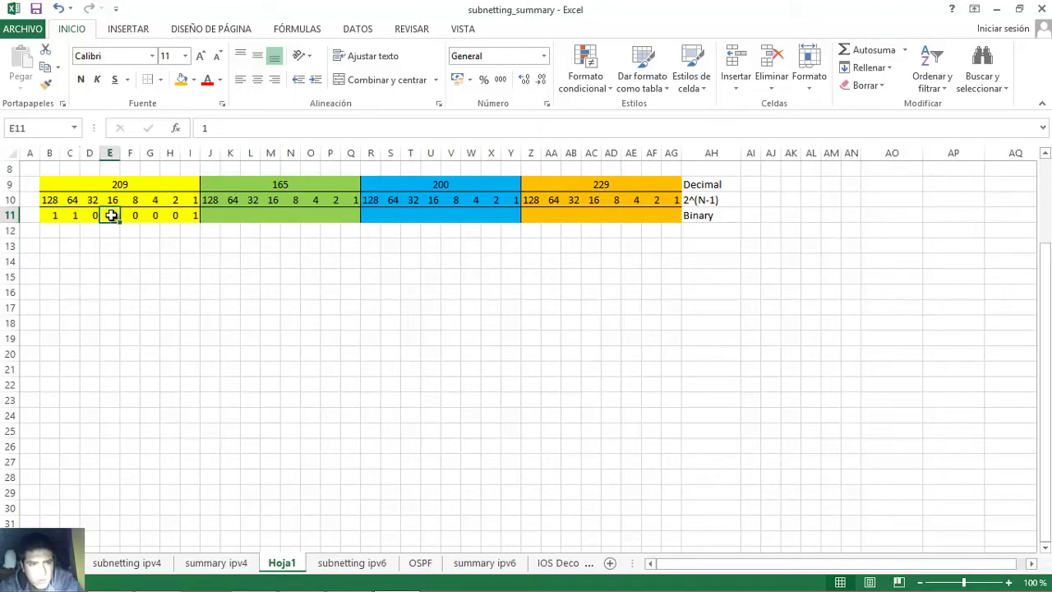
click(191, 215)
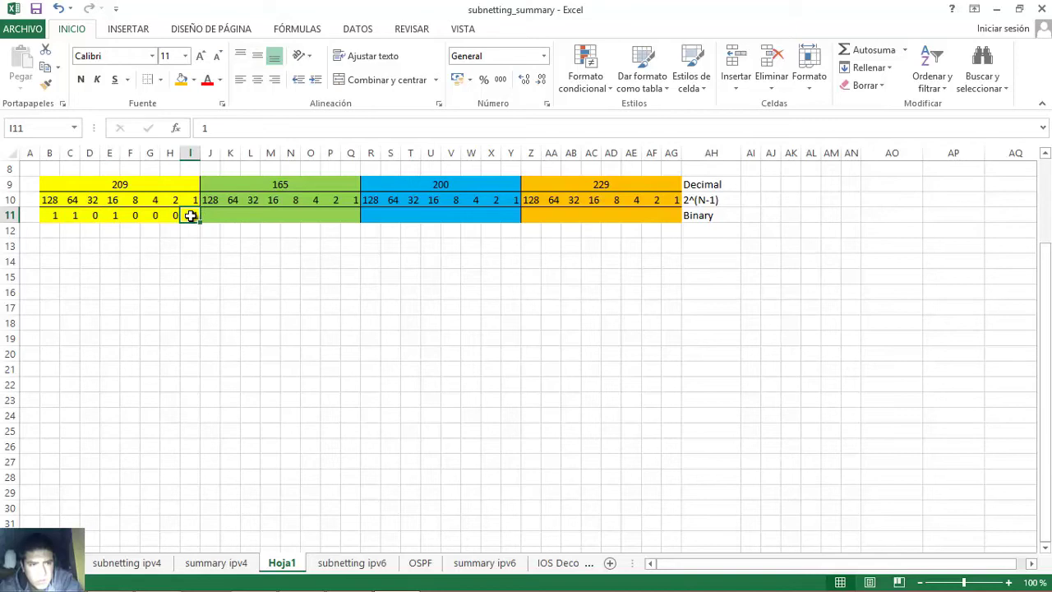
click(176, 184)
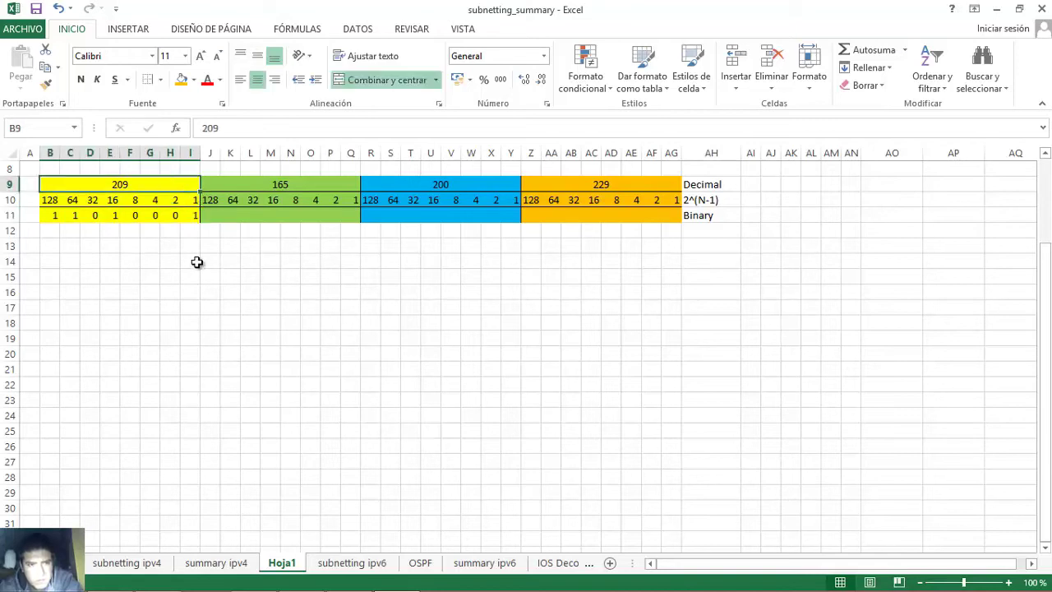
click(277, 185)
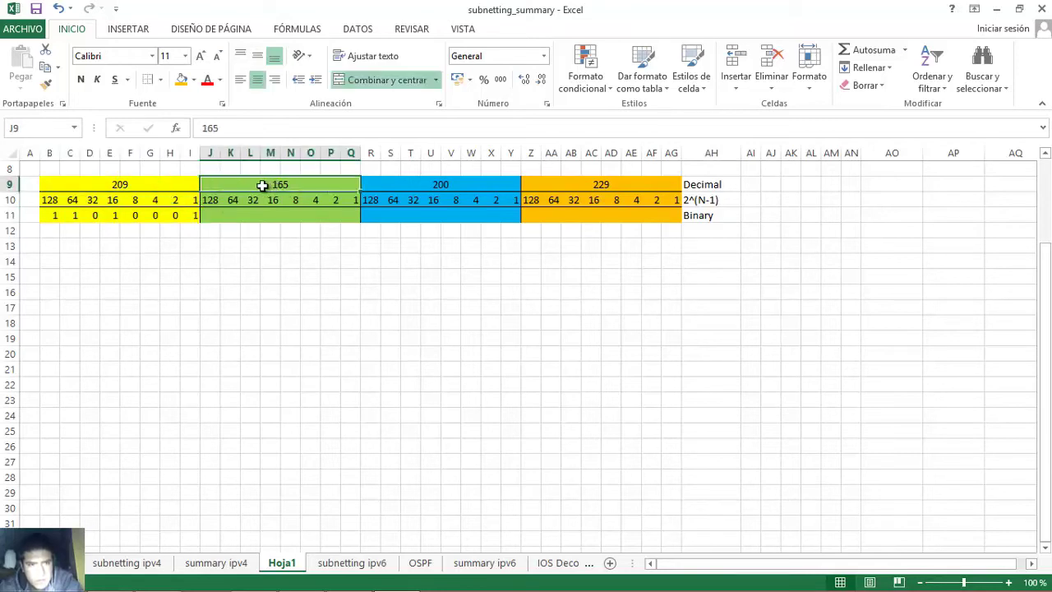
- Enter the bits 1 0 1 0 0 1 0 1 across J11:Q11 under 165
click(217, 212)
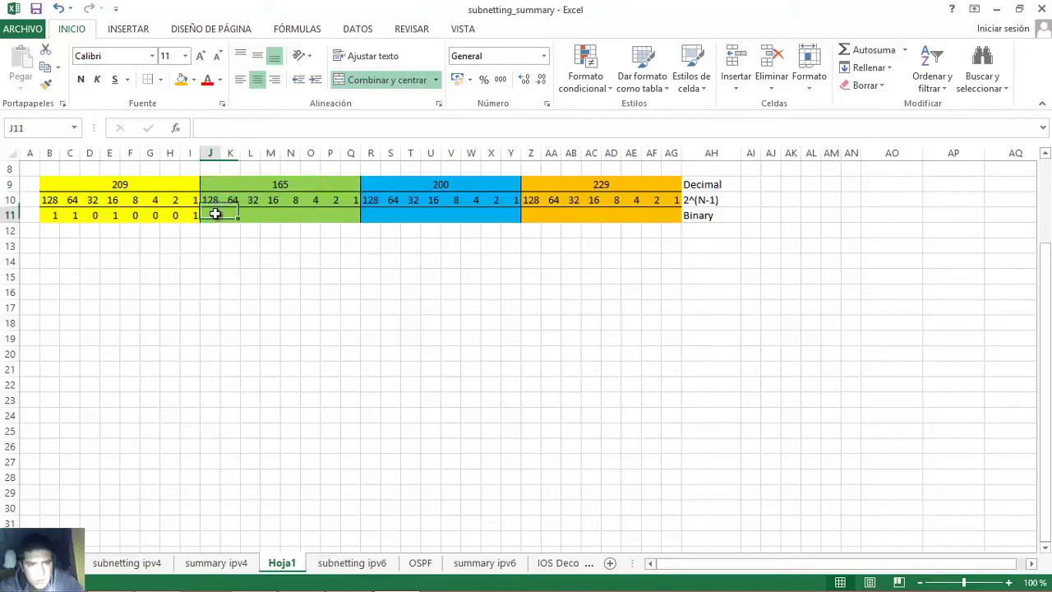
text(1)
key(Tab)
text(0)
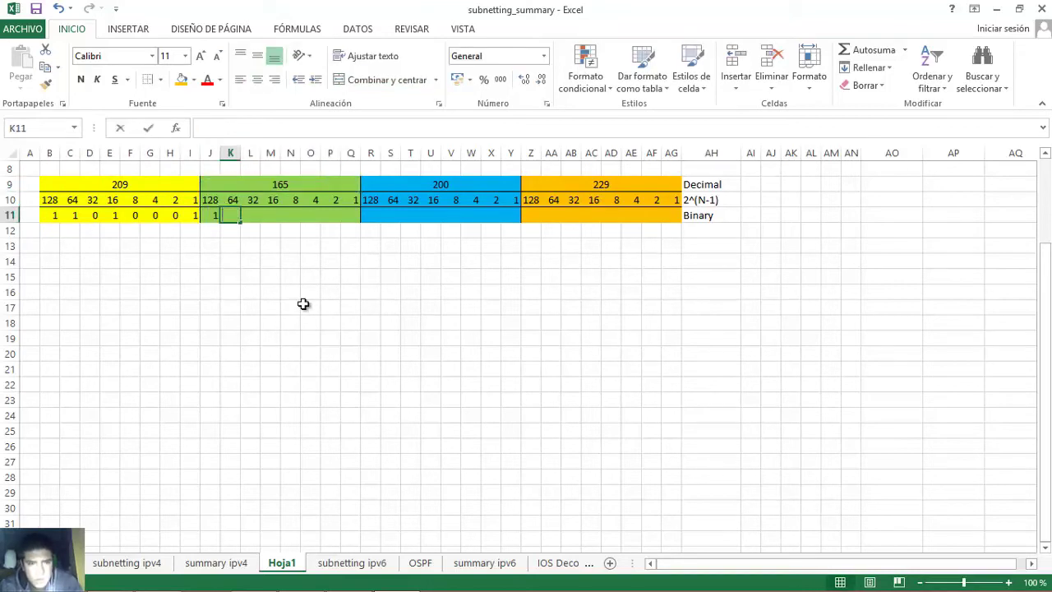
key(Tab)
text(1)
key(Tab)
text(0)
key(Tab)
text(0)
key(Tab)
text(1)
key(Tab)
text(0)
key(Tab)
text(1)
key(Tab)
- Verify the set bits 128, 32, 4 and 1 add up to 165
click(210, 214)
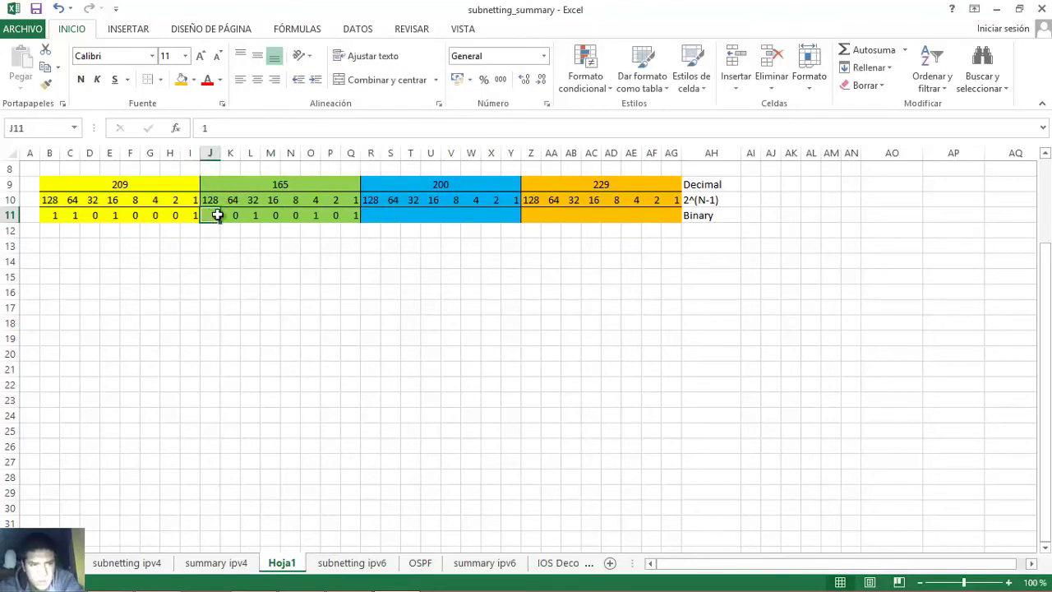
click(253, 215)
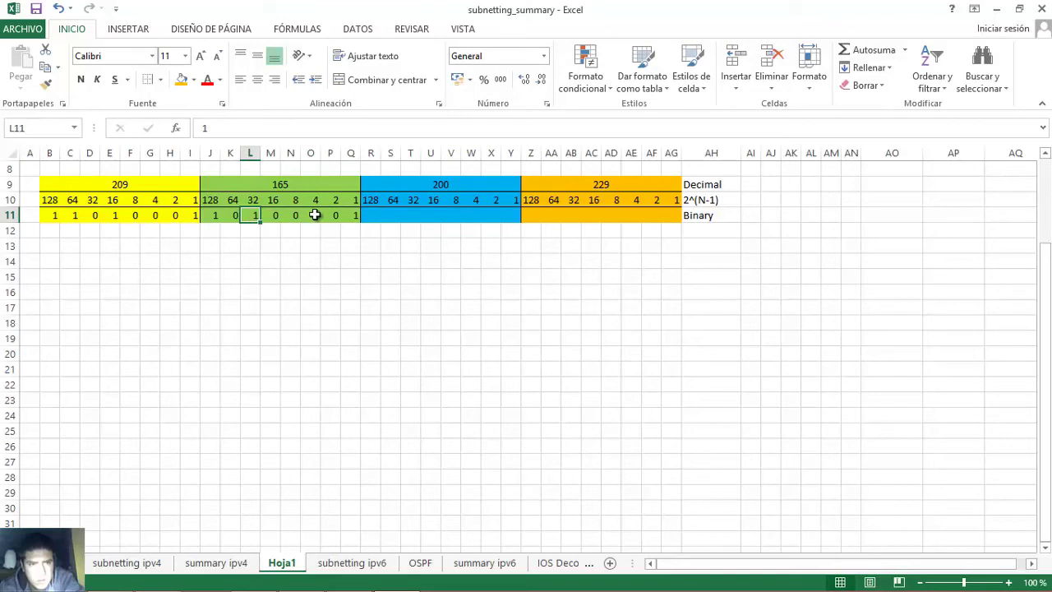
click(315, 215)
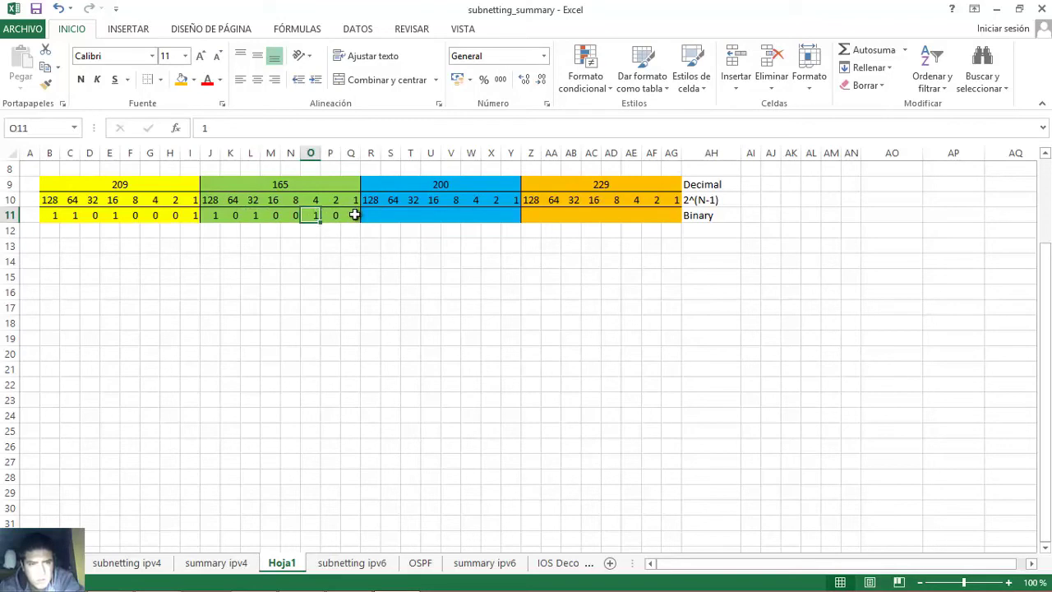
click(354, 215)
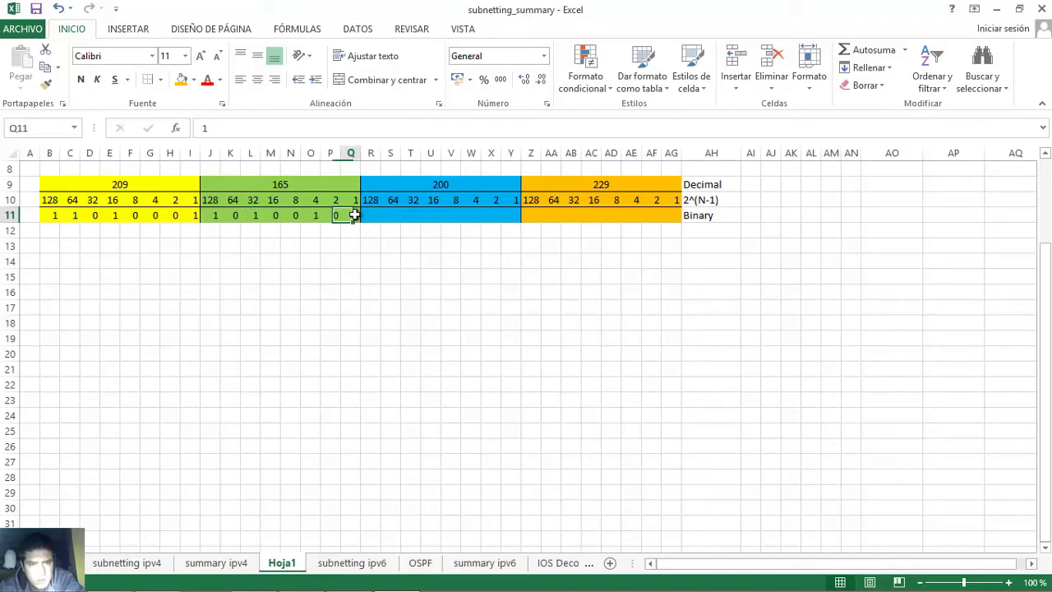
click(213, 217)
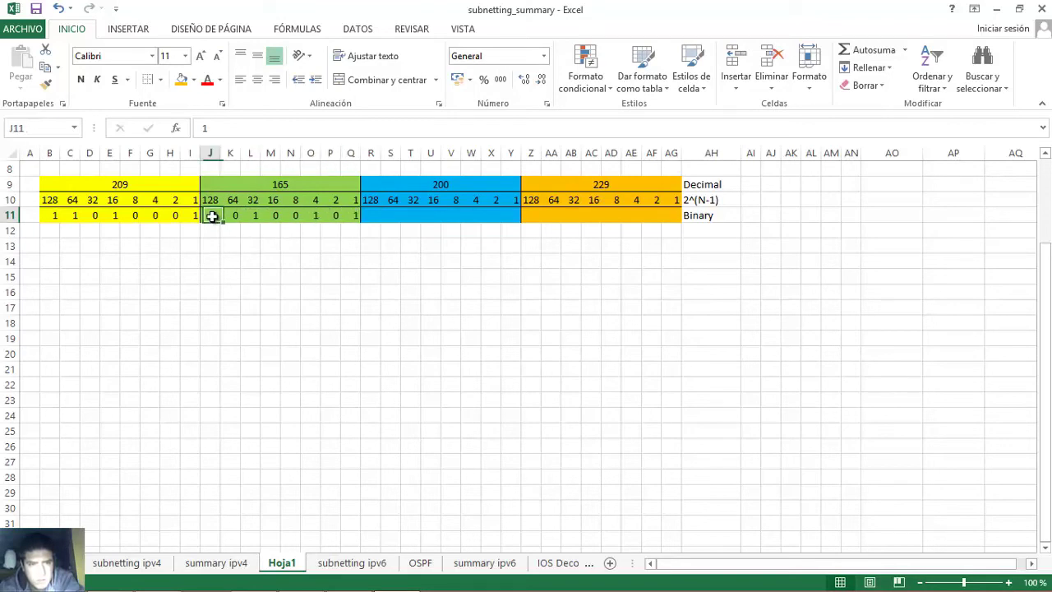
click(254, 215)
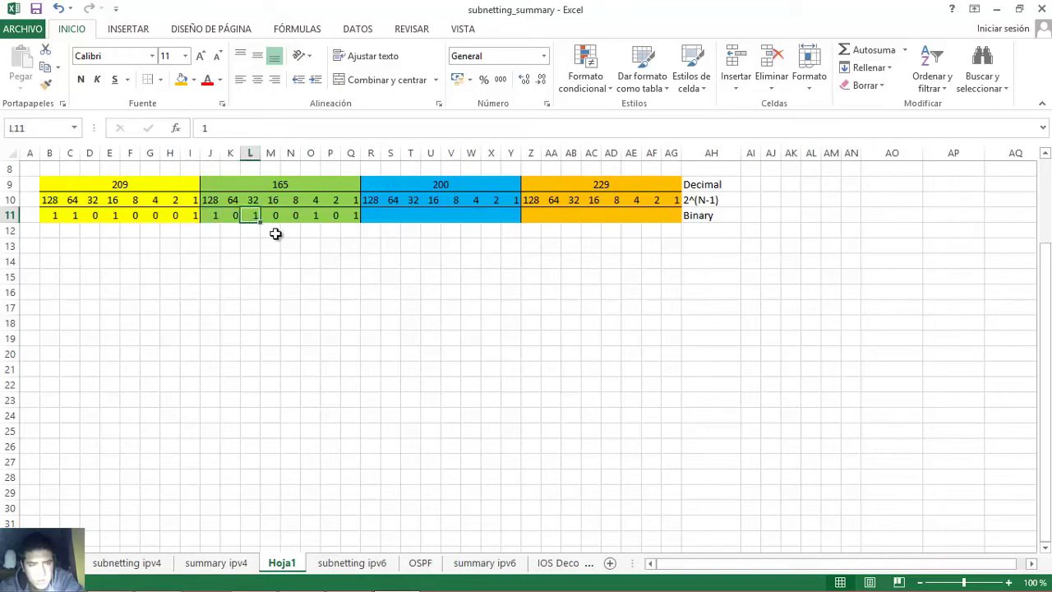
click(316, 214)
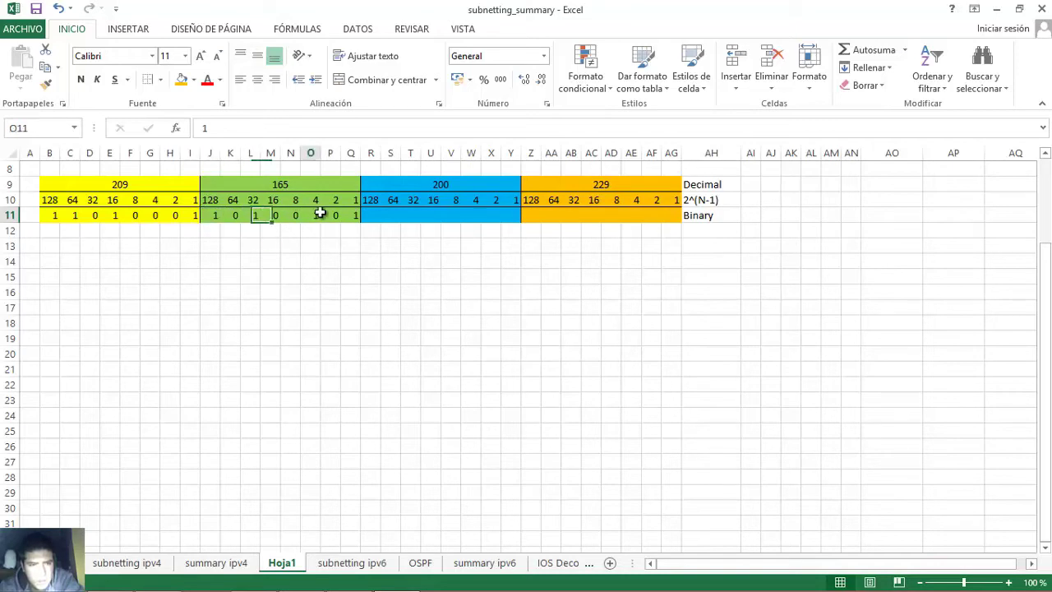
click(351, 214)
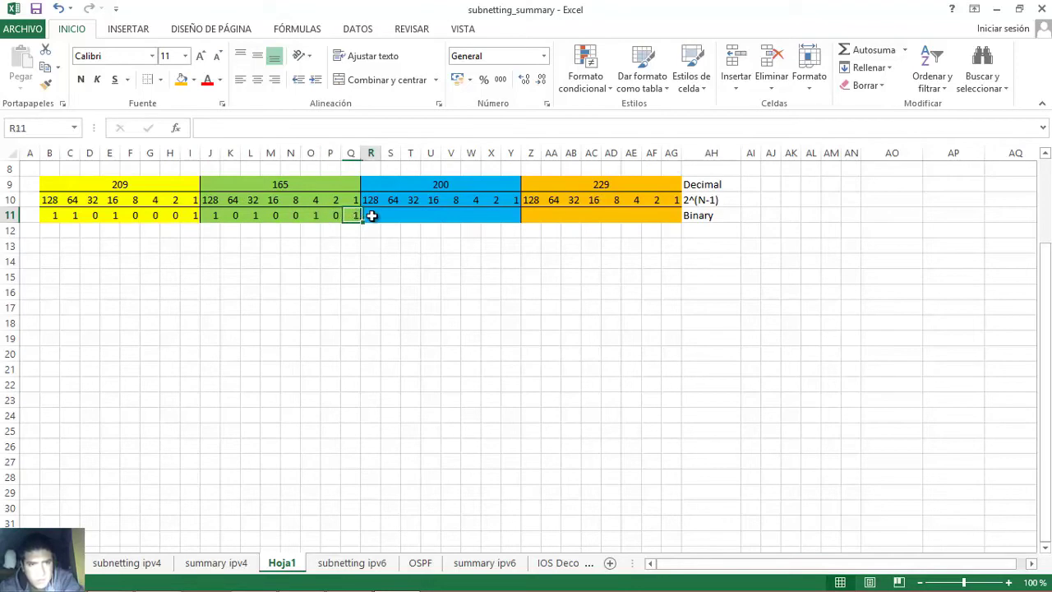
click(419, 183)
- Enter the bits 1 1 0 0 1 0 0 0 across R11:Y11 under 200
click(371, 213)
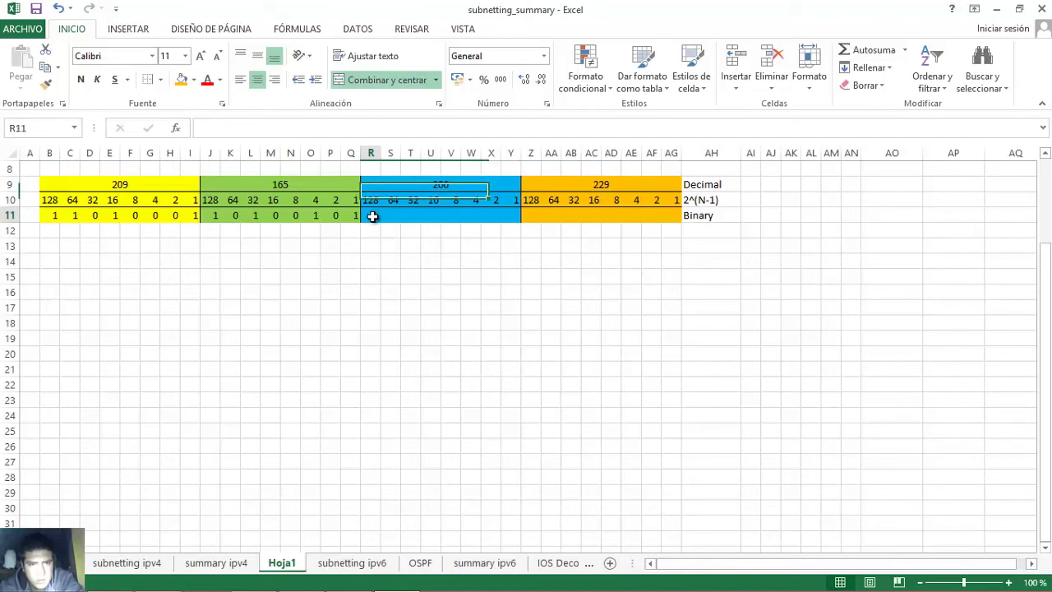
text(1)
key(Tab)
text(1)
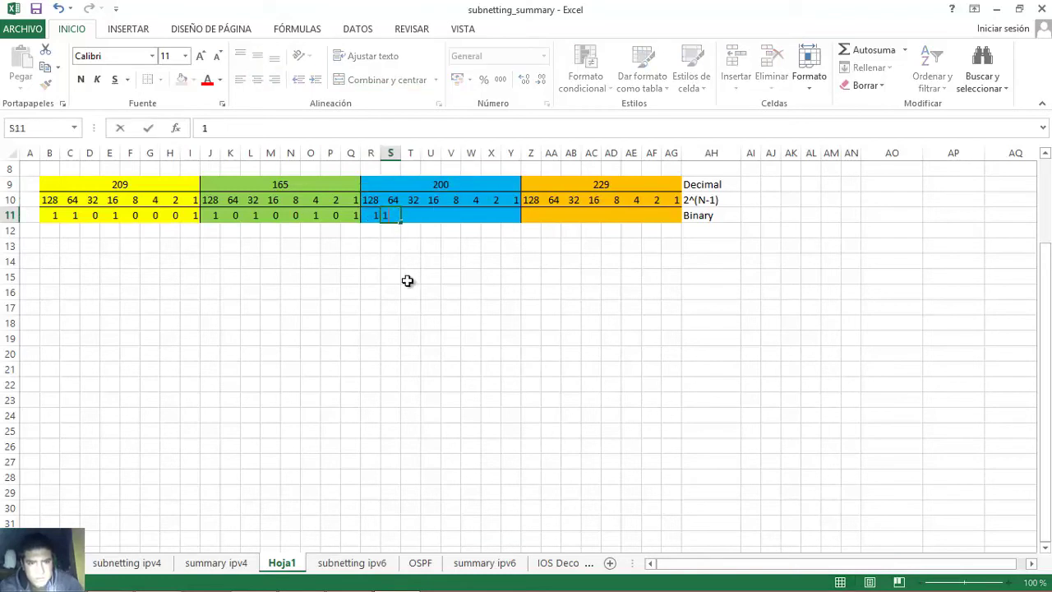
key(Tab)
text(0)
key(Tab)
text(0)
key(Tab)
text(1)
key(Tab)
text(0)
key(Tab)
text(0)
key(Tab)
text(0)
key(Tab)
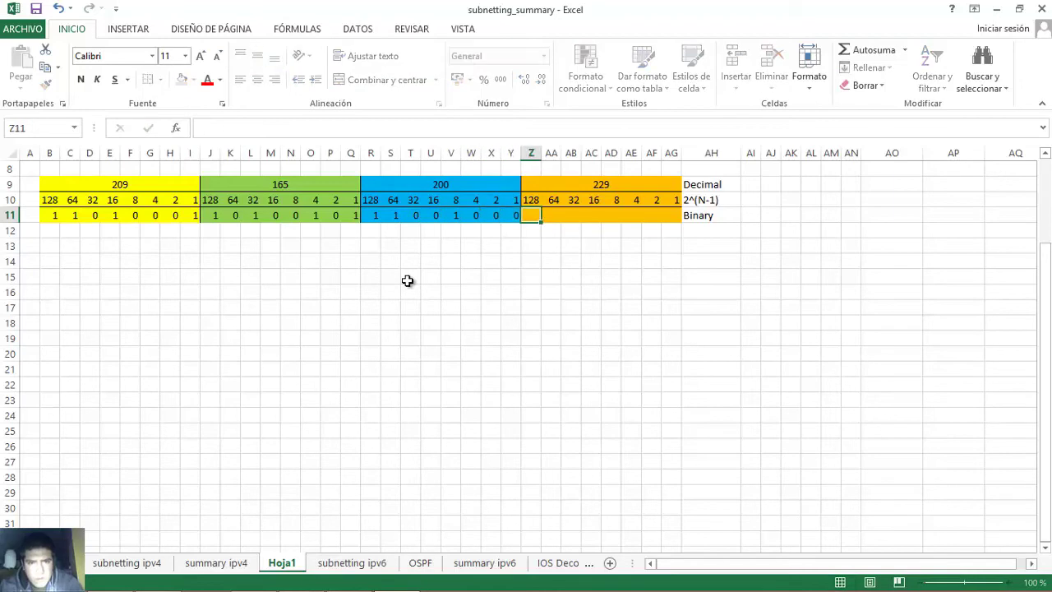
- Verify the set bits 128, 64 and 8 add up to 200
click(369, 215)
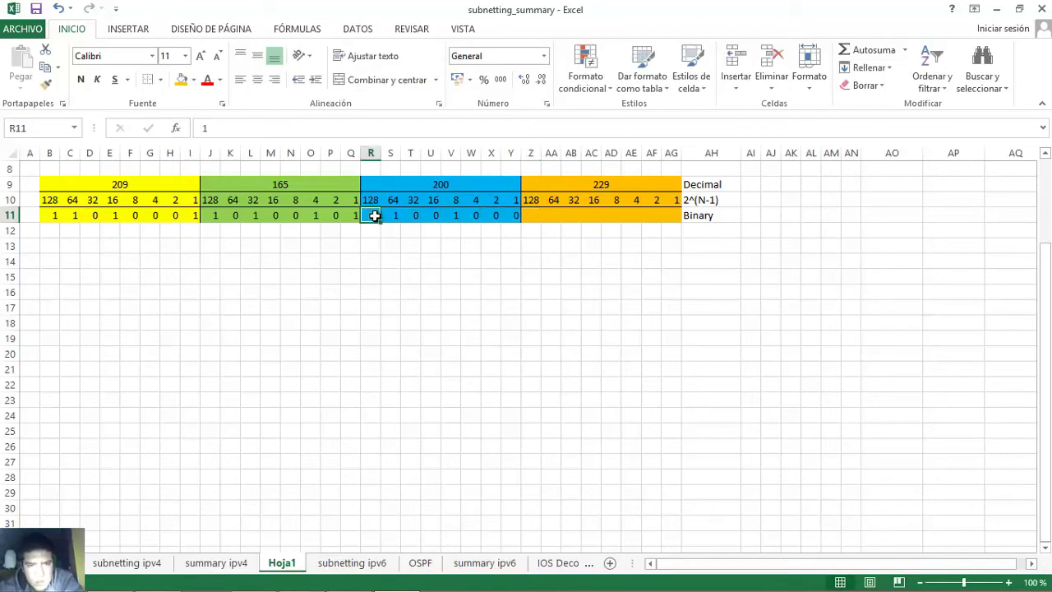
click(389, 217)
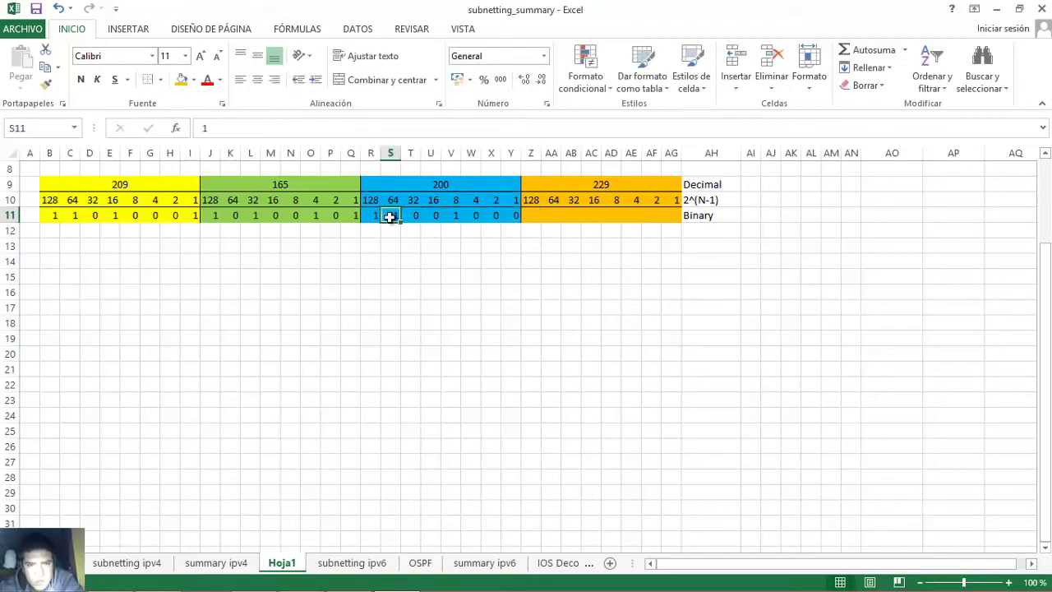
click(454, 216)
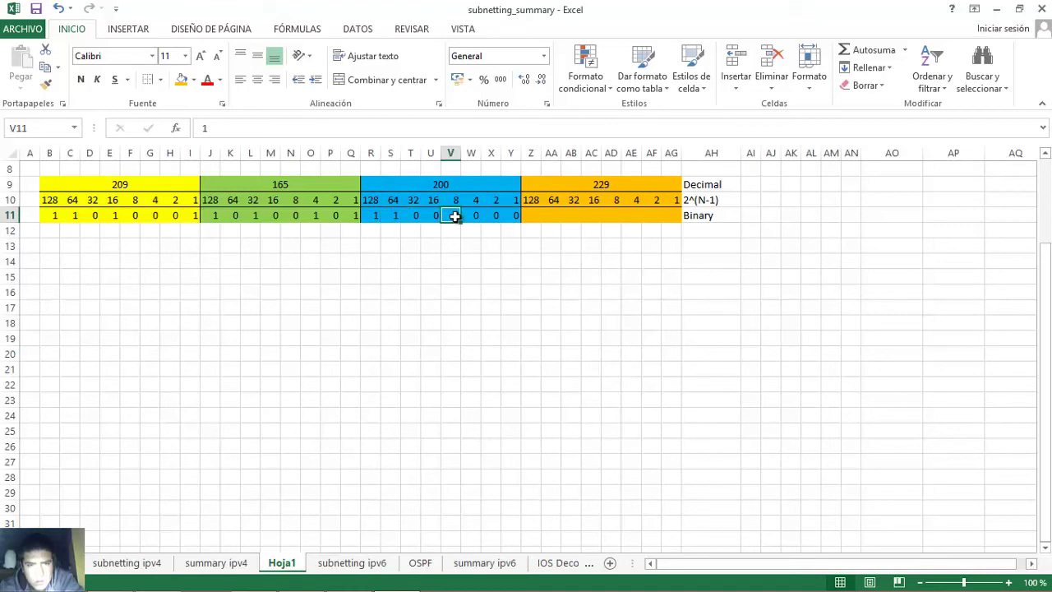
click(371, 215)
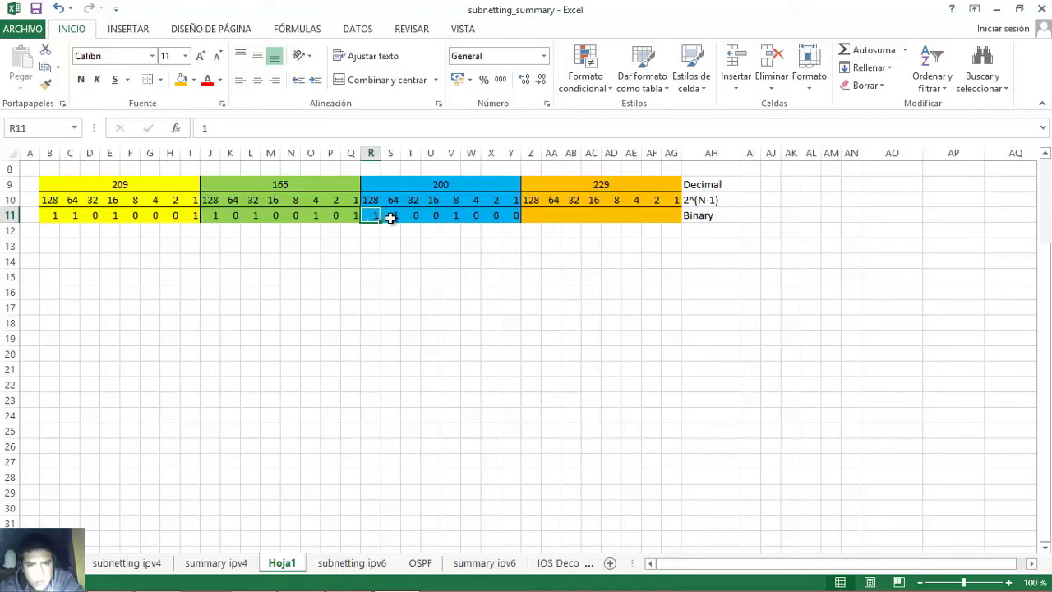
click(390, 217)
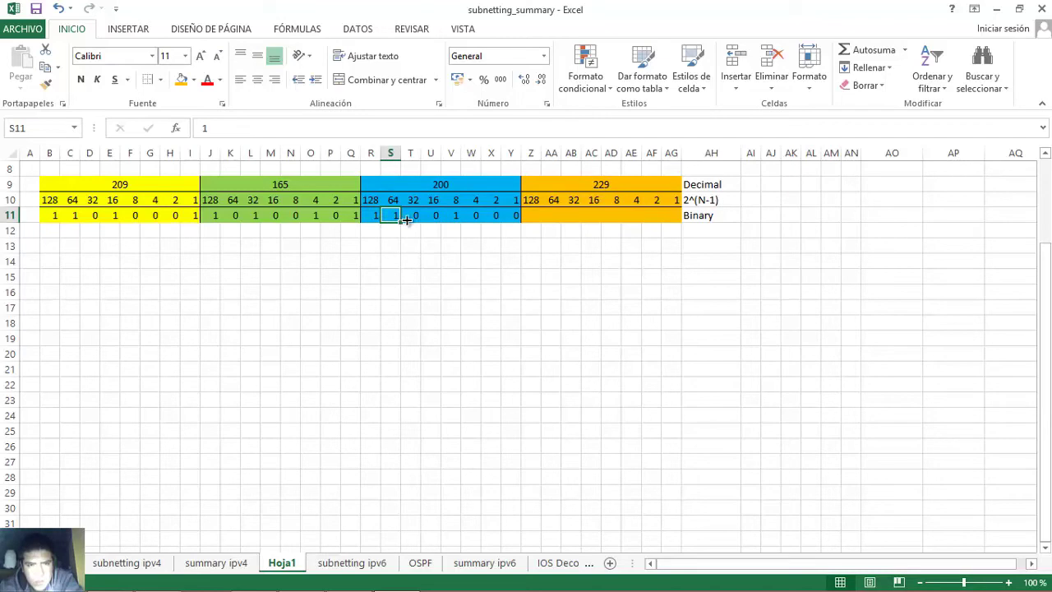
click(455, 216)
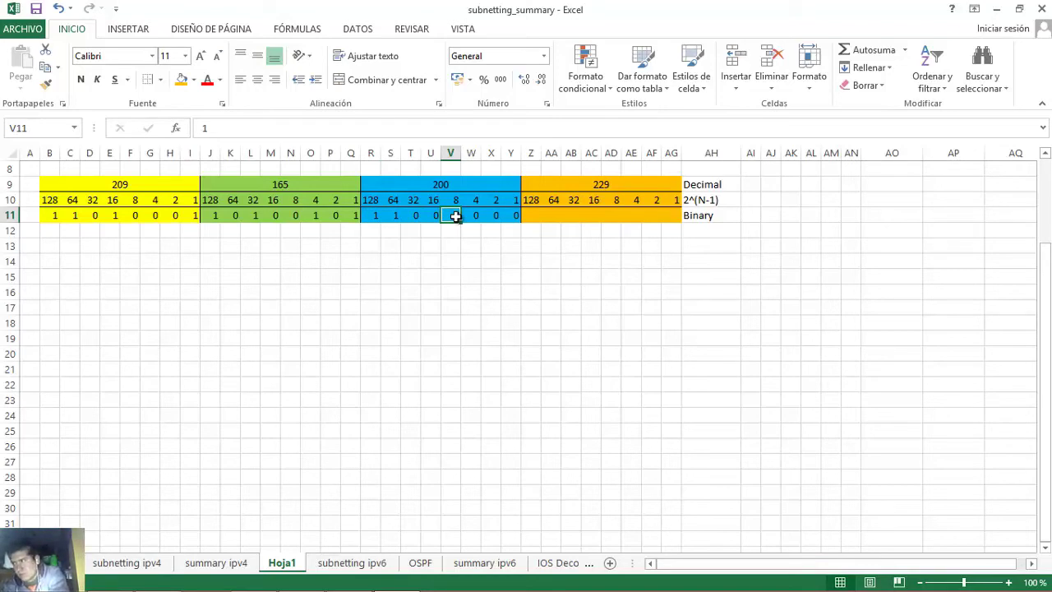
click(557, 185)
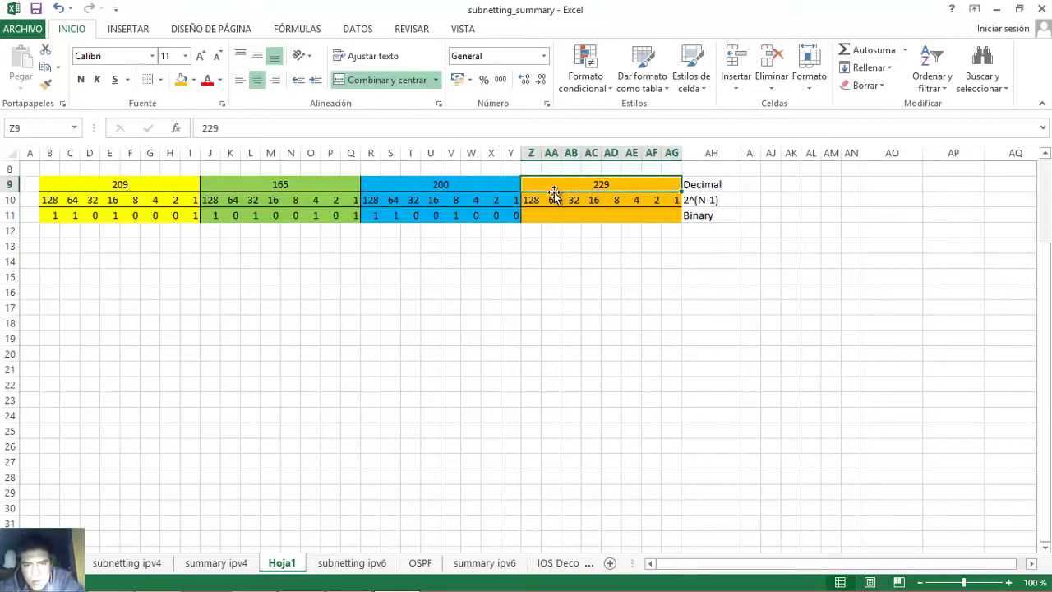
- Enter the bits 1 1 1 0 0 1 0 1 across Z11:AG11 under 229
click(533, 215)
text(1)
key(Tab)
text(1)
key(Tab)
text(1)
key(Tab)
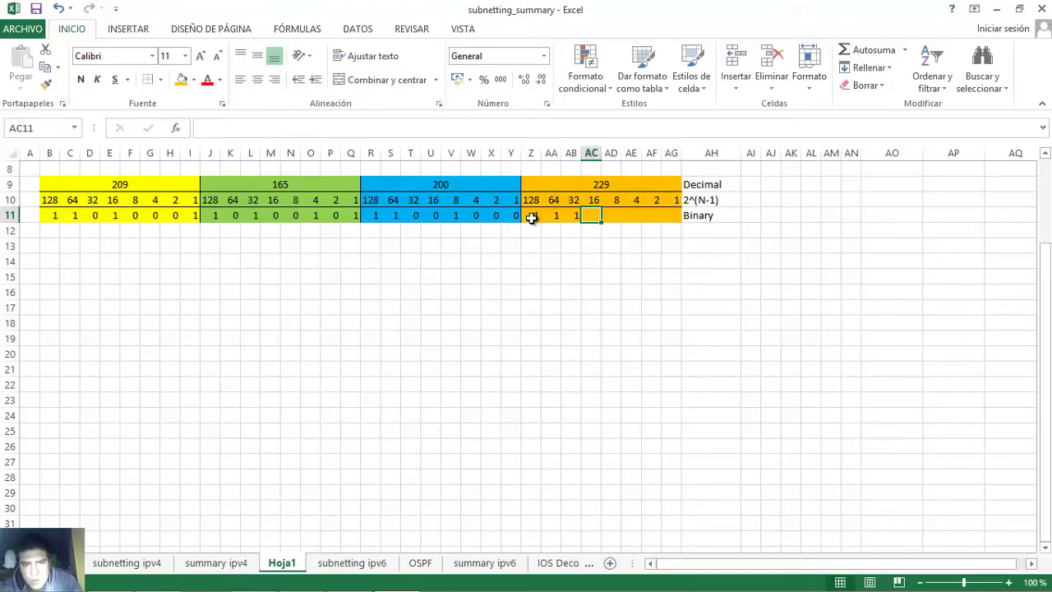
text(0)
key(Tab)
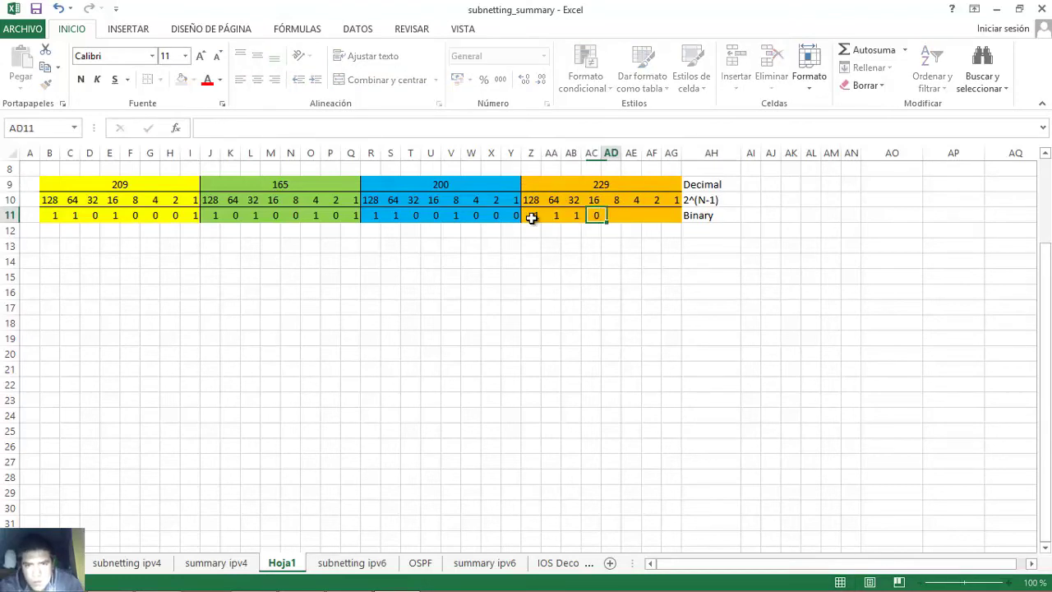
text(0)
key(Tab)
text(1)
key(Tab)
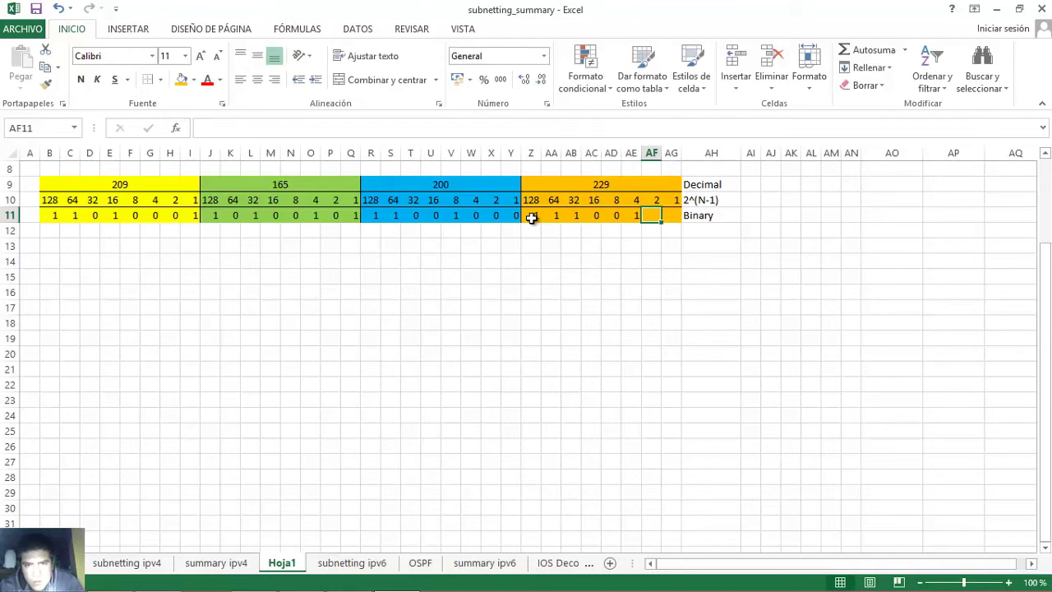
text(1)
key(Tab)
text(1)
key(Tab)
- Verify the set bits 128, 64, 32, 4 and 1 add up to 229
click(531, 216)
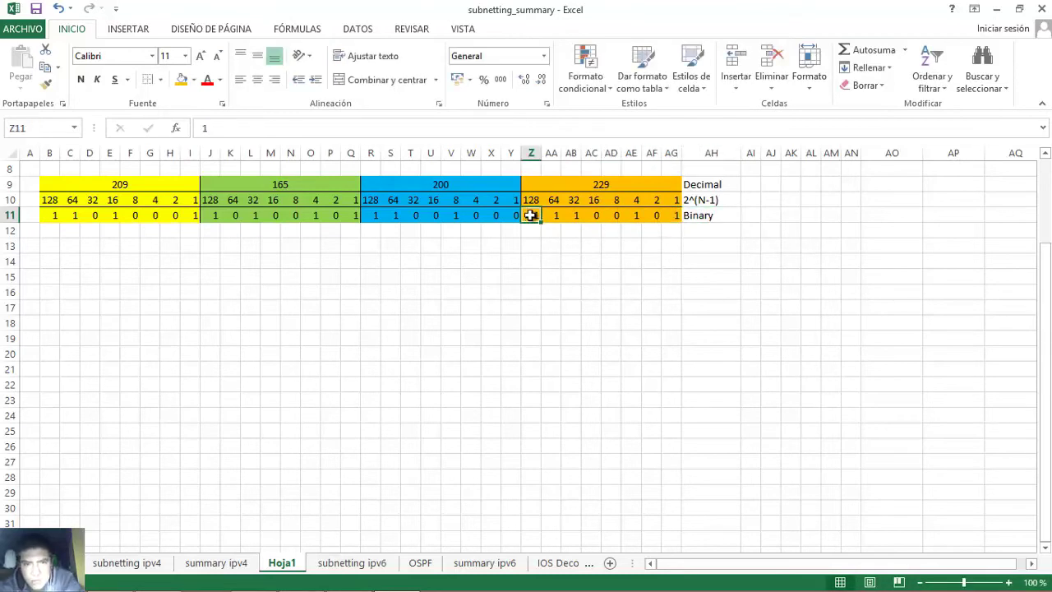
click(549, 219)
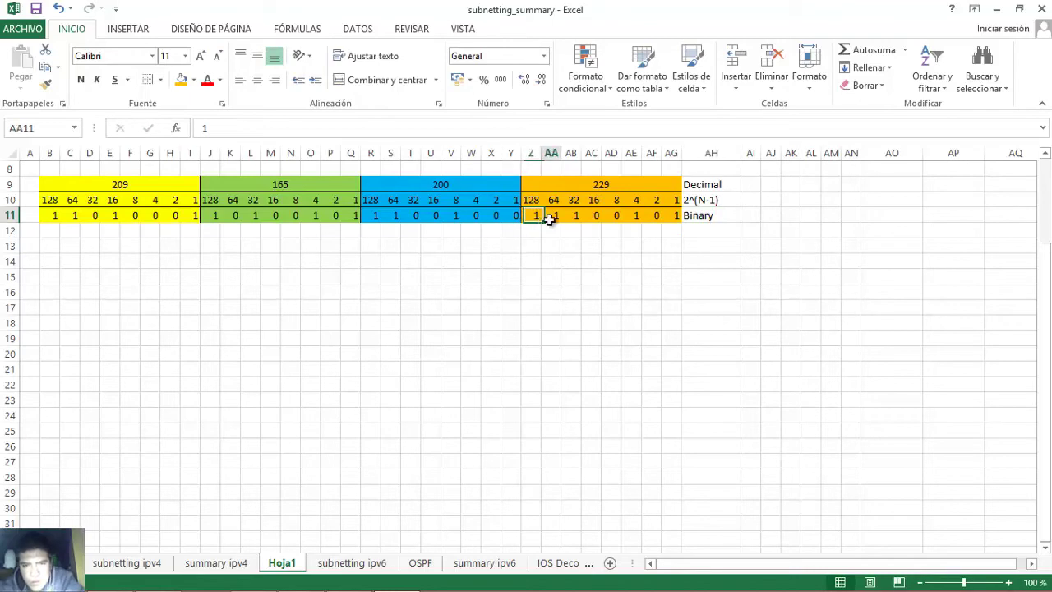
click(573, 217)
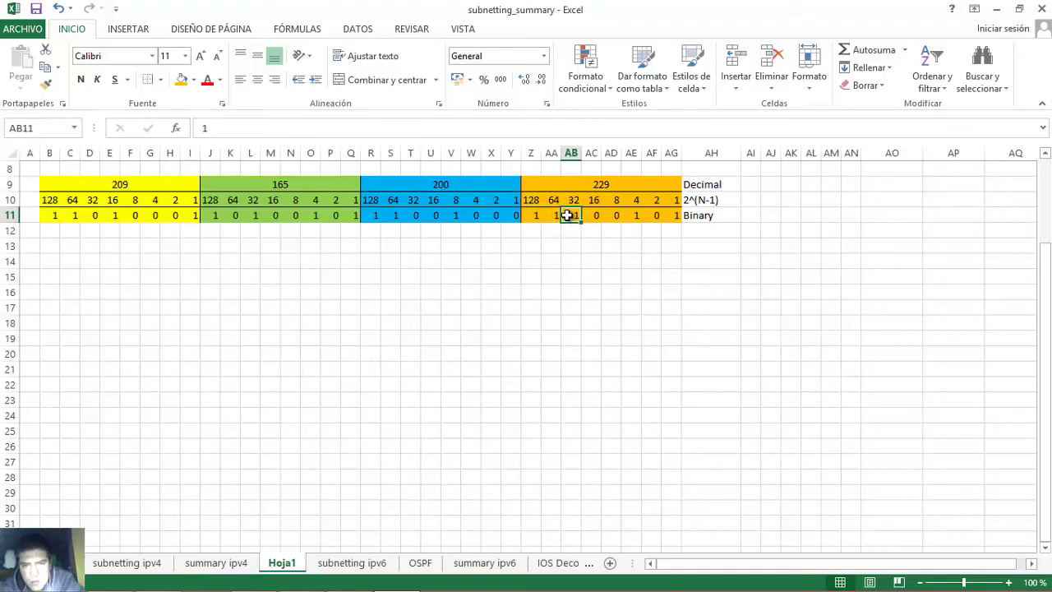
click(638, 214)
click(670, 215)
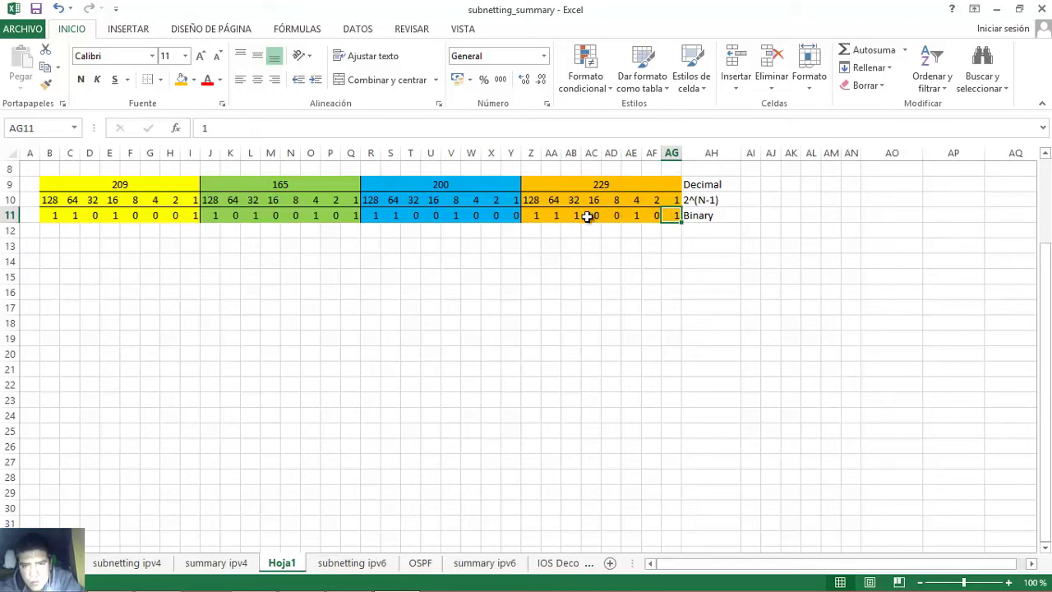
click(535, 215)
click(548, 215)
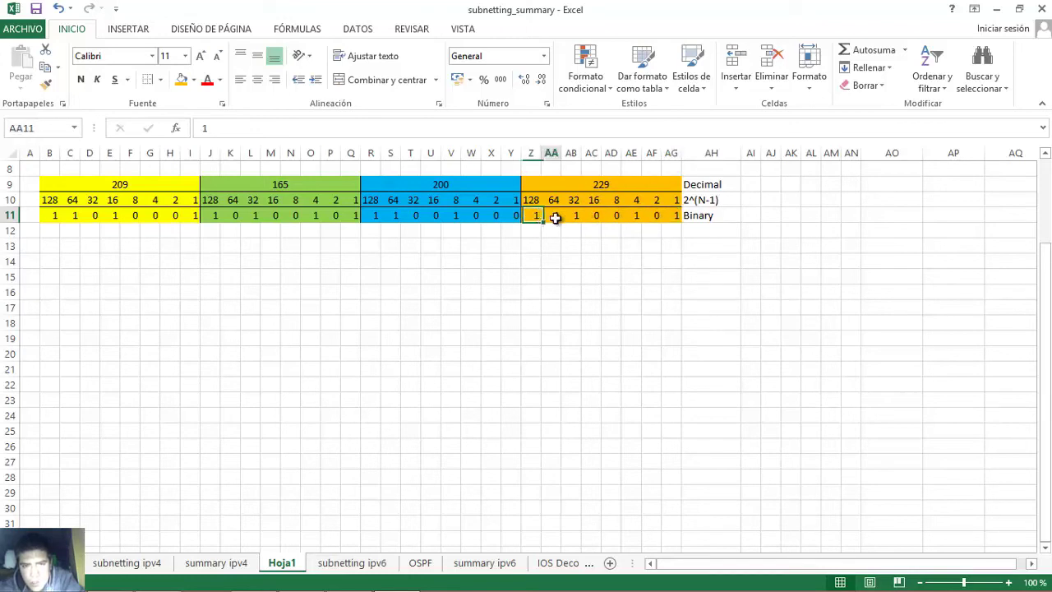
click(572, 216)
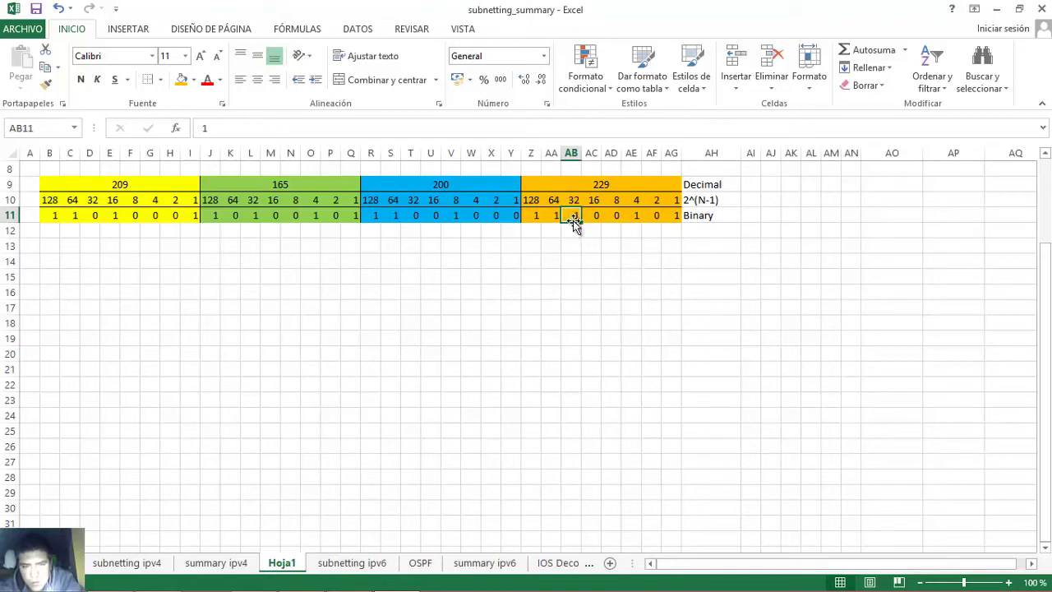
click(634, 216)
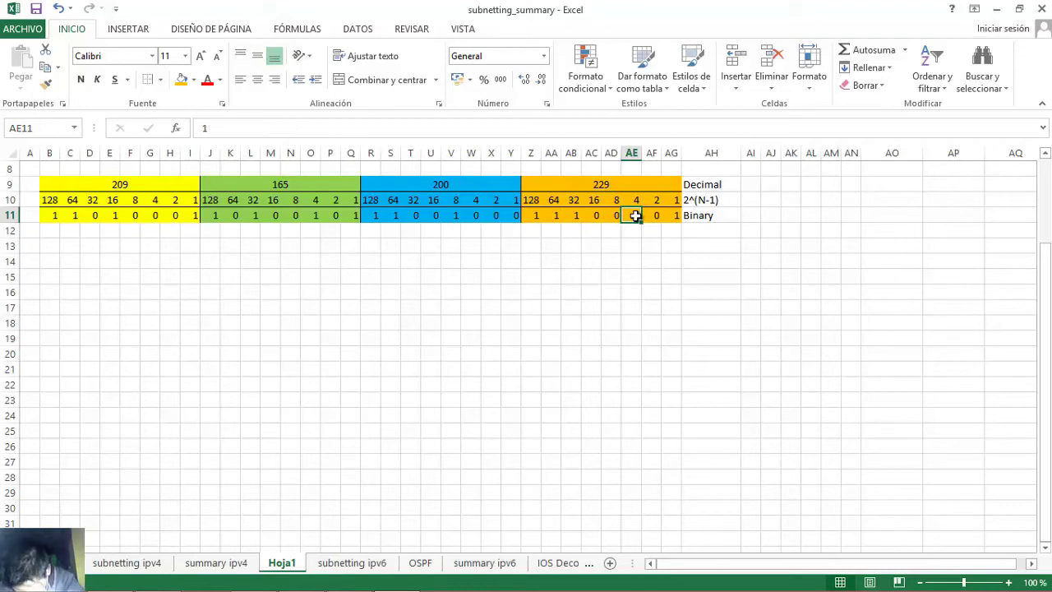
click(534, 216)
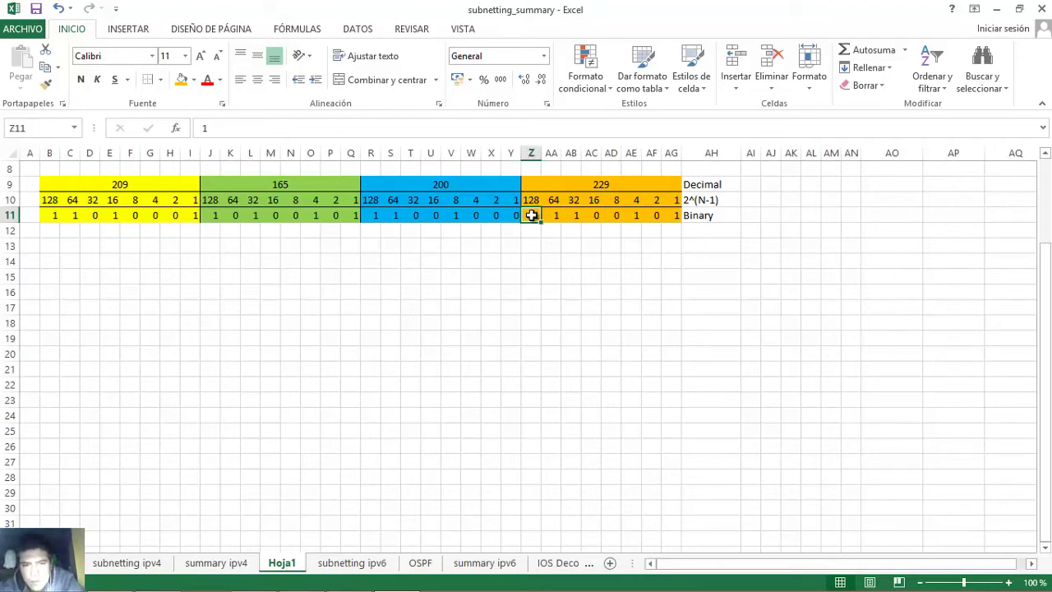
click(552, 215)
click(572, 215)
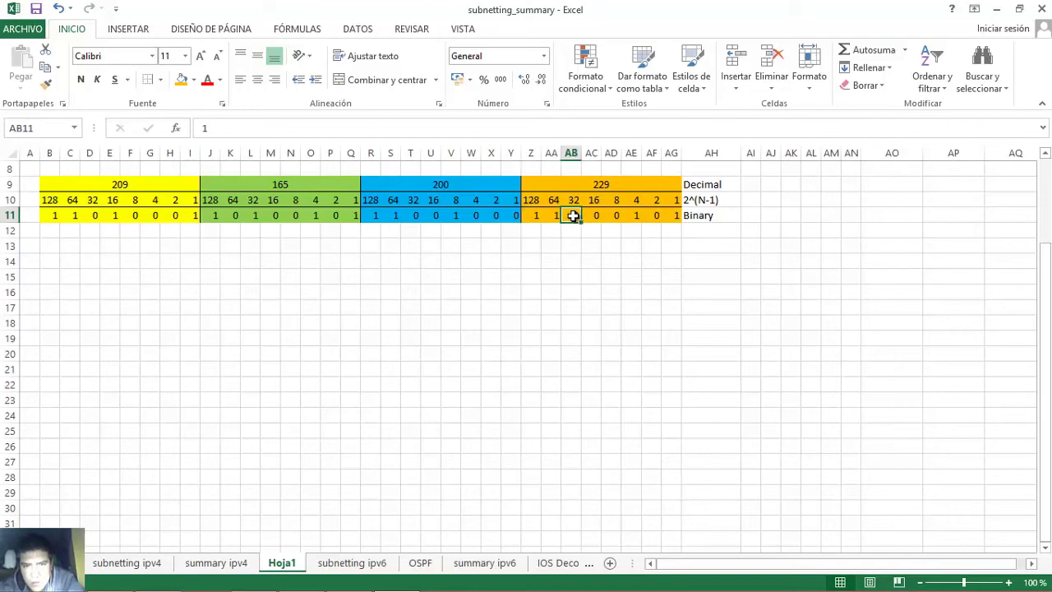
click(632, 216)
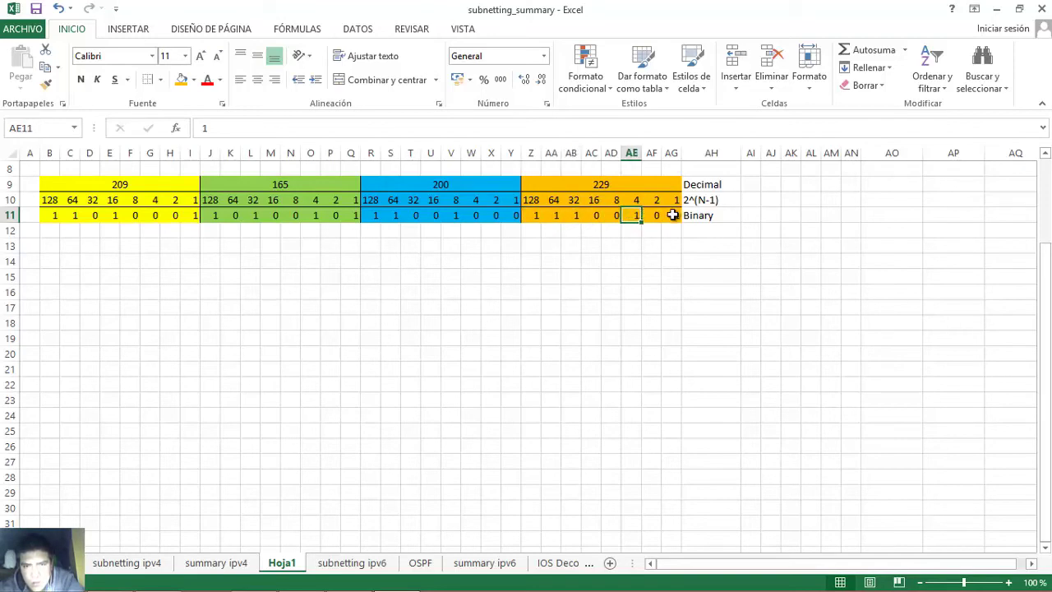
click(673, 215)
click(535, 217)
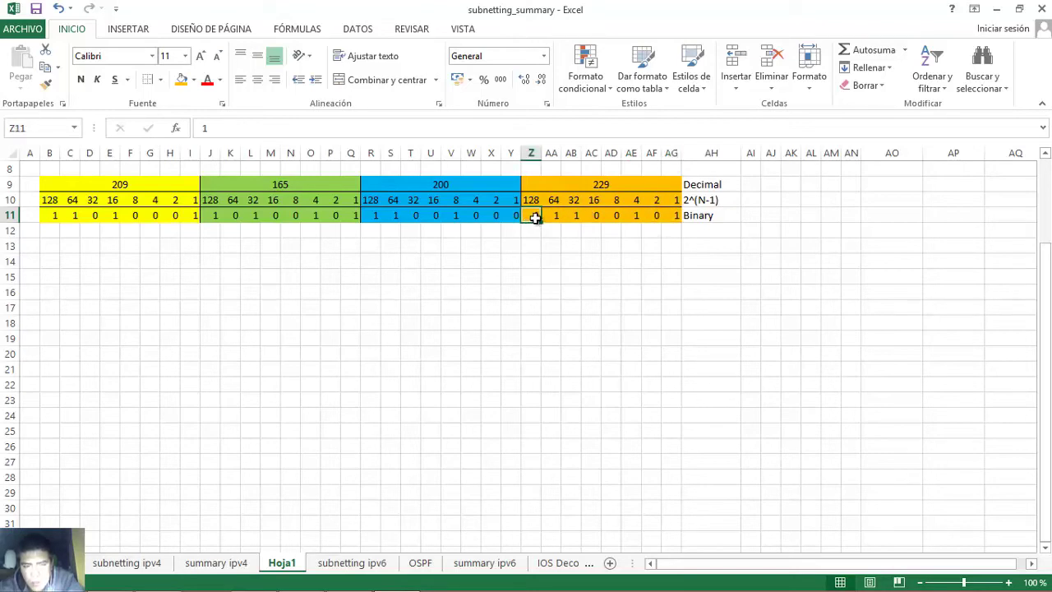
click(548, 216)
click(570, 216)
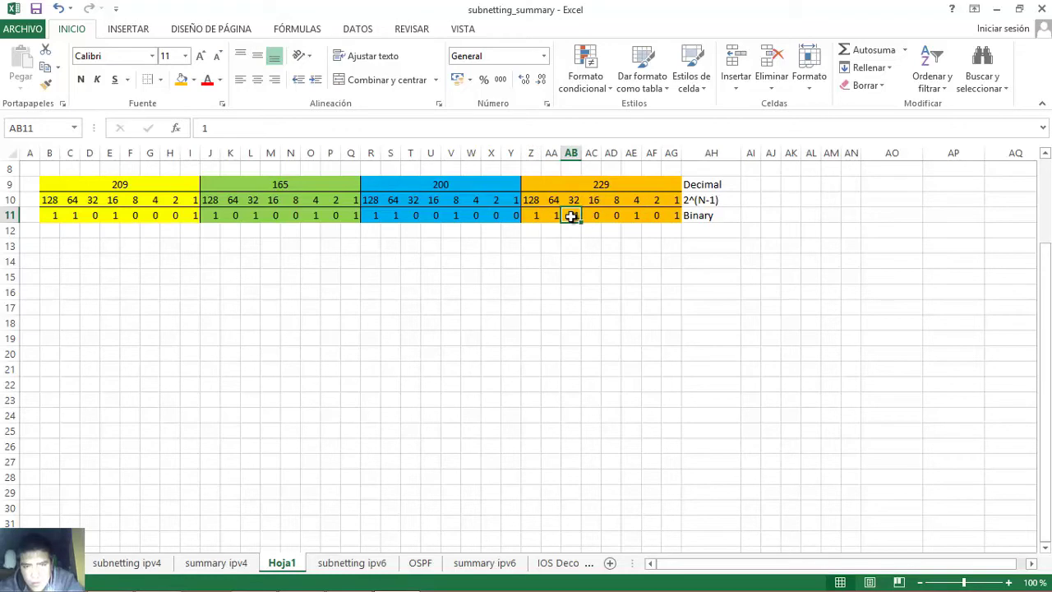
click(636, 216)
click(671, 216)
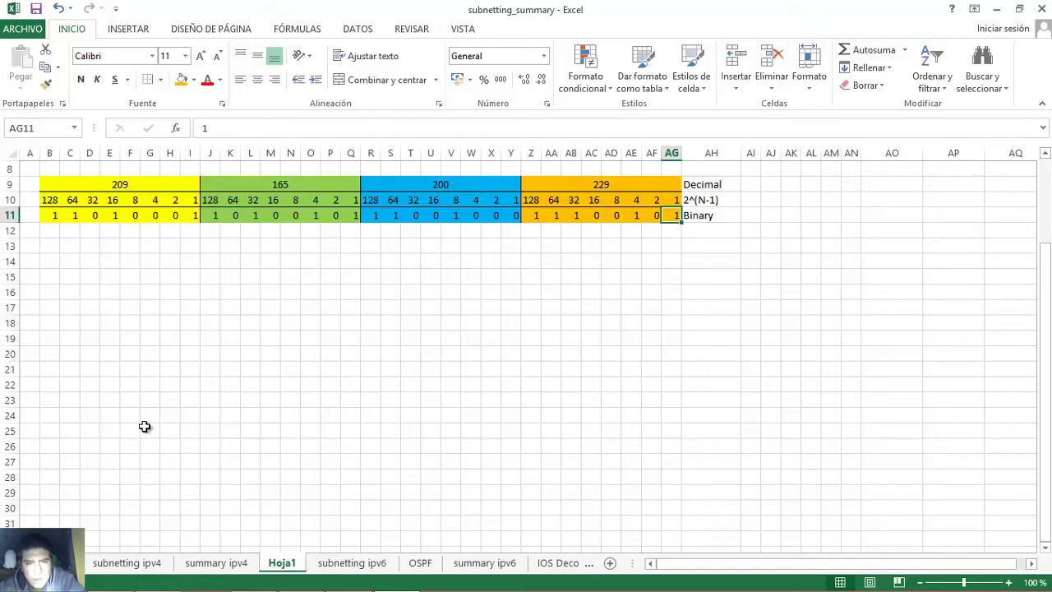
mouse_move(291, 582)
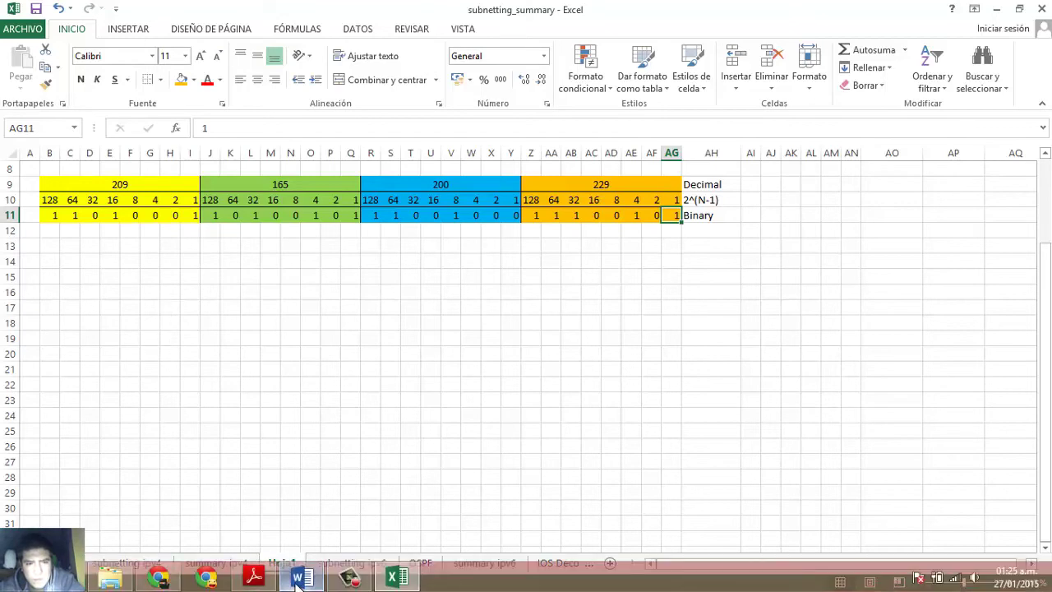
click(297, 579)
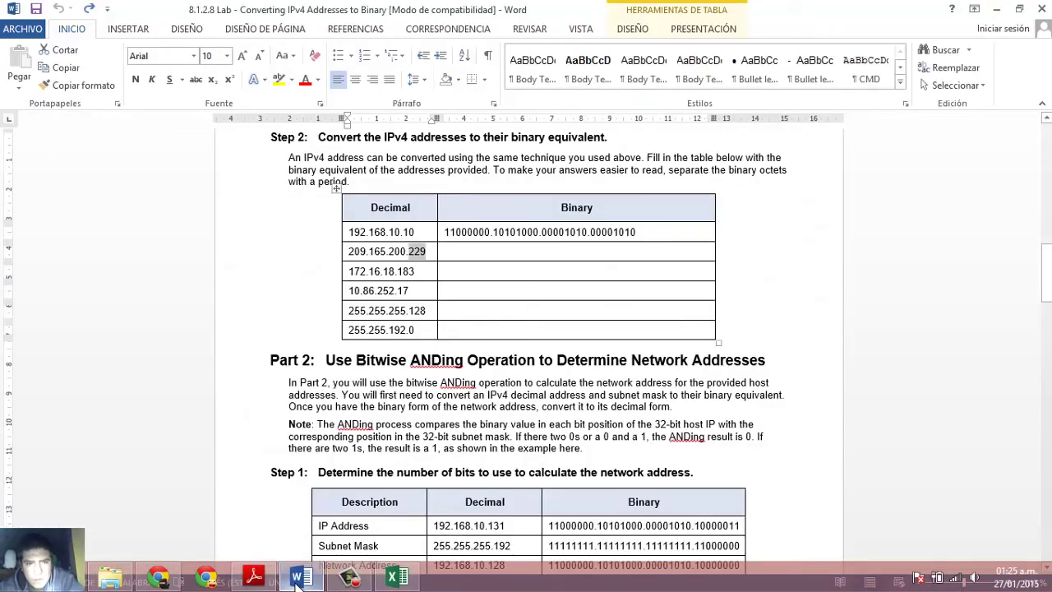
click(352, 273)
click(351, 272)
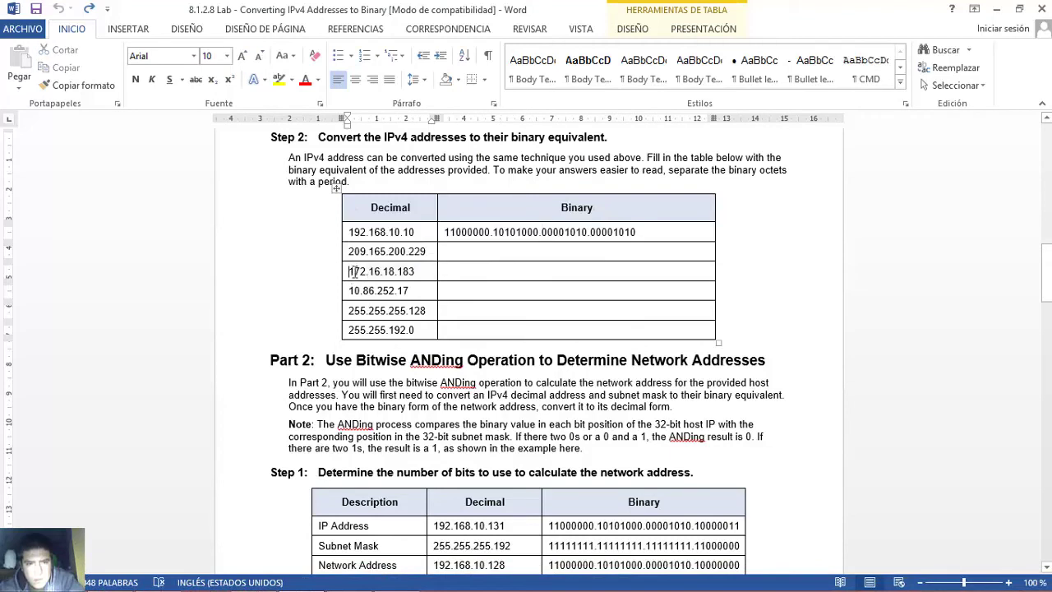
drag(351, 272, 420, 271)
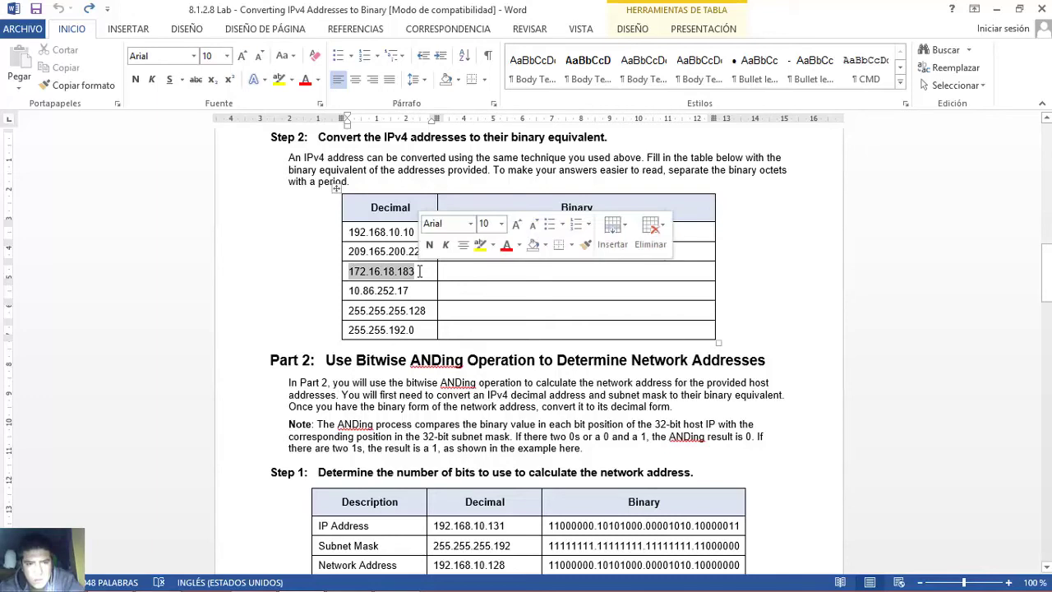
click(354, 277)
drag(351, 271, 428, 274)
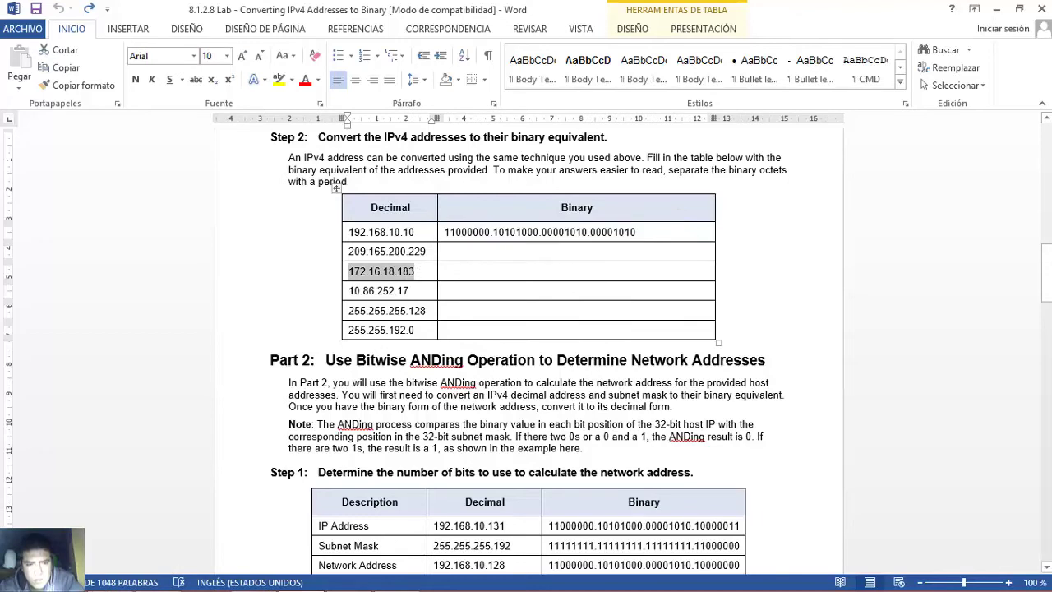
mouse_move(365, 583)
click(397, 577)
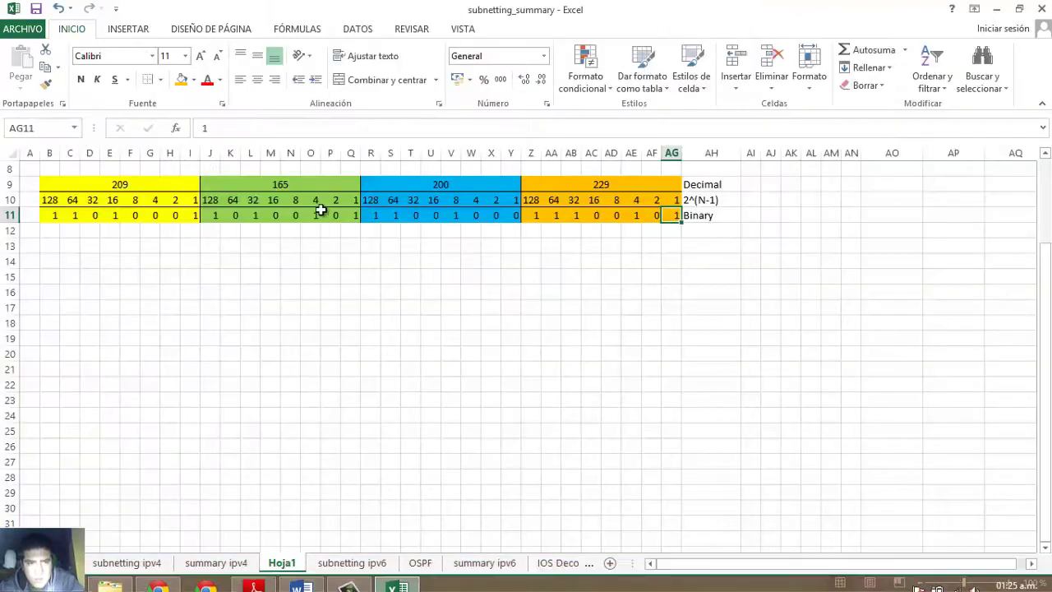
- Replace the octet values with 172, 16, 18 and 183
click(148, 183)
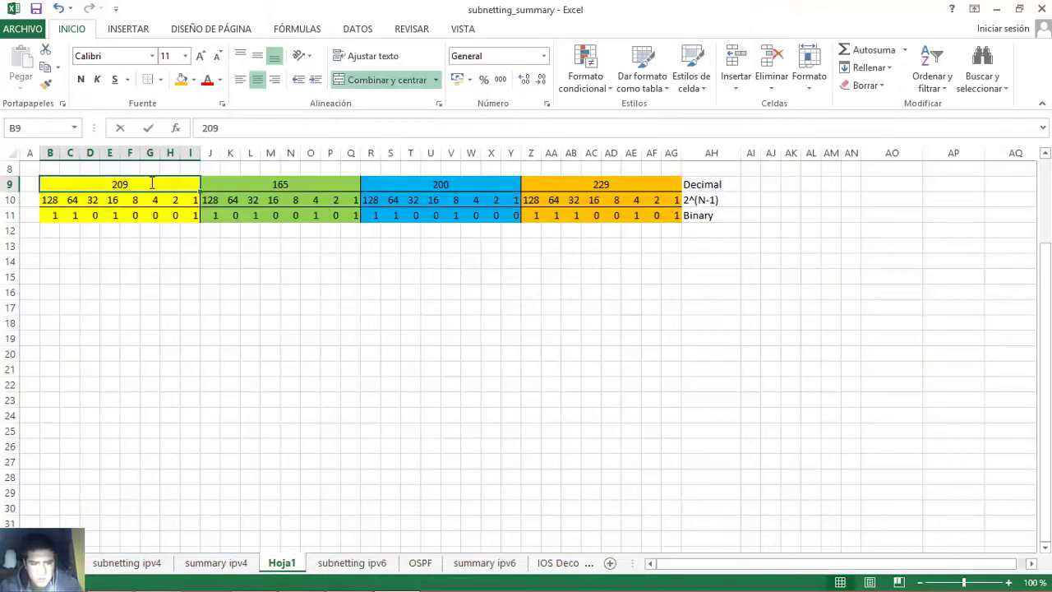
text(172)
key(Tab)
text(16)
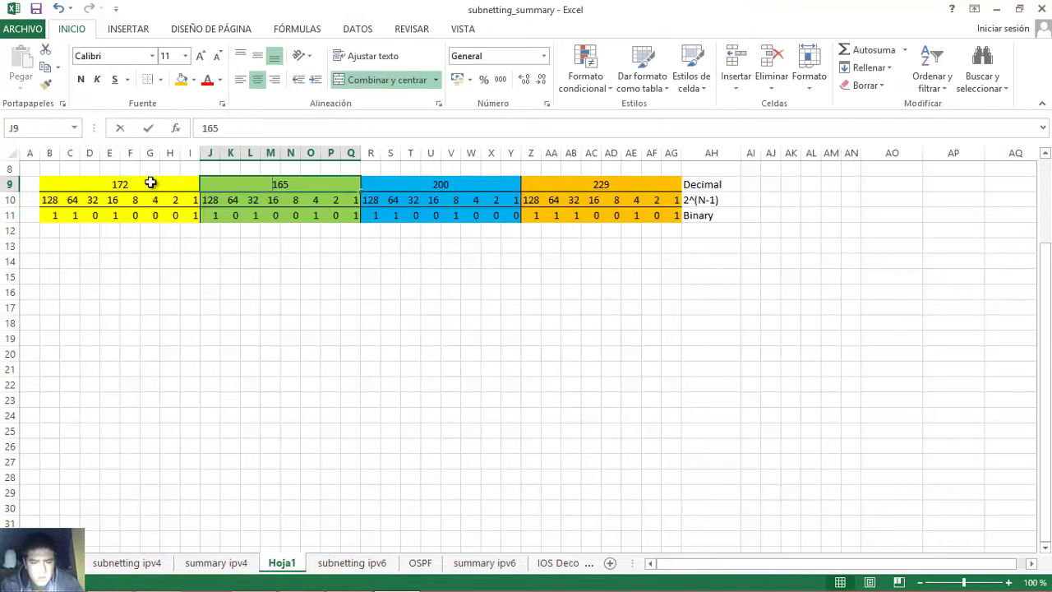
key(Tab)
text(18)
key(Tab)
text(1)
key(Return)
key(Return)
- Clear the old binary row B11:AG11 and return to B11
key(ctrl+shift+Right)
key(Delete)
click(53, 215)
click(93, 184)
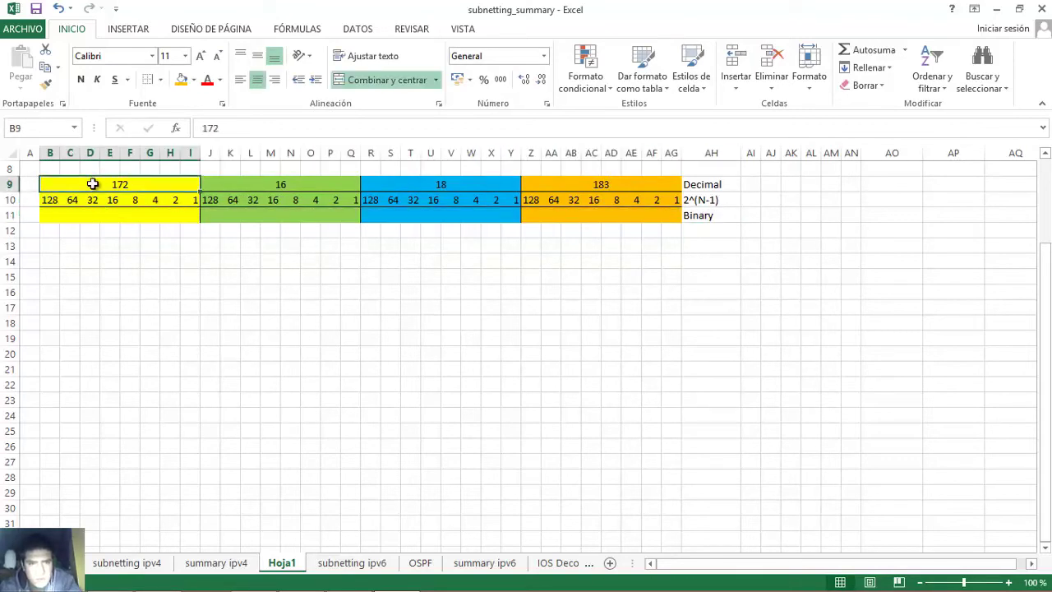
click(50, 216)
- Enter the bits 1 0 1 0 1 1 0 0 across B11:I11 under 172
text(1)
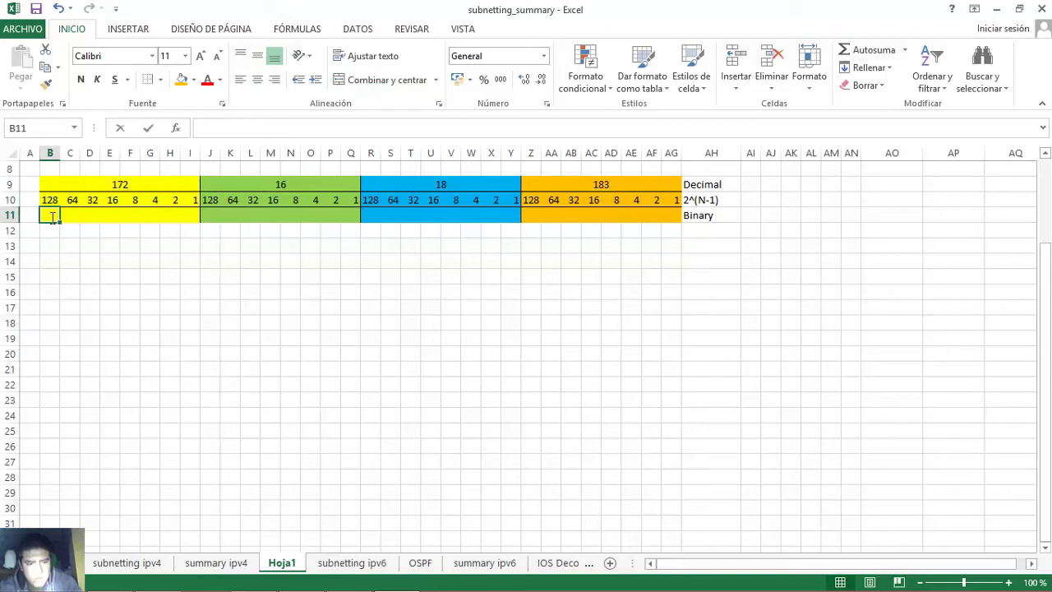
key(Tab)
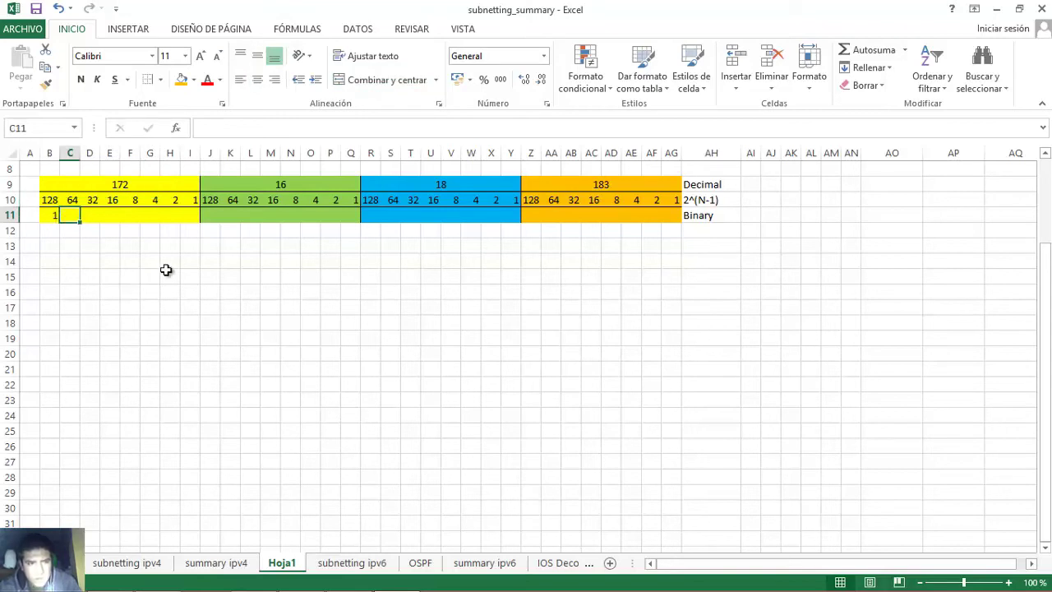
text(0)
key(Tab)
text(1)
key(Tab)
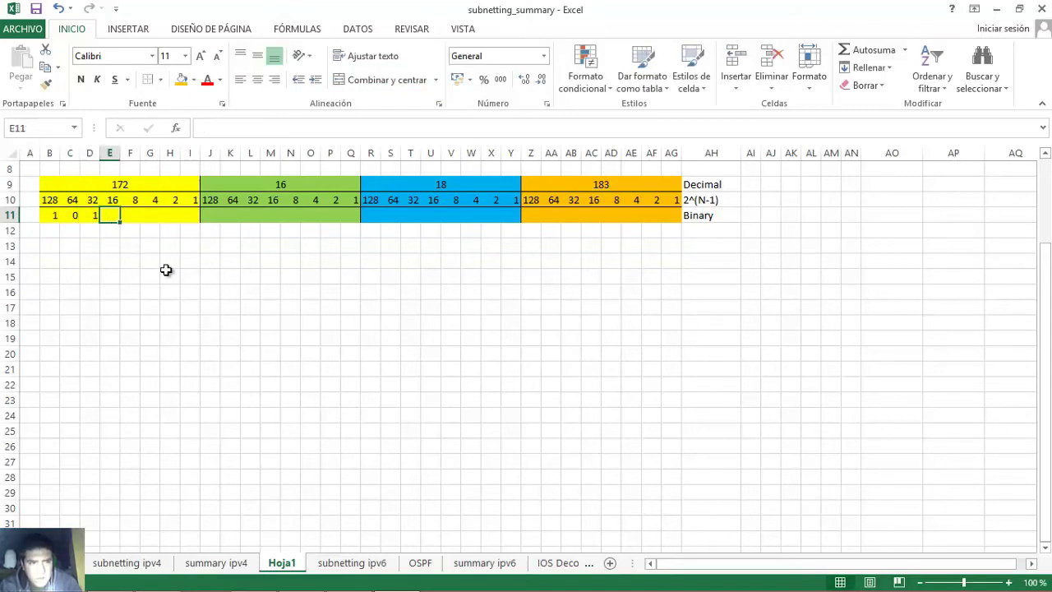
text(0)
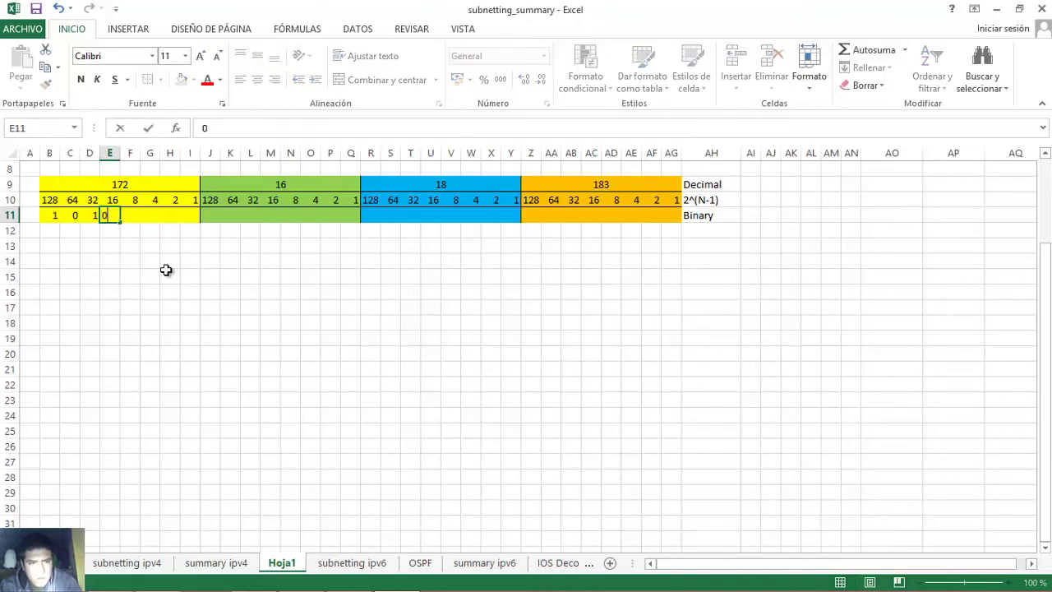
key(Tab)
text(1)
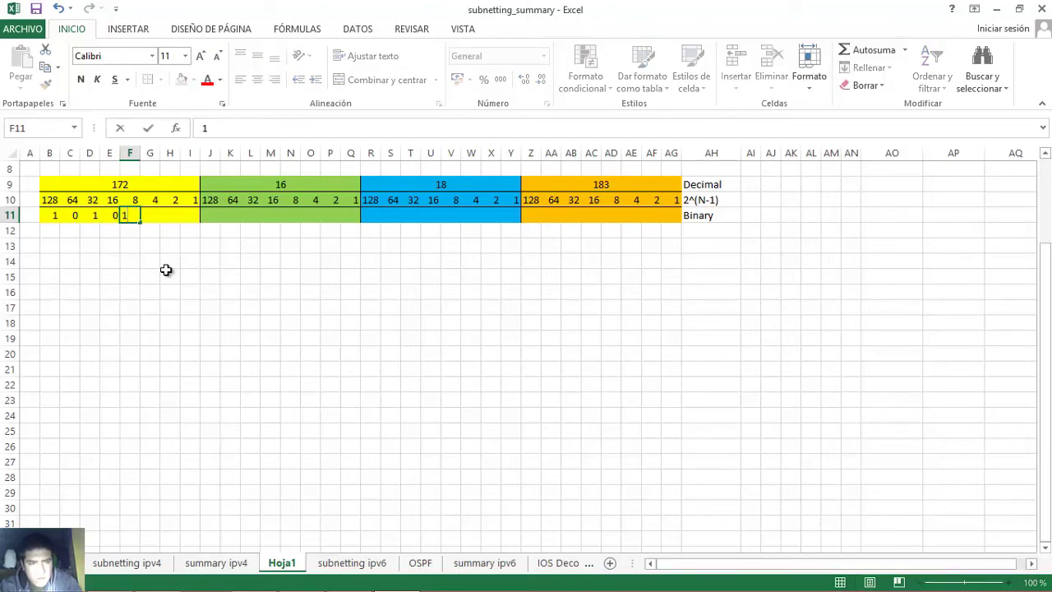
key(Tab)
text(1)
key(Tab)
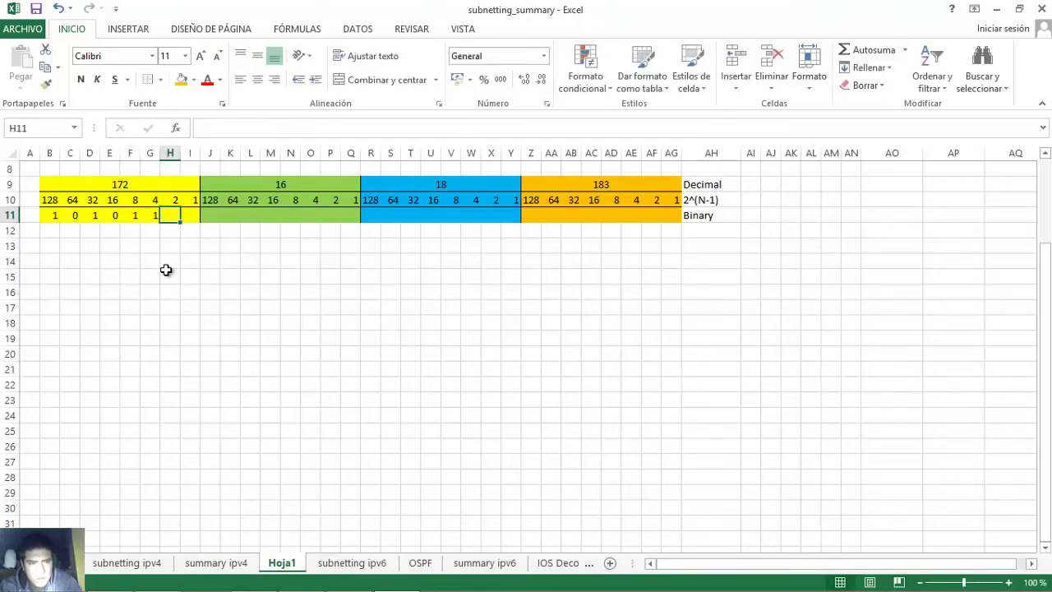
text(0)
key(Tab)
text(0)
key(Tab)
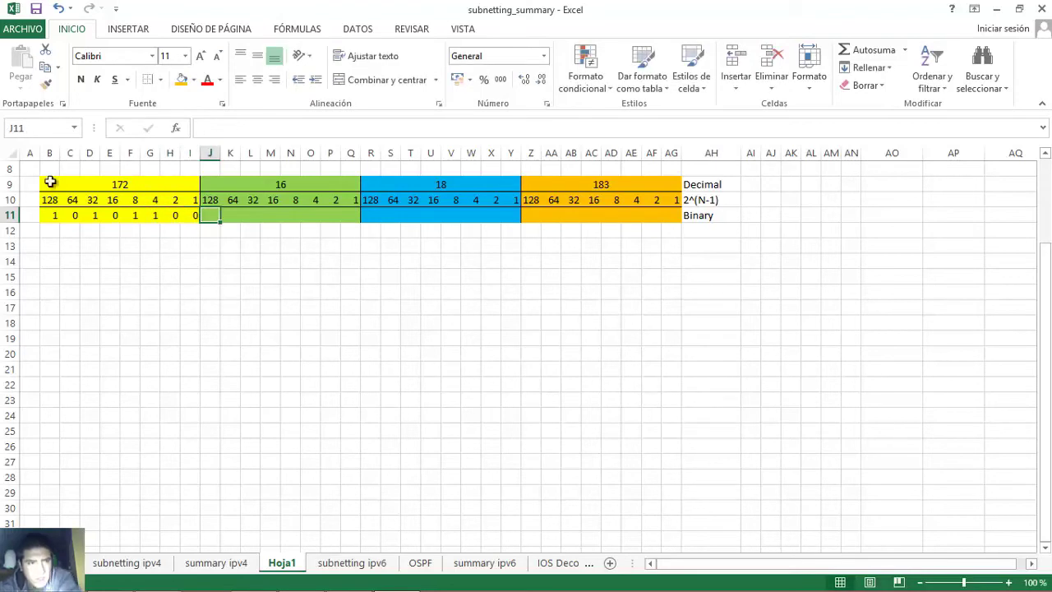
- Verify the set bits 128, 32, 8 and 4 add up to 172
click(49, 214)
click(93, 215)
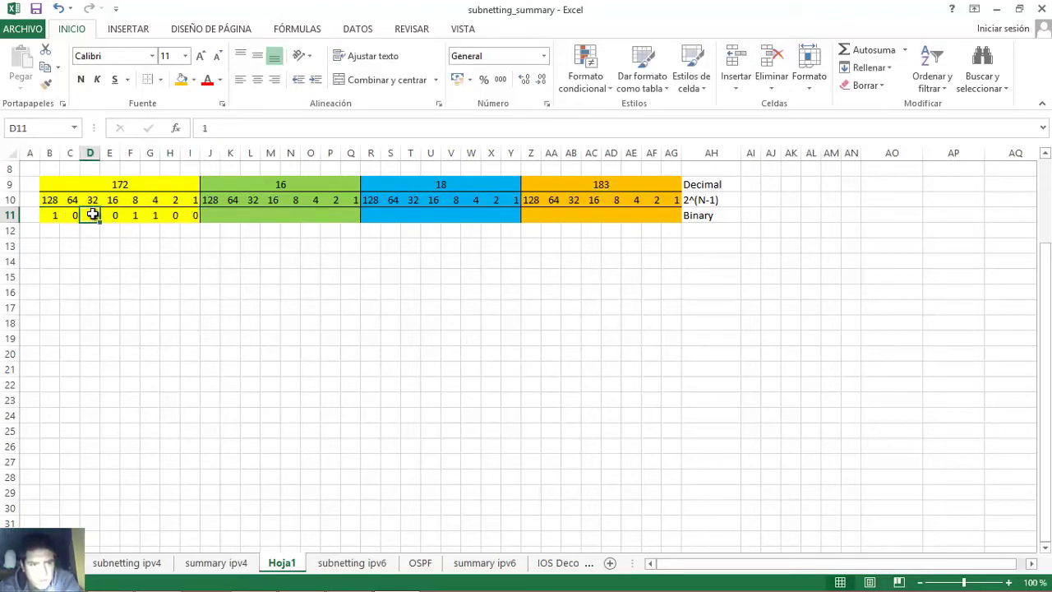
click(150, 215)
click(134, 216)
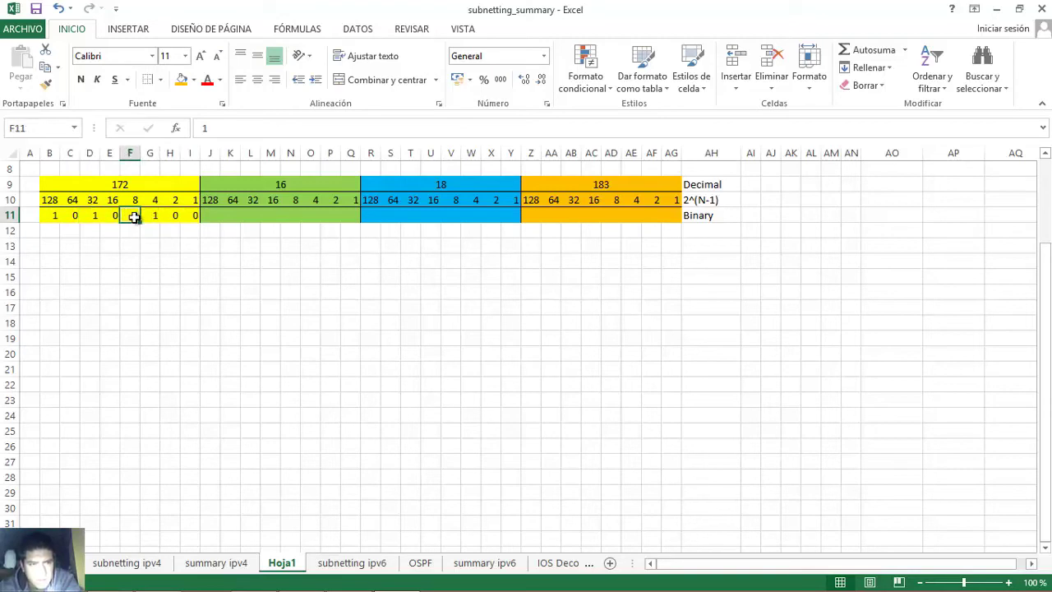
click(152, 215)
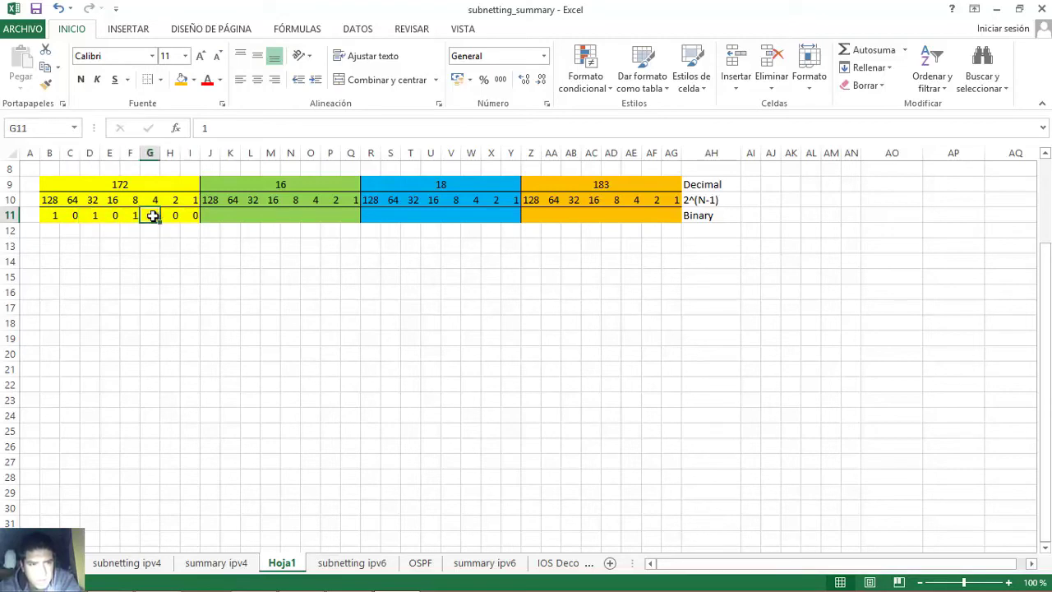
click(48, 215)
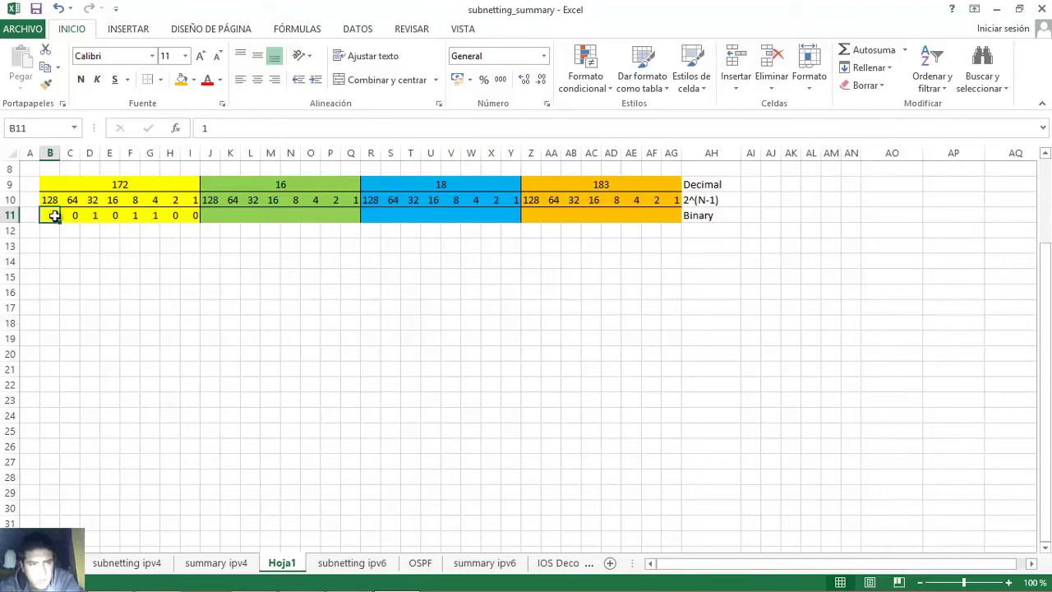
click(91, 215)
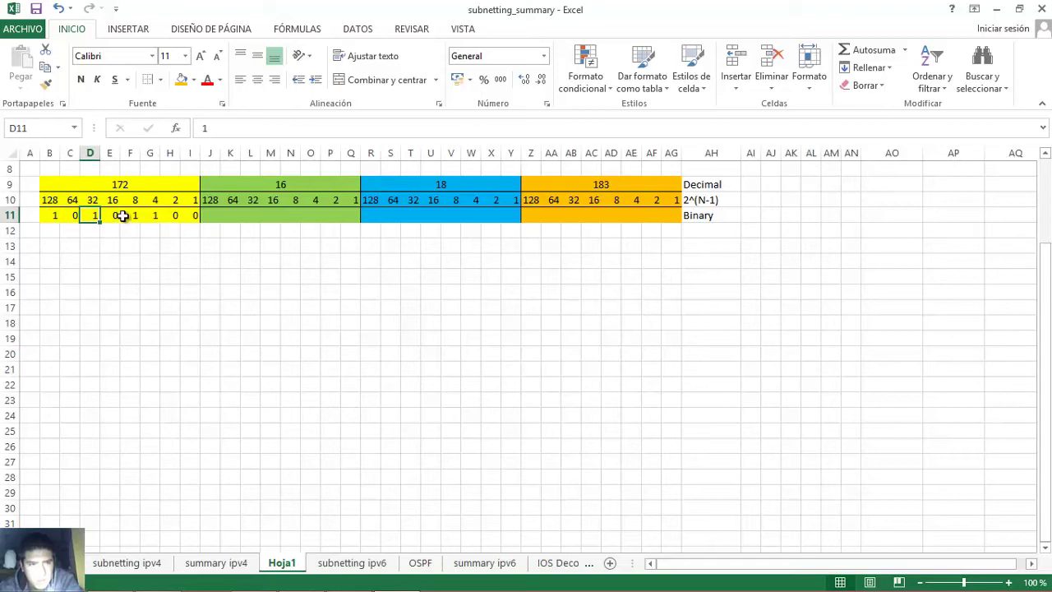
click(130, 216)
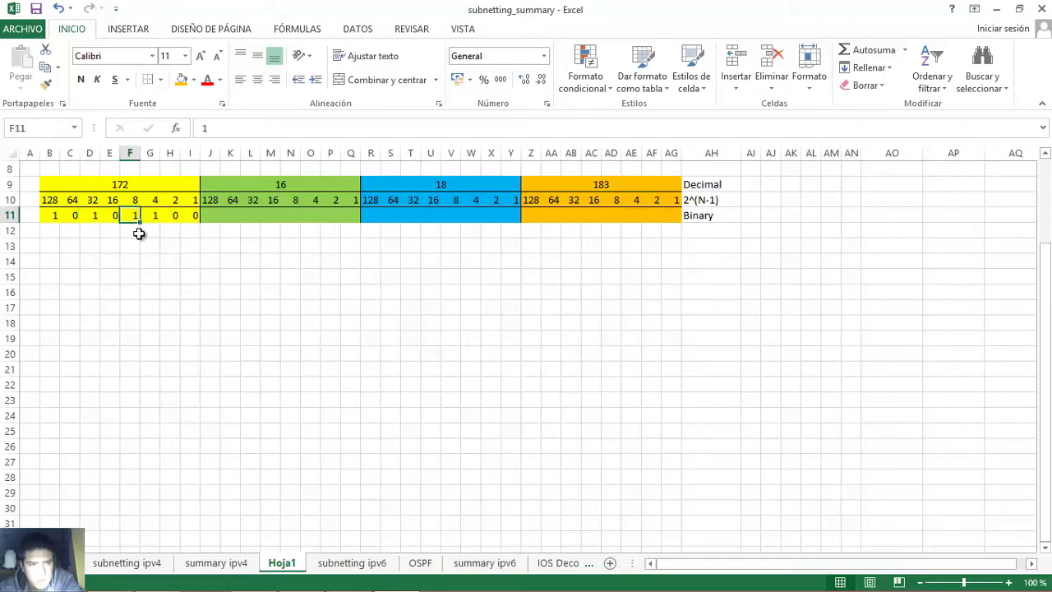
click(149, 215)
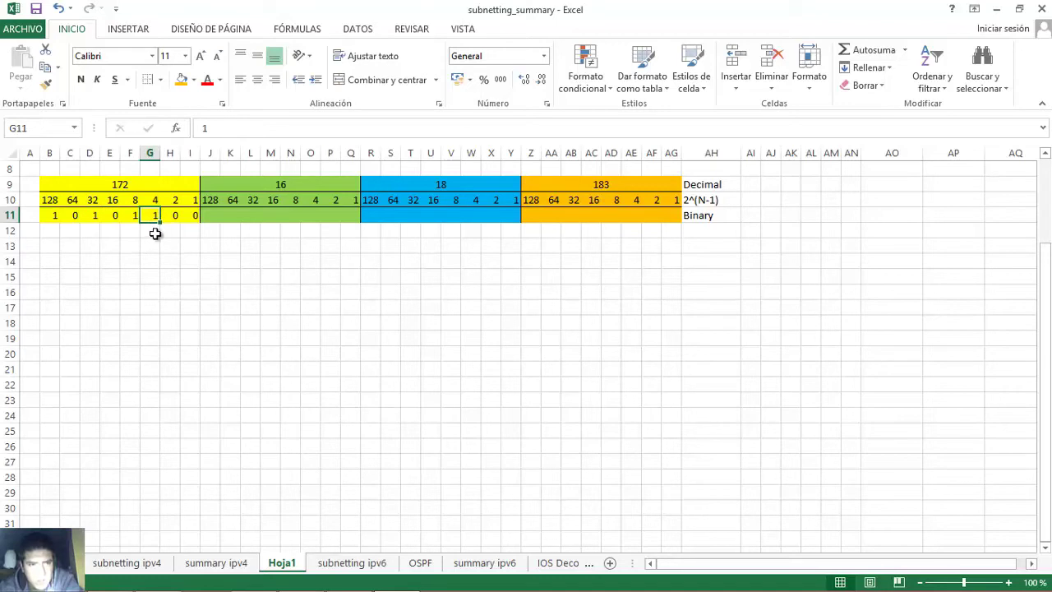
click(272, 186)
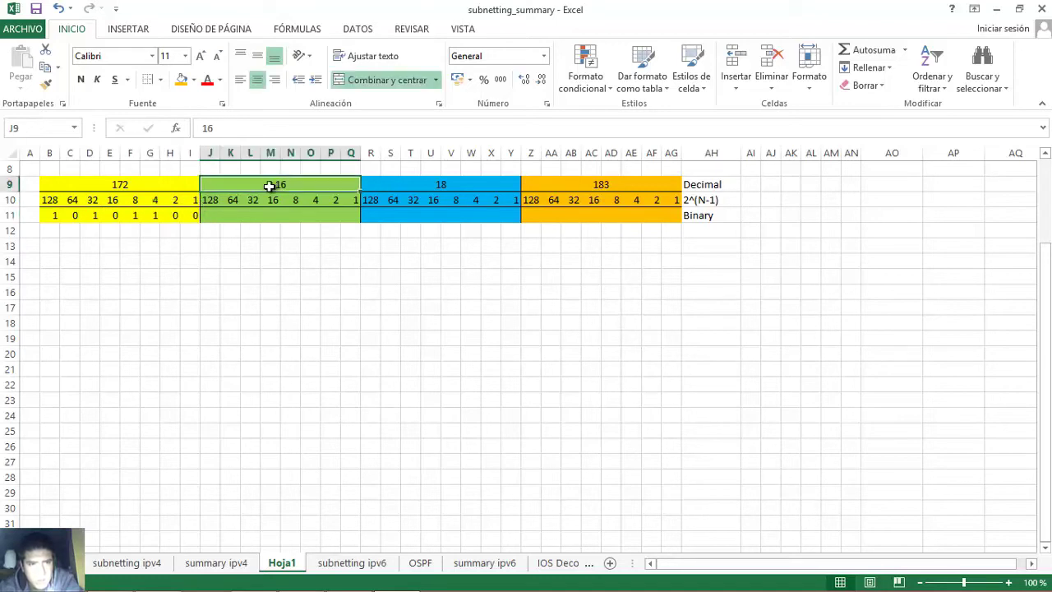
- Enter 00010000 in J11:Q11 as the binary bits for octet 16
double_click(209, 215)
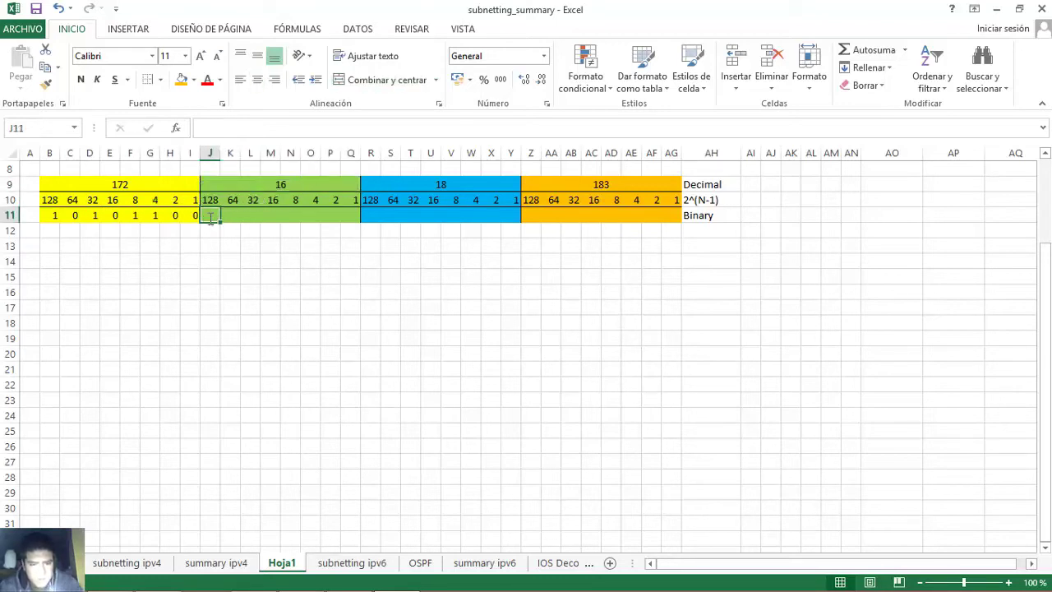
text(0)
key(Tab)
text(0)
key(Tab)
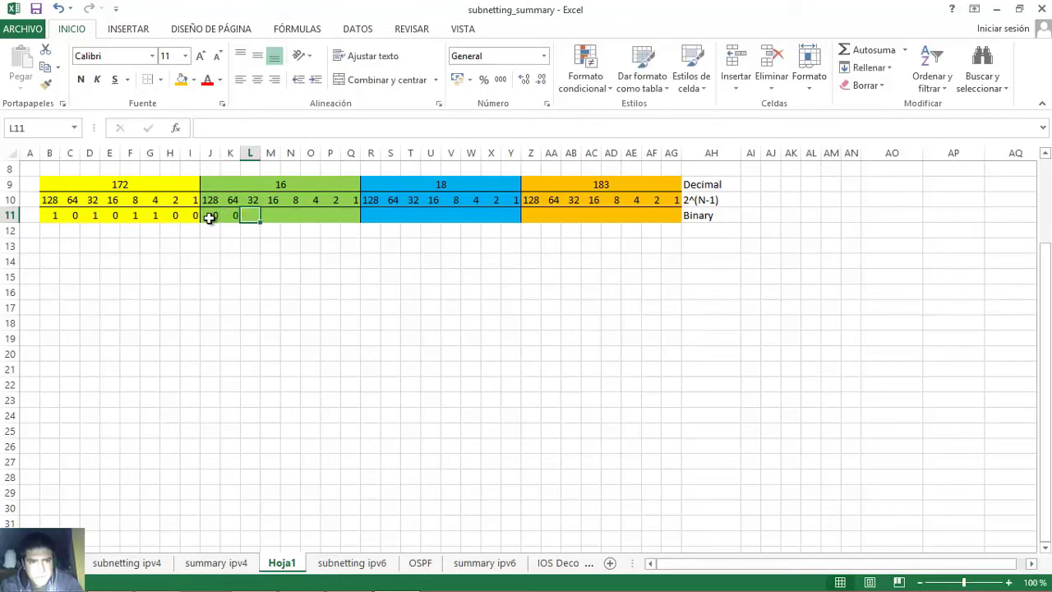
text(0)
key(Tab)
text(1)
key(Tab)
text(0)
key(Tab)
text(0	0)
key(Tab)
text(0)
key(Tab)
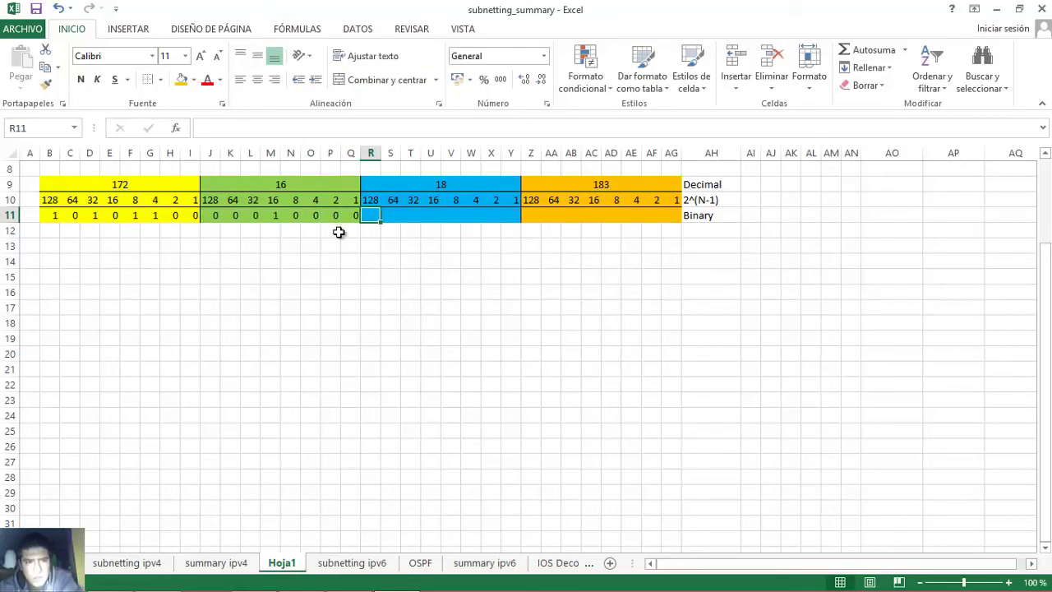
click(275, 214)
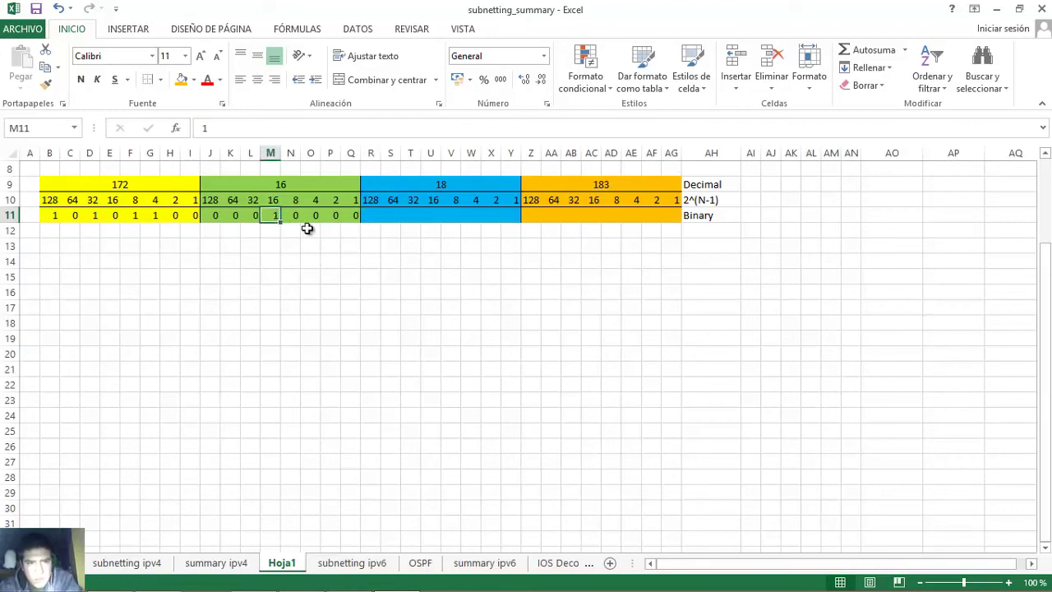
- Enter 00010010 in R11:Y11 for octet 18 and check its 16s and 2s bits
click(429, 188)
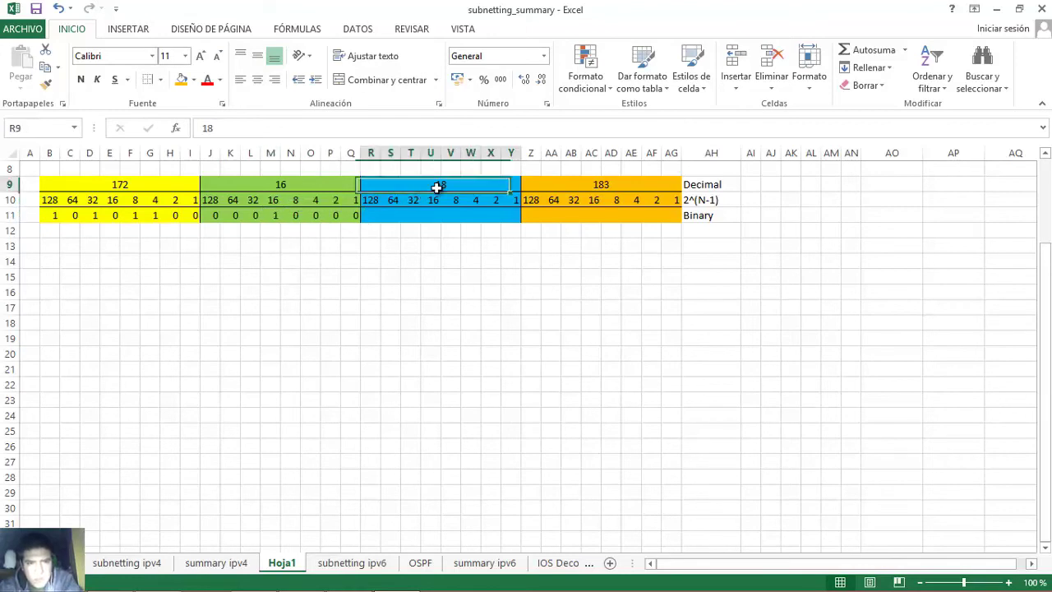
click(370, 217)
text(0)
key(Tab)
text(0)
key(Tab)
text(0)
key(Tab)
text(0)
key(Tab)
text(0)
key(Tab)
text(0)
key(Tab)
text(1)
key(Tab)
text(0)
key(Tab)
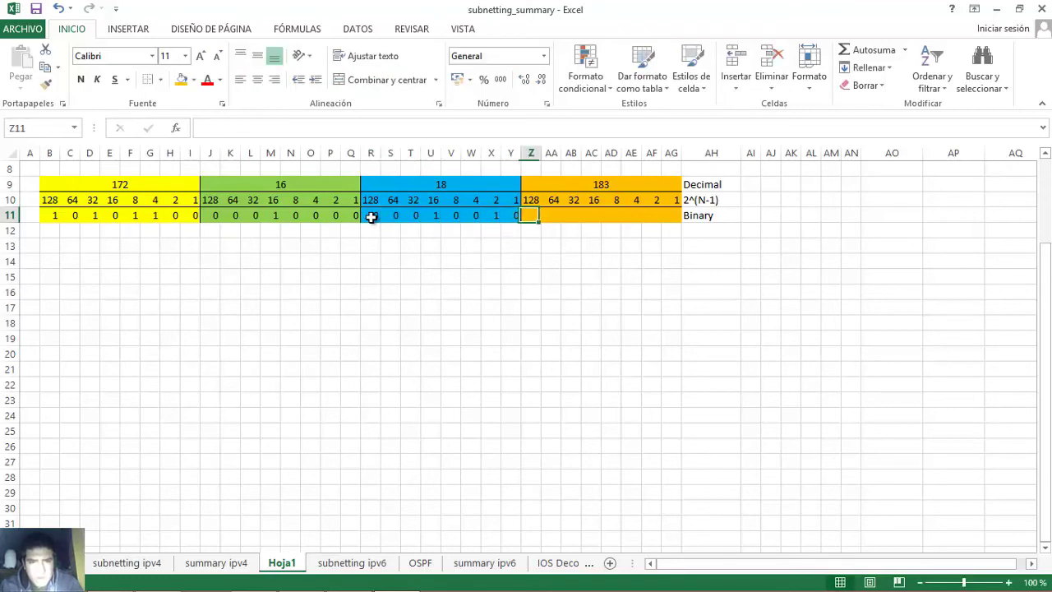
click(434, 216)
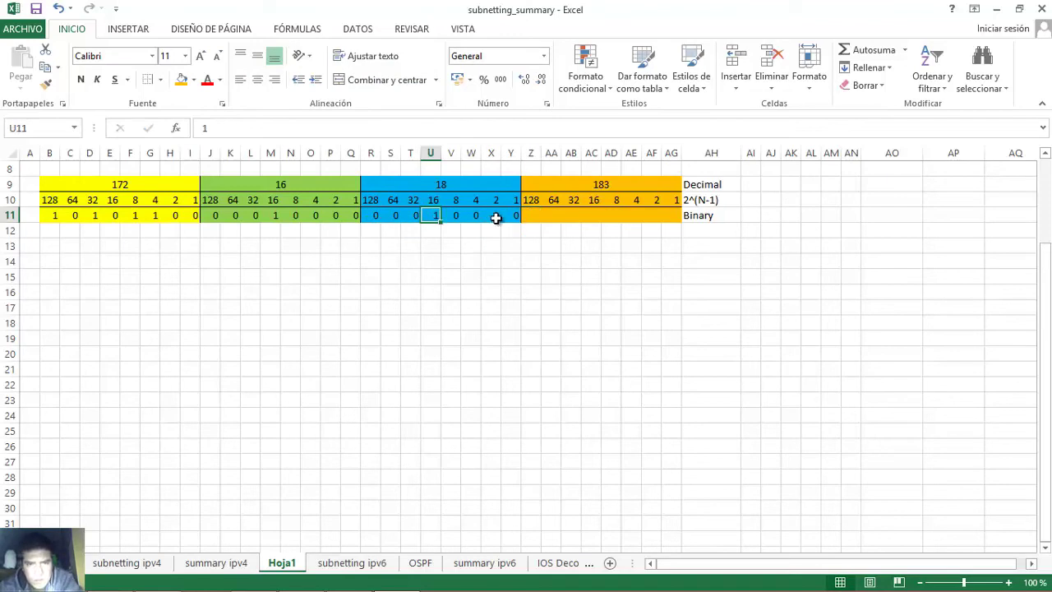
click(496, 217)
click(475, 215)
click(433, 215)
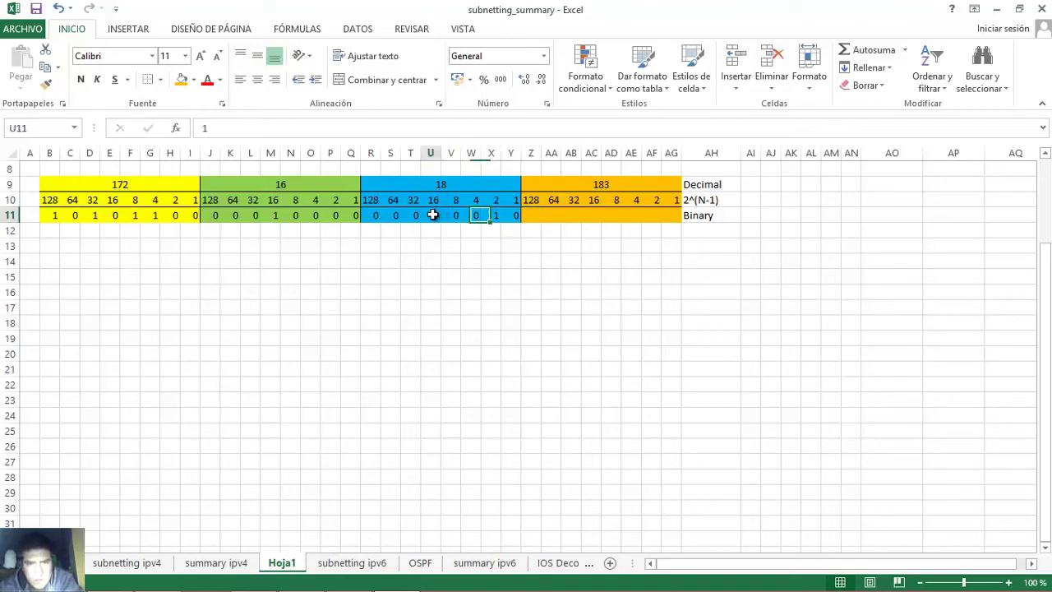
click(491, 215)
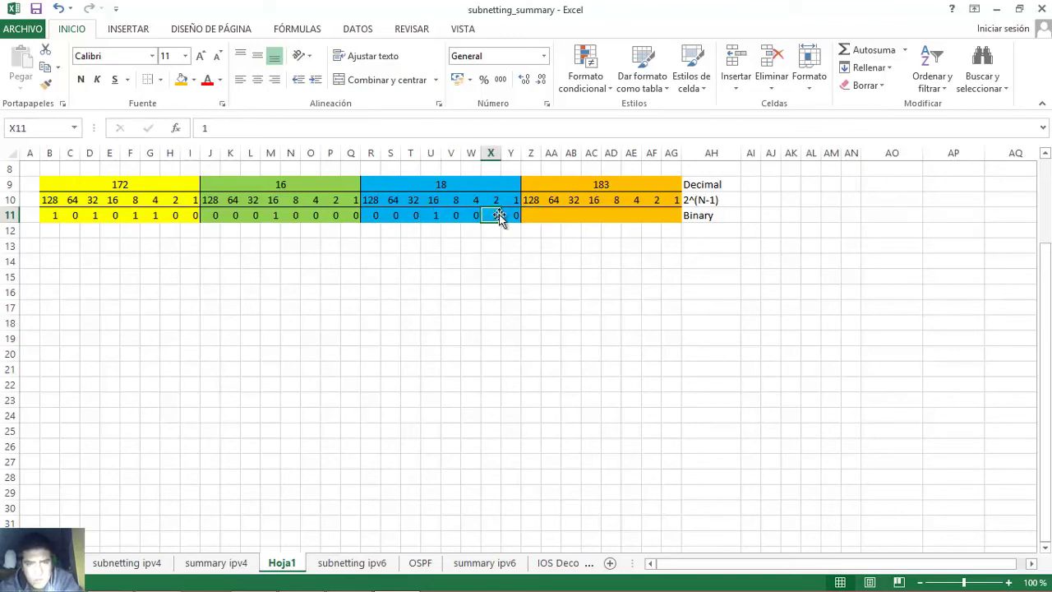
click(593, 184)
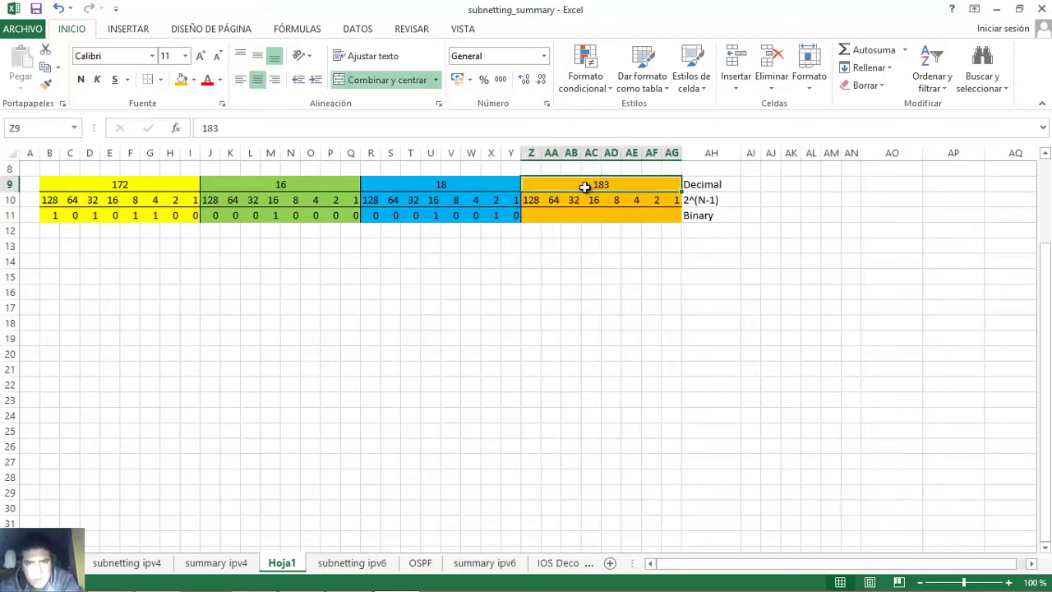
- Enter 10110111 as the binary bits for octet 183, going back to fill the skipped 2s bit
click(530, 215)
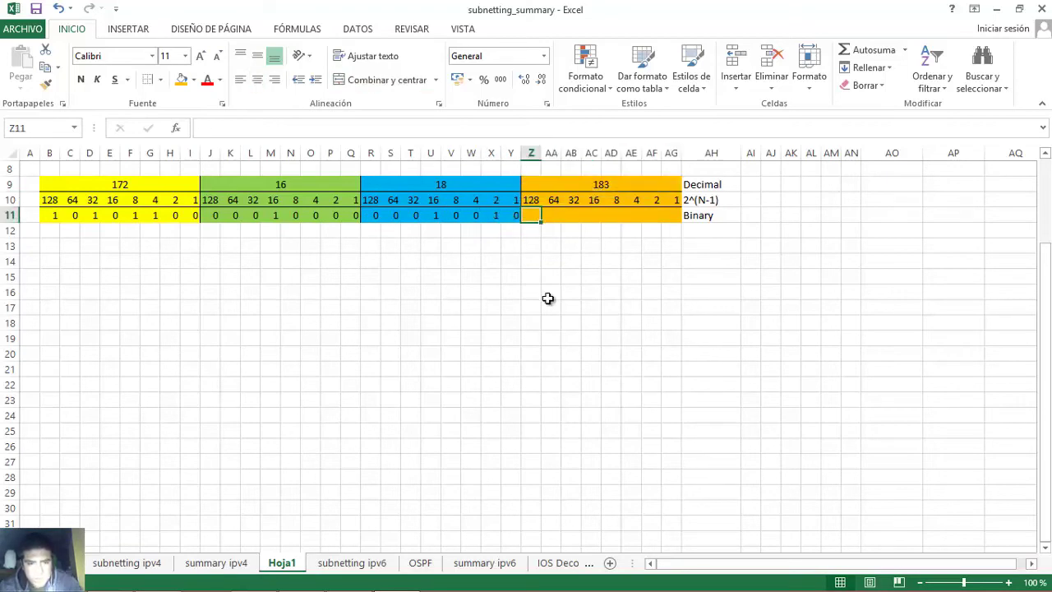
text(1)
key(Tab)
text(0)
key(Tab)
text(1)
key(Tab)
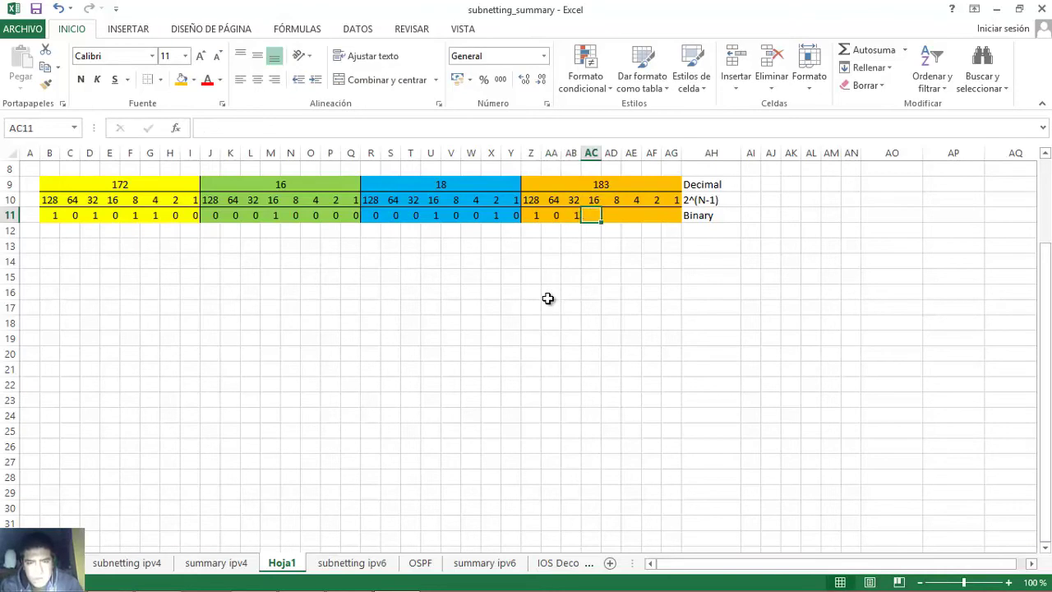
text(1)
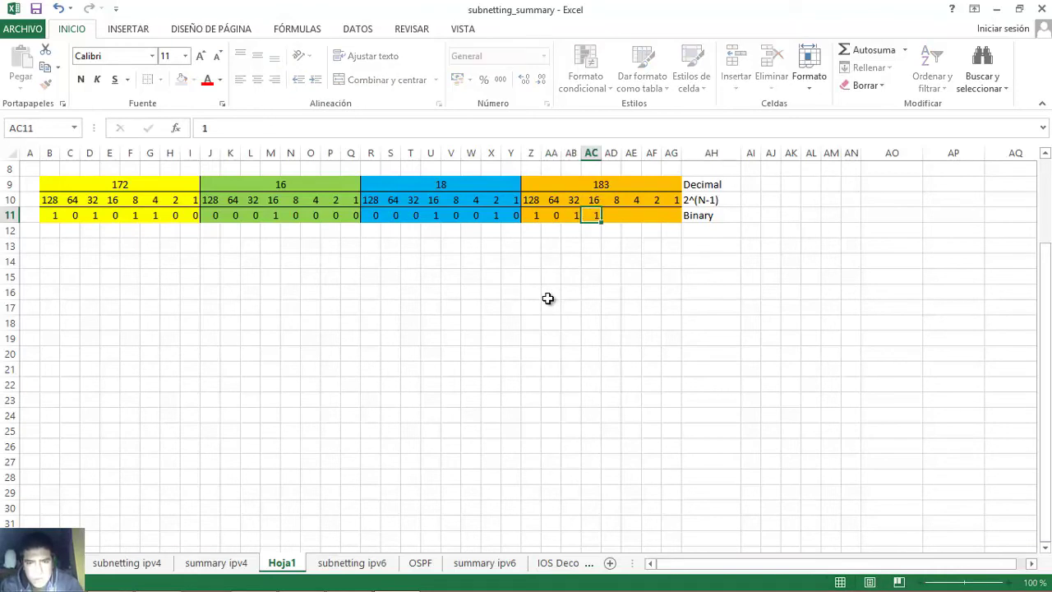
key(Tab)
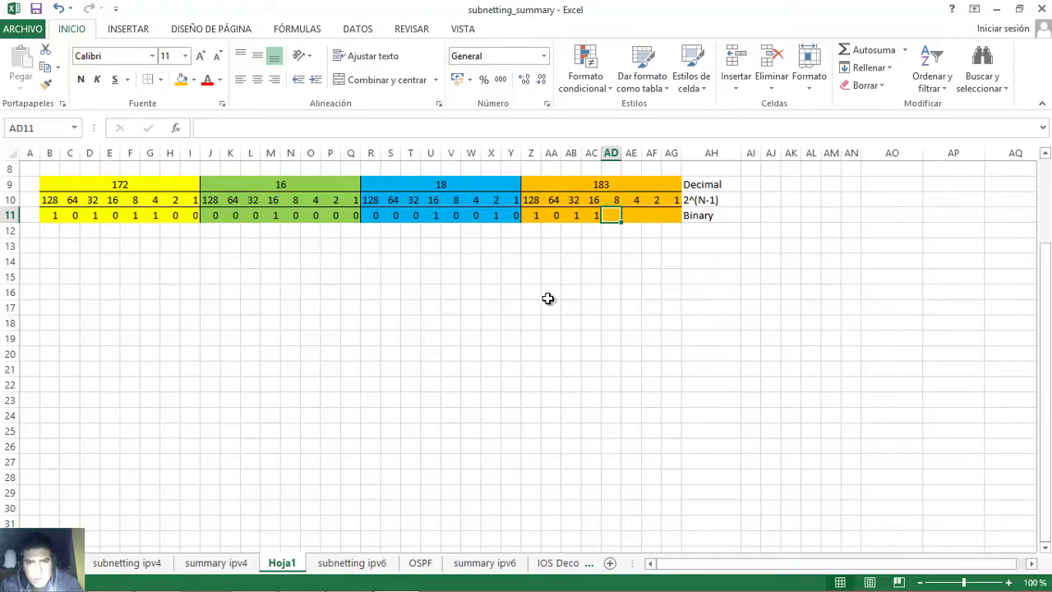
text(0)
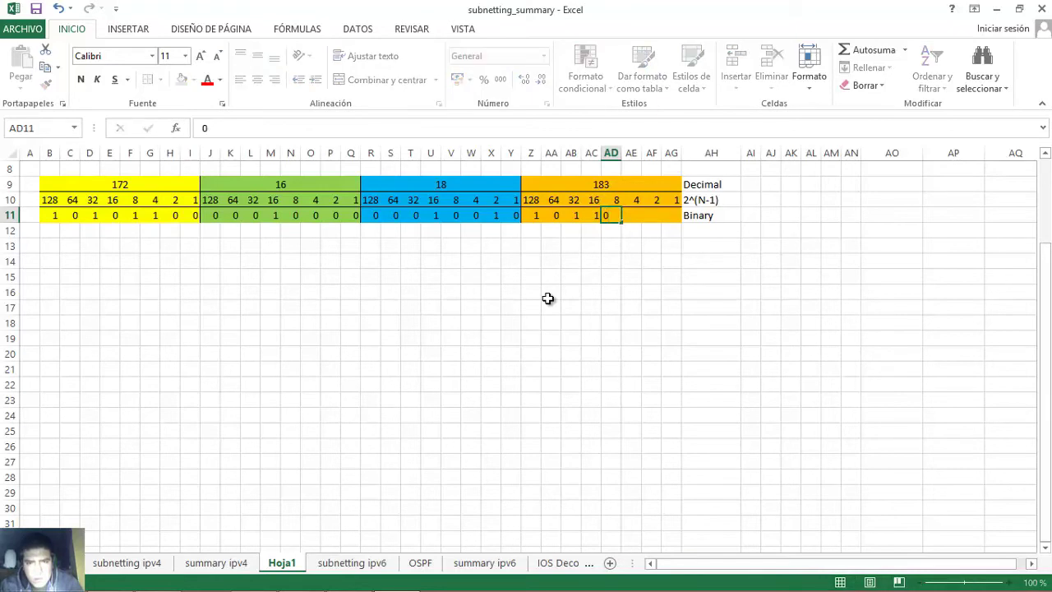
key(Tab)
text(11)
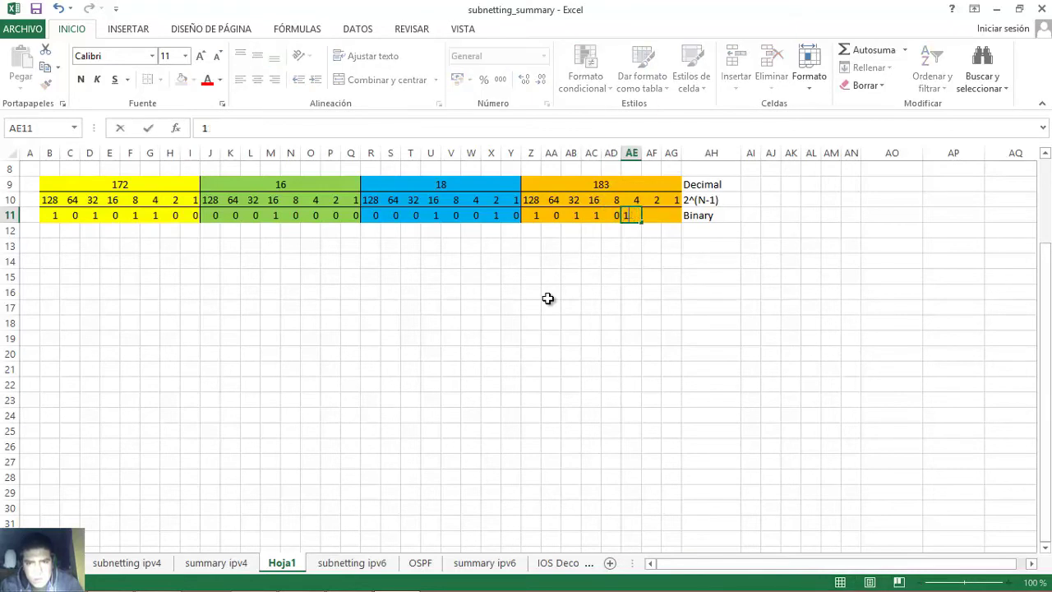
key(Tab)
key(Tab)
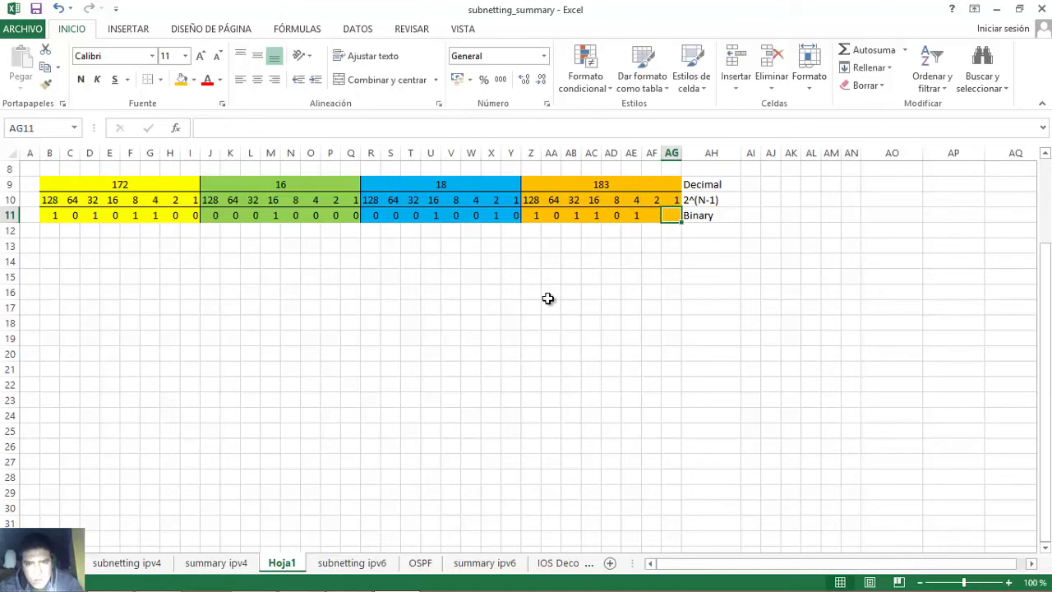
key(shift+Tab)
text(1)
key(Tab)
text(1)
key(Tab)
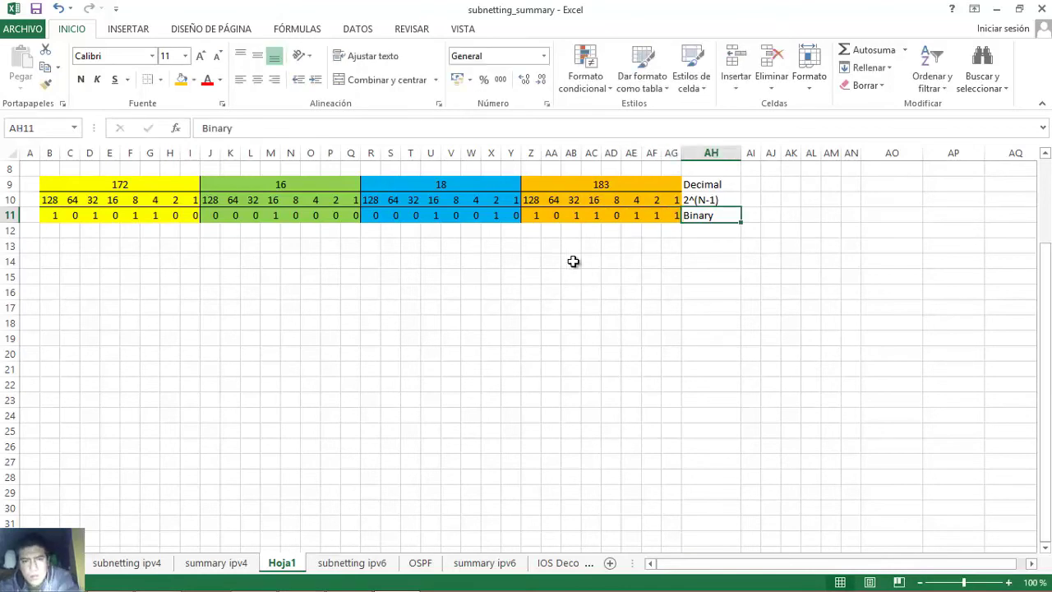
- Verify the set bits of 183: 128, 32, 16, 4, 2 and 1
click(575, 215)
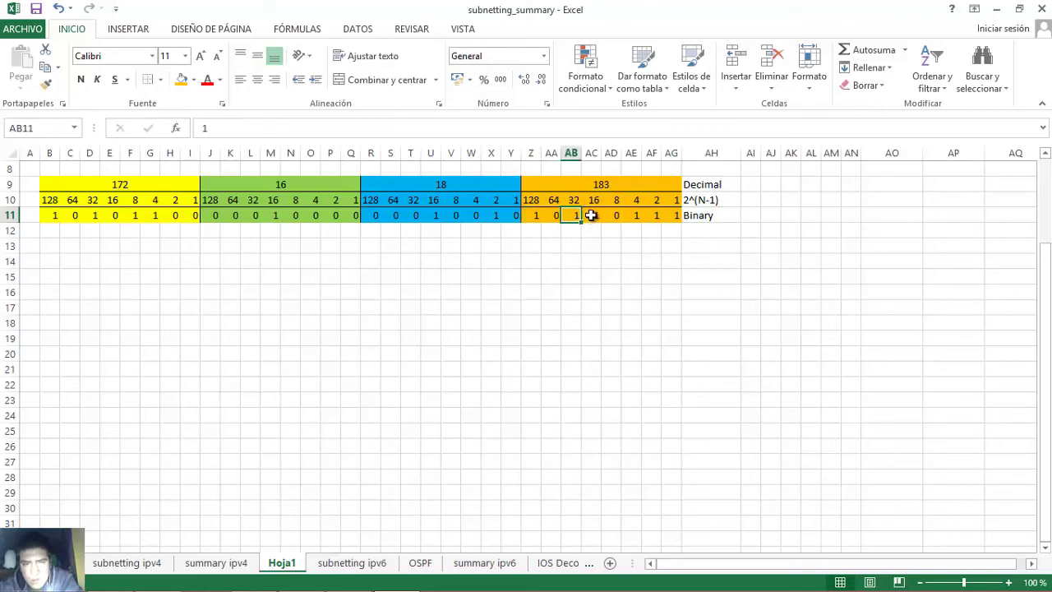
click(597, 216)
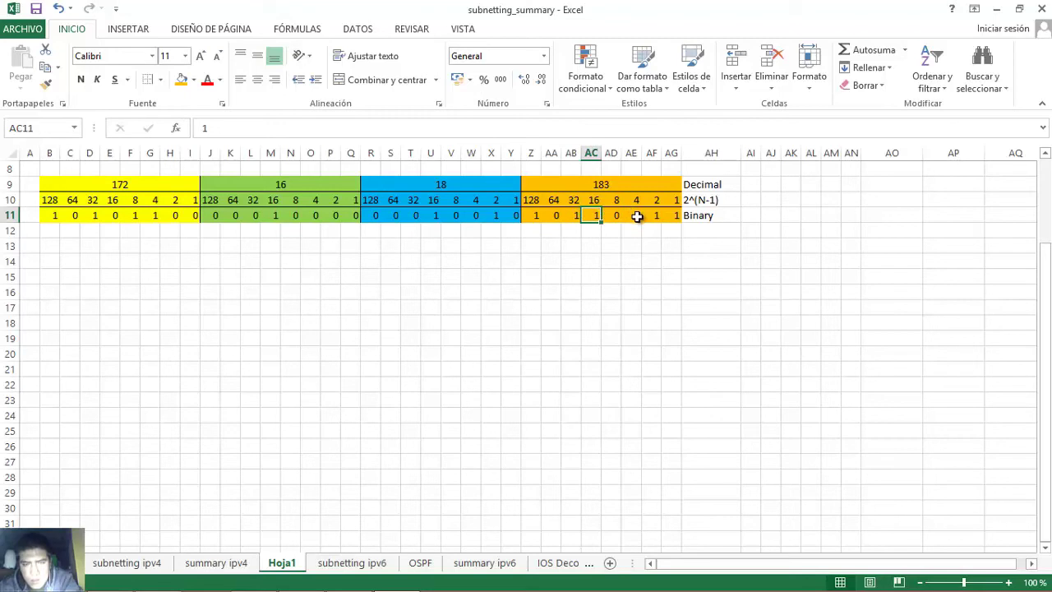
click(633, 217)
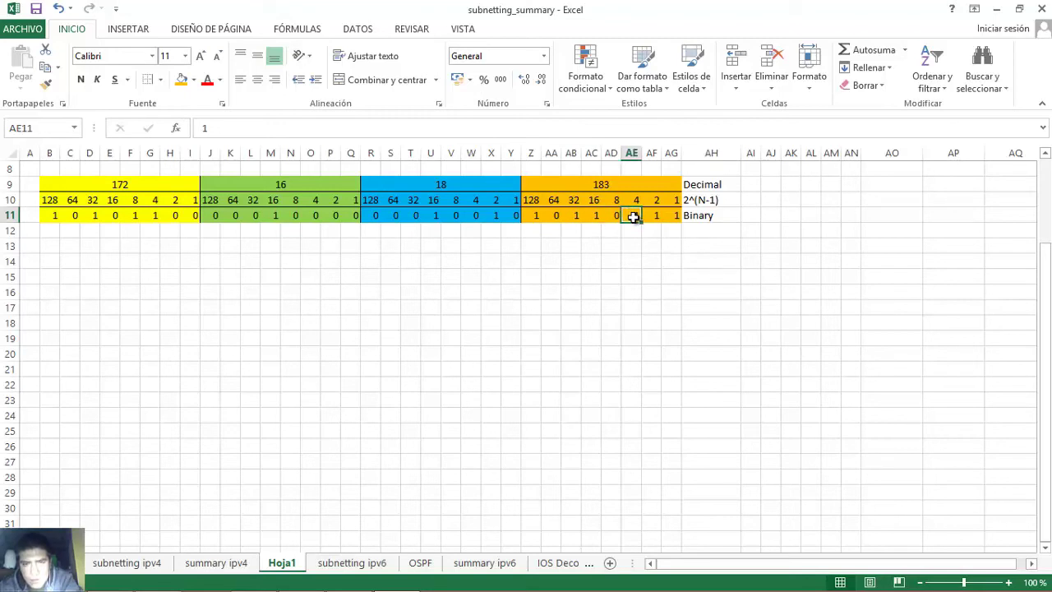
click(651, 217)
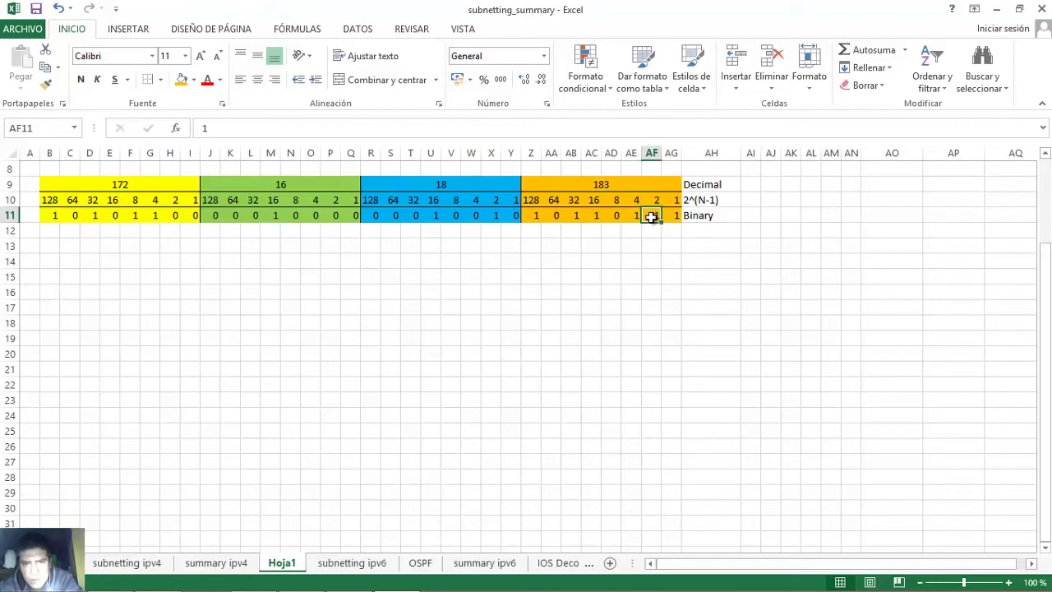
click(672, 216)
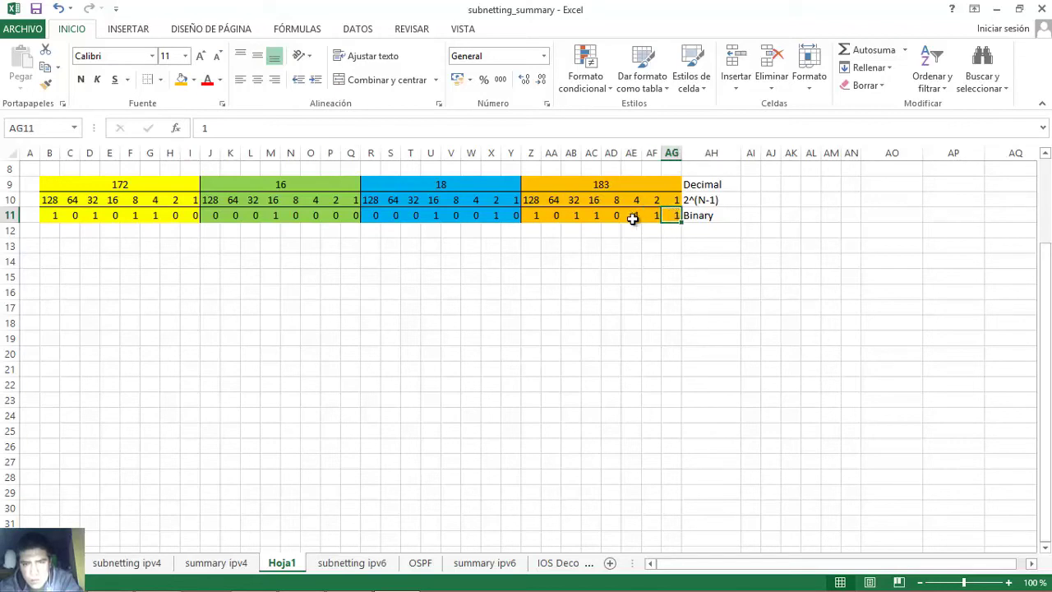
click(530, 216)
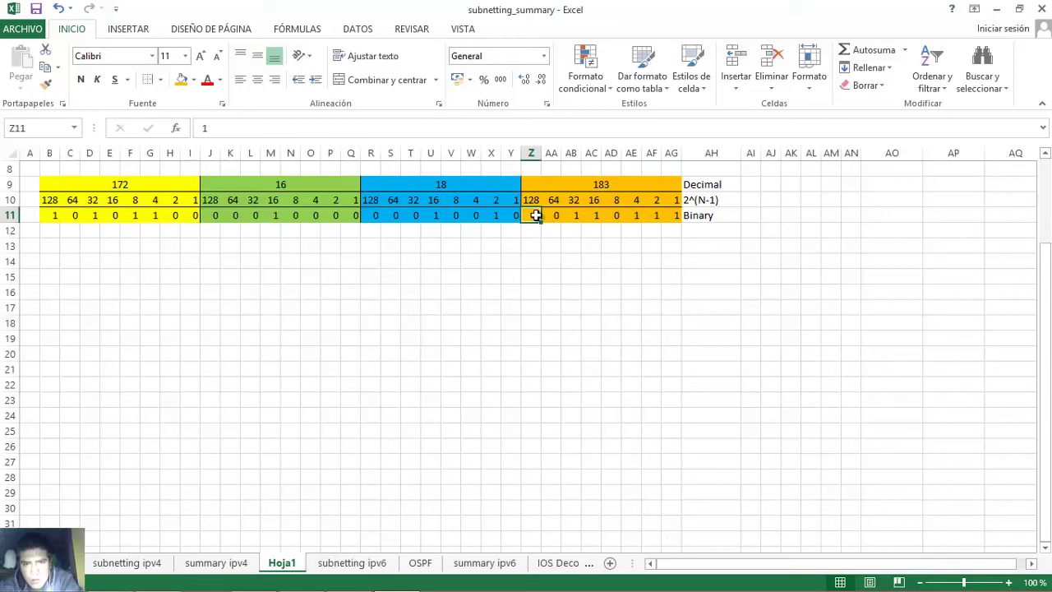
click(576, 216)
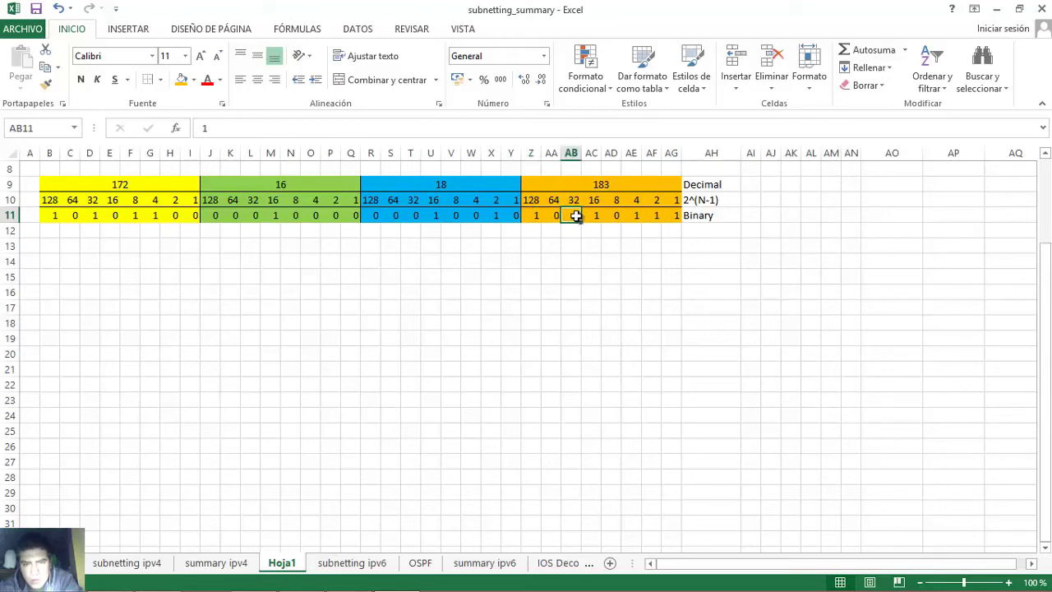
click(594, 216)
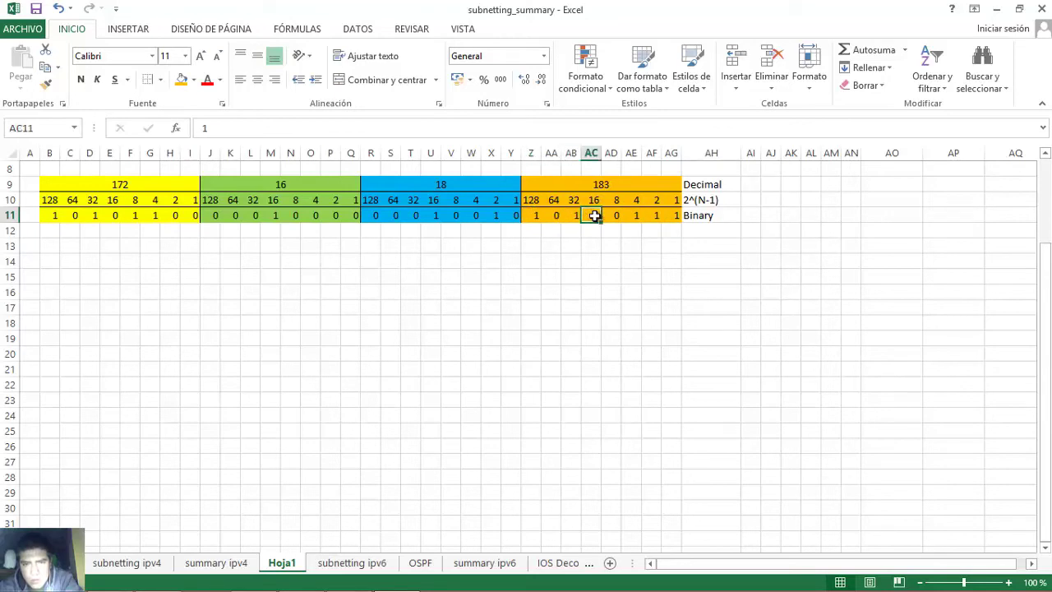
click(633, 215)
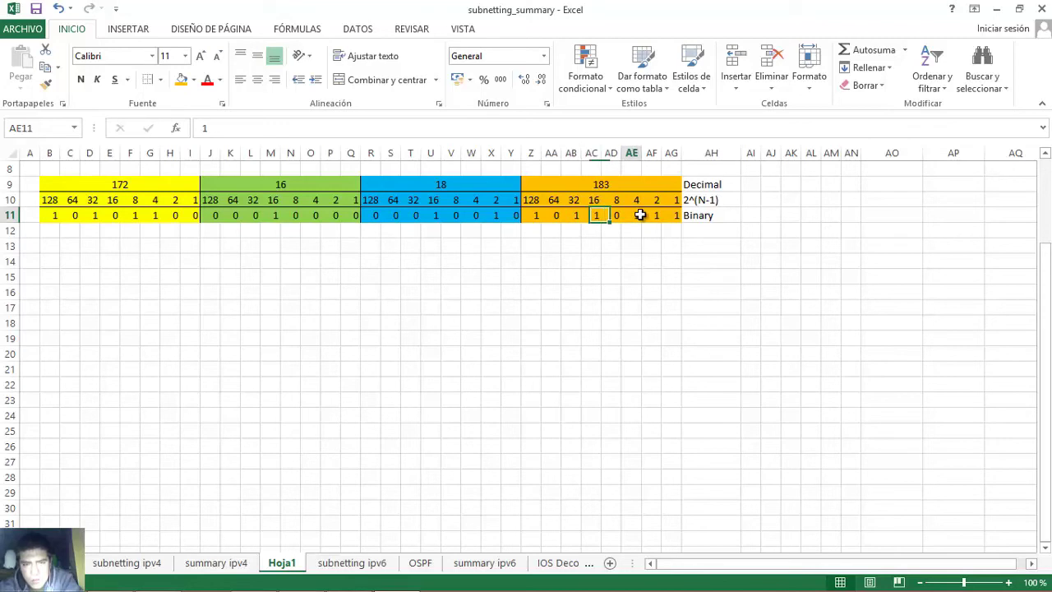
click(654, 216)
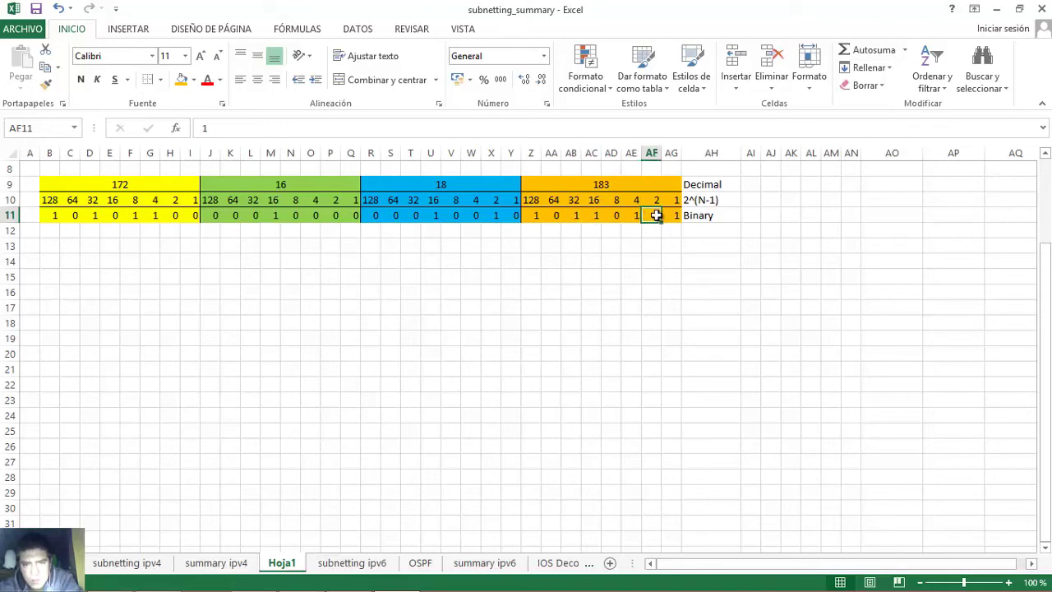
click(673, 216)
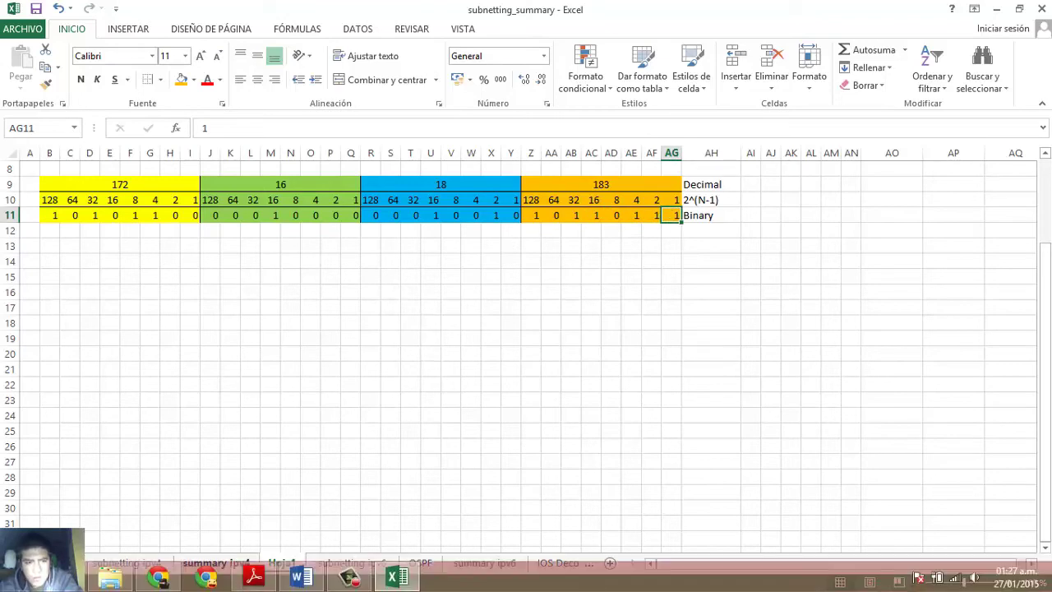
- In Word, select the next address 10.86.252.17, then return to the Excel helper sheet
click(301, 577)
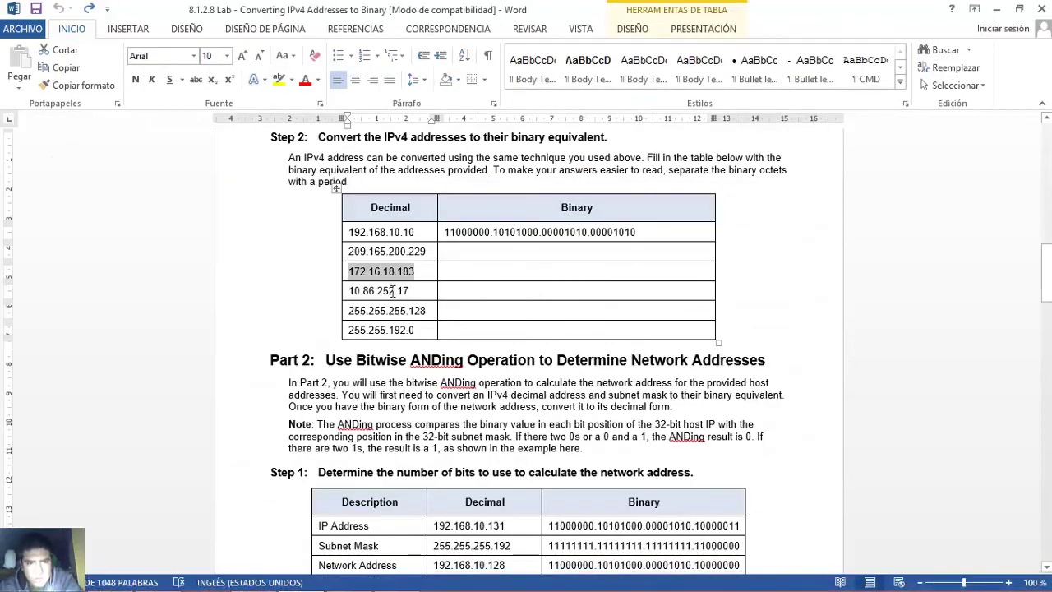
drag(351, 291, 409, 293)
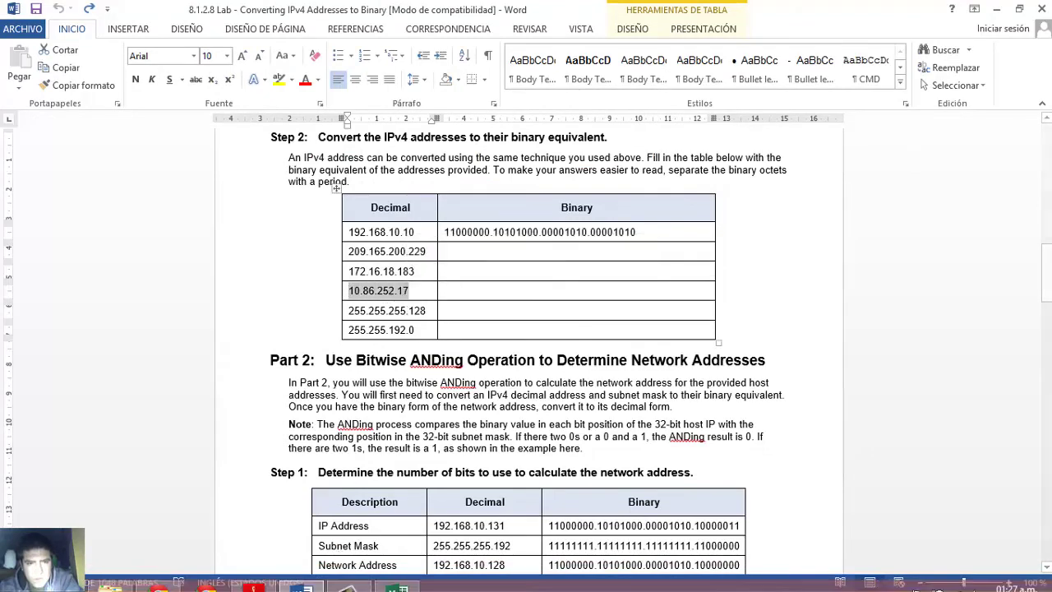
click(395, 579)
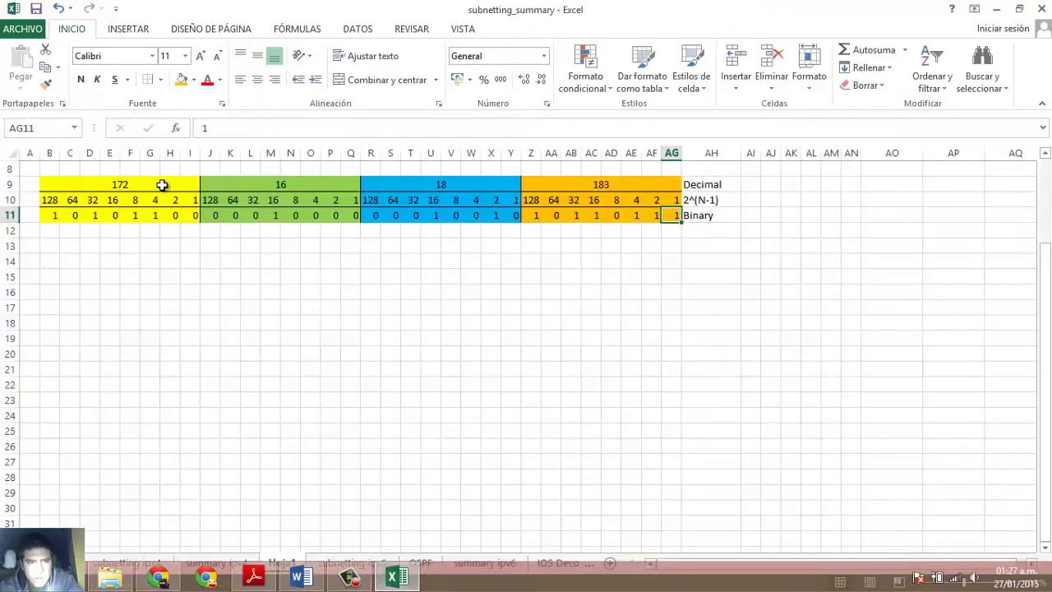
- Enter octets 10, 86, 252 and 17 and clear the old binary row 11
click(156, 184)
text(10)
key(Tab)
text(86)
key(Tab)
text(2)
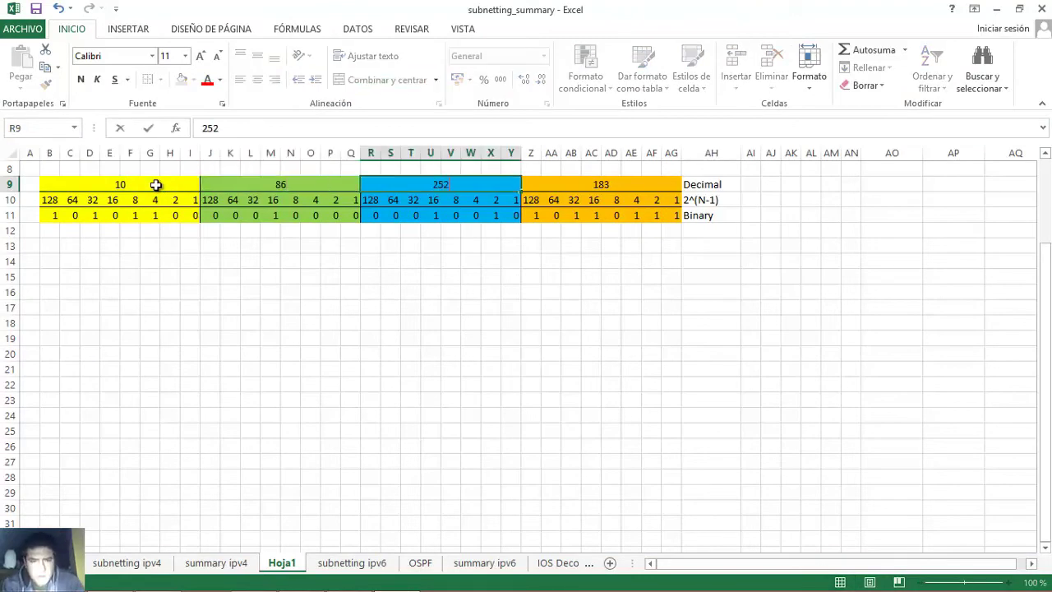
key(Tab)
text(17)
key(Return)
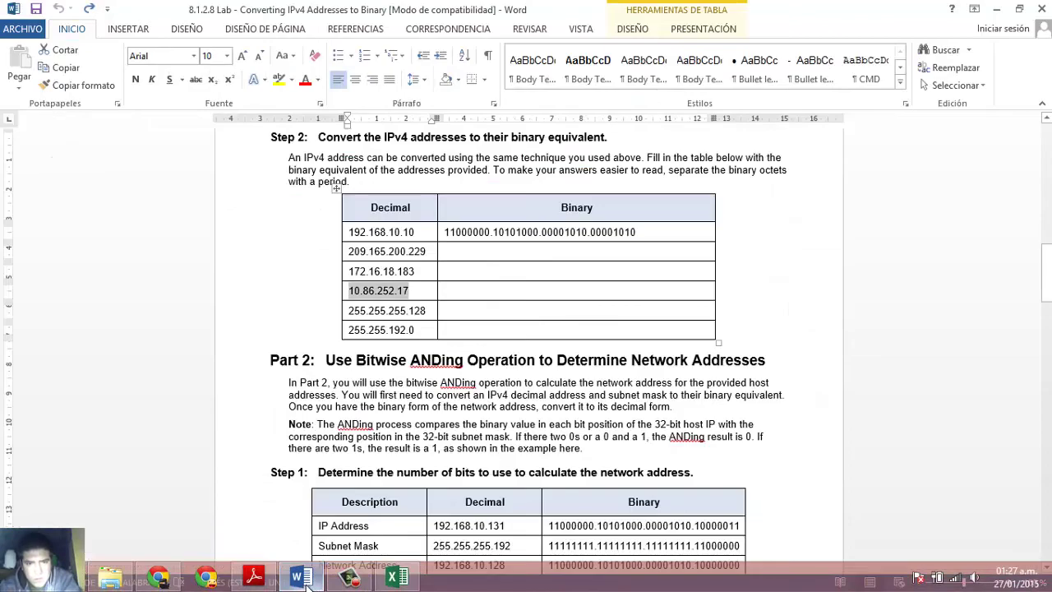
click(49, 215)
key(shift+Right)
key(shift+Right)
key(shift+Right)
key(shift+Right)
key(shift+Right)
key(shift+Right)
key(shift+Right)
key(shift+Right)
key(shift+Right)
key(shift+Right)
key(shift+Right)
key(shift+Right)
key(shift+Right)
key(shift+Right)
key(shift+Right)
key(shift+Right)
key(shift+Right)
key(shift+Right)
key(shift+Right)
key(shift+Right)
key(Delete)
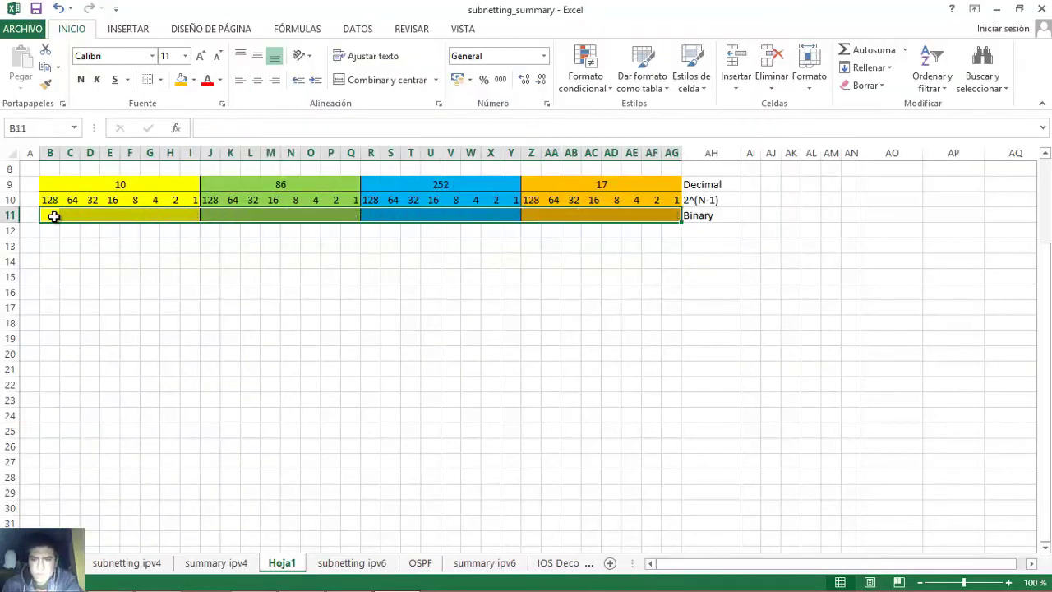
- Enter 00001010 for octet 10 and check its 8s and 2s bits
click(53, 217)
text(0)
key(Tab)
text(0)
key(Tab)
text(0)
key(Tab)
text(0)
key(Tab)
text(1)
key(Tab)
text(0)
key(Tab)
text(1)
key(Tab)
text(0)
key(Tab)
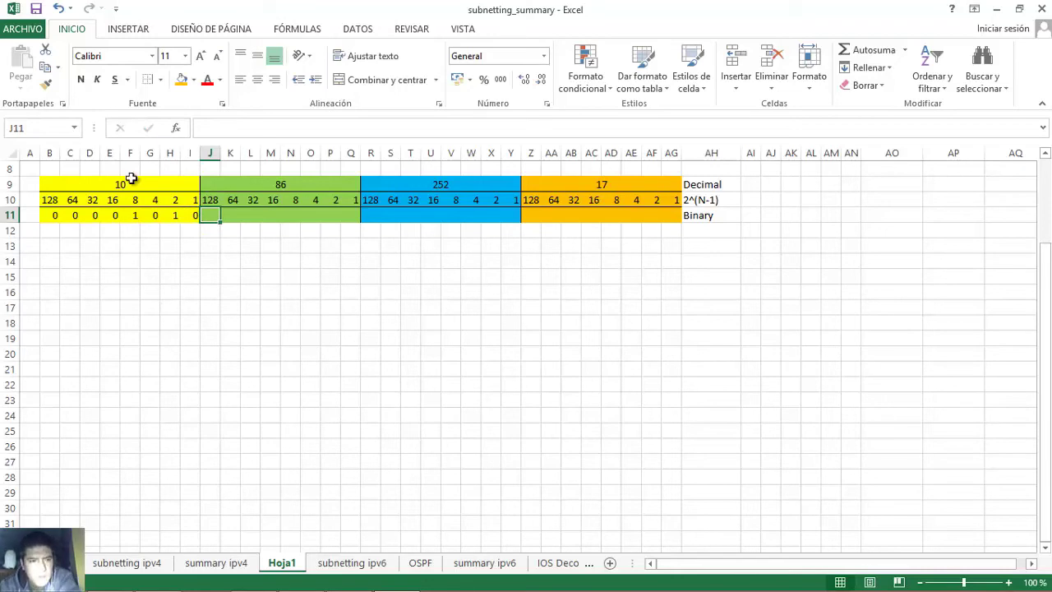
click(131, 220)
click(169, 215)
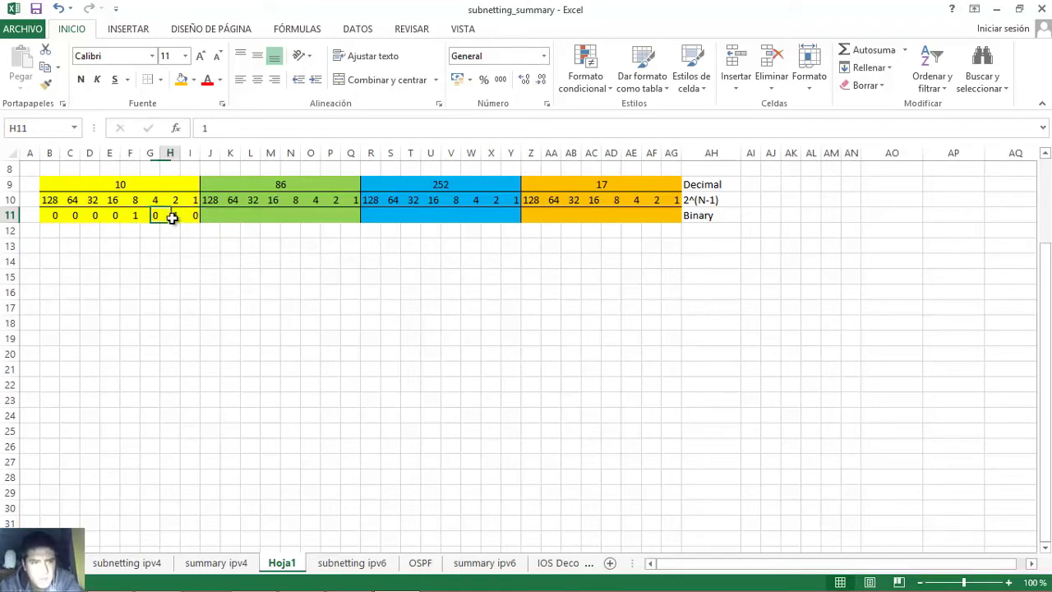
click(135, 216)
click(172, 216)
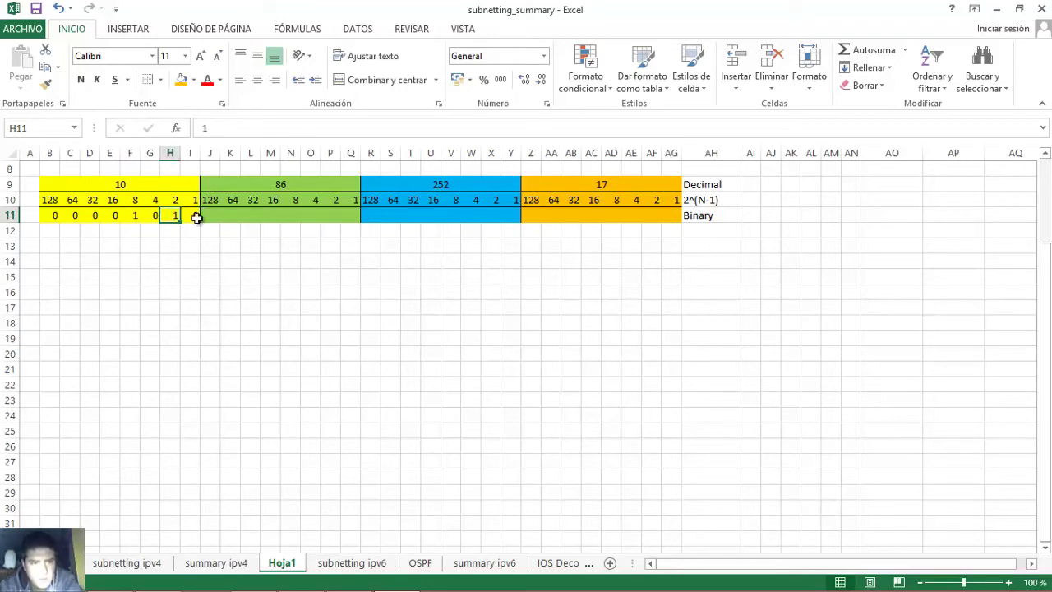
- Enter 01010110 in J11:Q11 for octet 86 and verify its 64s, 16s, 4s and 2s bits
click(212, 219)
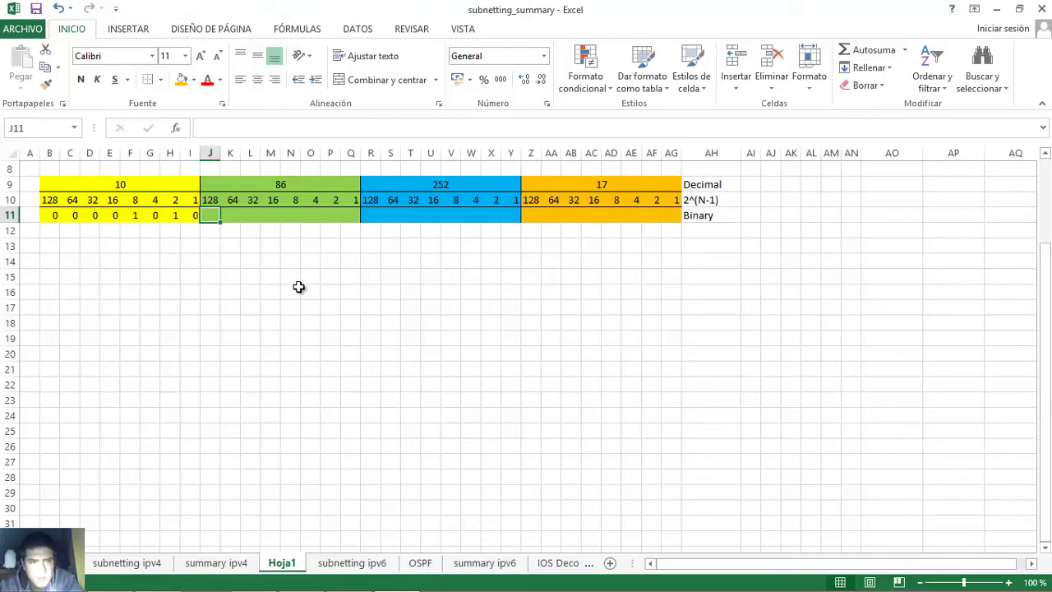
text(0)
key(Tab)
text(1)
key(Tab)
text(0)
key(Tab)
text(1)
key(Tab)
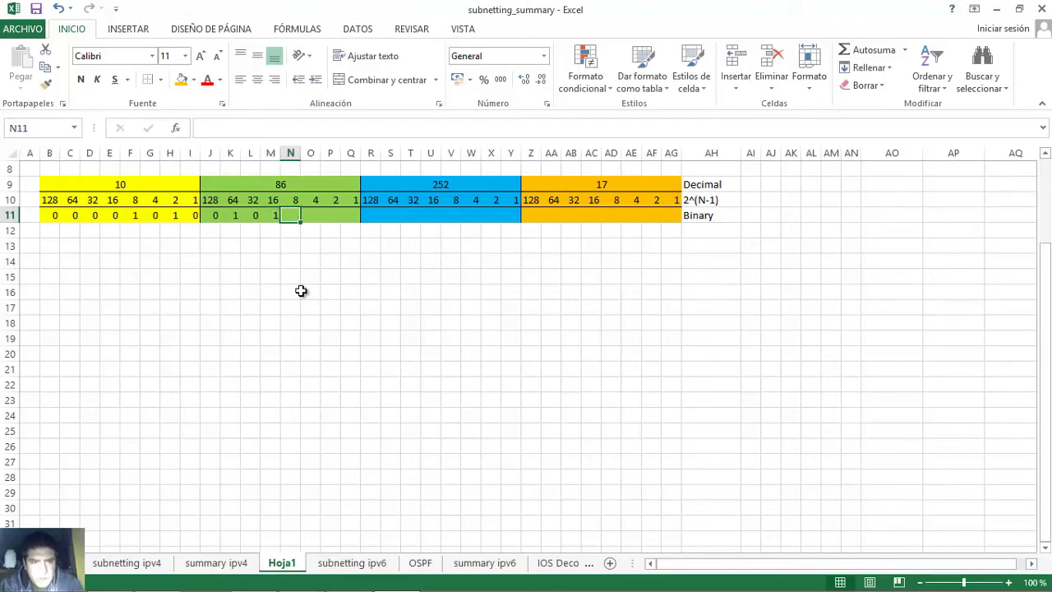
text(0)
key(Tab)
text(1)
key(Tab)
text(1)
key(Tab)
text(0)
key(Tab)
click(236, 216)
click(272, 215)
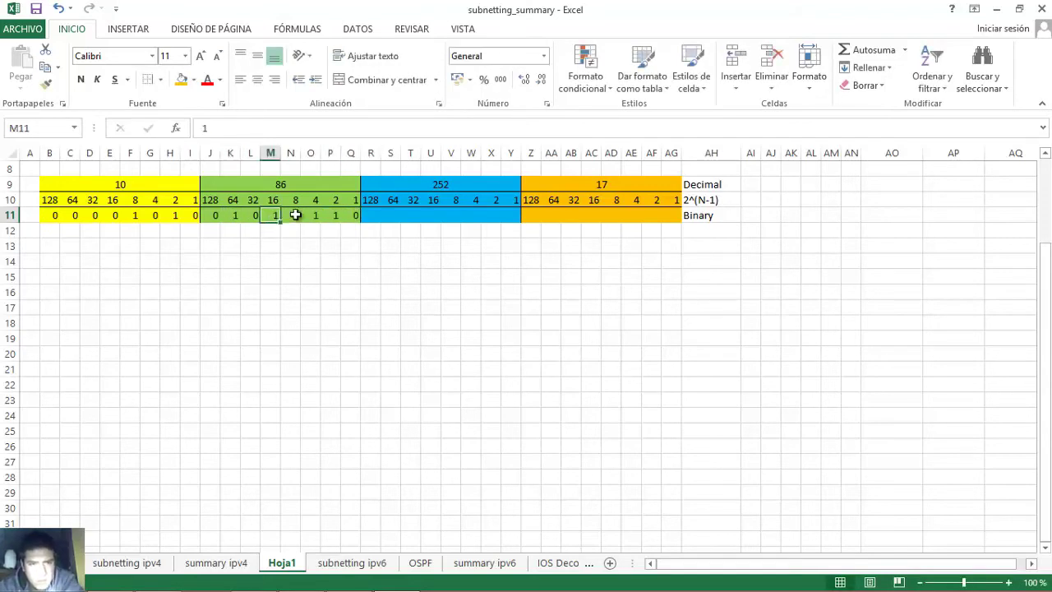
click(312, 214)
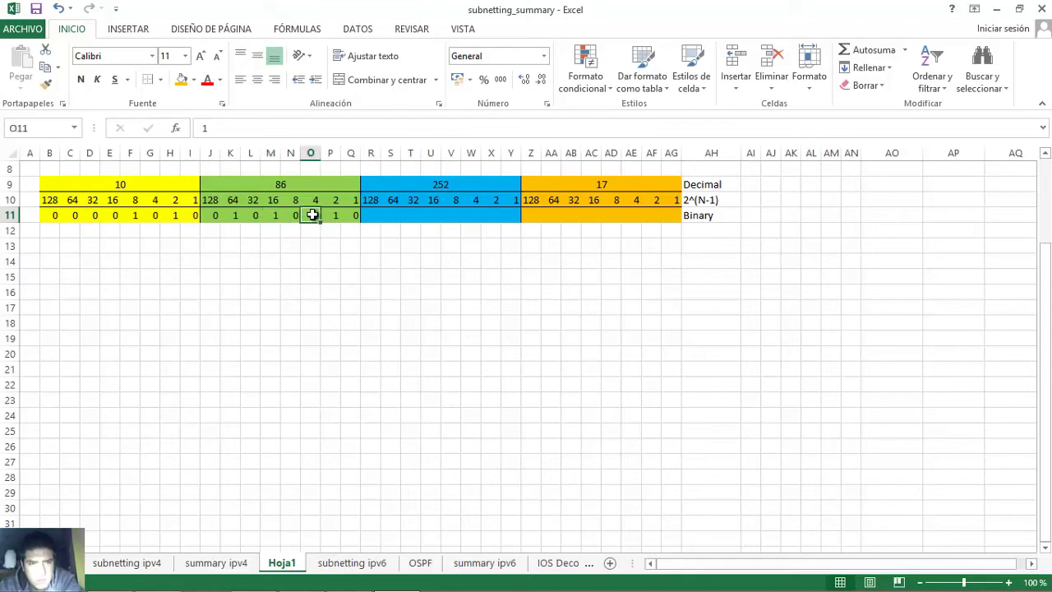
click(334, 215)
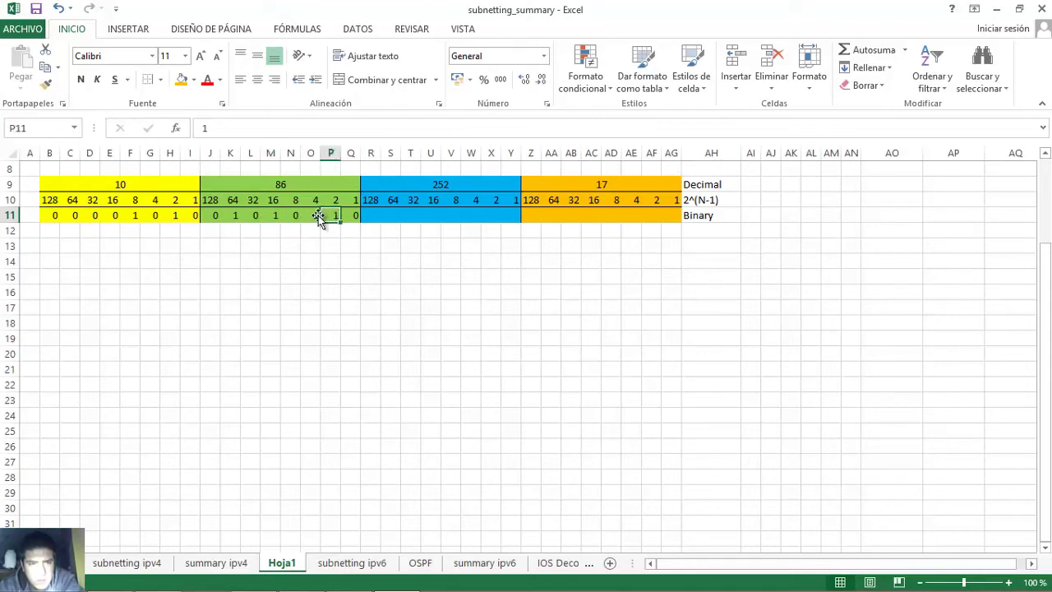
click(237, 217)
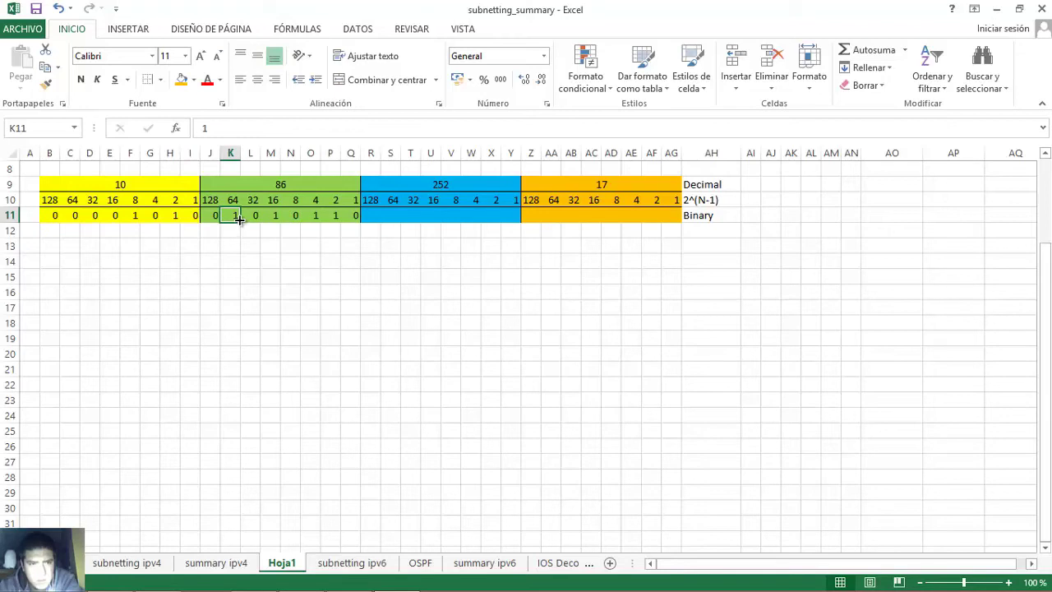
click(274, 214)
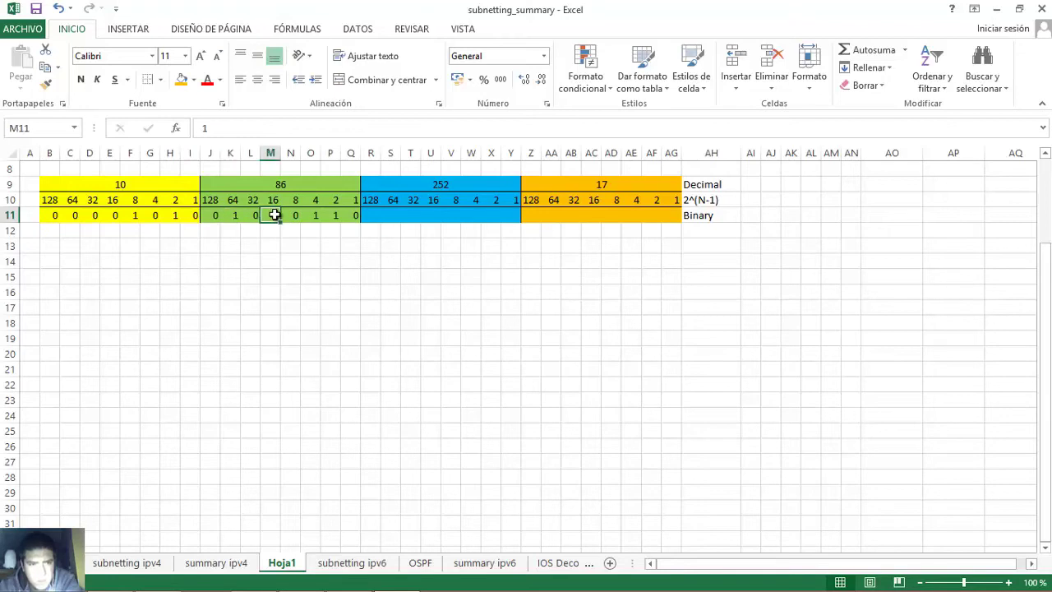
click(309, 214)
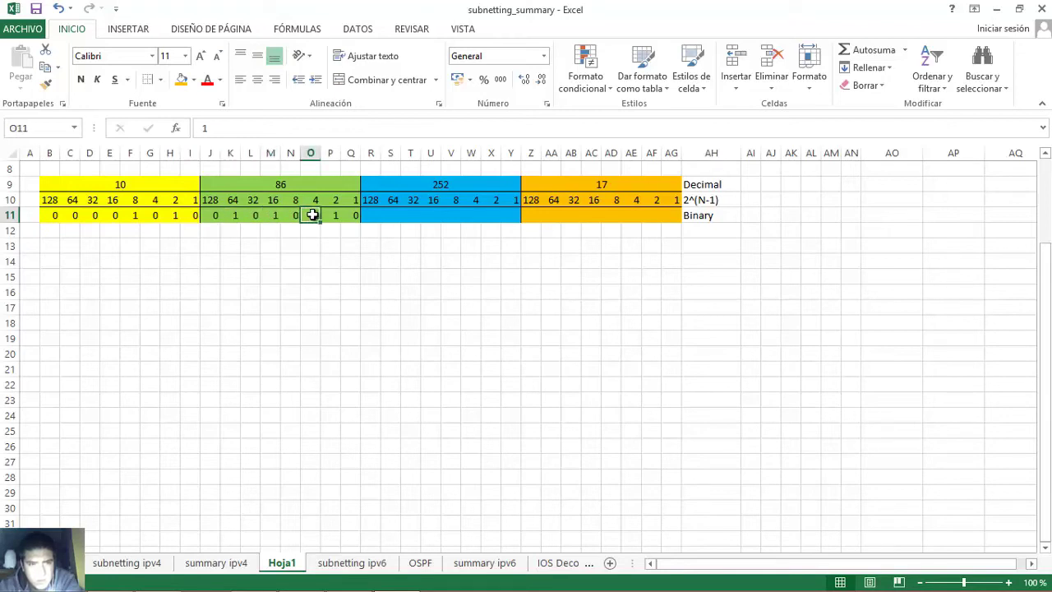
click(336, 214)
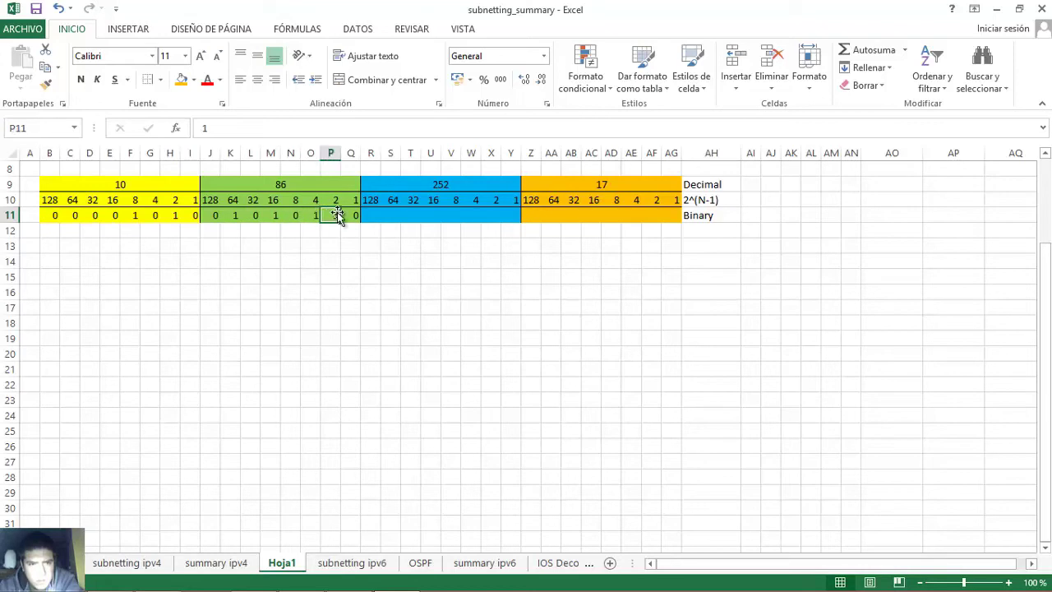
click(370, 215)
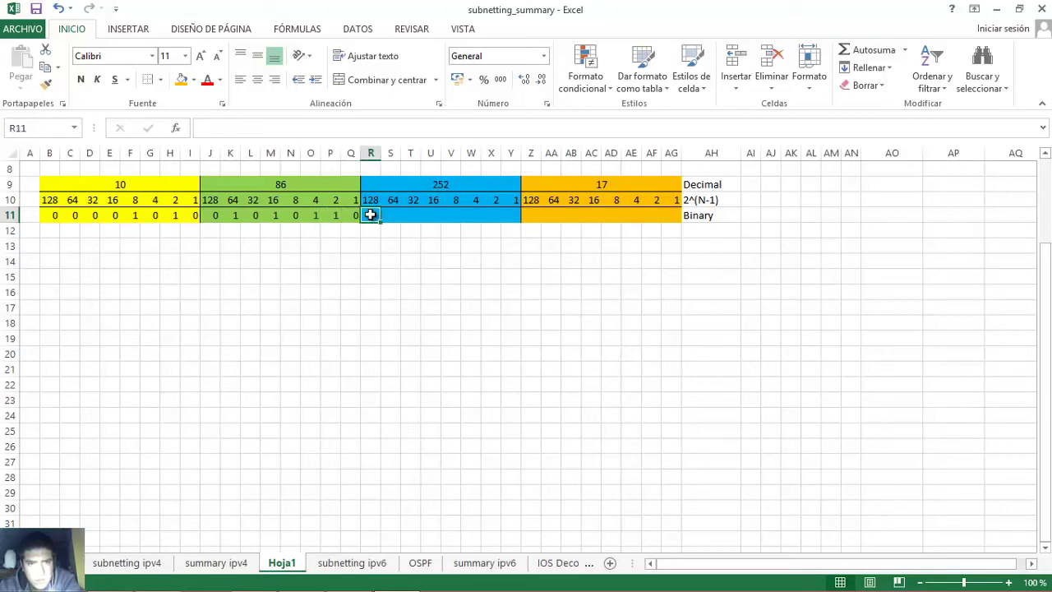
- Enter the 252 octet as 11111100 from R11 and select its six set bits to verify
click(441, 184)
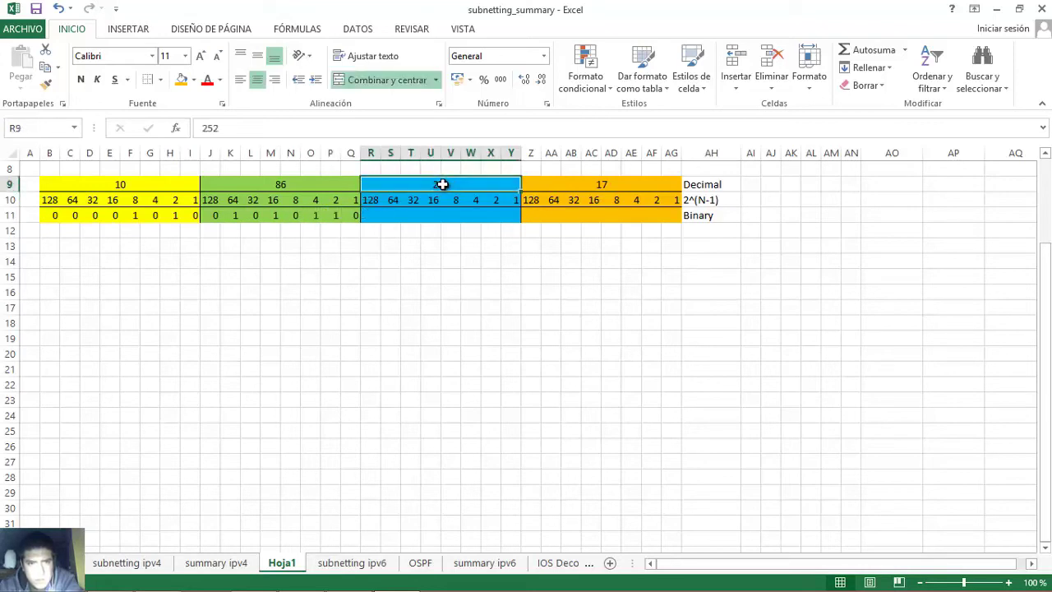
click(371, 214)
text(1	1	1	1	1	1	)
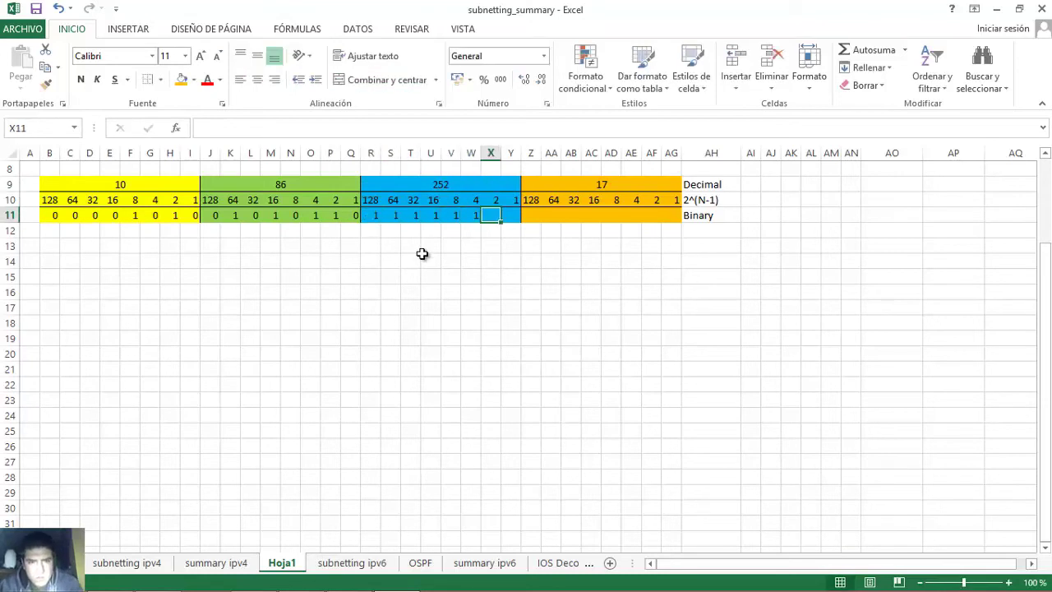
text(0)
key(Tab)
text(0)
key(Tab)
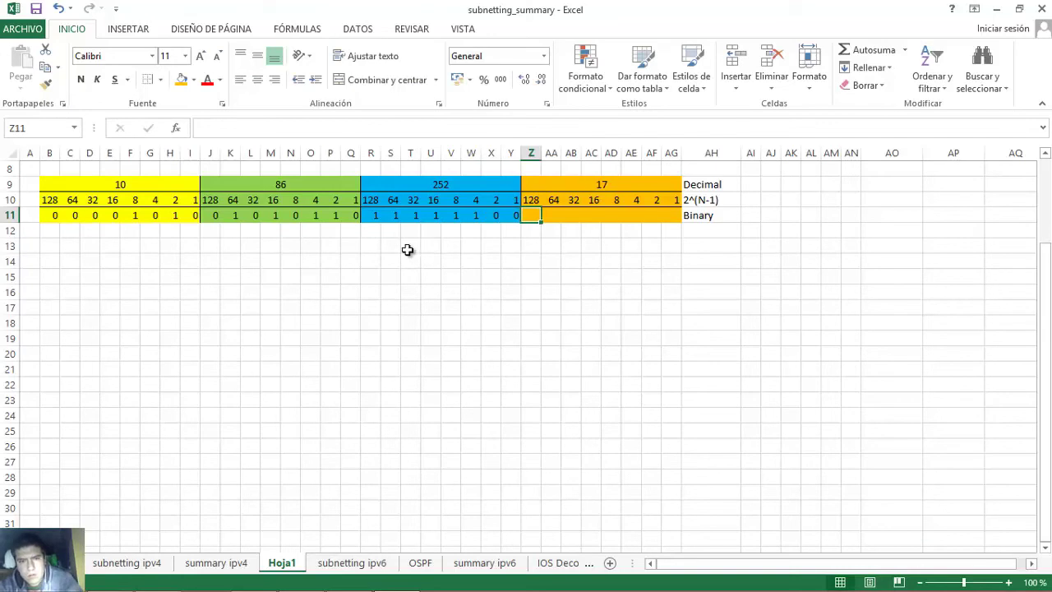
click(370, 214)
drag(370, 215, 477, 220)
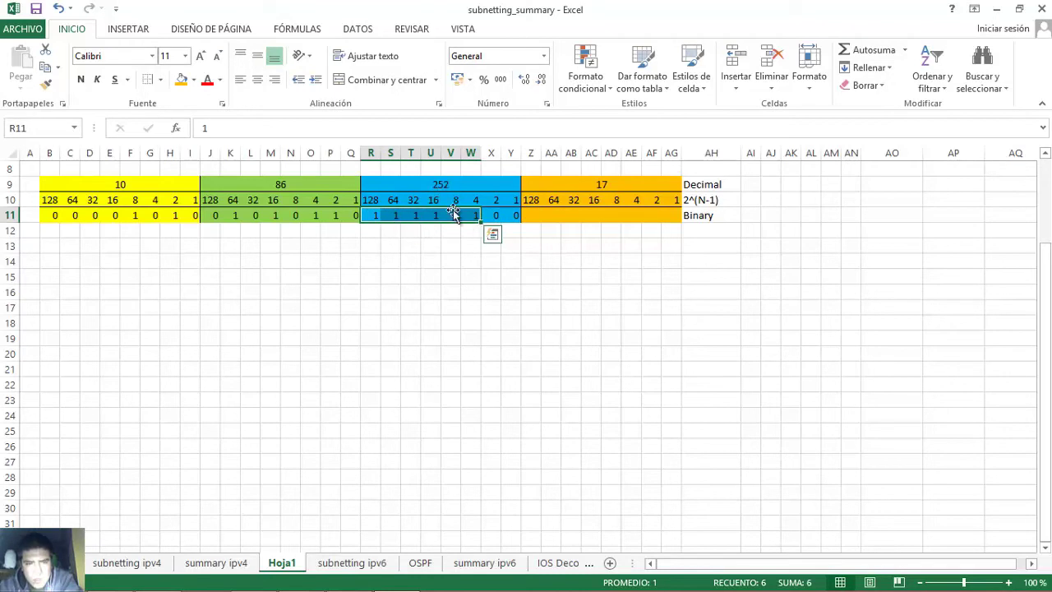
click(440, 181)
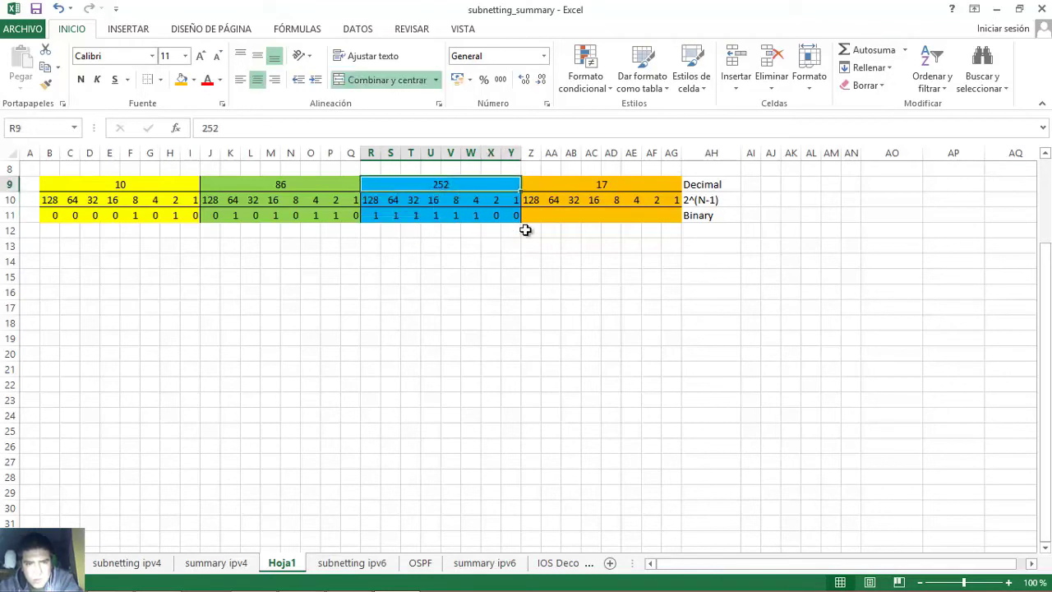
- Begin the 17 octet at Z11, then erase a mistakenly entered 1 bit
click(602, 188)
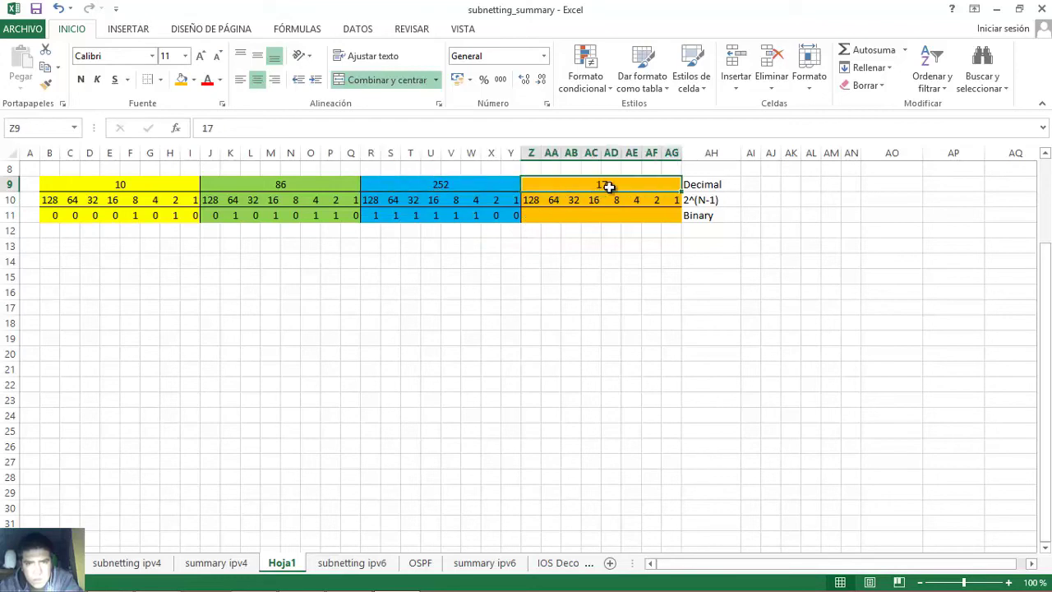
click(532, 214)
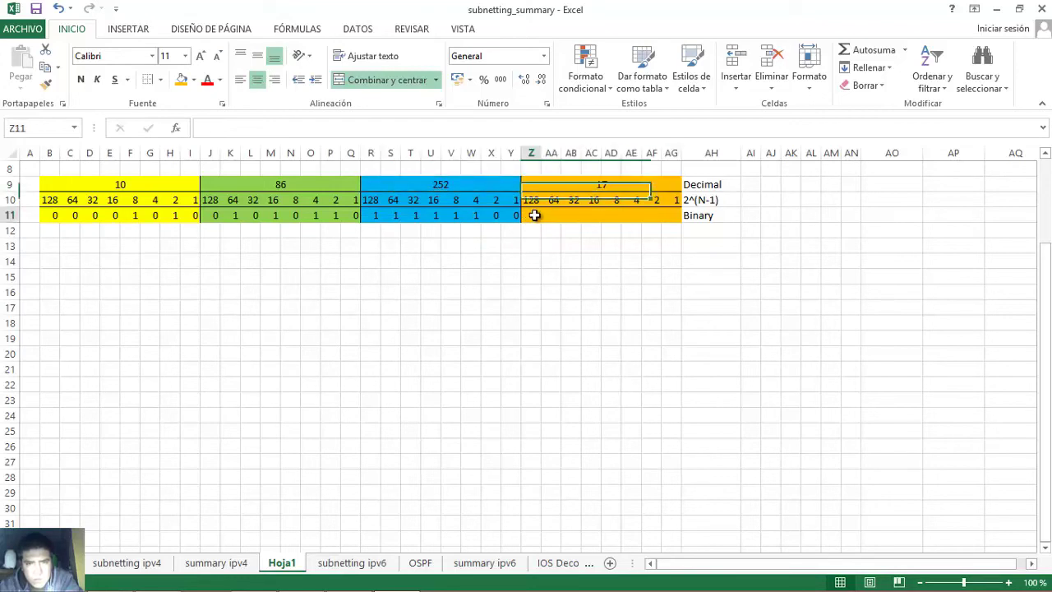
text(1)
key(Tab)
text(1)
key(Tab)
text(1)
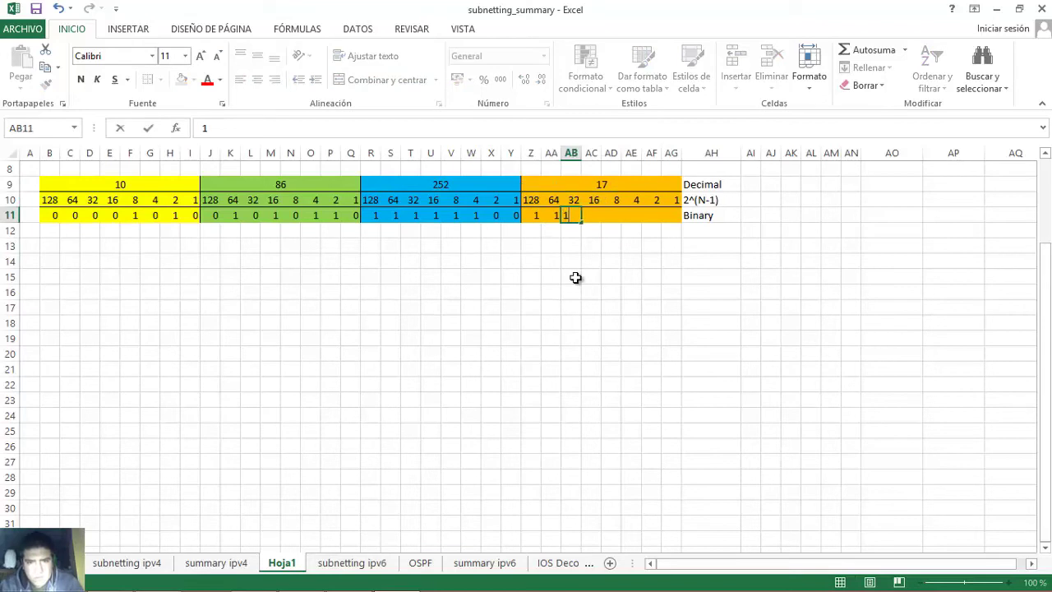
key(Left)
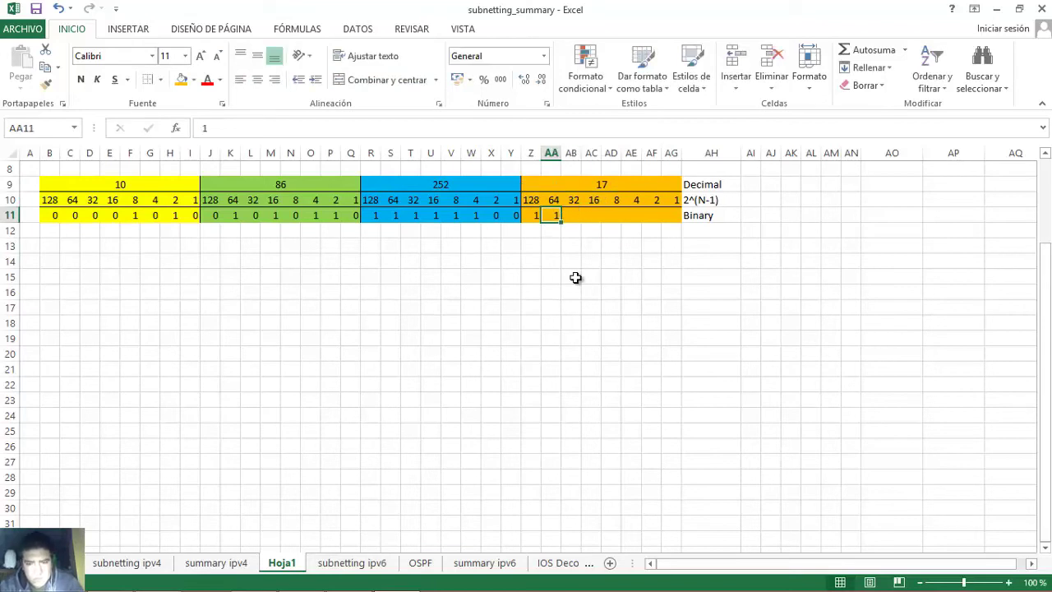
key(BackSpace)
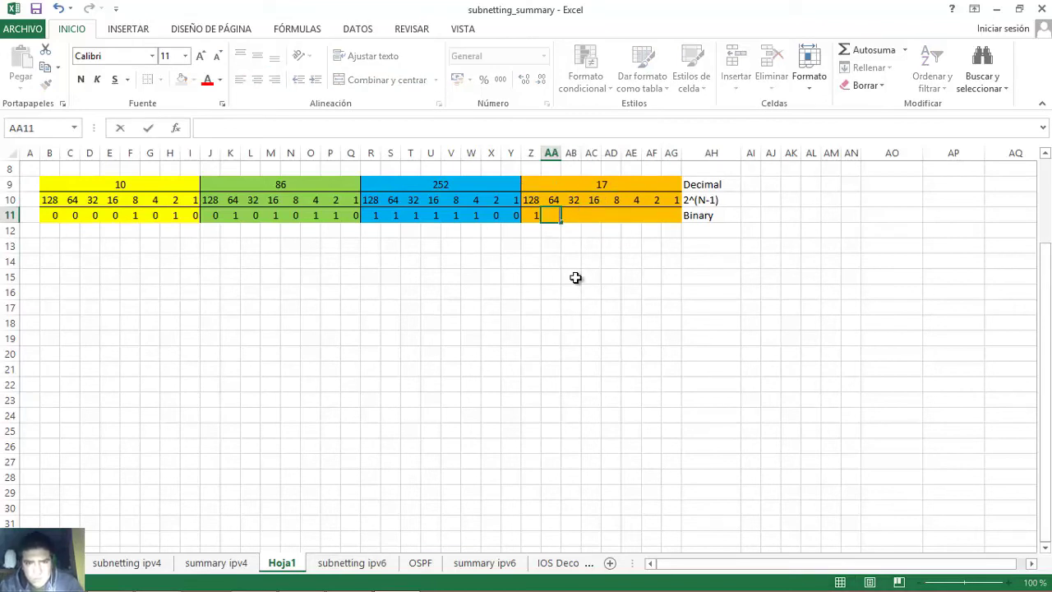
key(Left)
- Enter the 17 octet's bits as 00010001 across Z11:AG11
text(0)
key(Right)
text(0)
key(Right)
text(0)
key(Right)
text(1)
key(Right)
text(0)
key(Right)
text(0)
key(Right)
text(0)
key(Right)
text(1)
key(Right)
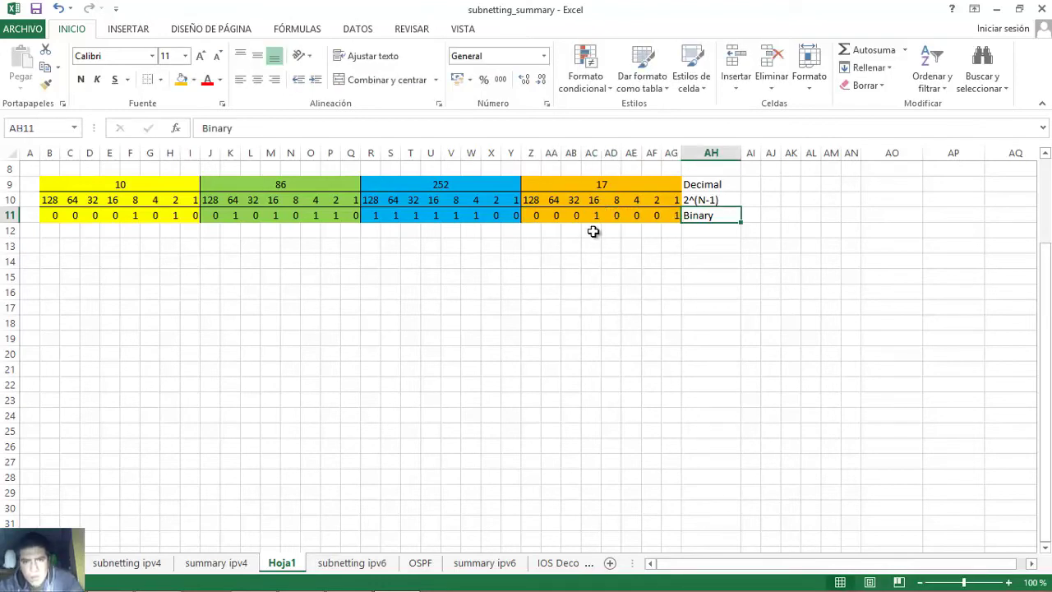
- Highlight the 16s bit in AC11 and the 1s bit in AG11 to confirm 17
click(592, 201)
click(592, 216)
mouse_move(592, 216)
mouse_down()
mouse_move(679, 216)
mouse_move(602, 215)
mouse_up()
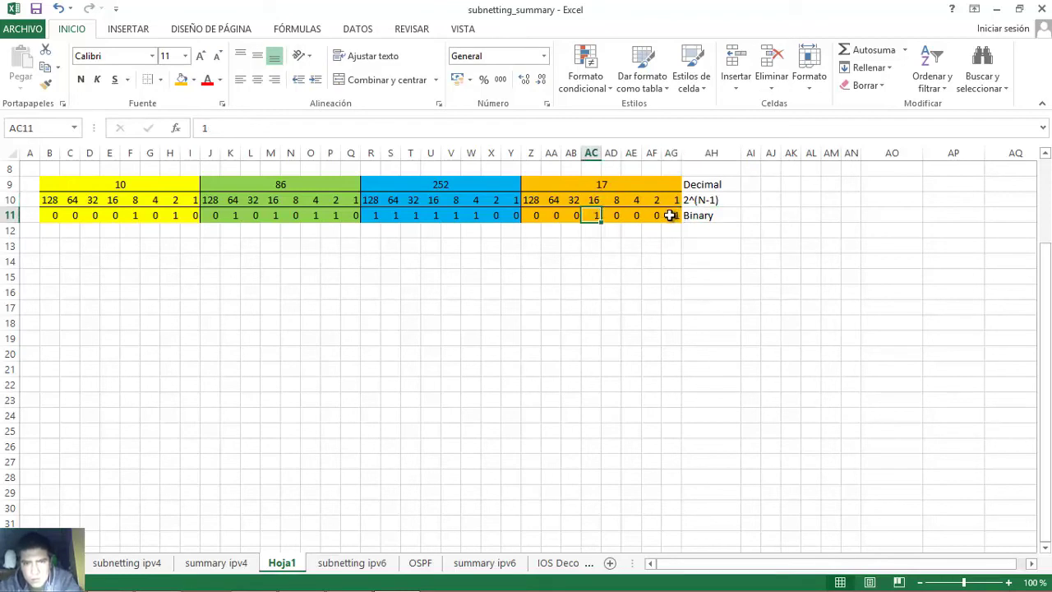
click(672, 216)
- Switch to the Word lab and highlight the mask 255.255.255.128 in the Step 2 table
mouse_move(337, 590)
click(301, 577)
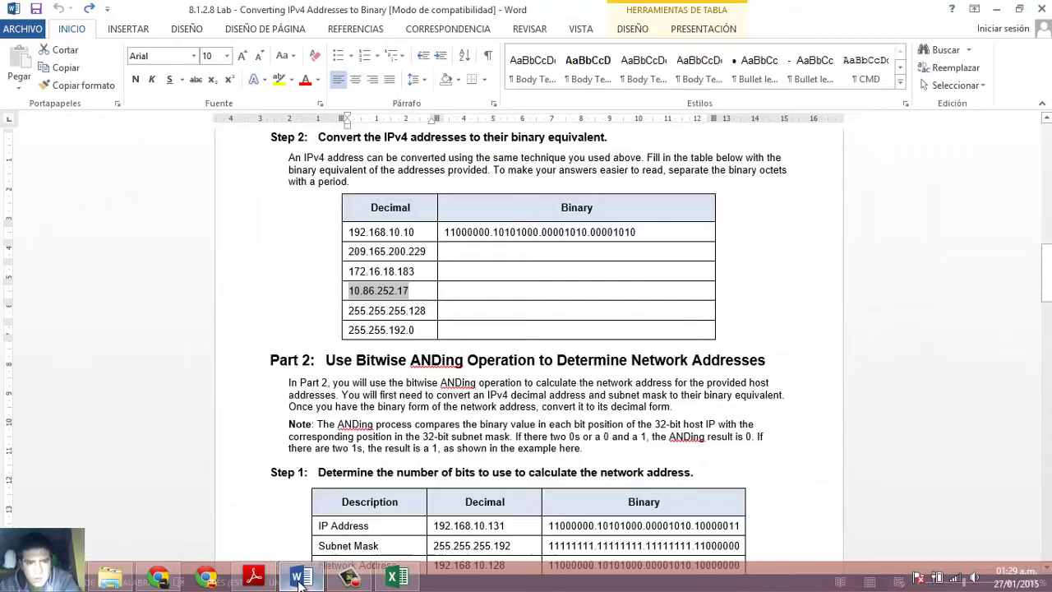
click(346, 311)
drag(347, 310, 421, 314)
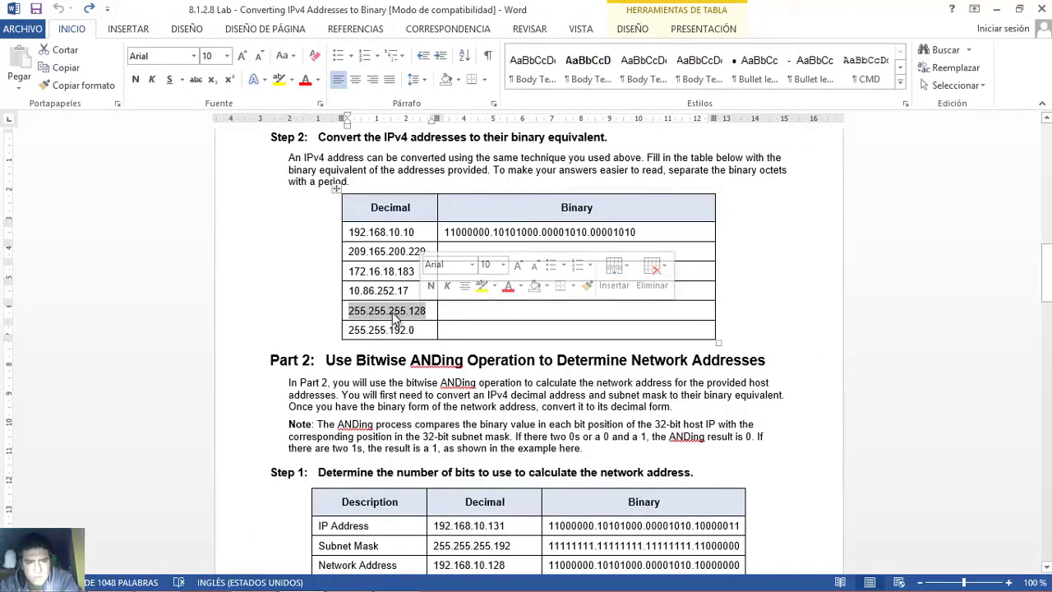
- Enter the mask octets 255, 255, 255 and 128 in row 9 of the helper sheet
click(395, 577)
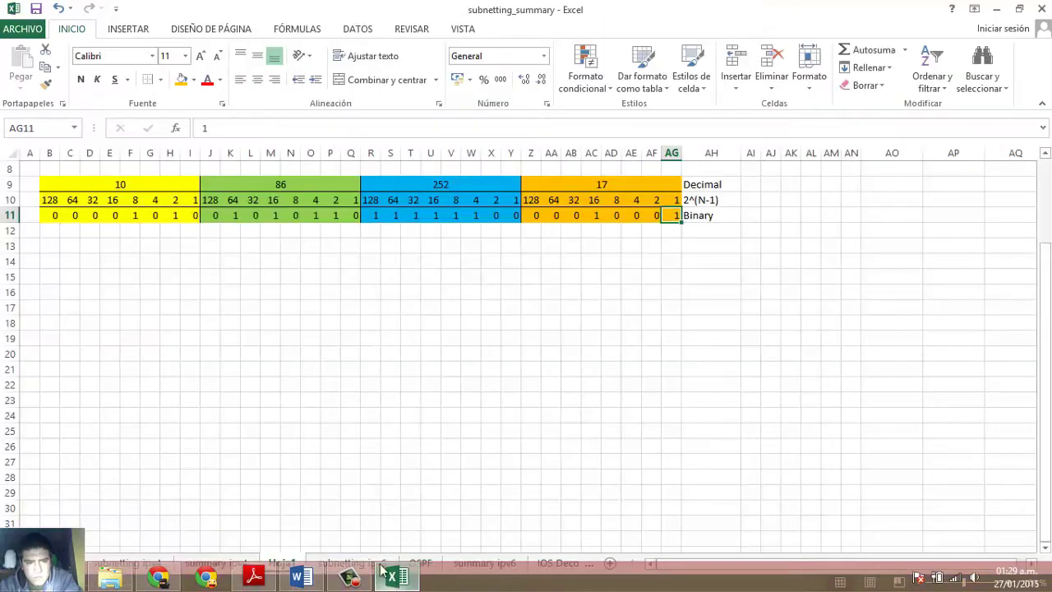
click(159, 182)
text(255)
key(Tab)
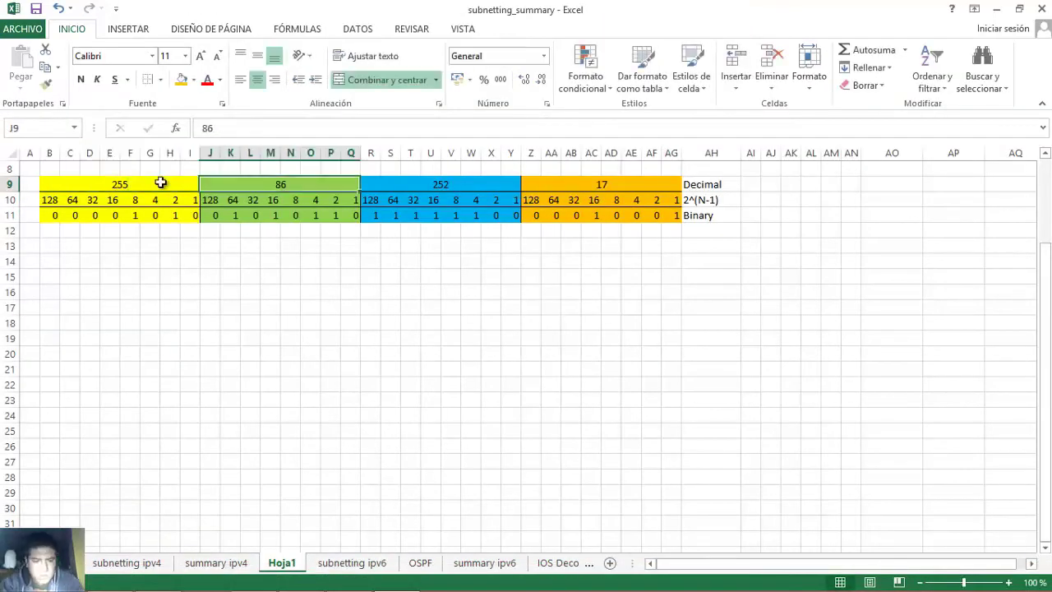
text(255)
key(Tab)
text(255)
key(Tab)
text(128)
- Clear row 11's old bits and enter twenty-five 1s followed by seven 0s
drag(50, 215, 665, 215)
key(Delete)
drag(241, 224, 49, 219)
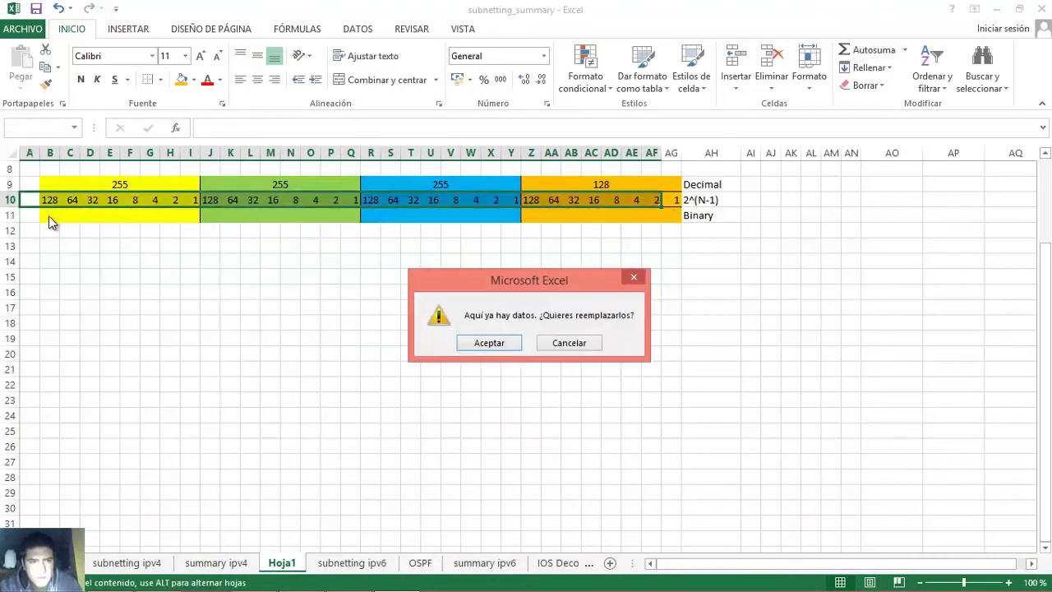
click(568, 343)
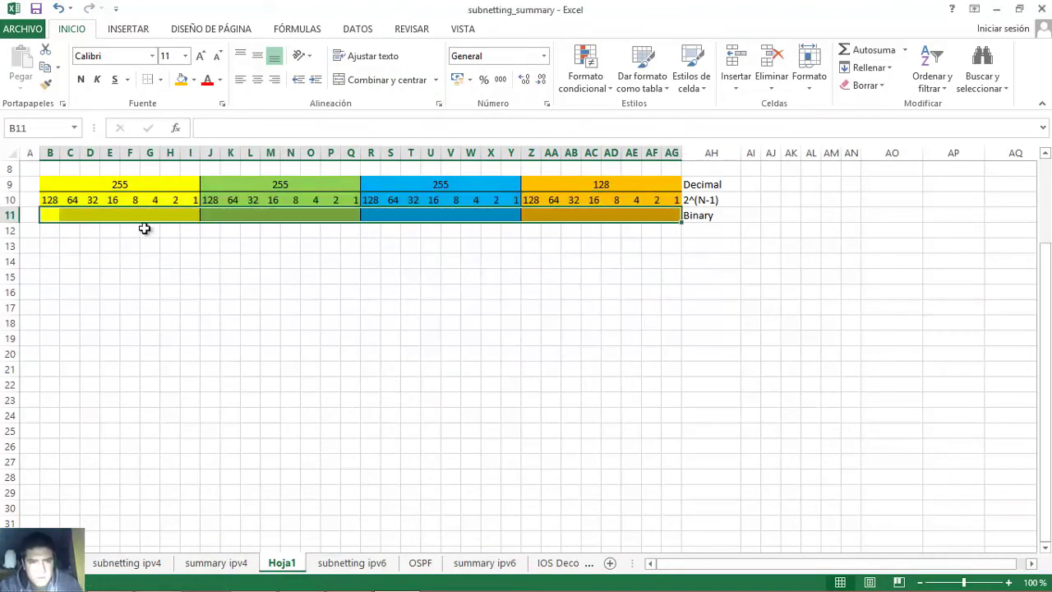
click(49, 215)
text(1)
key(Tab)
text(1	1	1	1	1	1	1	1	1	1	1	1)
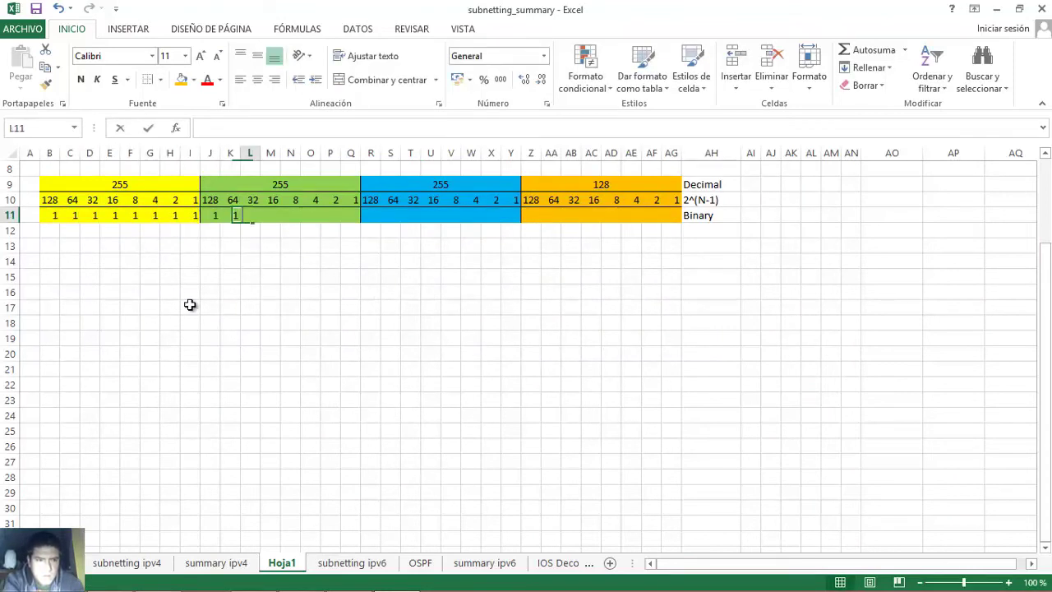
text(	1	1	1	1	1	1	1	1	1	1)
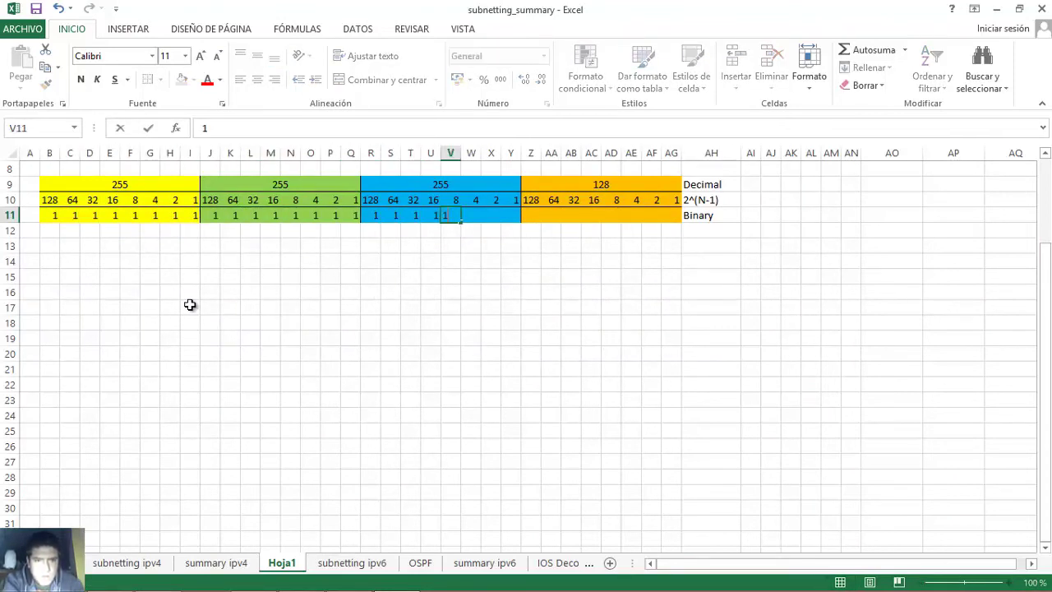
text(	1	1	1)
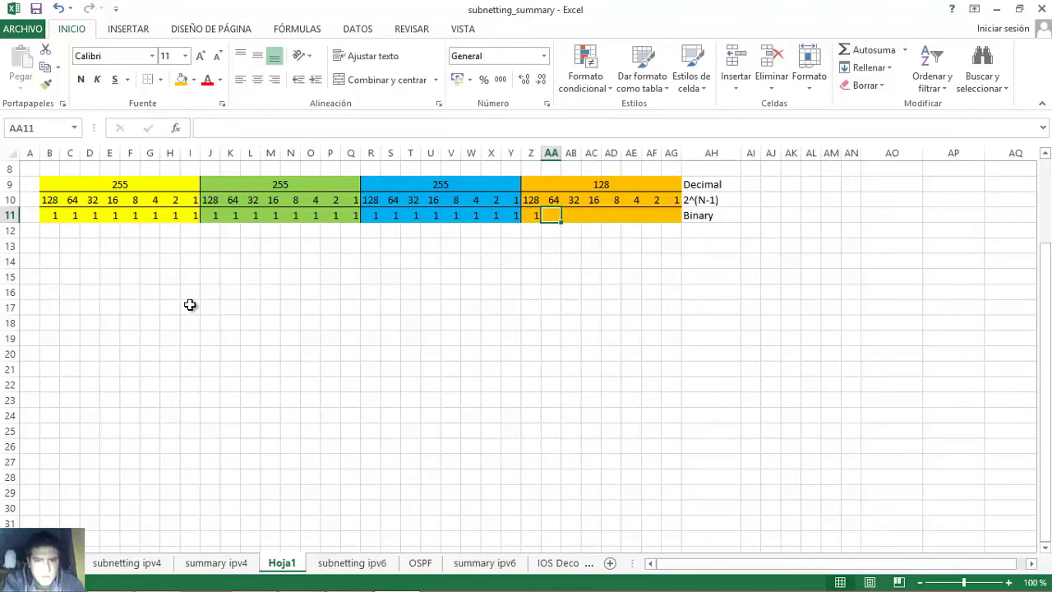
text(0	0	0	0	0	0	0)
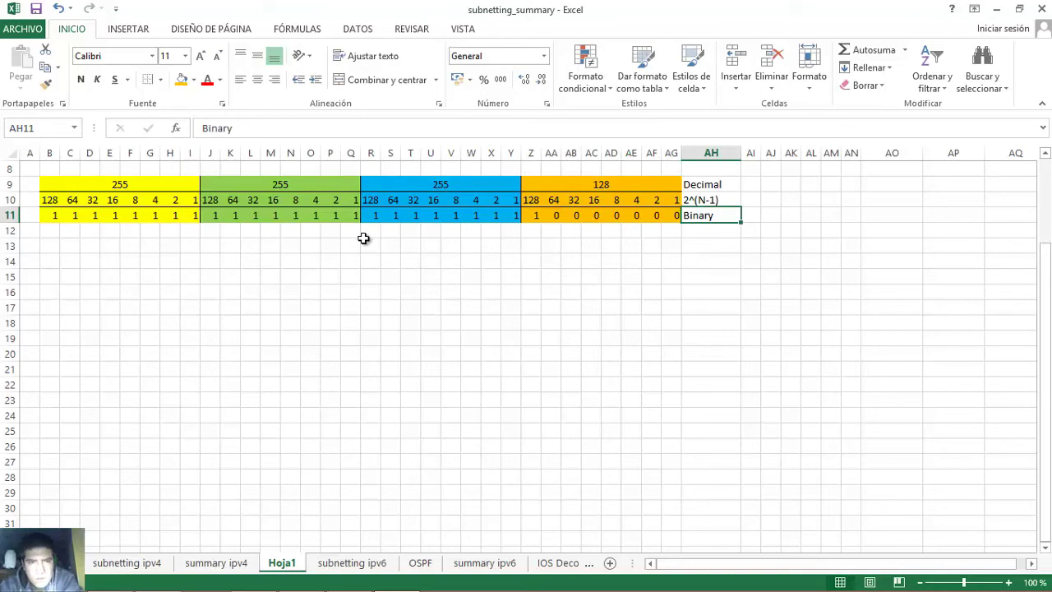
drag(40, 217, 192, 216)
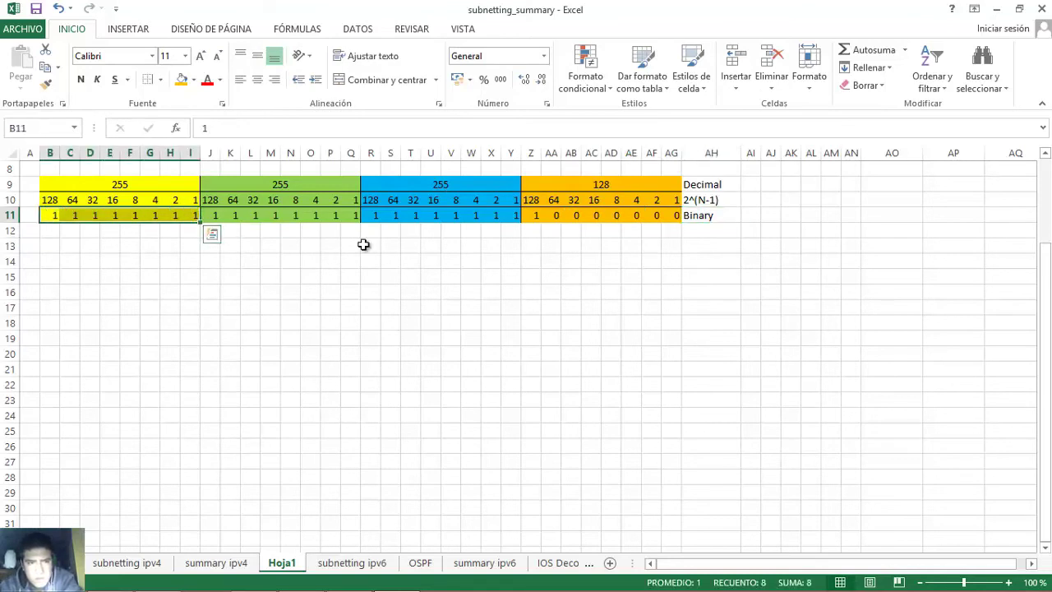
click(535, 216)
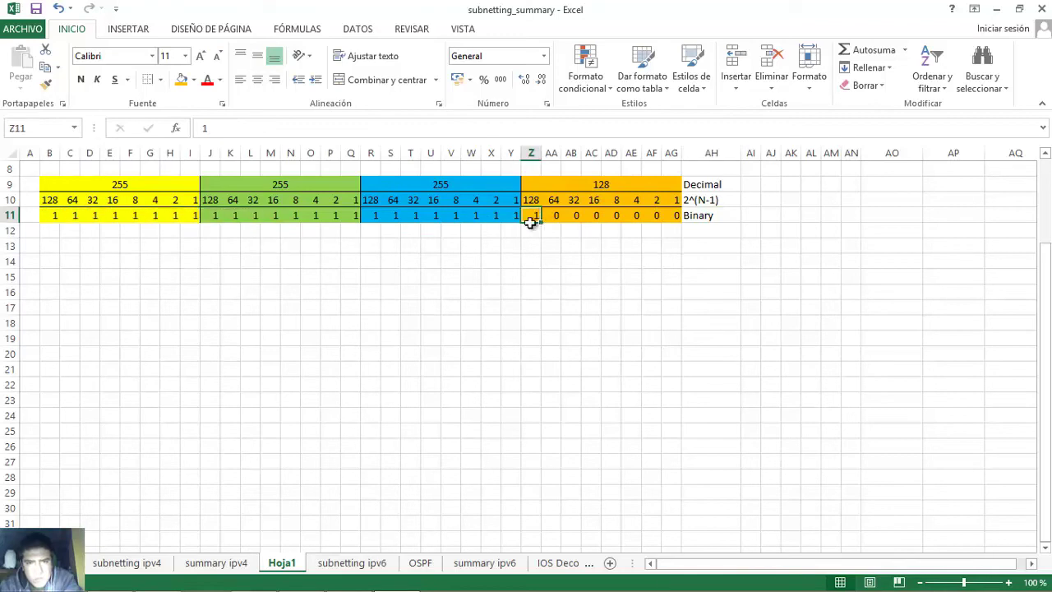
- Highlight the next mask, 255.255.192.0, in the Word table, then return to Excel
click(301, 585)
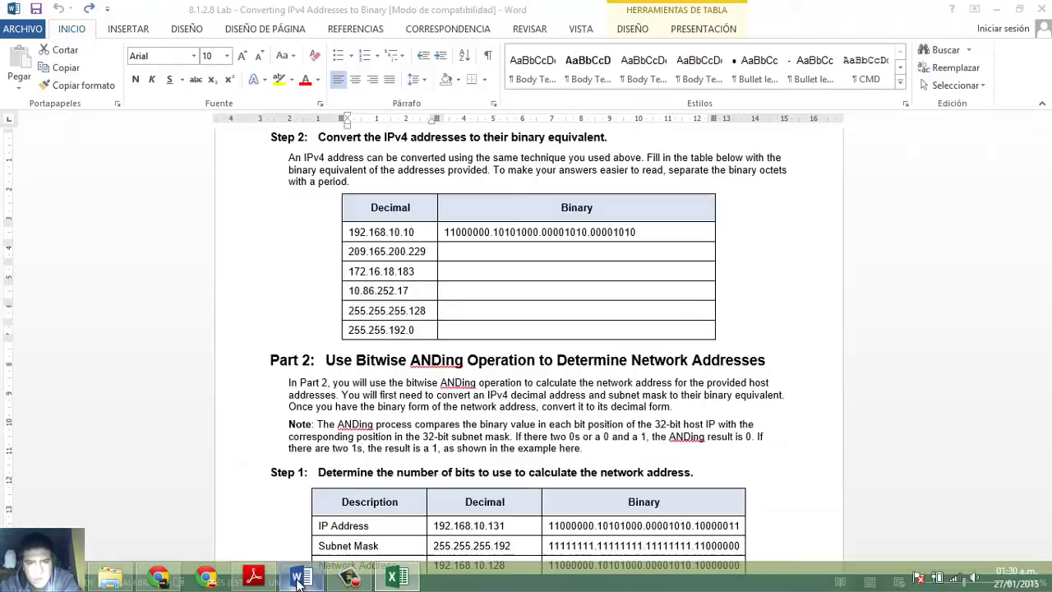
drag(415, 329, 347, 329)
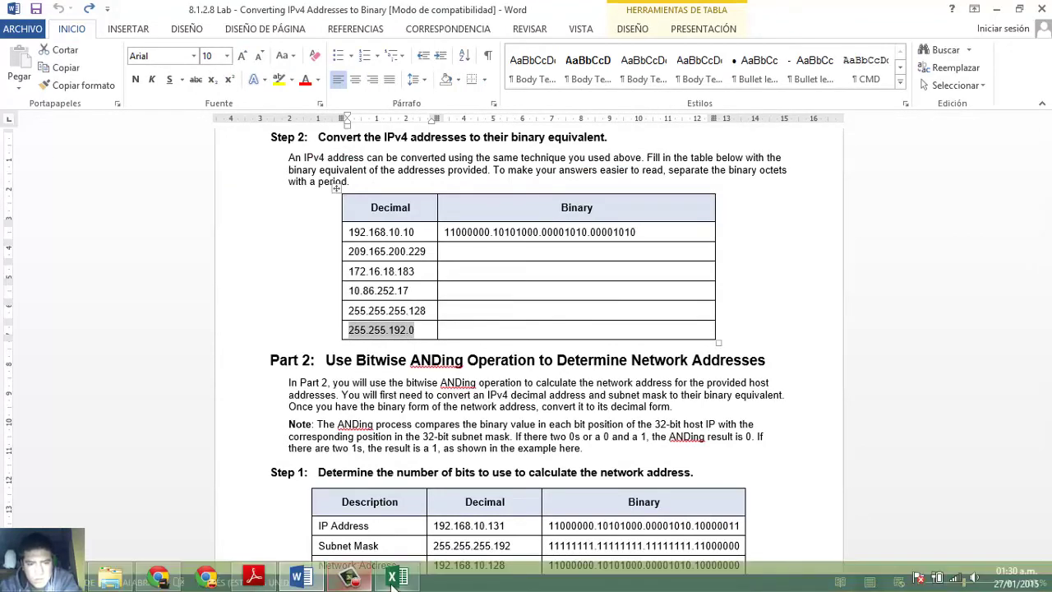
click(396, 577)
- Set the third and fourth octets to 192 and 0 in row 9
click(450, 182)
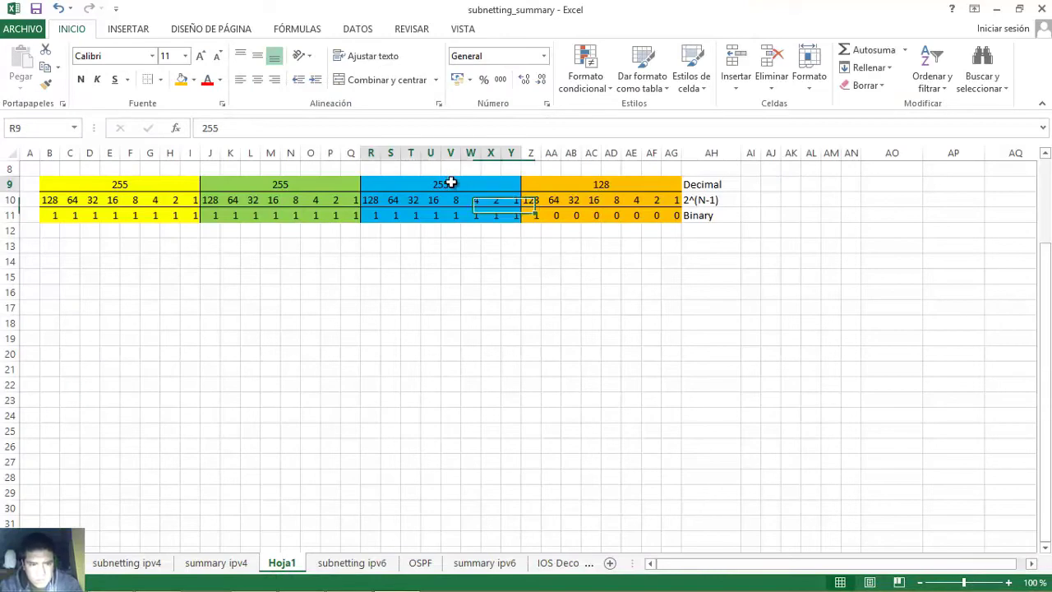
text(192)
key(Tab)
text(0)
key(Tab)
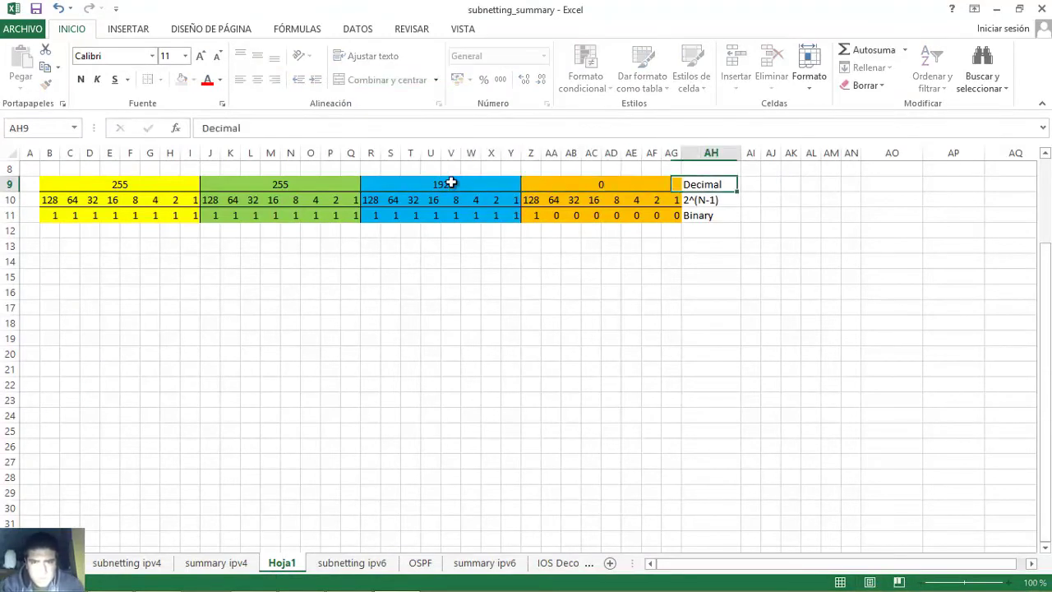
- Clear row 11 and enter eighteen 1s followed by fourteen 0s
drag(42, 215, 678, 215)
key(Delete)
click(49, 215)
text(1)
key(Tab)
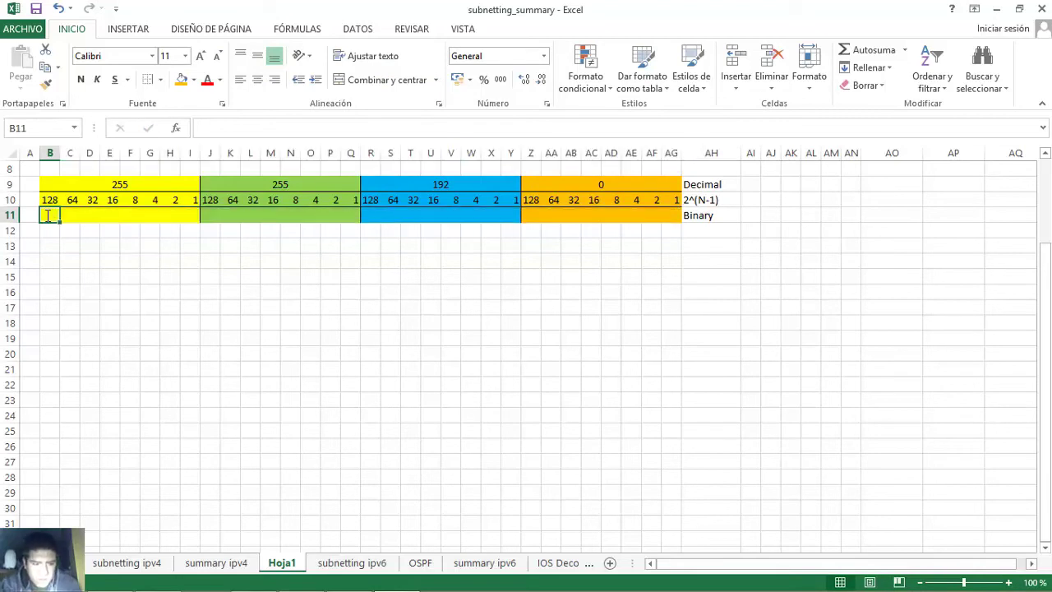
text(1	1	1	1	1	1	1	1	1	1	1	1	1	1	1	1)
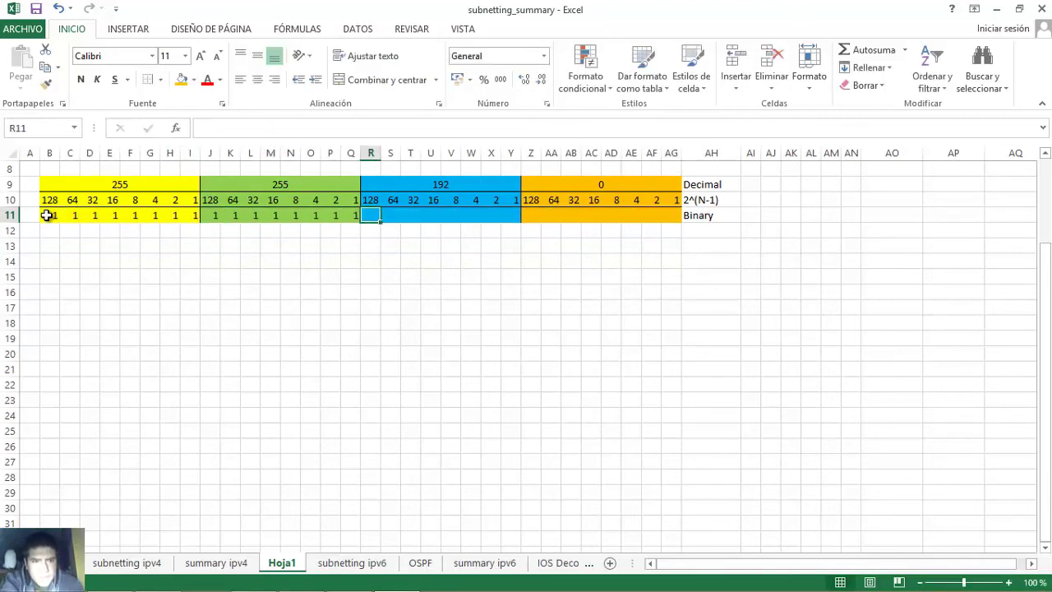
text(	1	0	0	0	0	0	0)
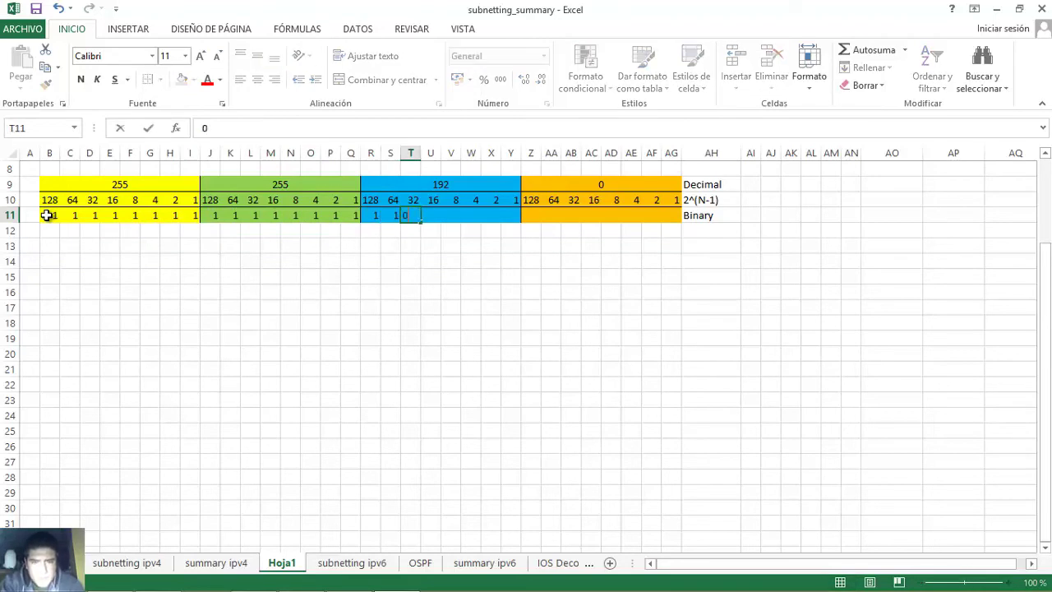
text(	0	0	0	0	0	0	0	0)
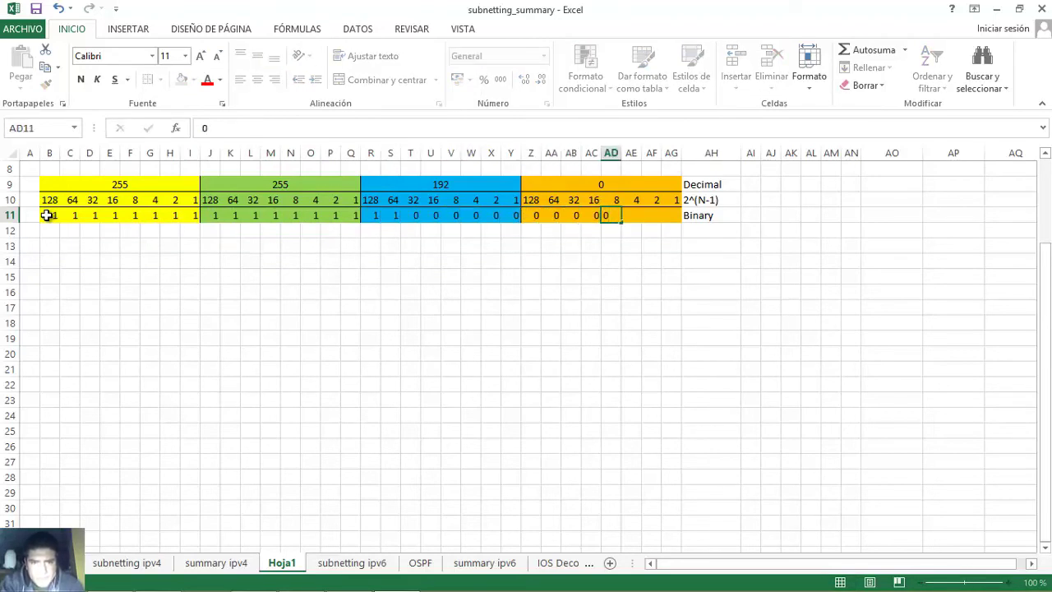
key(Tab)
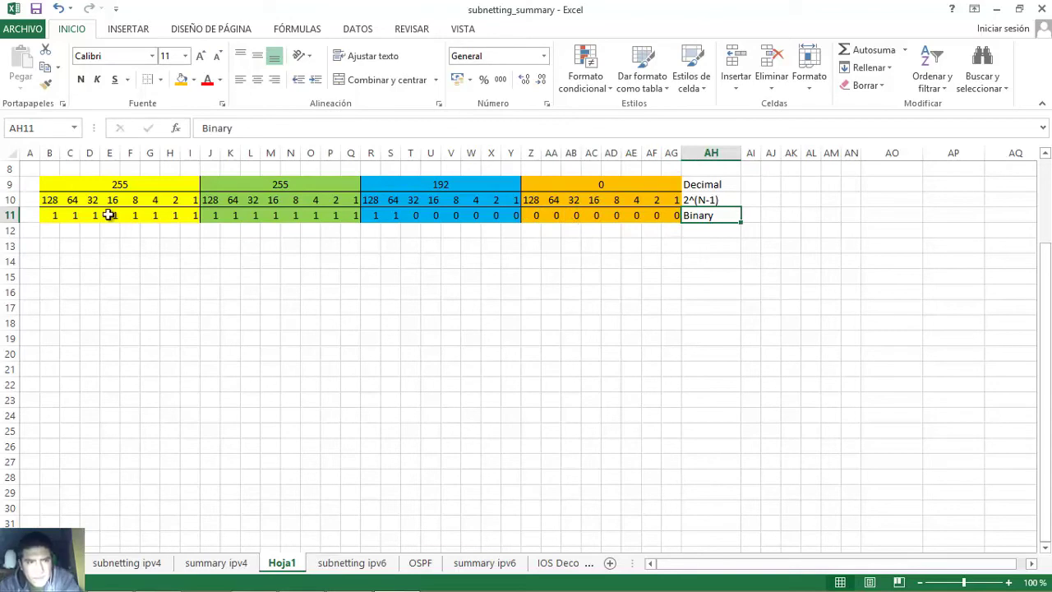
- Review the bits: eight 1s in the first octet, two 1s making 192, eight 0s last
click(54, 215)
drag(56, 217, 212, 215)
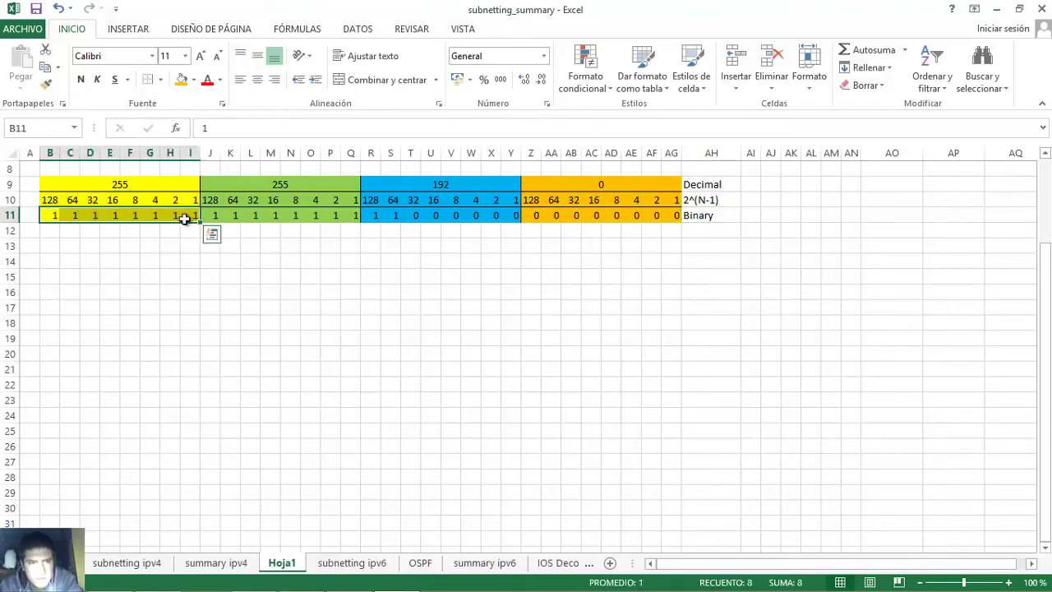
click(368, 215)
drag(368, 215, 395, 223)
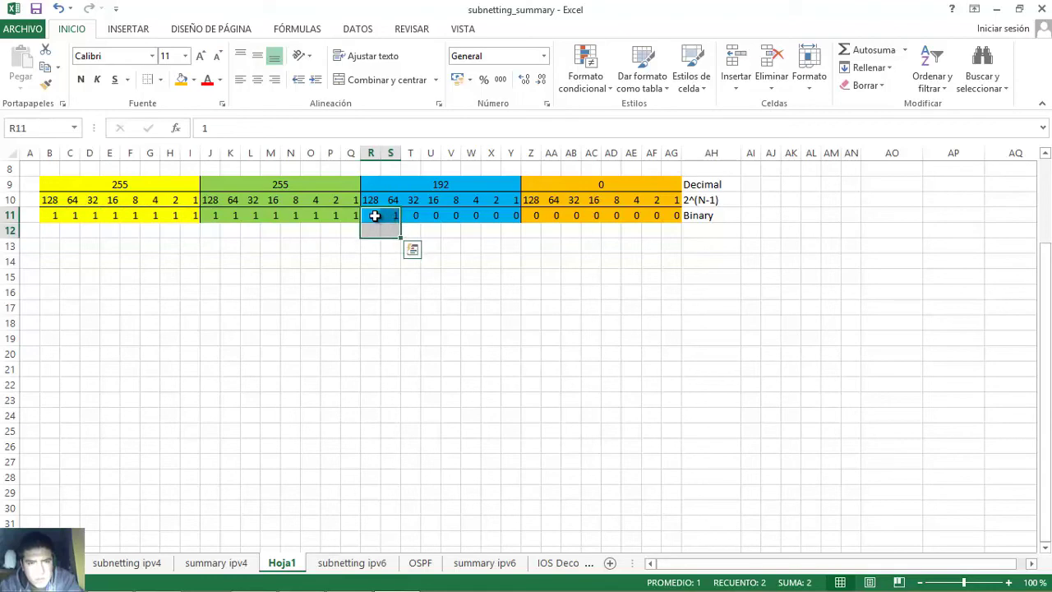
click(375, 216)
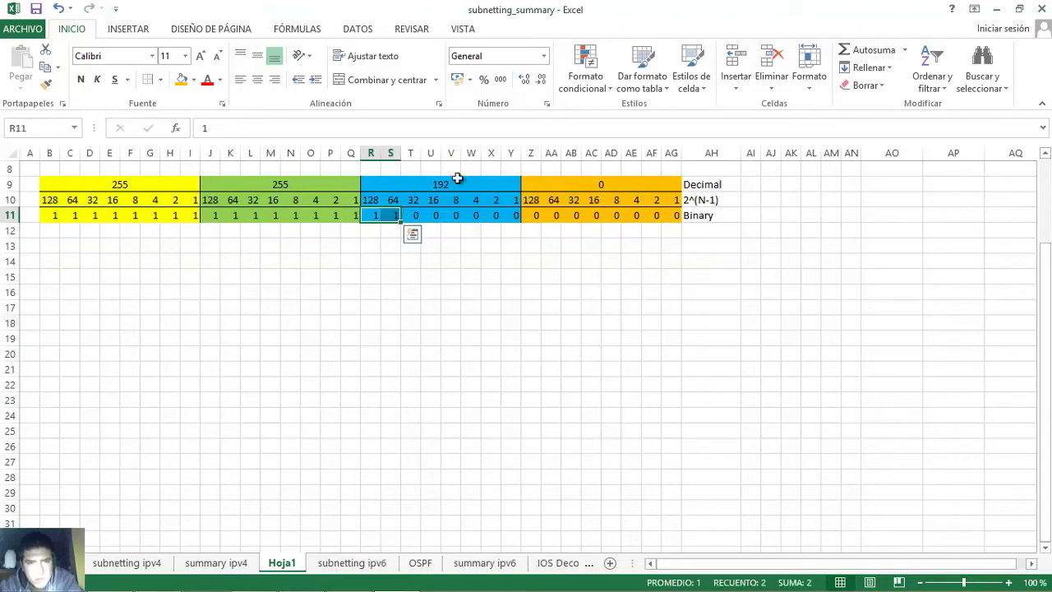
click(536, 215)
drag(532, 215, 671, 214)
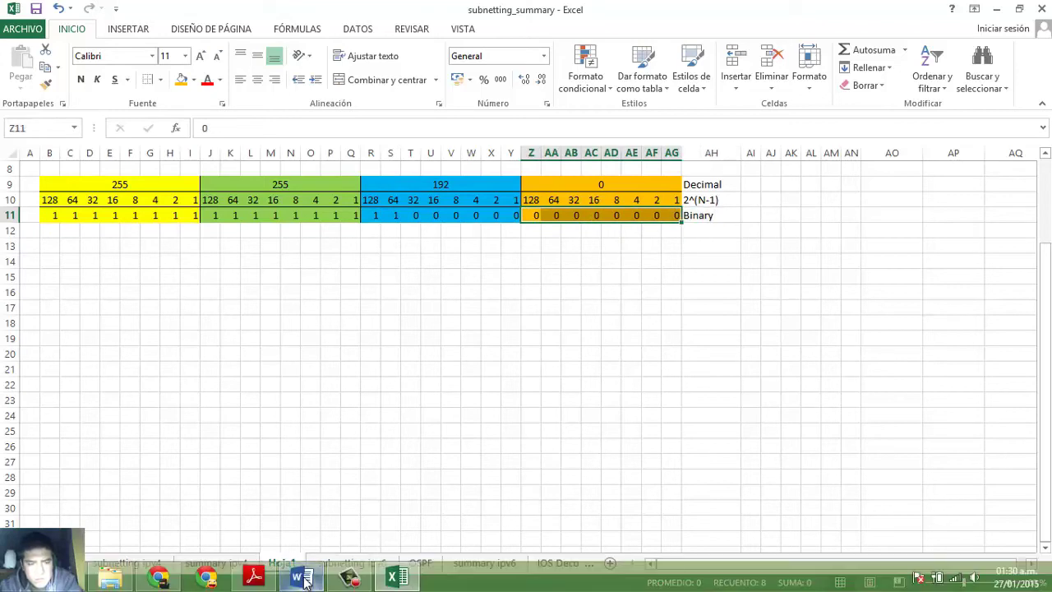
click(312, 582)
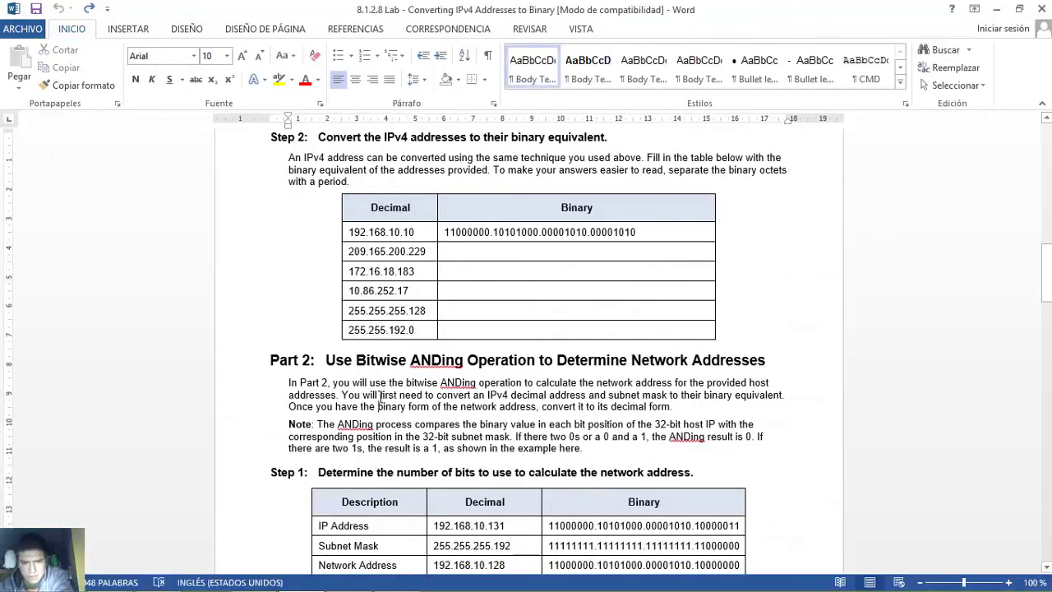
scroll(380, 394, down, 2)
scroll(380, 394, down, 2)
drag(326, 187, 774, 192)
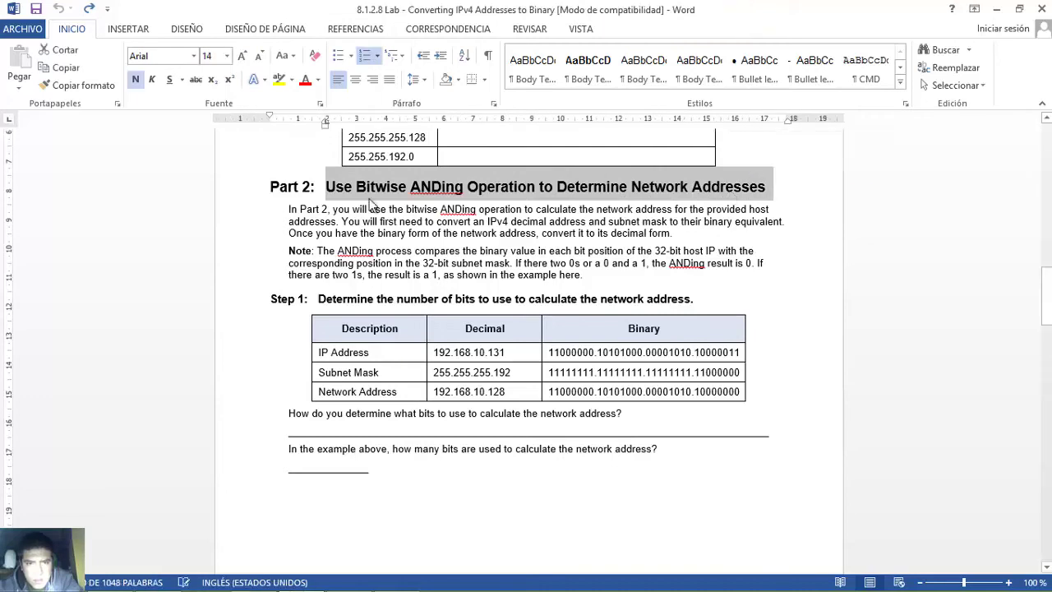
drag(327, 188, 744, 194)
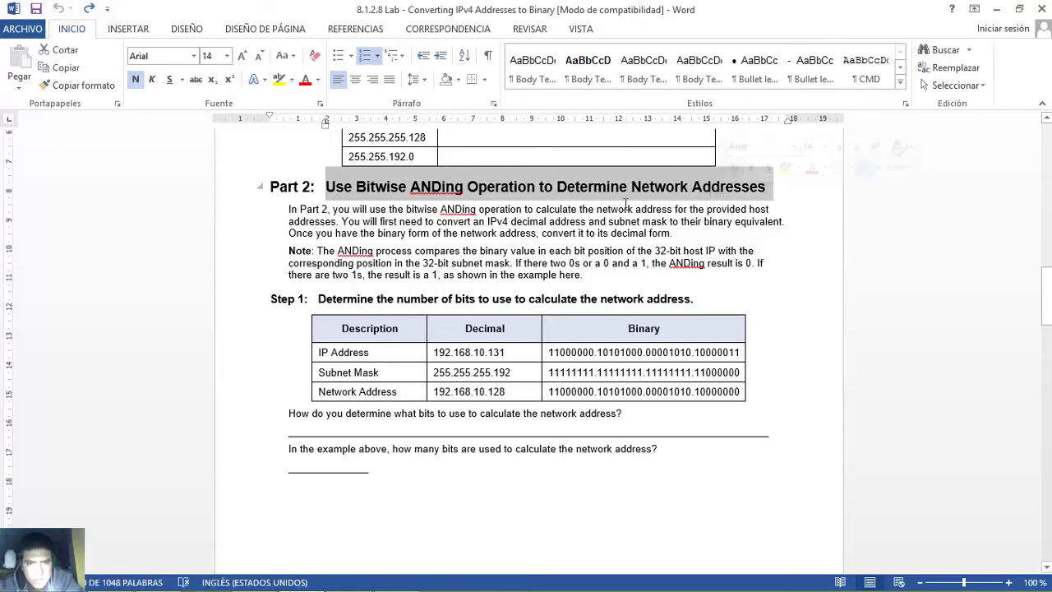
click(453, 234)
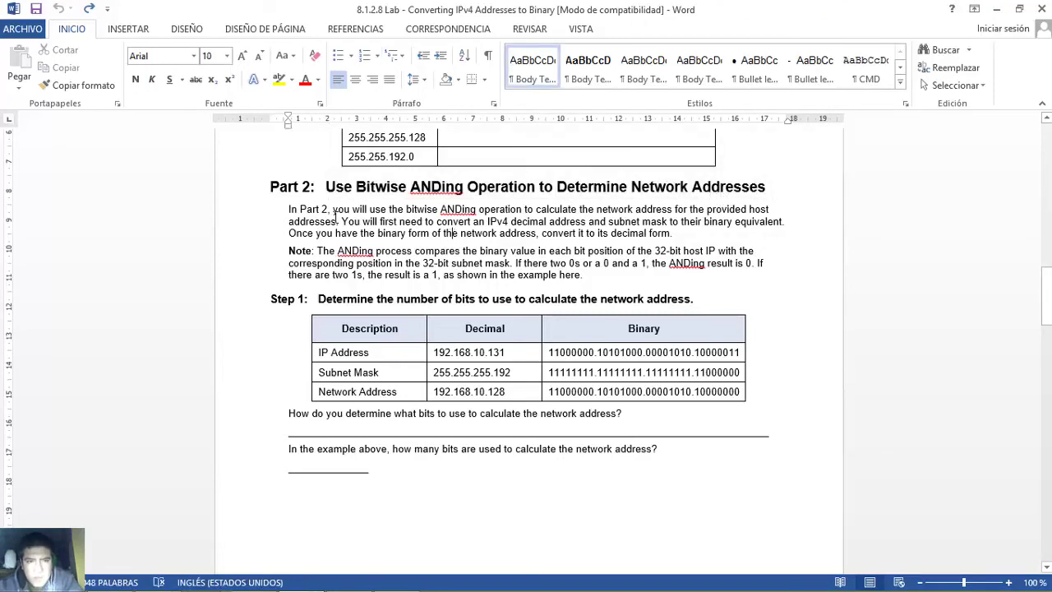
drag(332, 209, 675, 240)
click(333, 210)
drag(333, 209, 673, 233)
click(670, 235)
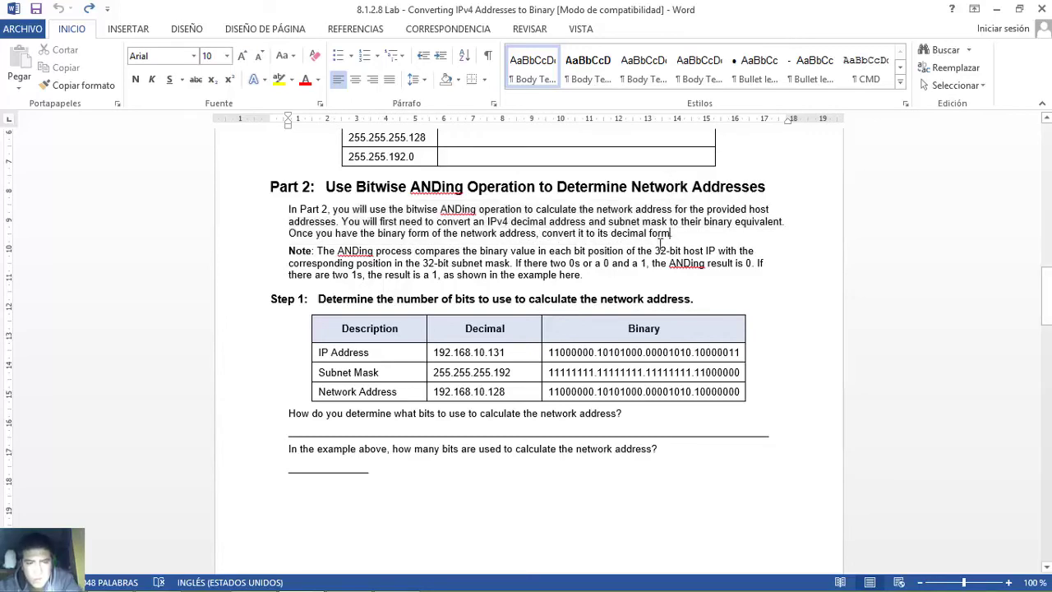
drag(315, 351, 638, 393)
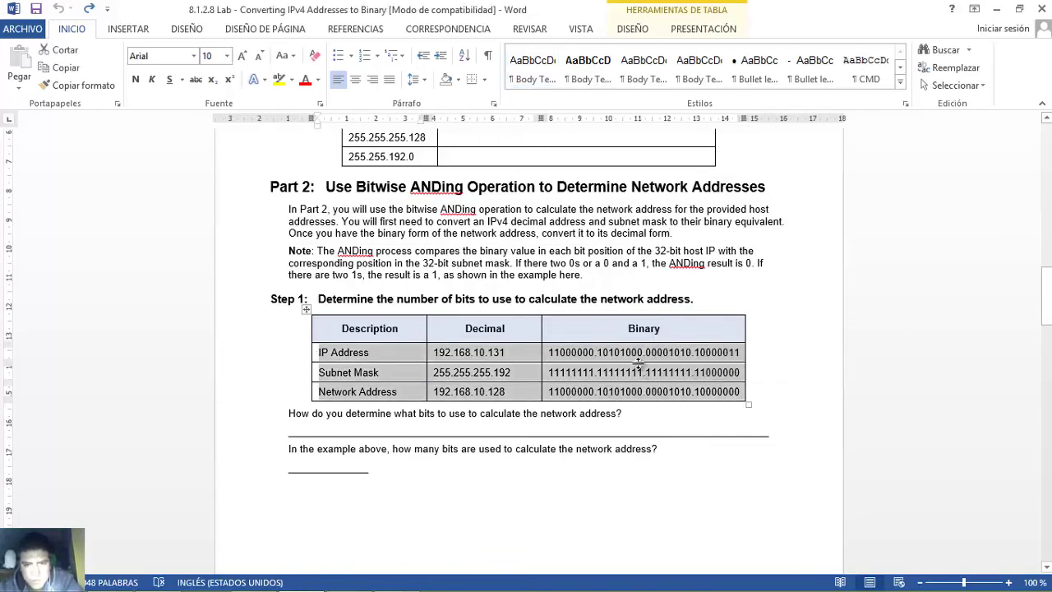
click(549, 371)
drag(549, 352, 553, 373)
click(549, 372)
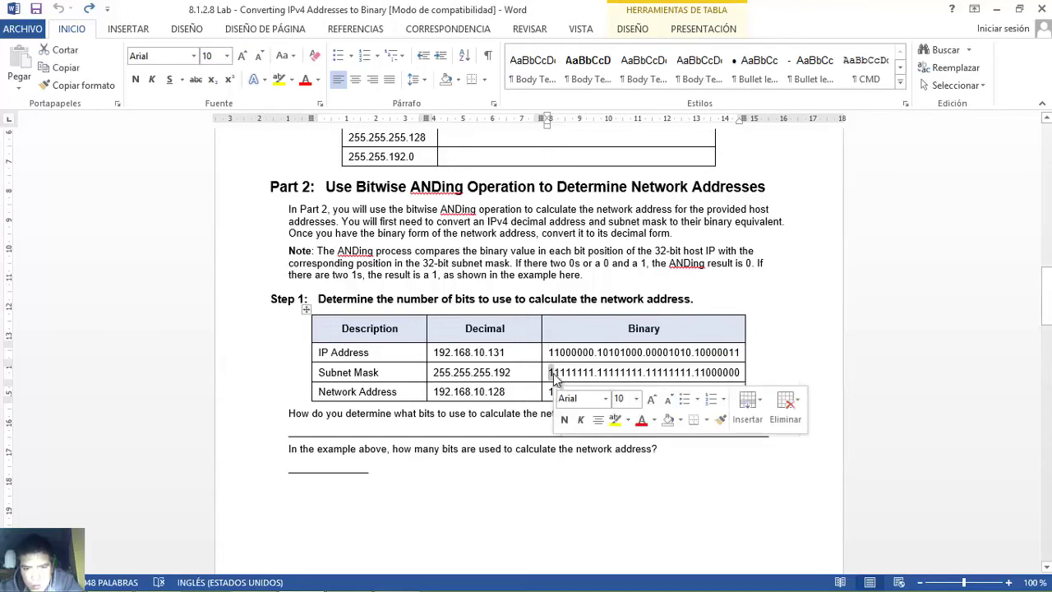
click(549, 392)
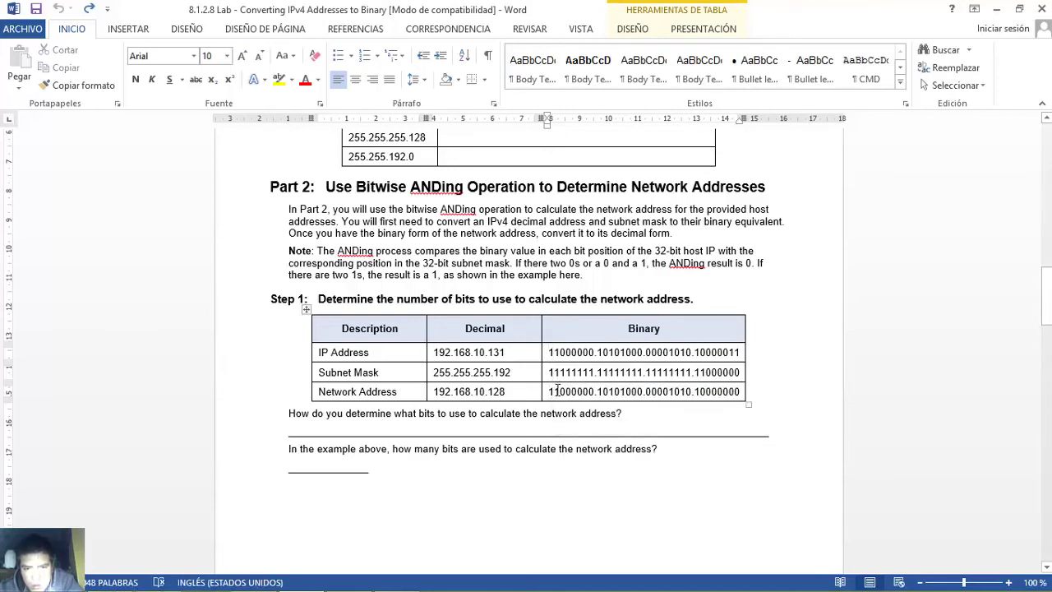
drag(553, 391, 548, 392)
click(567, 391)
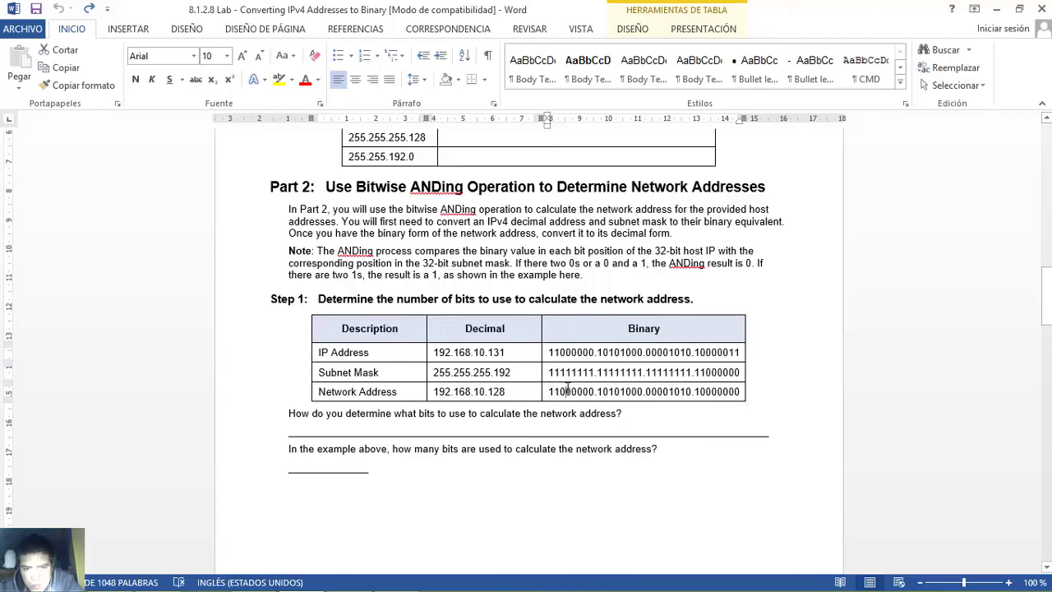
drag(553, 352, 548, 352)
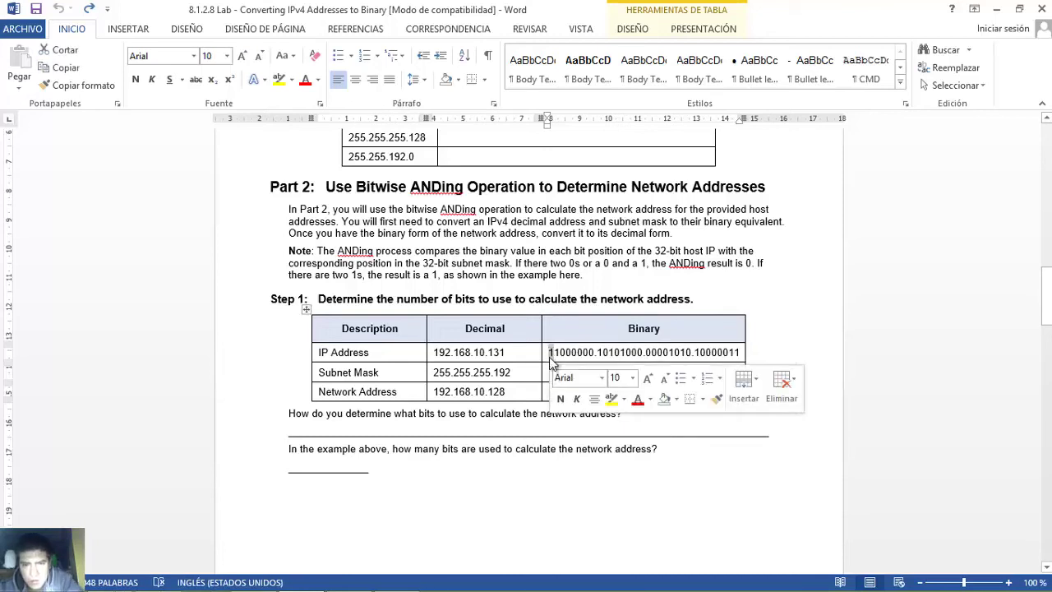
click(541, 373)
click(552, 372)
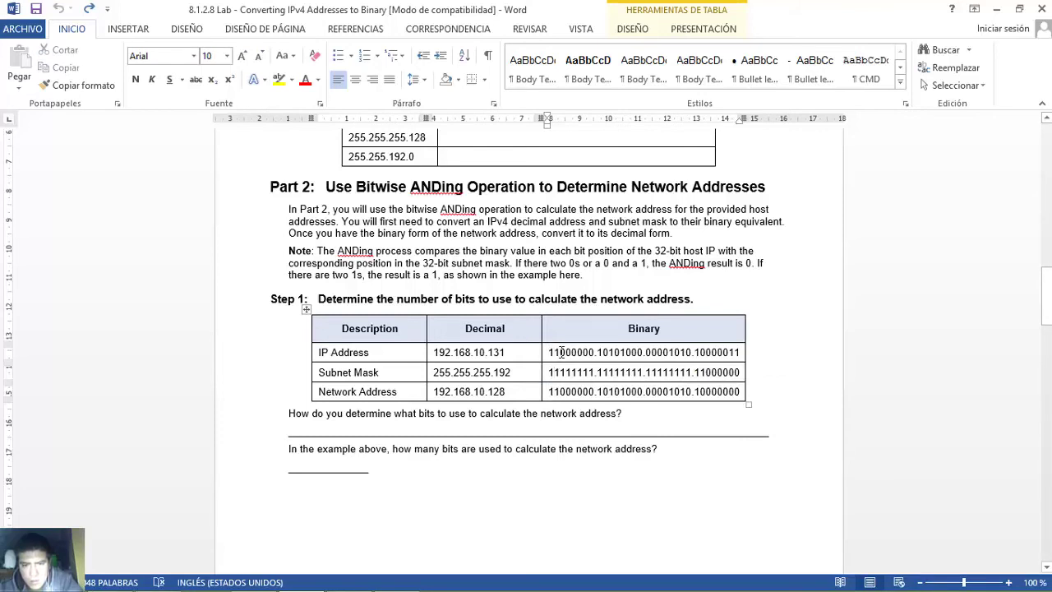
double_click(565, 355)
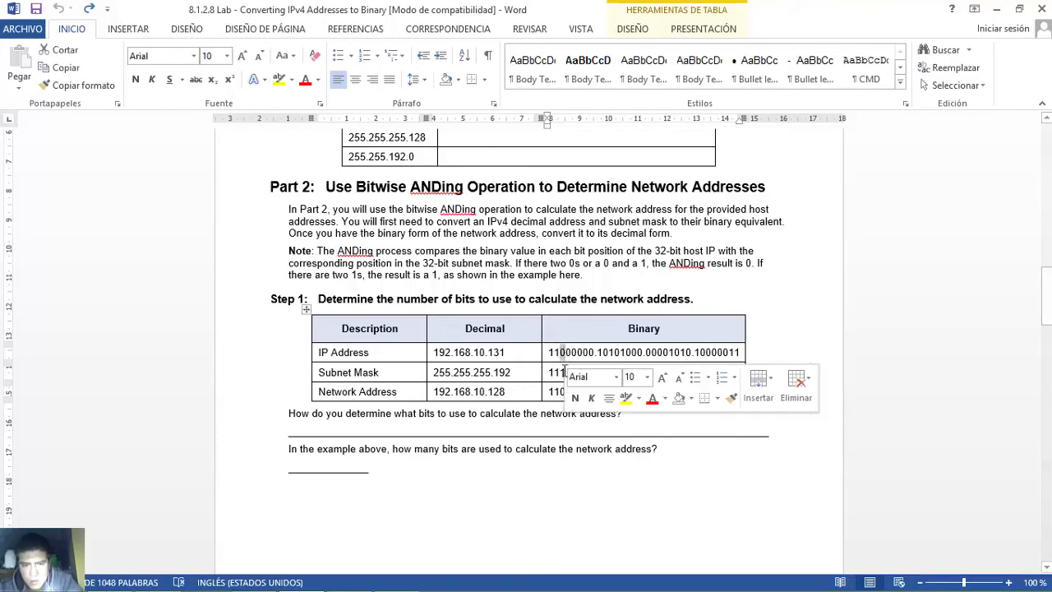
click(562, 372)
double_click(564, 372)
click(562, 392)
double_click(564, 392)
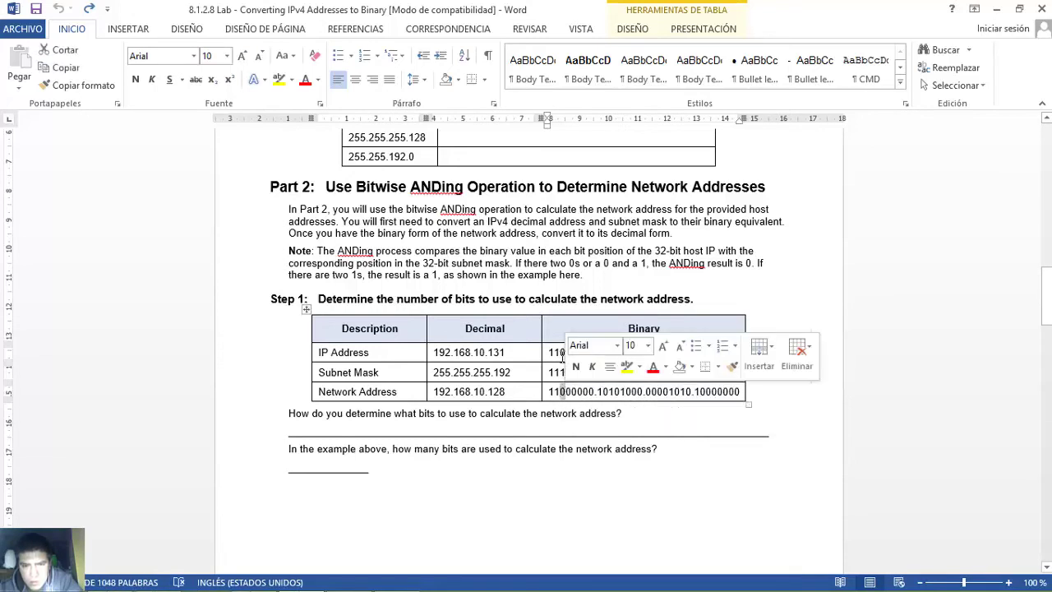
click(560, 352)
double_click(564, 351)
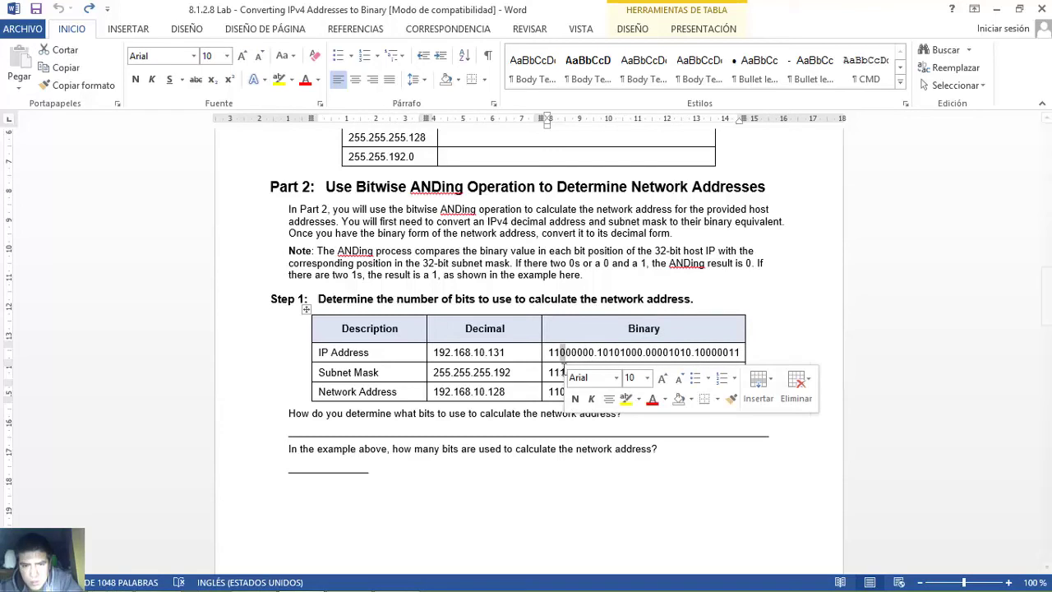
double_click(565, 375)
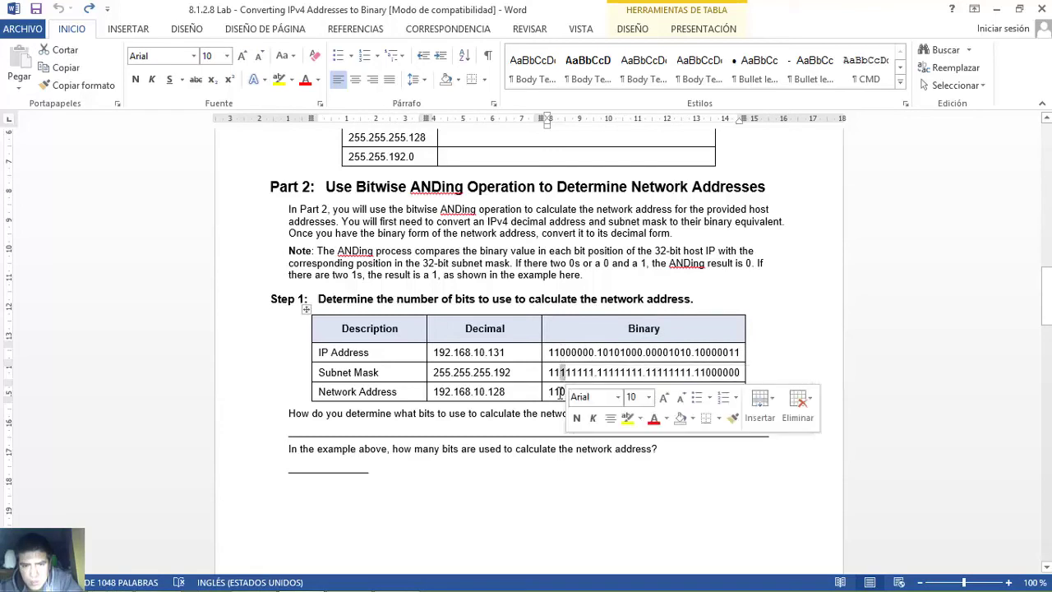
click(561, 392)
double_click(564, 392)
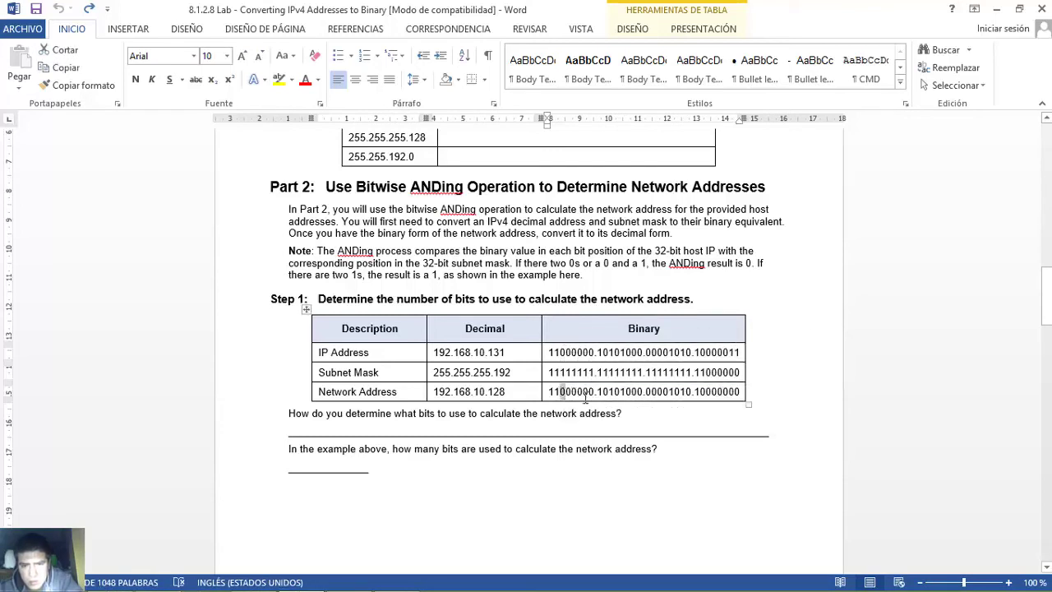
click(583, 395)
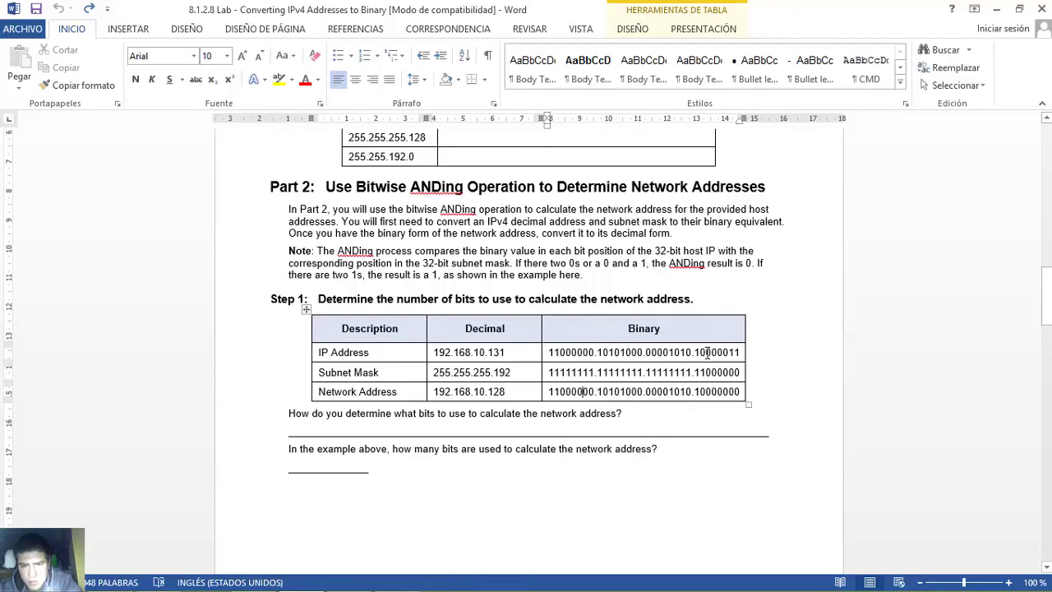
double_click(712, 355)
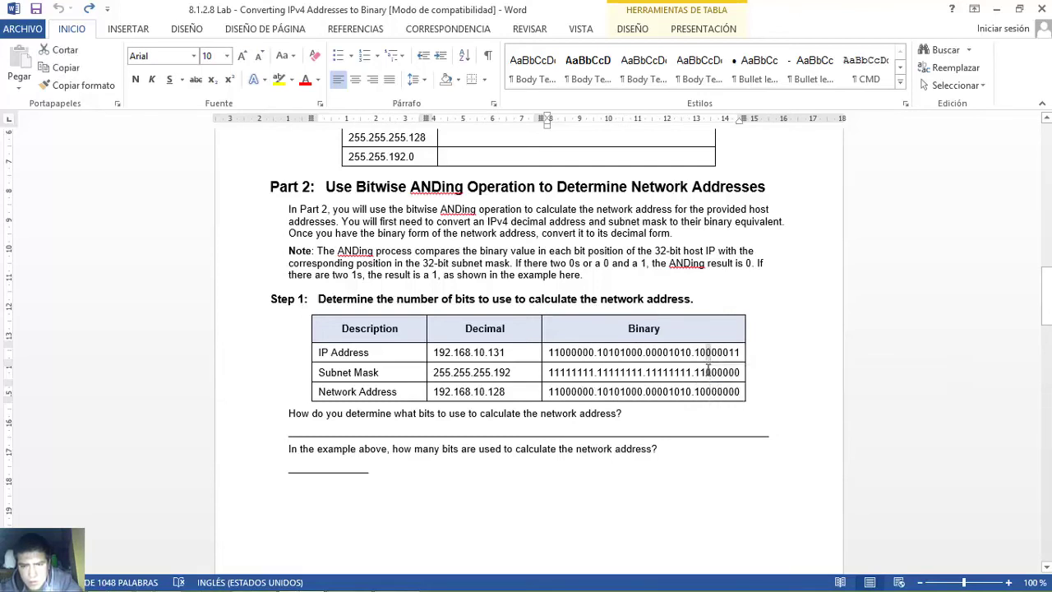
double_click(711, 374)
double_click(708, 392)
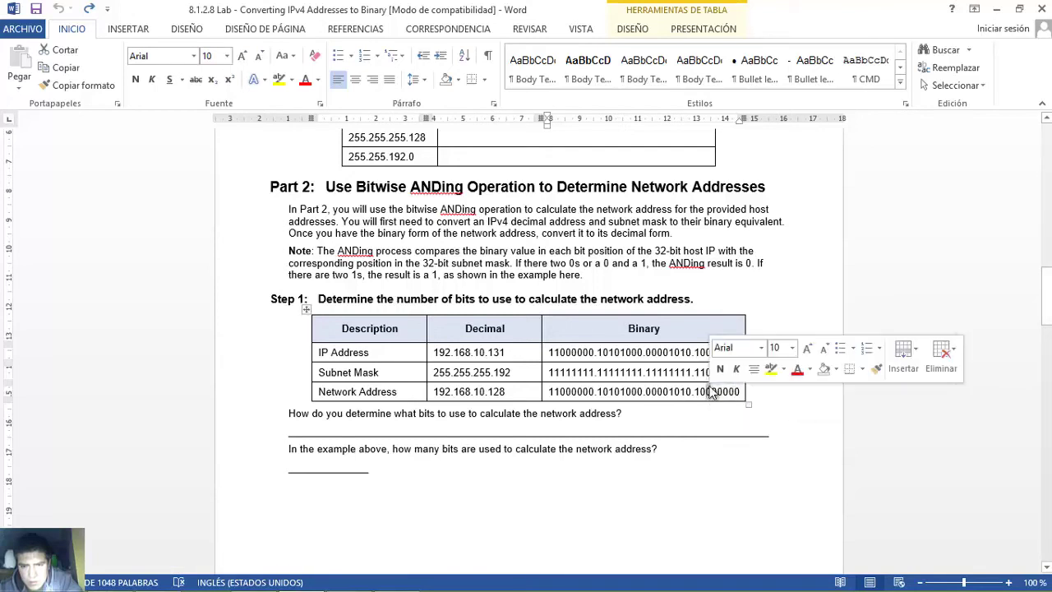
click(707, 355)
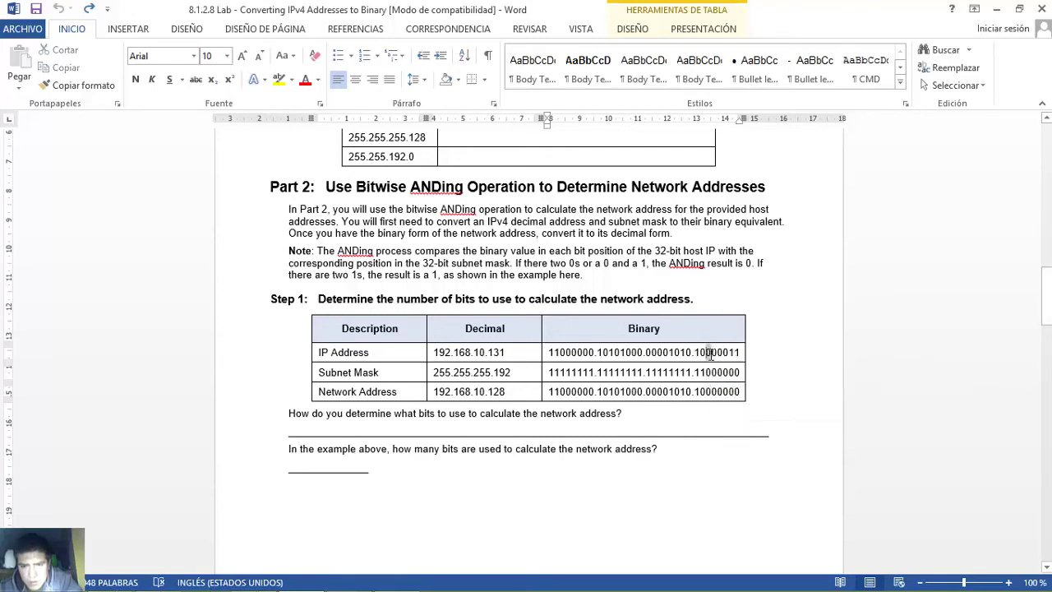
double_click(707, 372)
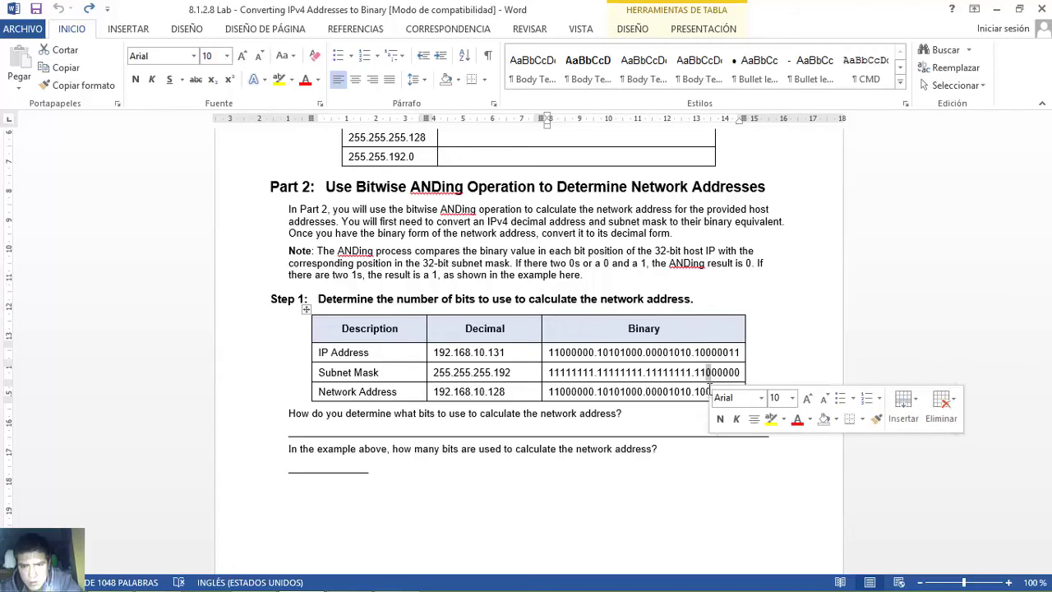
click(708, 393)
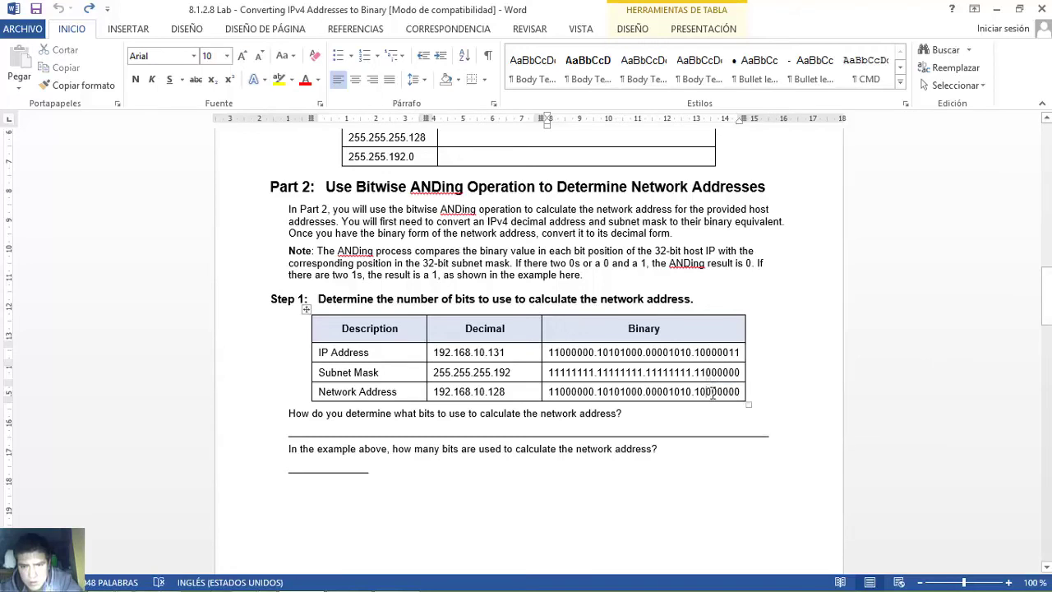
double_click(712, 393)
click(712, 401)
drag(732, 351, 739, 392)
drag(731, 352, 735, 379)
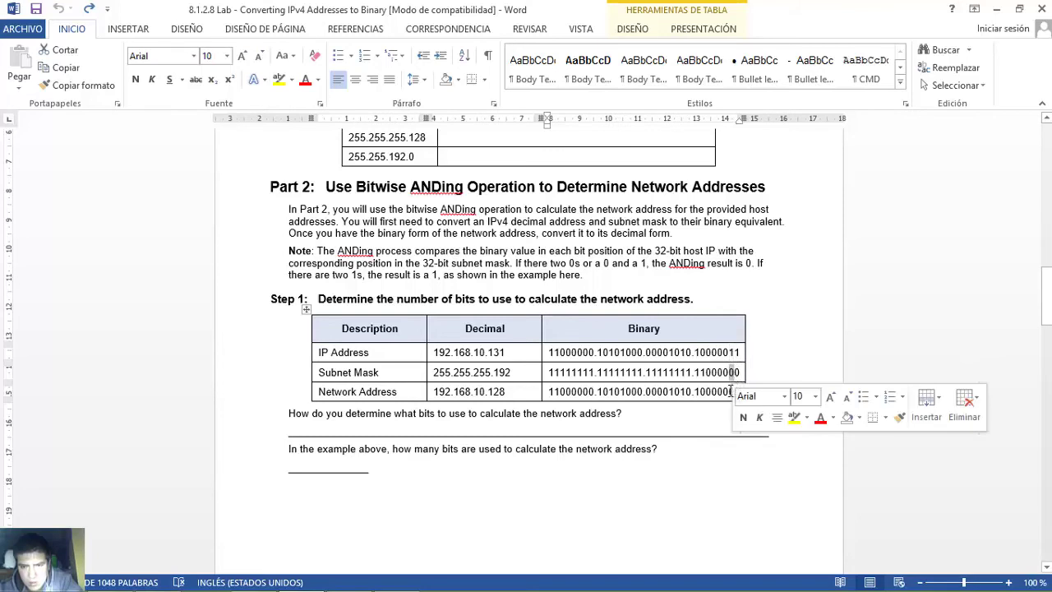
click(735, 392)
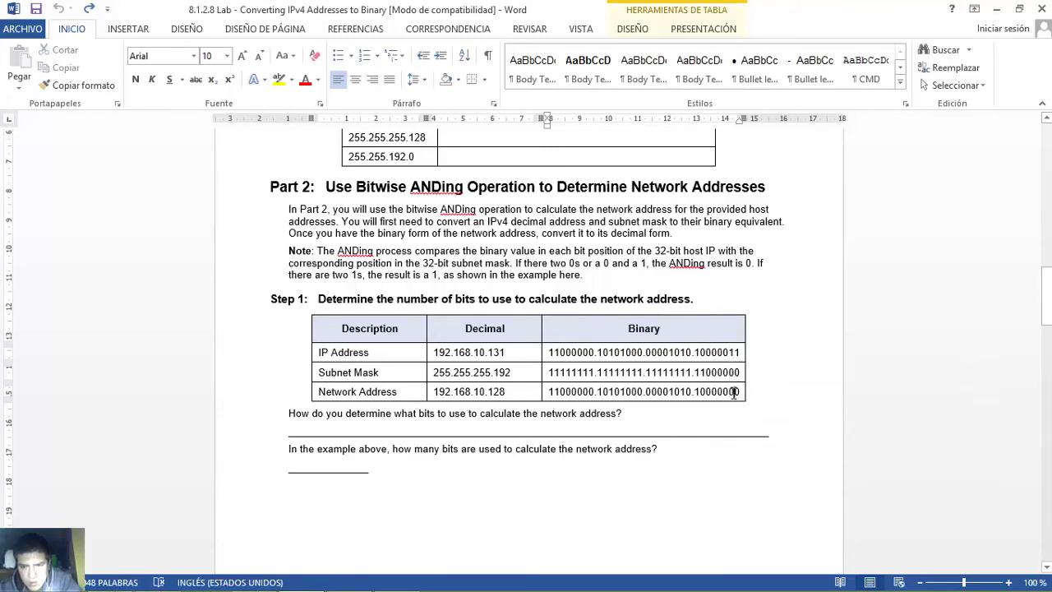
drag(734, 392, 739, 391)
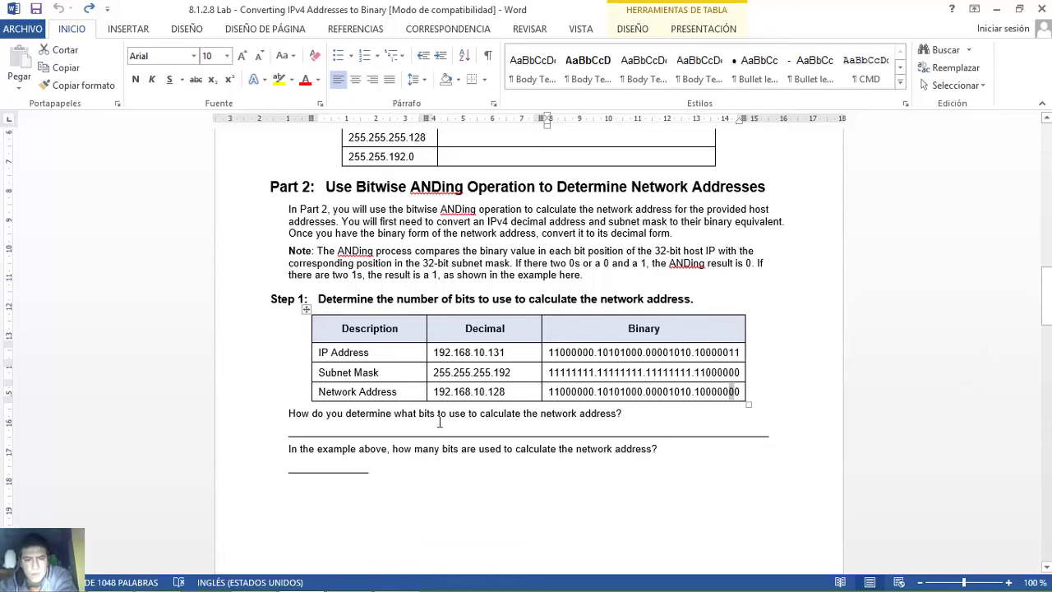
drag(289, 414, 625, 416)
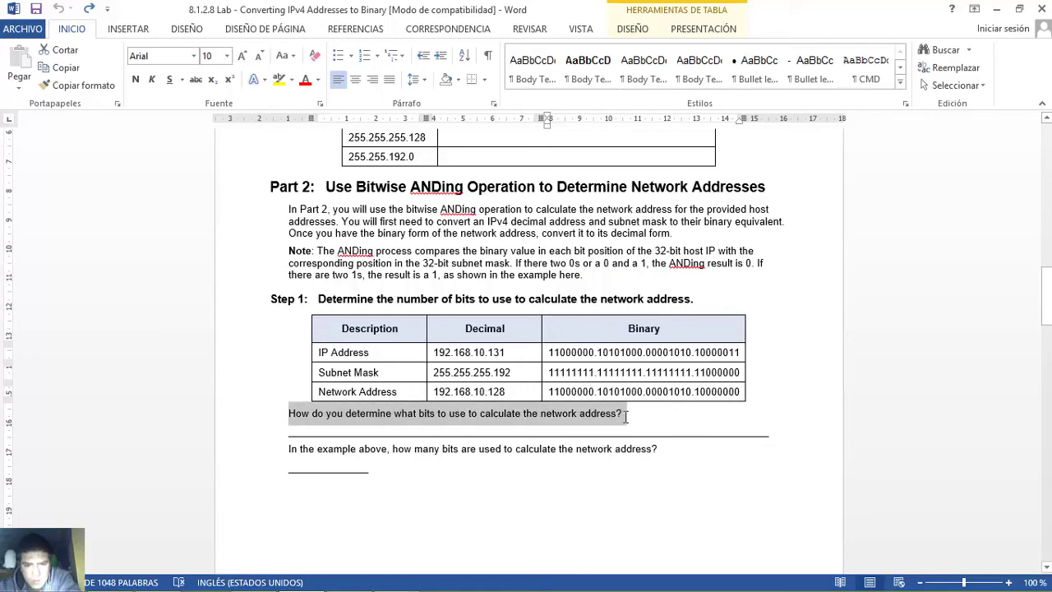
click(289, 419)
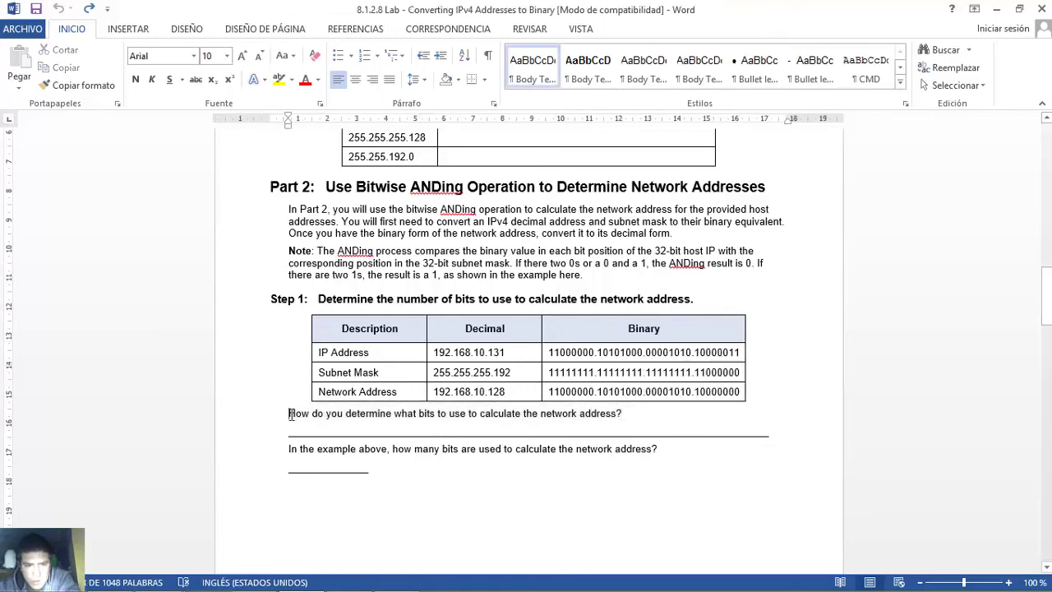
drag(289, 419, 624, 416)
drag(290, 433, 626, 447)
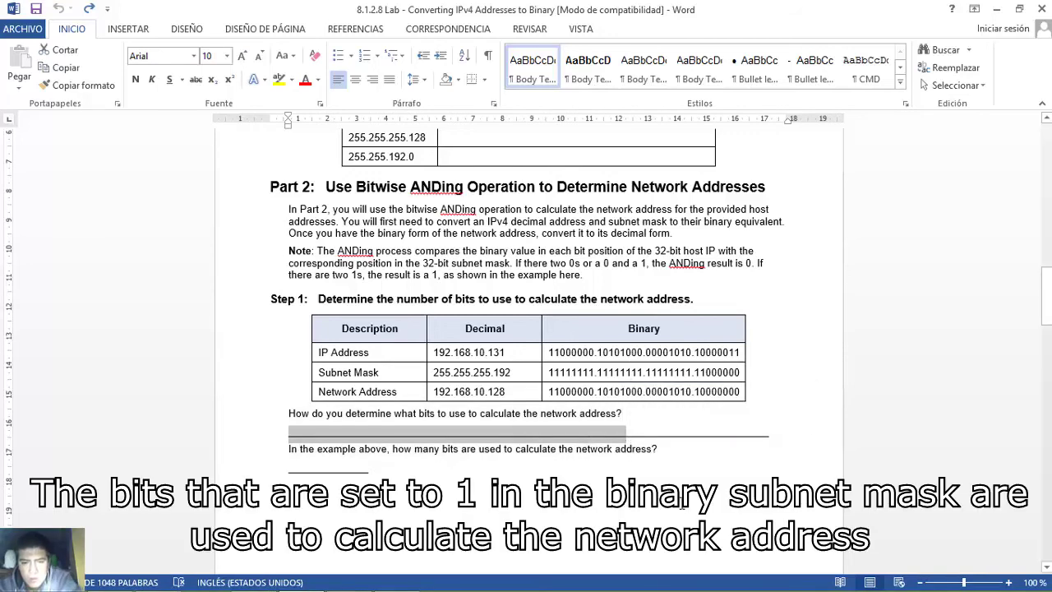
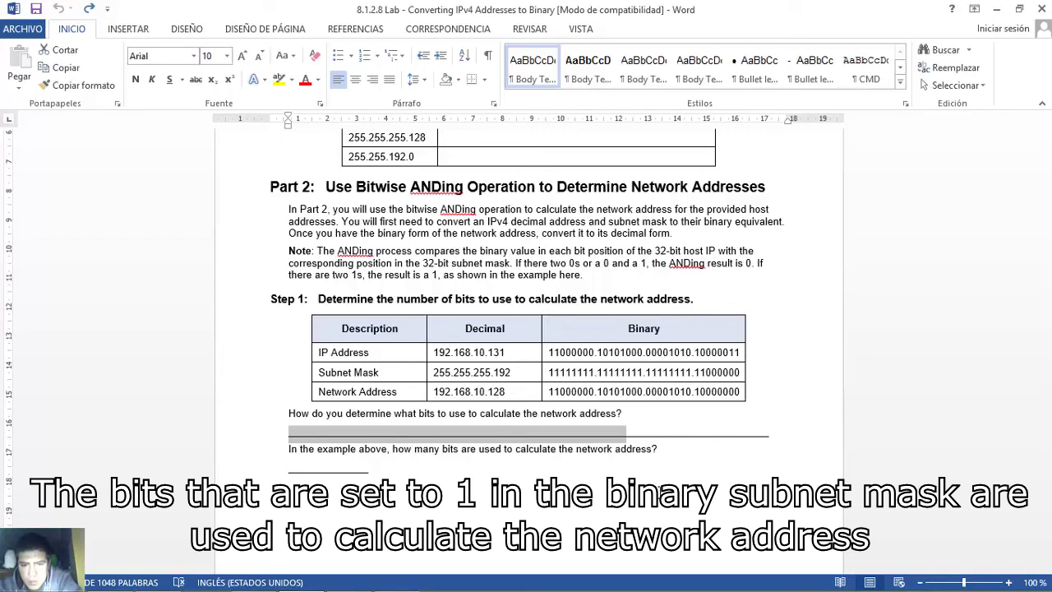
- Review the Step 1 question on how many network bits the binary mask has, then move down
click(315, 456)
drag(289, 450, 658, 451)
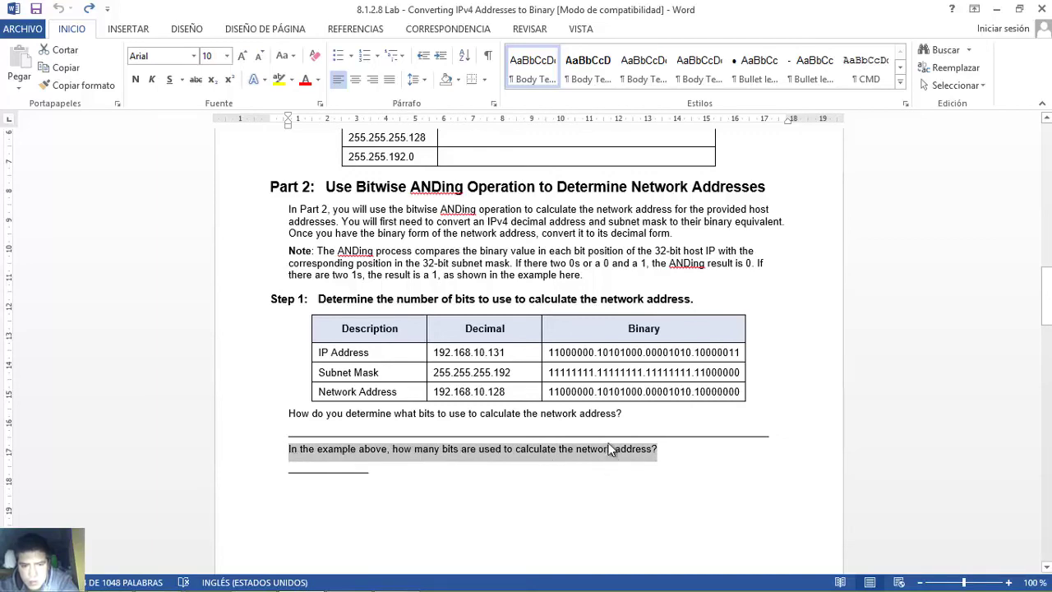
click(542, 376)
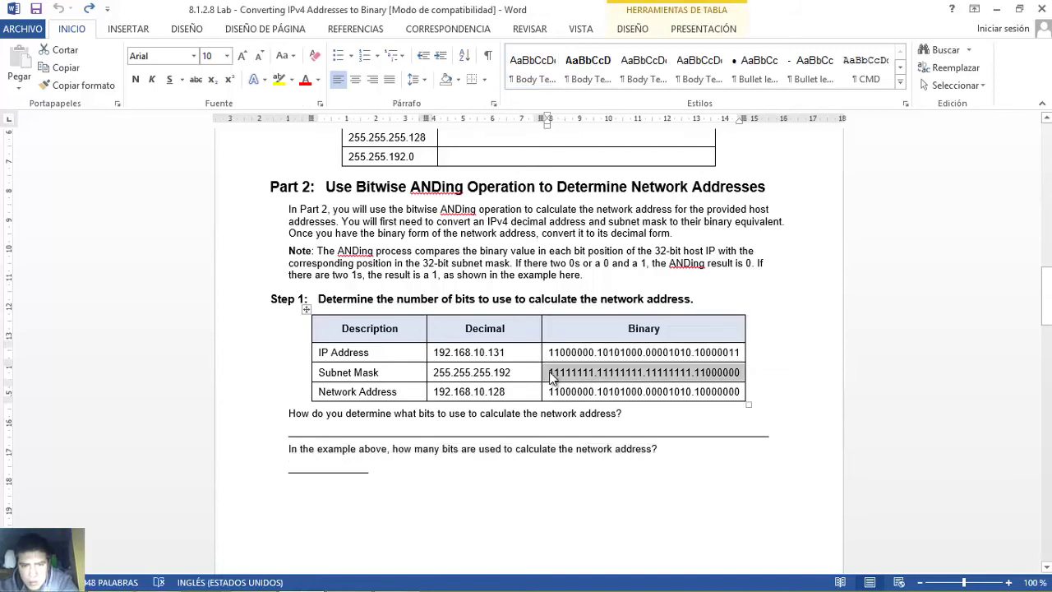
click(545, 372)
drag(549, 372, 708, 372)
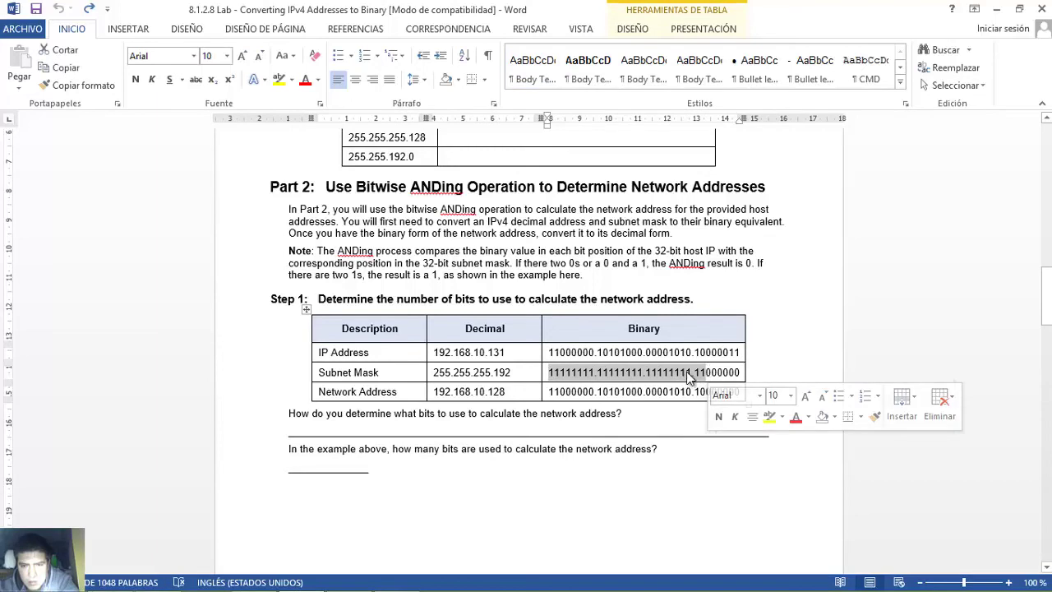
drag(319, 471, 356, 470)
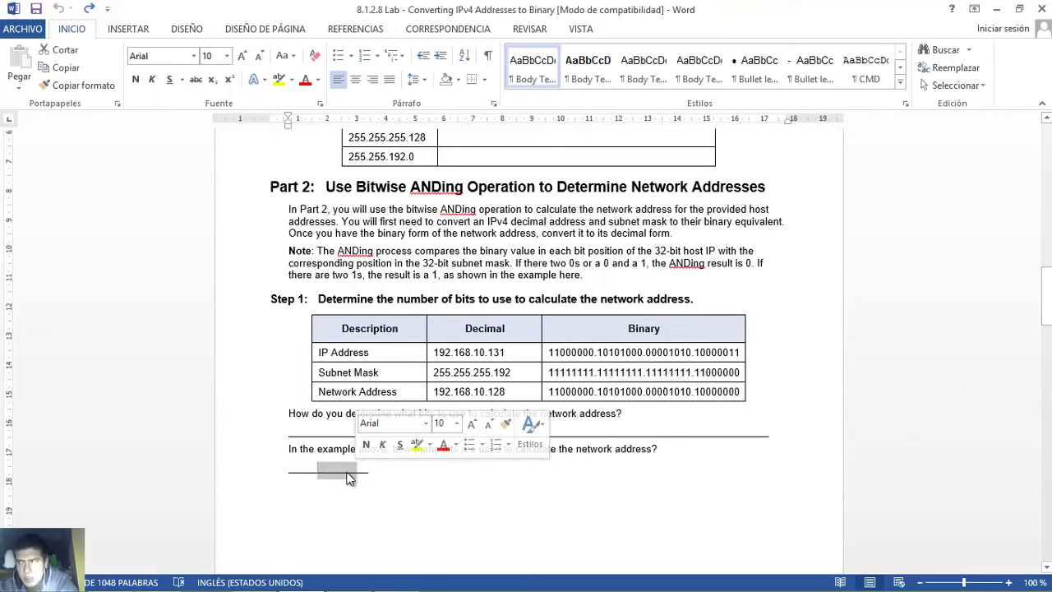
click(372, 470)
key(Down)
key(Down)
key(Down)
key(Down)
key(Down)
key(Down)
key(Down)
key(Down)
key(Down)
key(Down)
key(Down)
key(Down)
key(Down)
key(Down)
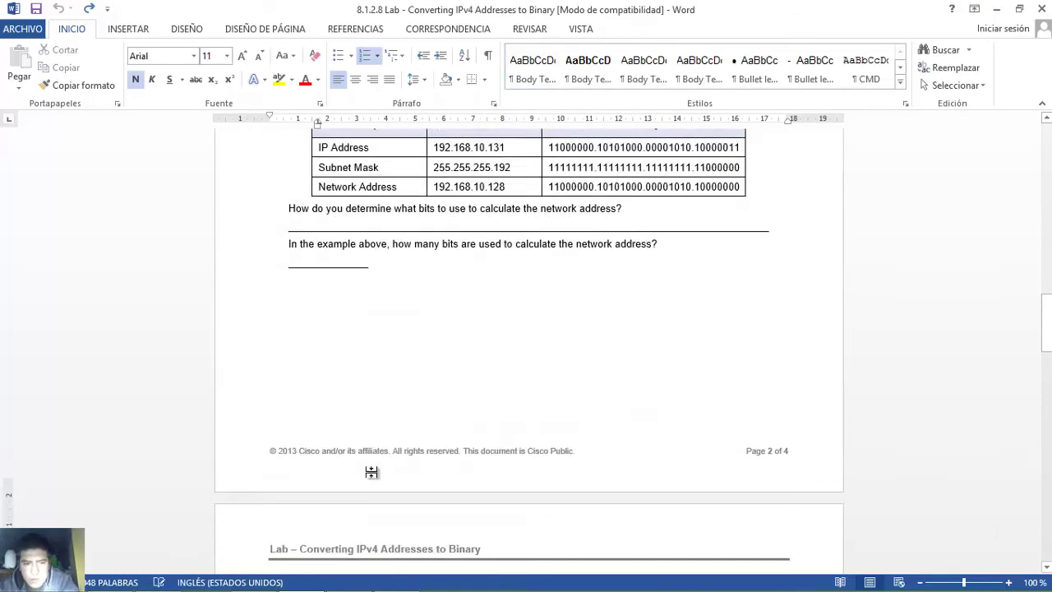
- Move down to the Step 2 ANDing heading
key(Down)
key(Down)
key(Down)
key(Down)
key(Down)
key(Down)
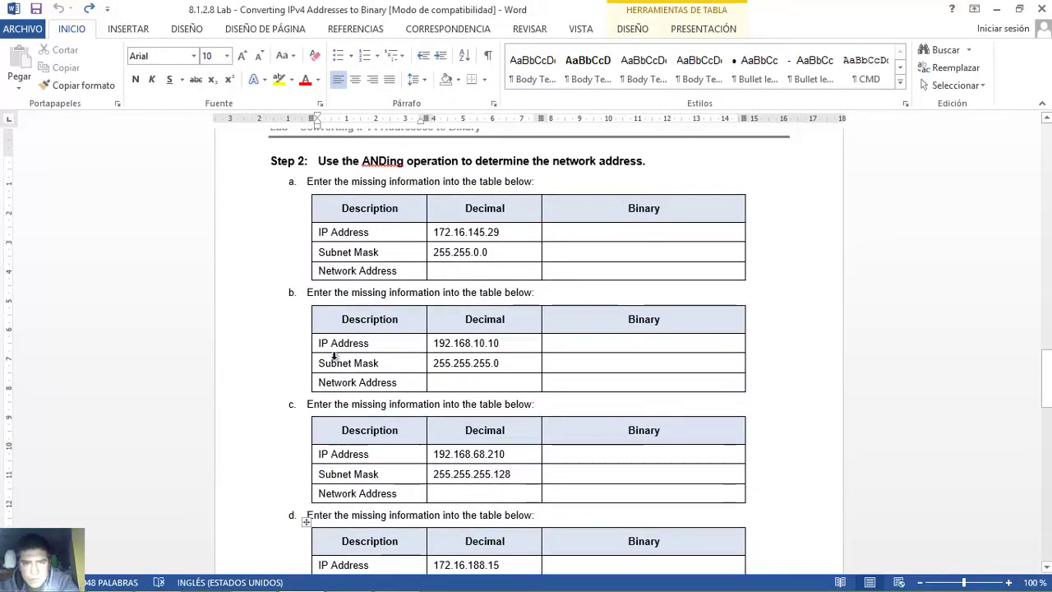
drag(320, 161, 631, 161)
drag(576, 164, 658, 165)
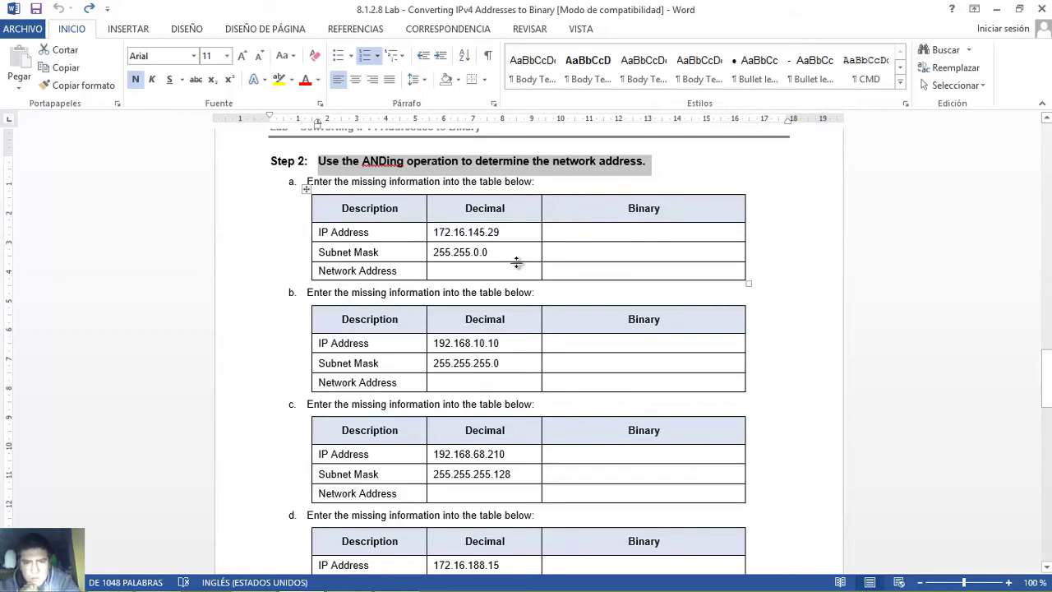
- Compare table a's first octets: mask 255 against IP address 172
click(516, 263)
triple_click(437, 256)
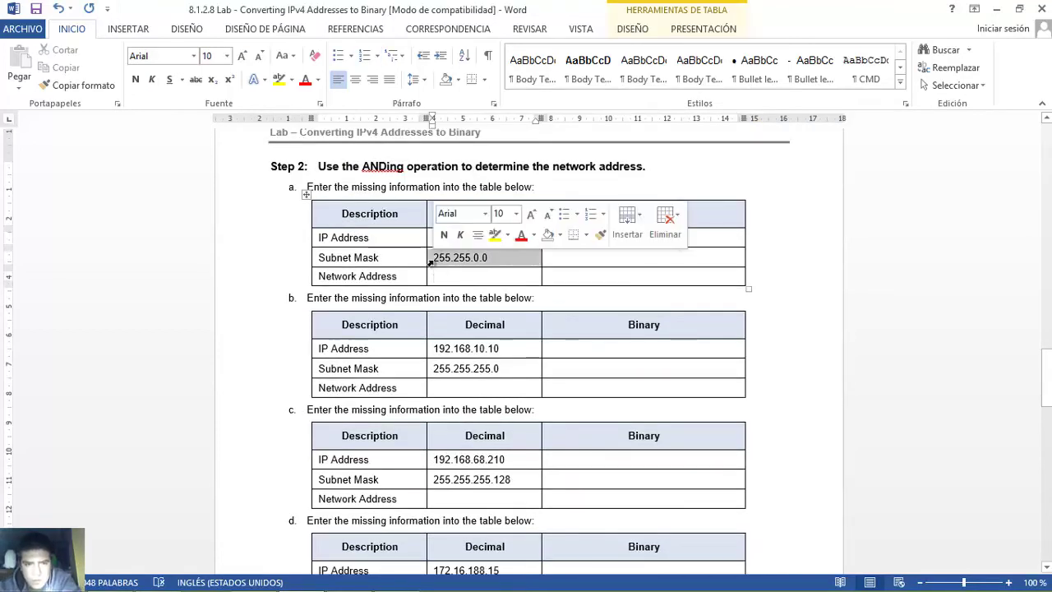
click(433, 258)
drag(433, 257, 450, 258)
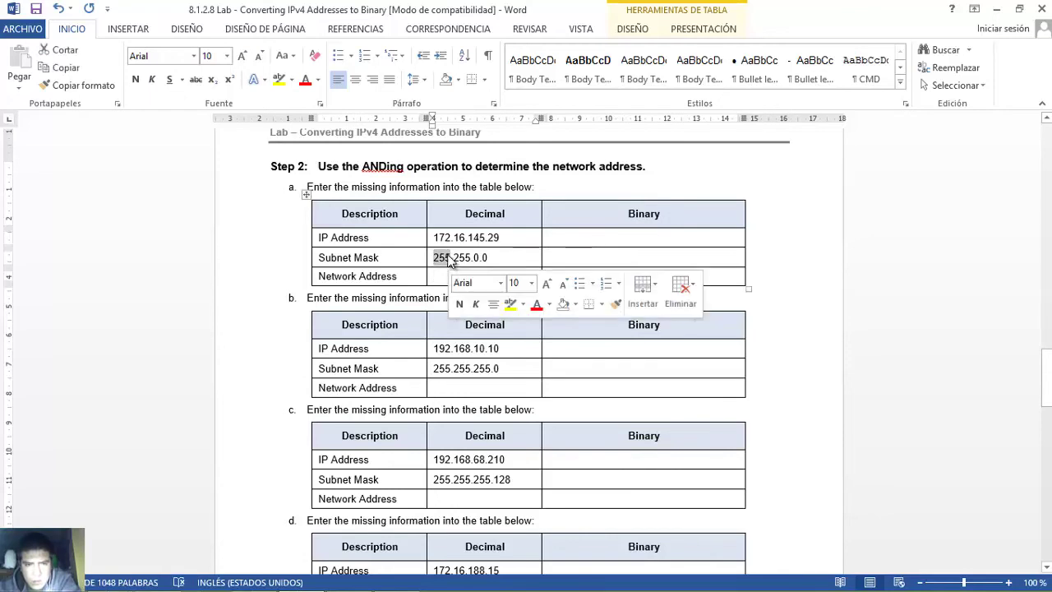
drag(435, 237, 448, 239)
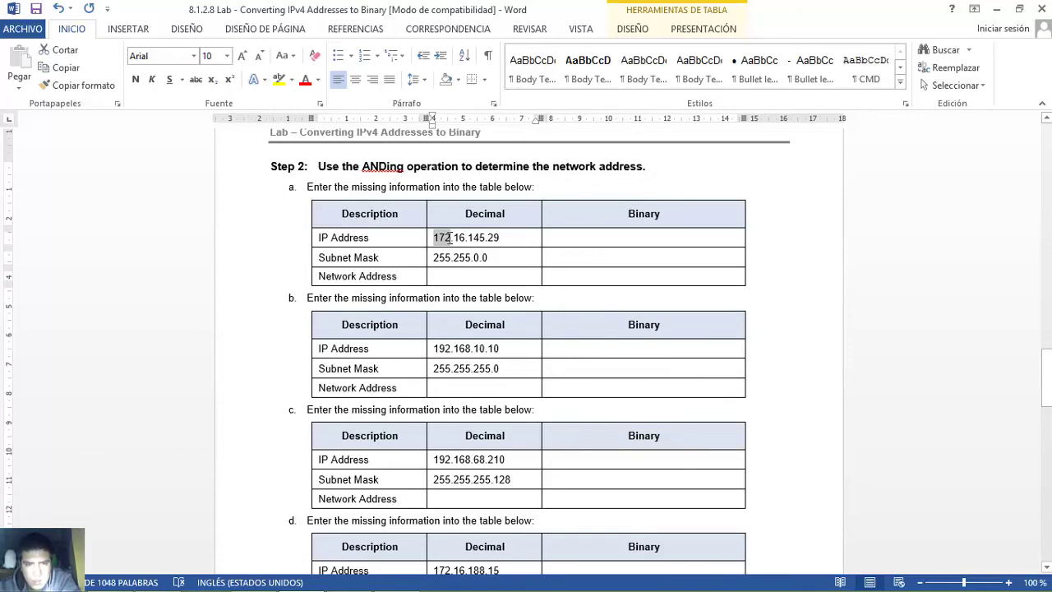
click(440, 257)
click(431, 258)
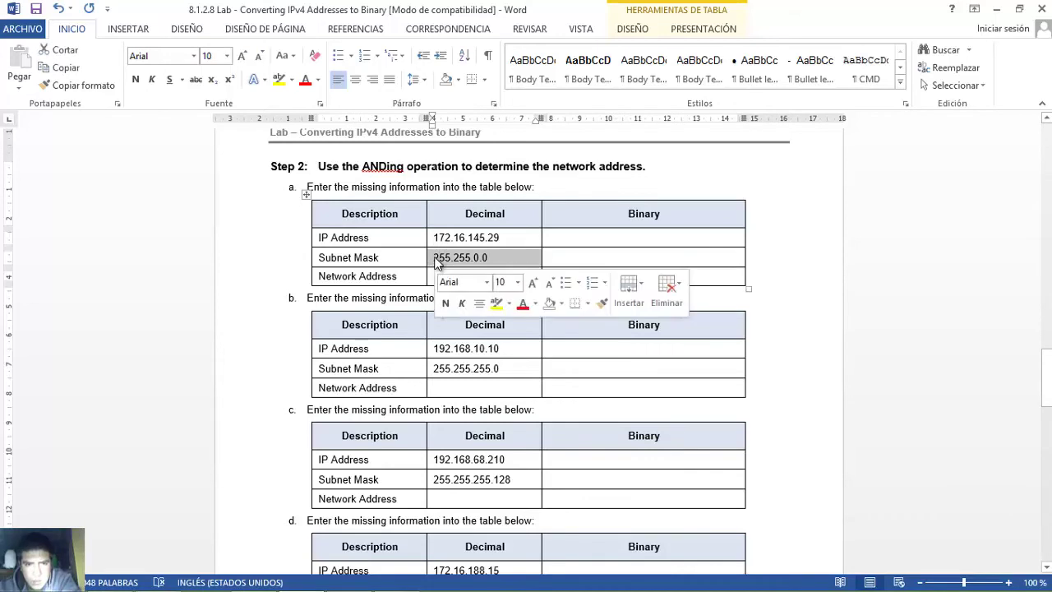
click(434, 257)
drag(438, 257, 450, 261)
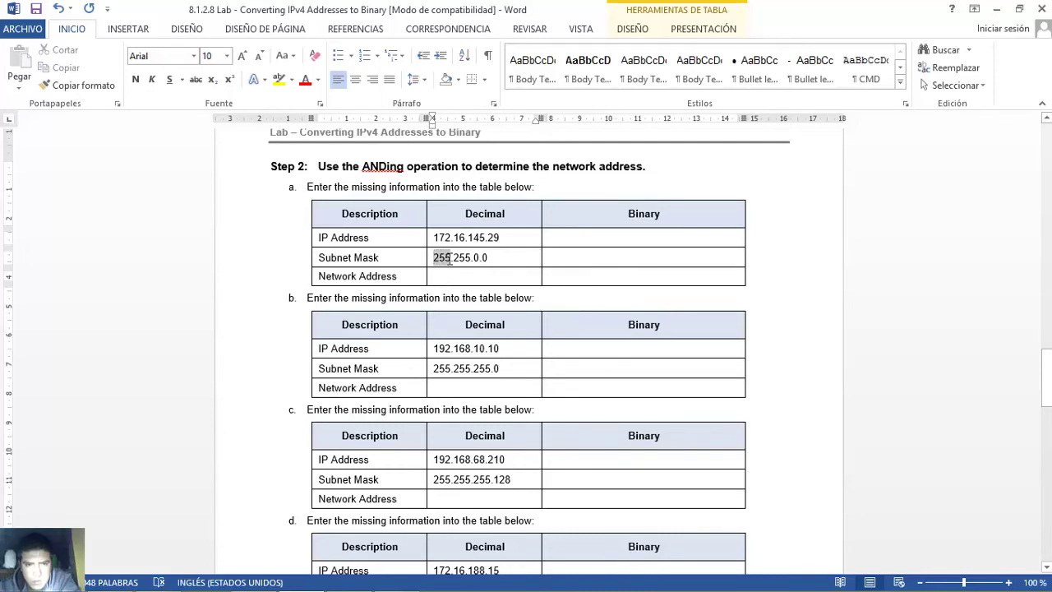
drag(433, 237, 448, 238)
key(ctrl+c)
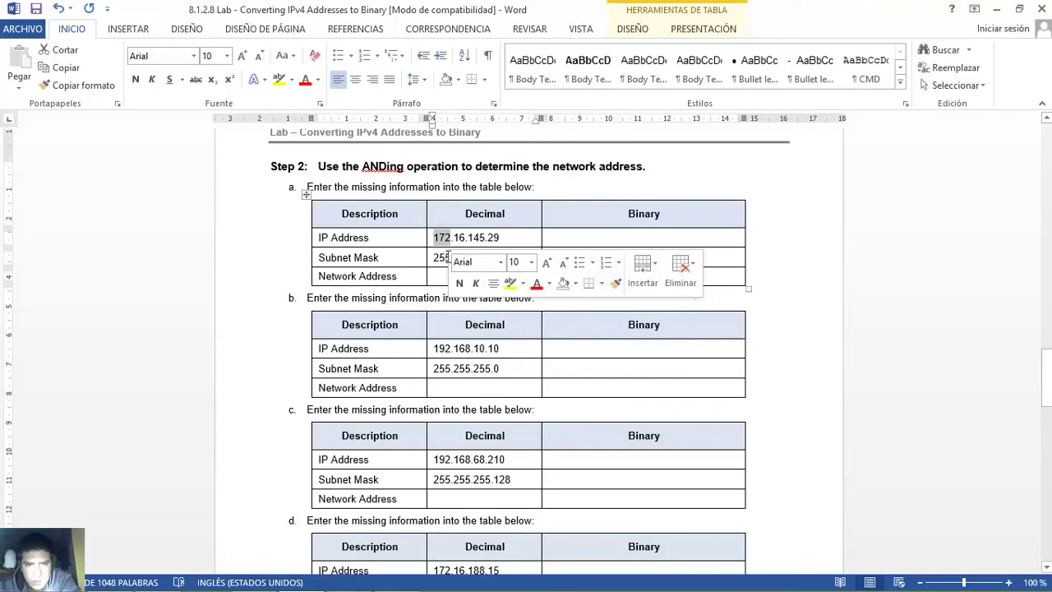
- Start table a's Network Address as 172.16. from the IP octets under the 255 mask octets
click(442, 277)
key(ctrl+v)
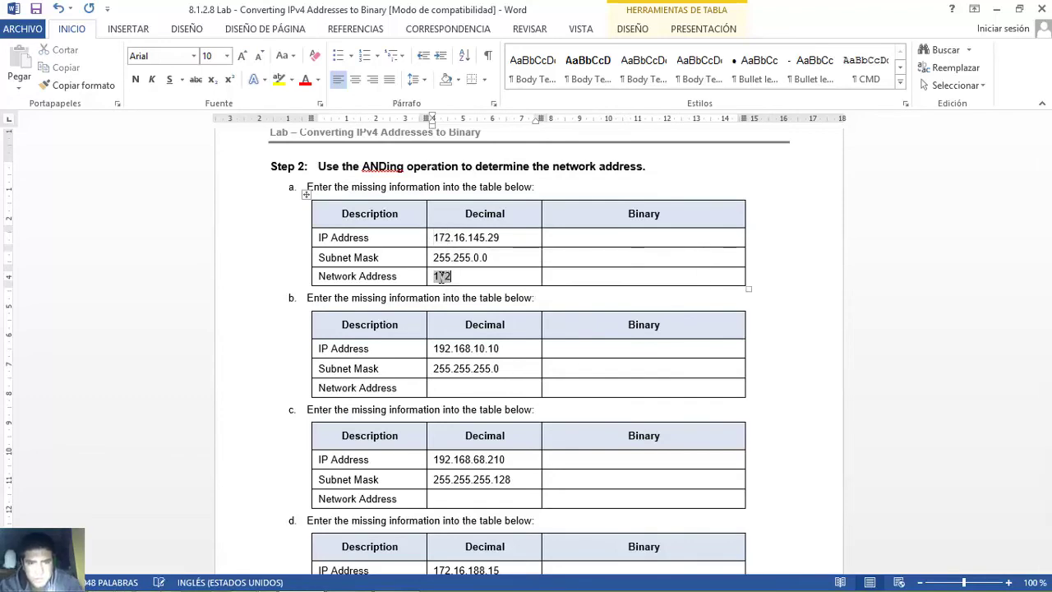
drag(453, 258, 465, 240)
click(456, 256)
click(463, 276)
text(16)
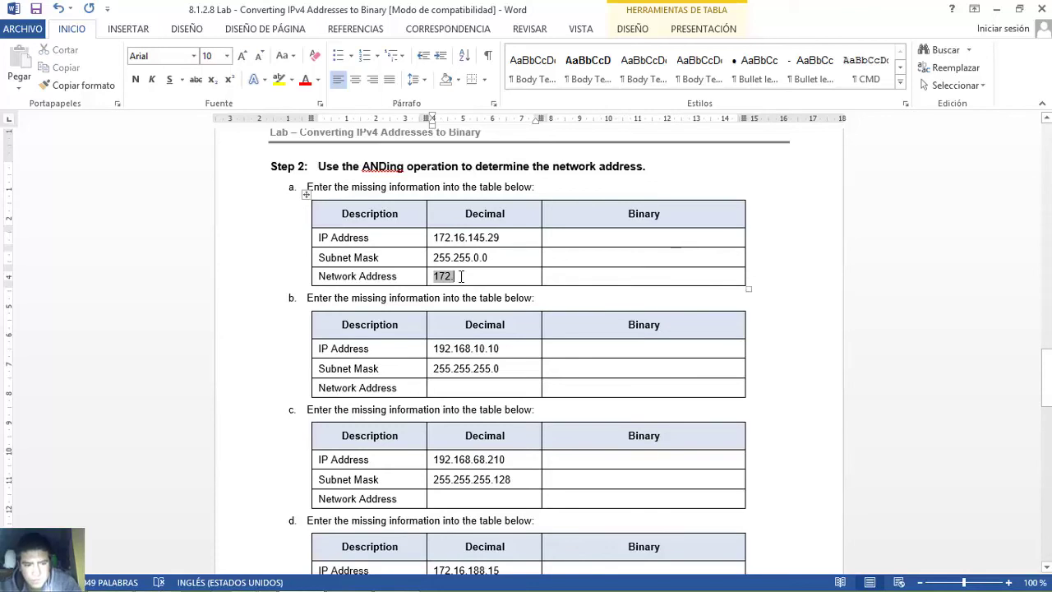
text(.)
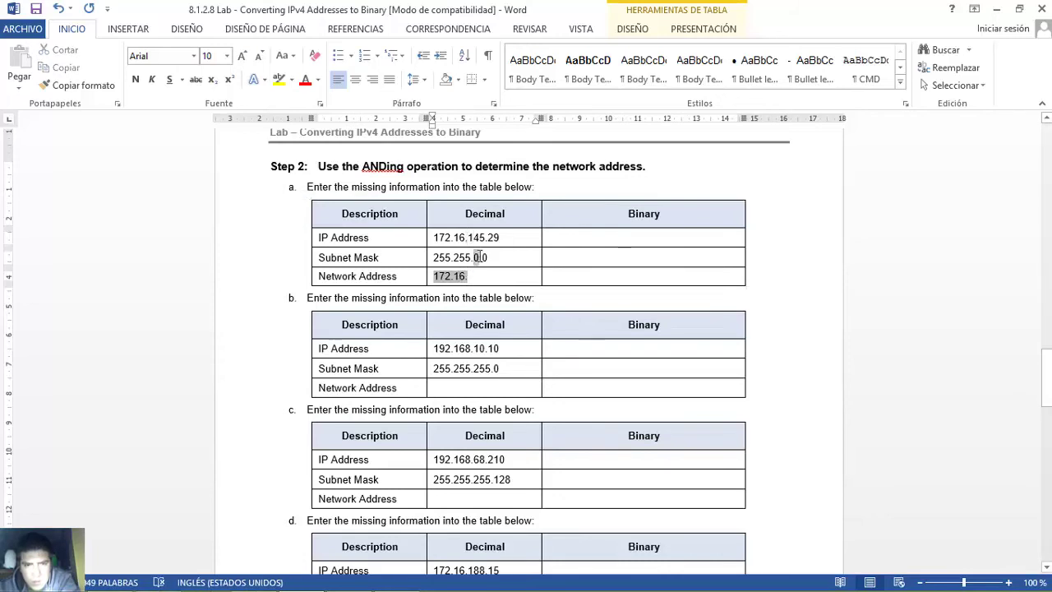
double_click(475, 274)
click(474, 278)
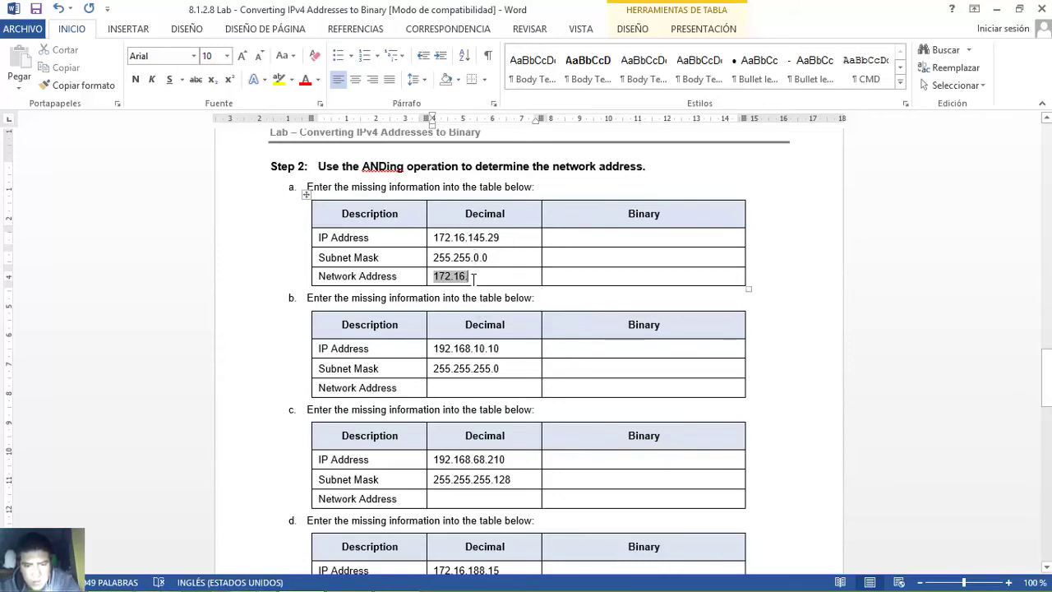
- Finish table a's Network Address as 172.16.0.0 to match the mask's zero octets
text(0.)
drag(482, 257, 486, 258)
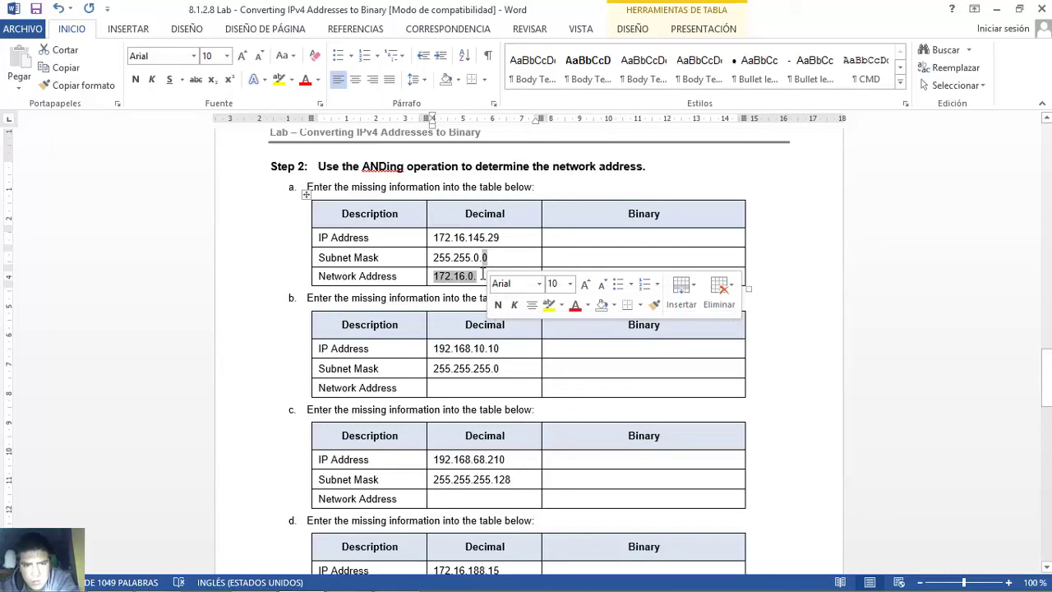
click(482, 276)
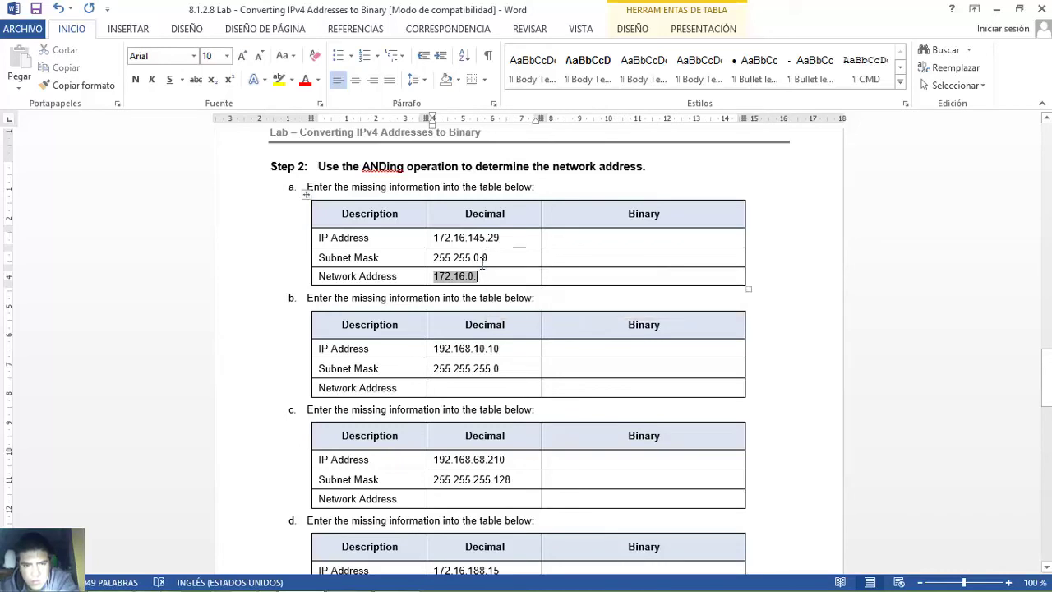
drag(481, 258, 488, 259)
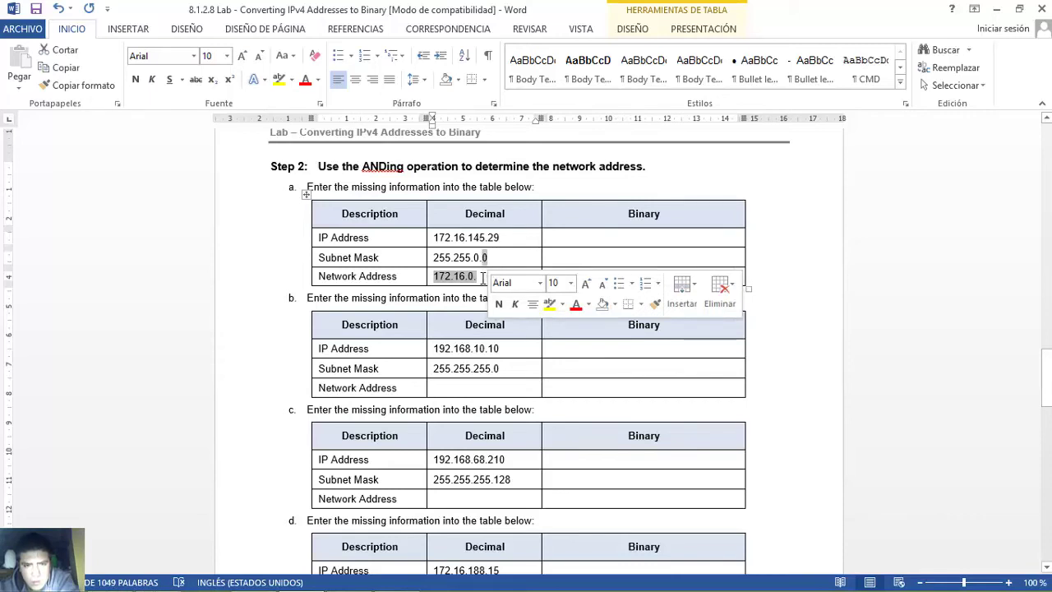
click(481, 276)
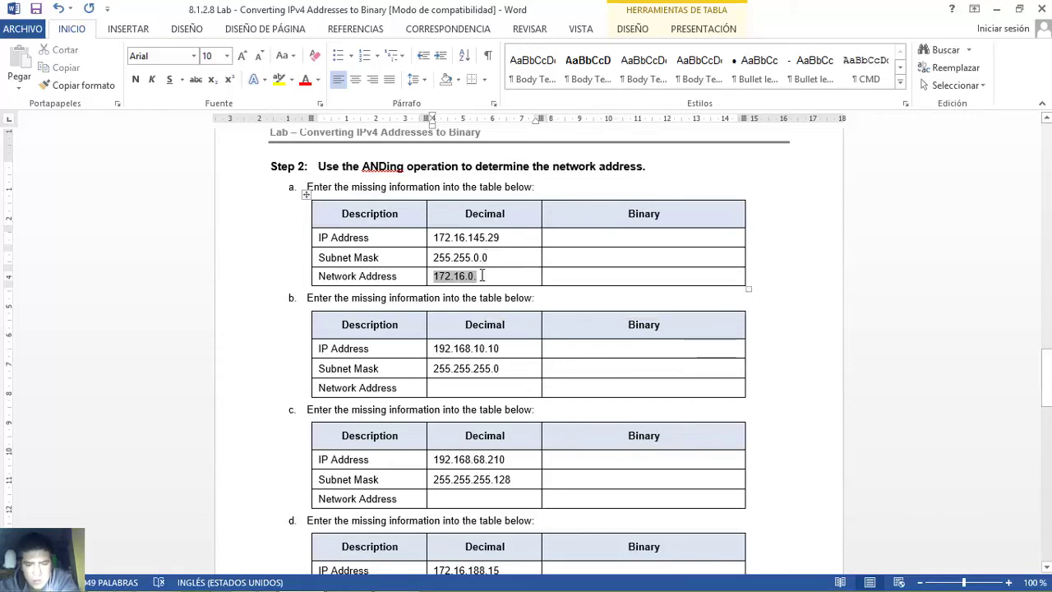
text(.0)
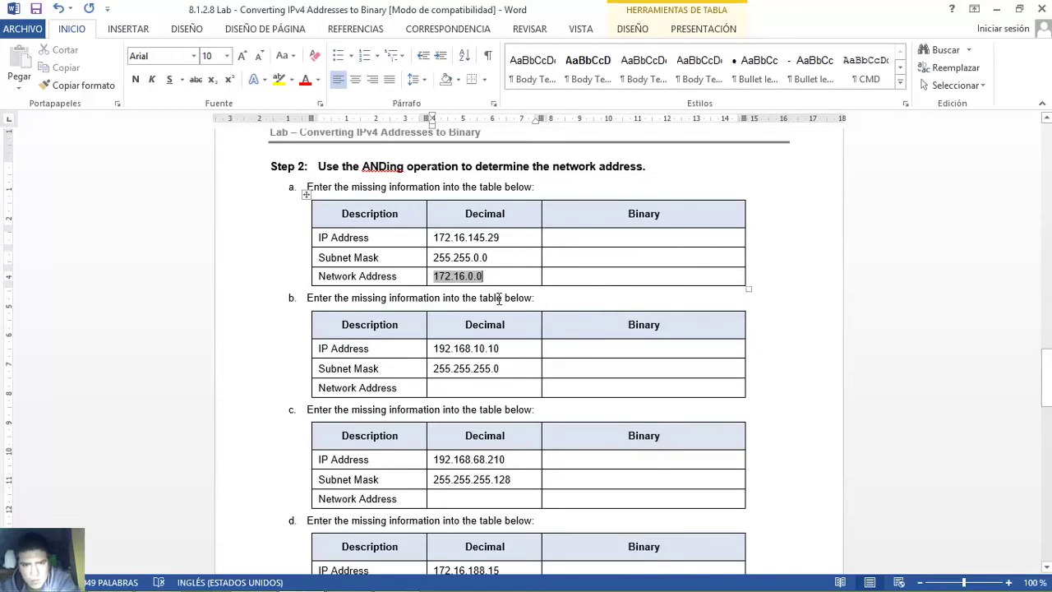
double_click(434, 368)
click(434, 368)
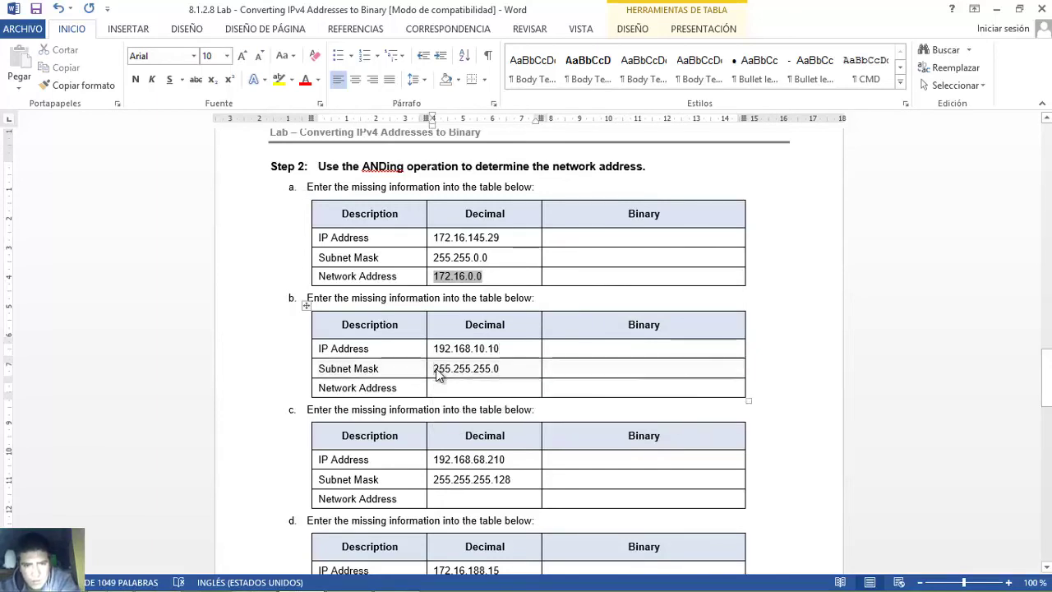
- Match table b's mask 255.255.255.0 to the IP and enter 192.168.10. as its network address
drag(435, 368, 448, 350)
click(435, 370)
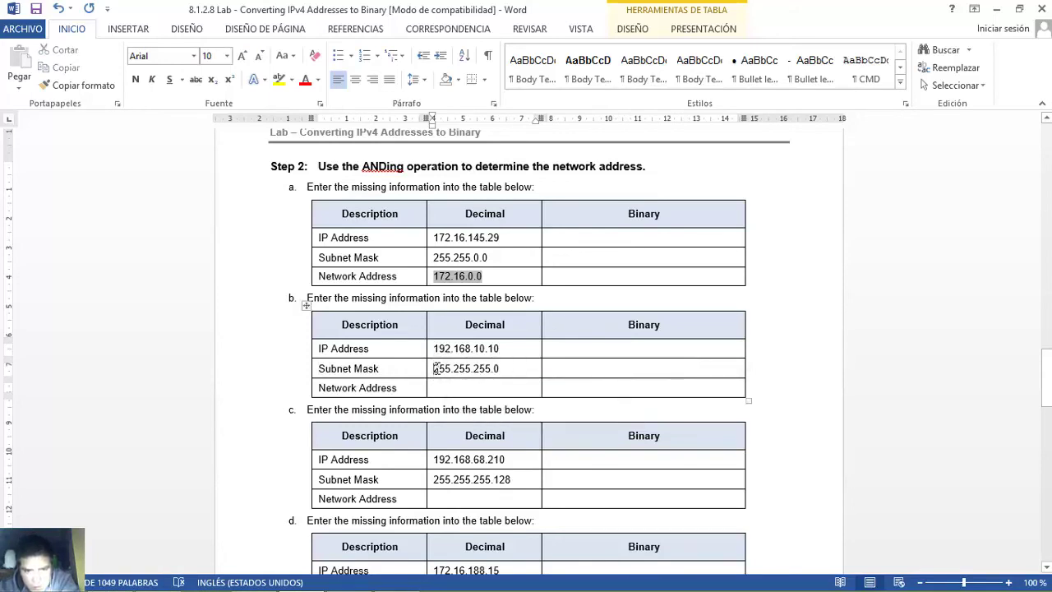
click(434, 369)
click(436, 372)
drag(435, 372, 494, 369)
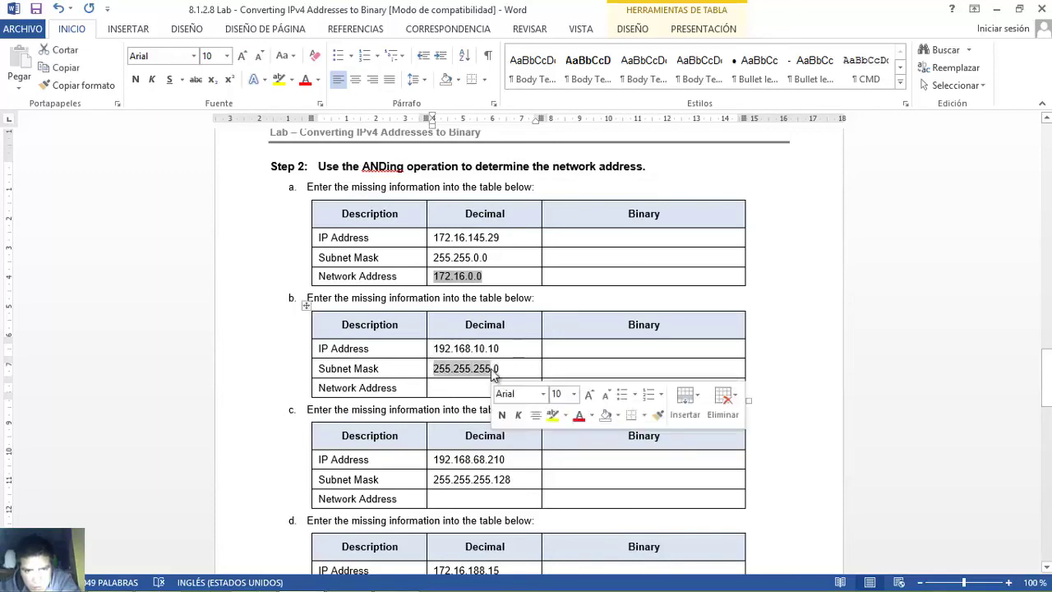
click(436, 348)
drag(437, 348, 484, 362)
click(449, 390)
text(1)
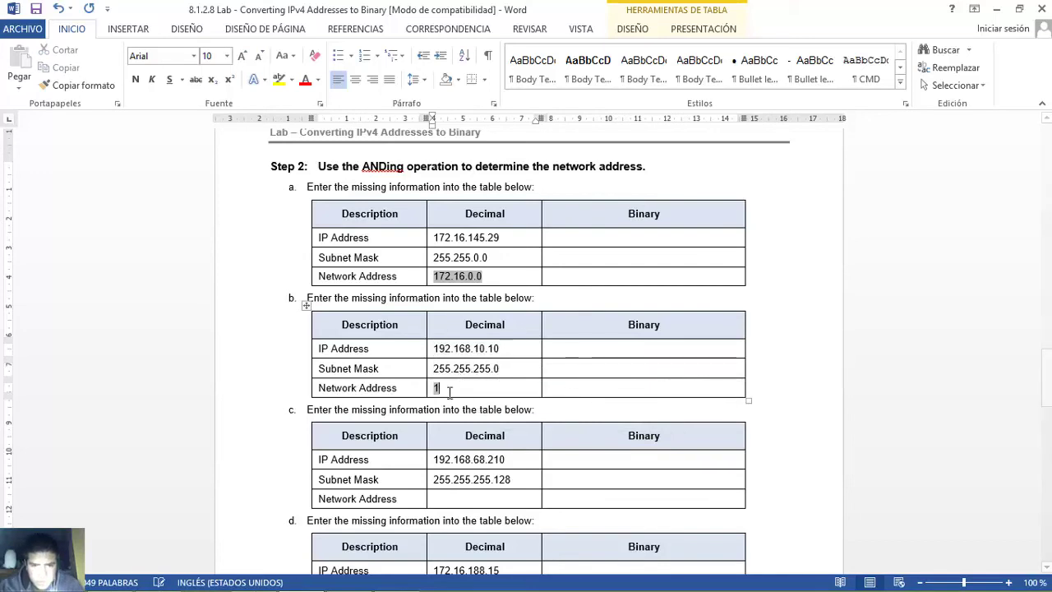
text(92.168.10.)
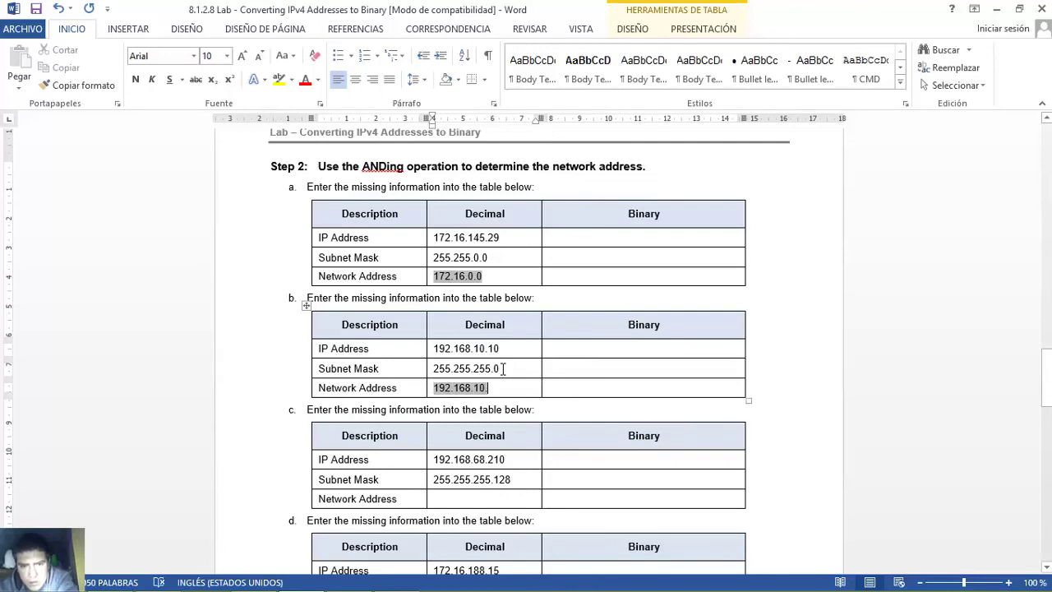
- Add the final .0 to table b's network address, giving 192.168.10.0
drag(500, 368, 495, 366)
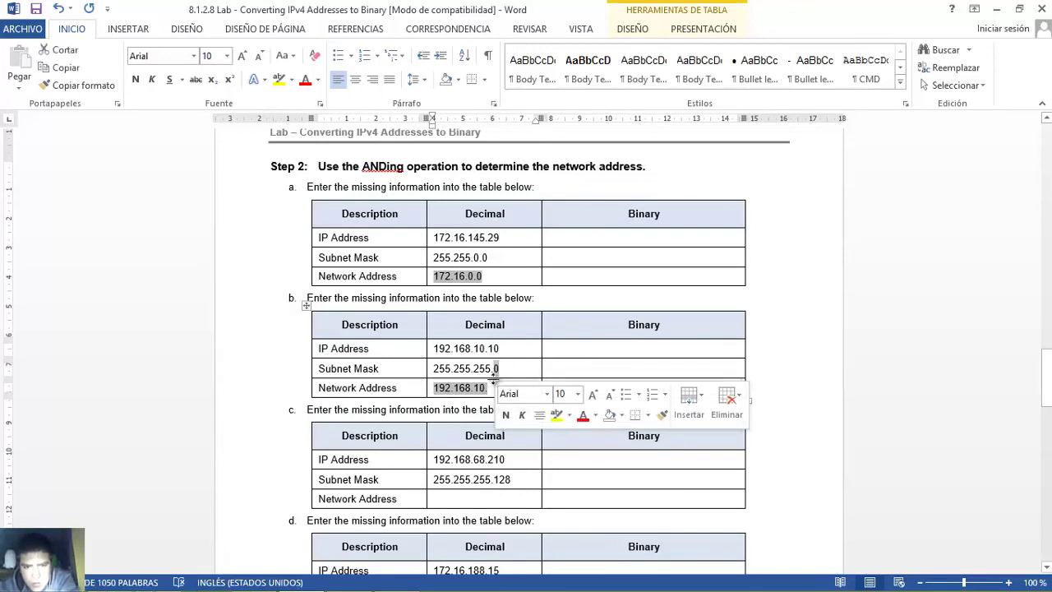
click(491, 388)
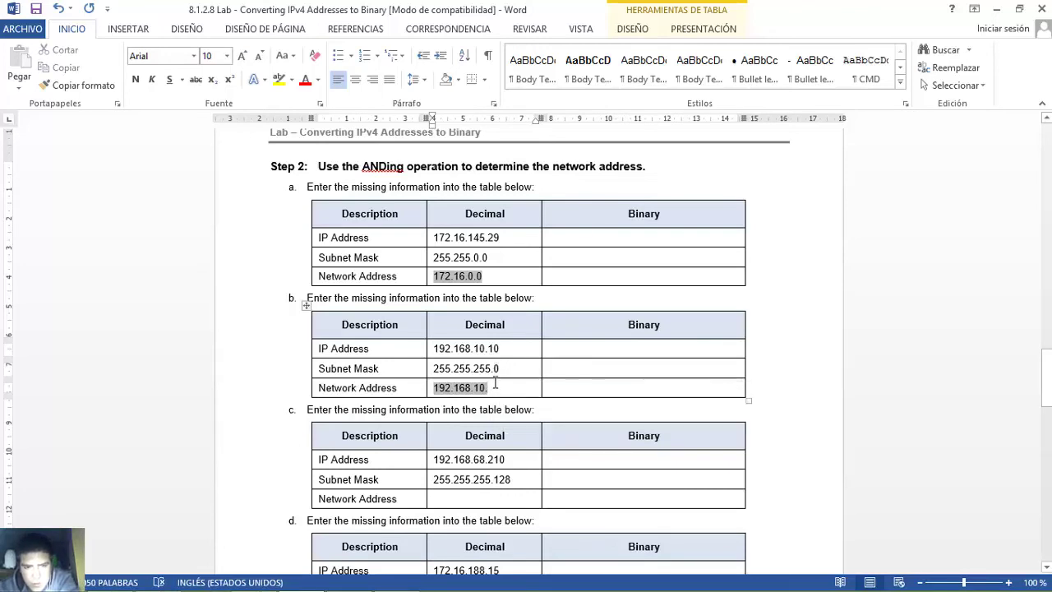
drag(498, 368, 493, 368)
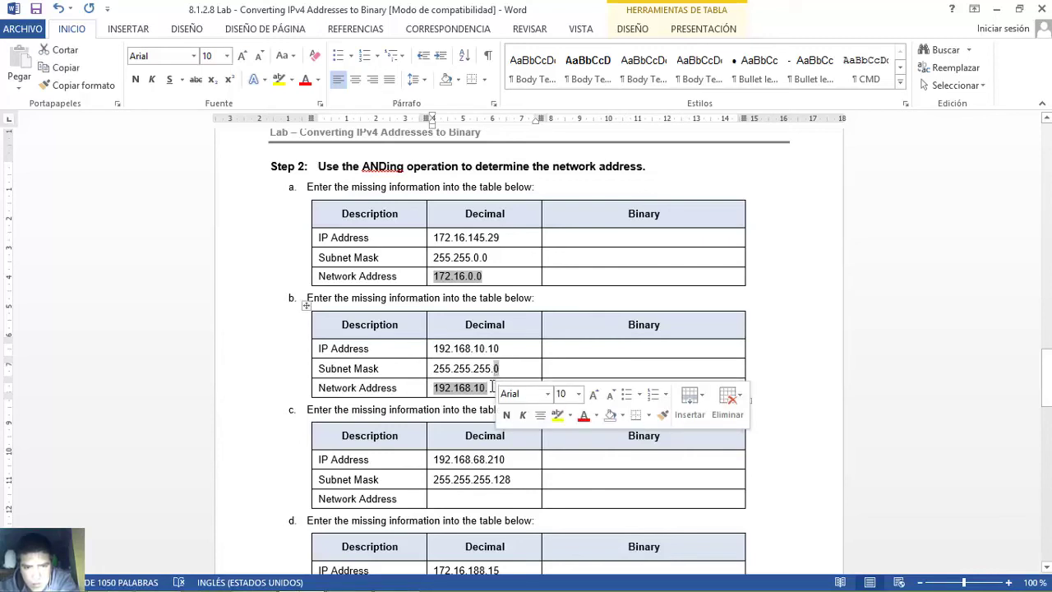
click(488, 387)
text(.0)
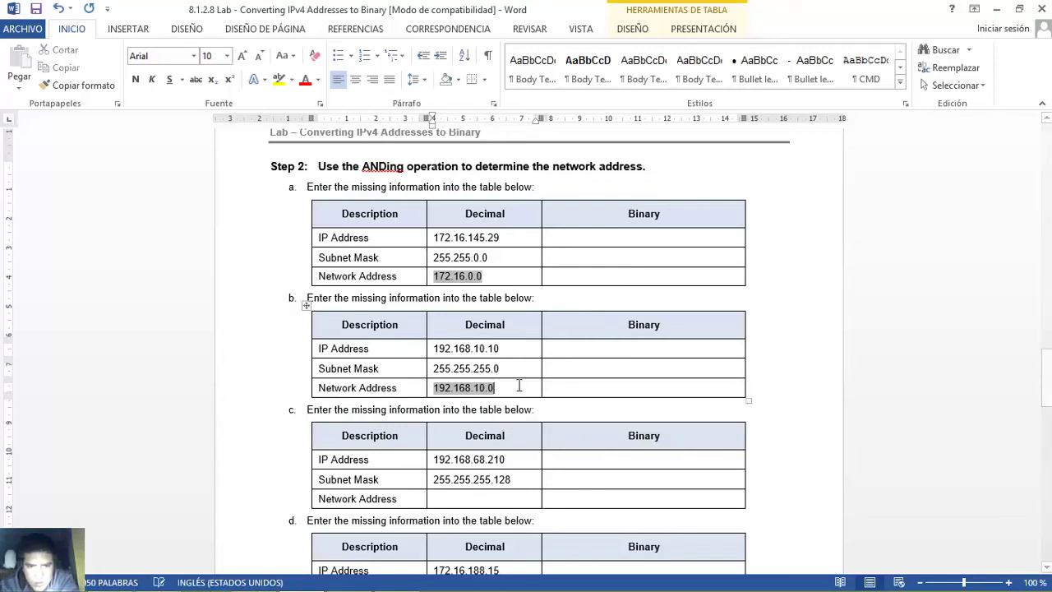
click(615, 385)
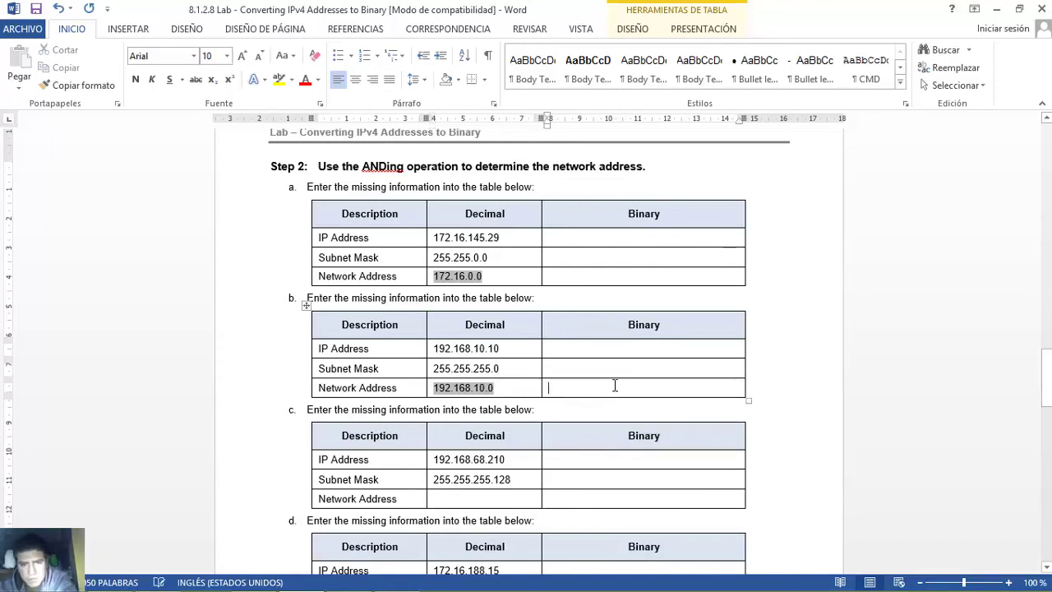
- In table c, compare the IP's 192.168.68 with the mask's 255.255.255 octets
drag(1047, 362, 1033, 402)
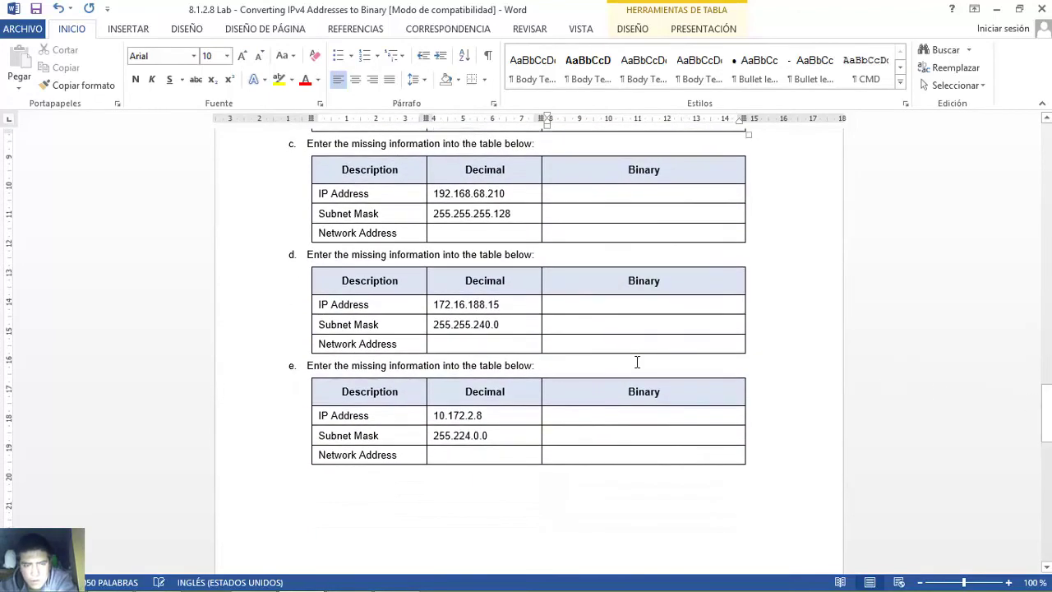
drag(436, 213, 490, 214)
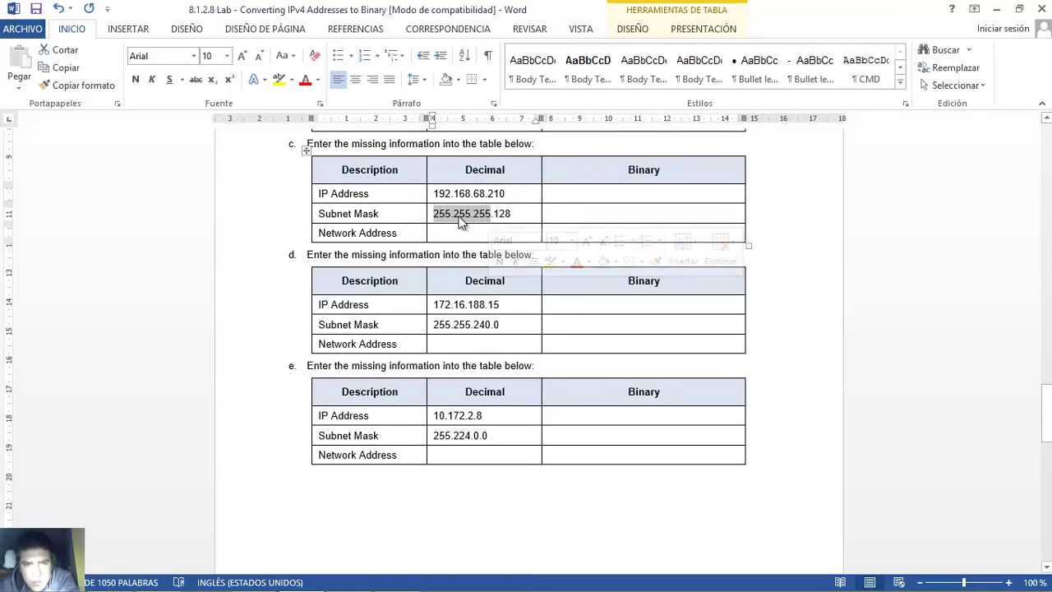
drag(433, 194, 482, 192)
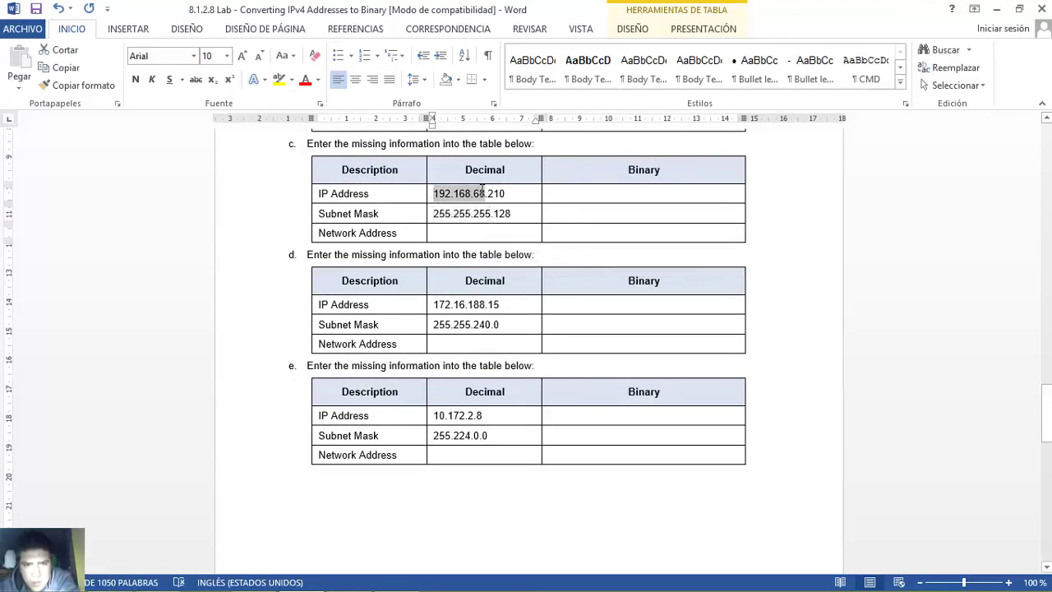
click(430, 212)
click(436, 219)
drag(433, 212, 495, 214)
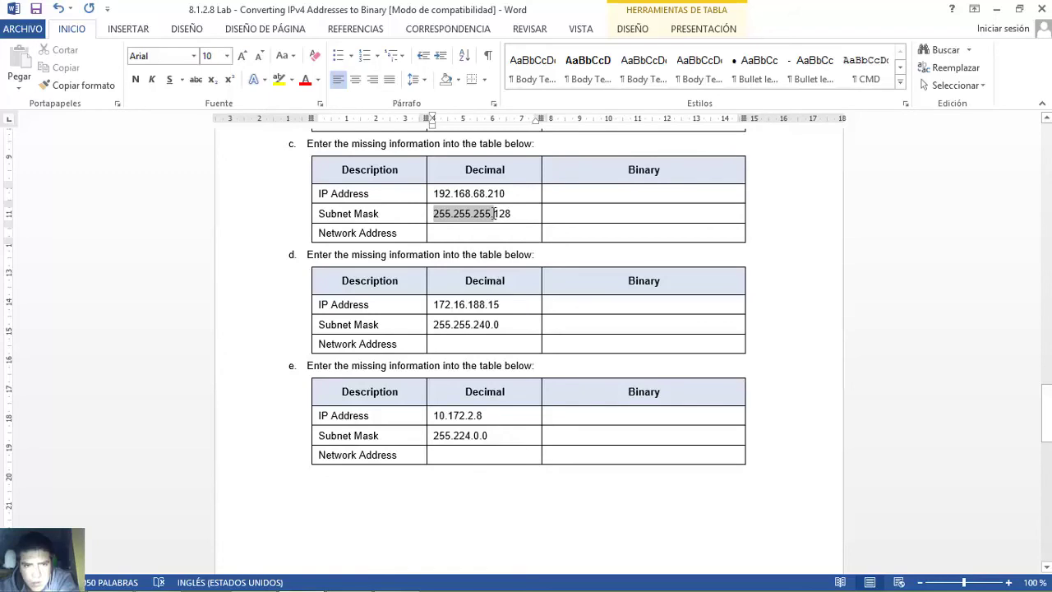
drag(433, 194, 483, 199)
- Enter 192.168.68. in table c's Network Address and note the IP's last octet 210
click(433, 233)
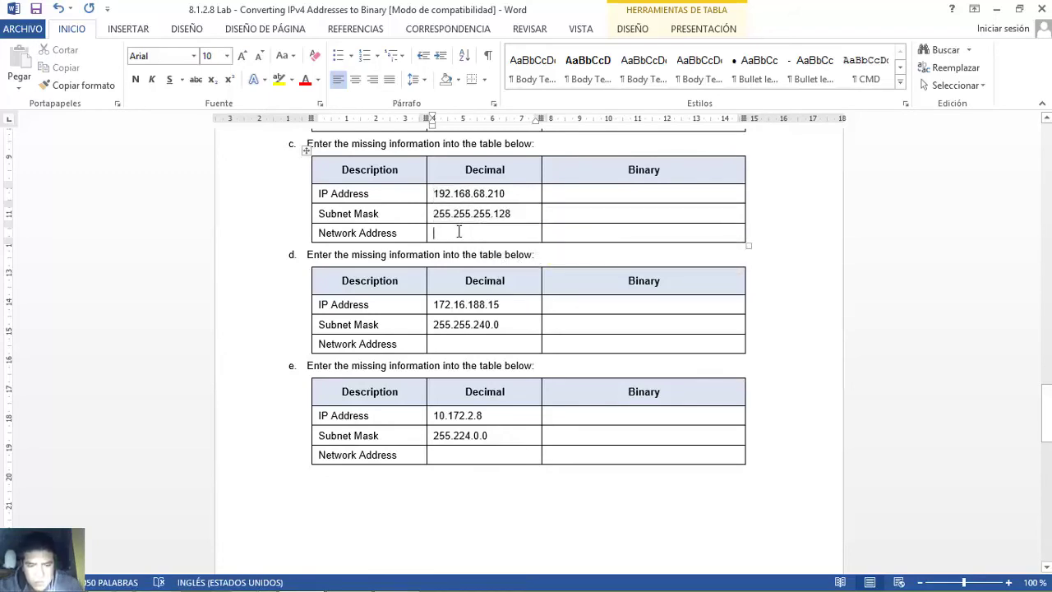
text(192)
drag(433, 233, 458, 233)
text(.168.68.)
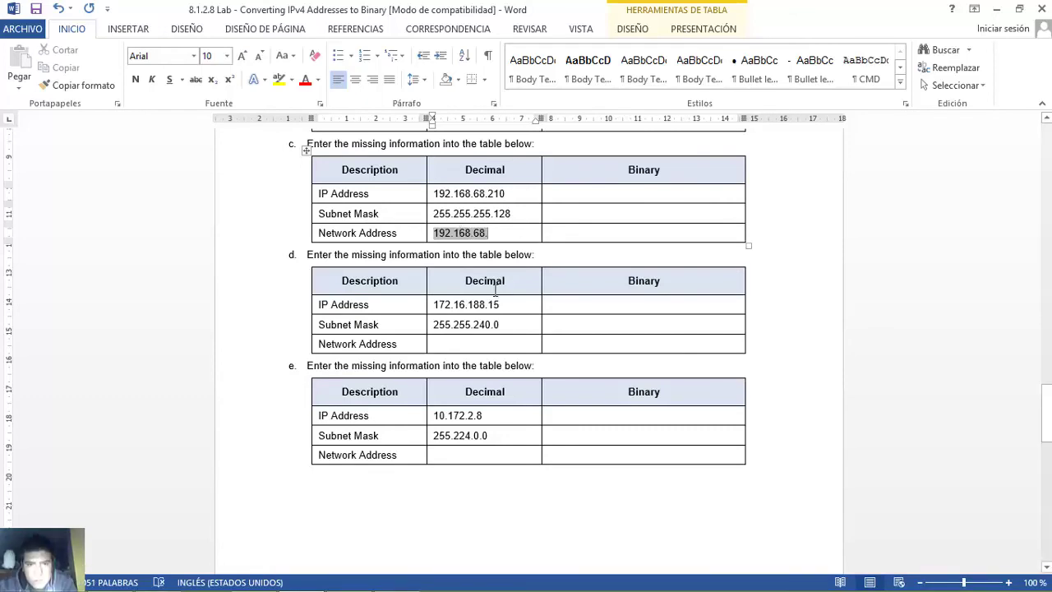
drag(488, 193, 506, 195)
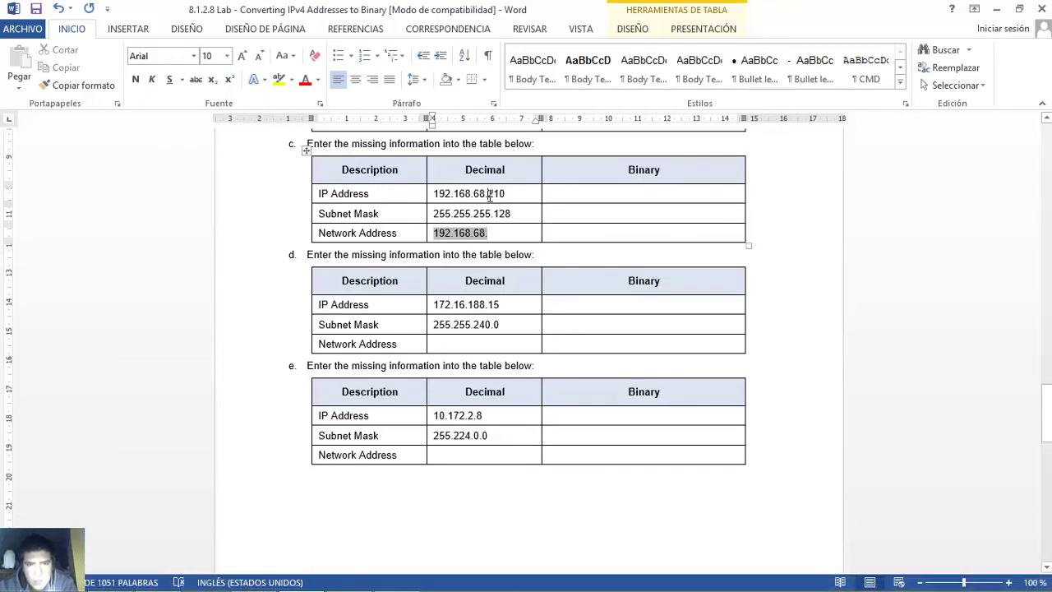
mouse_move(503, 197)
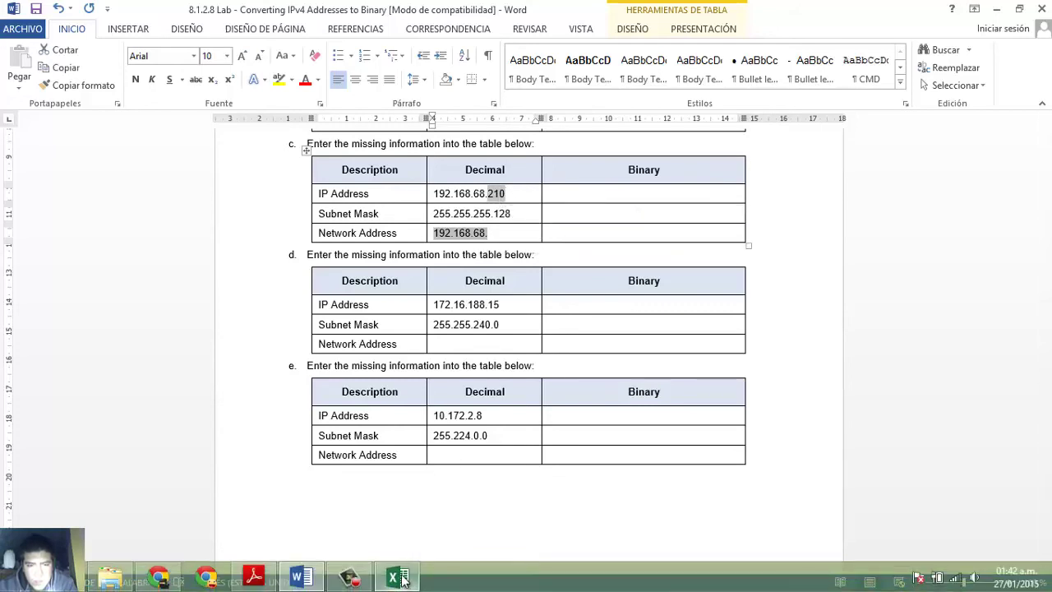
- In the subnetting_summary workbook, enter 210 as bits 1 1 0 1 0 0 1 0 in Z13:AG13
click(395, 576)
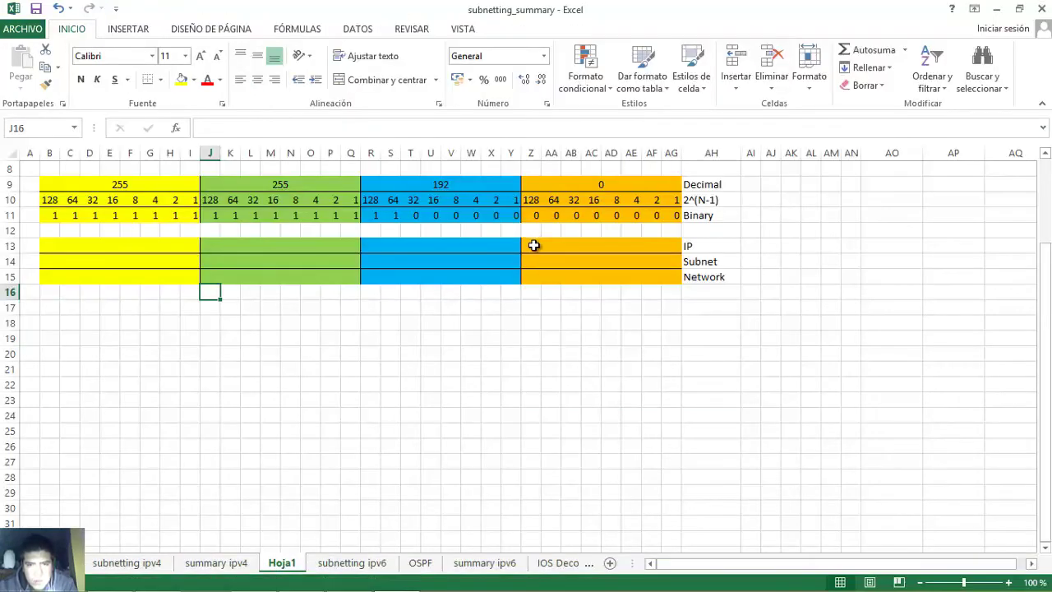
click(534, 245)
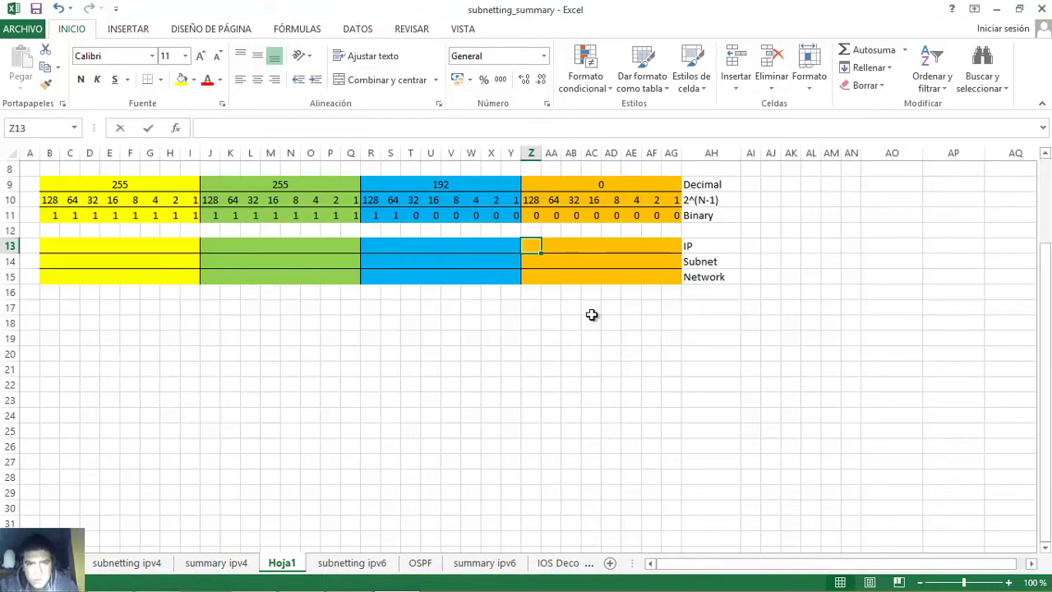
text(1)
key(Tab)
text(1)
key(Tab)
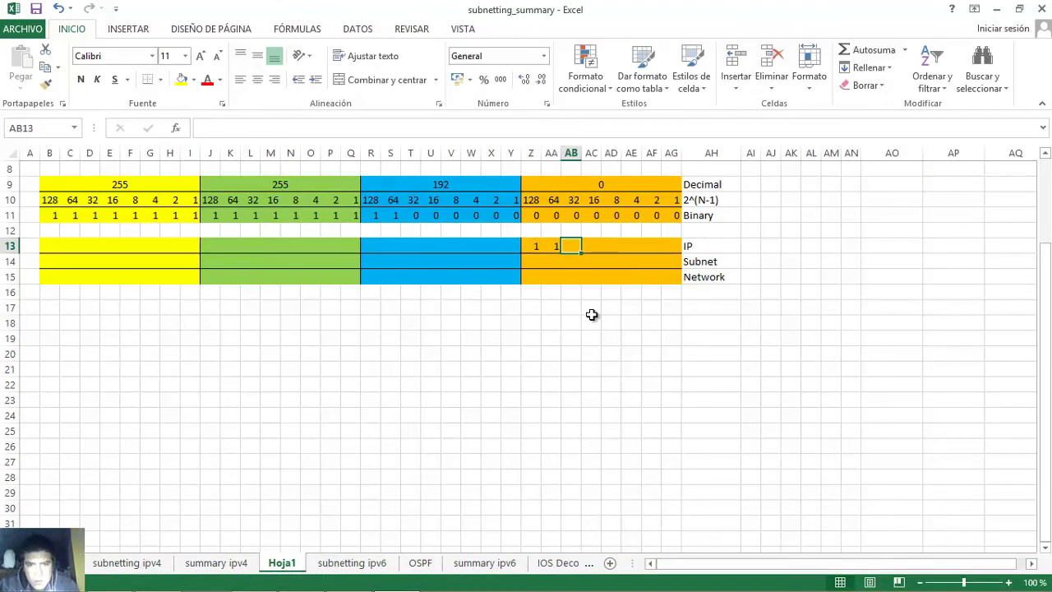
text(0)
key(Tab)
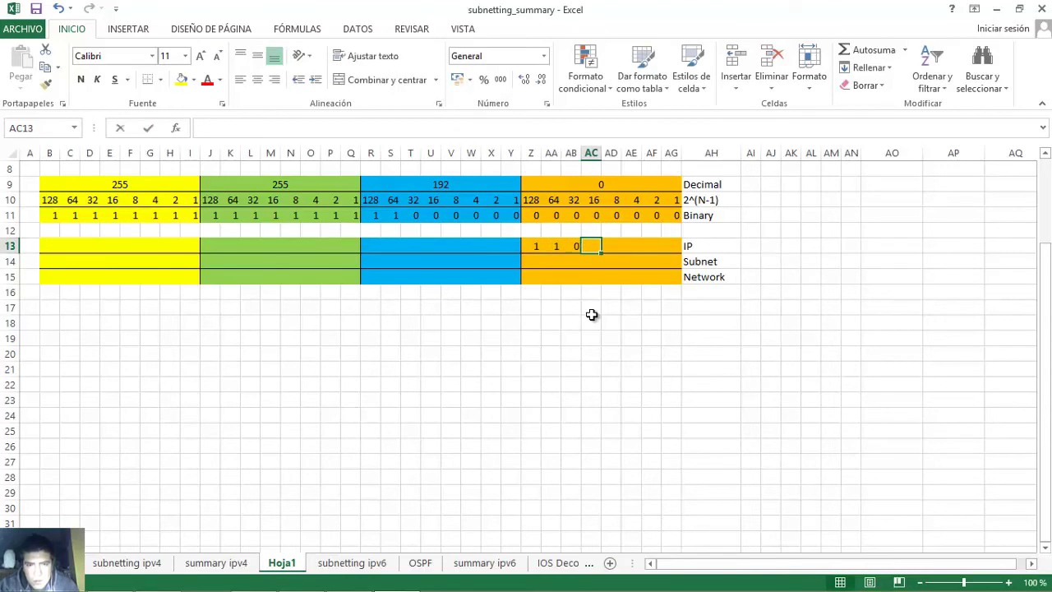
text(1)
key(Tab)
text(0)
key(Tab)
text(0)
key(Tab)
text(1)
key(Tab)
text(0)
key(Tab)
- Verify the 1 bits (128, 64, 16, 2) sum to 210, then check the mask's 128 octet in Word
click(532, 249)
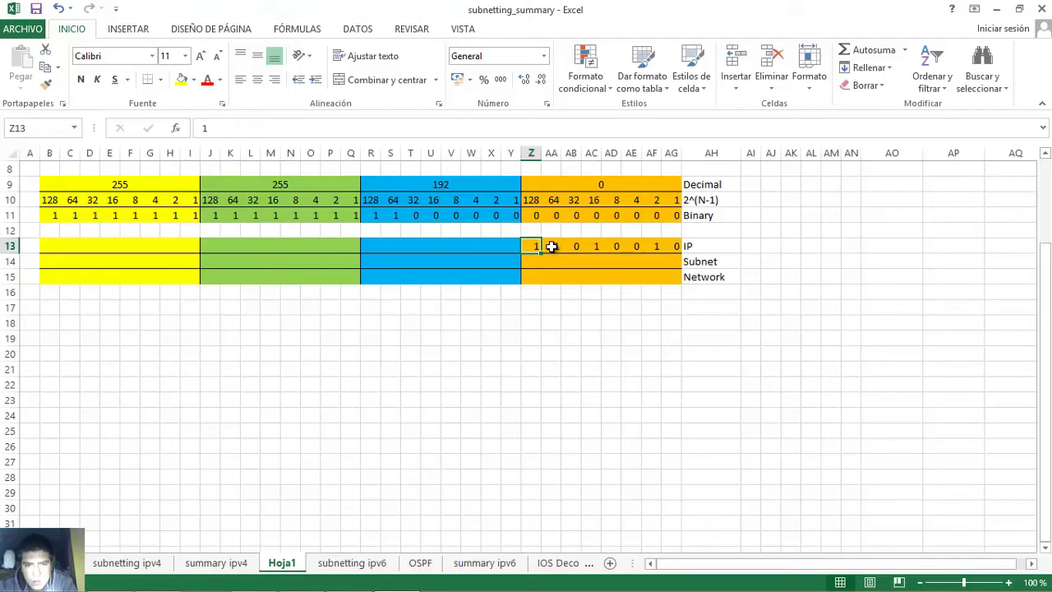
click(551, 247)
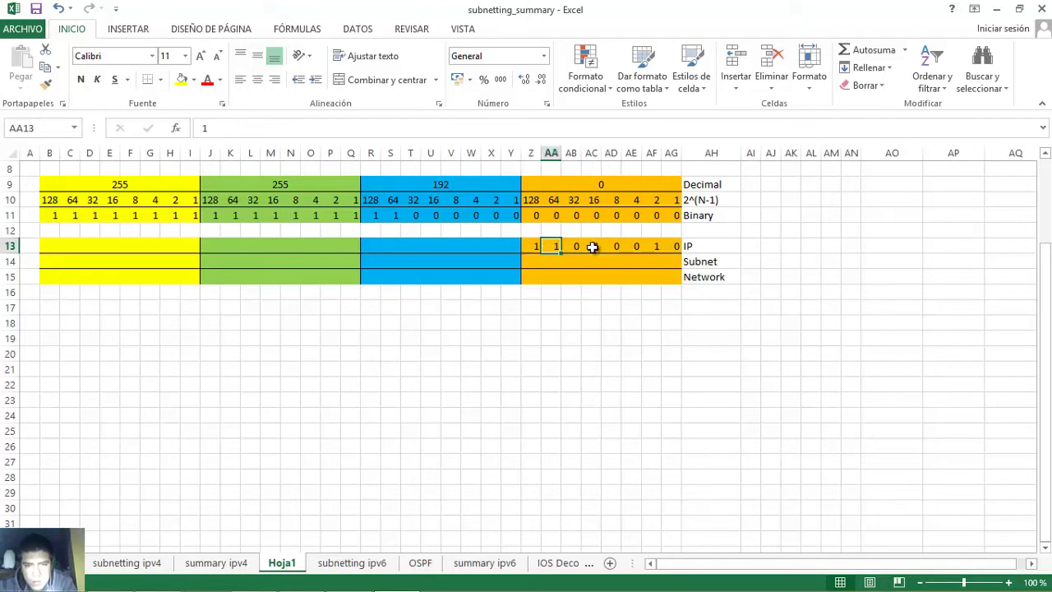
click(591, 247)
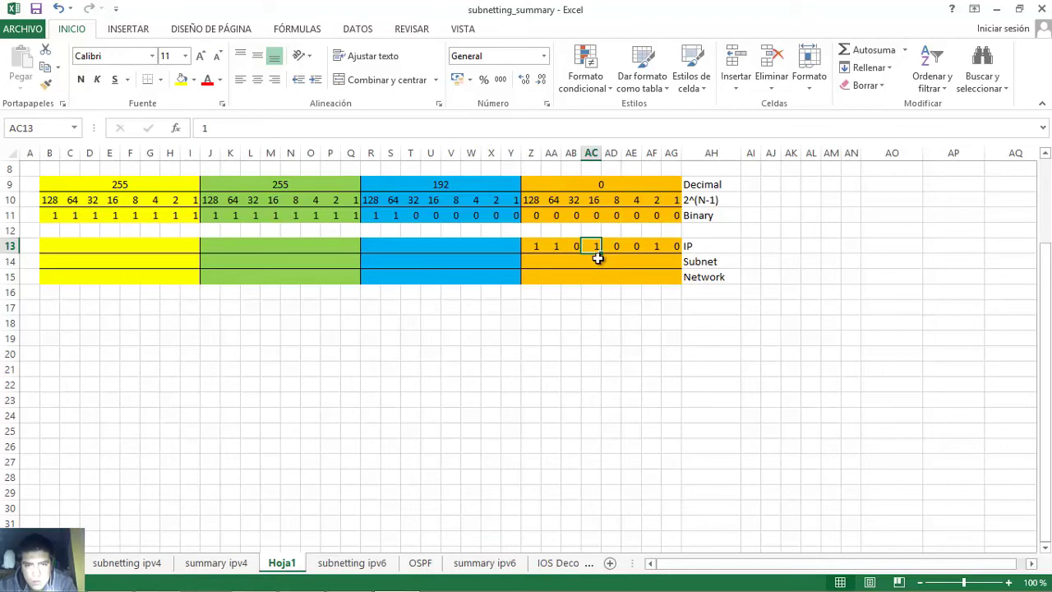
click(651, 247)
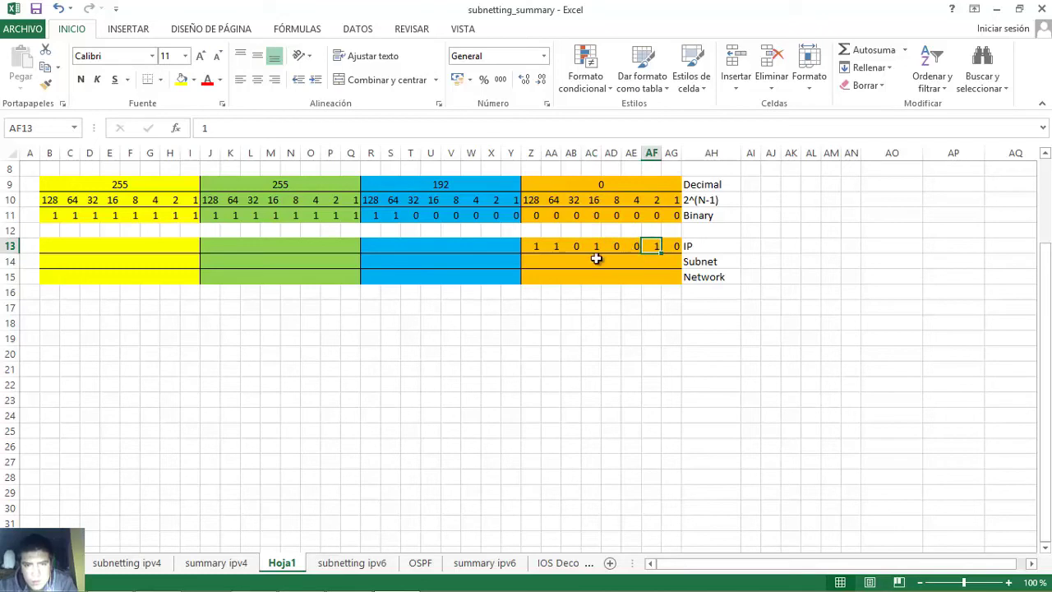
click(531, 246)
click(551, 245)
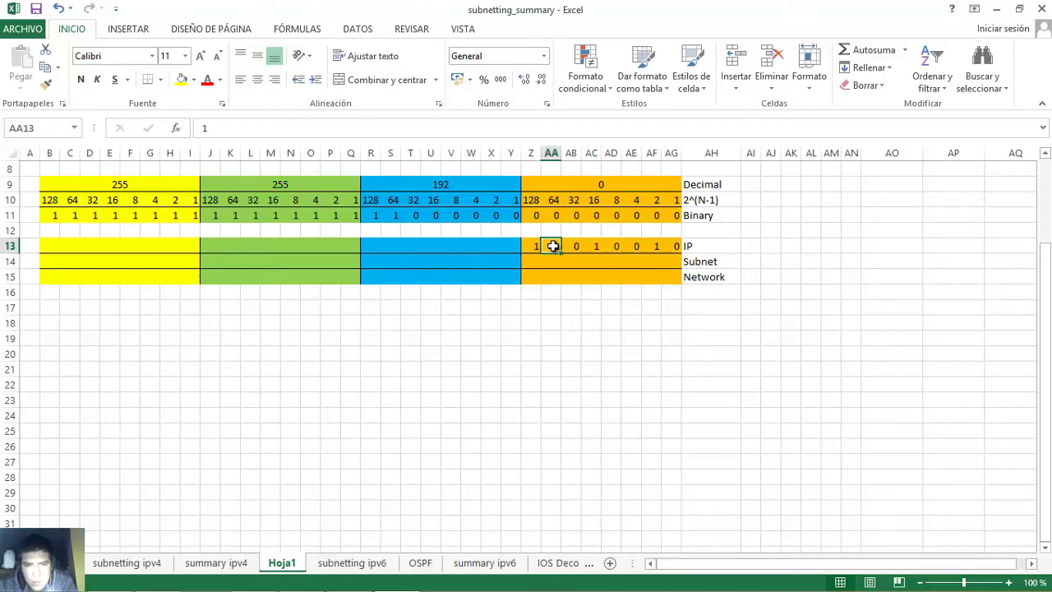
click(594, 245)
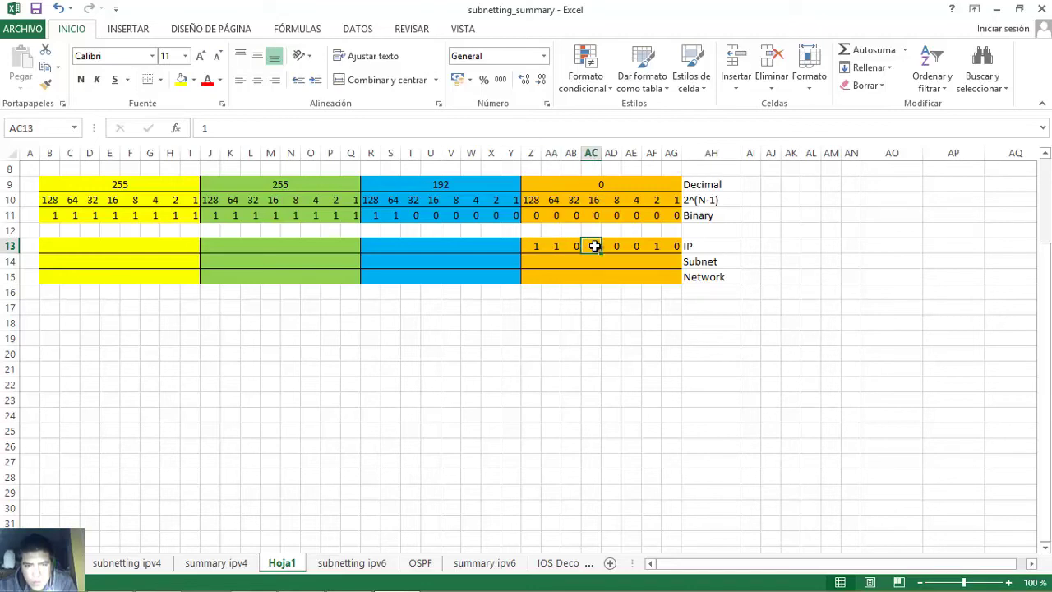
click(653, 245)
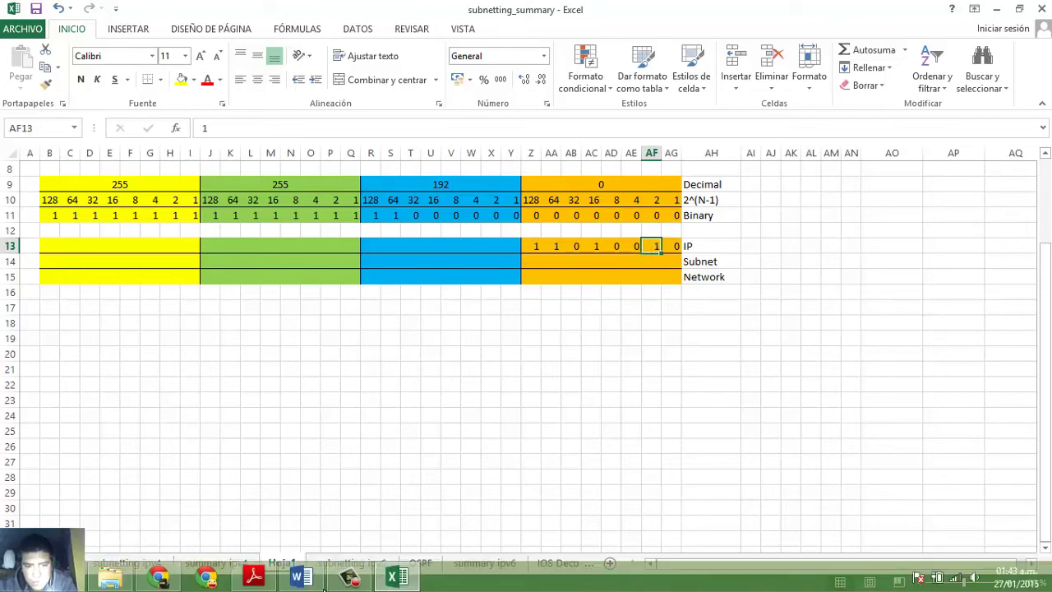
click(301, 578)
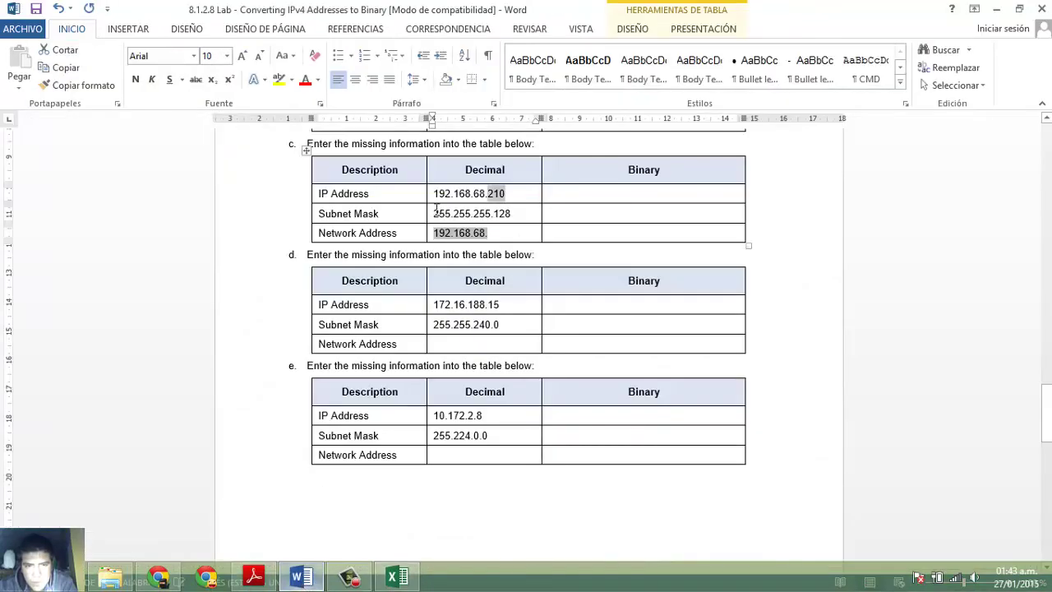
drag(494, 213, 511, 214)
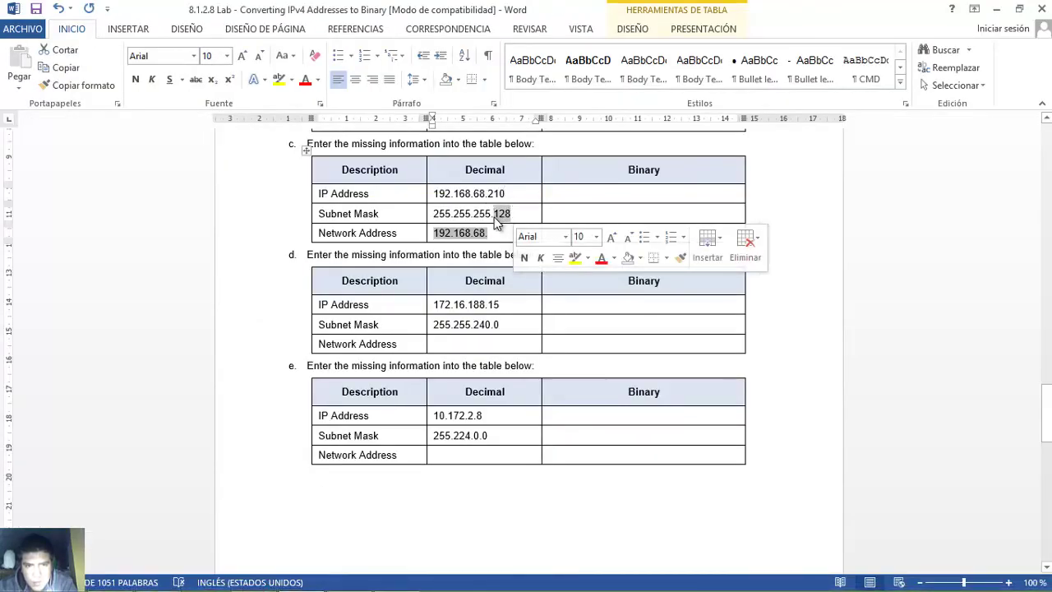
- Enter the mask octet 128 as Subnet bits 10000000 in Z14:AG14
click(398, 584)
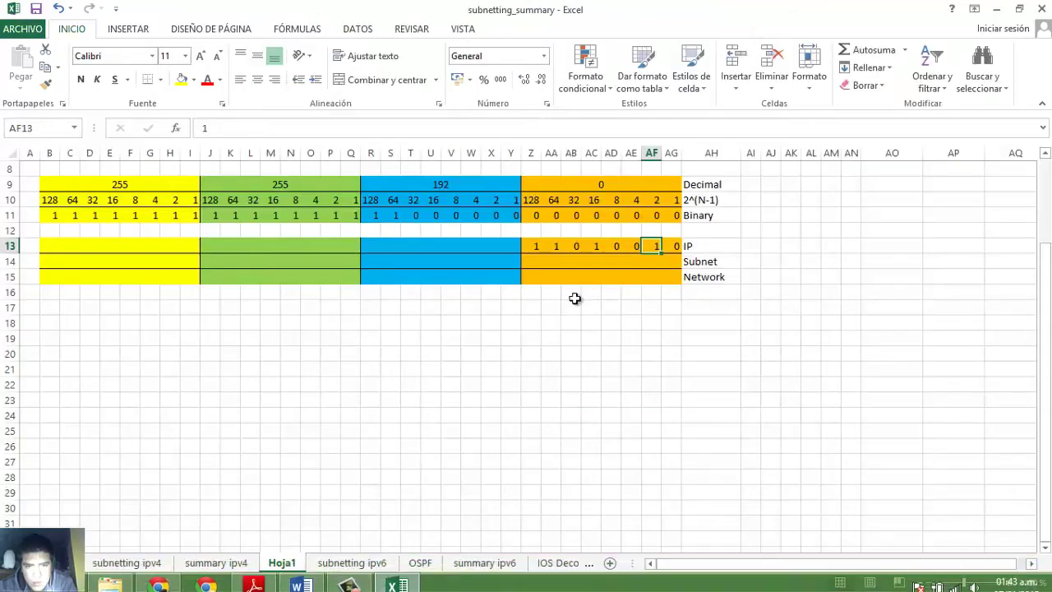
click(535, 263)
text(1)
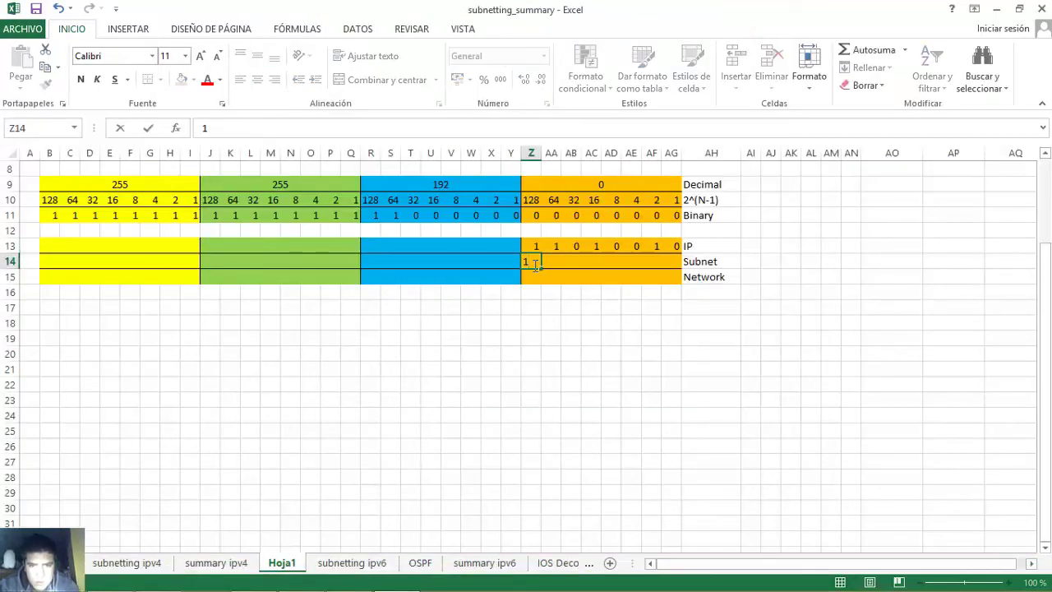
key(Tab)
text(0	0	0	0	0	0	0)
key(Tab)
click(534, 265)
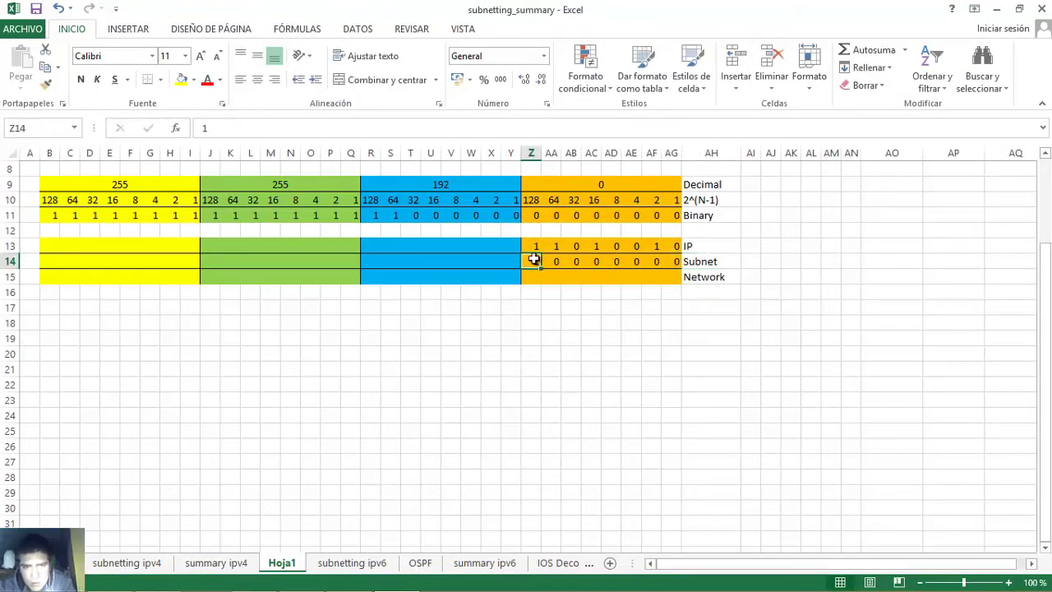
- AND the IP and Subnet bits into the Network row Z15:AG15 as 10000000
click(533, 280)
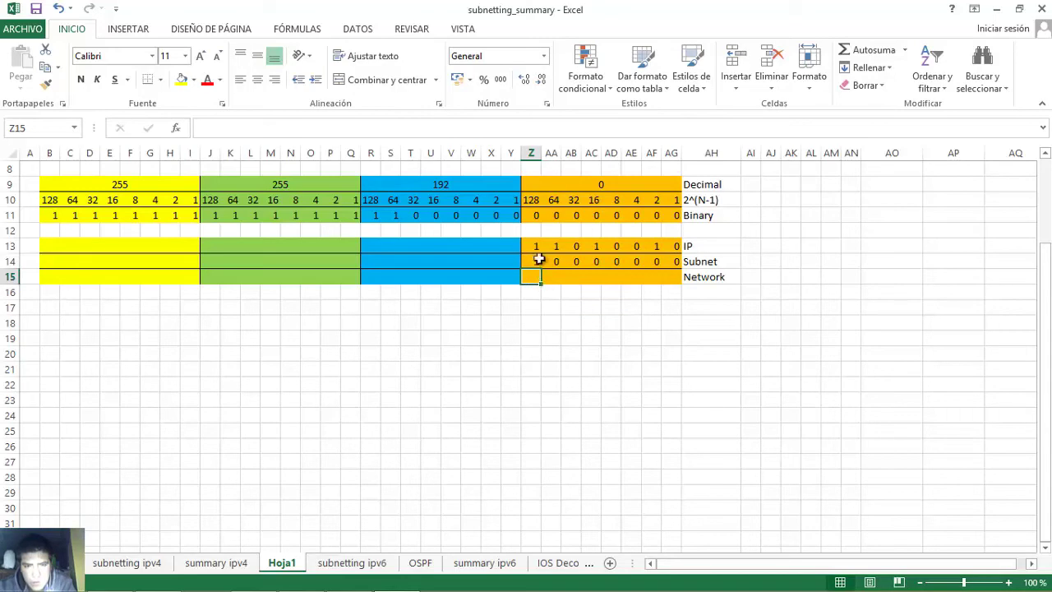
drag(534, 247, 672, 261)
click(535, 277)
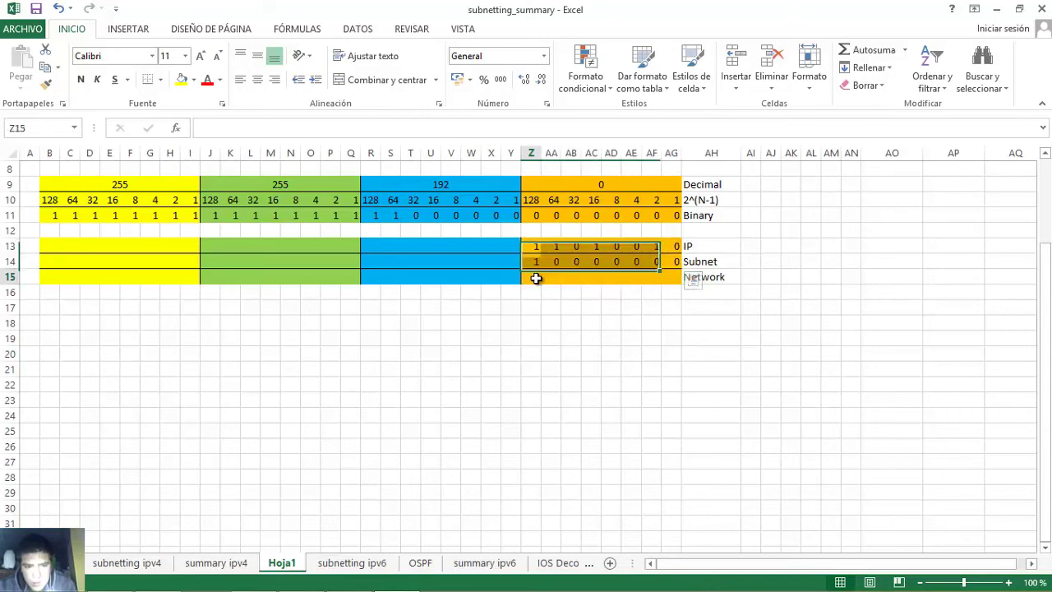
key(Right)
text(0	0	0	0	0	0	0)
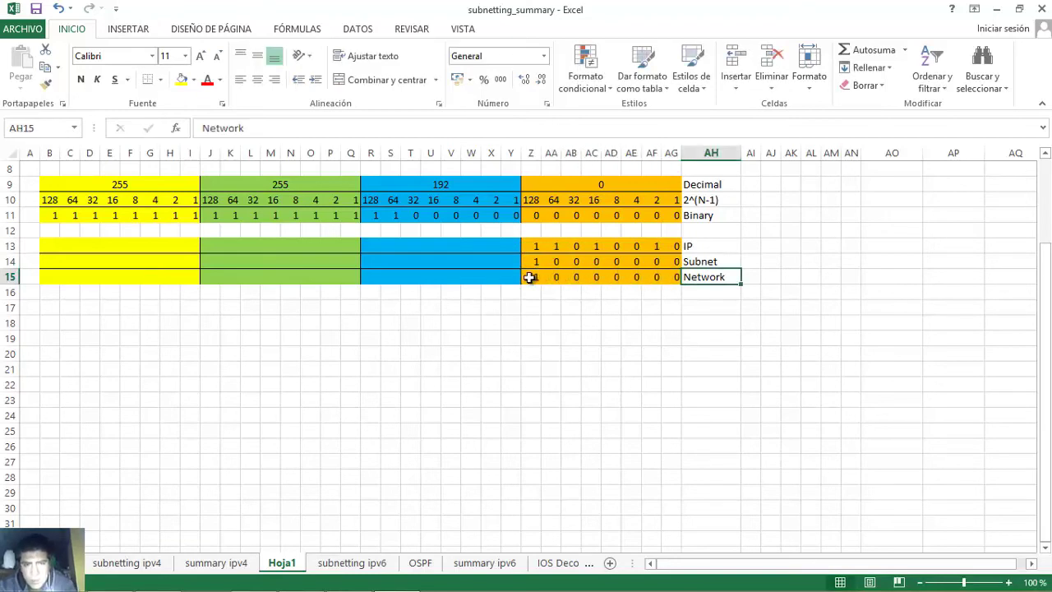
click(536, 278)
drag(573, 278, 668, 277)
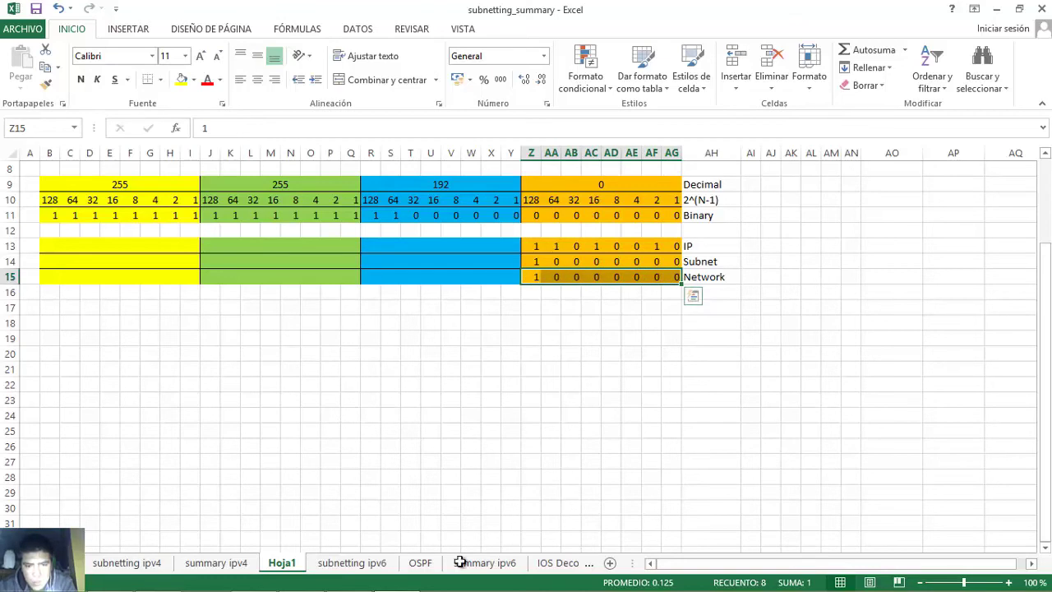
click(306, 579)
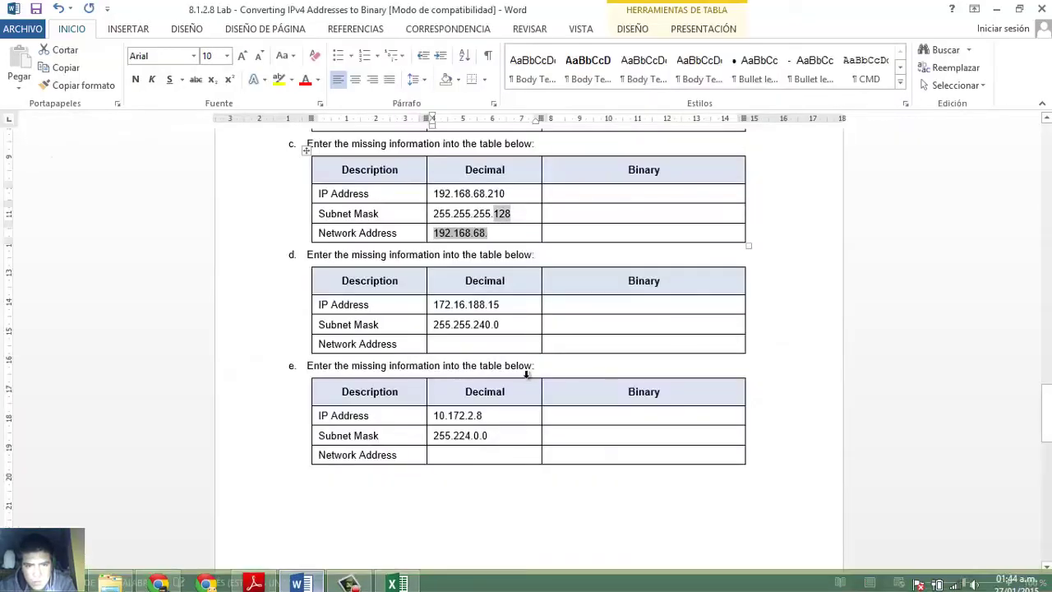
- Complete table c's network address as 192.168.68.128 and compare table d's 172.16 and 255.255 octets
text(128)
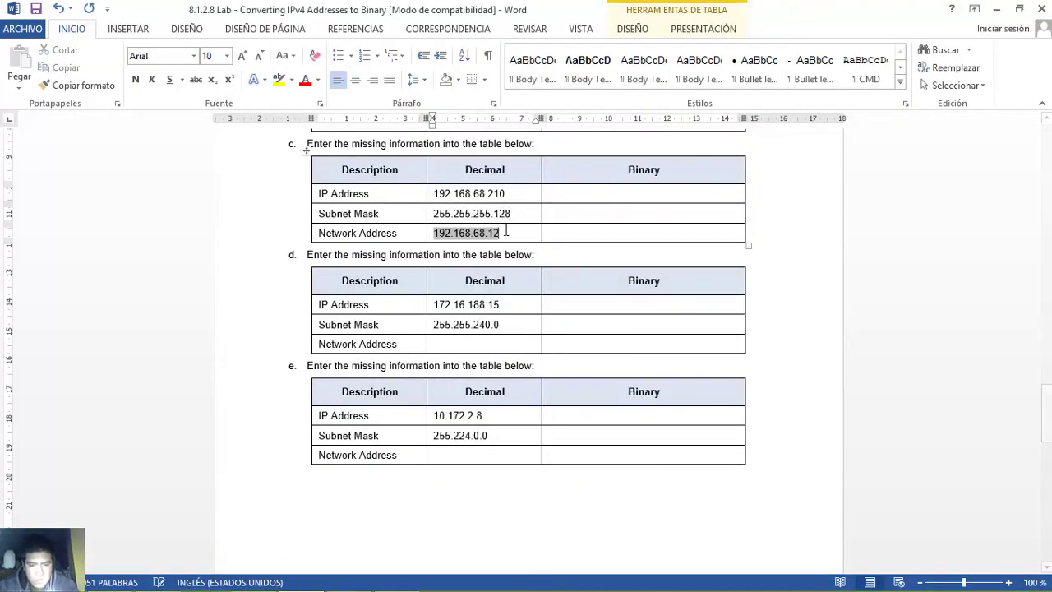
click(601, 305)
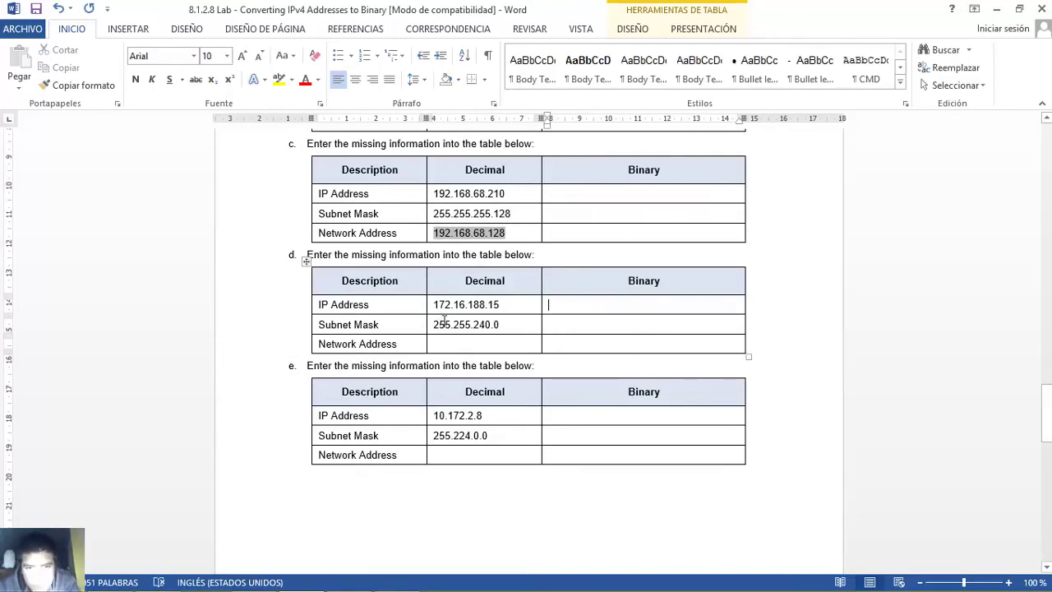
drag(458, 325, 470, 325)
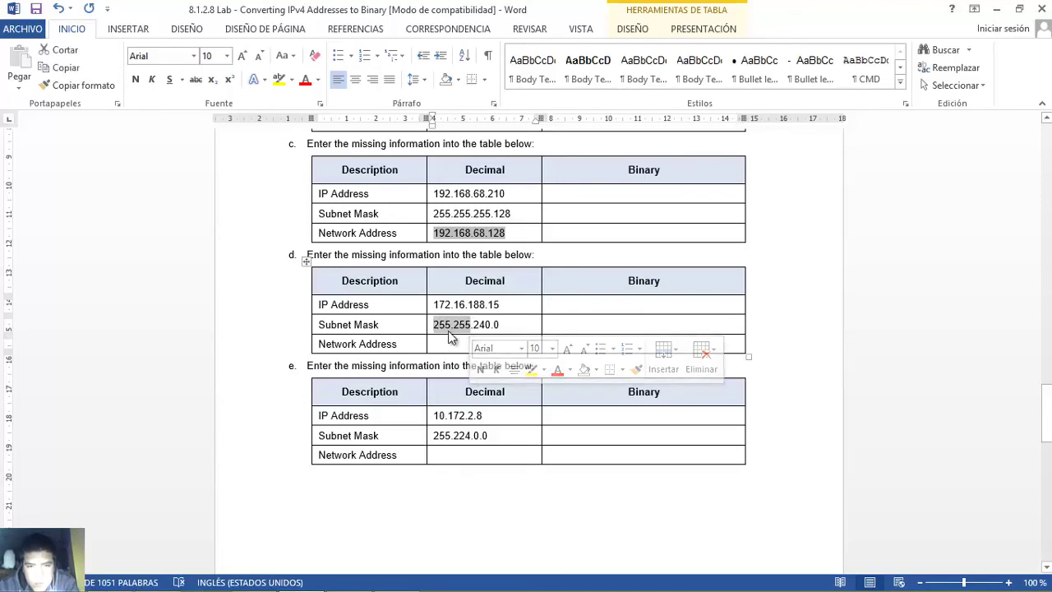
drag(435, 304, 472, 325)
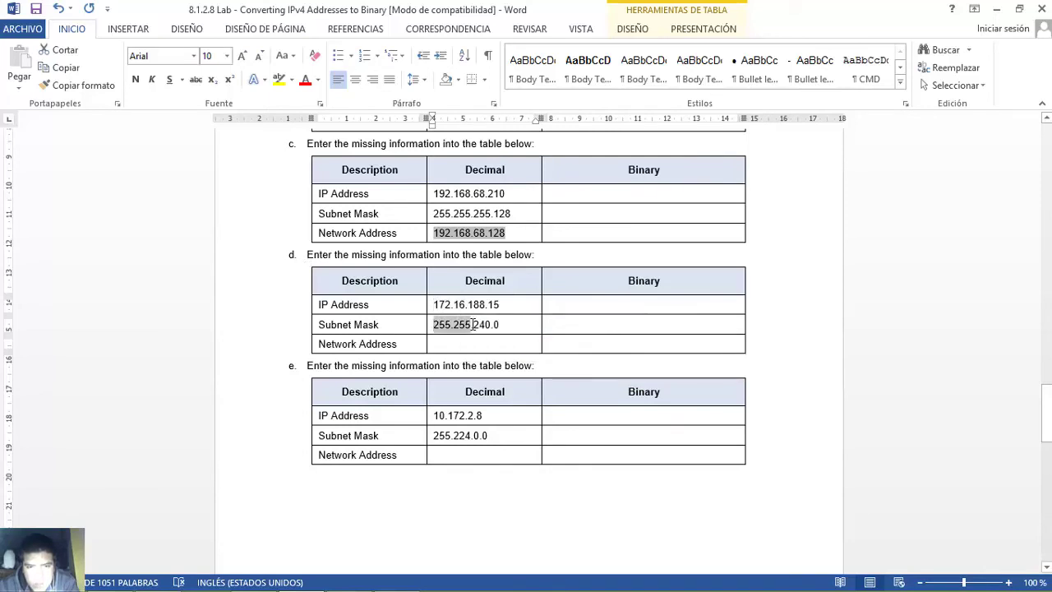
drag(434, 304, 465, 304)
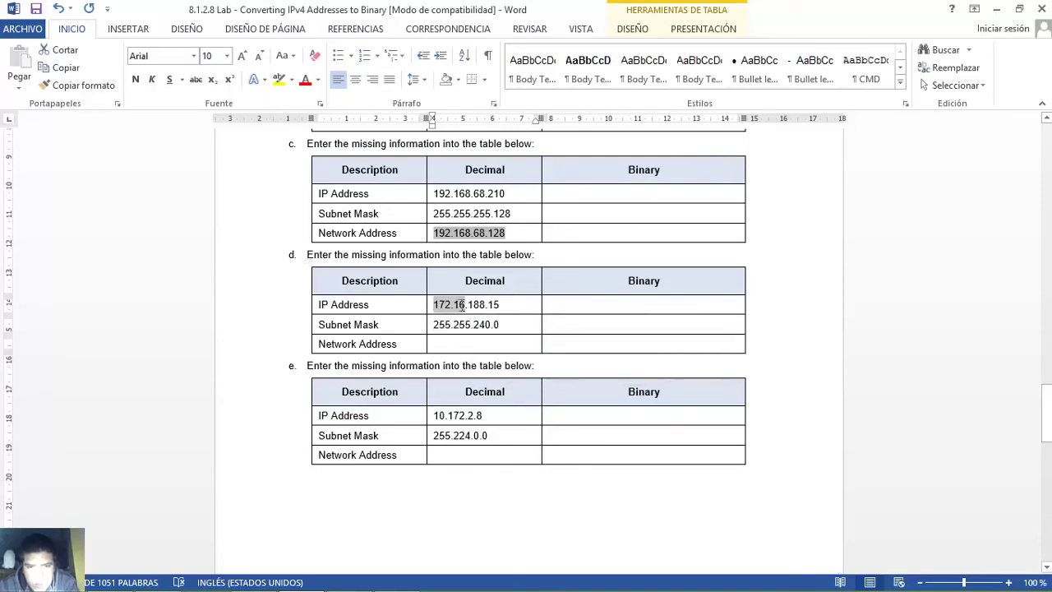
- Enter 172.16. in table d's Network Address and note the mask's 240 octet
click(449, 344)
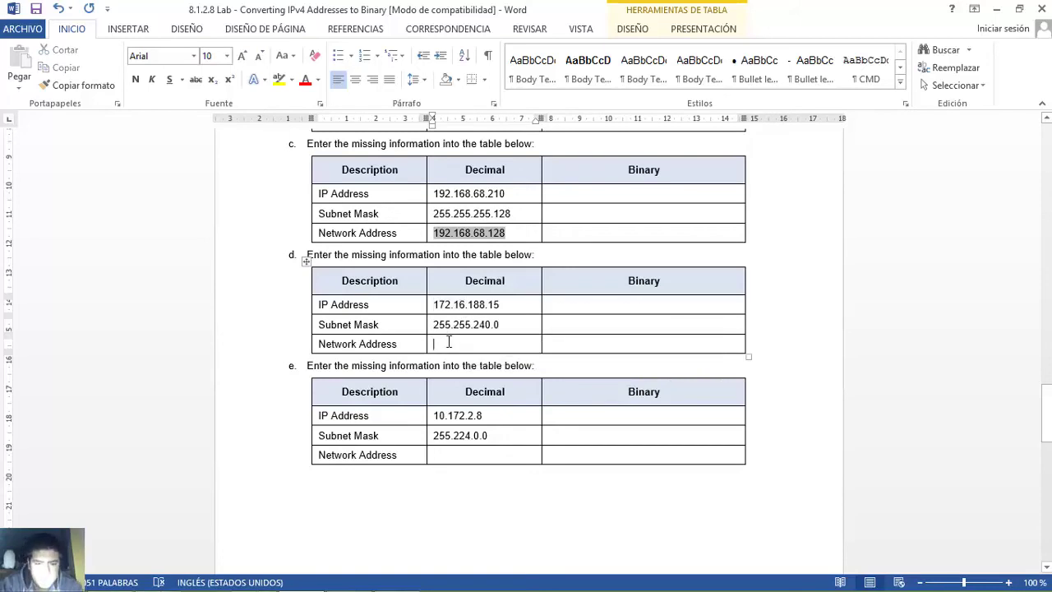
text(172.16.)
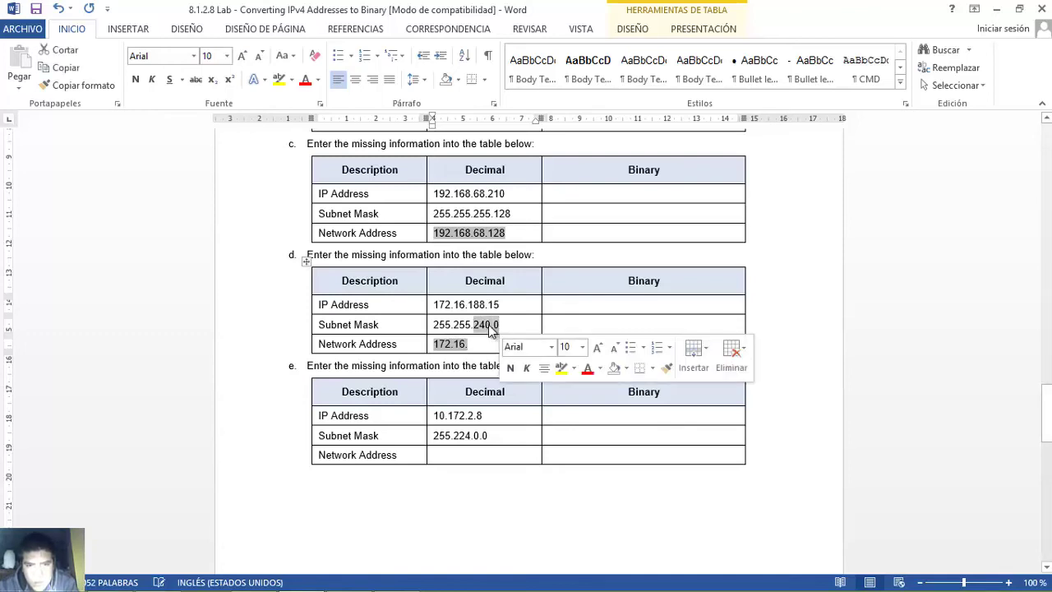
click(475, 324)
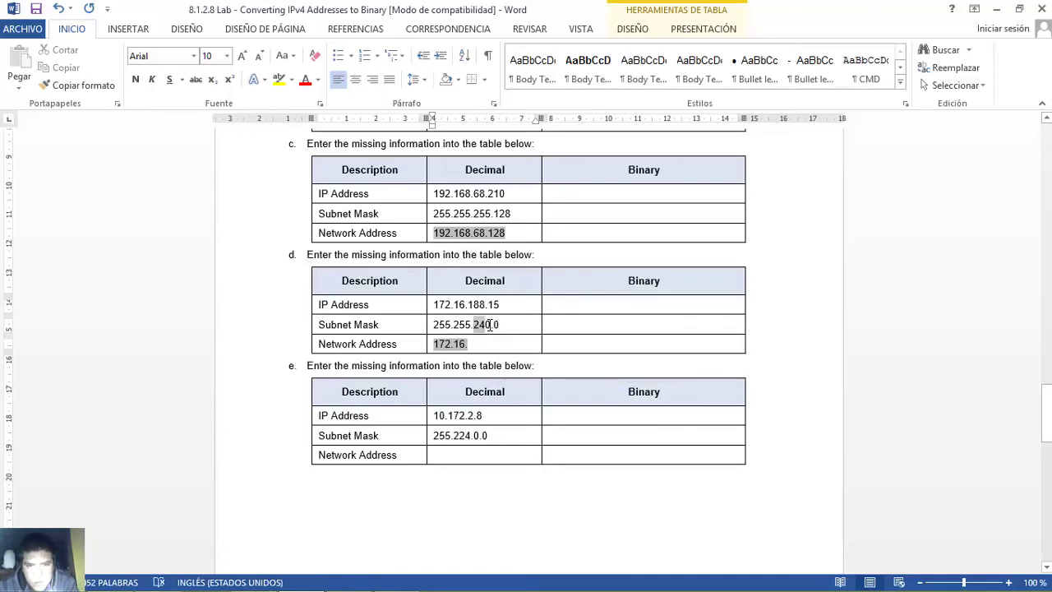
drag(496, 325, 500, 325)
click(396, 578)
click(396, 578)
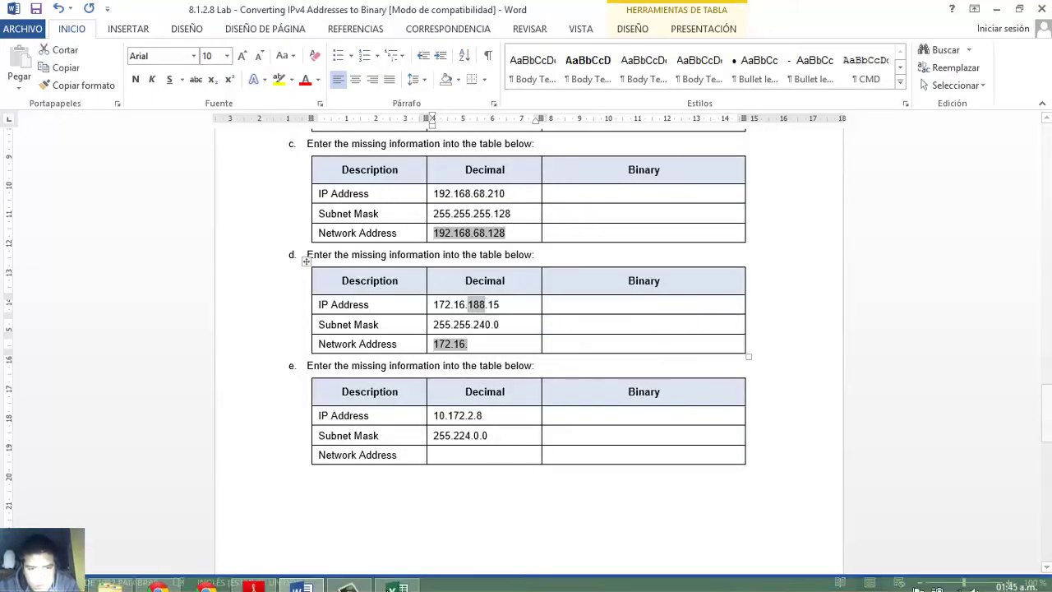
click(396, 578)
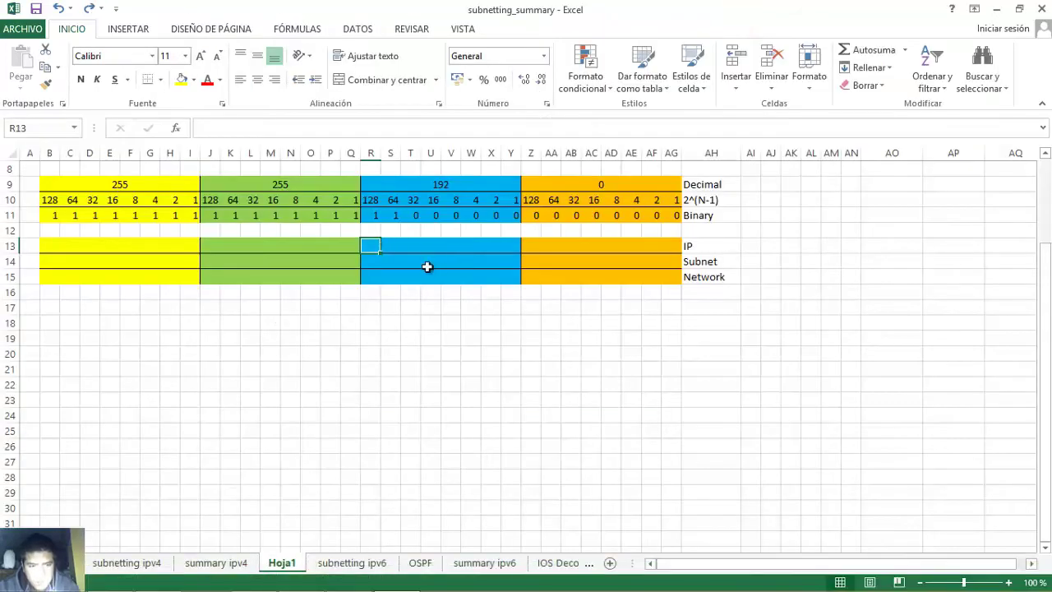
- Enter 188 as bits 1,0,1,1,1,1,0,0 across R13:Y13 of the IP row
text(1)
key(Tab)
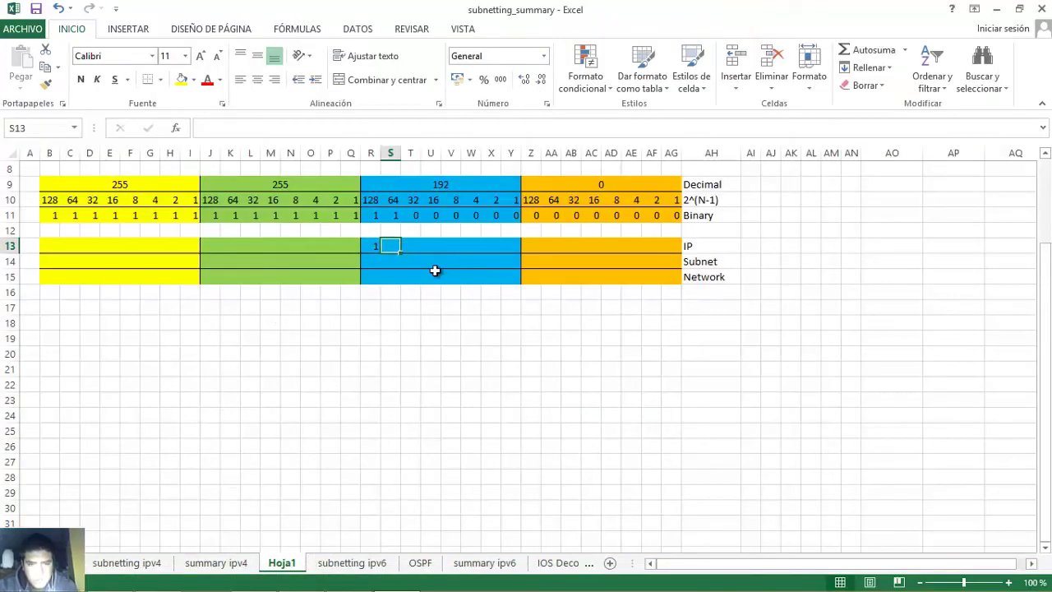
text(0)
key(Tab)
text(1)
key(Tab)
text(1)
key(Tab)
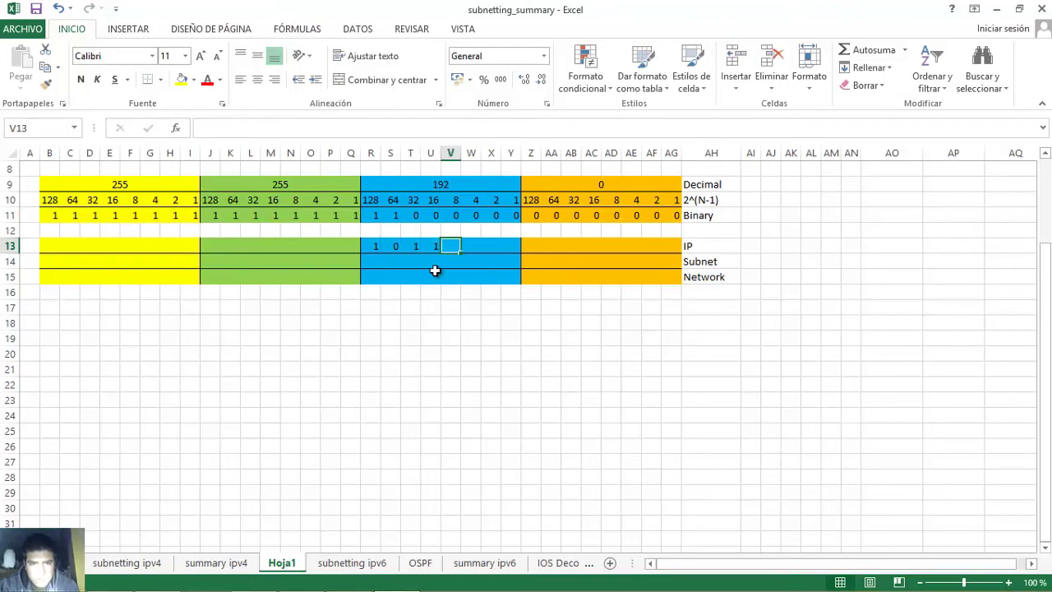
text(1)
key(Tab)
text(1)
key(Tab)
text(0)
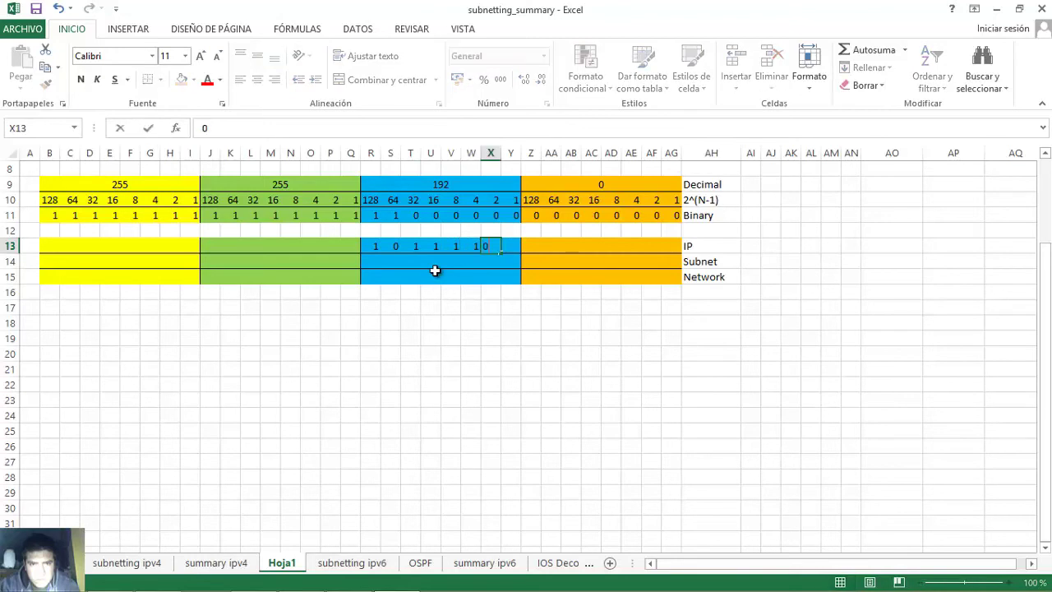
key(Tab)
text(0)
- Verify each third-octet bit, select R13:Y13, and view the final octet 15 of table d's IP in Word
click(376, 248)
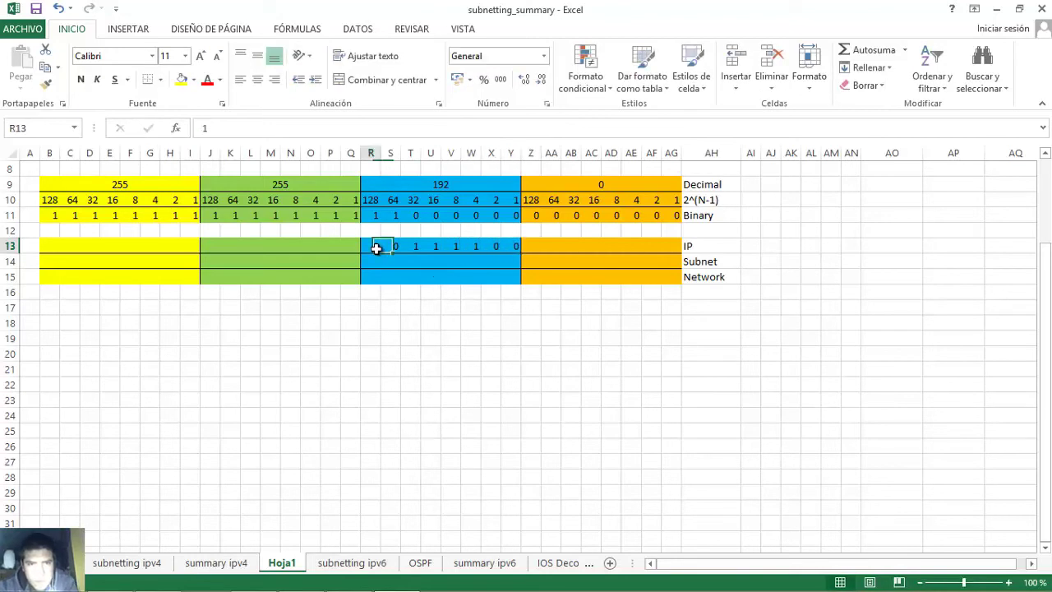
drag(398, 242, 484, 239)
click(370, 245)
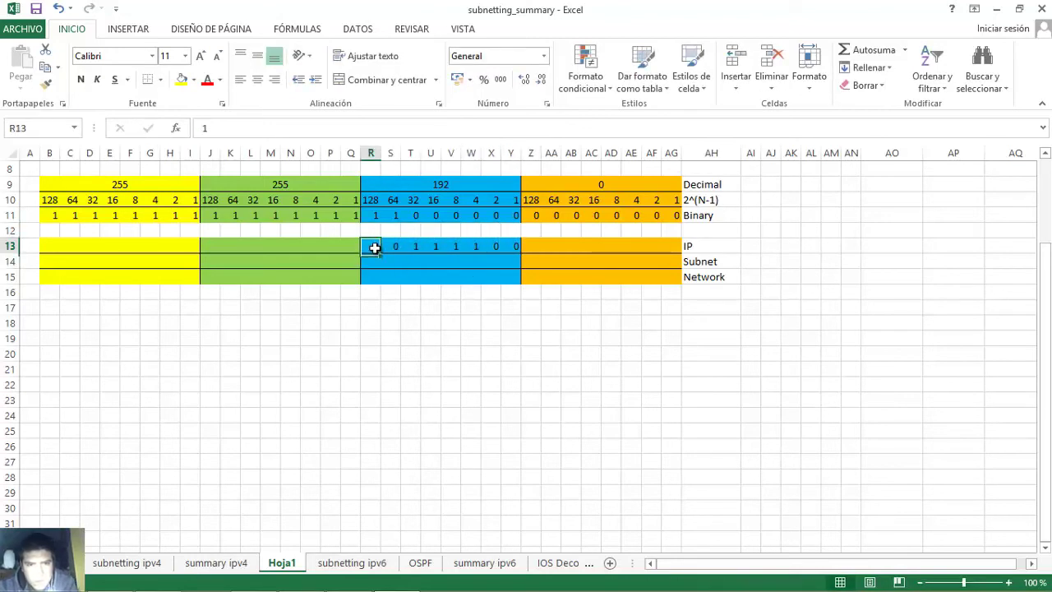
click(411, 244)
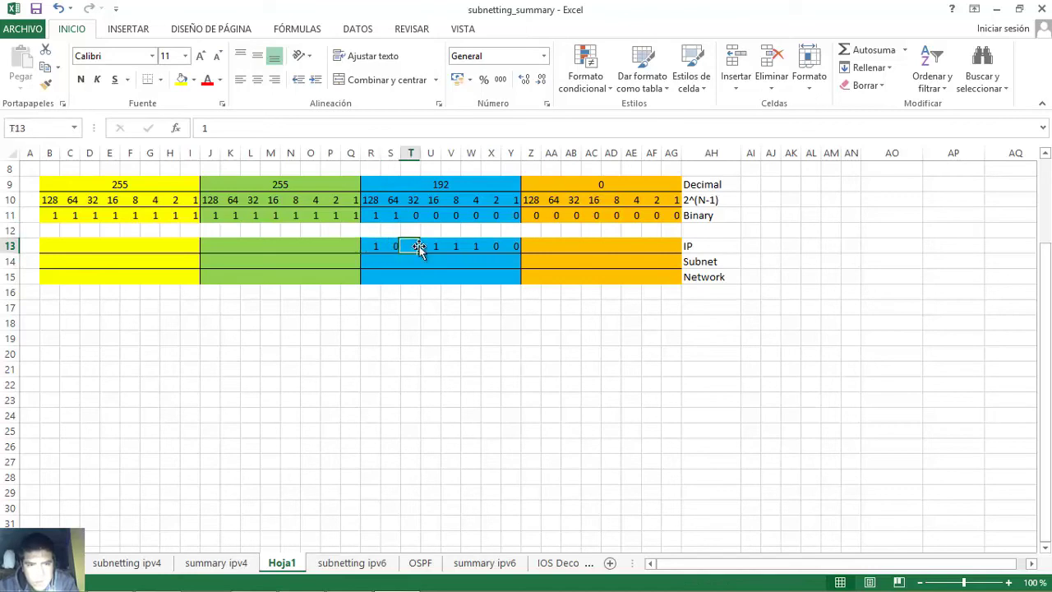
click(431, 246)
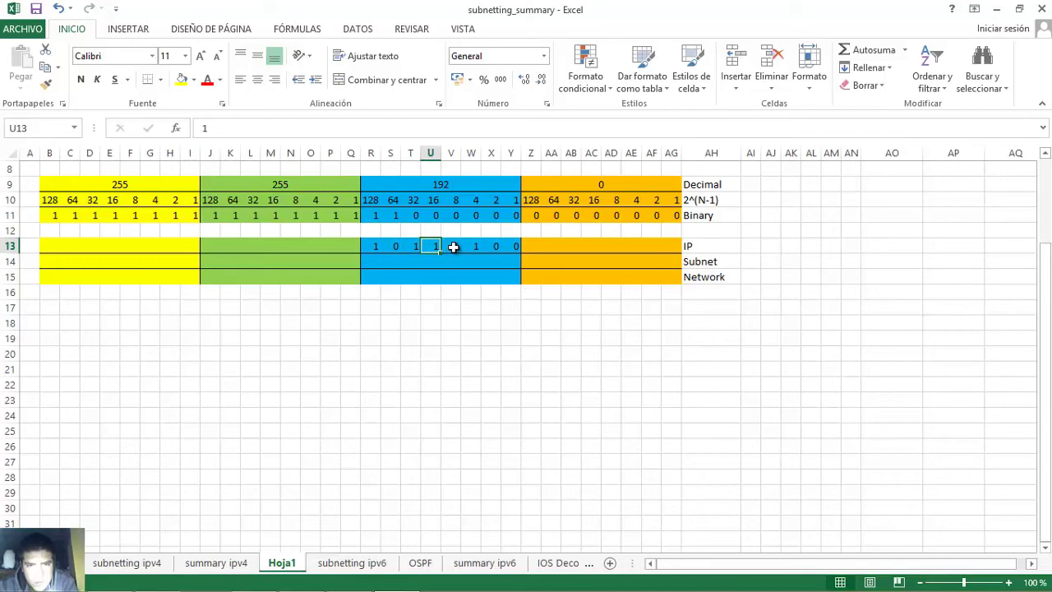
click(452, 247)
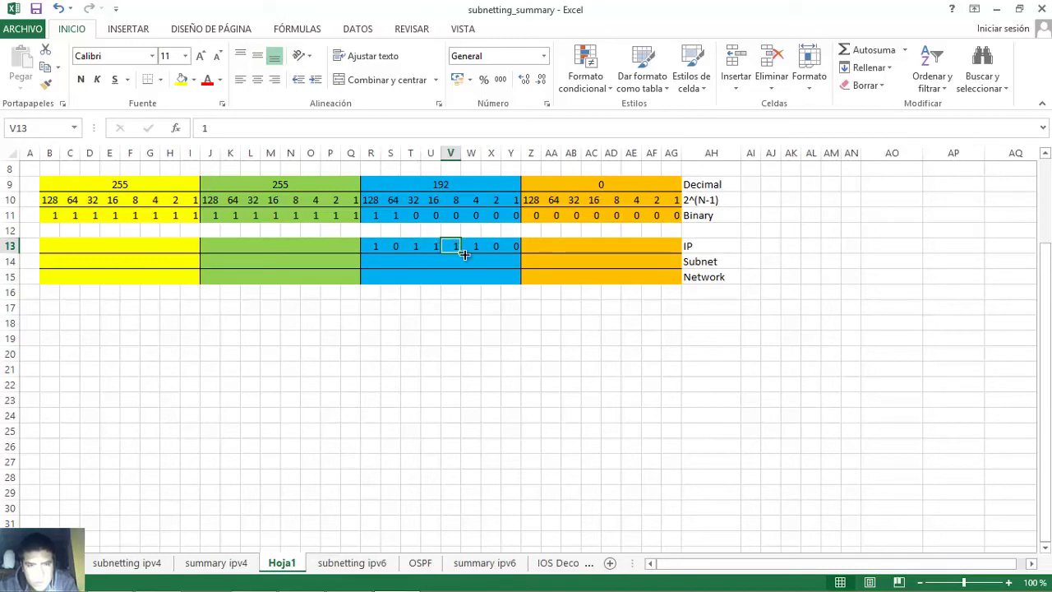
click(473, 248)
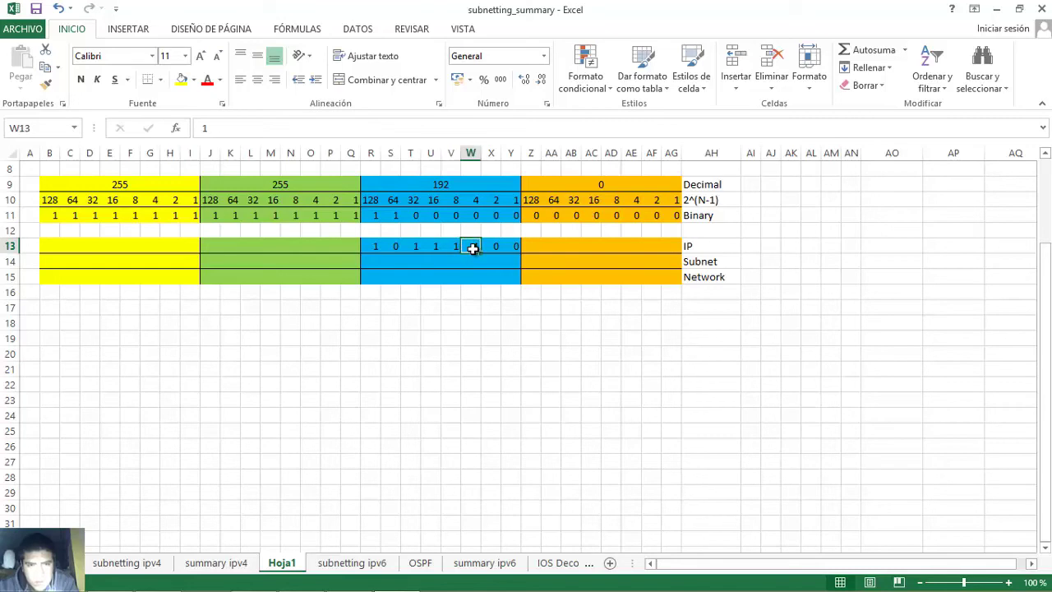
click(373, 246)
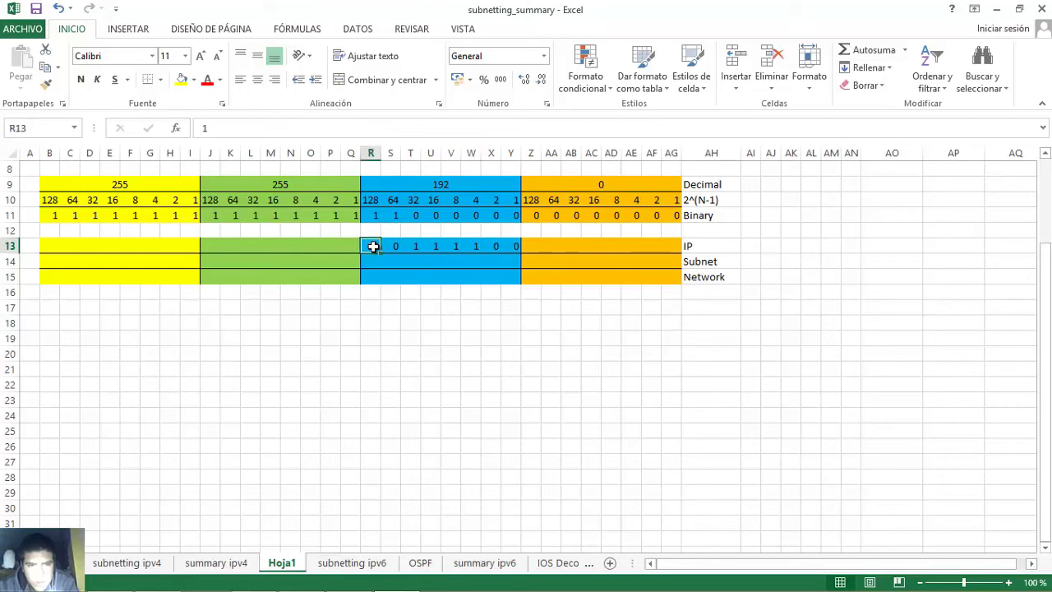
click(415, 246)
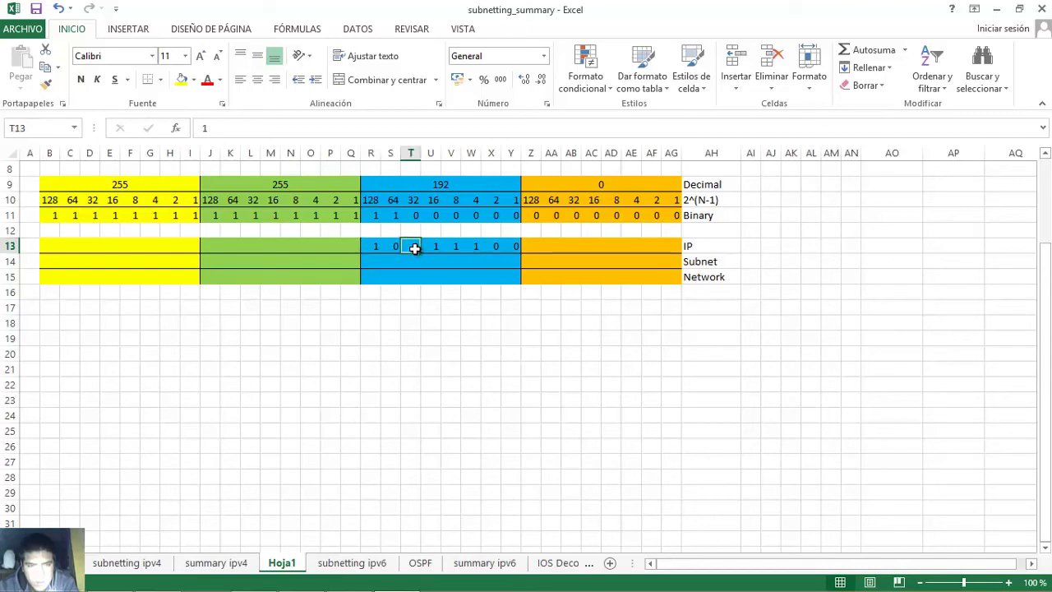
click(435, 248)
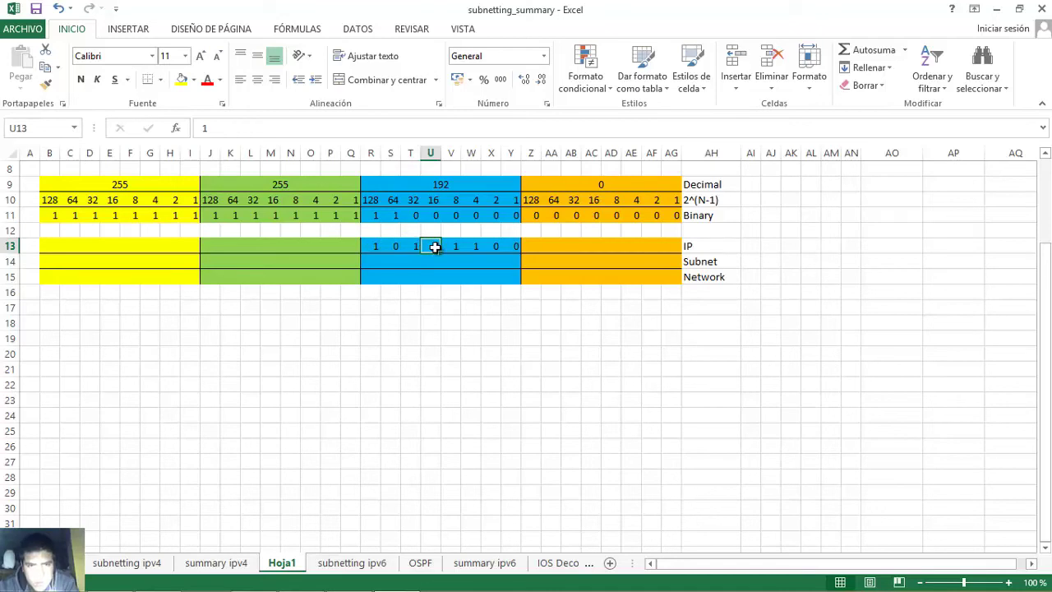
click(451, 246)
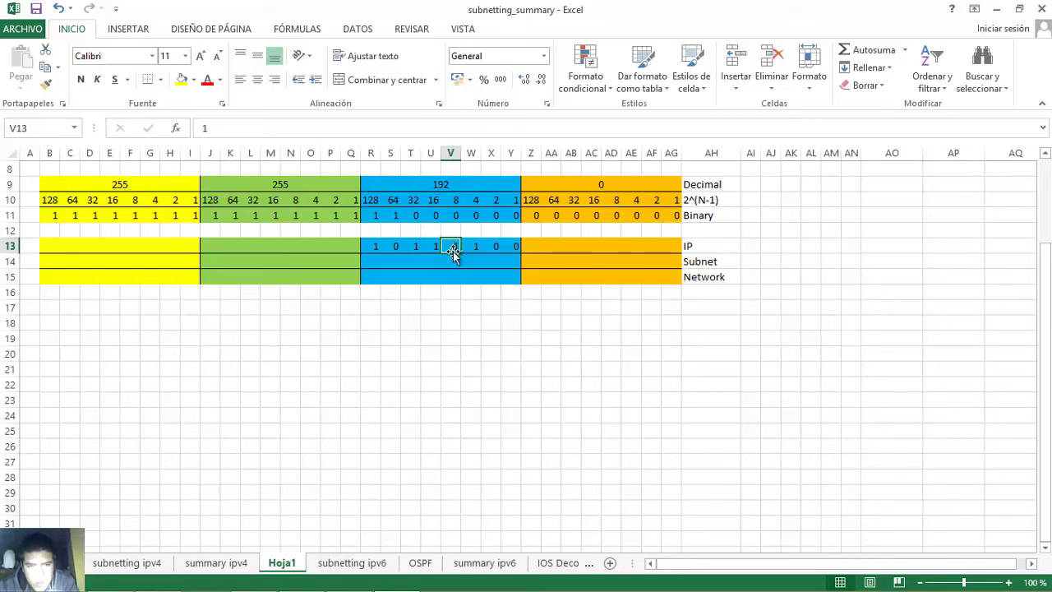
click(470, 246)
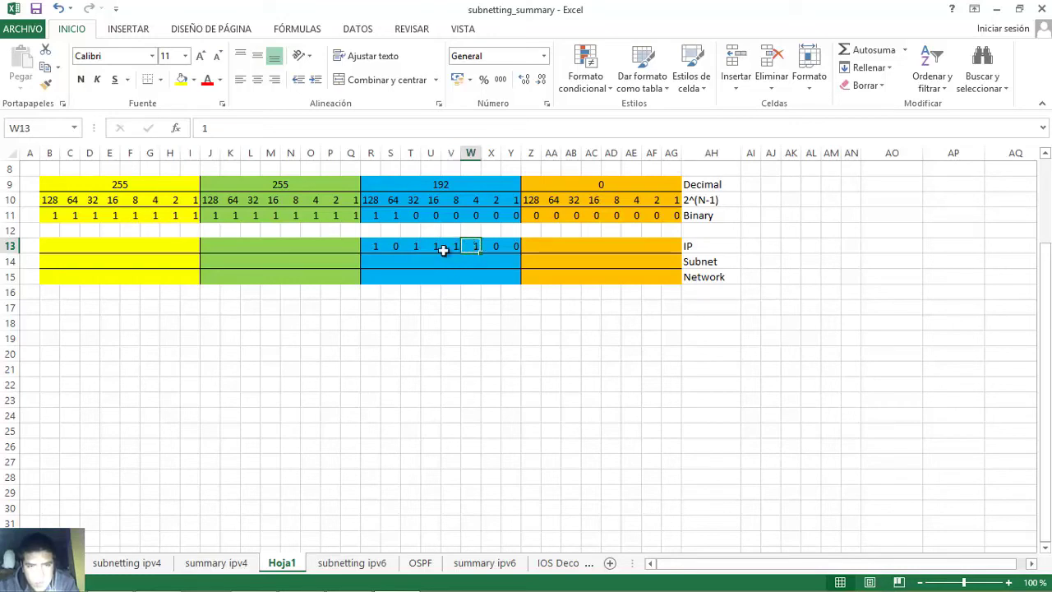
drag(377, 247, 504, 251)
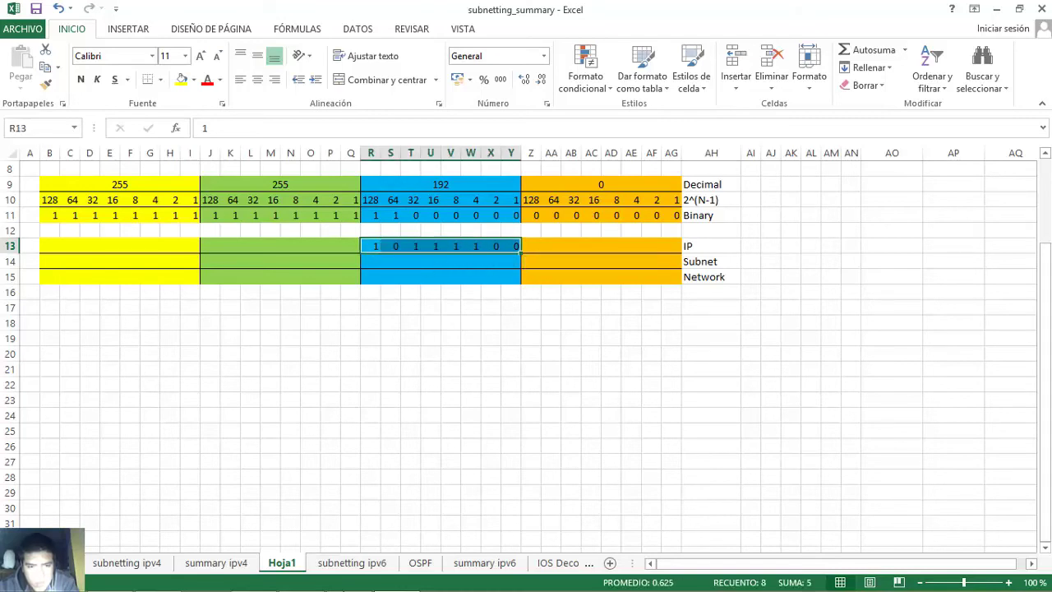
click(301, 585)
click(499, 304)
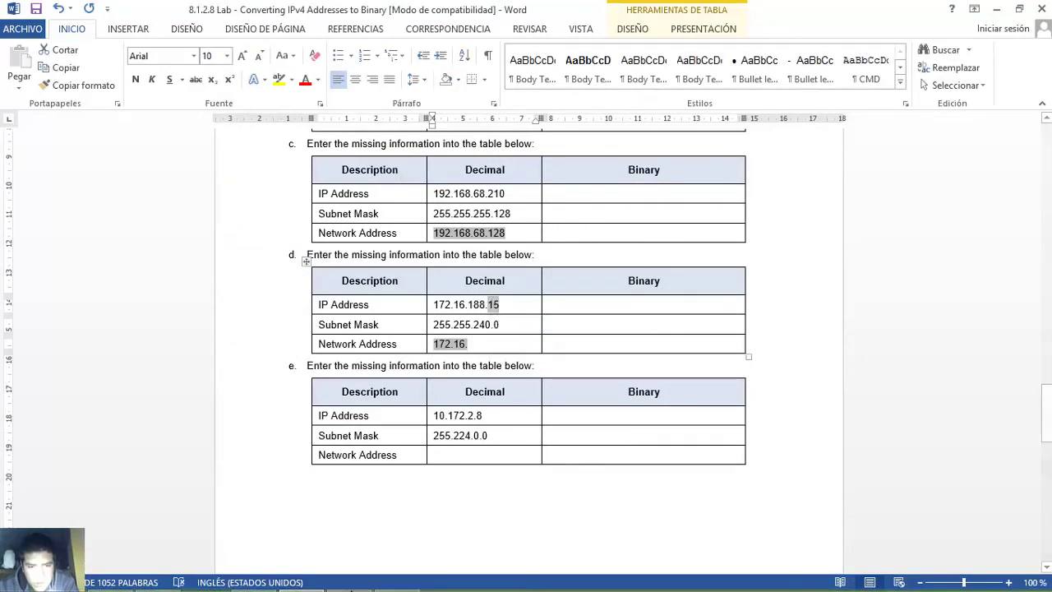
- Enter 15 as fourth-octet IP bits 00001111 in row 13
click(393, 577)
click(533, 246)
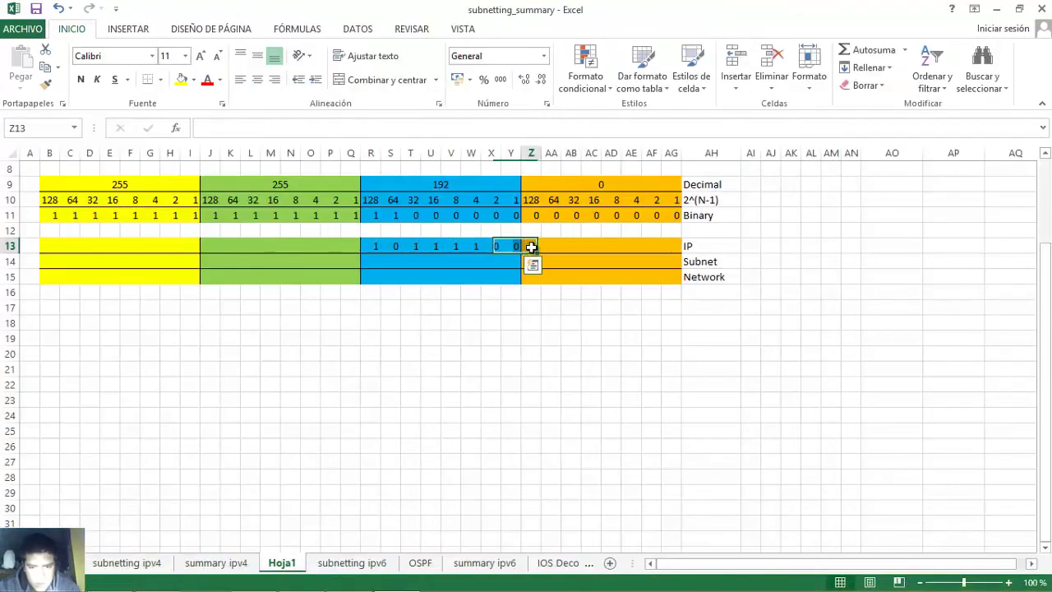
key(Right)
text(0)
key(Right)
text(0)
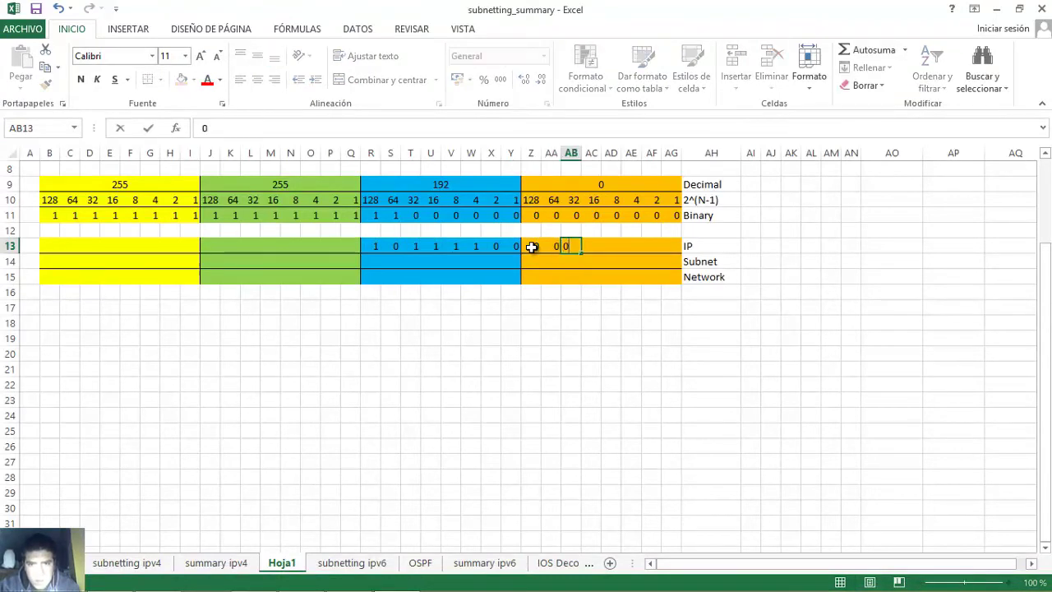
key(Right)
text(0)
key(Right)
text(1)
key(Right)
text(1)
key(Right)
text(1)
key(Right)
text(1)
key(Right)
- Review the trailing 1 bits of the IP row, then highlight table d's 255.255.240.0 mask in Word
click(614, 245)
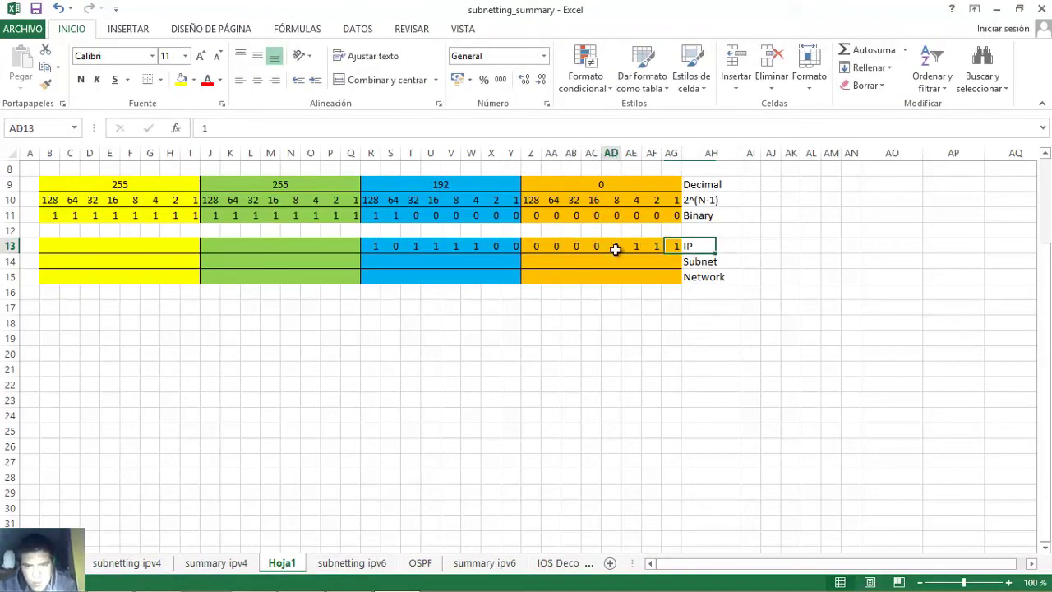
click(634, 246)
click(653, 245)
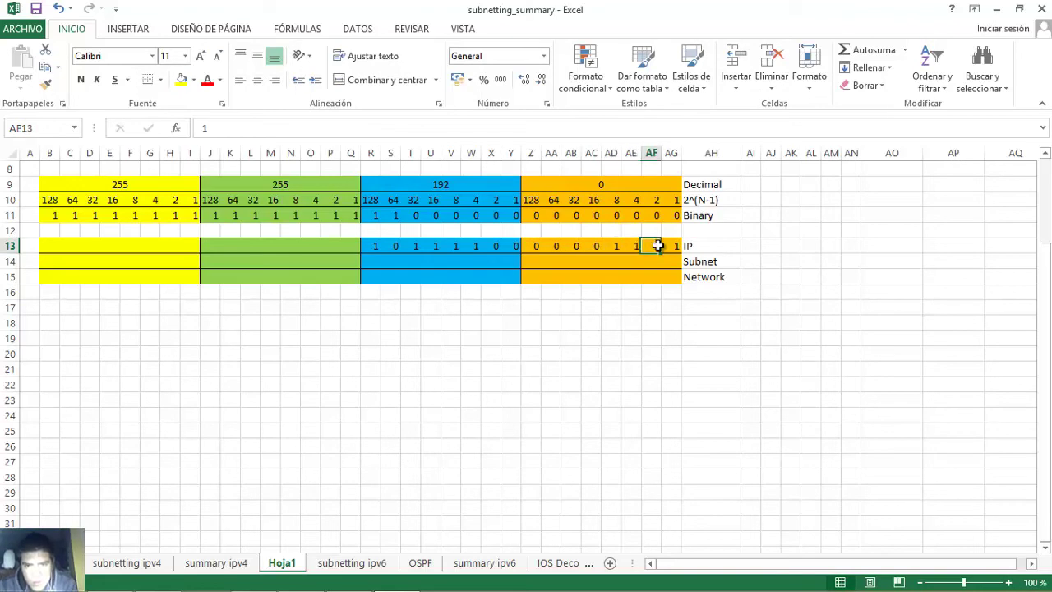
click(673, 245)
shift+click(617, 246)
click(614, 246)
click(629, 245)
mouse_move(636, 247)
mouse_down()
mouse_move(669, 246)
mouse_move(615, 246)
mouse_up()
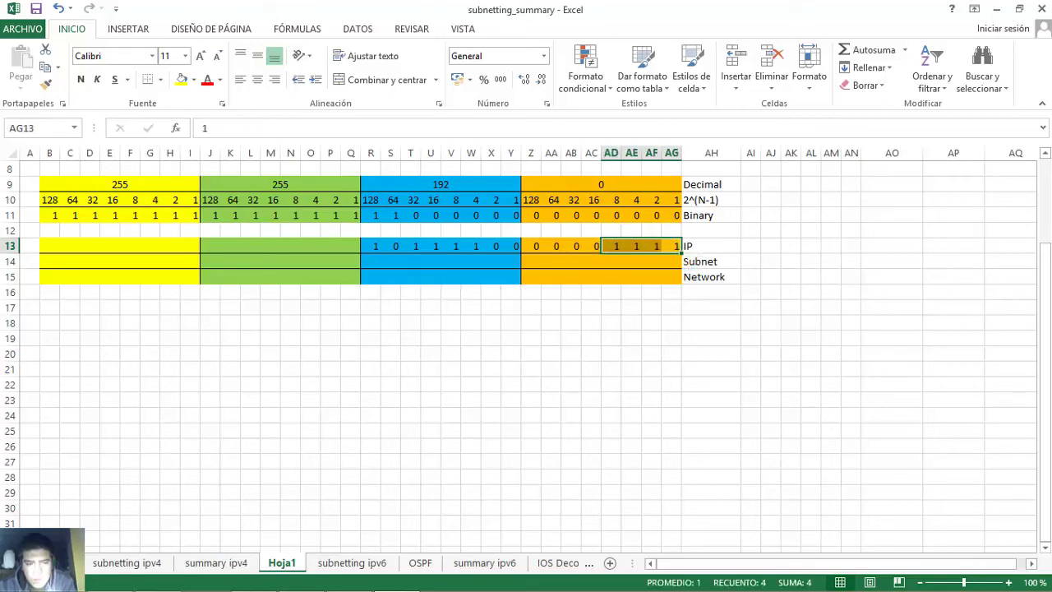
click(300, 581)
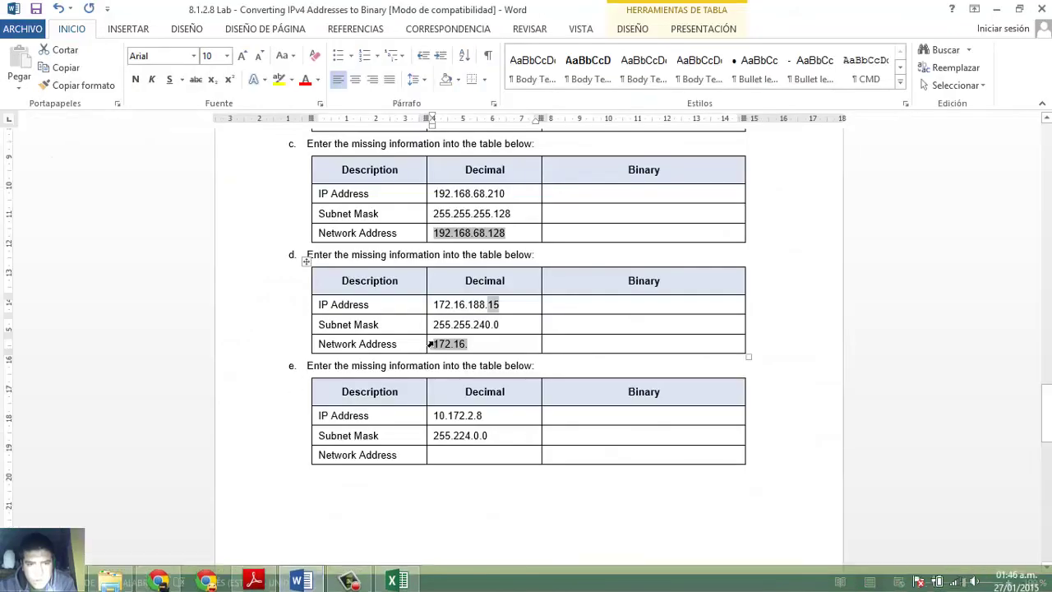
drag(476, 324, 491, 325)
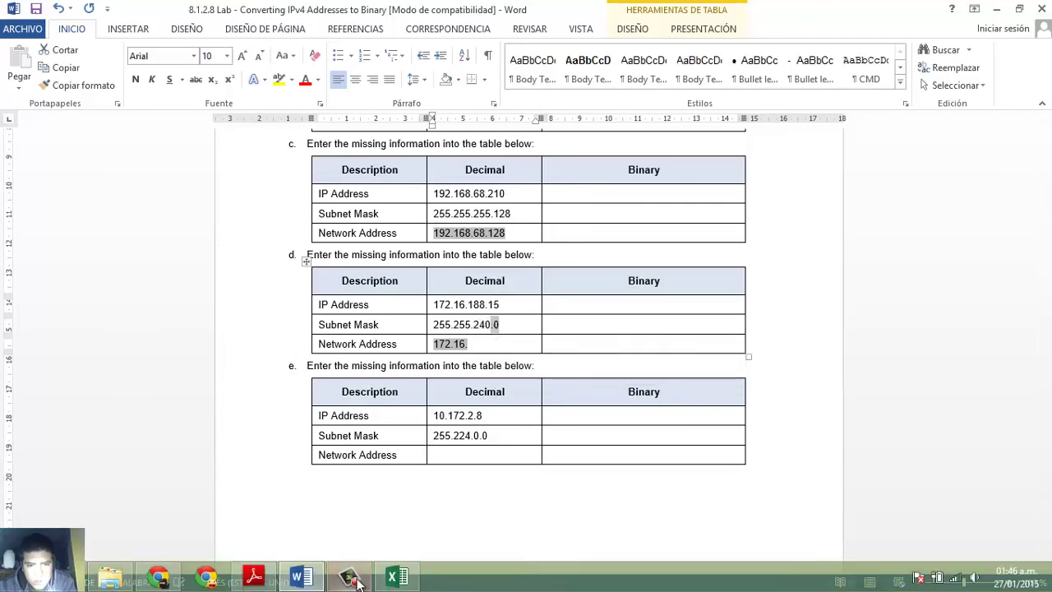
- Type mask bits 11110000 into R14:Y14 and 00000000 into Z14:AG14 of the Subnet row
click(393, 577)
click(371, 261)
text(1)
key(Tab)
text(1)
key(Tab)
text(1)
key(Tab)
text(1)
key(Tab)
text(0)
key(Tab)
text(0)
key(Tab)
text(0	0)
key(Tab)
text(0	0	0	0	0	0	0	0)
- Select the Subnet bits and compare them with the IP row above
drag(373, 261, 435, 261)
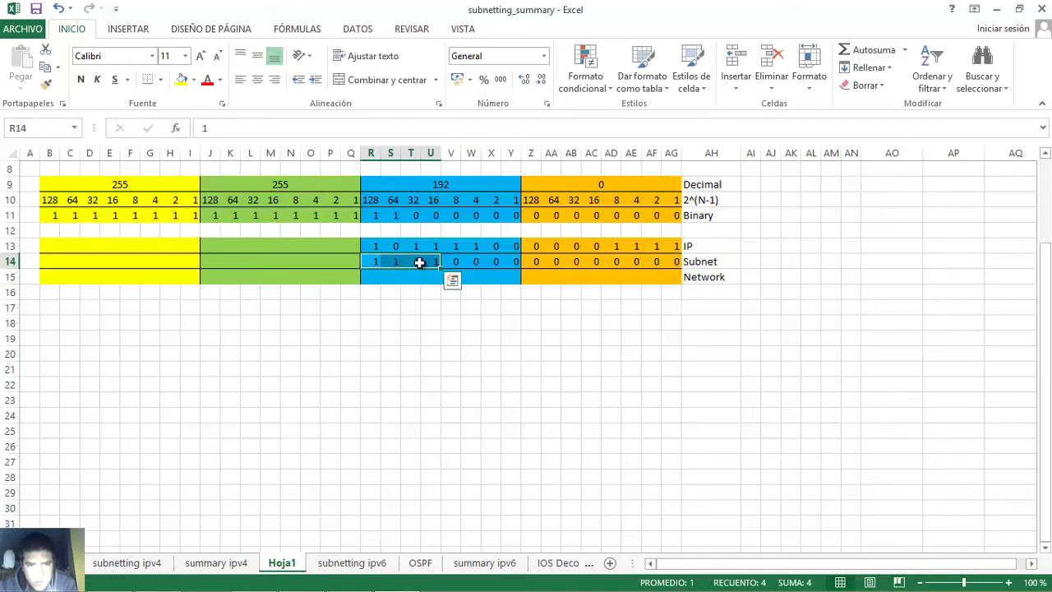
drag(530, 261, 663, 261)
drag(371, 245, 675, 264)
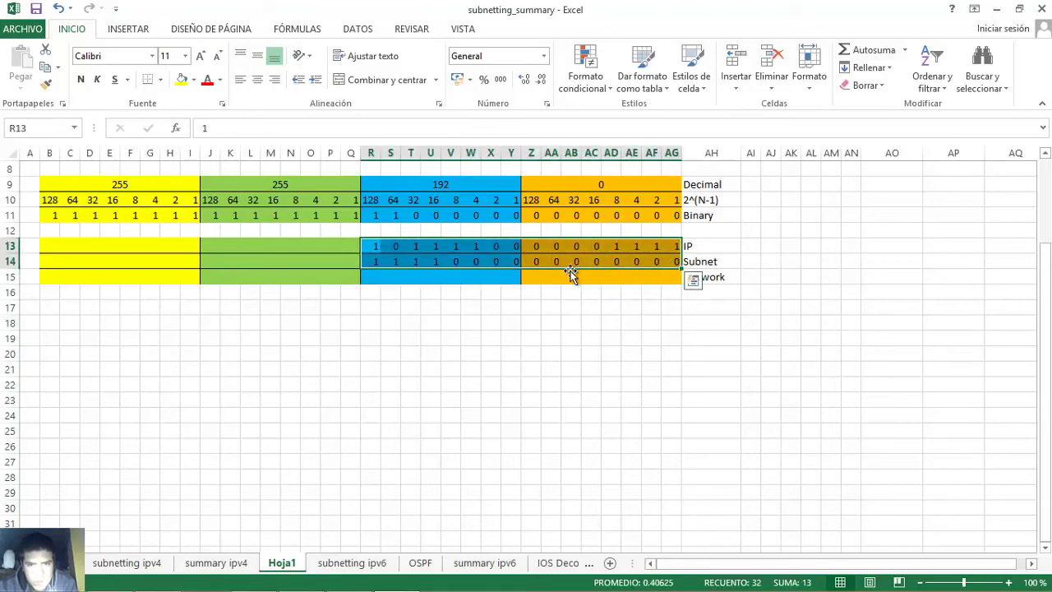
click(370, 277)
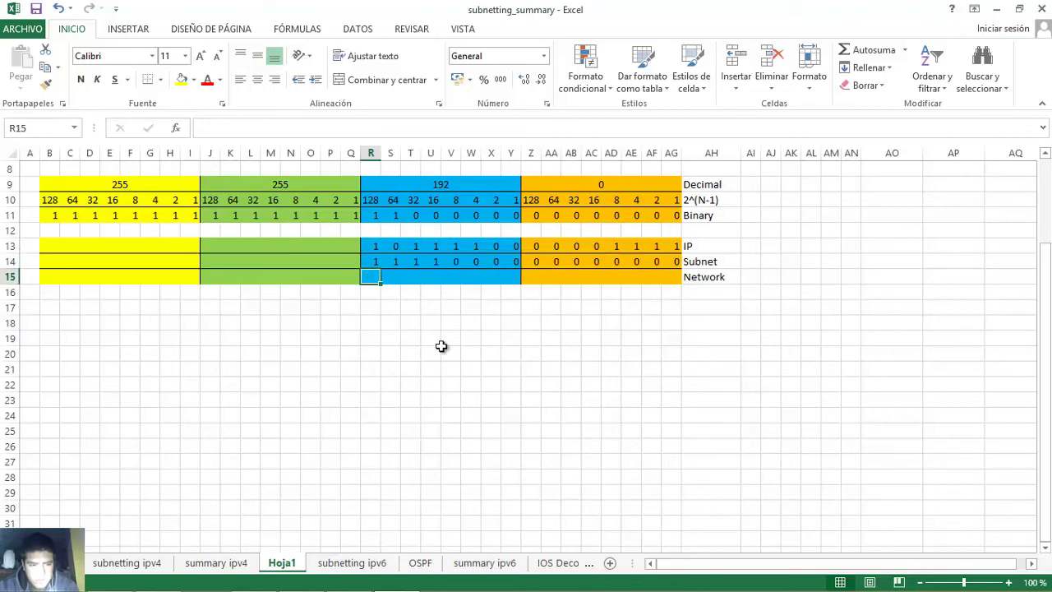
- Enter Network bits 1,0,1,1 followed by twelve zeros across R15:AG15
text(1)
key(Tab)
text(0)
key(Tab)
text(1)
key(Tab)
text(1)
key(Tab)
text(0	0	0	0	0	0	0	0	0	0	0	0)
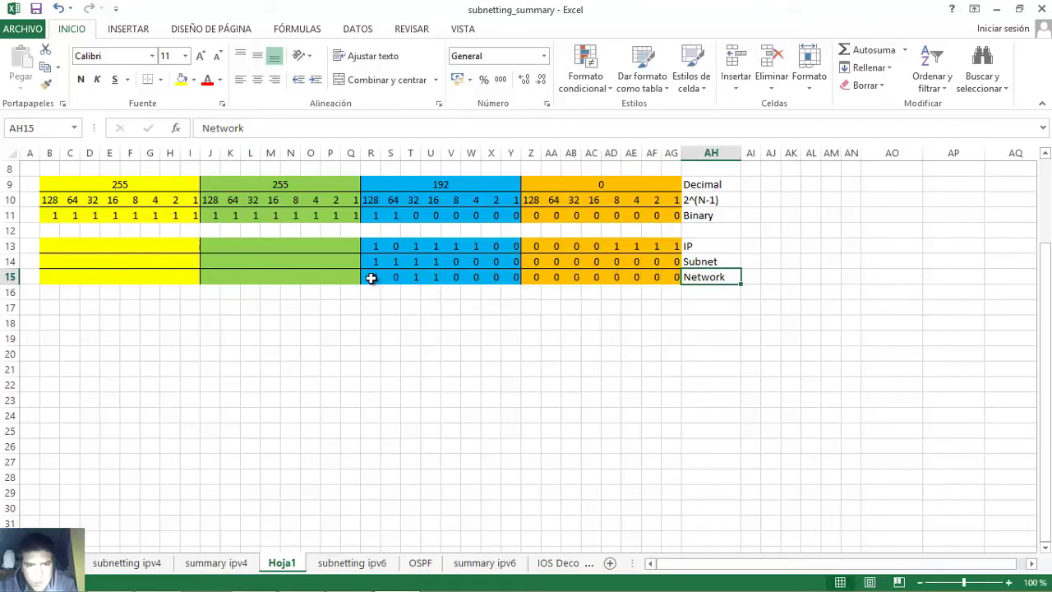
- Check the Network row's 128, 32 and 16 bits, which sum to 176
drag(371, 277, 517, 283)
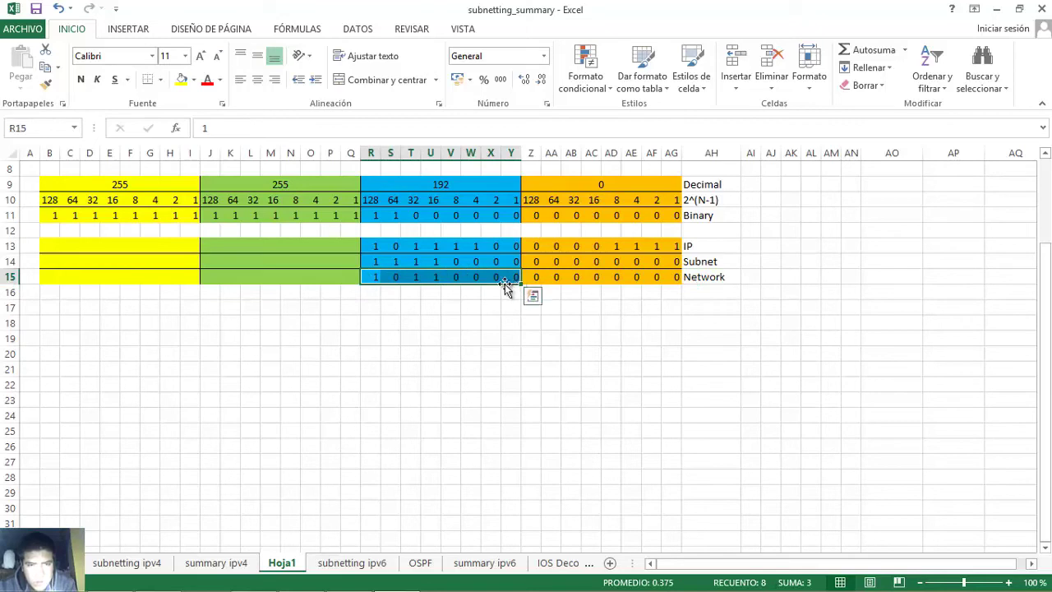
click(371, 279)
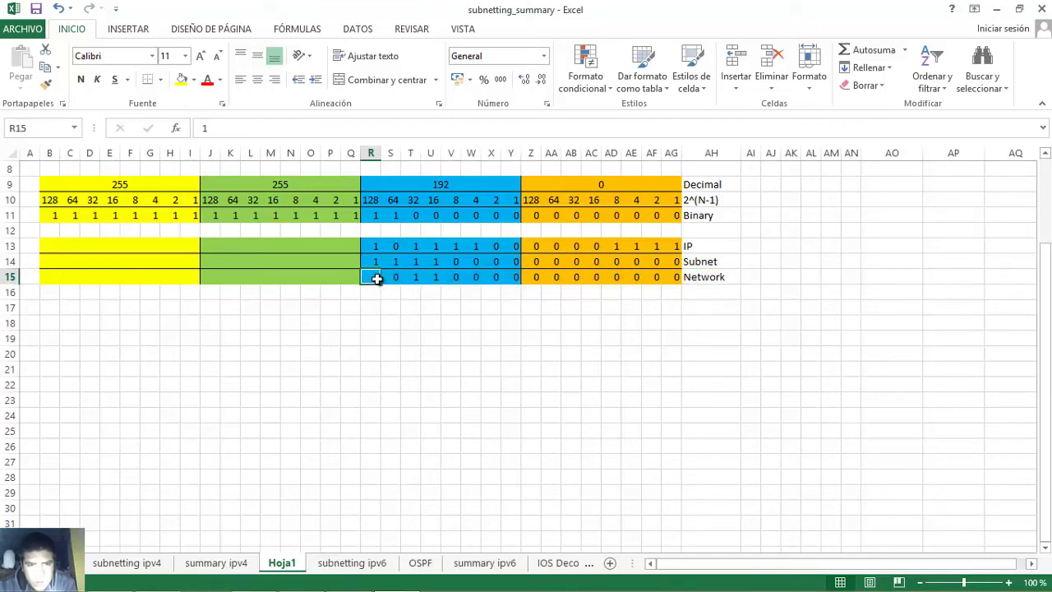
click(436, 274)
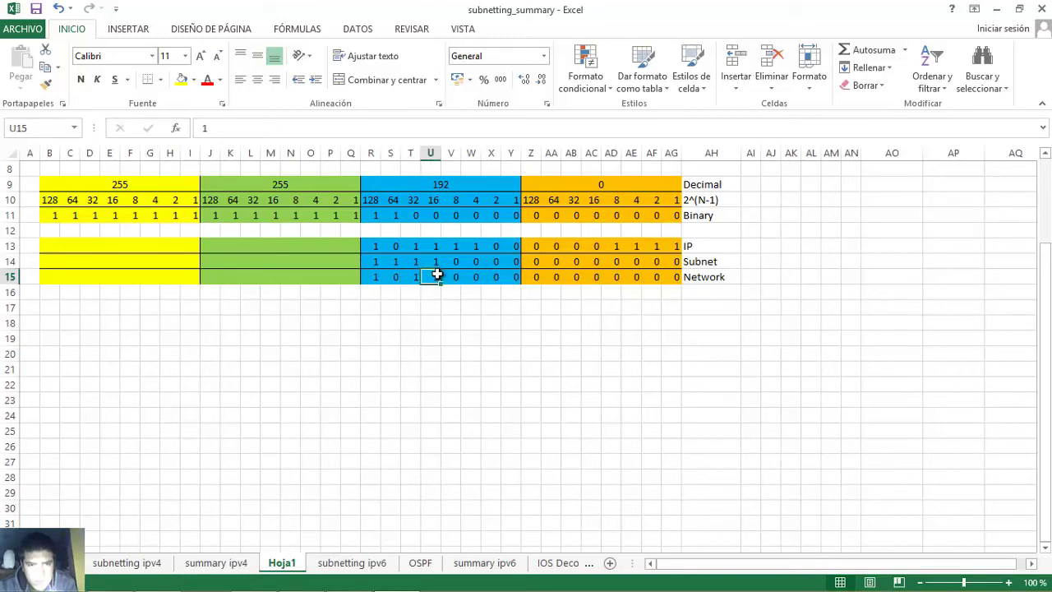
click(373, 278)
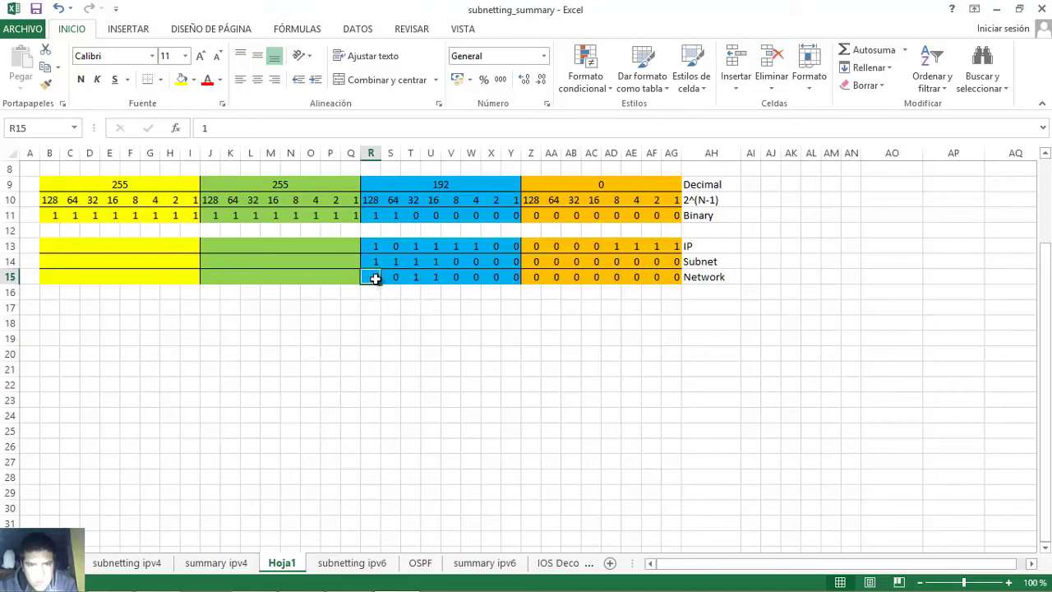
click(416, 279)
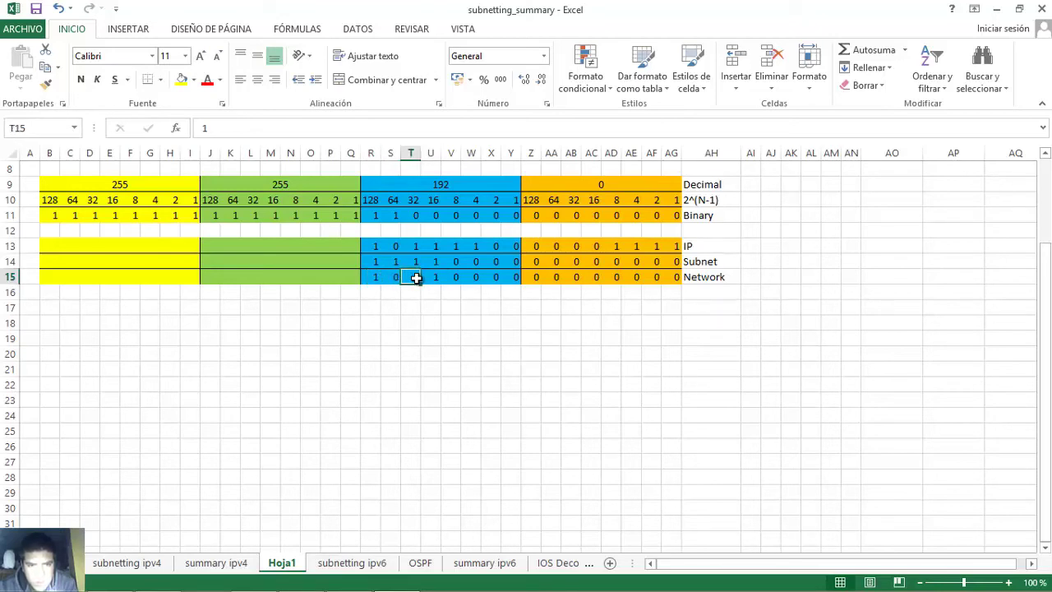
click(434, 279)
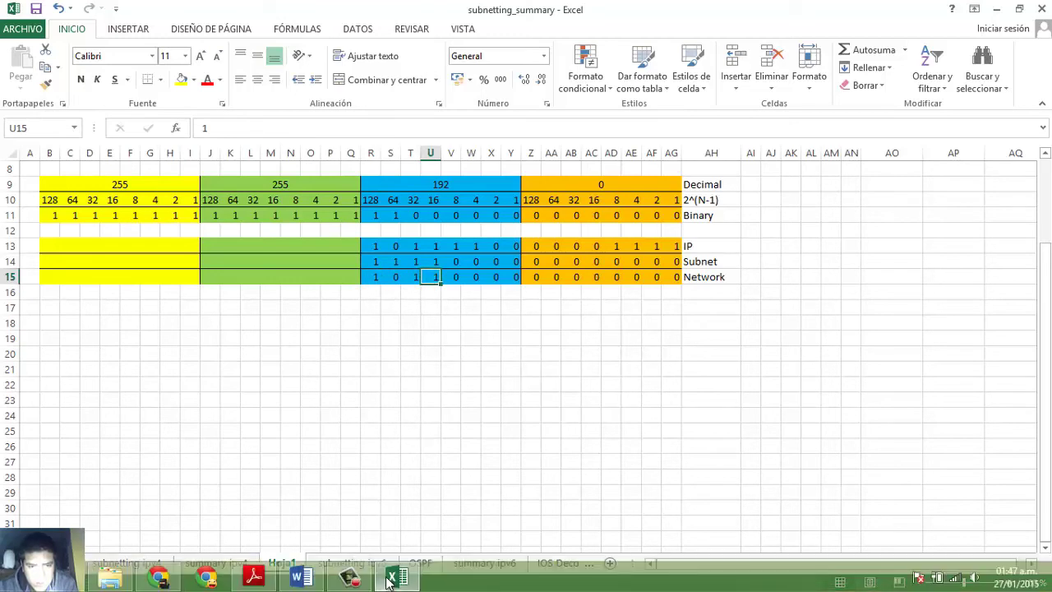
- Complete table d's Network Address as 172.16.176.0 after confirming the fourth-octet Network bits are zero
click(301, 583)
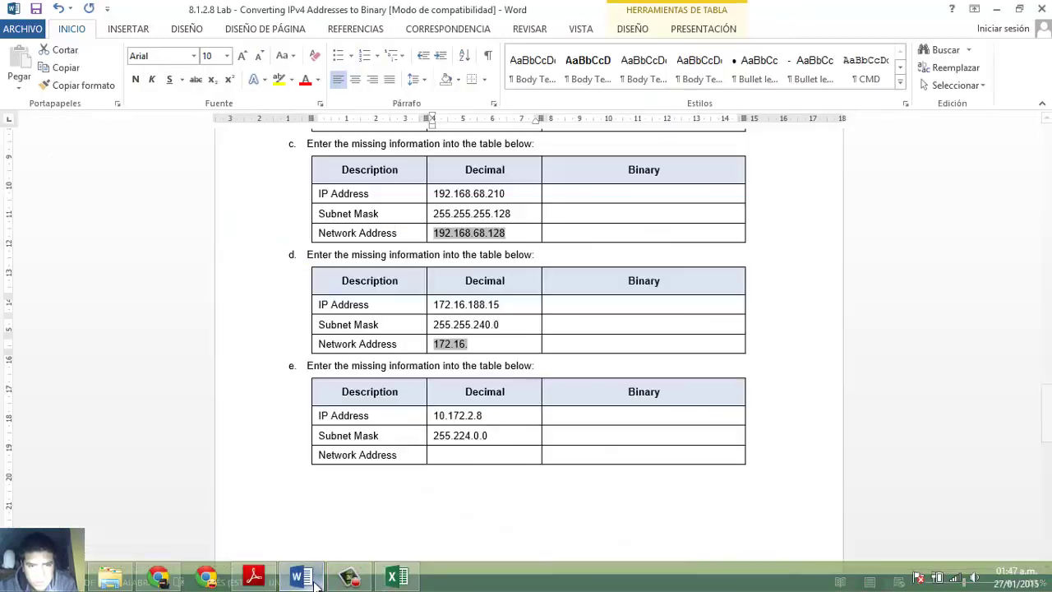
click(496, 345)
text(17)
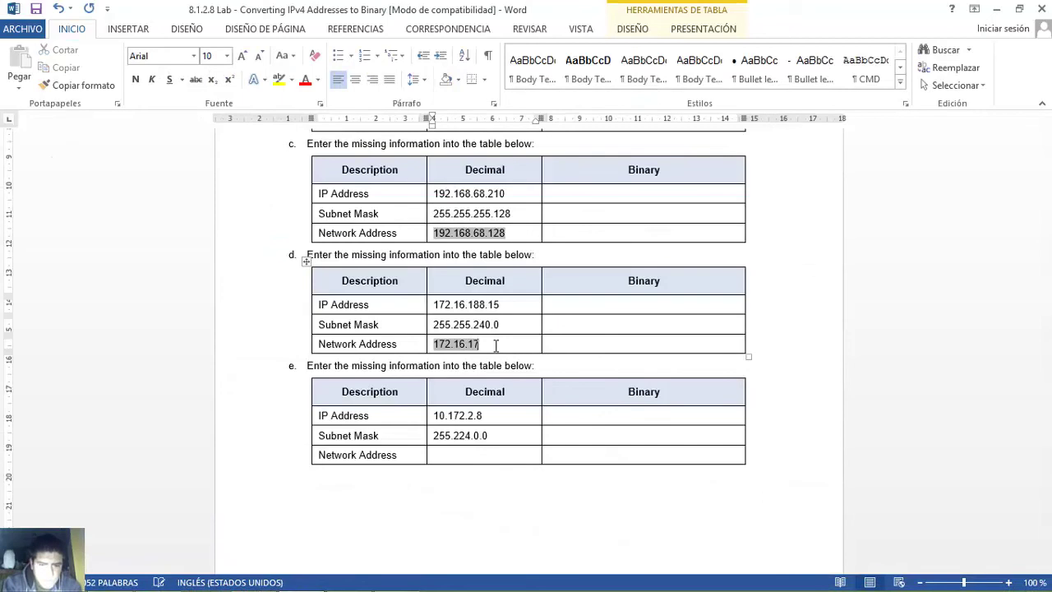
text(6.)
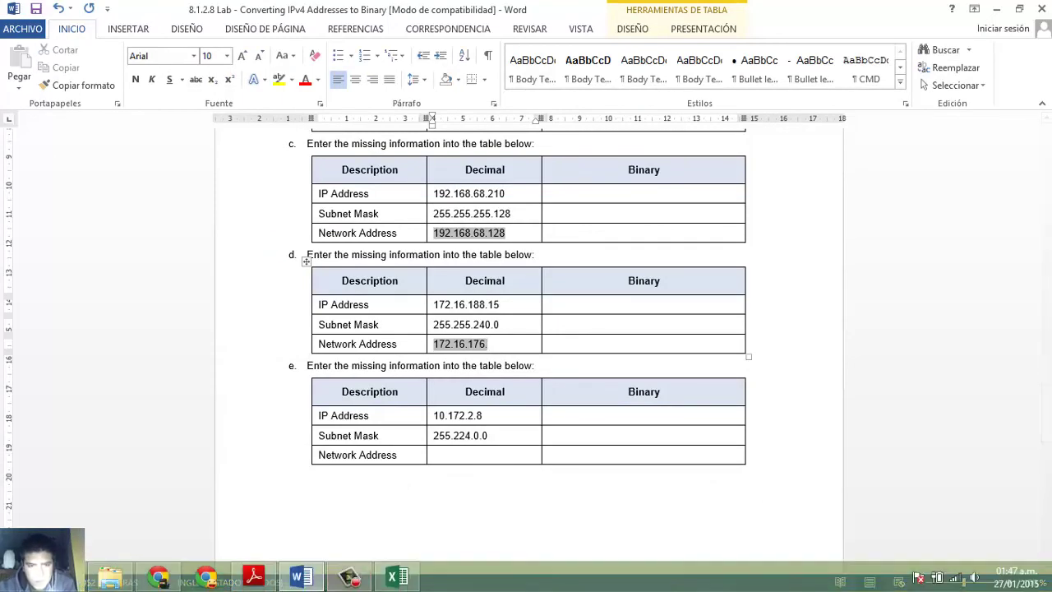
click(395, 578)
drag(530, 276, 666, 277)
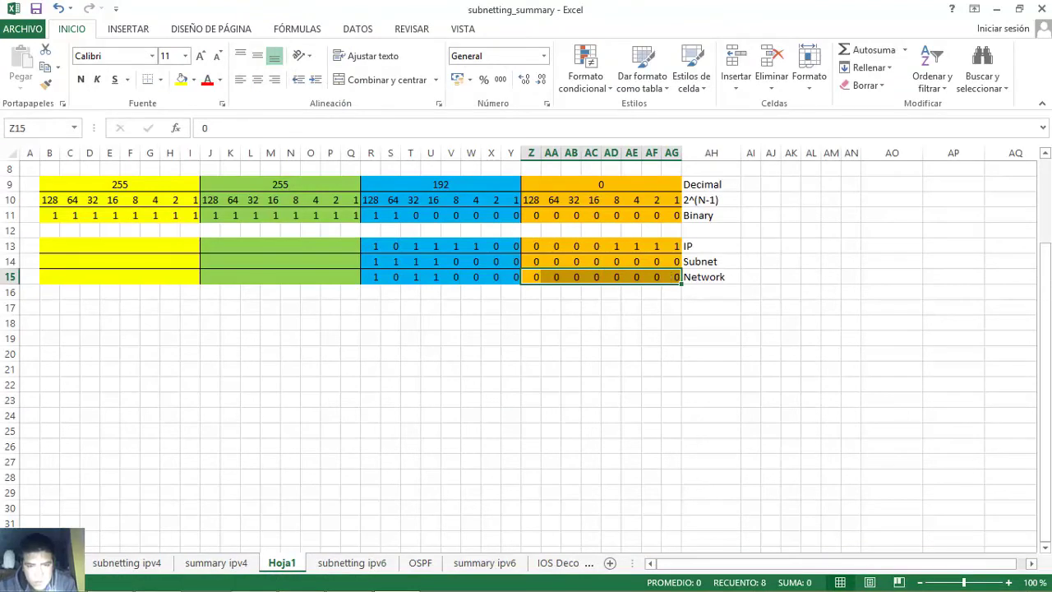
click(303, 578)
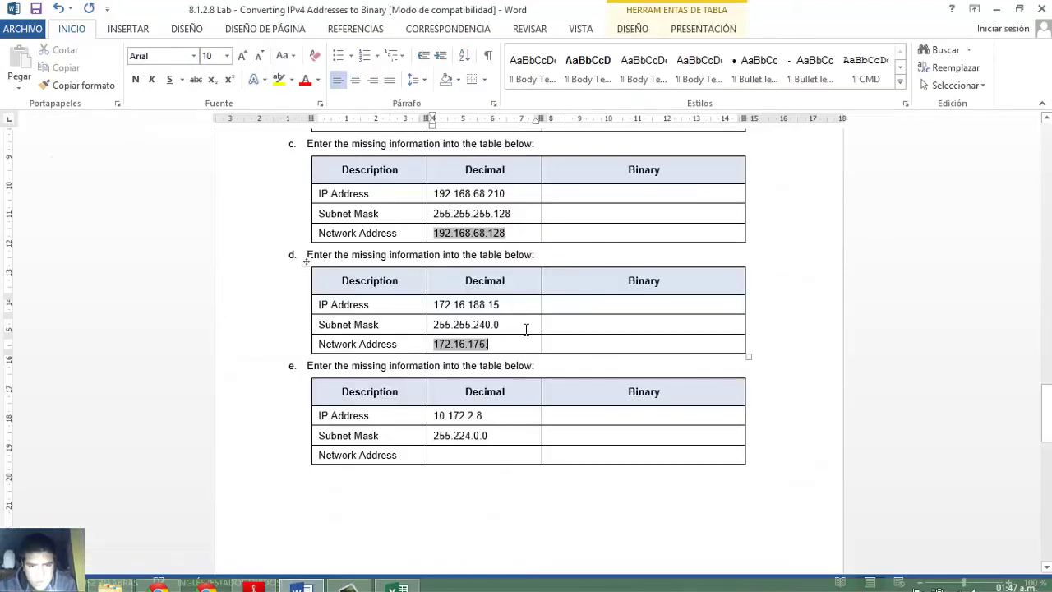
click(500, 346)
text(0)
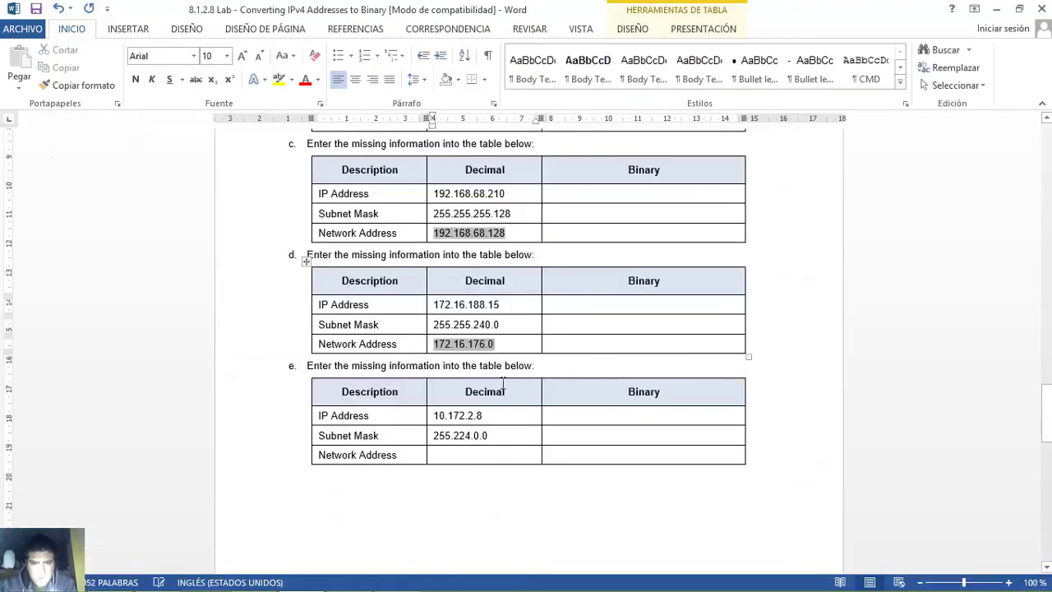
- Review table e's IP and subnet mask, then start its Network Address with 10
click(426, 437)
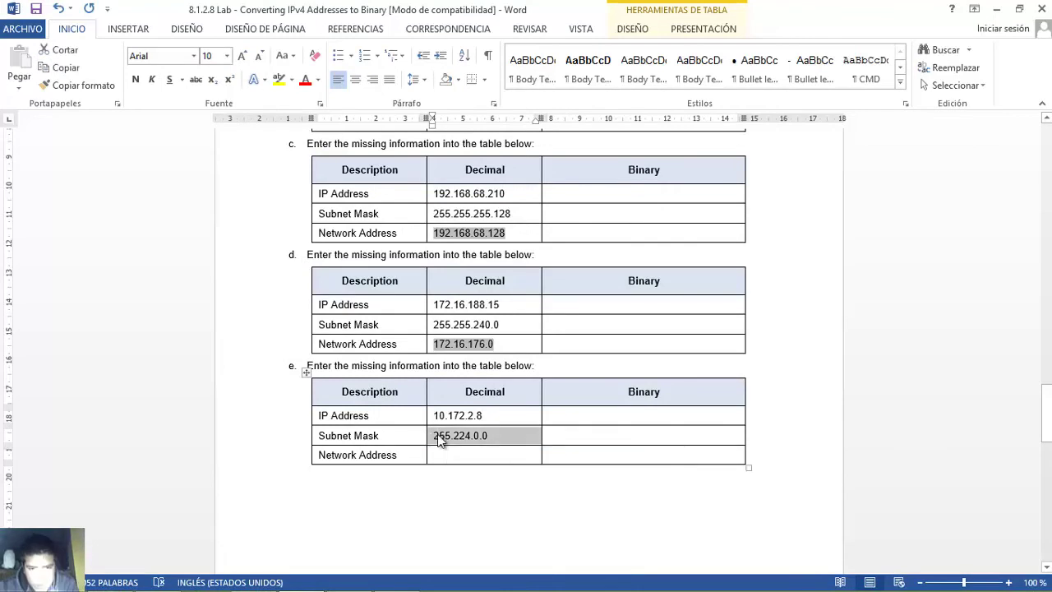
click(439, 441)
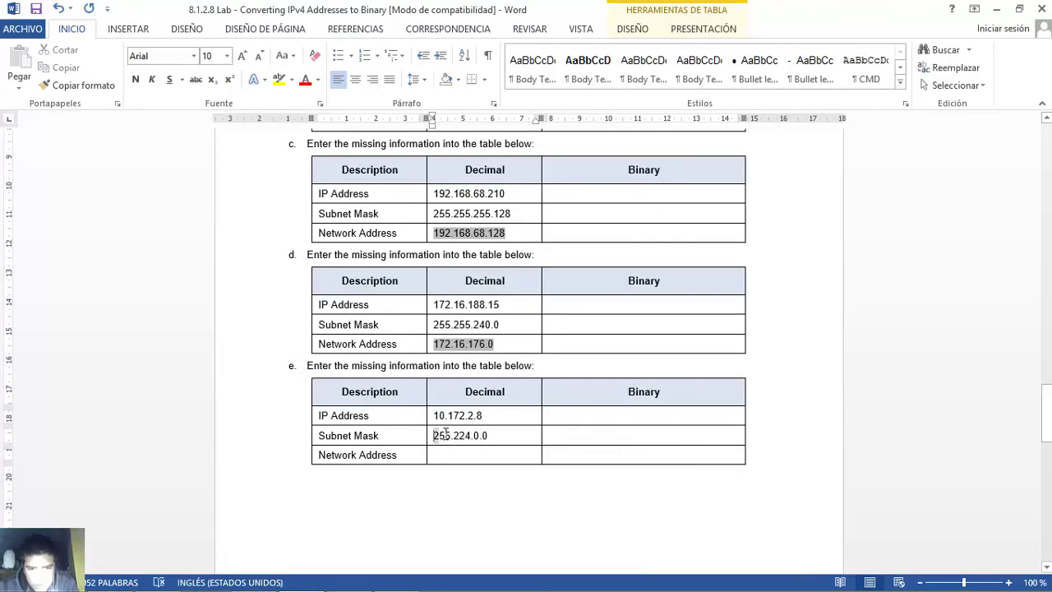
drag(451, 441, 442, 441)
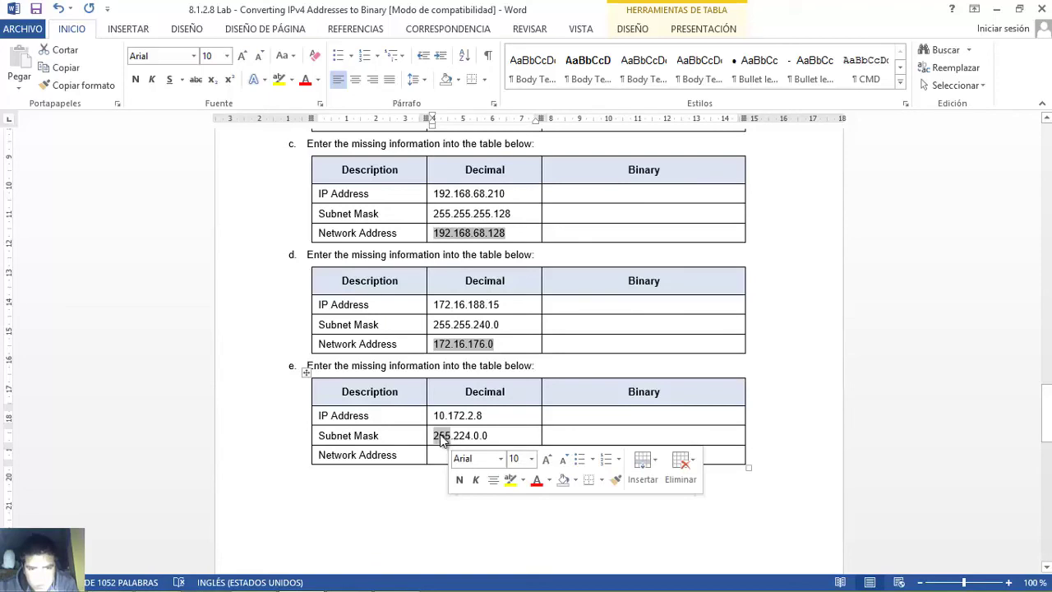
click(441, 416)
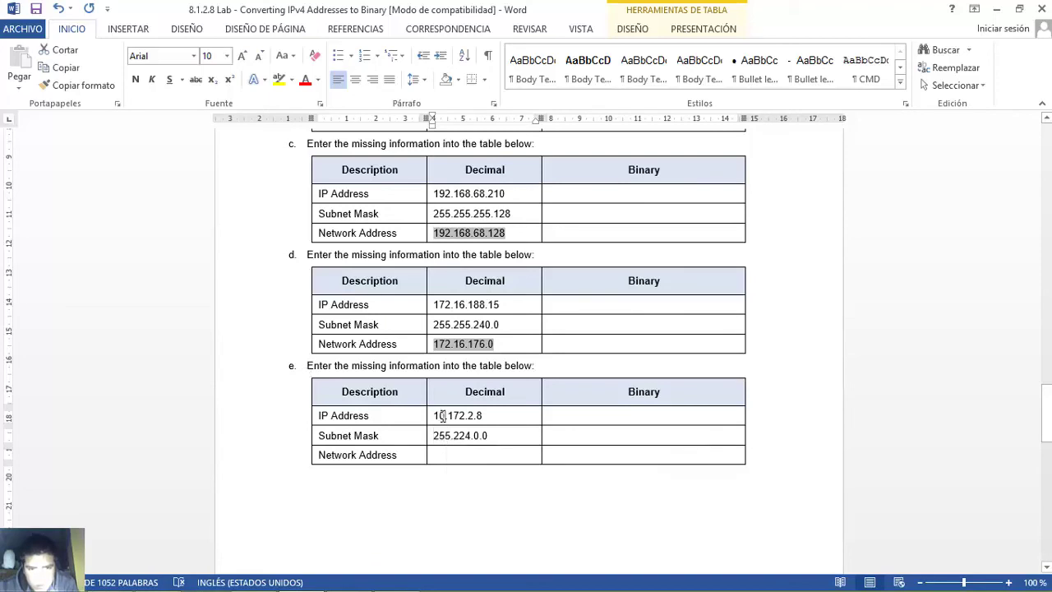
drag(428, 436, 448, 436)
click(437, 442)
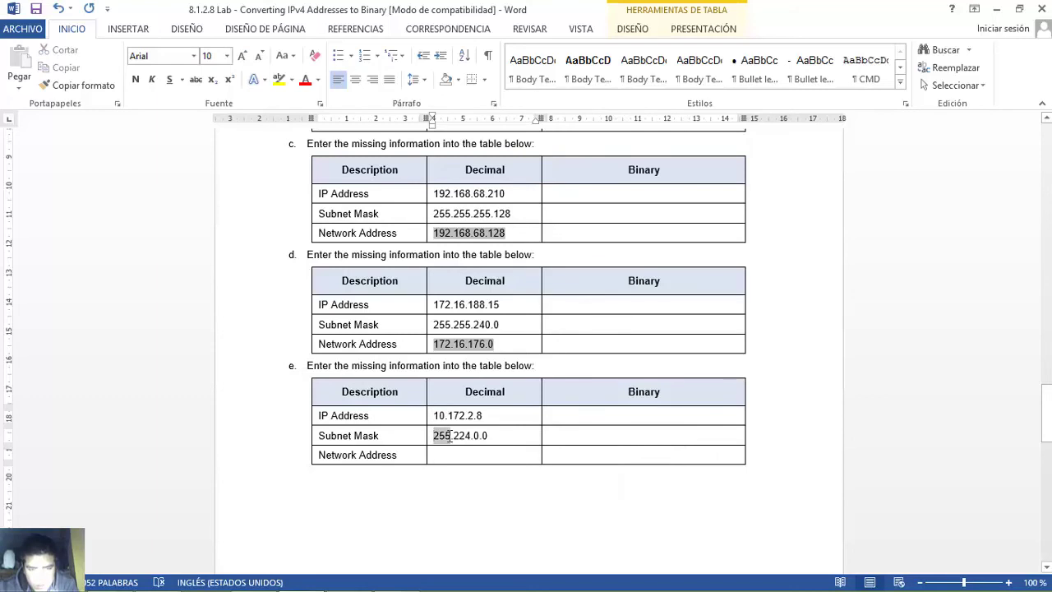
drag(445, 415, 433, 417)
click(431, 453)
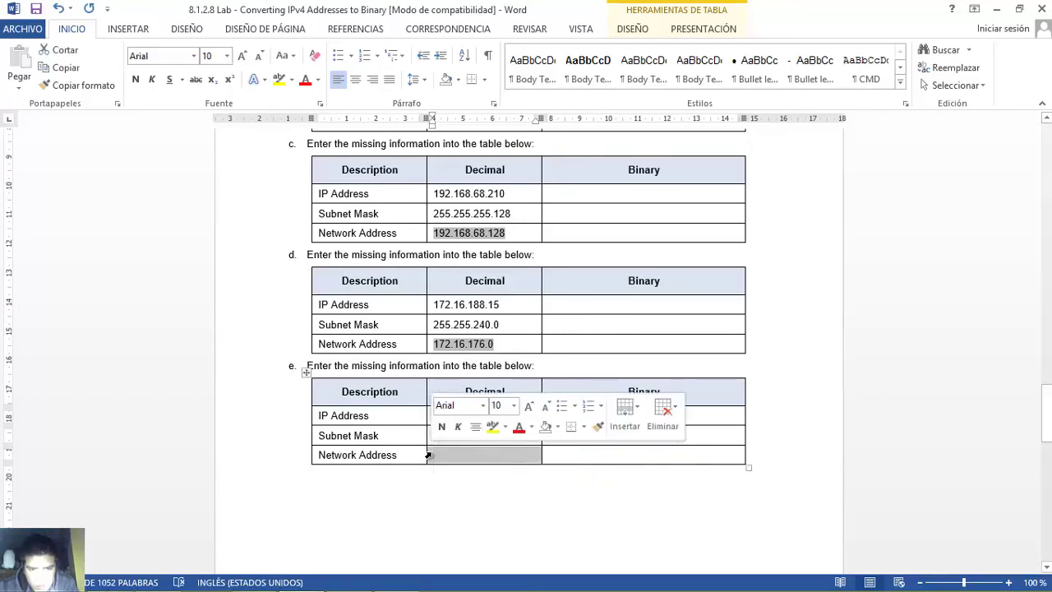
click(437, 453)
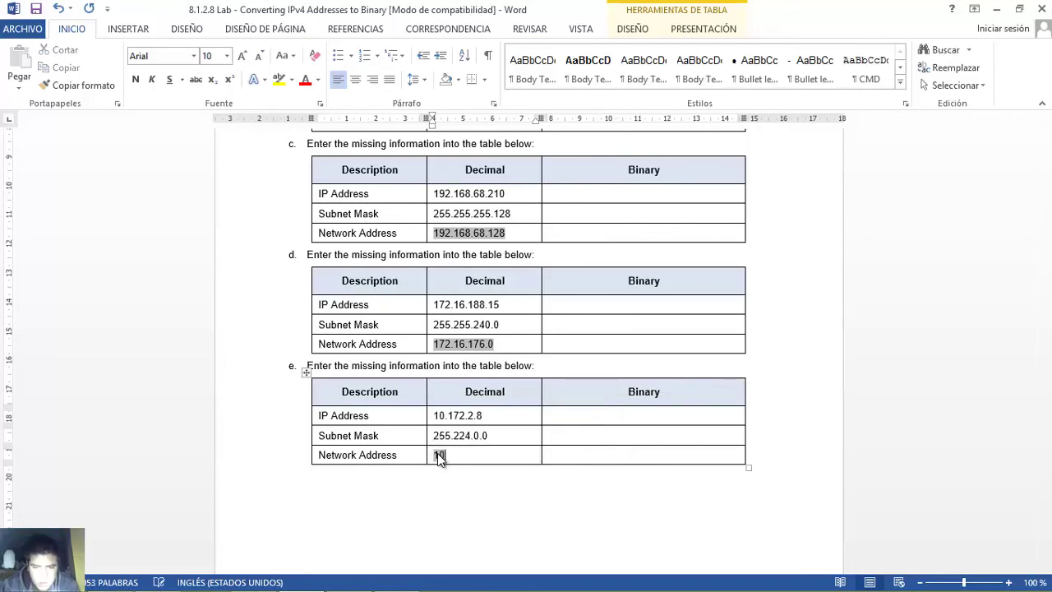
text(10.)
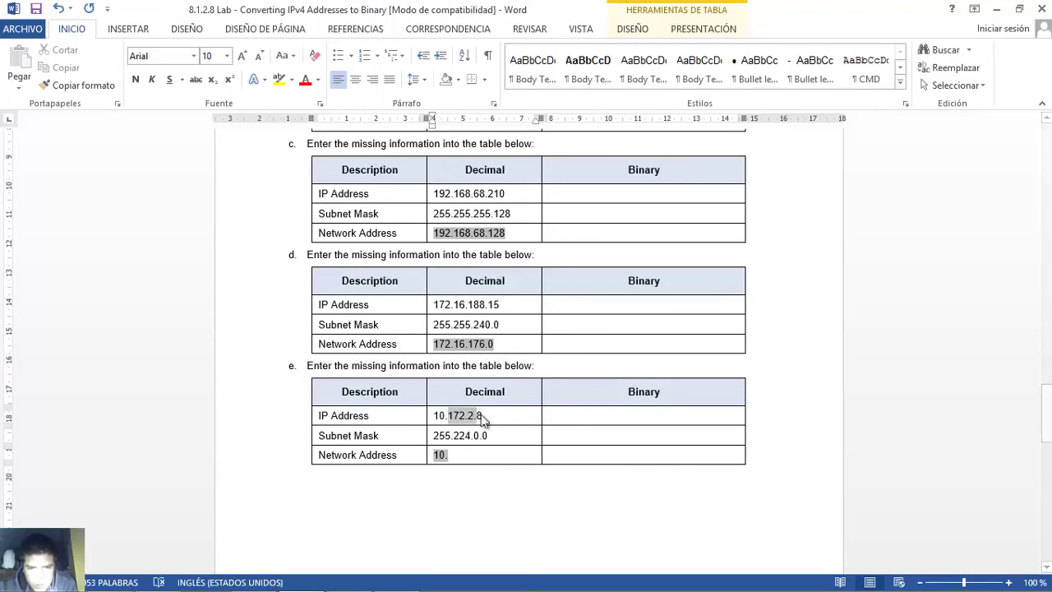
click(397, 577)
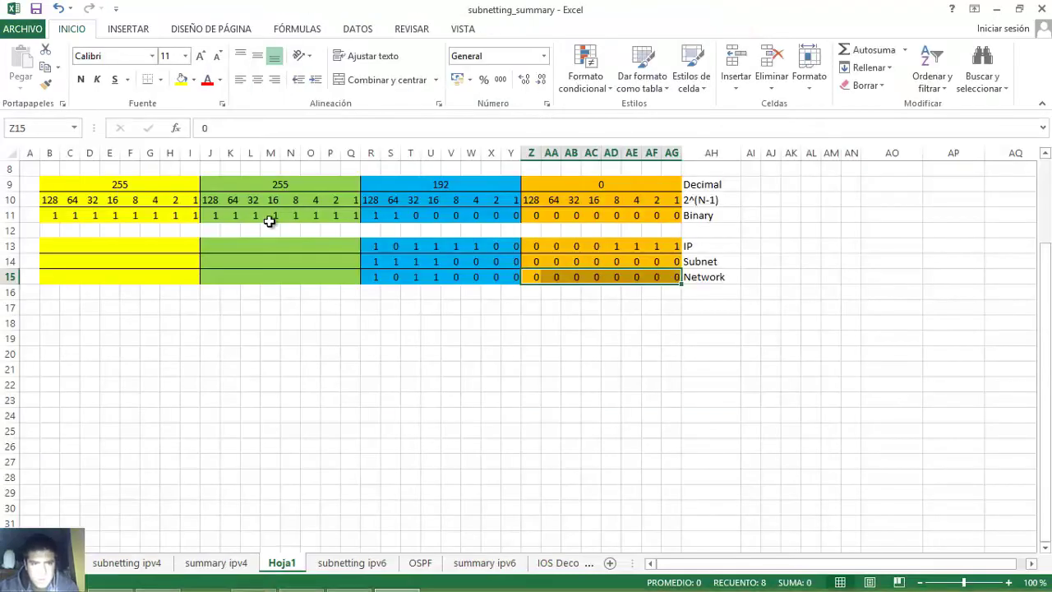
- Clear the old bits in R13:AG15 and enter 172 as 10101100 in the IP row
drag(369, 246, 674, 277)
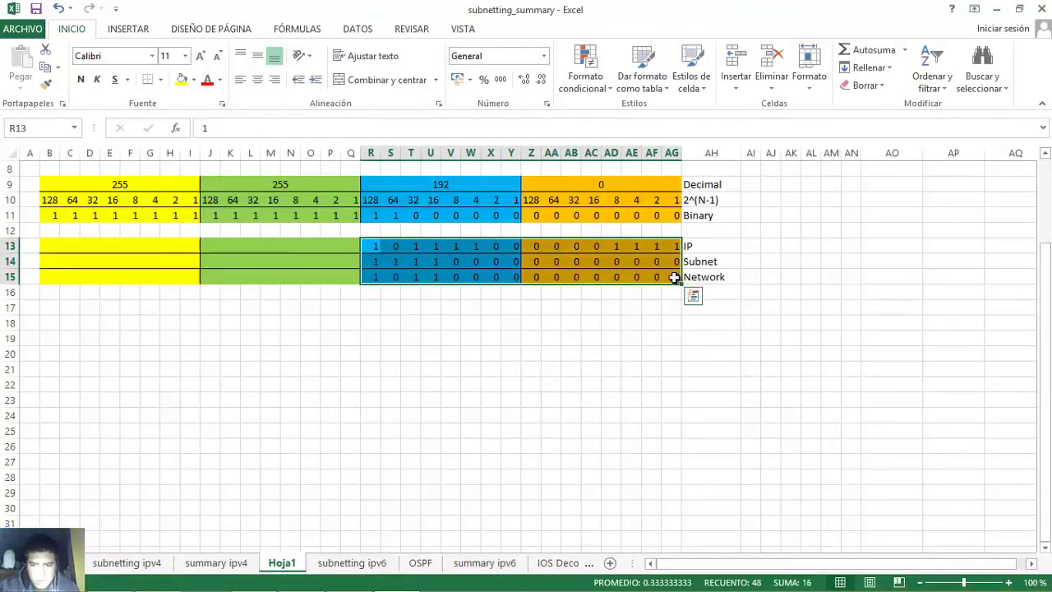
key(Delete)
click(206, 250)
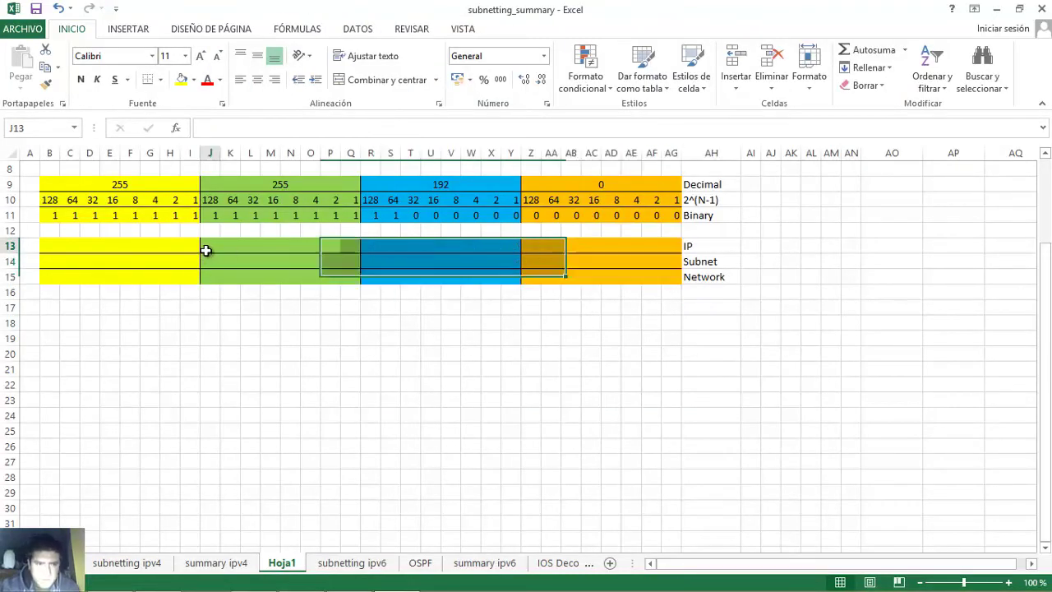
text(1)
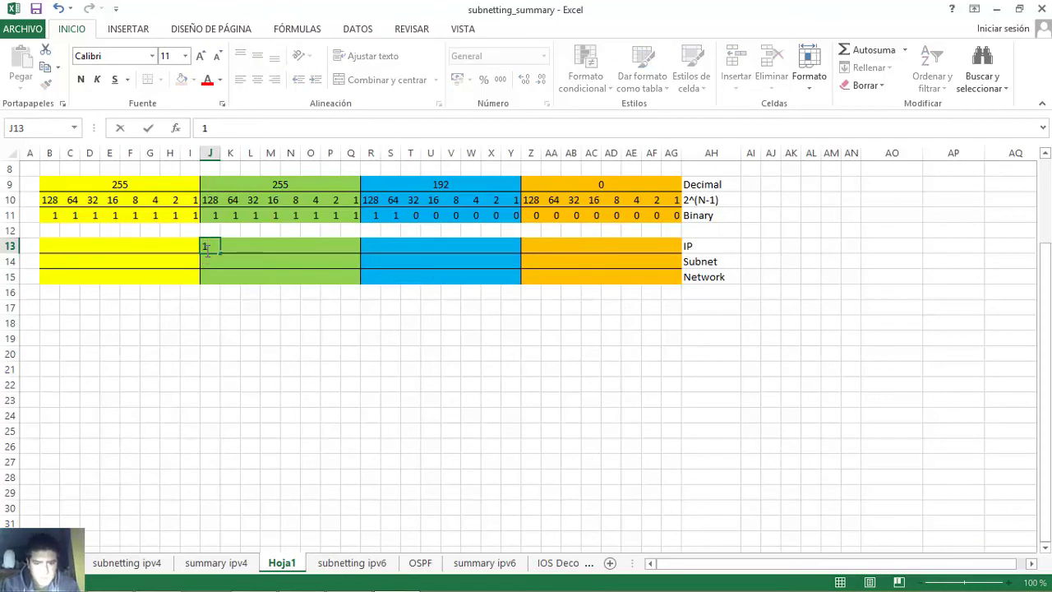
key(Tab)
text(0)
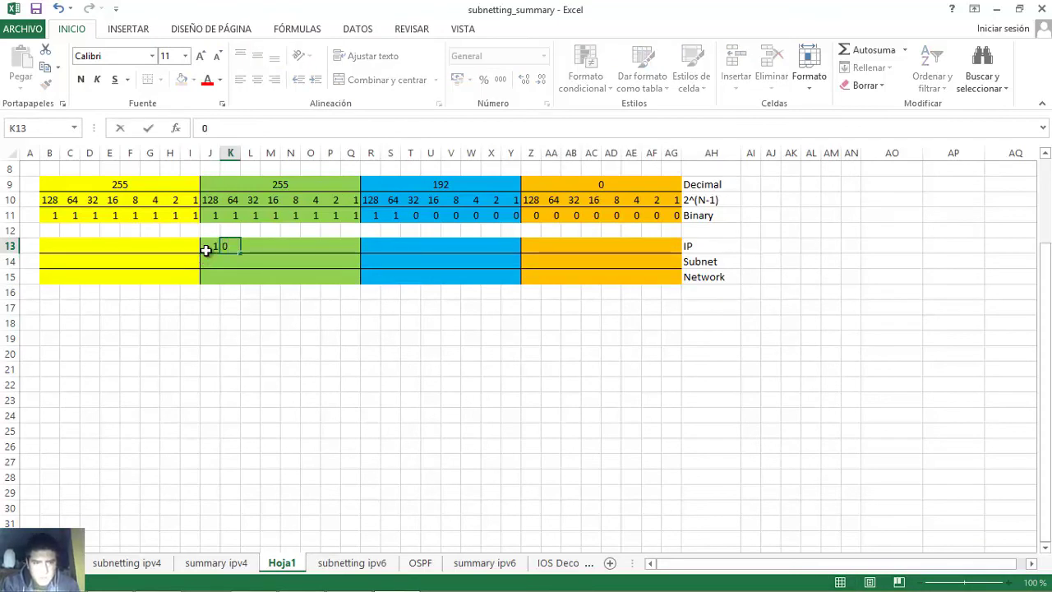
key(Tab)
text(1)
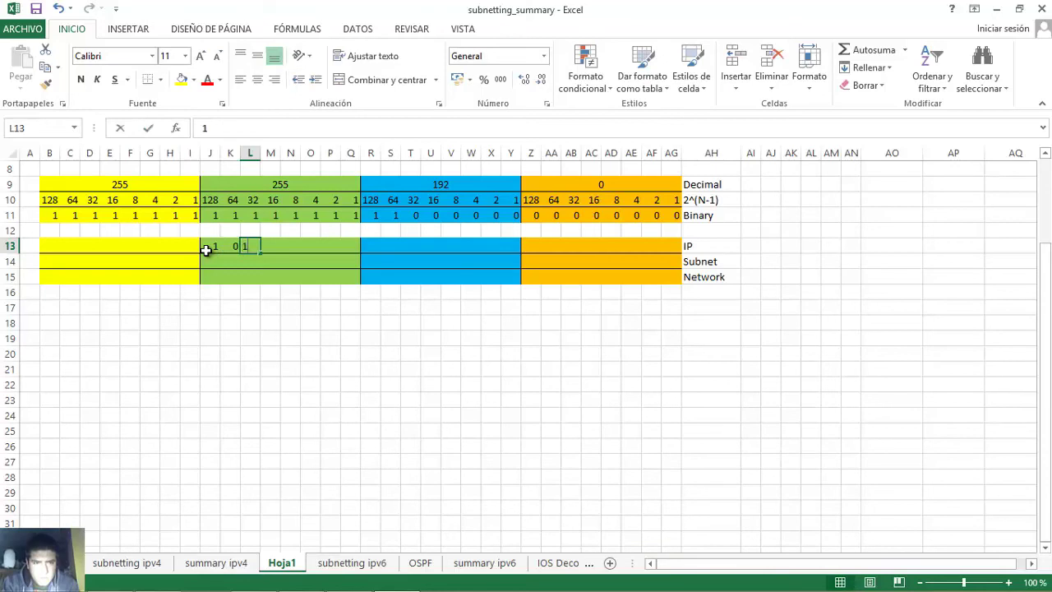
key(Tab)
text(0)
key(Tab)
text(1)
key(Tab)
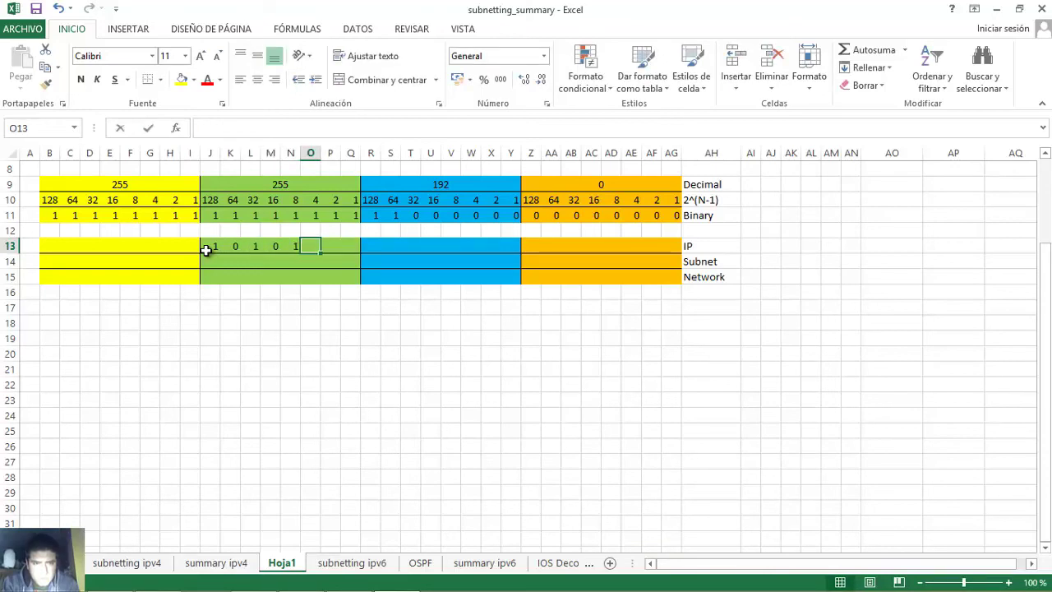
text(1)
key(Tab)
text(0)
key(Tab)
text(0)
key(Tab)
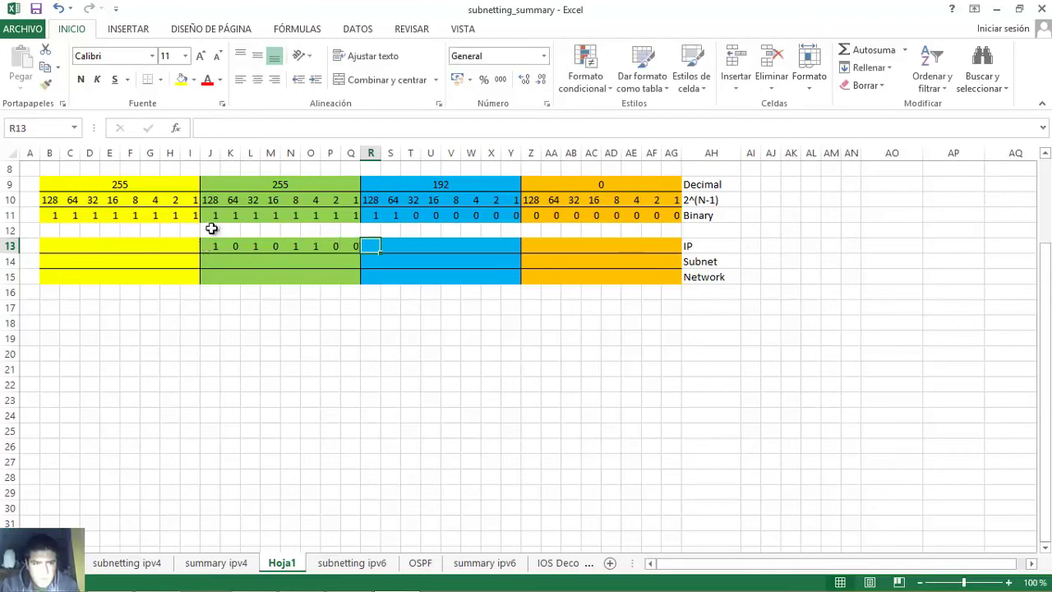
- Verify the 128, 32, 8 and 4 bits that make up 172
click(216, 244)
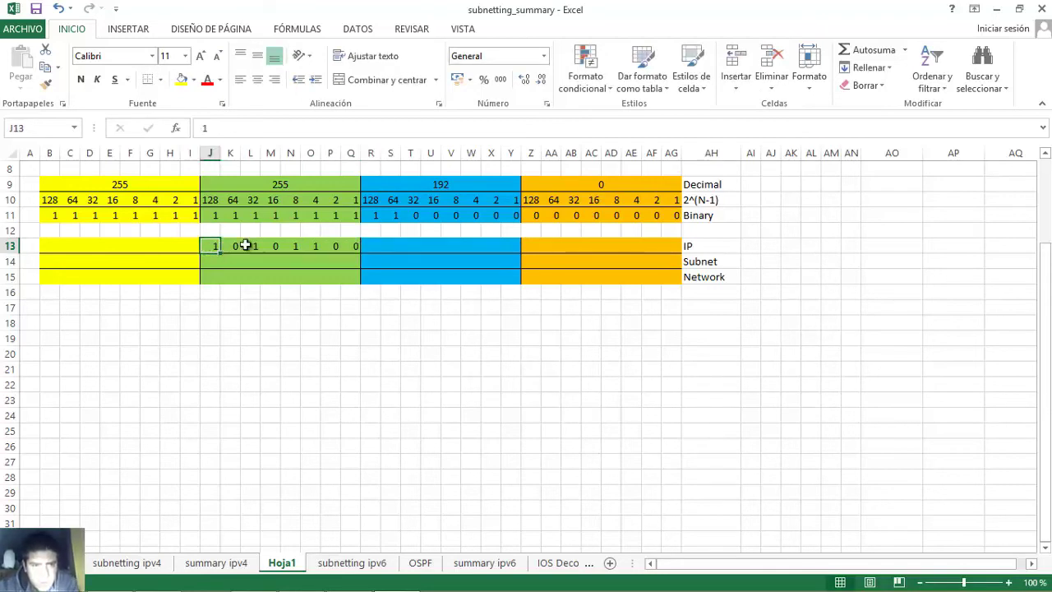
click(251, 245)
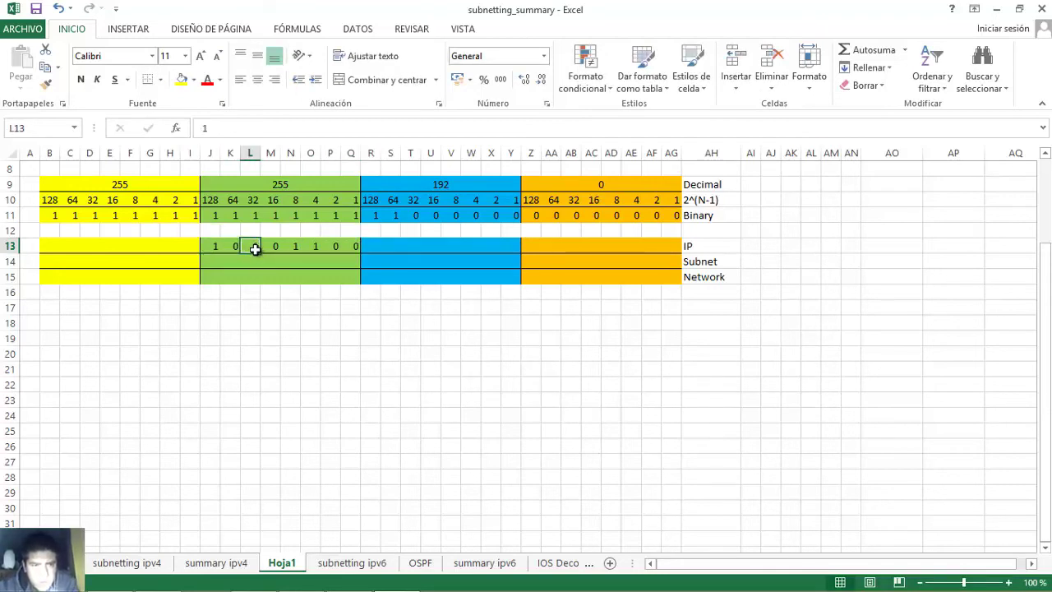
click(295, 246)
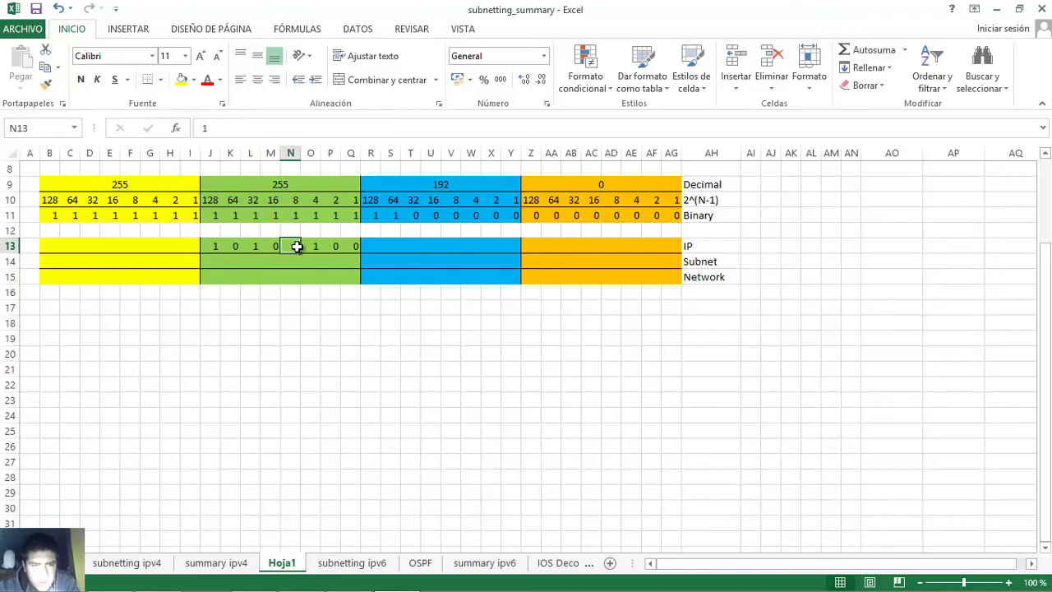
click(313, 247)
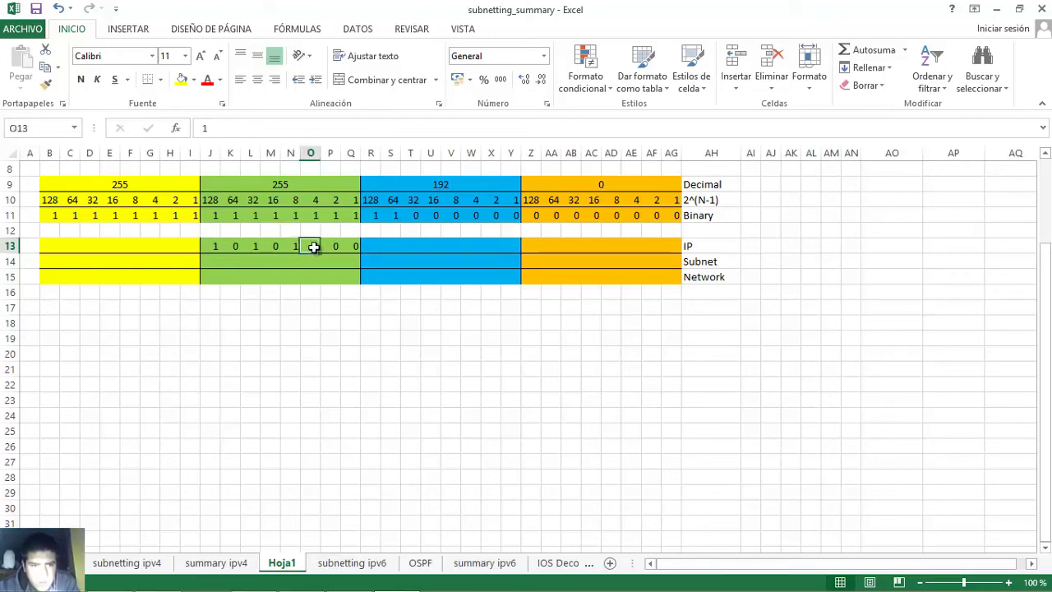
click(213, 249)
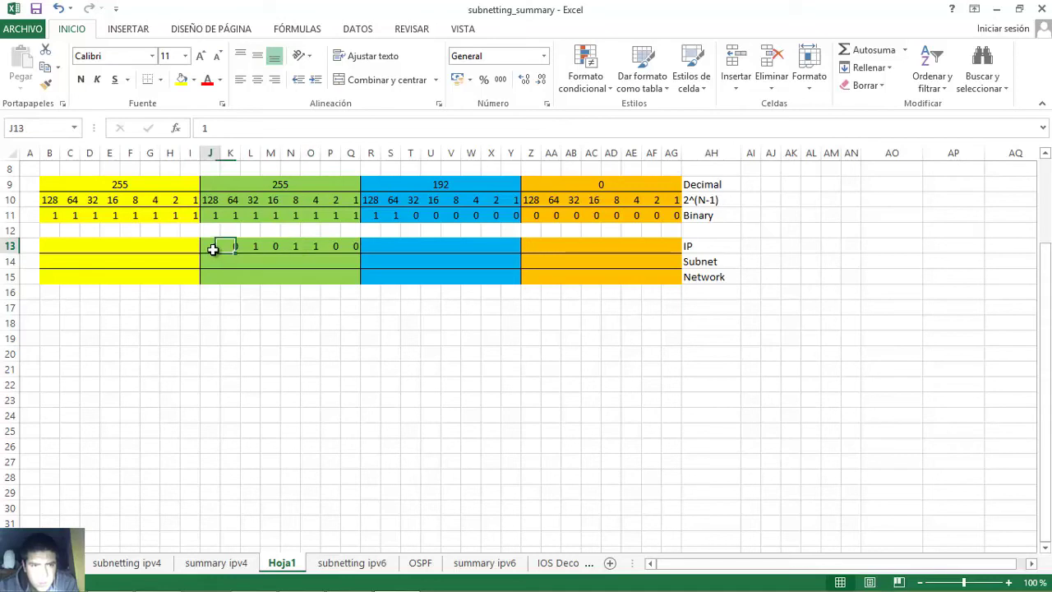
click(255, 246)
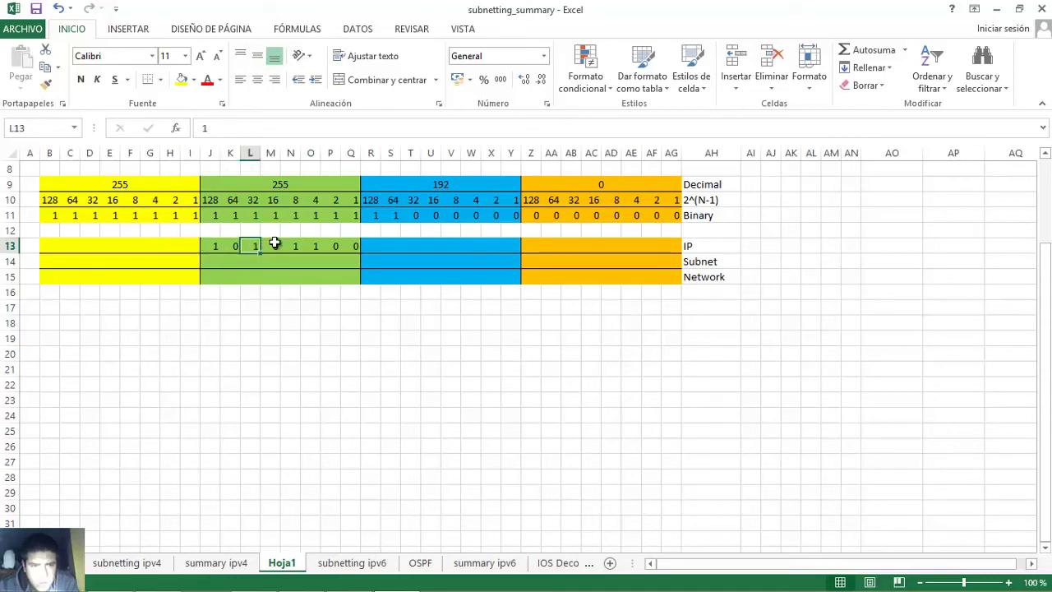
click(294, 247)
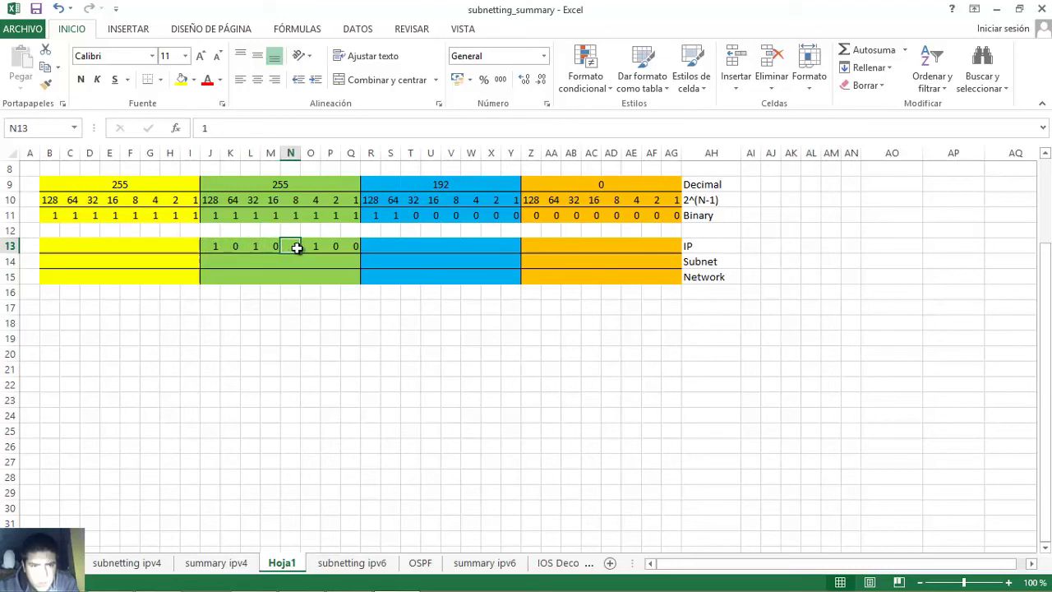
click(317, 246)
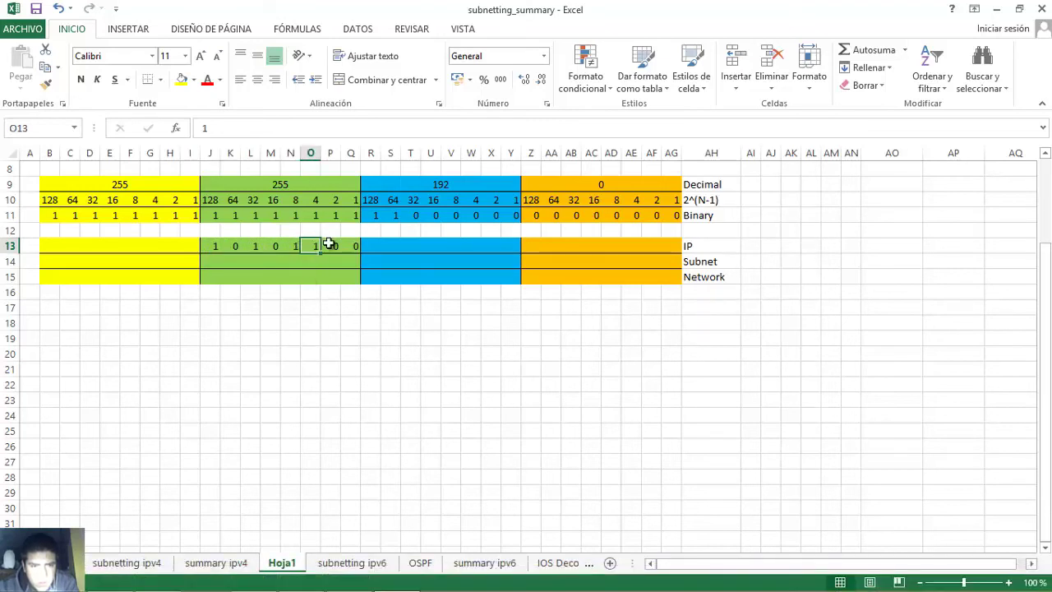
- Check the third octet, 2, of 10.172.2.8 in the Word lab table
mouse_move(357, 585)
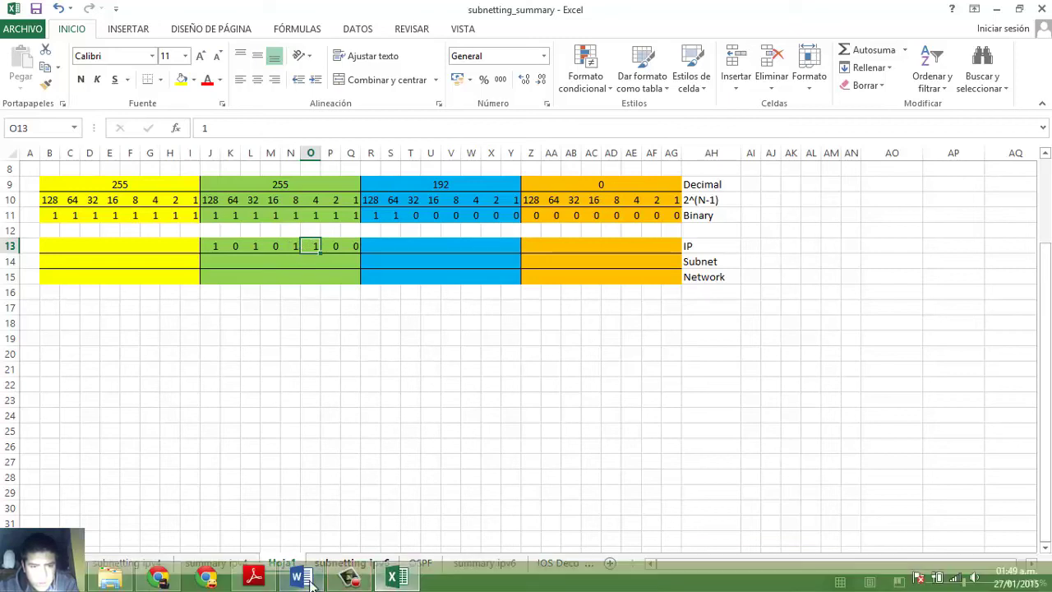
click(309, 580)
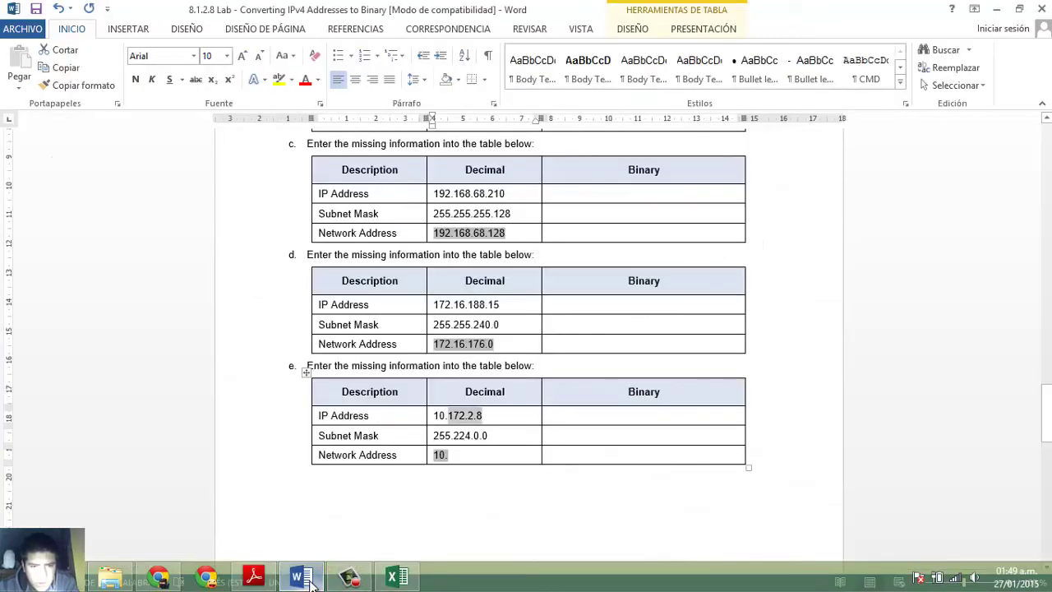
click(469, 416)
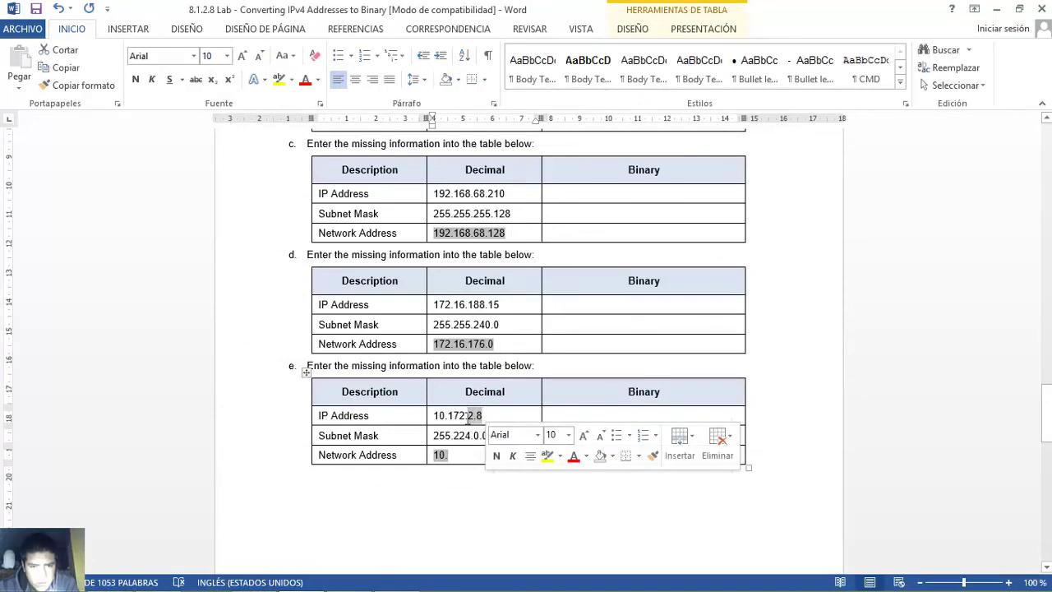
drag(468, 416, 474, 416)
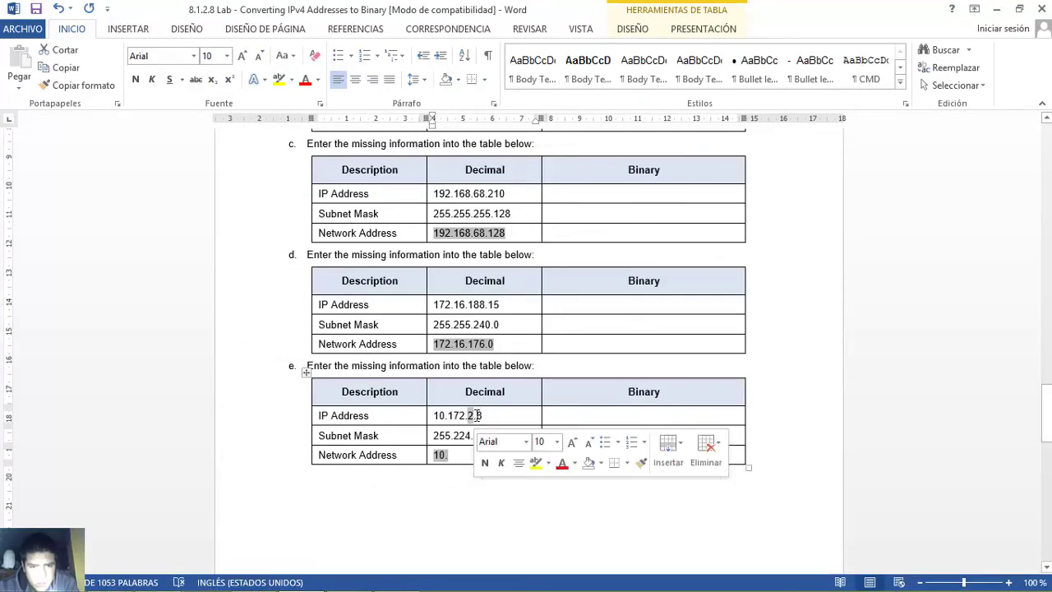
click(397, 579)
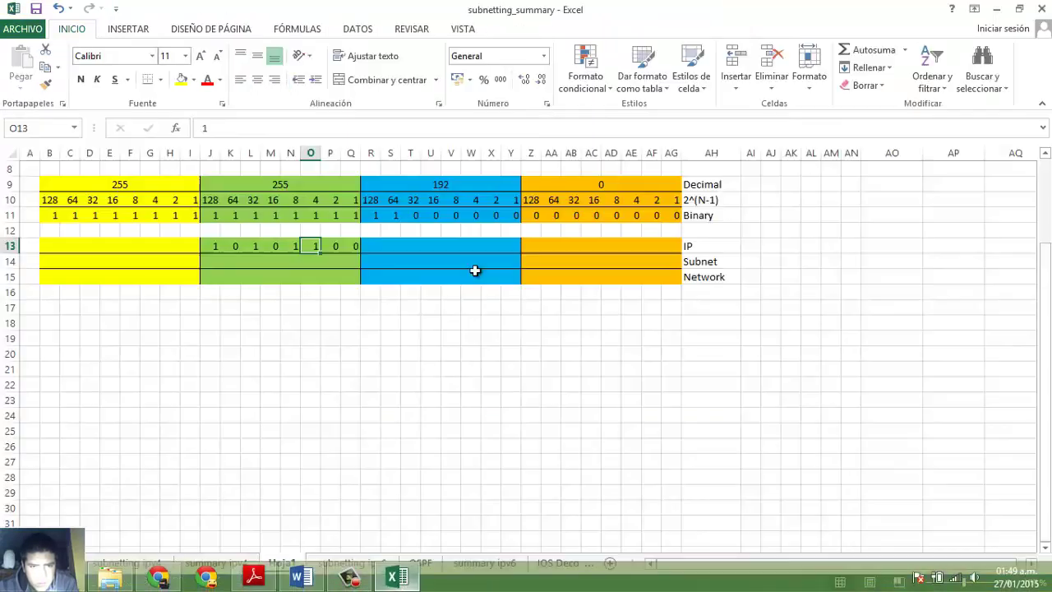
- Enter 00000010 and 00001000 for octets 2 and 8, confirming the 2 and 8 bits
click(371, 245)
text(0)
key(Right)
text(0)
key(Right)
text(0)
key(Right)
text(0)
key(Right)
text(0)
key(Right)
text(0)
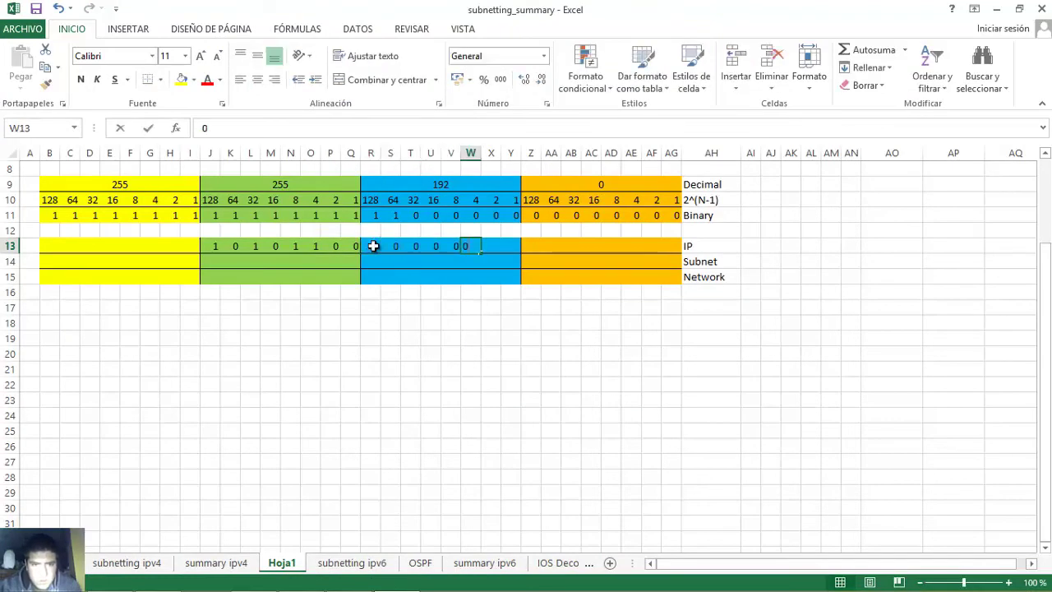
key(Right)
text(1)
key(Right)
text(0)
key(Right)
text(0)
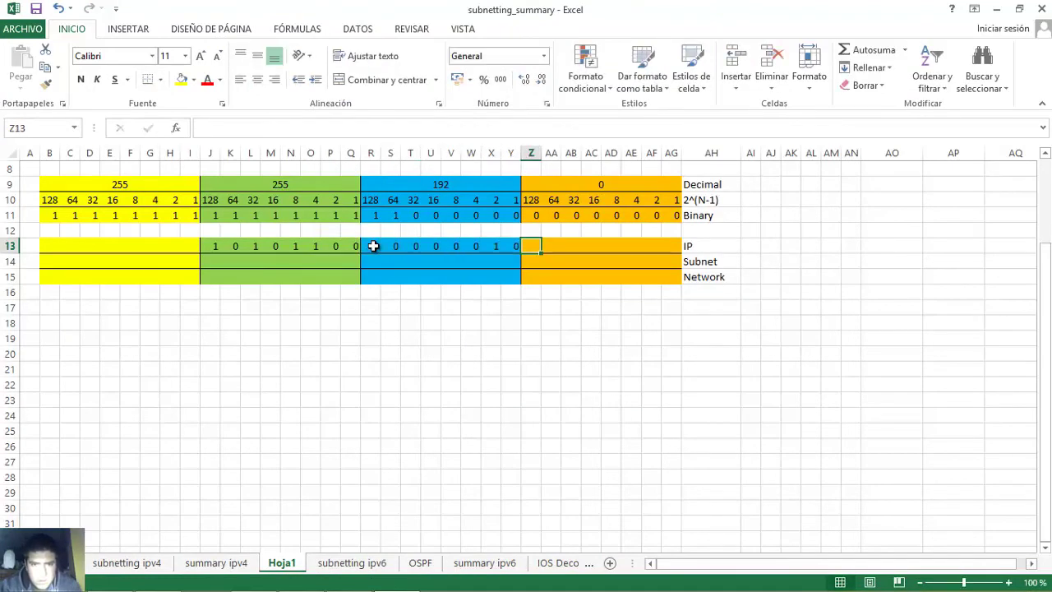
key(Right)
text(0)
key(Right)
key(0)
key(Right)
text(0)
key(Right)
text(0)
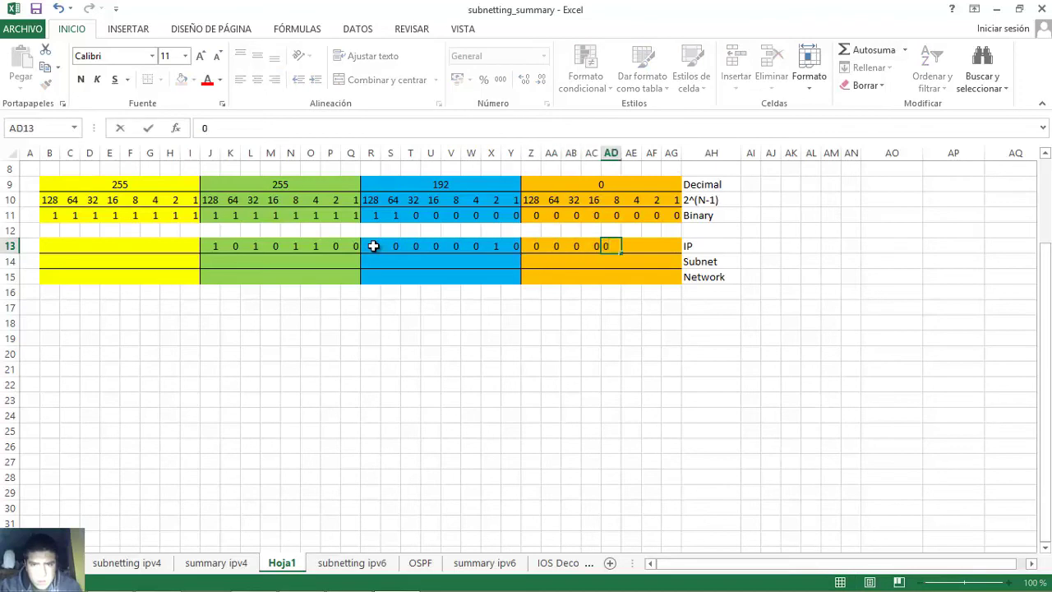
key(Right)
text(0)
key(Right)
text(0)
key(Right)
text(0)
key(Right)
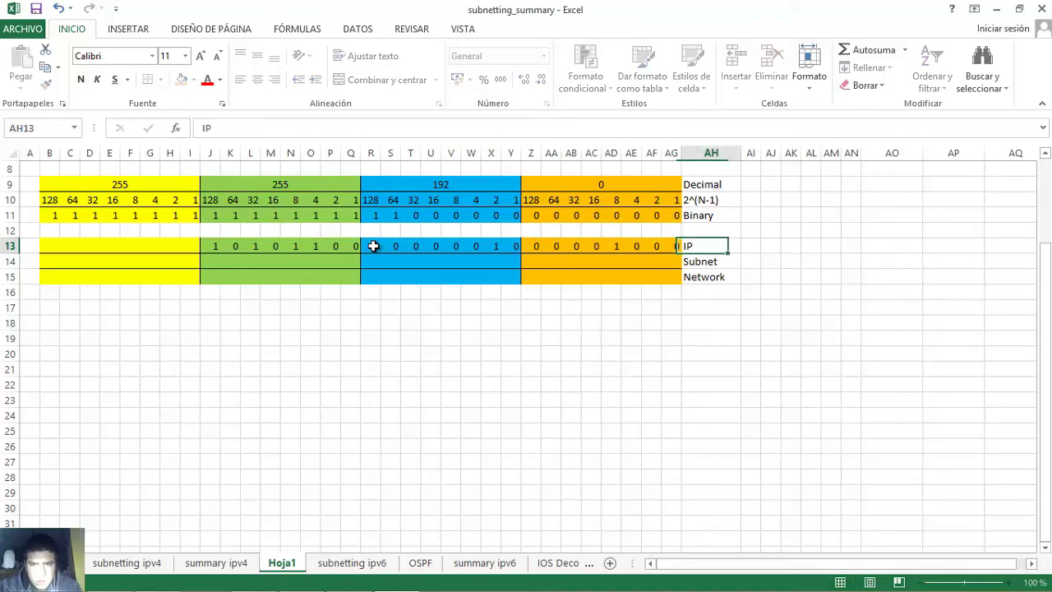
click(498, 247)
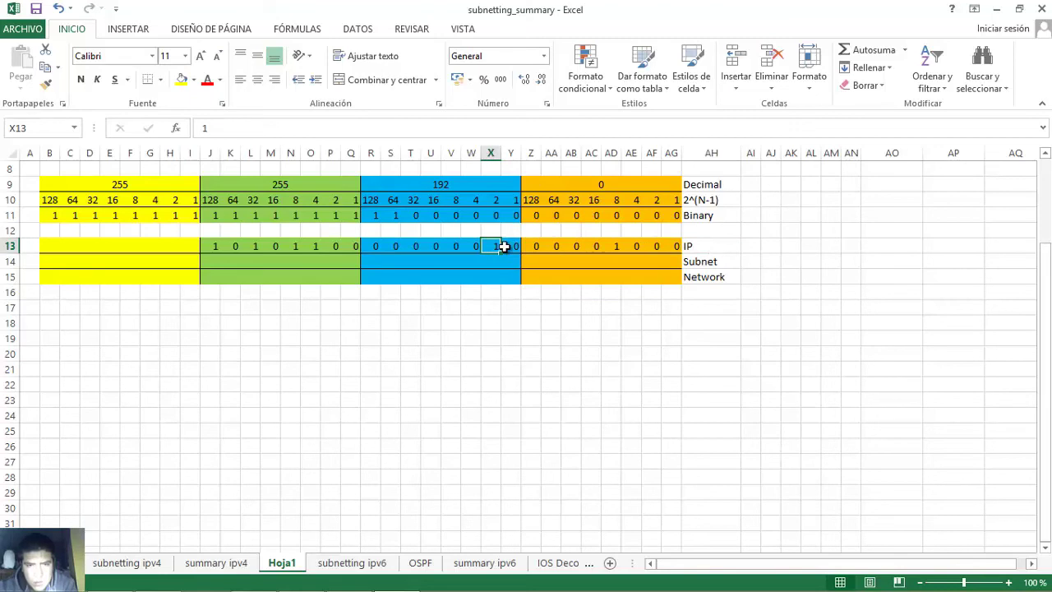
click(610, 246)
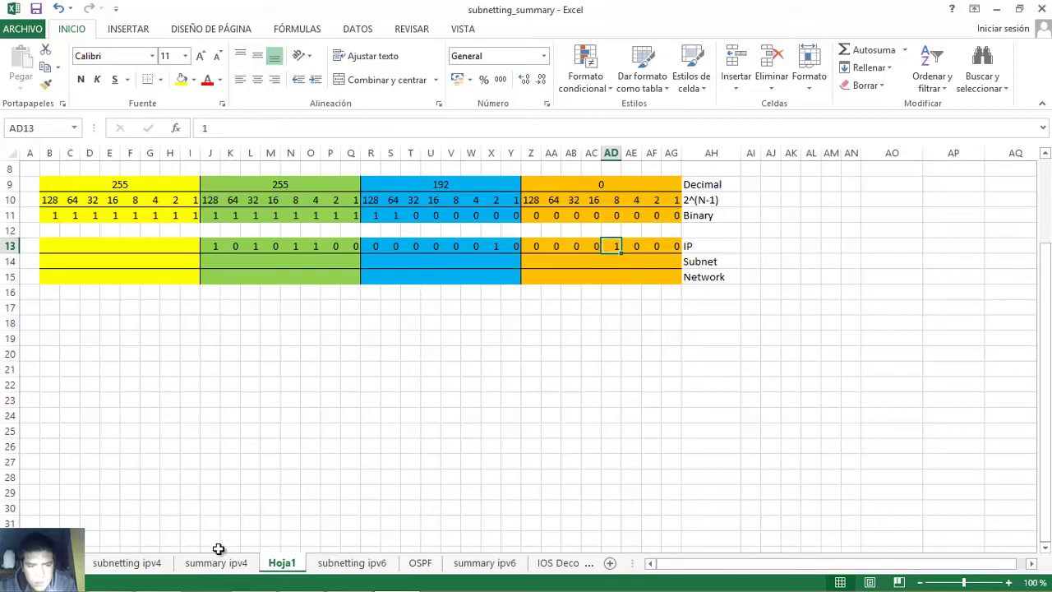
click(302, 581)
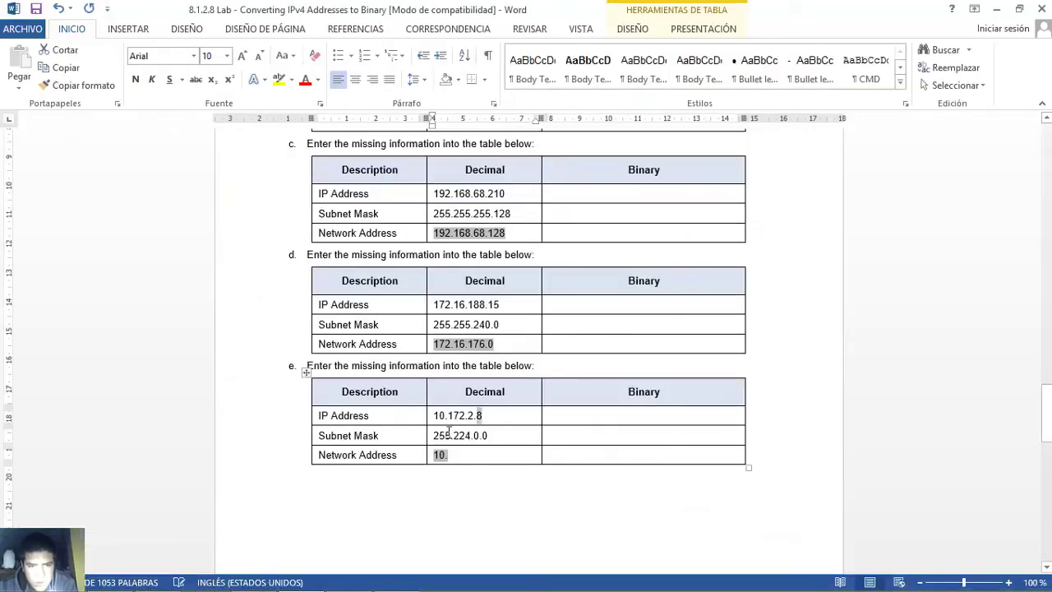
- Enter the 224 mask octet as 11100000 in the Subnet row, followed by zeros for all remaining bits
drag(454, 435, 470, 435)
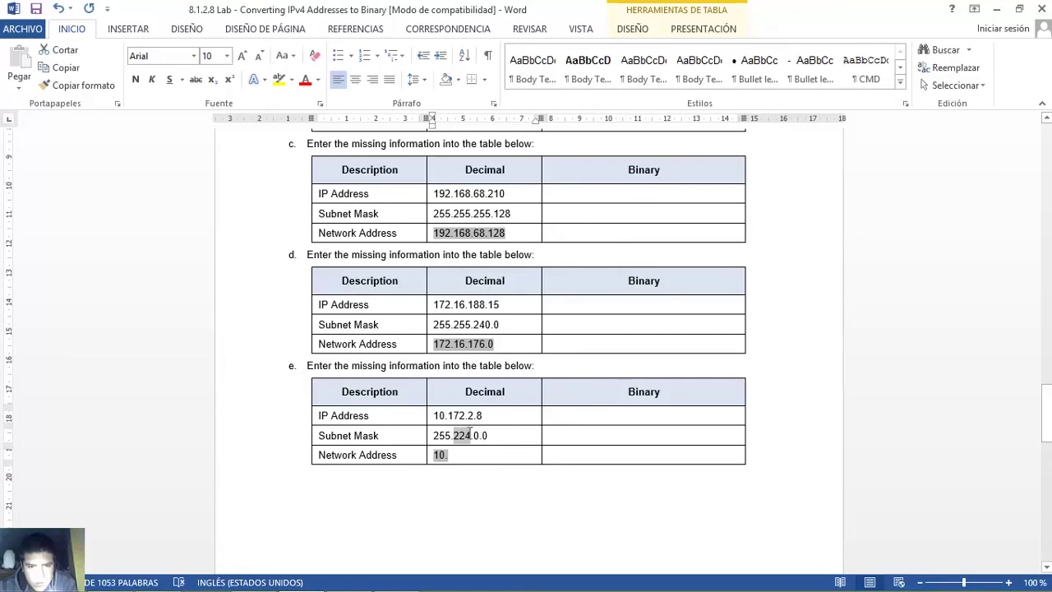
drag(470, 435, 477, 435)
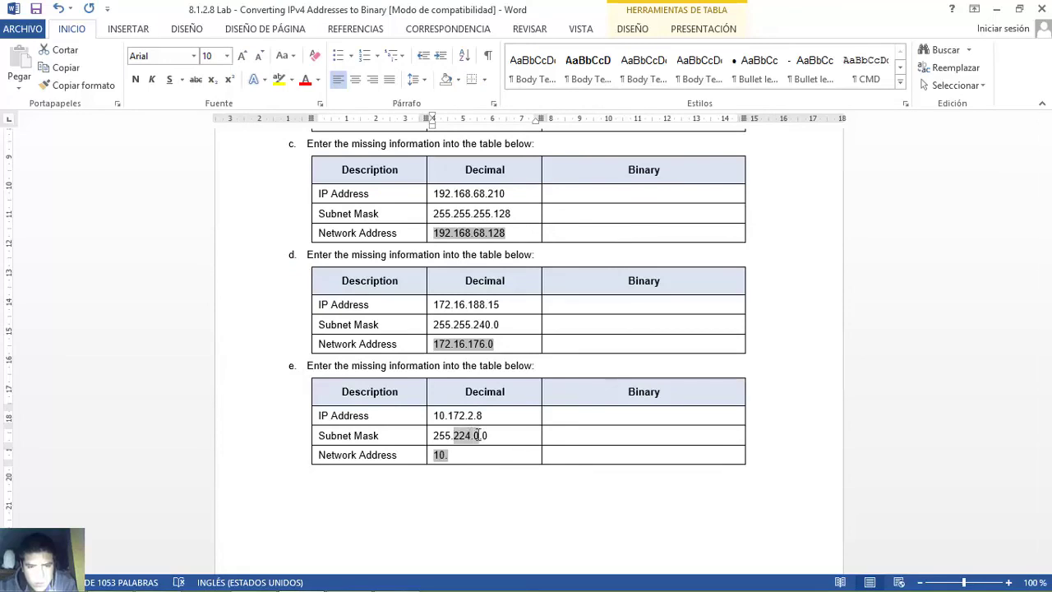
click(398, 585)
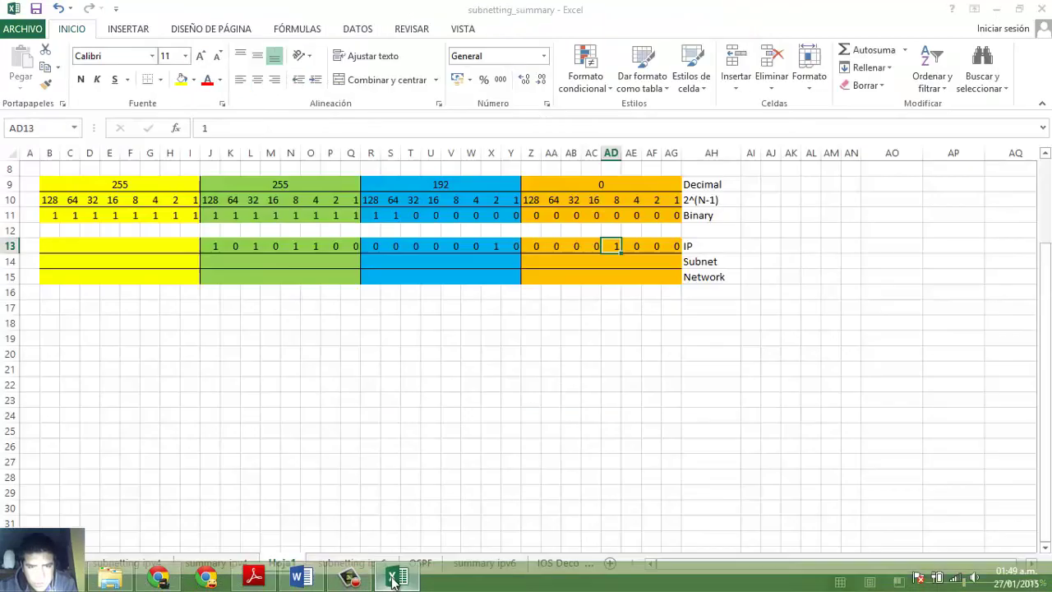
click(212, 262)
text(1)
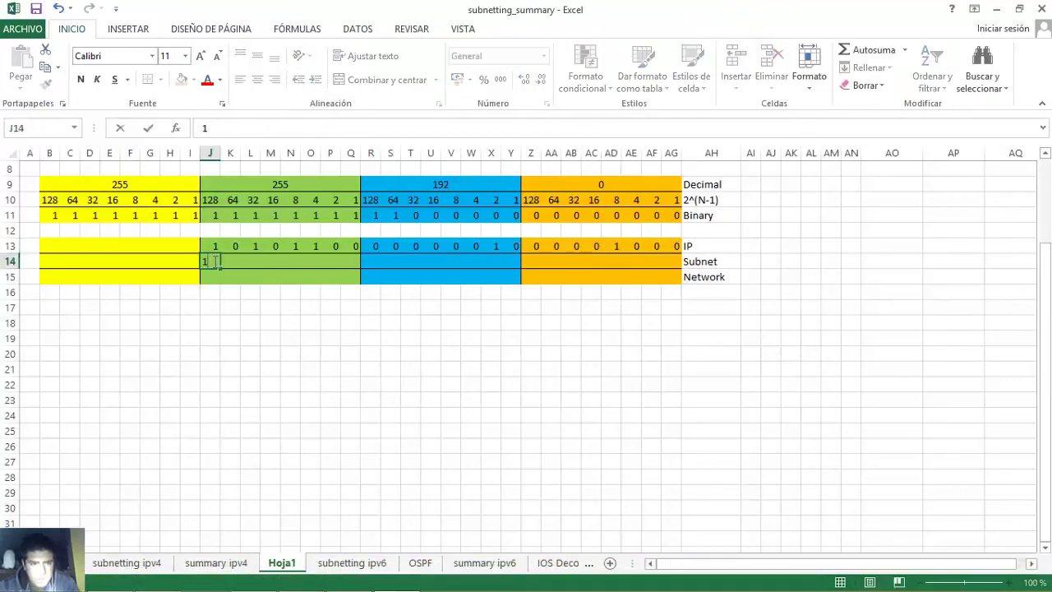
key(Tab)
text(1)
key(Tab)
text(1)
key(Tab)
text(0)
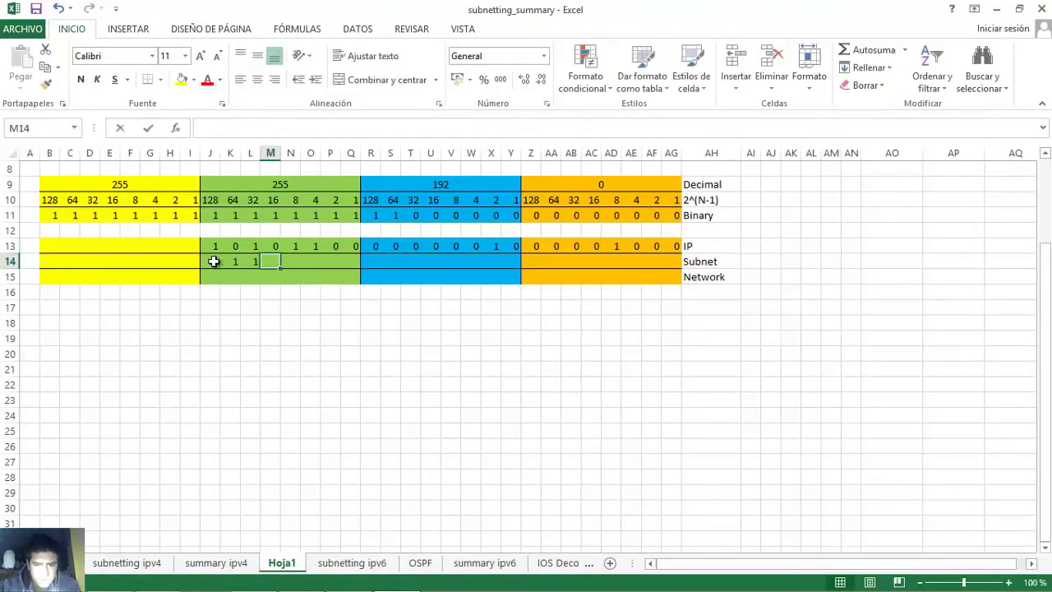
key(Tab)
text(0	0	0	0	0	0	0	0	0	0	0	0	0	0	0	0	0	0	0	0)
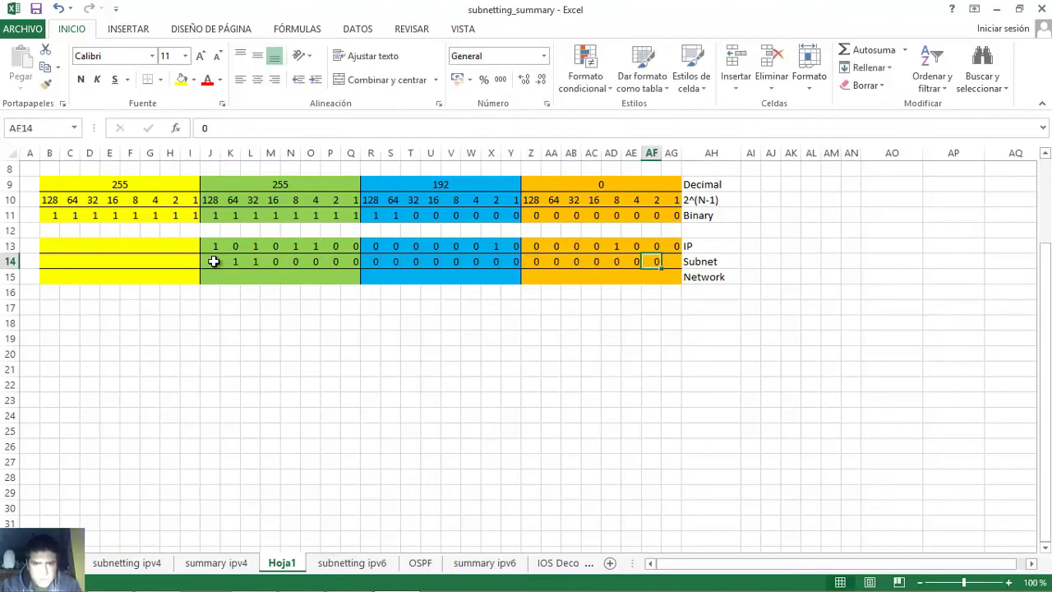
key(Tab)
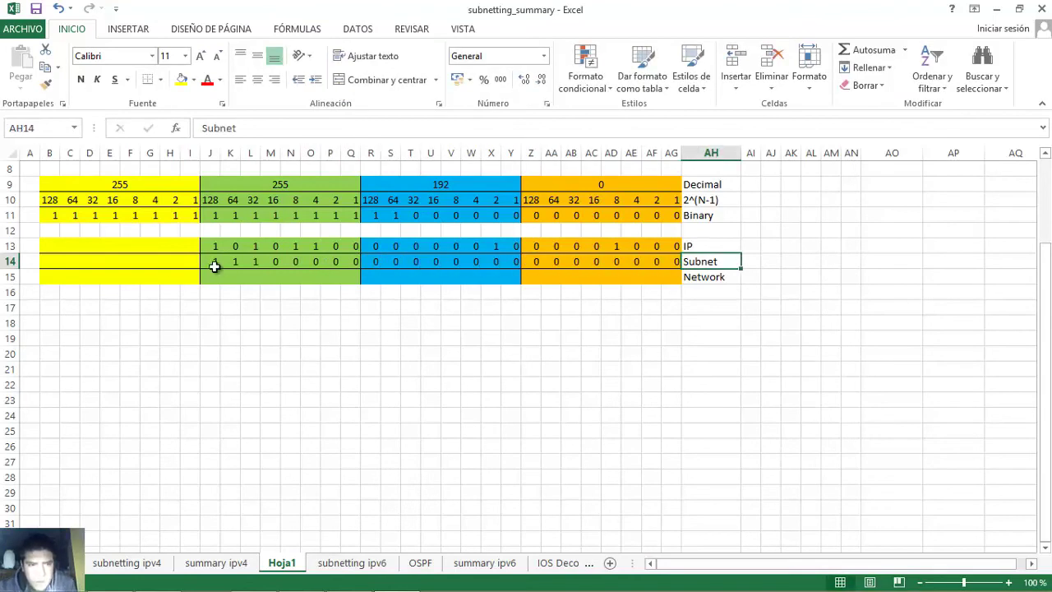
- Select the Subnet row's one-bits J14:L14 and the zero bits to double-check them
click(212, 264)
drag(212, 264, 246, 272)
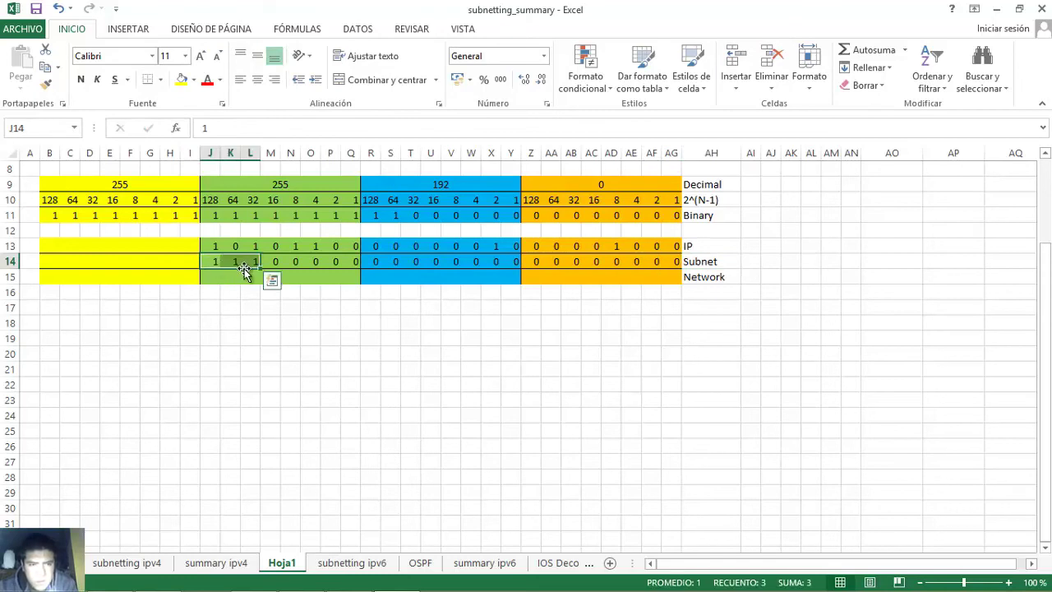
drag(374, 261, 674, 263)
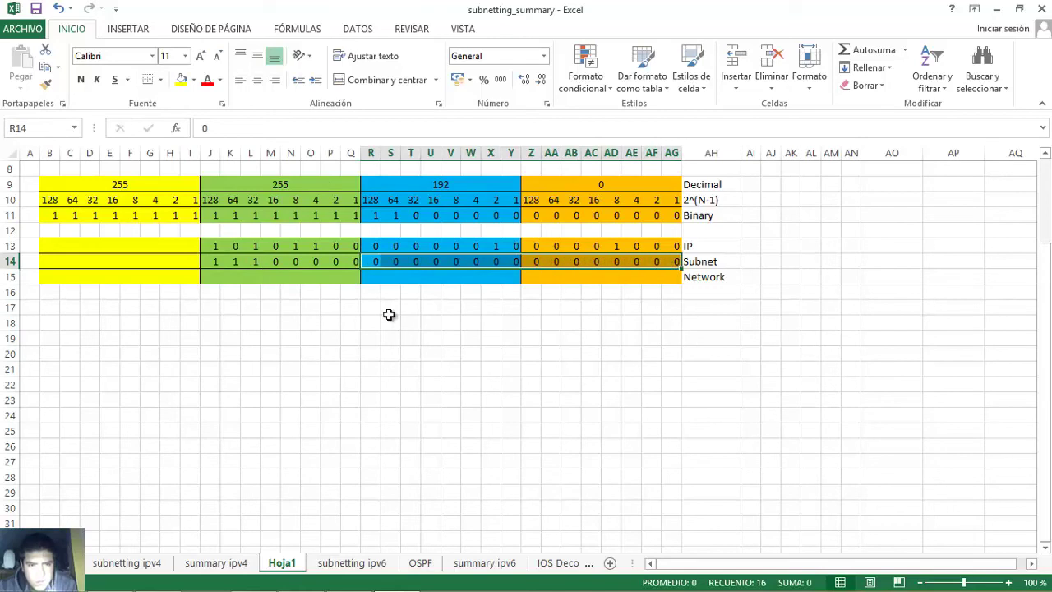
drag(210, 262, 675, 265)
drag(207, 261, 254, 261)
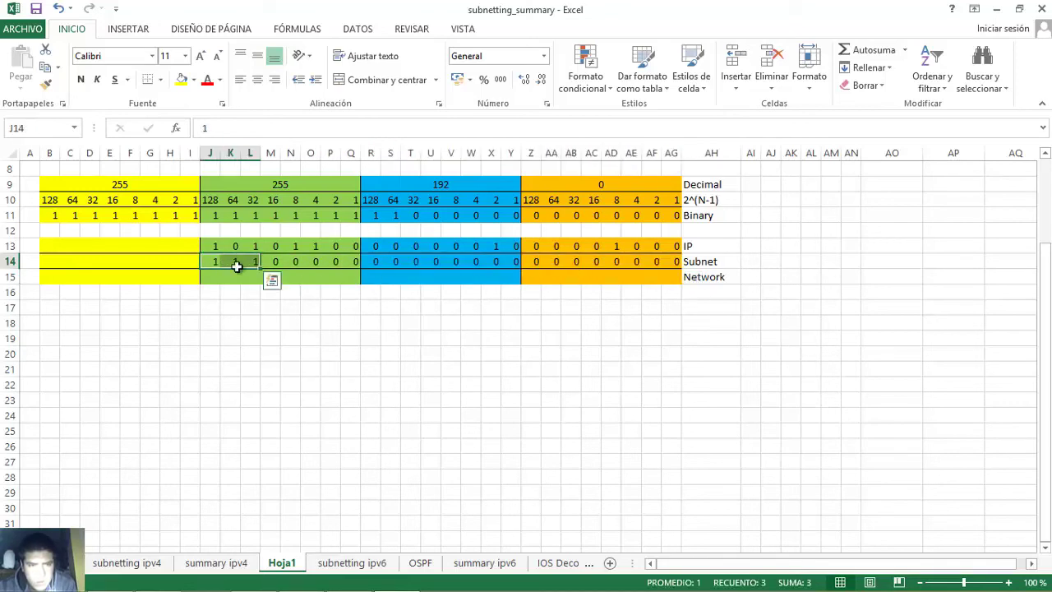
- Compare table e's 224 mask octet with the IP and Subnet bit rows
click(301, 576)
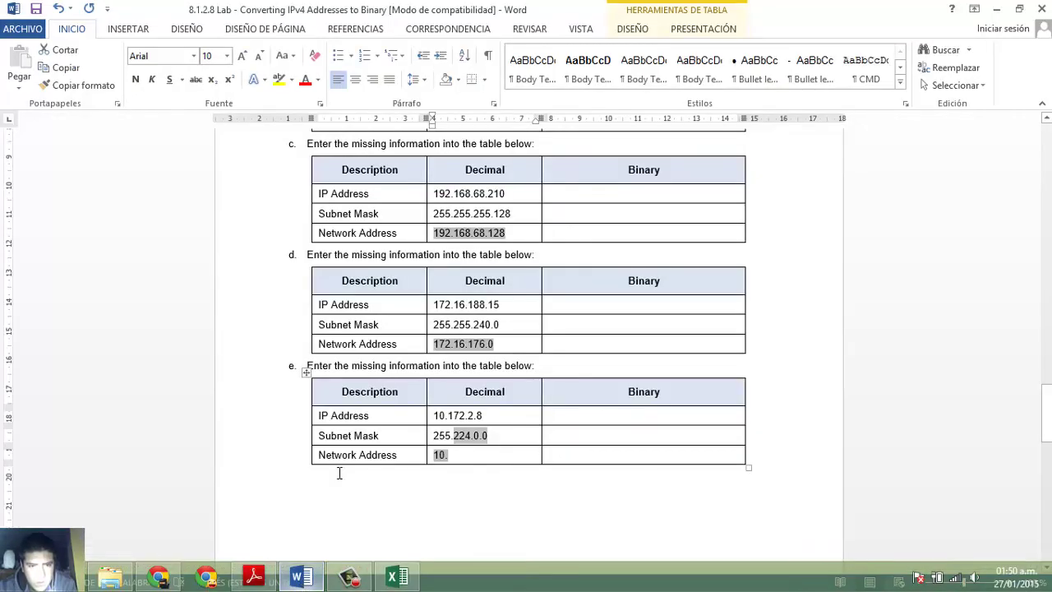
click(456, 435)
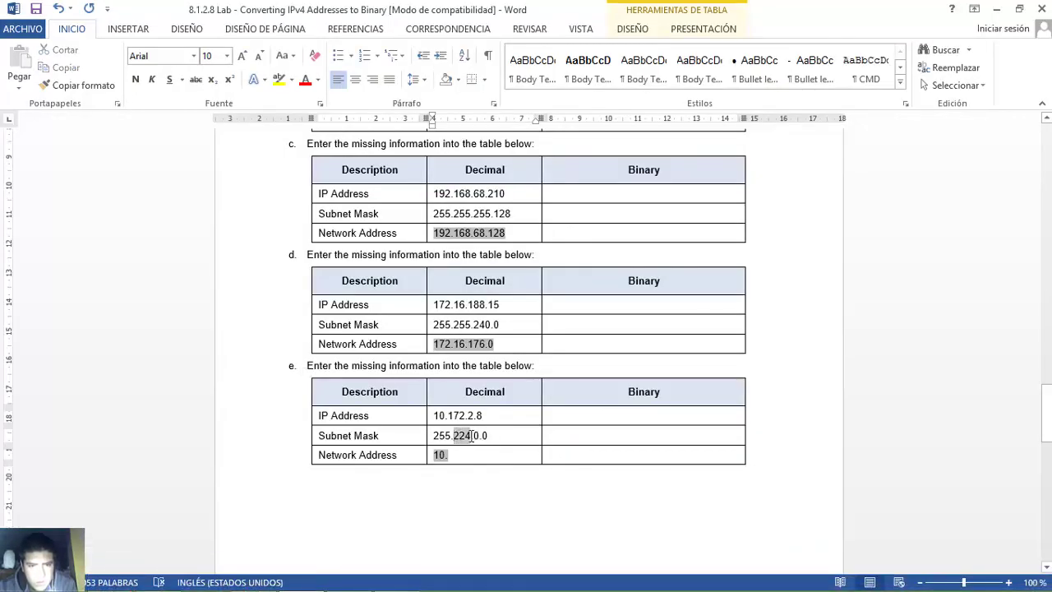
double_click(471, 436)
click(408, 579)
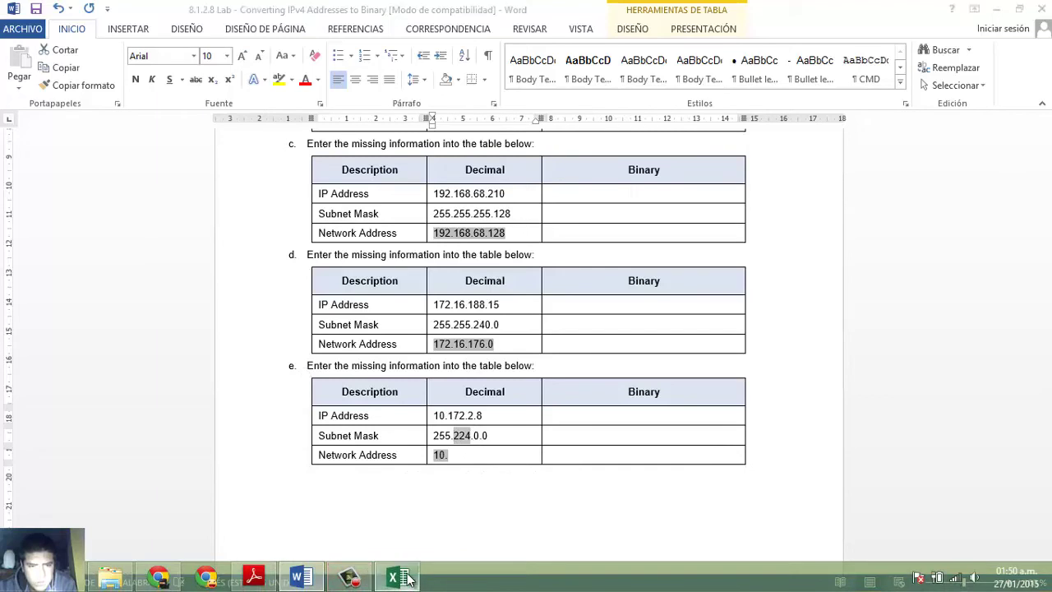
drag(207, 244, 679, 260)
- Enter the ANDed Network row bits 10100000, then zeros for the remaining octets
click(211, 274)
text(1)
key(Tab)
text(1)
text(0)
key(Tab)
text(1)
key(Tab)
text(0)
key(Tab)
text(0)
key(Tab)
key(Tab)
text(0	0	0	0	0	0	0	0	0	0	0	0	0	0	0	0	0	0)
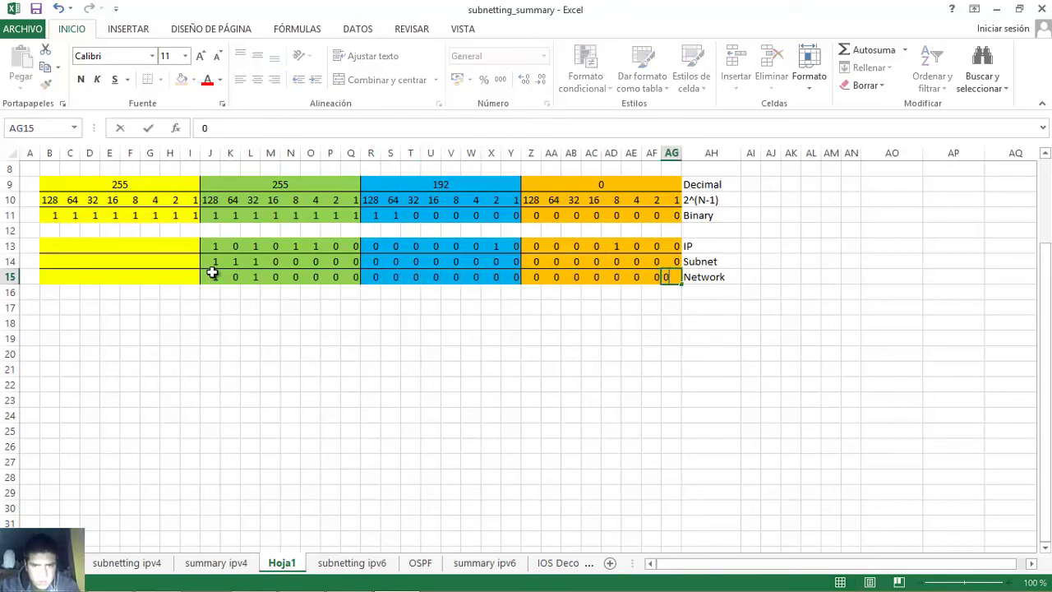
key(Tab)
- Recheck the Network bits in J15 and L15
click(213, 276)
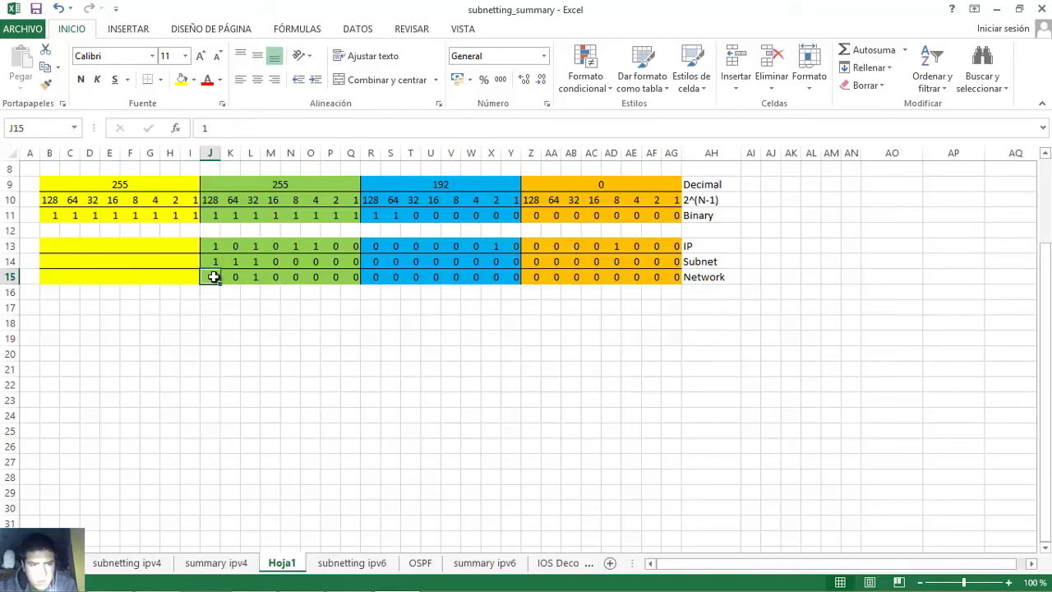
click(253, 278)
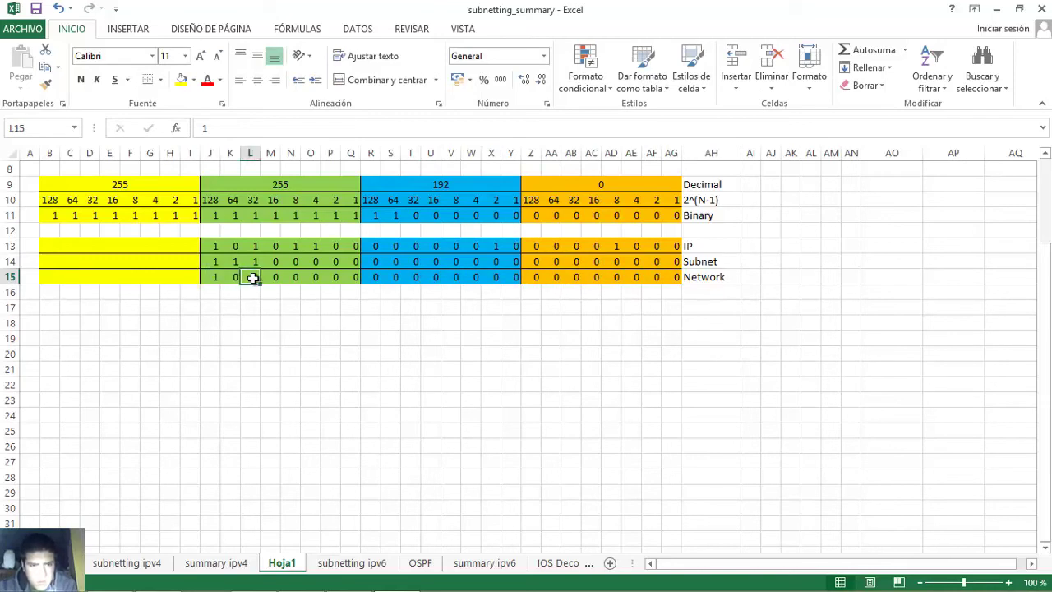
click(211, 277)
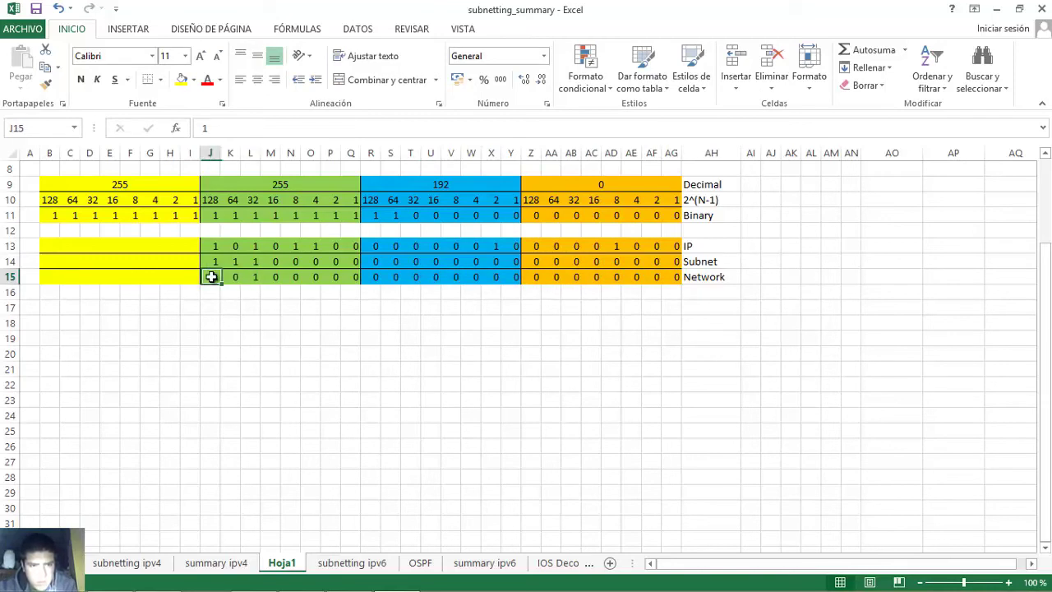
click(253, 276)
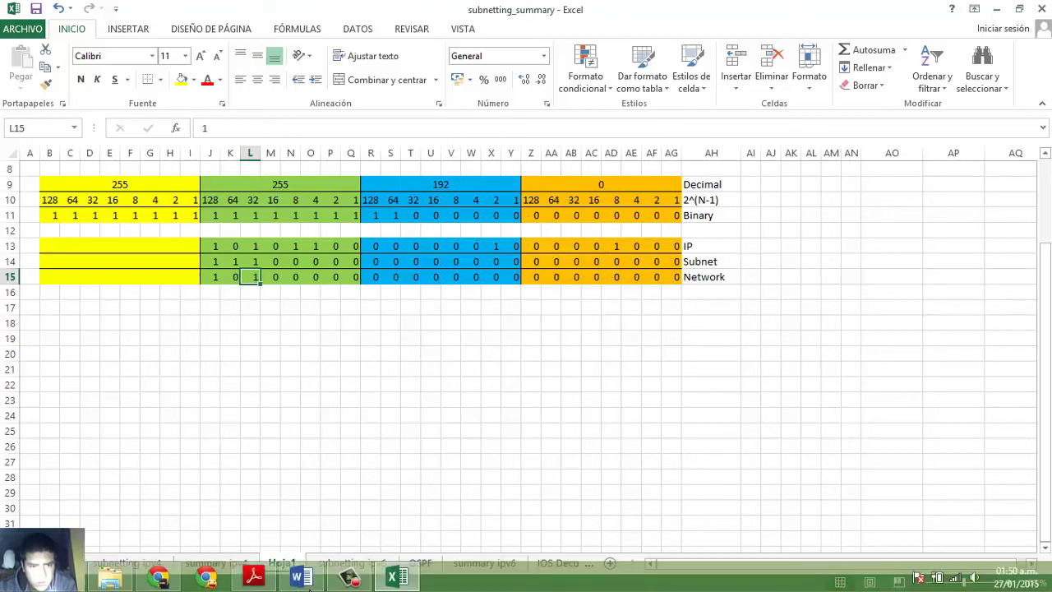
click(301, 578)
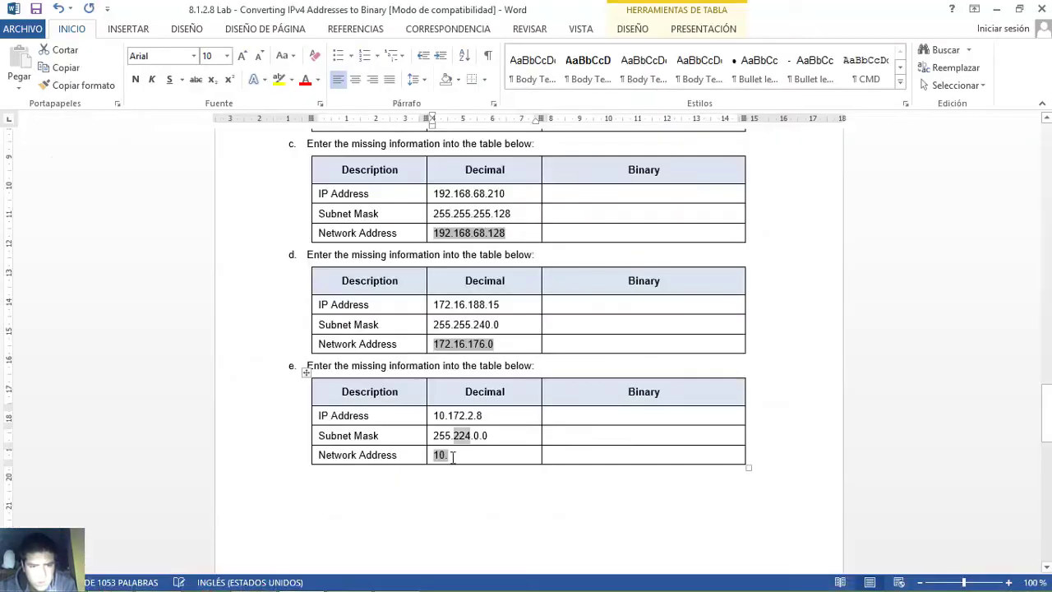
- Draft table e's Network Address, then delete the mistyped 160.0.0 portion
text(16)
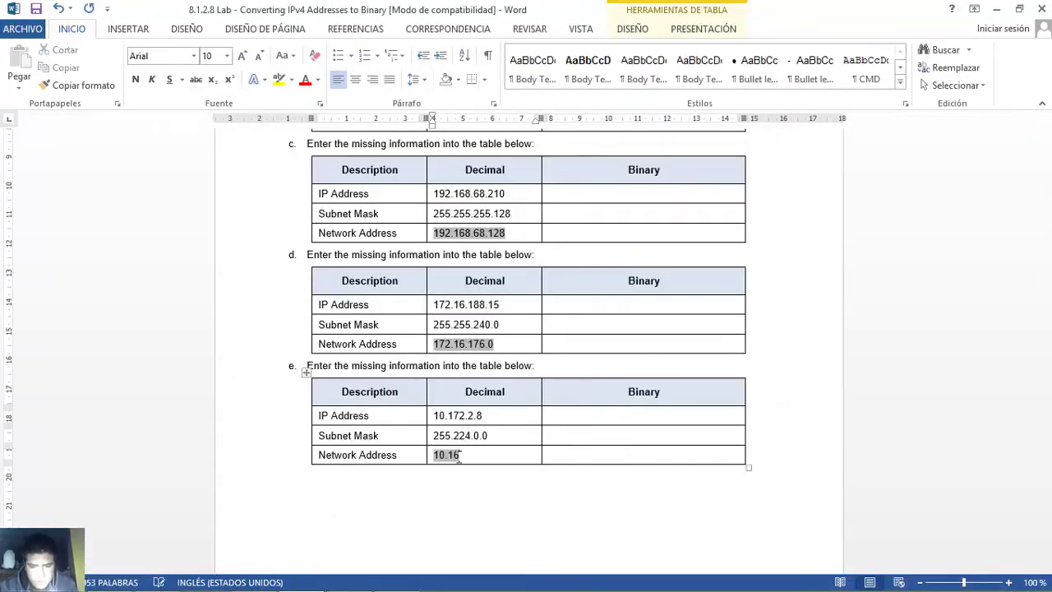
text(.)
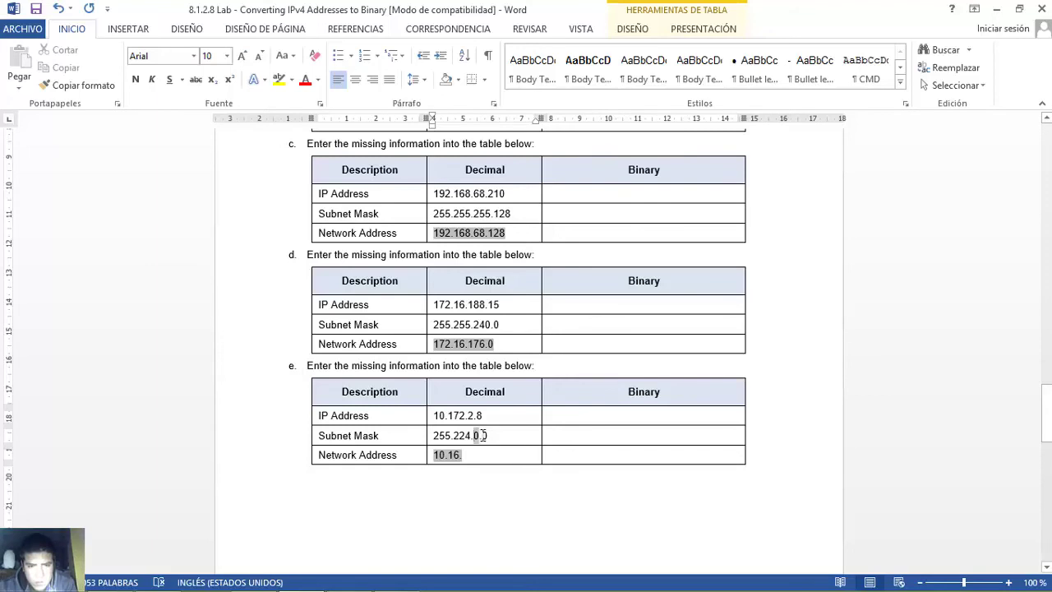
drag(490, 434, 489, 434)
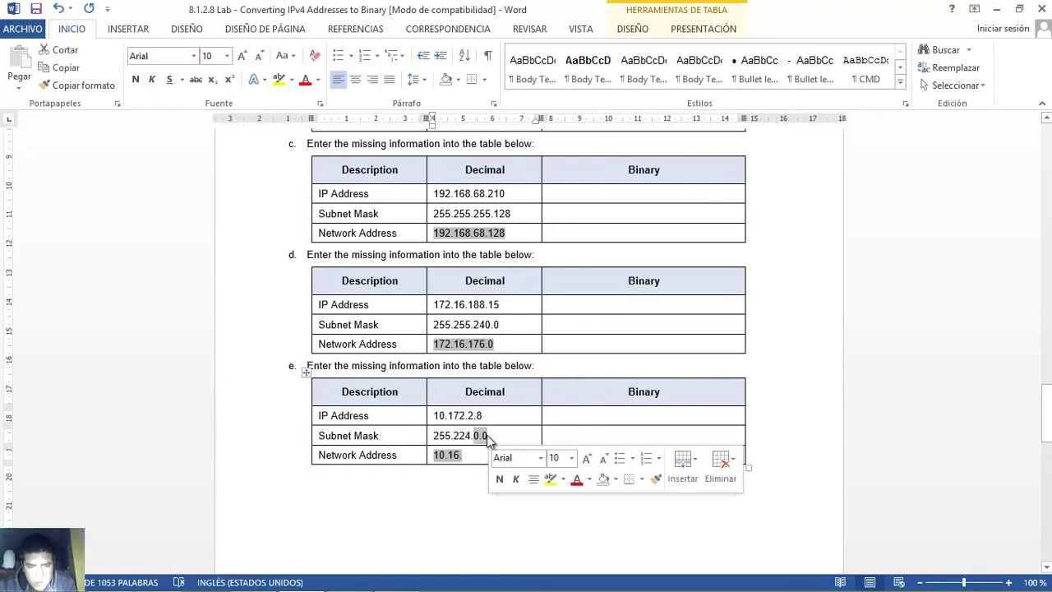
click(481, 435)
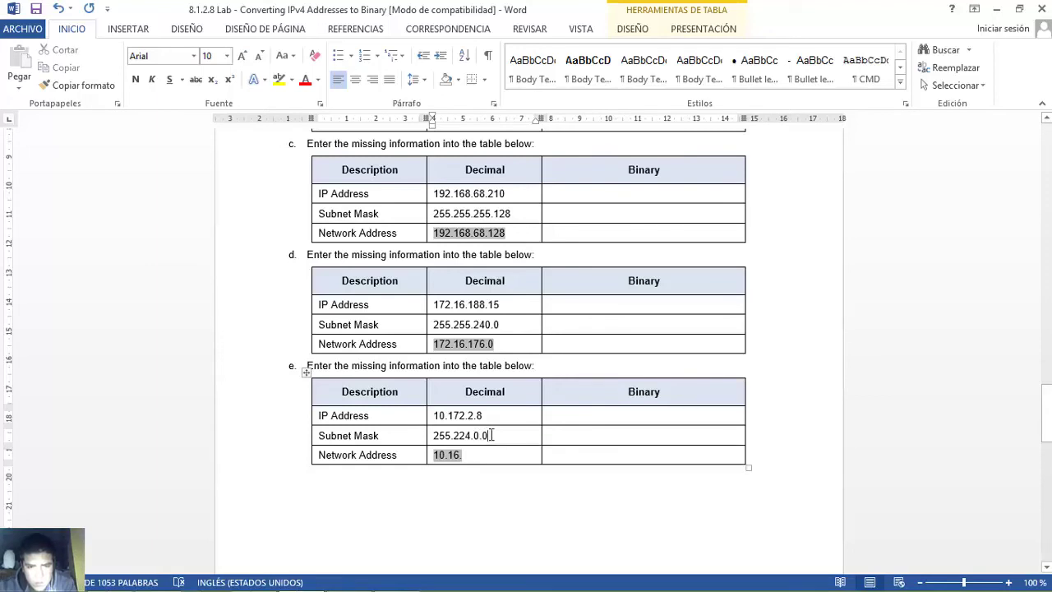
drag(479, 437, 479, 437)
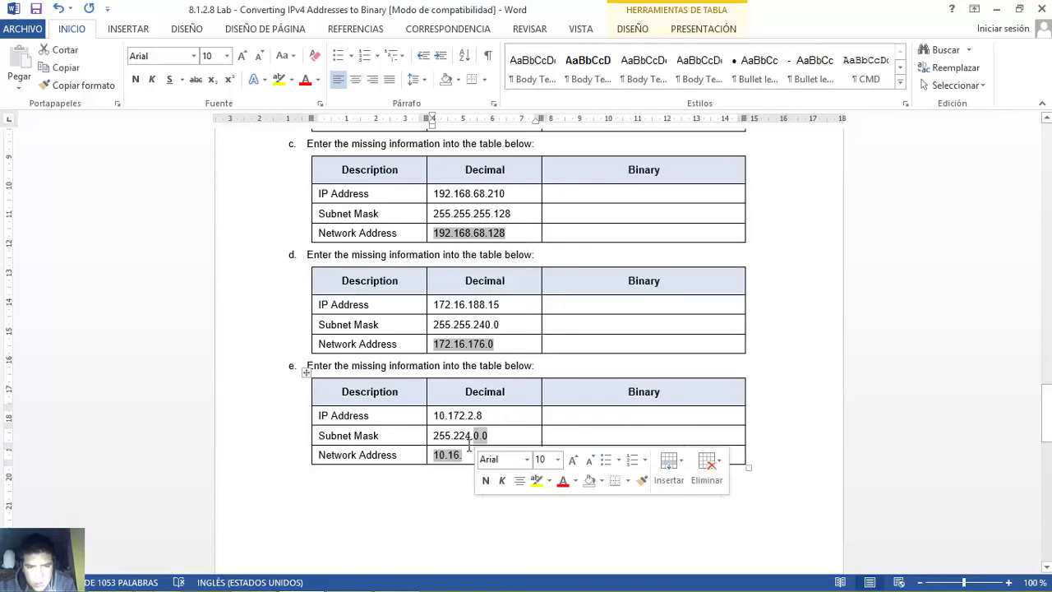
click(467, 457)
text(10.16.0.0)
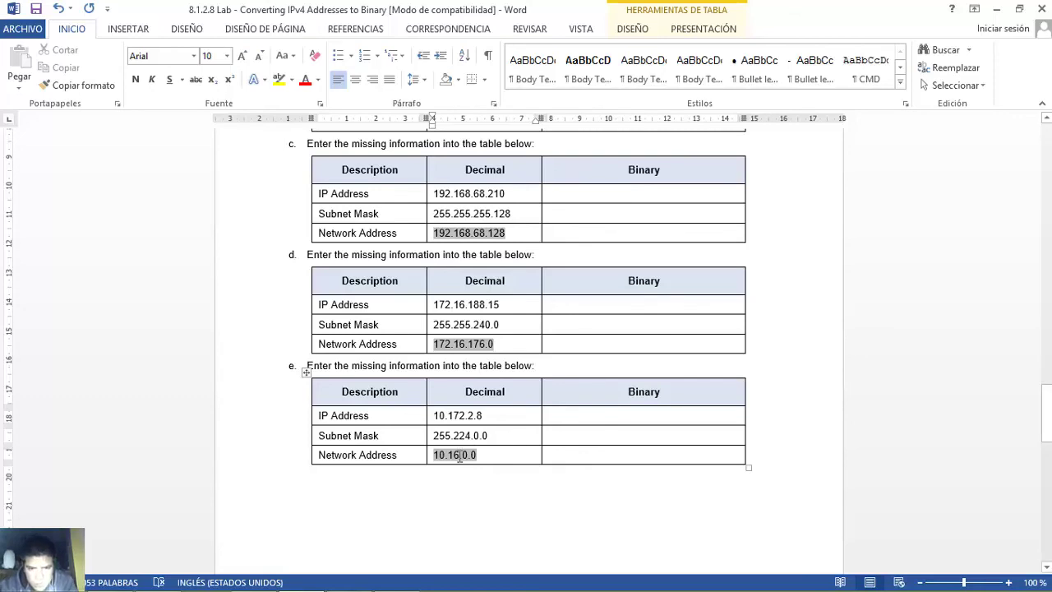
text(0)
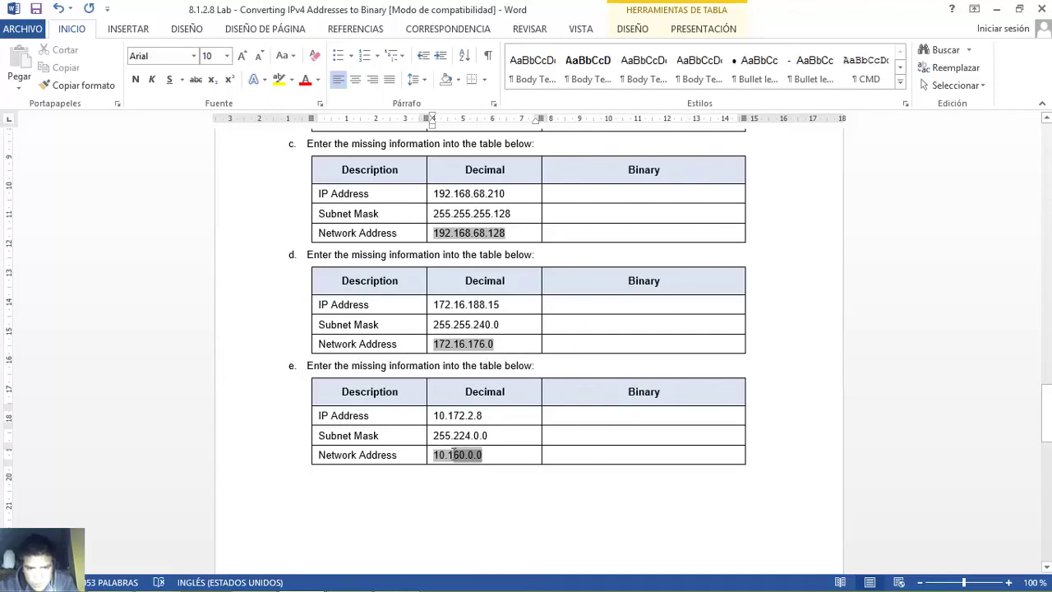
drag(449, 453, 483, 455)
key(Delete)
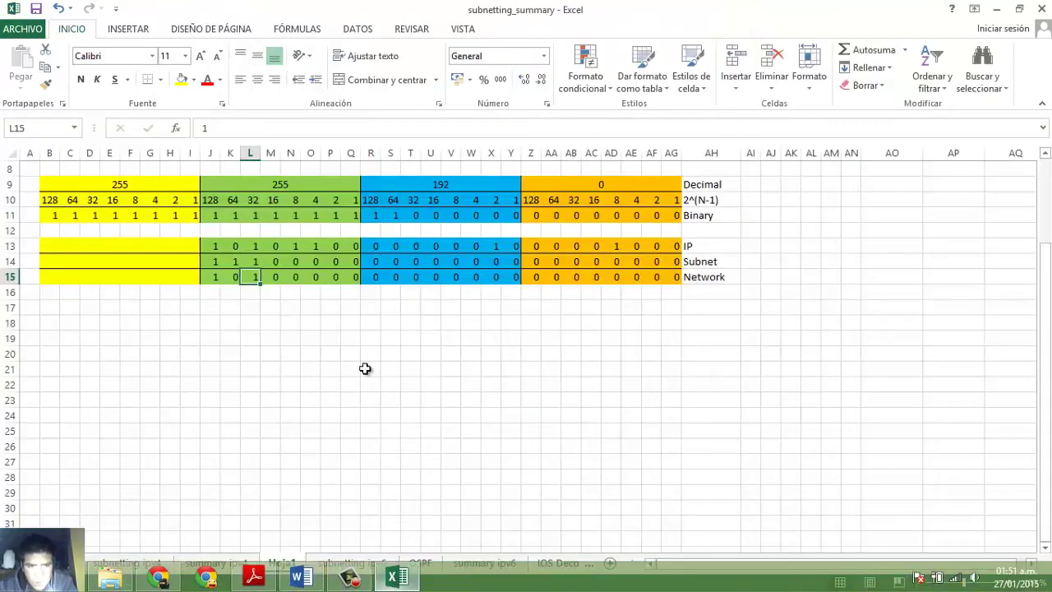
- Recheck the Network bits in J15 and L15 in Excel
click(395, 577)
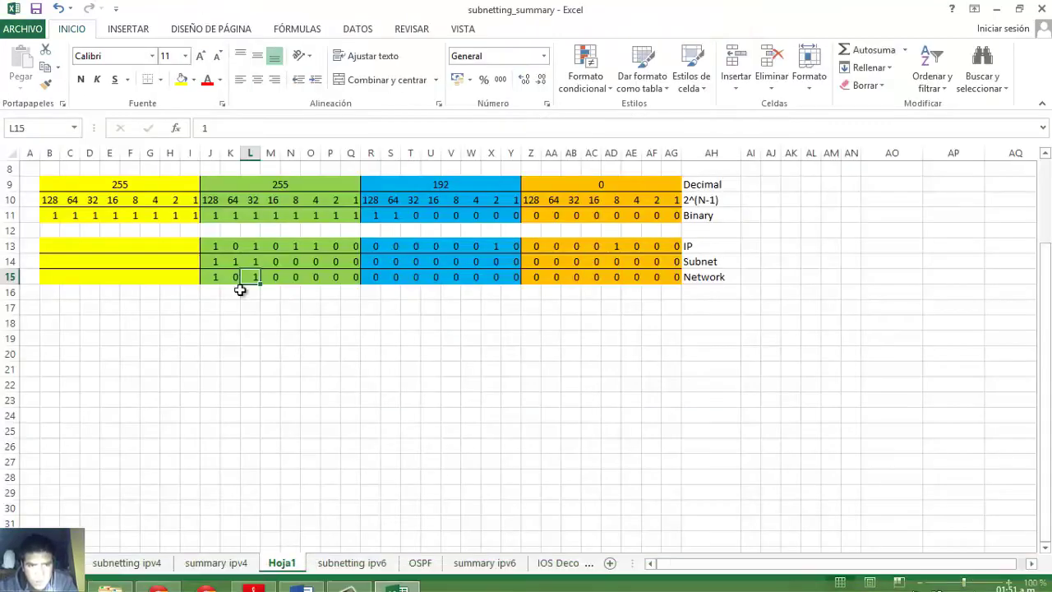
click(214, 278)
click(252, 277)
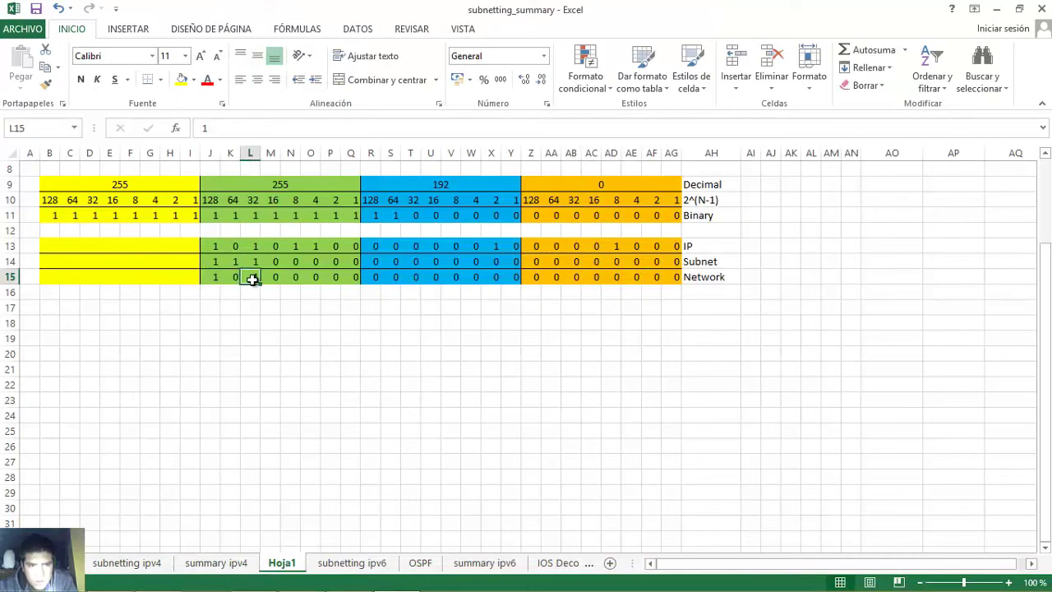
click(210, 276)
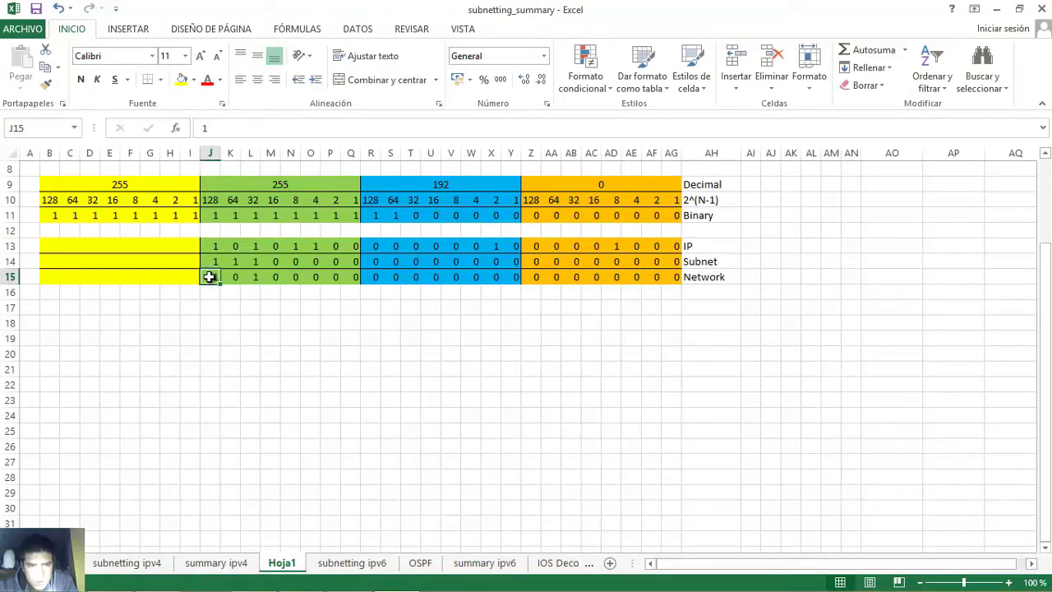
click(253, 278)
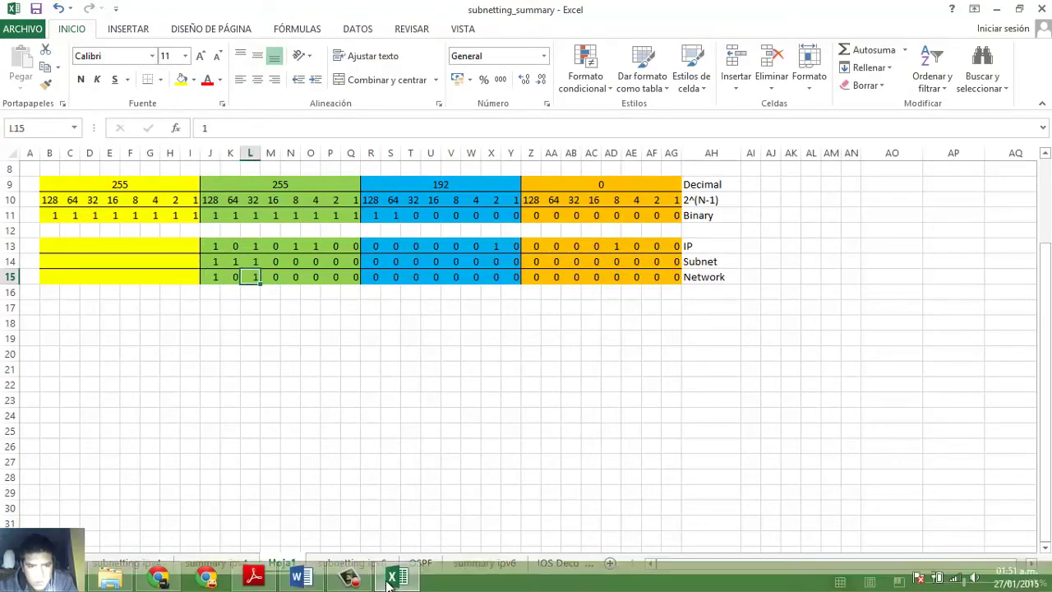
click(401, 578)
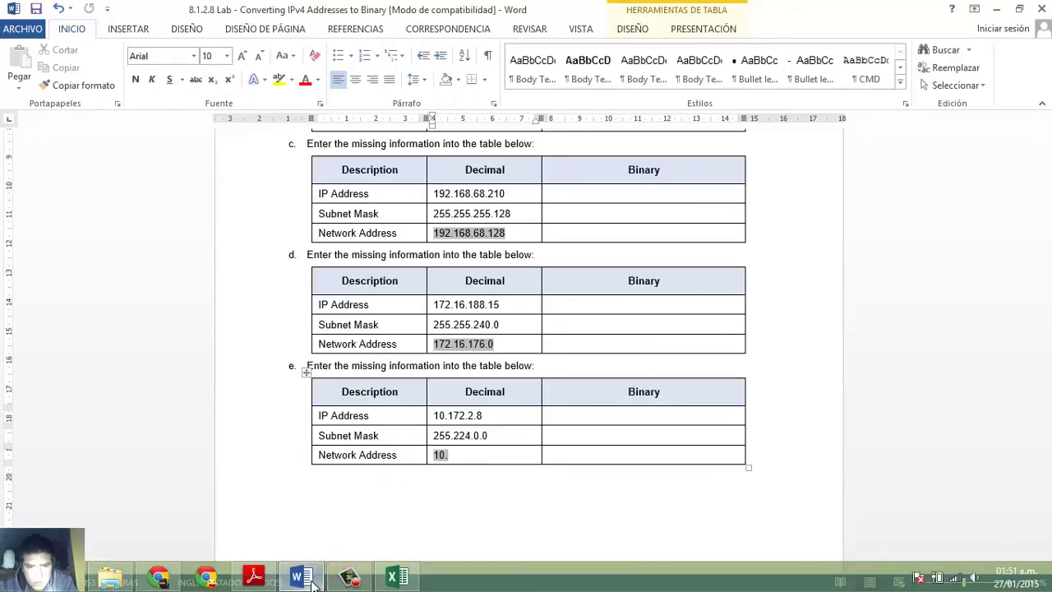
- Finish table e's Network Address as 10.160.0.0 and move down toward Part 3
text(1)
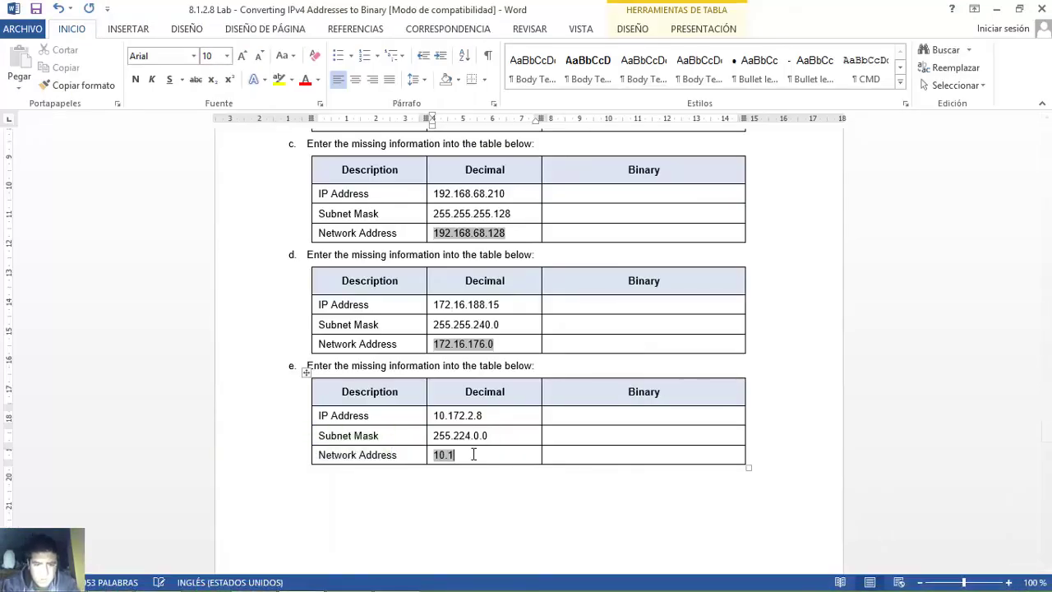
text(60.)
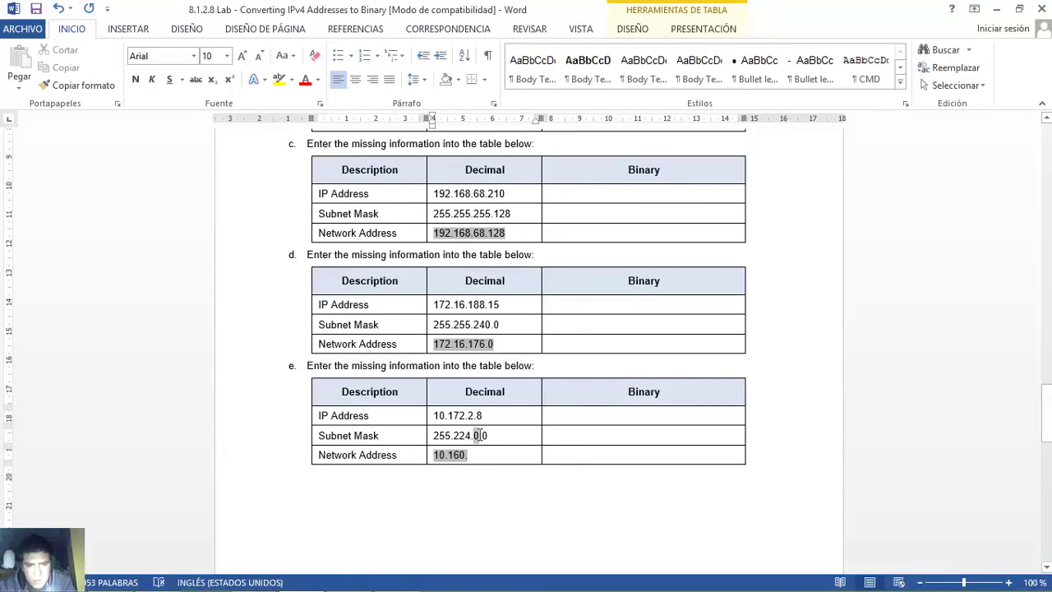
drag(478, 437, 481, 441)
click(474, 455)
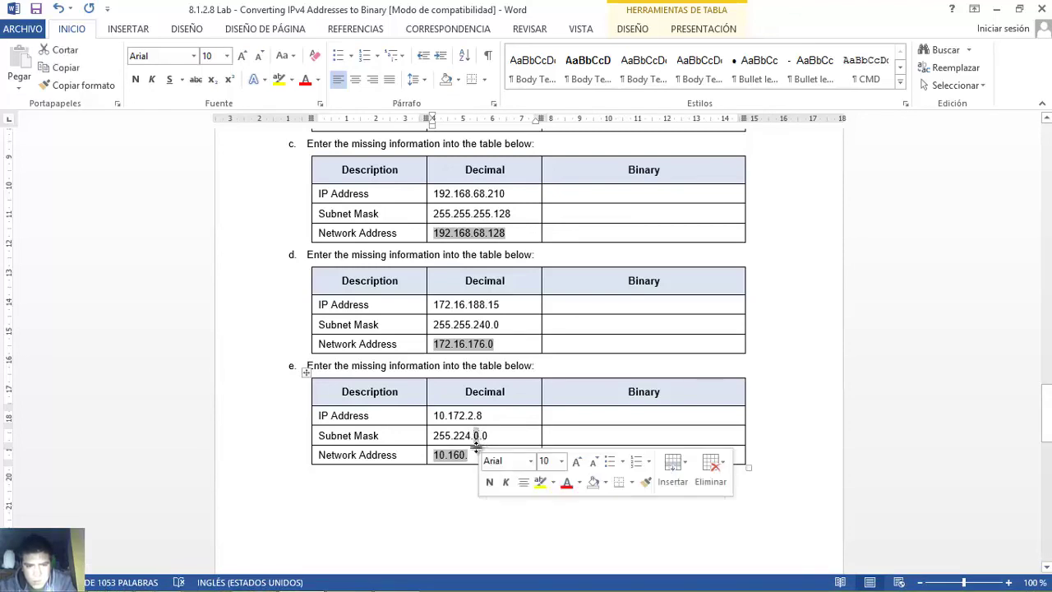
click(493, 455)
text(0.0)
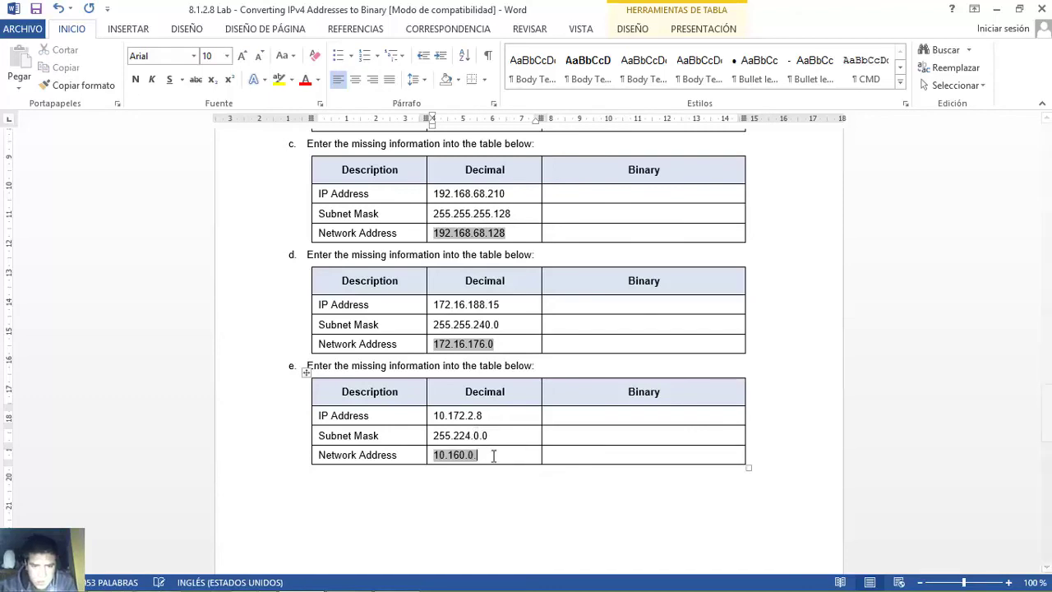
click(581, 457)
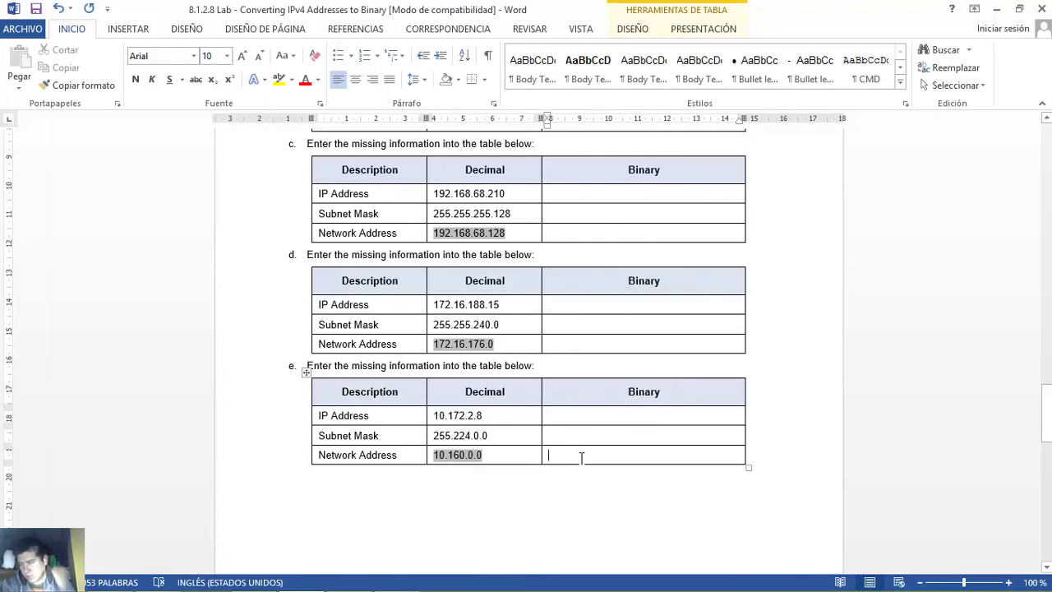
key(Down)
key(Down)
key(Down)
key(Down)
key(Down)
key(Down)
key(Down)
key(Down)
key(Down)
key(Down)
key(Down)
key(Down)
key(Down)
key(Down)
key(Down)
key(Down)
key(Down)
key(Down)
key(Down)
key(Down)
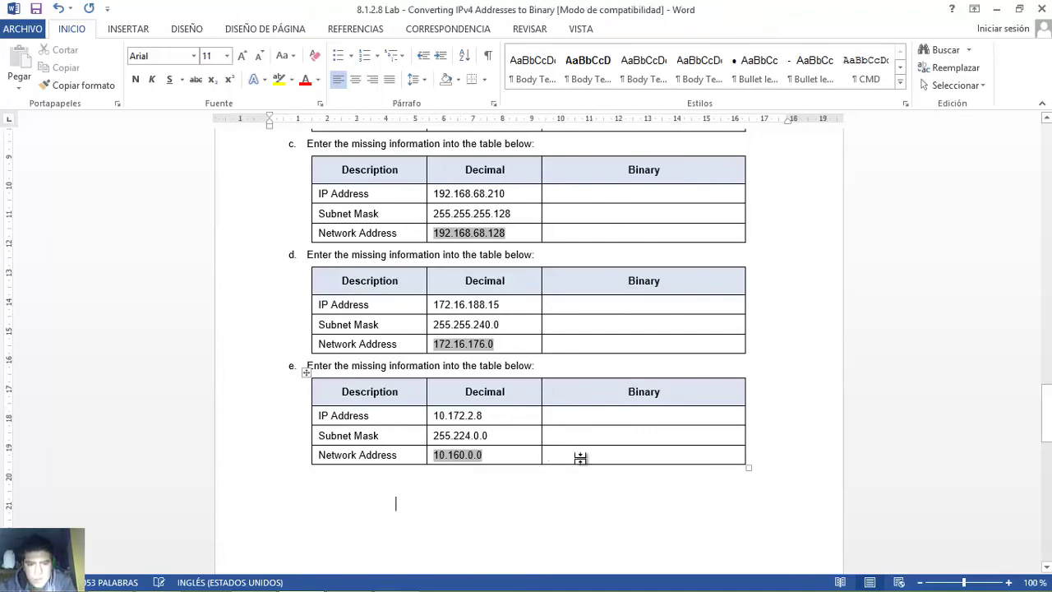
key(Down)
key(Down)
key(Down)
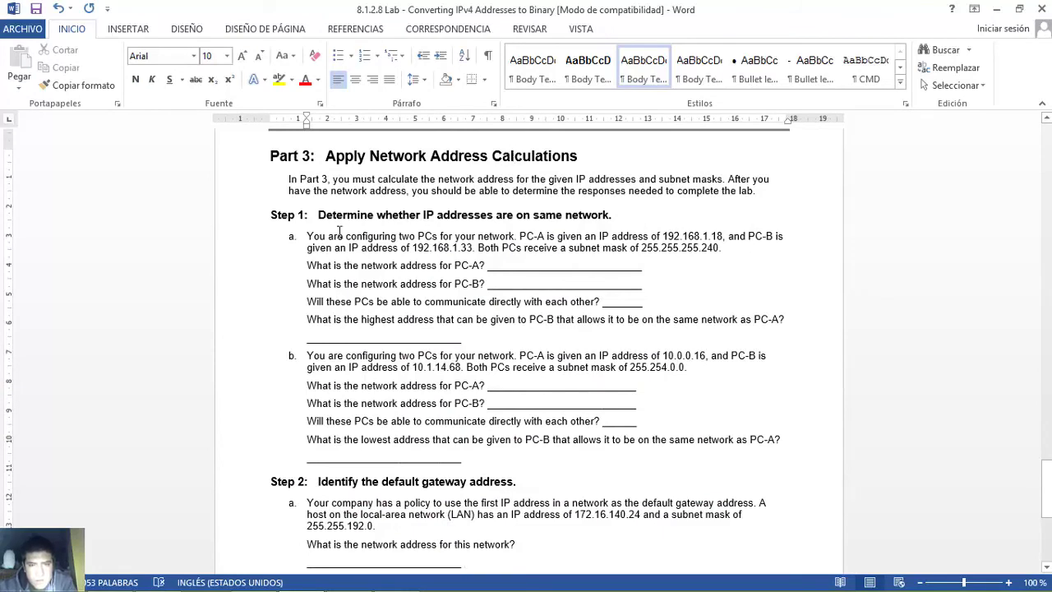
drag(320, 215, 599, 218)
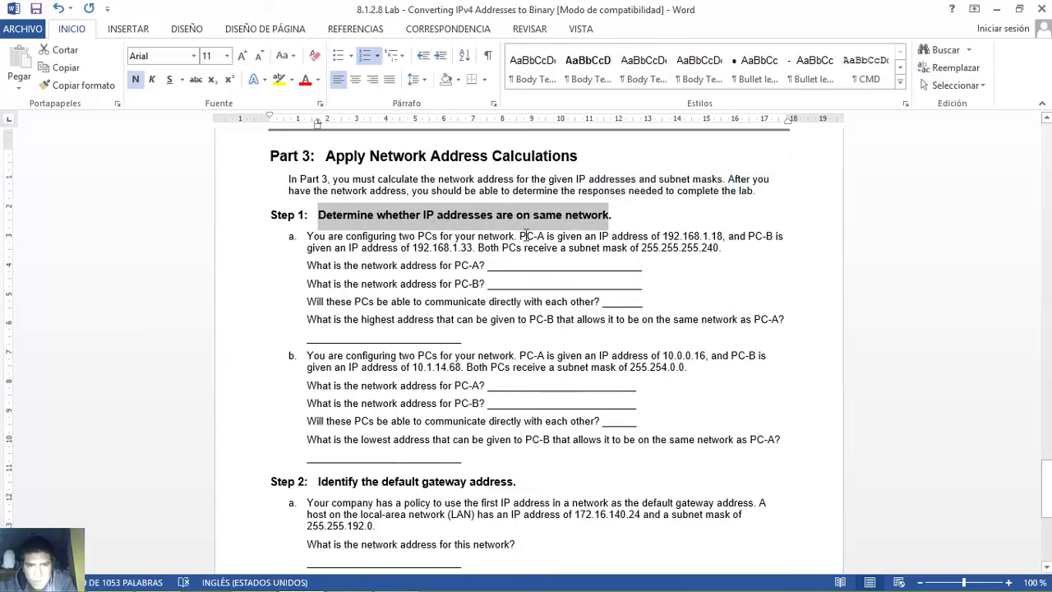
drag(520, 236, 547, 233)
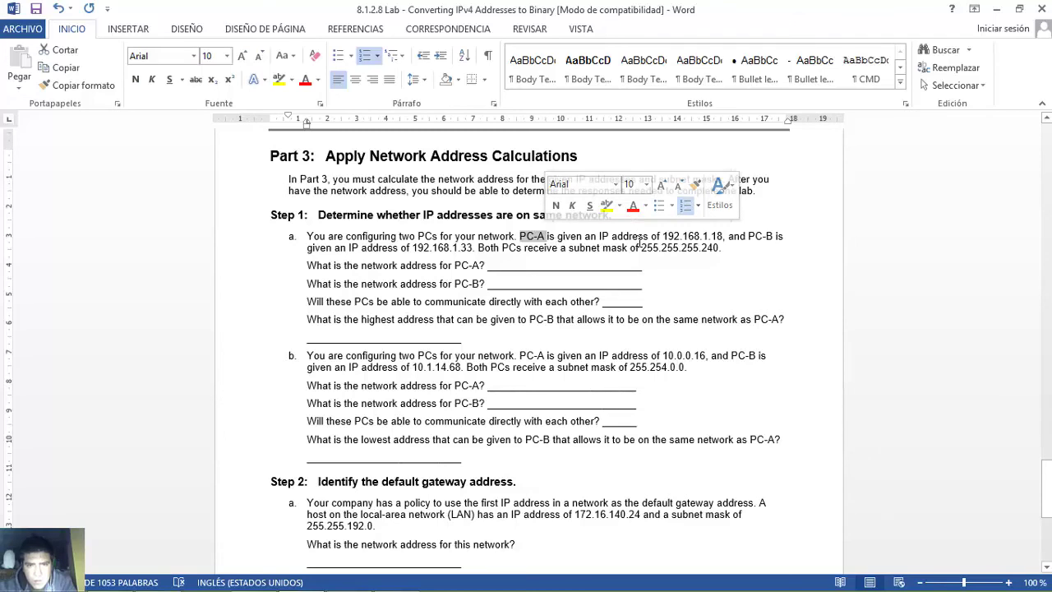
drag(663, 236, 724, 242)
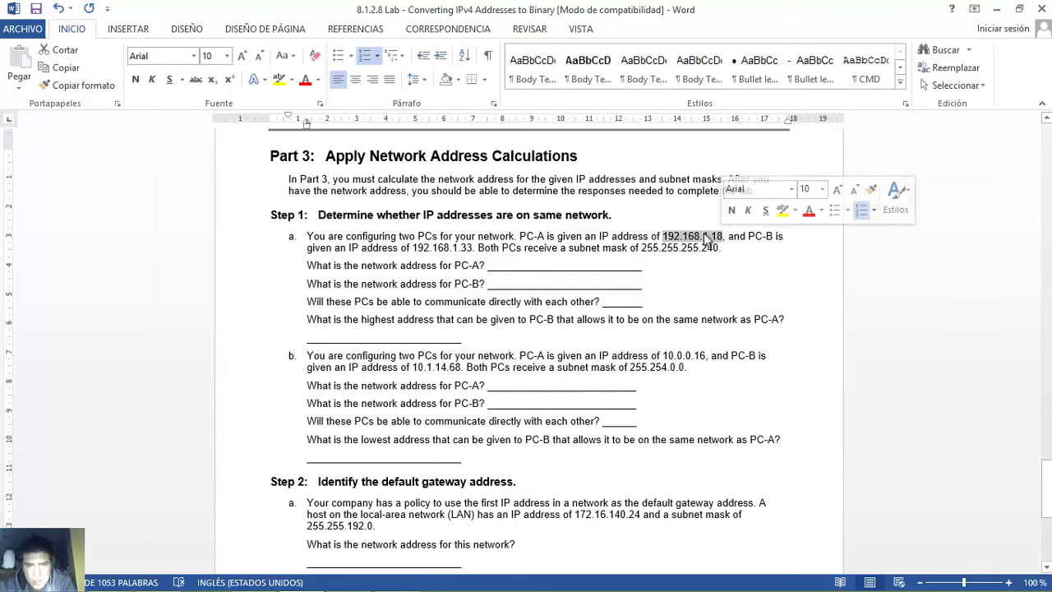
drag(414, 247, 473, 252)
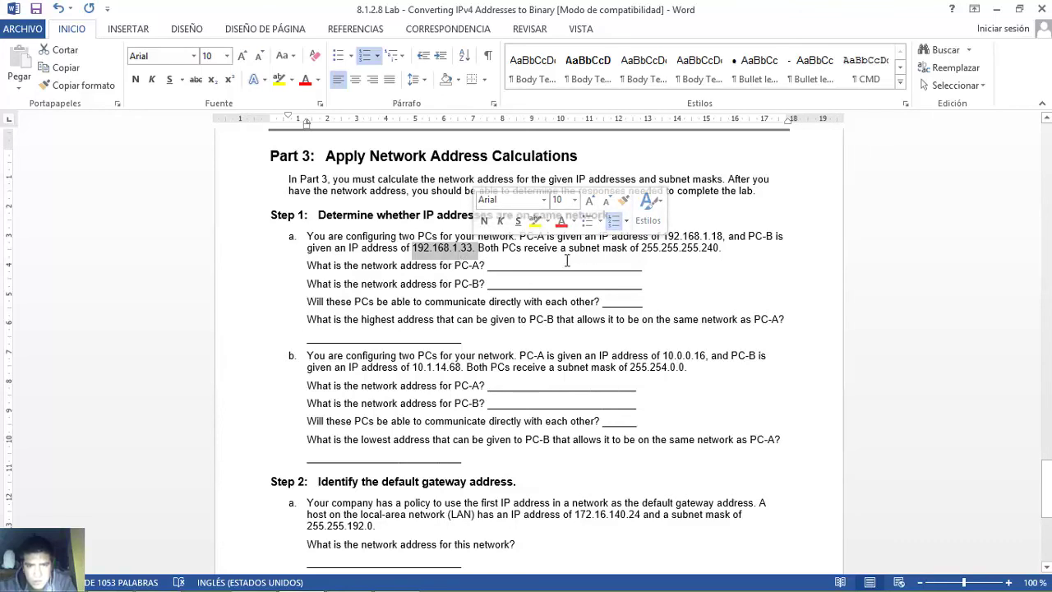
click(479, 248)
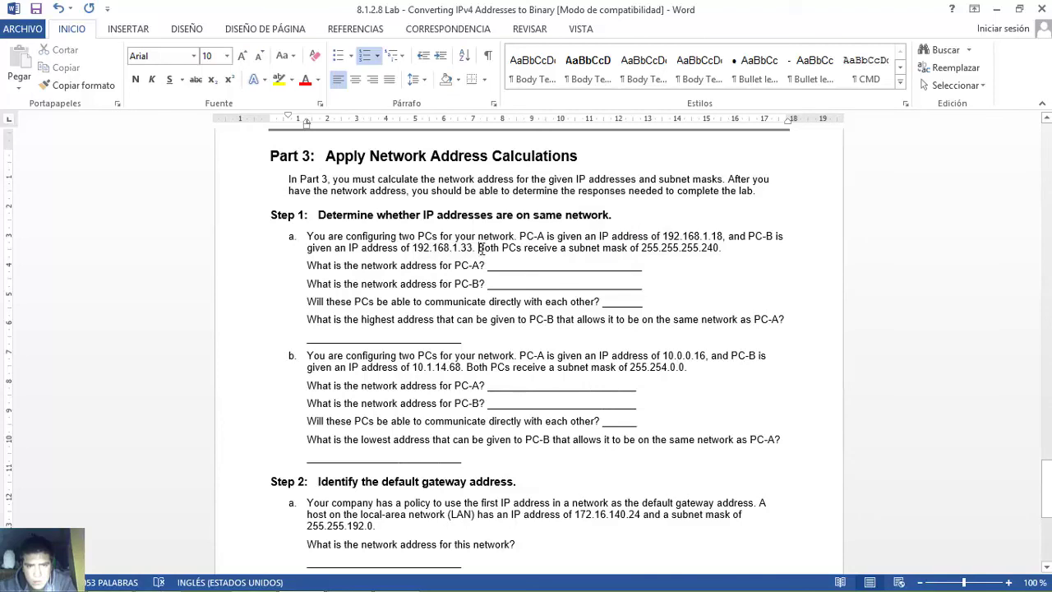
drag(479, 248, 720, 247)
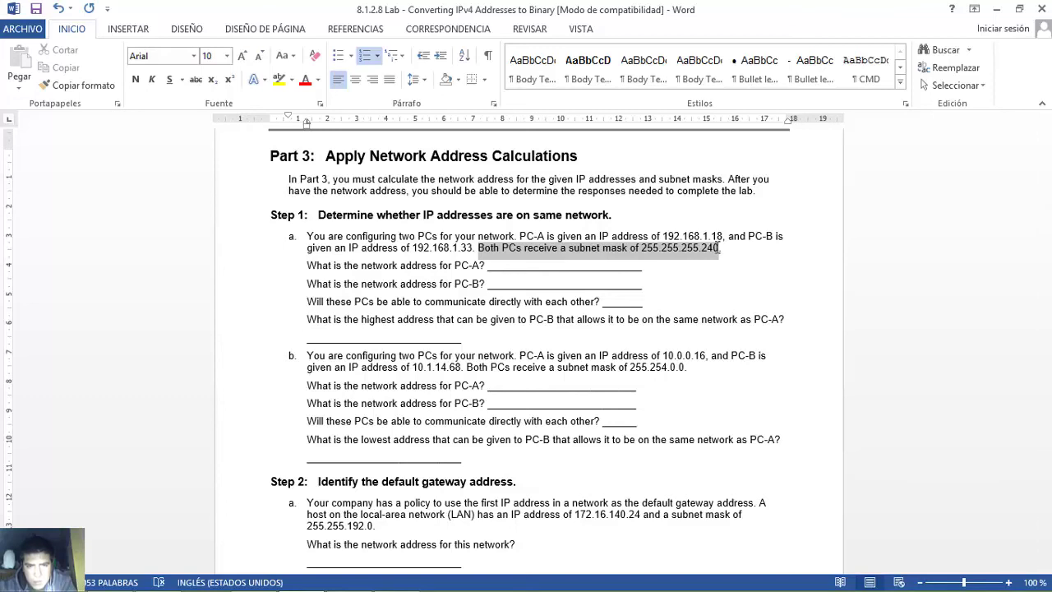
- Review the 255.255.255.240 subnet mask and the PC-A network address question
click(640, 248)
drag(640, 248, 719, 249)
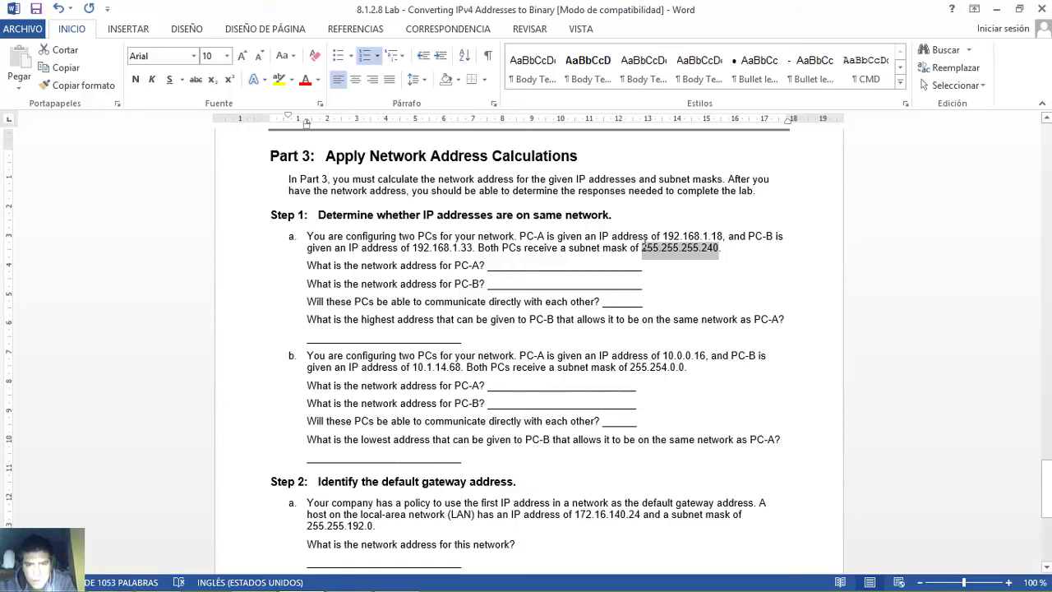
click(643, 247)
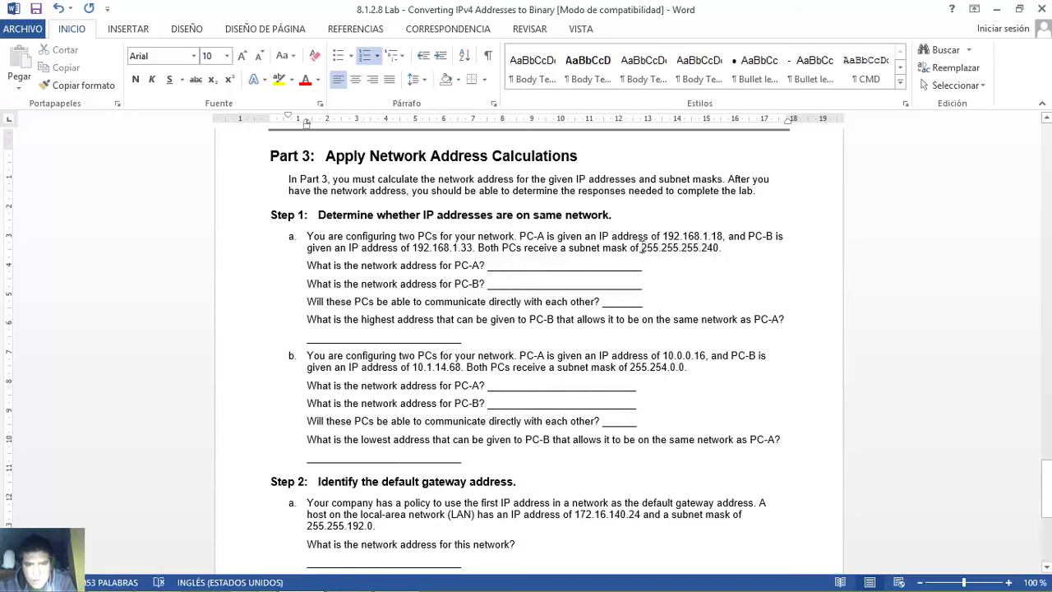
drag(643, 247, 699, 247)
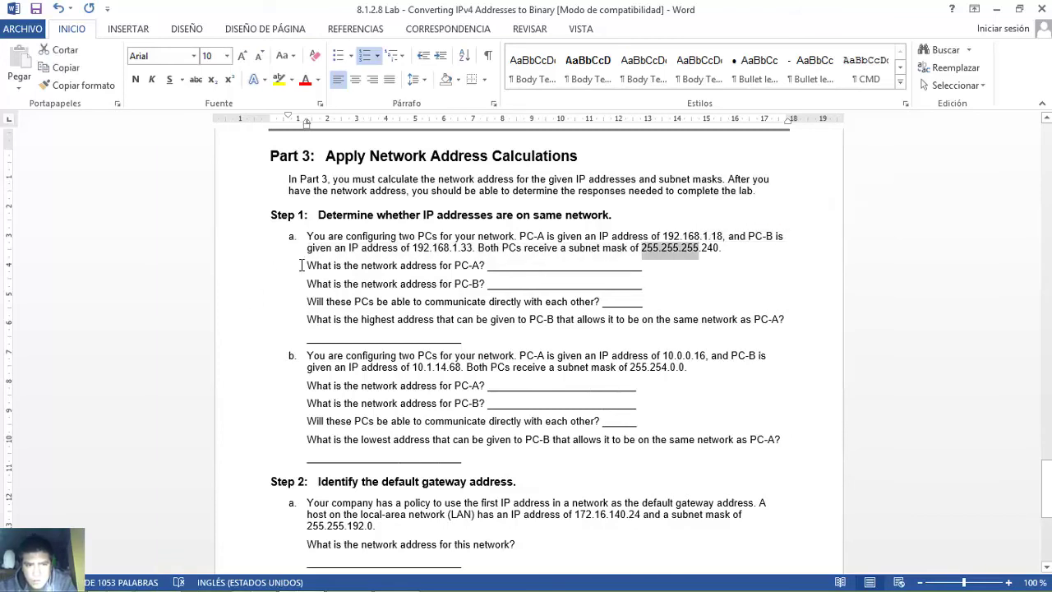
drag(309, 263, 492, 265)
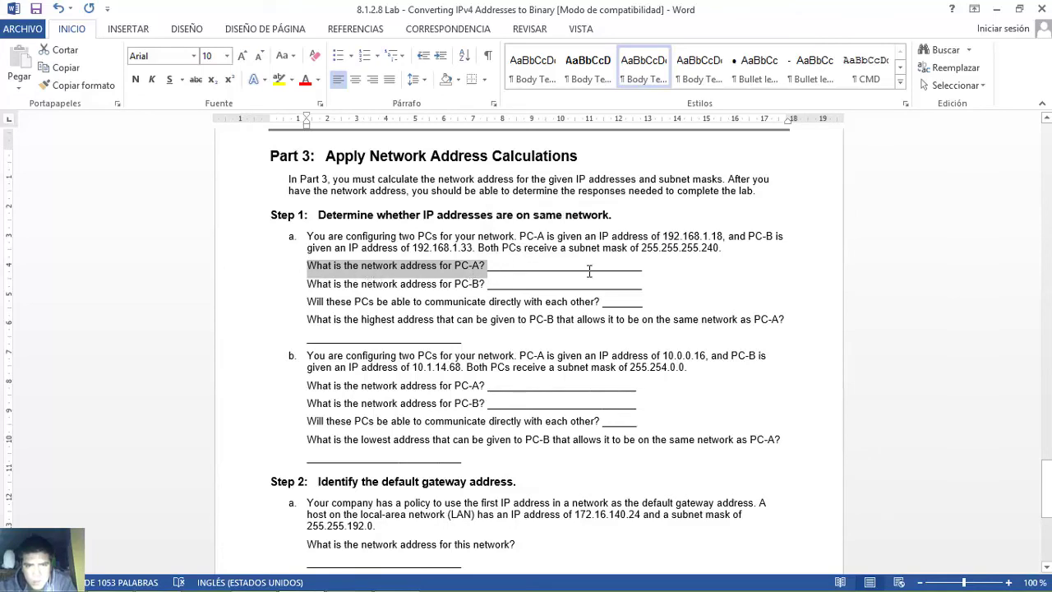
click(642, 246)
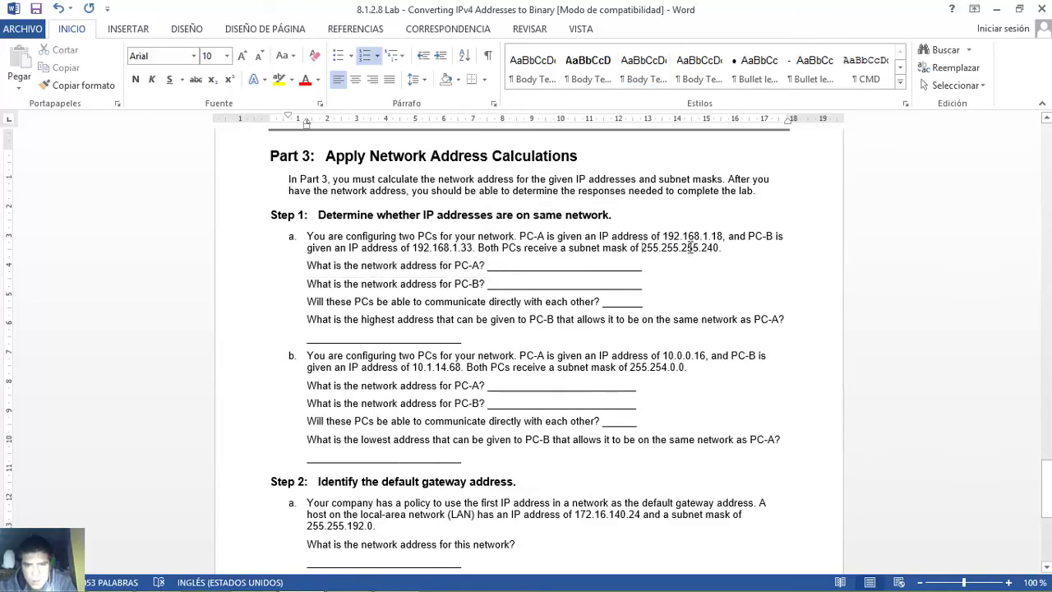
shift+click(693, 246)
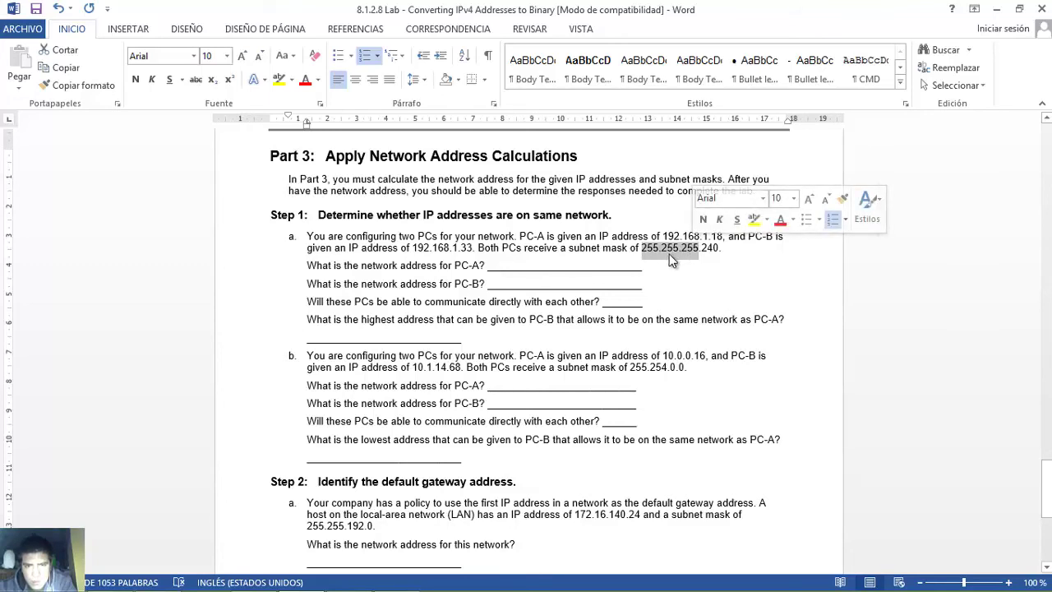
- Enter 192.168.1. as PC-A's network address and note its last octet 18
click(575, 267)
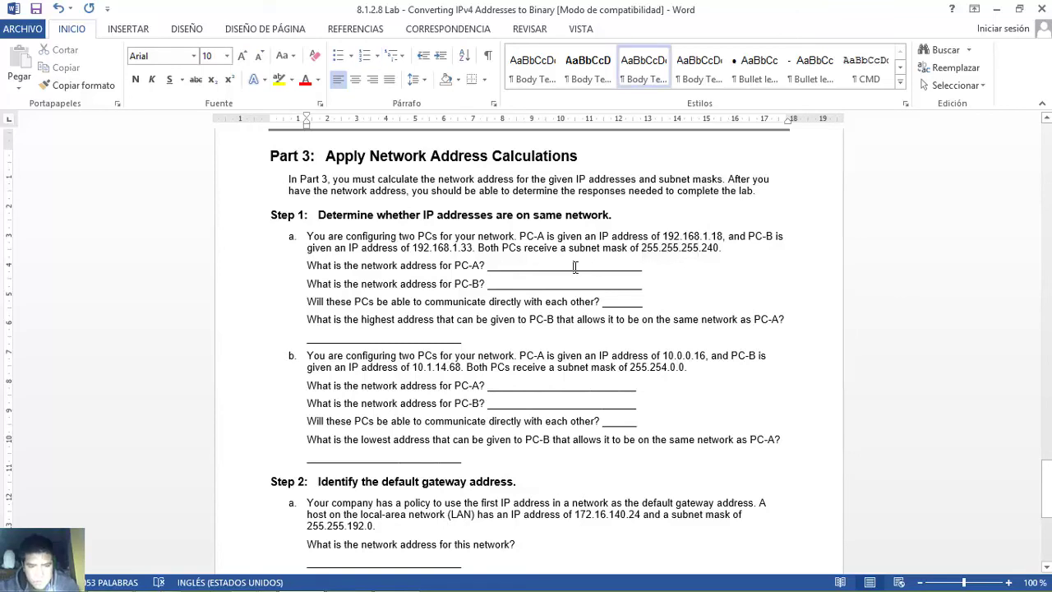
text(192.168.1.)
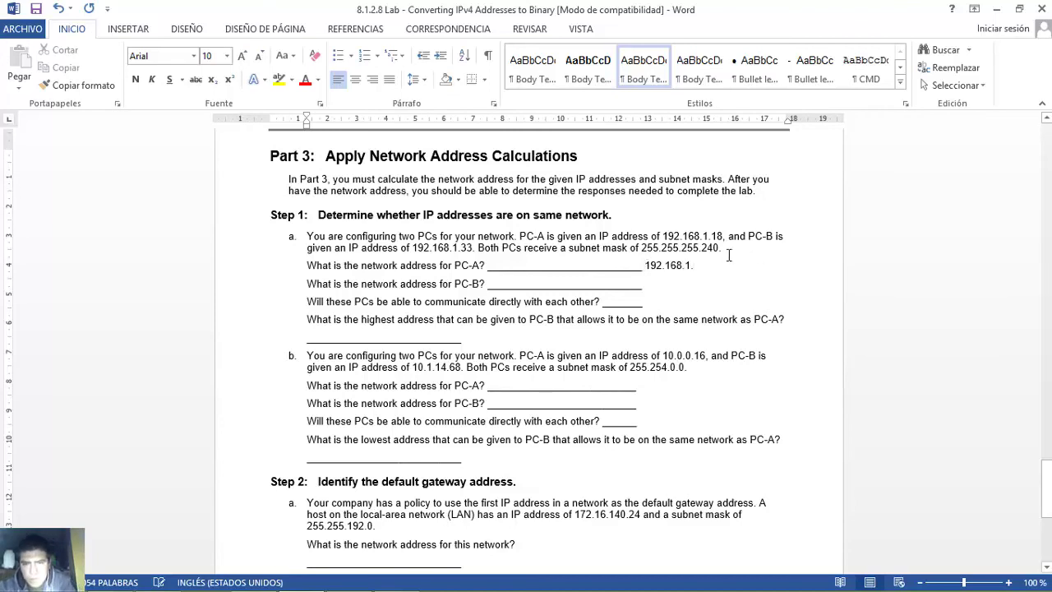
click(720, 248)
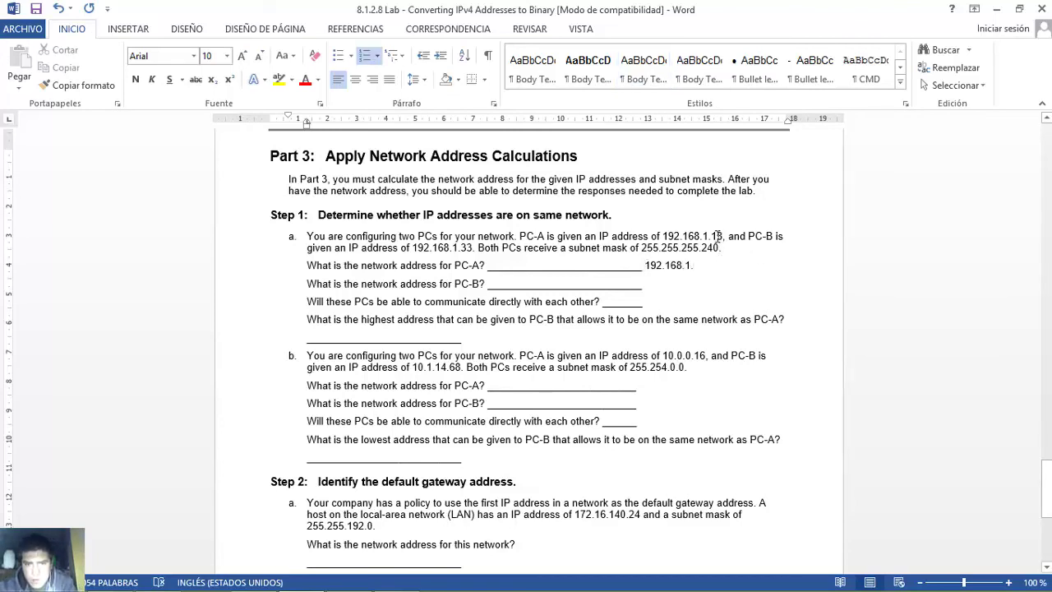
drag(720, 234, 721, 236)
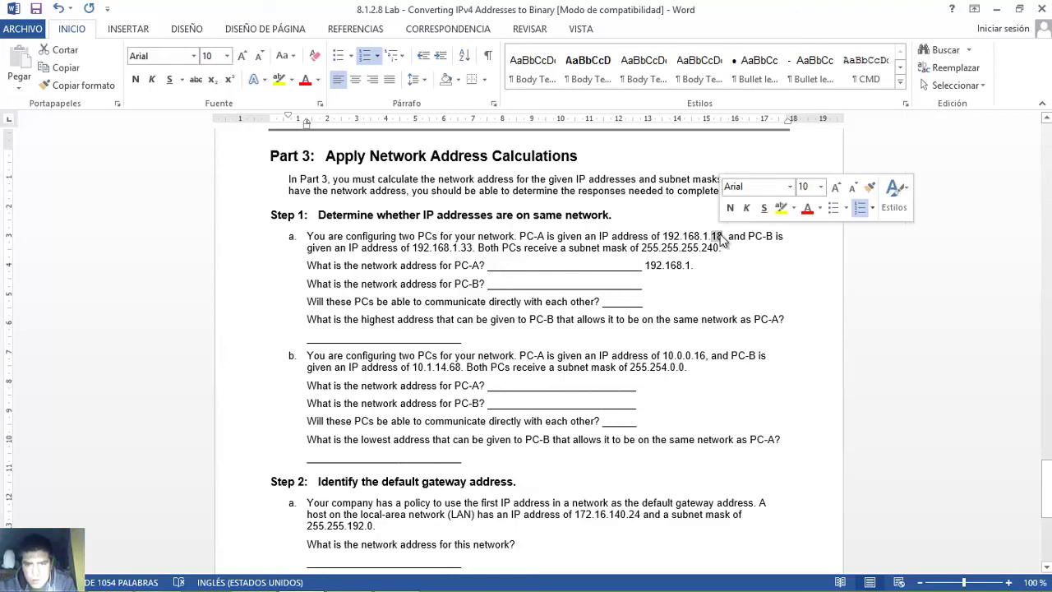
- In the Excel workbook, clear the old IP, Subnet and Network bit rows
click(398, 577)
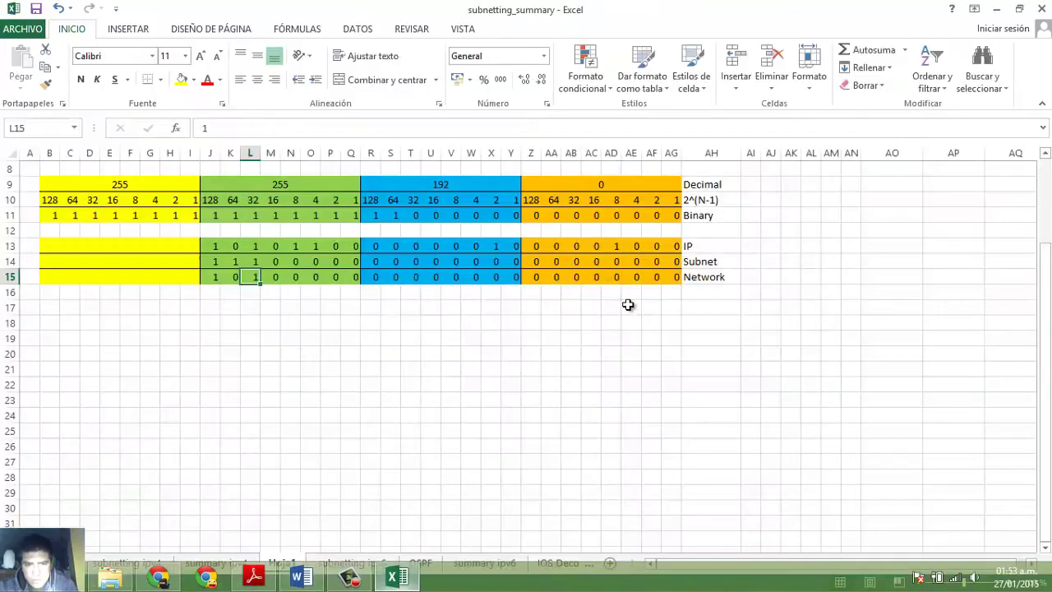
drag(675, 248, 219, 277)
key(Delete)
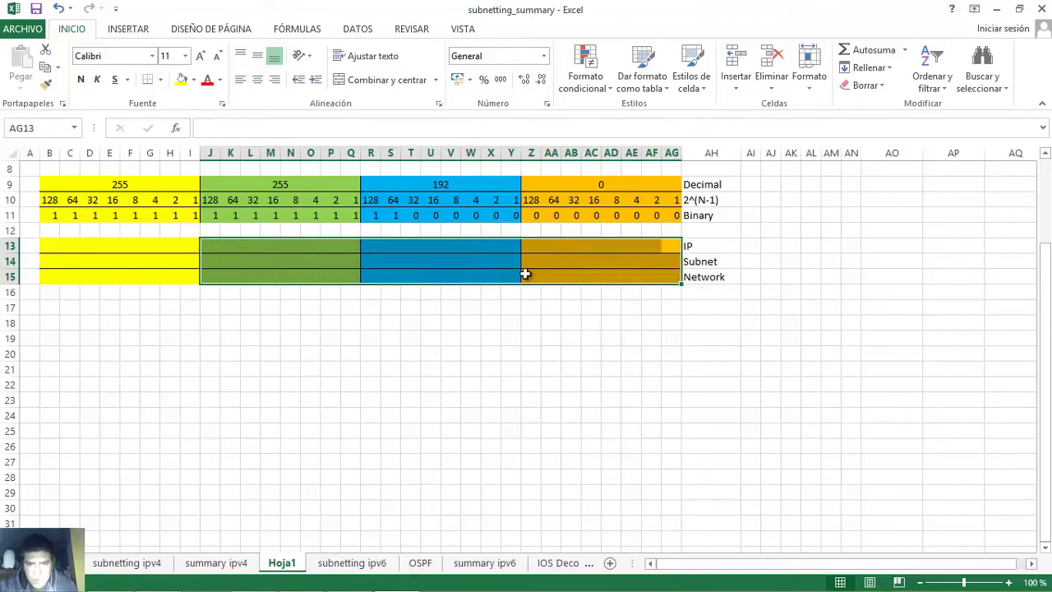
- Enter the IP's last-octet bits 00010010 in row 13 starting at Z13
click(527, 244)
text(0)
key(Tab)
text(0)
key(Tab)
text(0)
key(Tab)
text(1)
key(Tab)
text(0)
key(Tab)
text(0)
key(Tab)
text(1)
key(Tab)
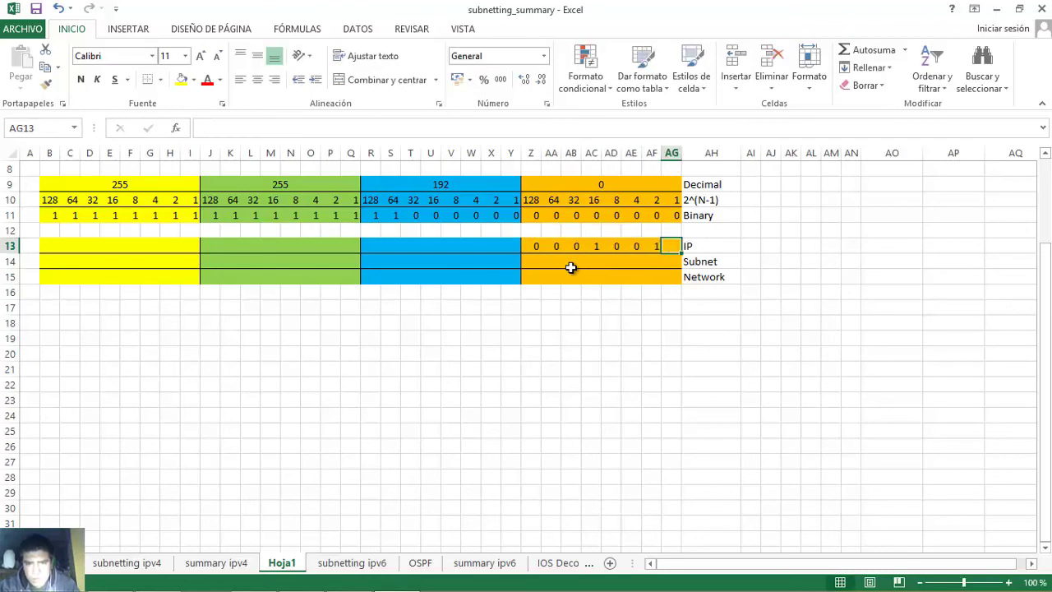
text(0)
click(594, 247)
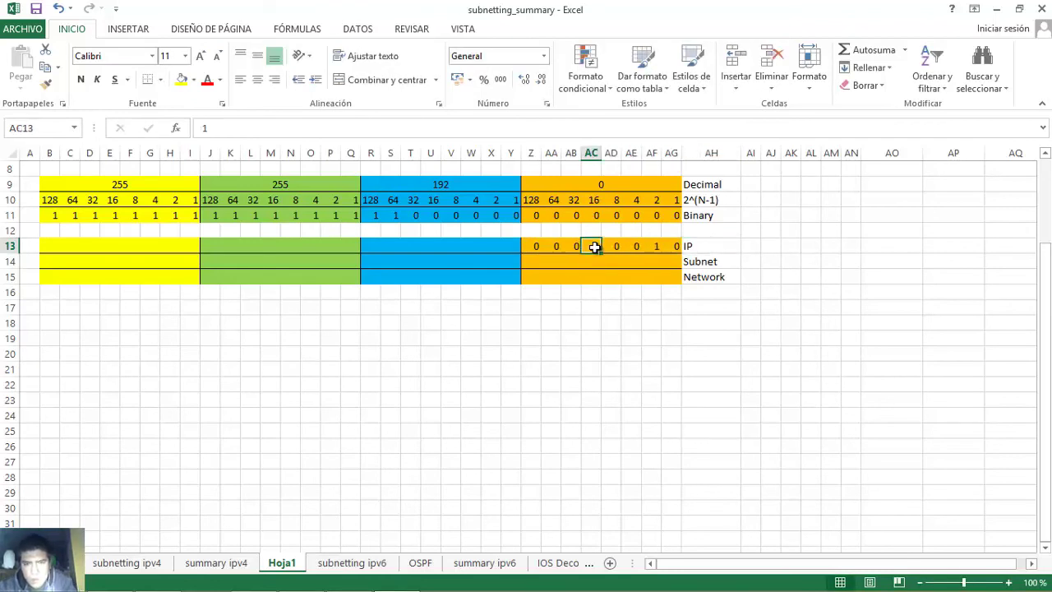
click(649, 248)
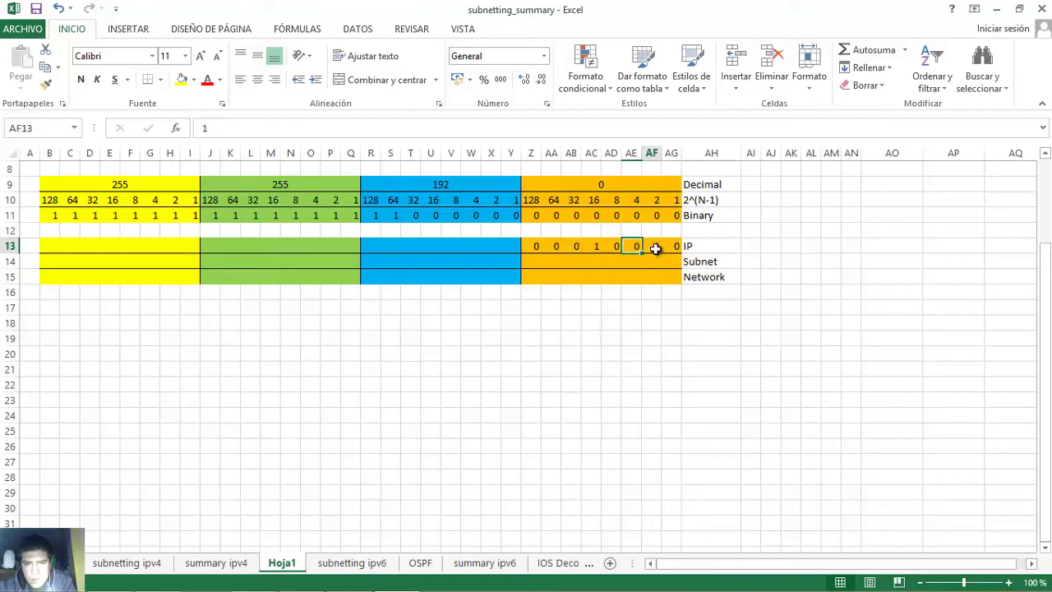
click(595, 244)
click(655, 246)
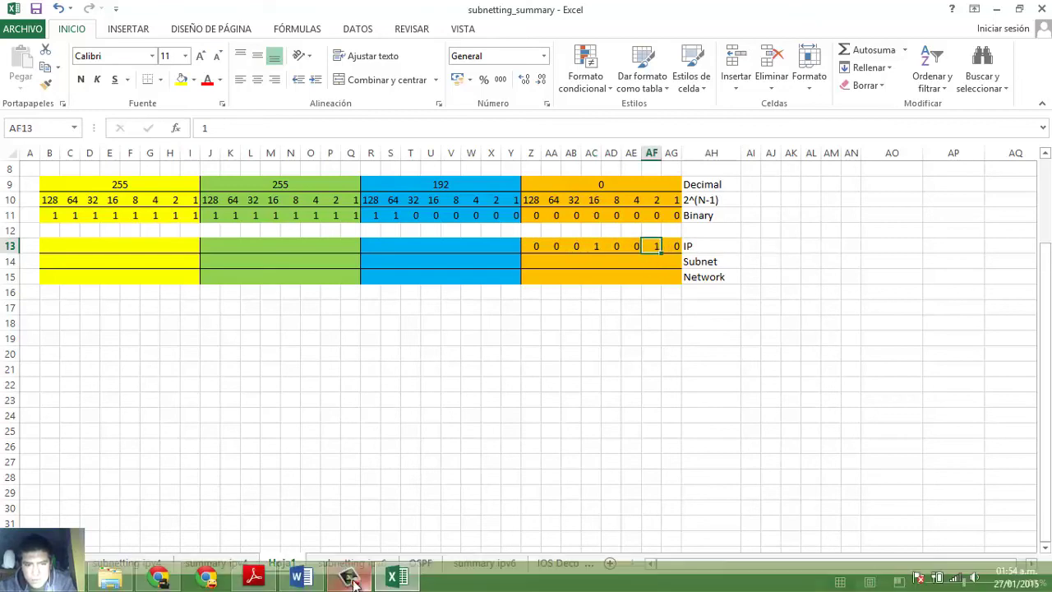
- Check the mask's 240 octet in Word, then enter subnet bits 11110000 in row 14
click(317, 580)
drag(701, 249, 718, 248)
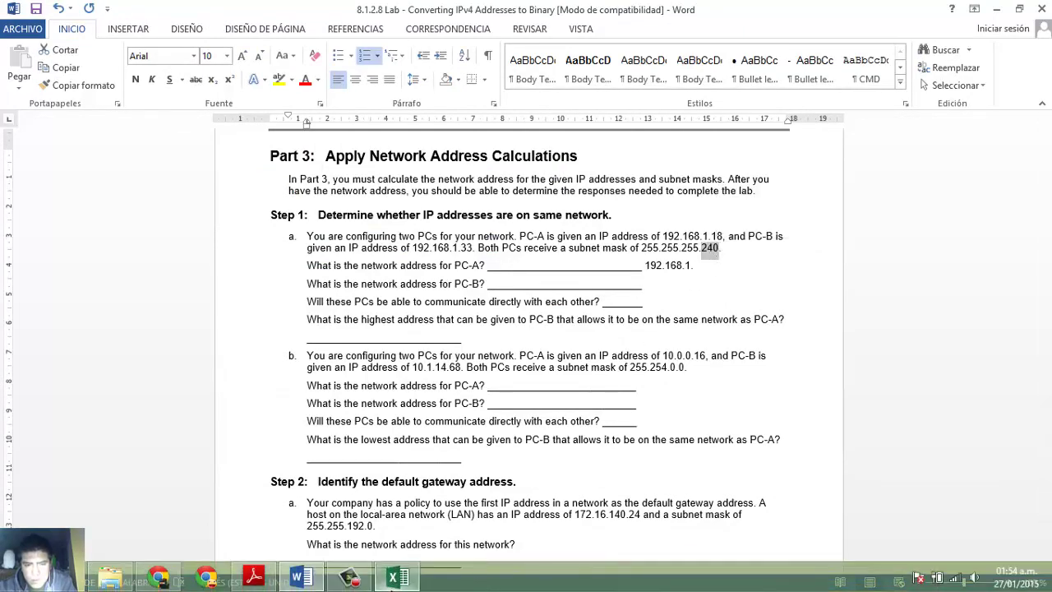
click(396, 578)
click(530, 261)
text(1)
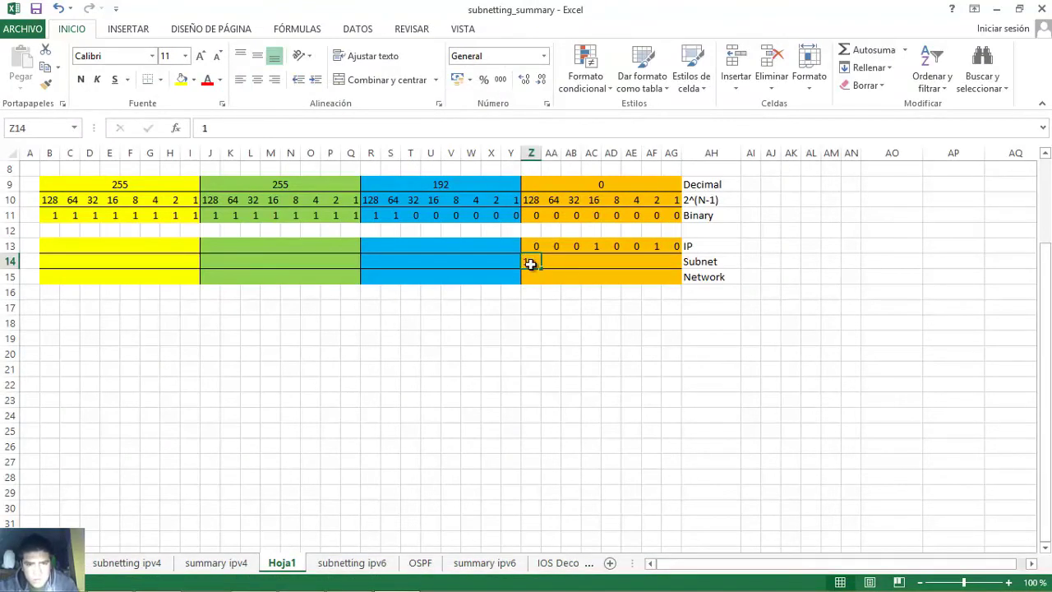
key(Right)
text(1)
key(Right)
text(1)
key(Right)
text(1)
key(Right)
text(0)
key(Right)
text(0)
key(Right)
text(0)
key(Right)
text(0)
key(Right)
drag(533, 262, 594, 261)
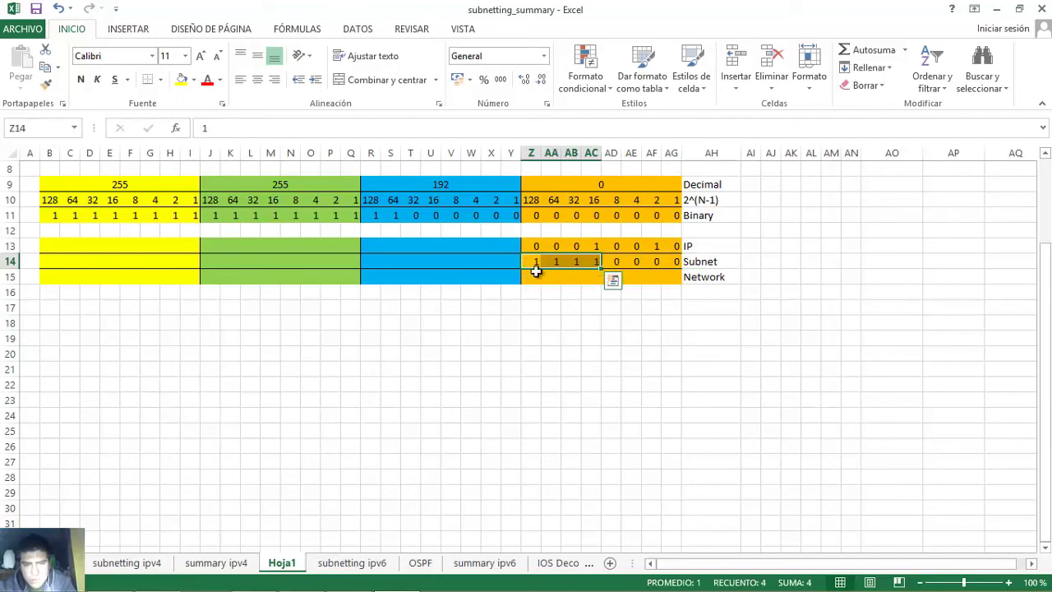
- Enter the ANDed Network bits 00010000 in Z15:AG15, then return to Word
drag(535, 244, 662, 262)
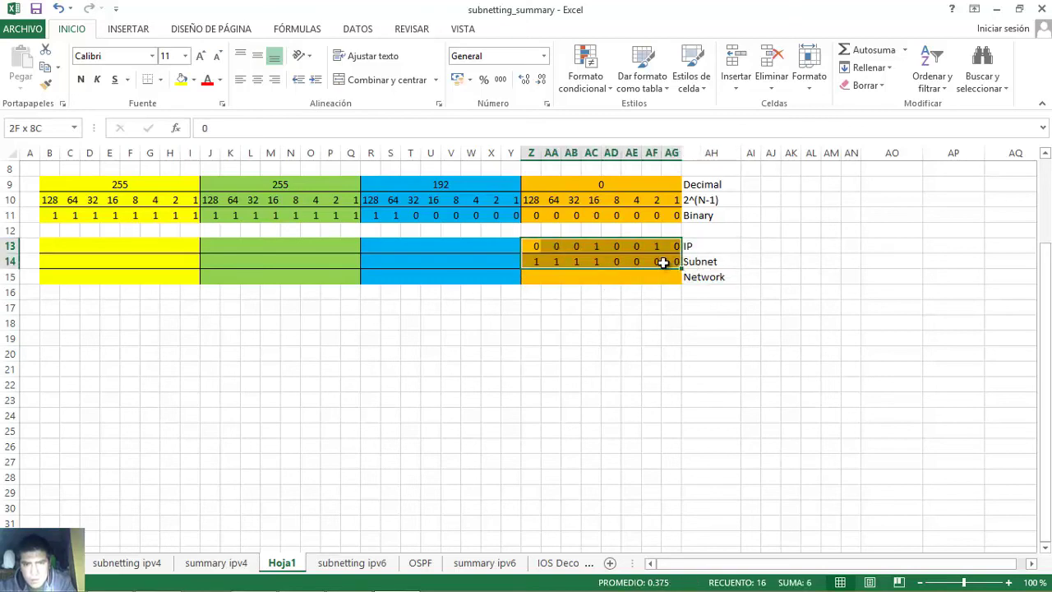
click(533, 280)
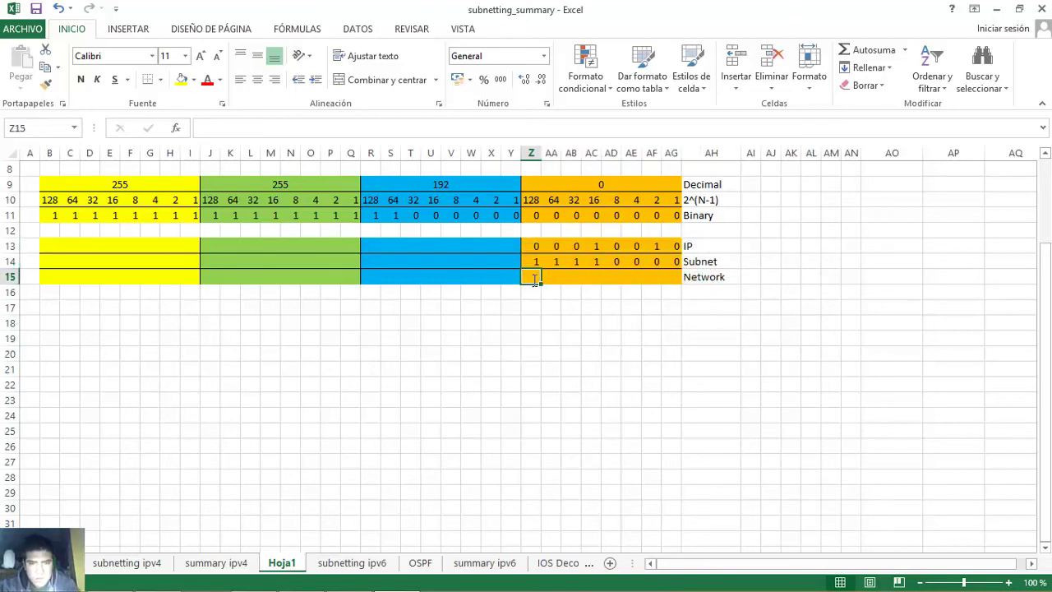
text(0)
key(Tab)
text(0)
key(Tab)
text(0)
key(Tab)
text(1)
key(Tab)
text(0)
key(Tab)
text(0)
key(Tab)
text(0)
key(Tab)
text(0)
key(Tab)
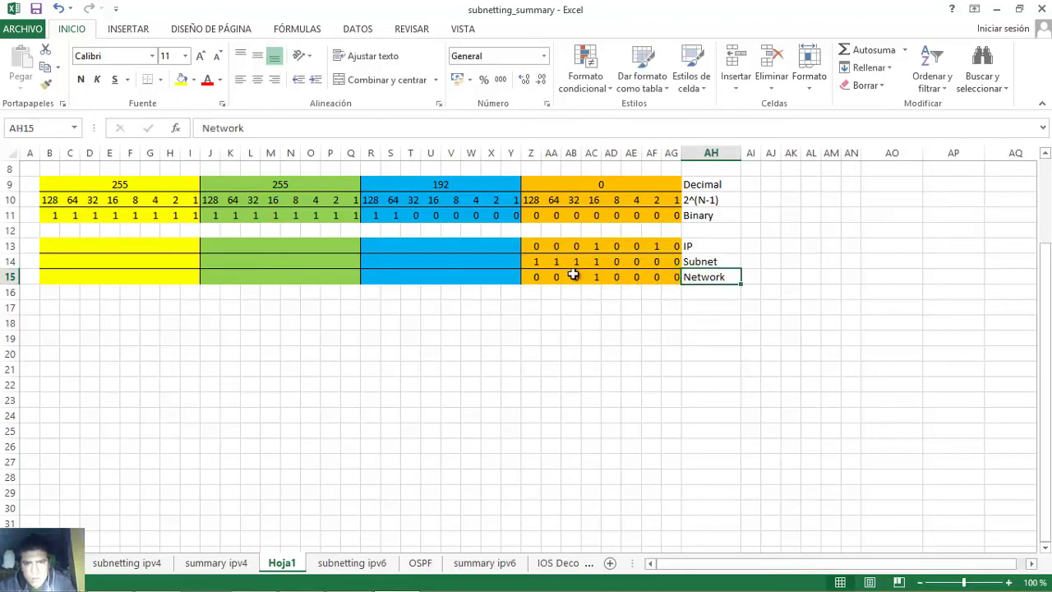
click(591, 277)
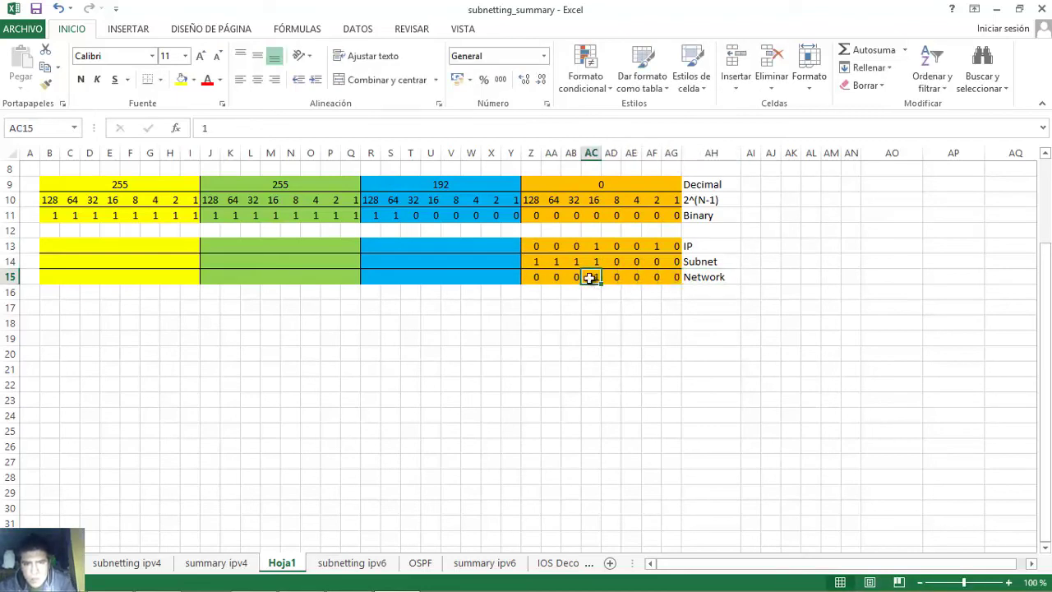
mouse_move(374, 585)
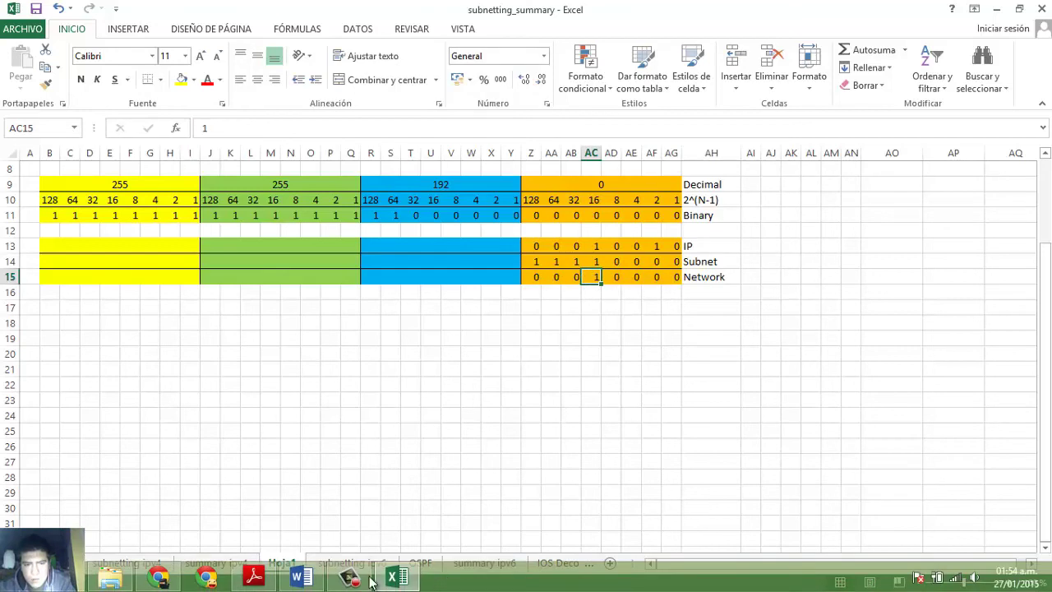
click(316, 580)
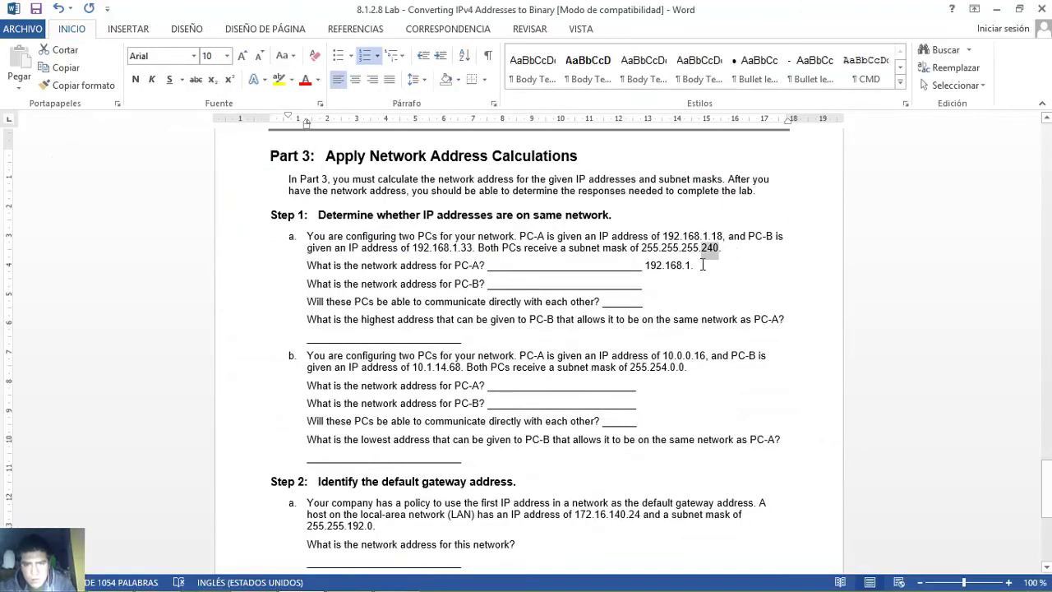
- Append 16 to PC-A's network address and start PC-B's answer with 192.168.1
text(16)
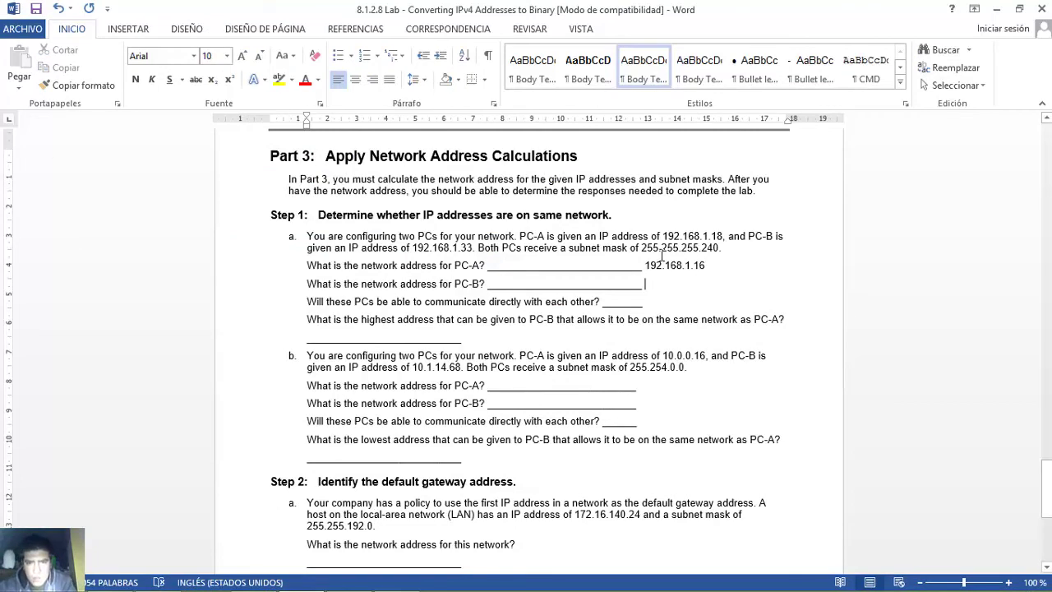
drag(644, 248, 698, 253)
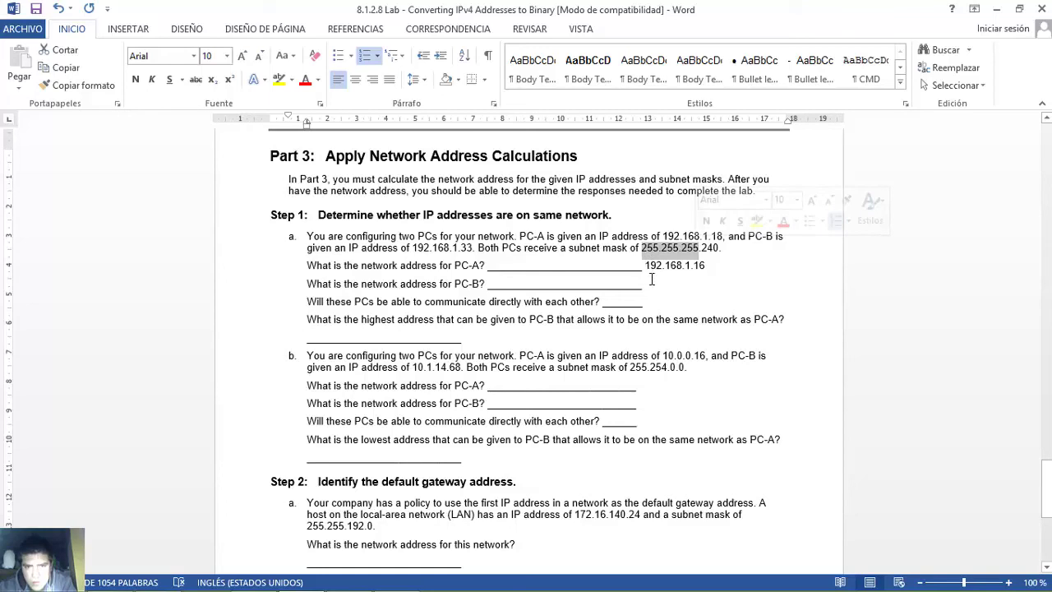
click(651, 281)
text(192.168.1.)
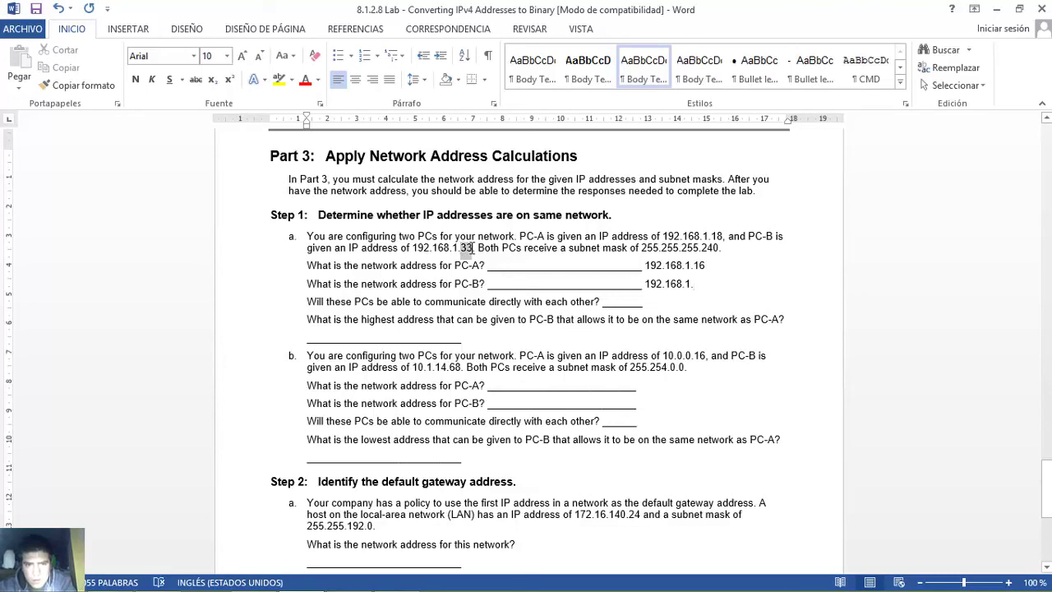
drag(473, 248, 472, 250)
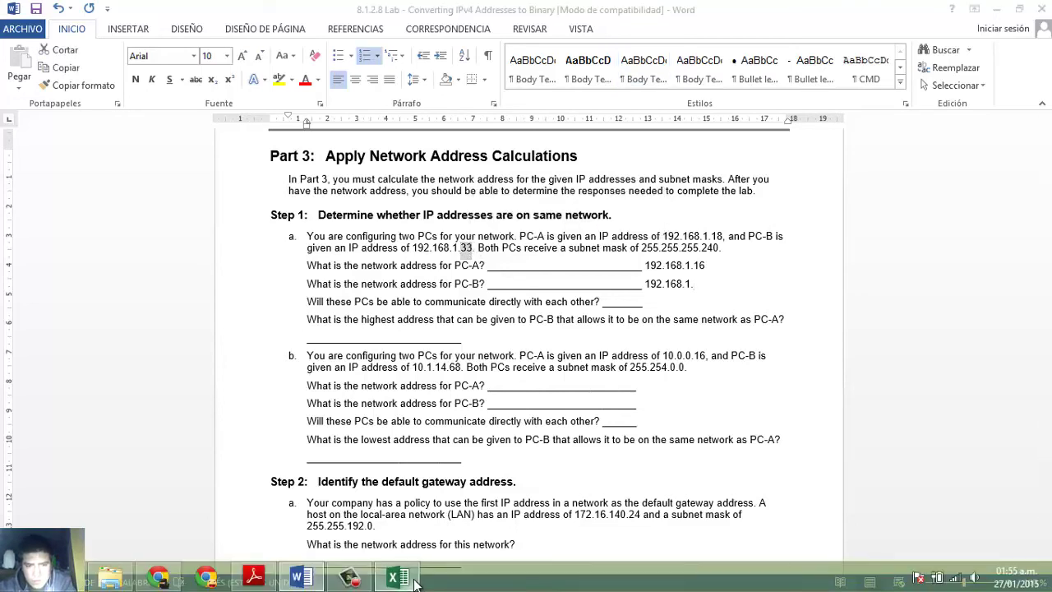
click(396, 578)
- Replace the IP row's last-octet bits with 00100001 for PC-B's 33
drag(536, 249, 664, 247)
key(Delete)
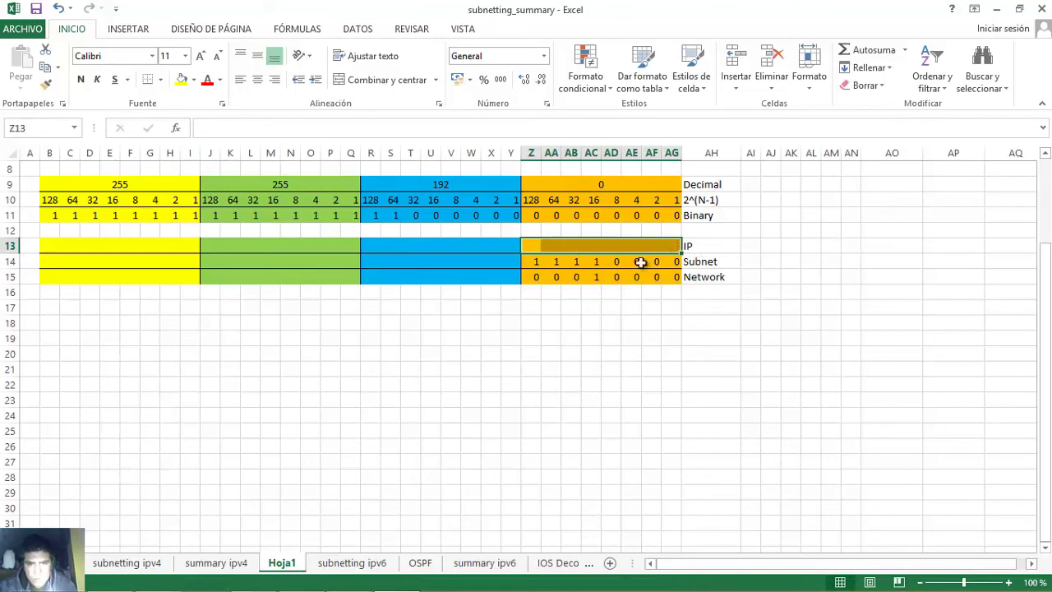
click(534, 245)
text(1)
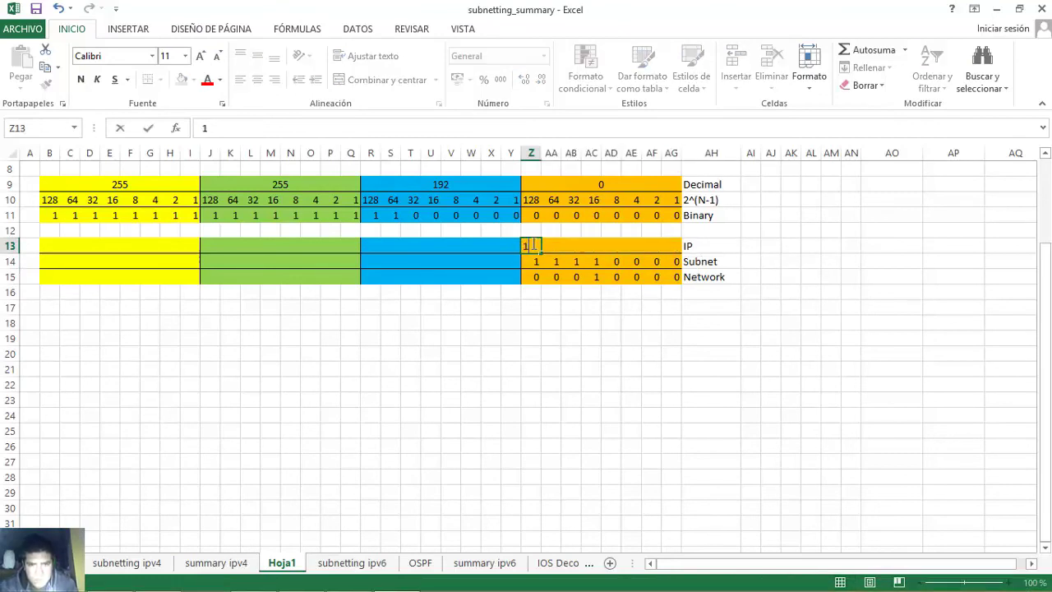
text(1	0	1	0)
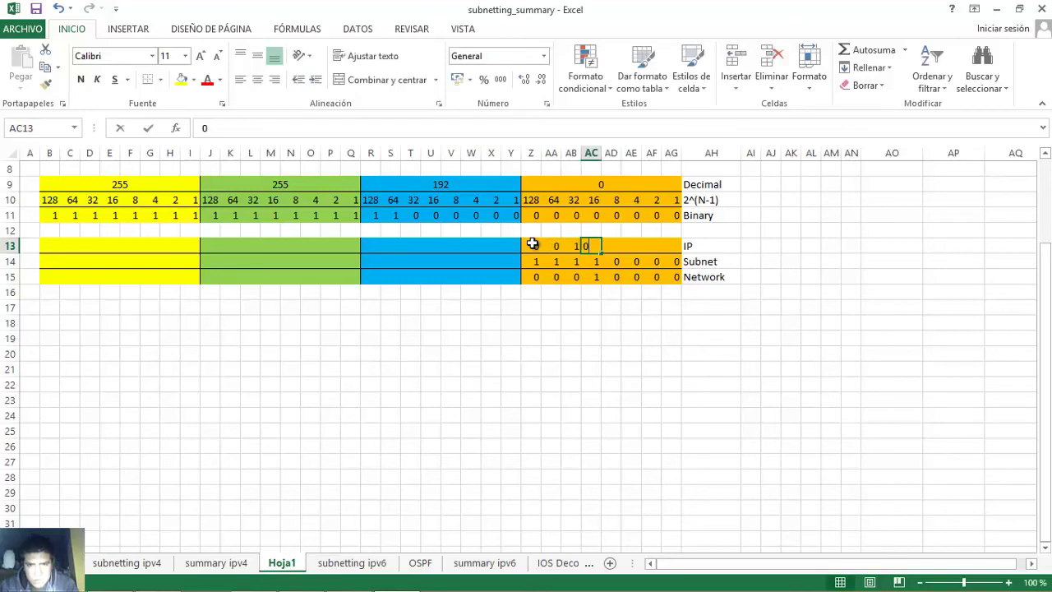
text(	0	0)
key(Tab)
text(0)
key(Tab)
text(1)
key(Tab)
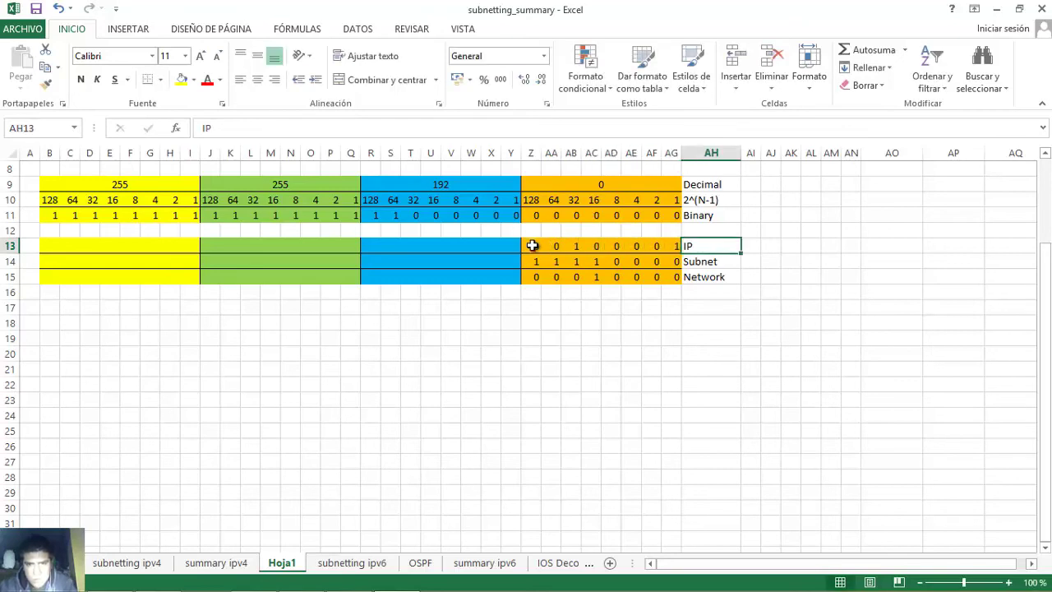
click(577, 246)
text(1)
click(666, 247)
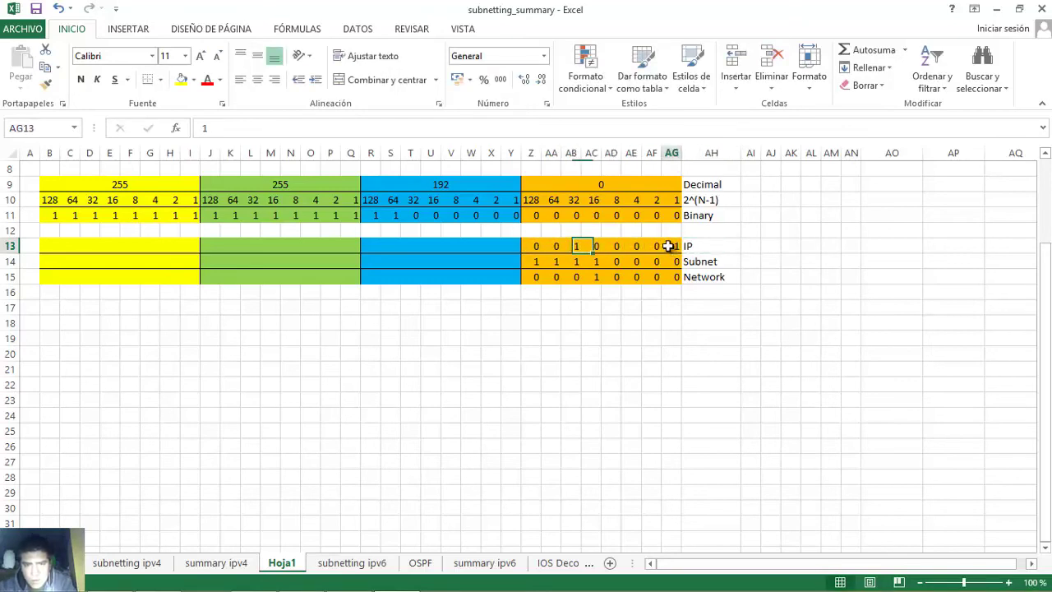
click(575, 245)
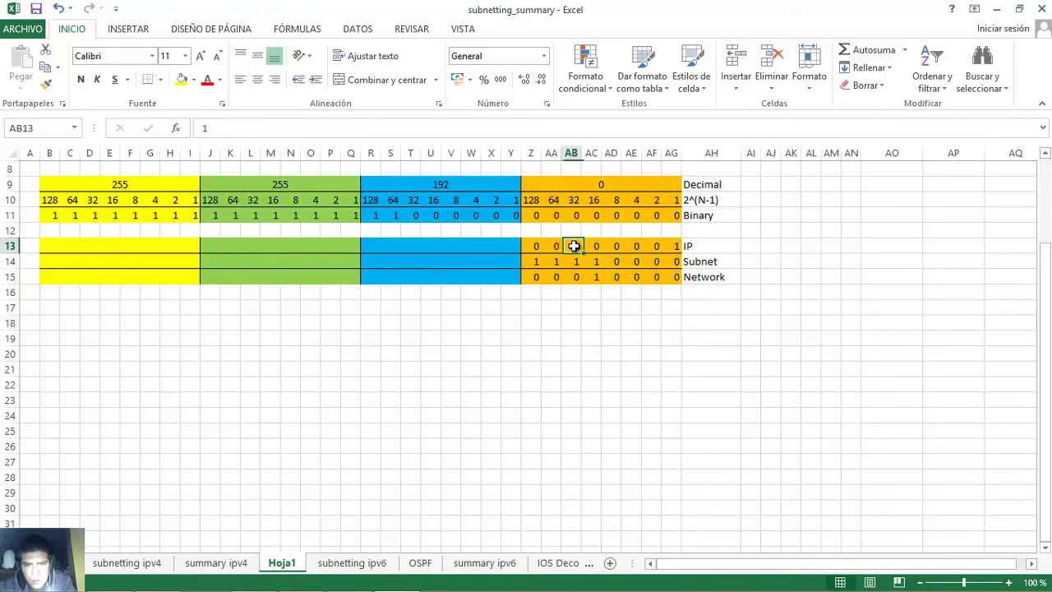
click(670, 245)
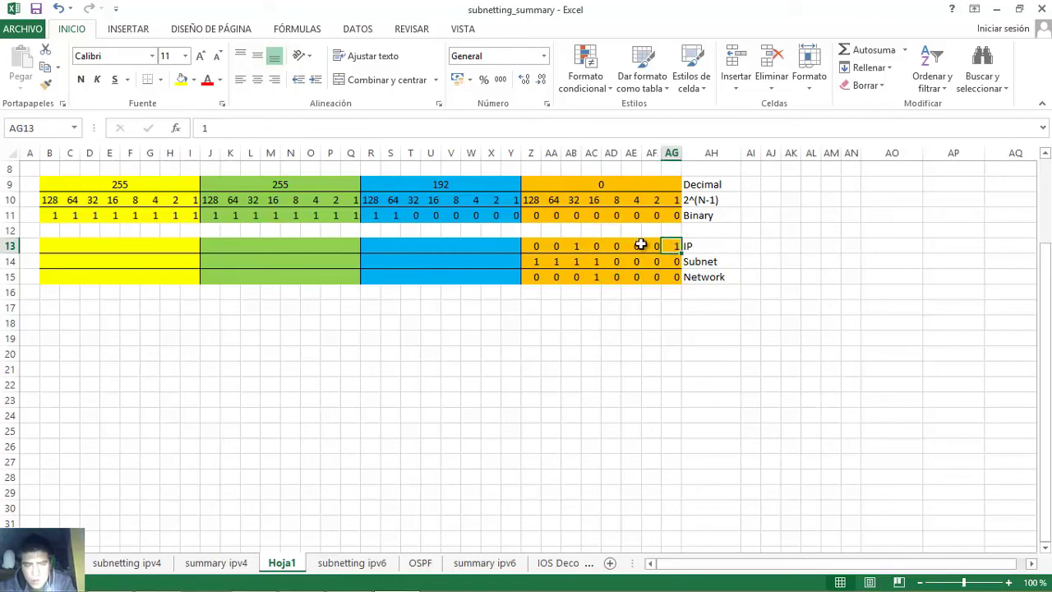
- Clear the Network row and retype its ANDed bits as 00100000
drag(535, 277, 674, 280)
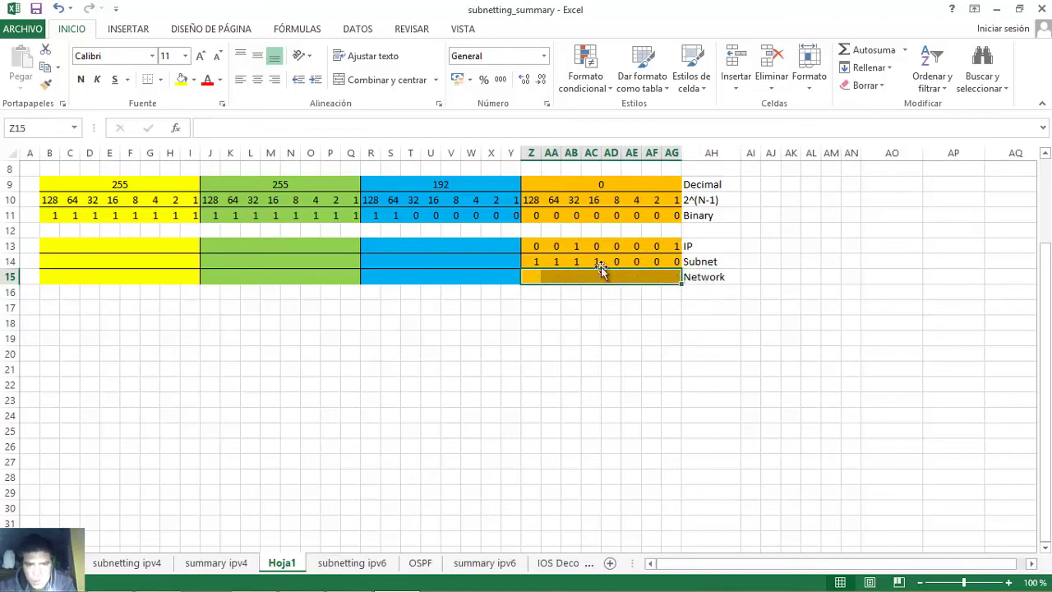
key(Delete)
click(530, 260)
drag(559, 261, 673, 263)
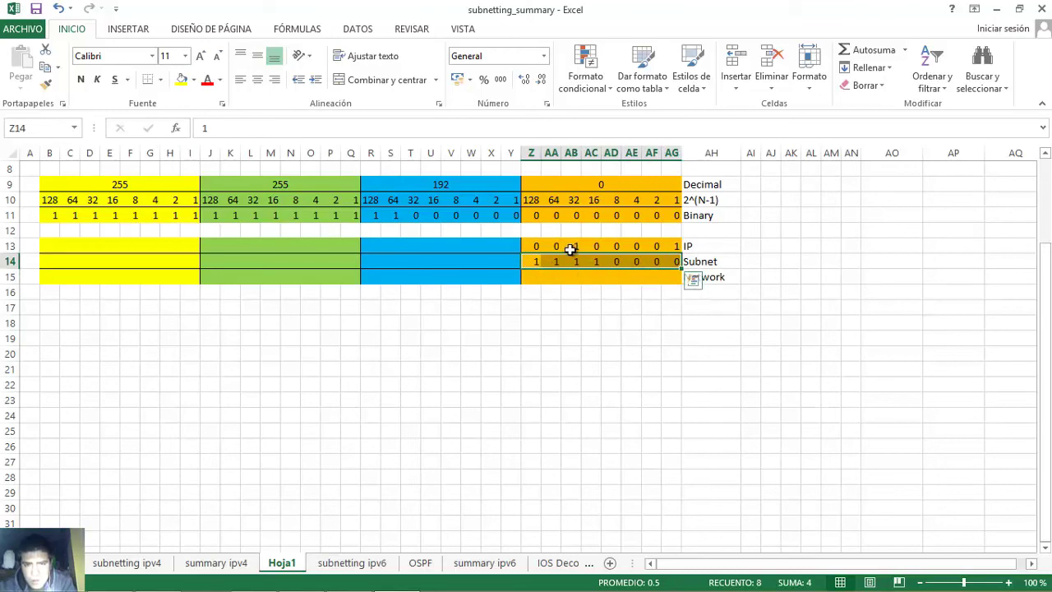
drag(531, 245, 673, 268)
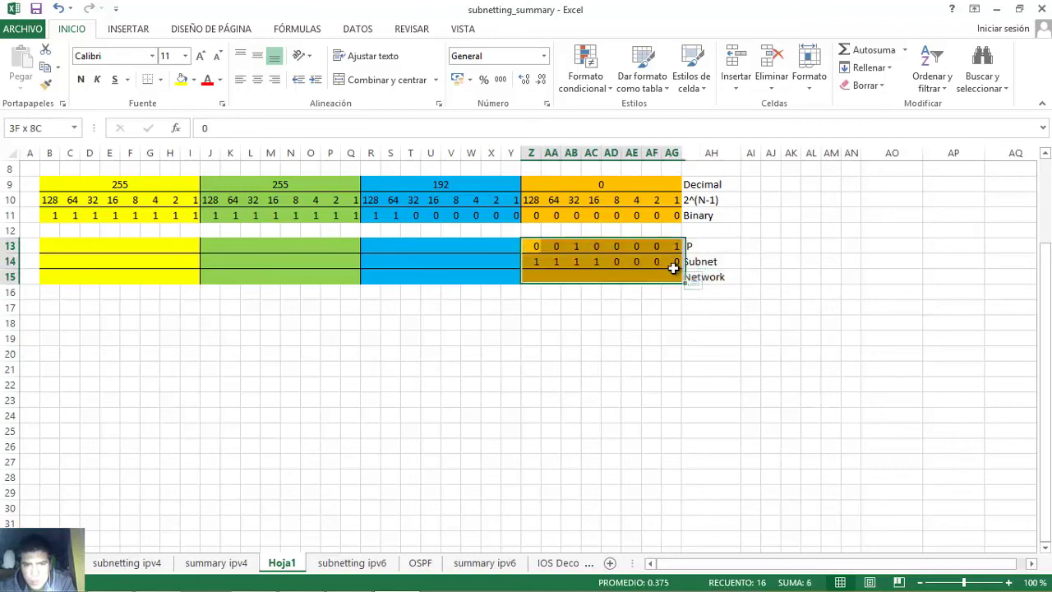
click(533, 278)
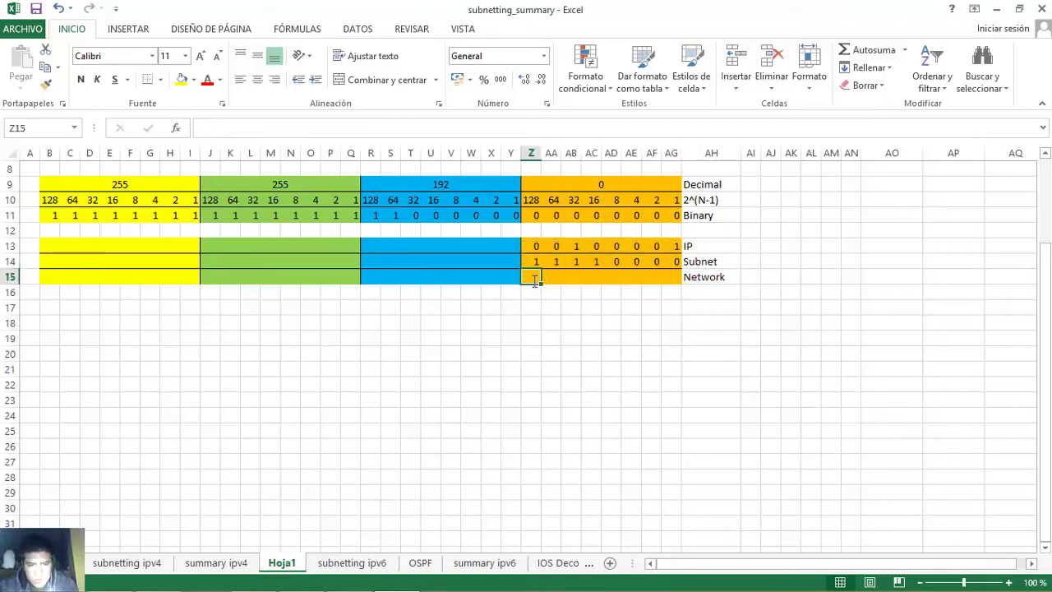
key(Tab)
text(0)
key(Tab)
text(1)
key(Tab)
text(0)
key(Tab)
text(0)
key(Tab)
text(0)
key(Tab)
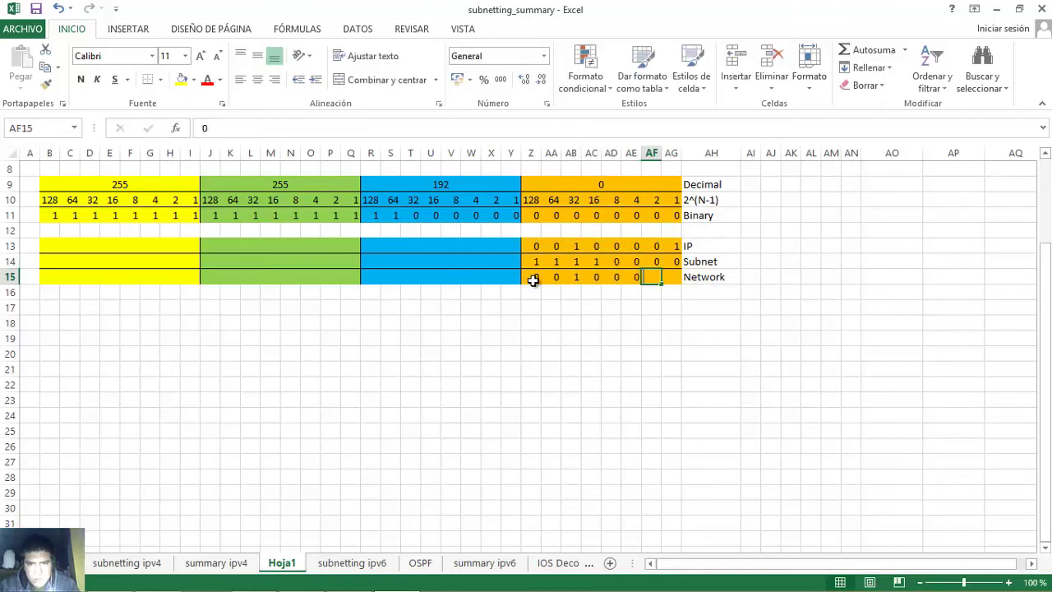
text(0)
key(Tab)
text(0)
key(Tab)
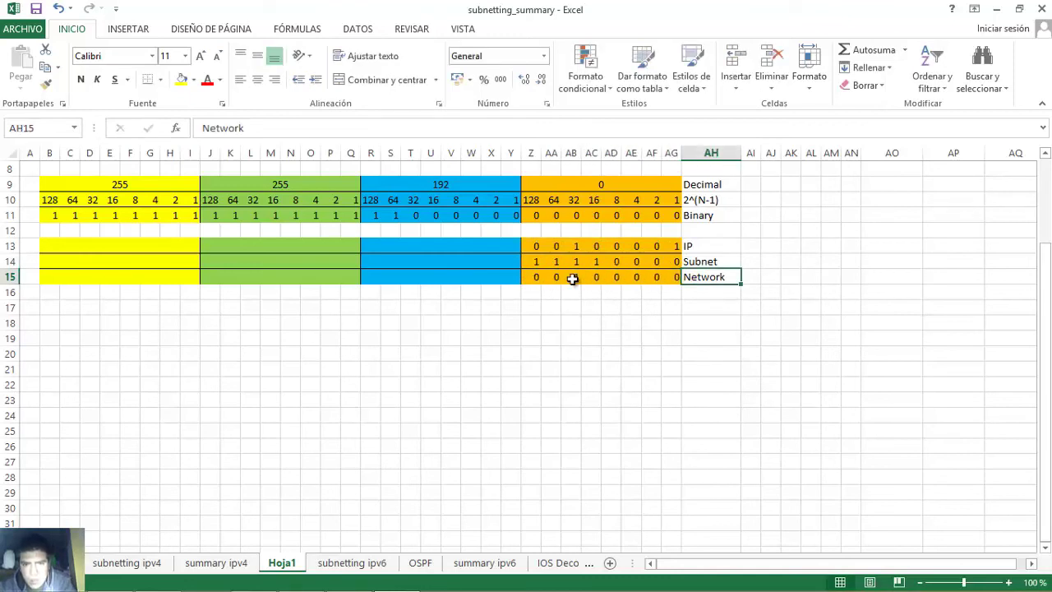
click(571, 278)
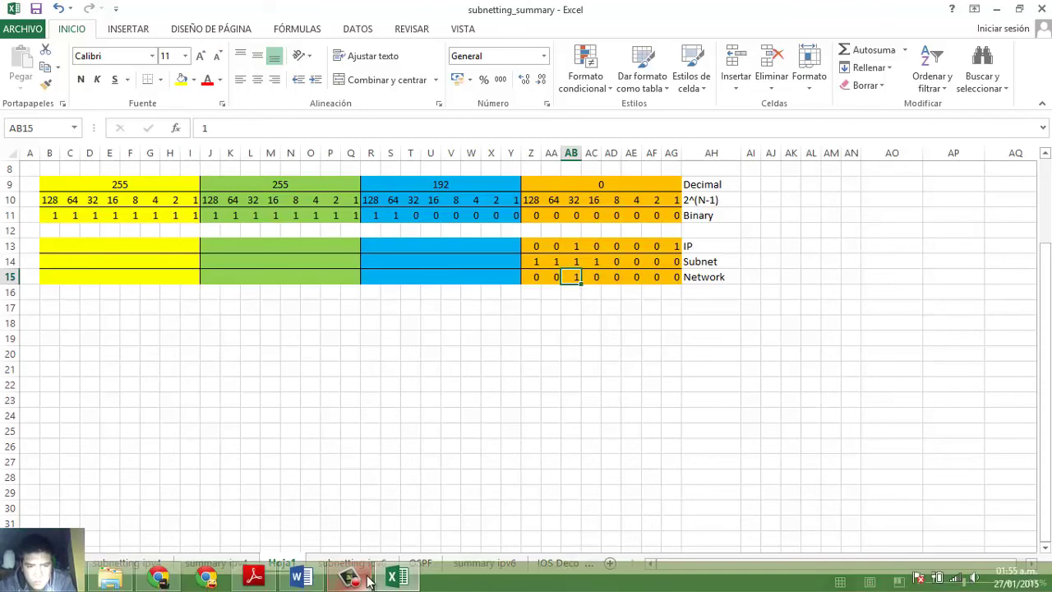
- Complete PC-B's network address answer as 192.168.1.32 in Word
click(304, 578)
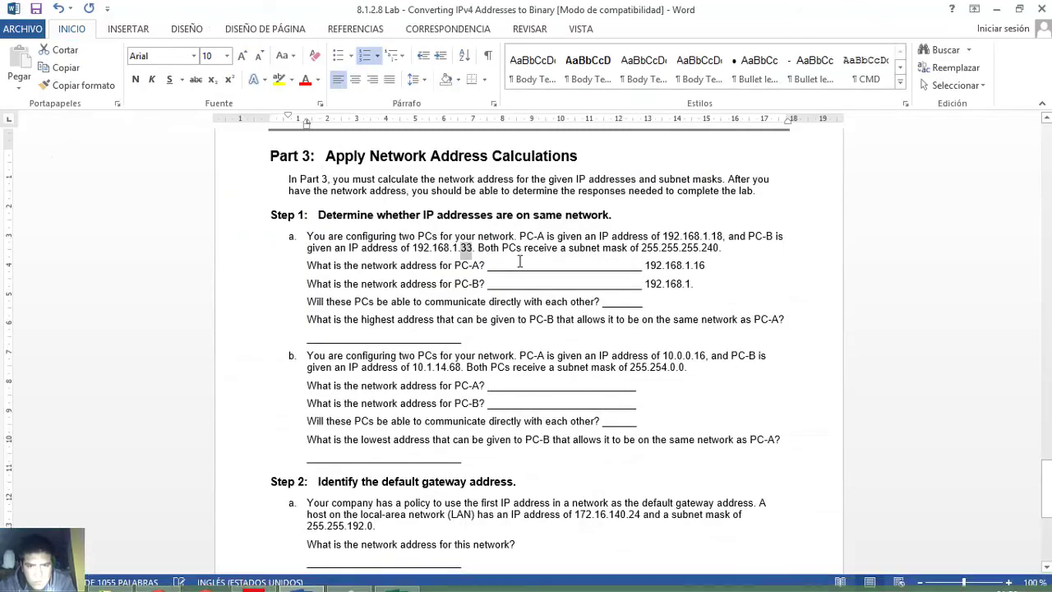
click(694, 287)
text(.32)
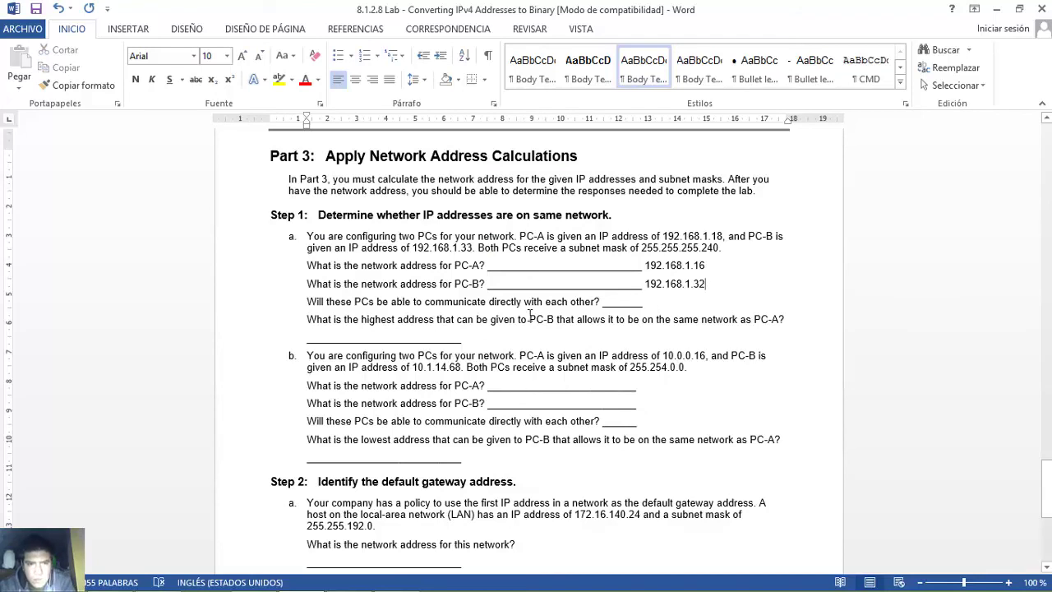
- Review the direct-communication question and the PC-B highest-address question
drag(308, 302, 602, 306)
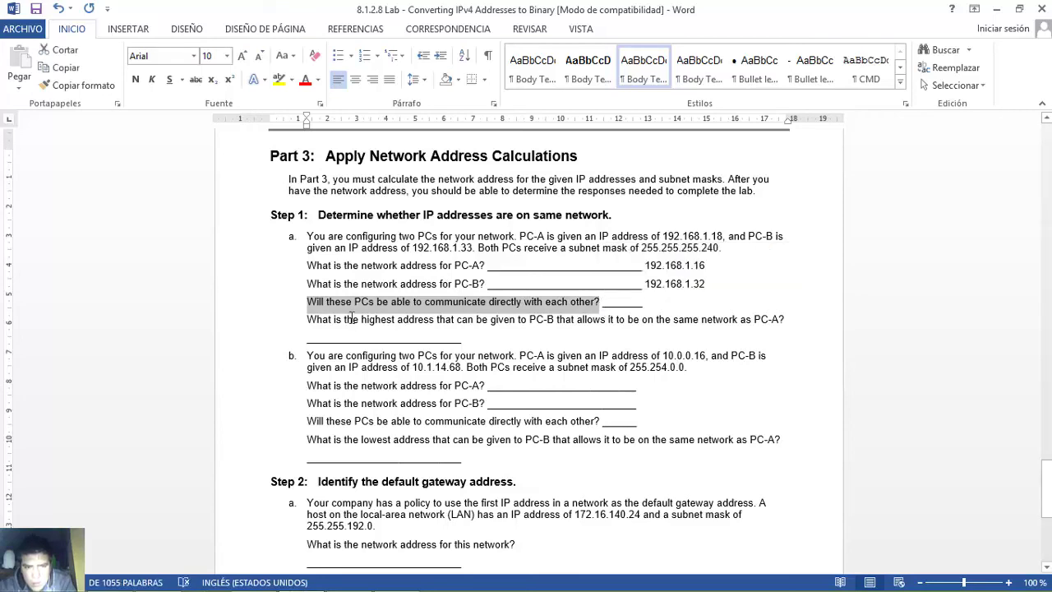
drag(310, 306, 607, 304)
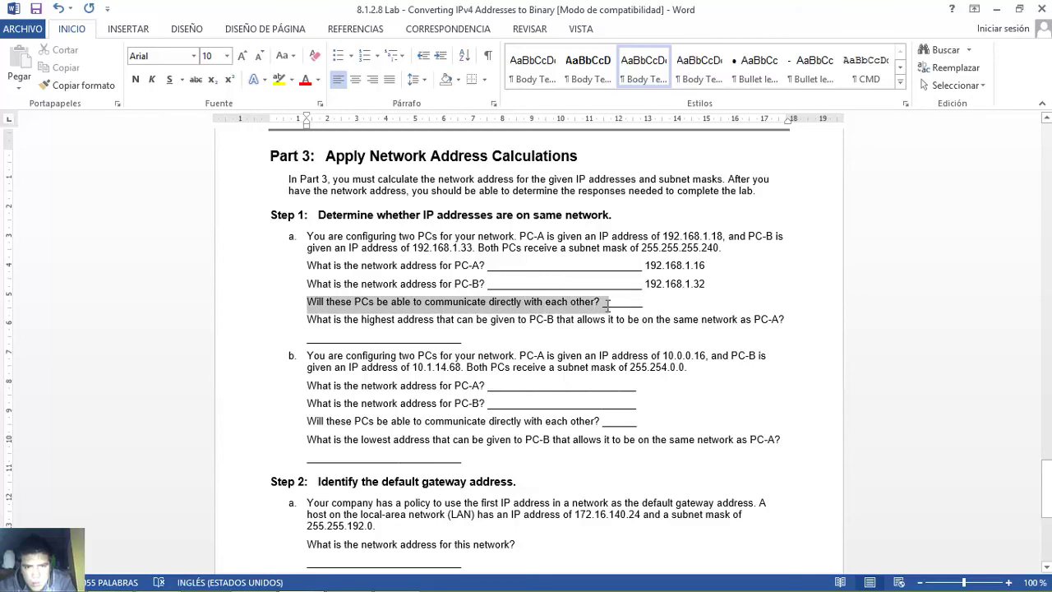
click(604, 303)
double_click(626, 301)
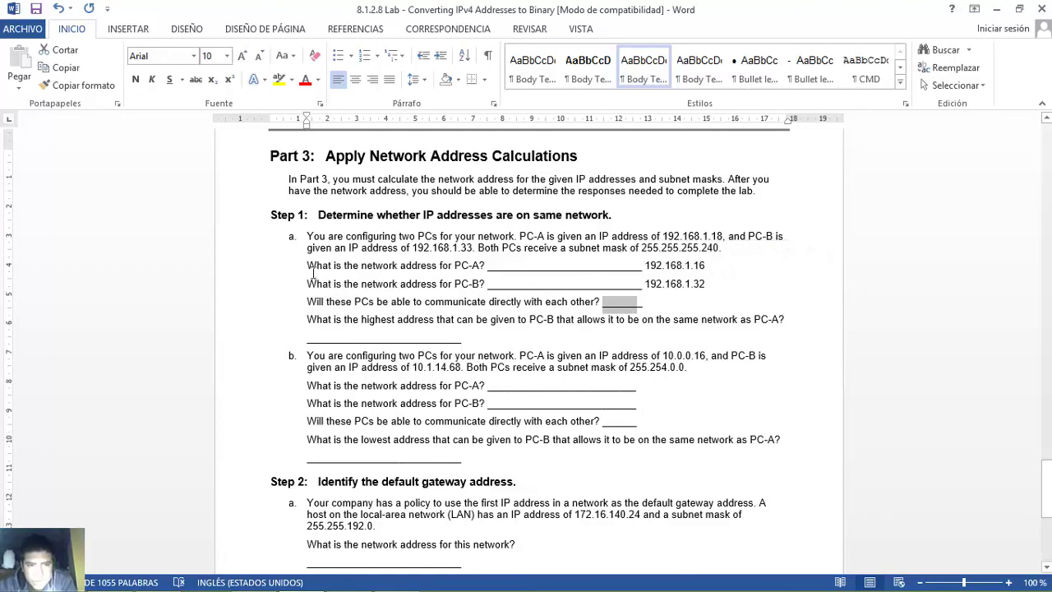
drag(307, 320, 785, 322)
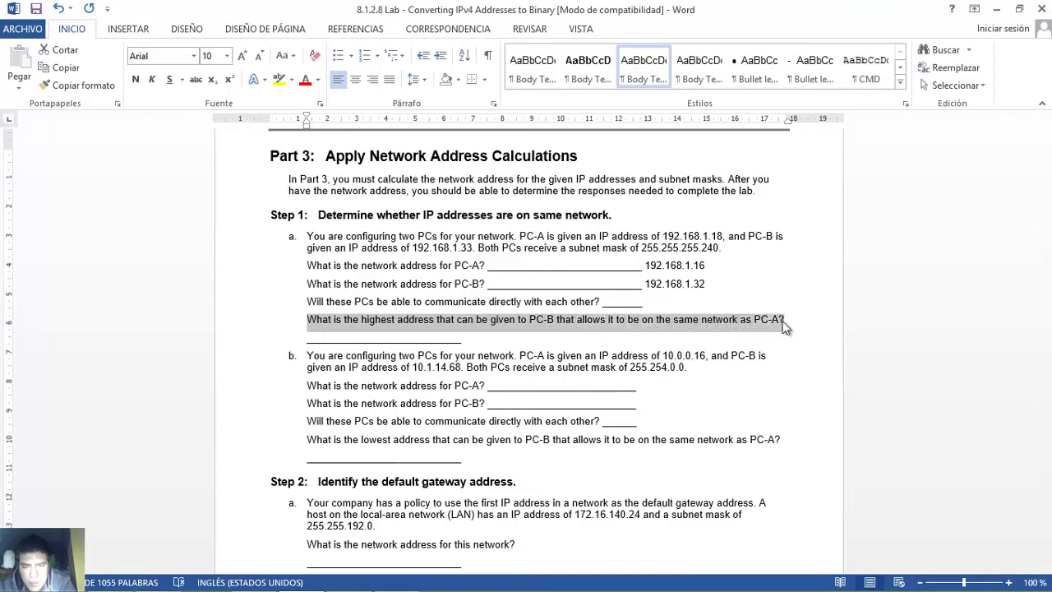
click(314, 327)
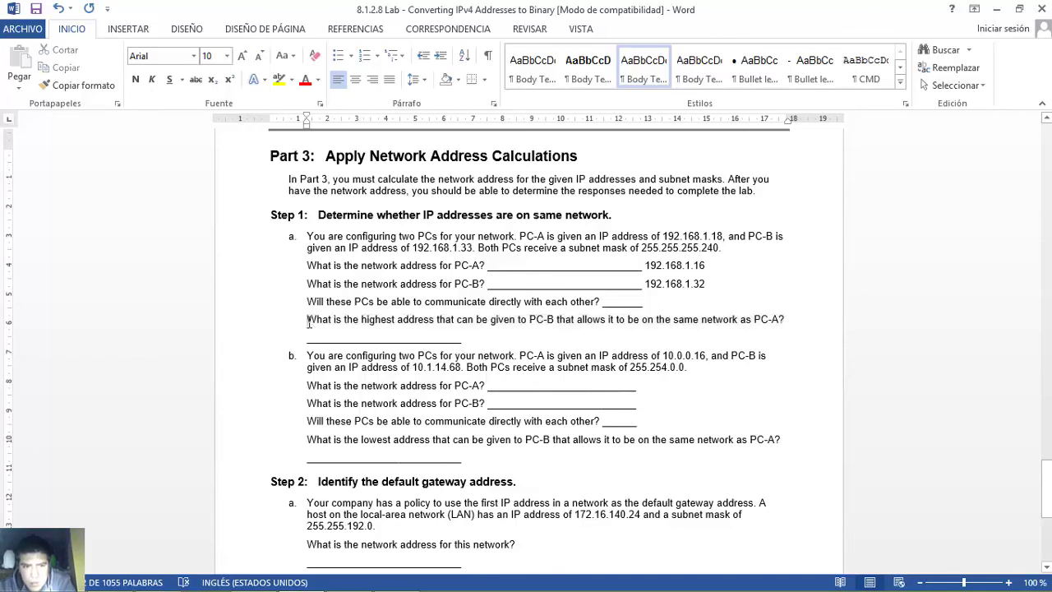
drag(307, 322, 785, 320)
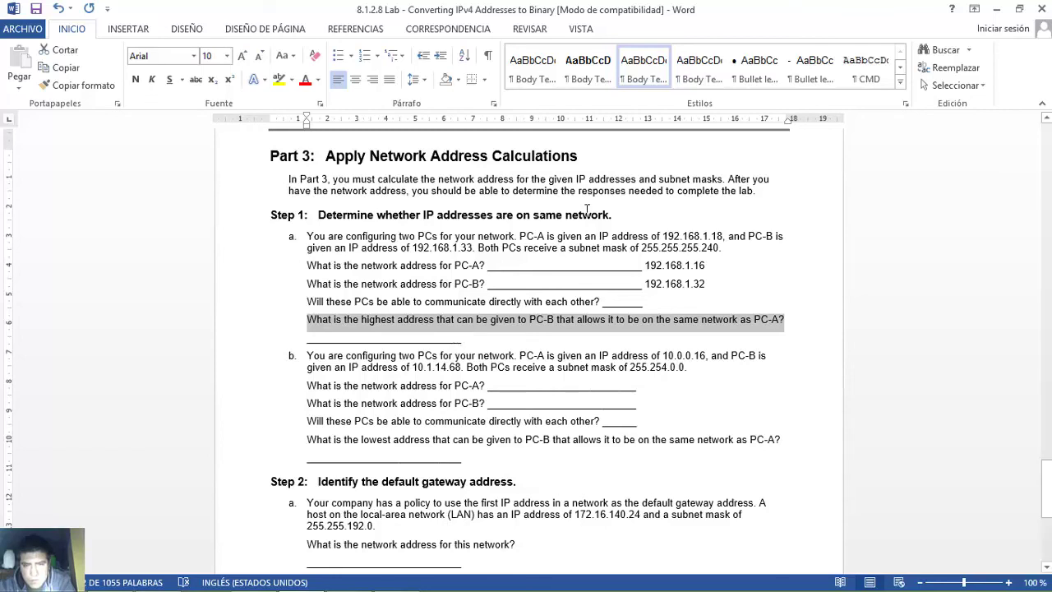
- Compare the mask's 240 octet with the subnet bits in row 14 of subnetting_summary
drag(701, 247, 721, 248)
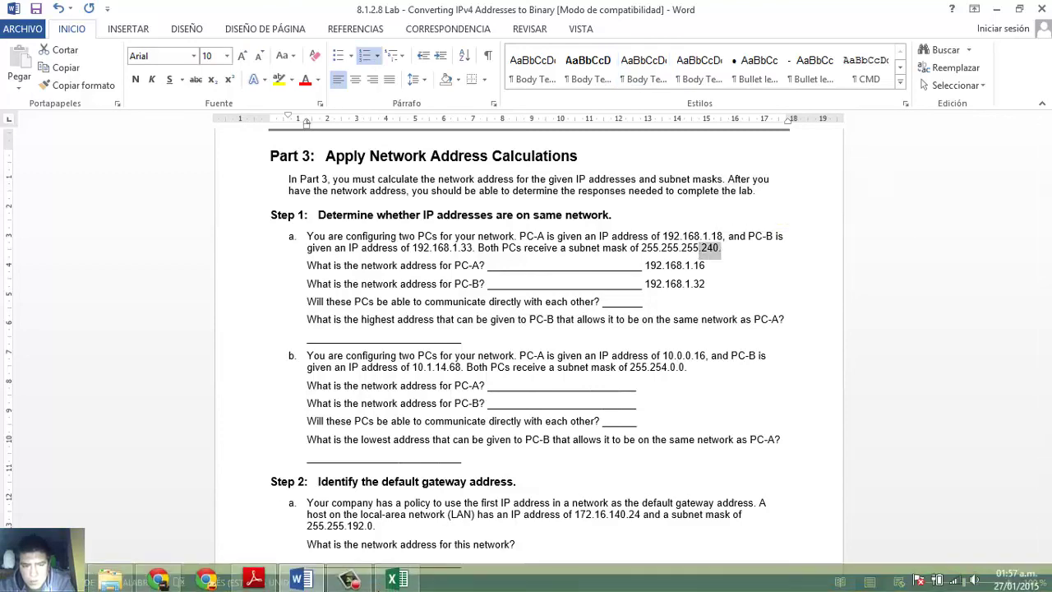
click(397, 579)
drag(534, 263, 662, 263)
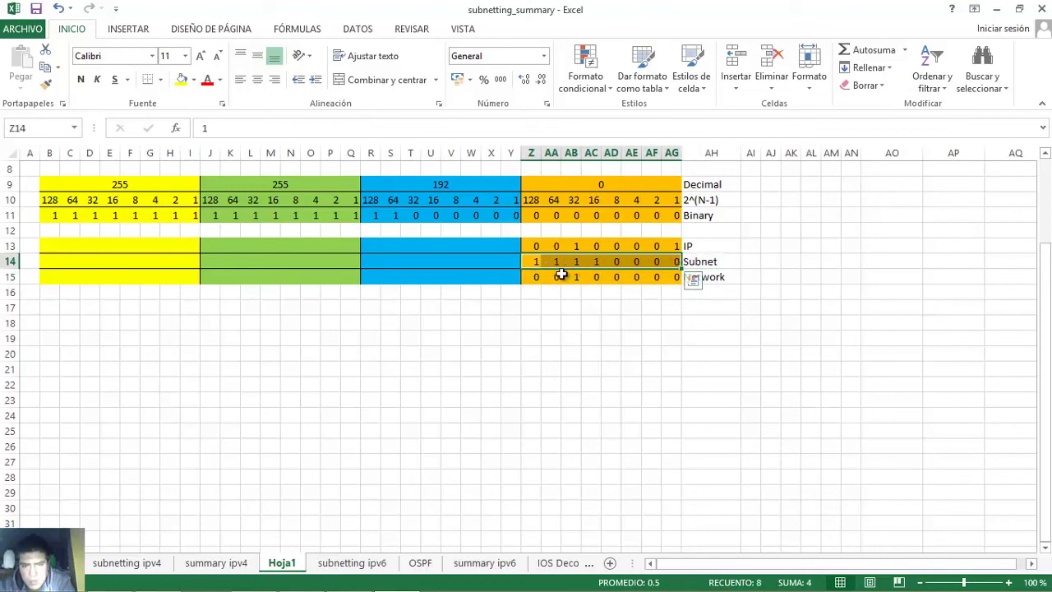
- Label cells AH17:AH19 as Network, Subnet and Broadcast
click(612, 262)
drag(615, 265, 676, 265)
click(701, 306)
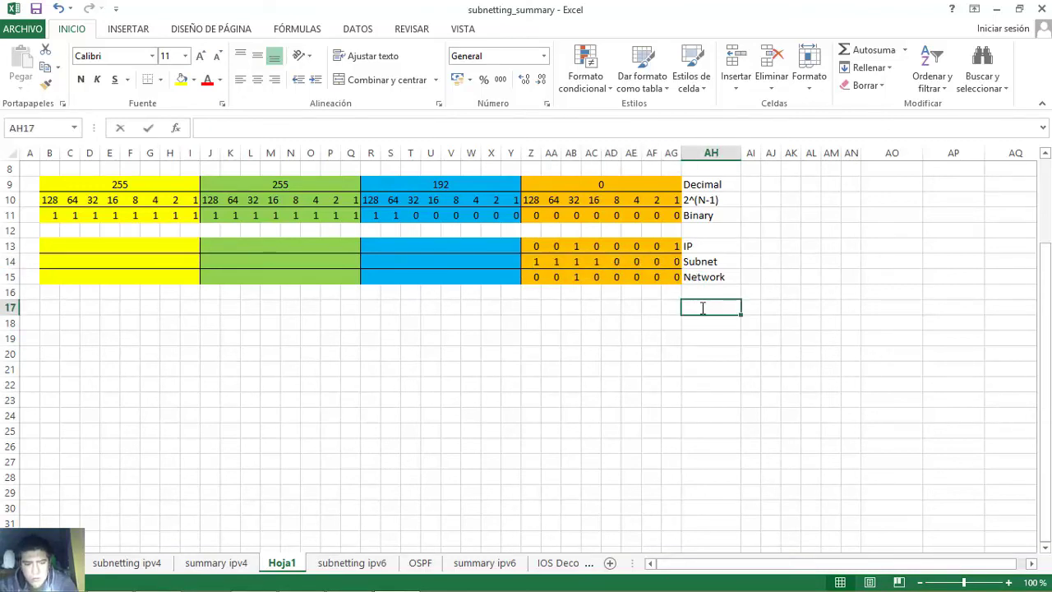
text(Network)
key(Return)
text(Subnet)
key(Tab)
click(715, 335)
text(Broadcast)
key(Return)
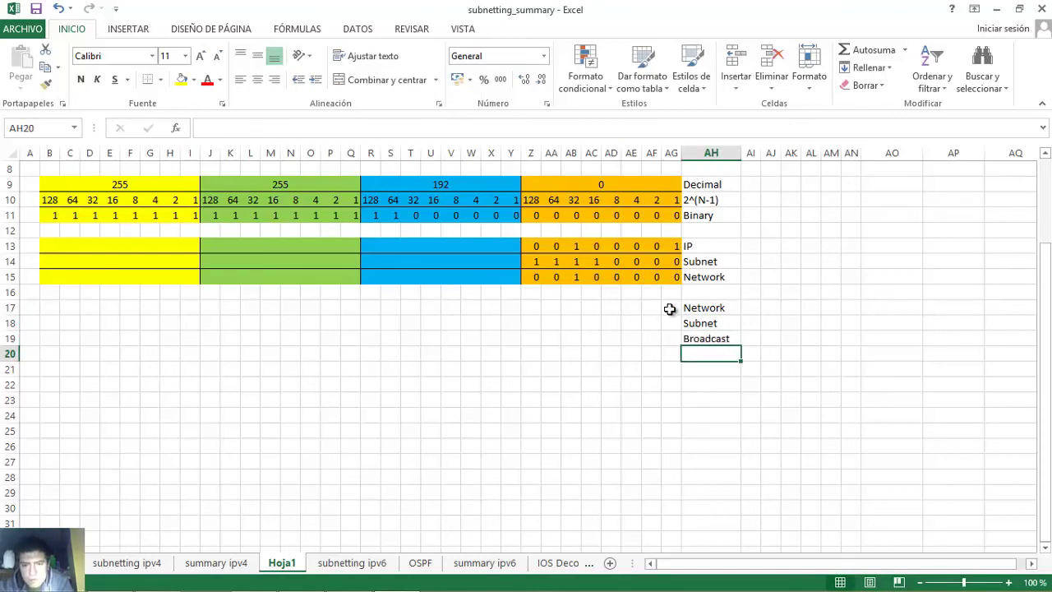
- Copy the coloured block B13:AG15 into rows 17–19 and clear its bits Z17:AG19
drag(670, 308, 528, 345)
drag(51, 246, 675, 277)
key(ctrl+c)
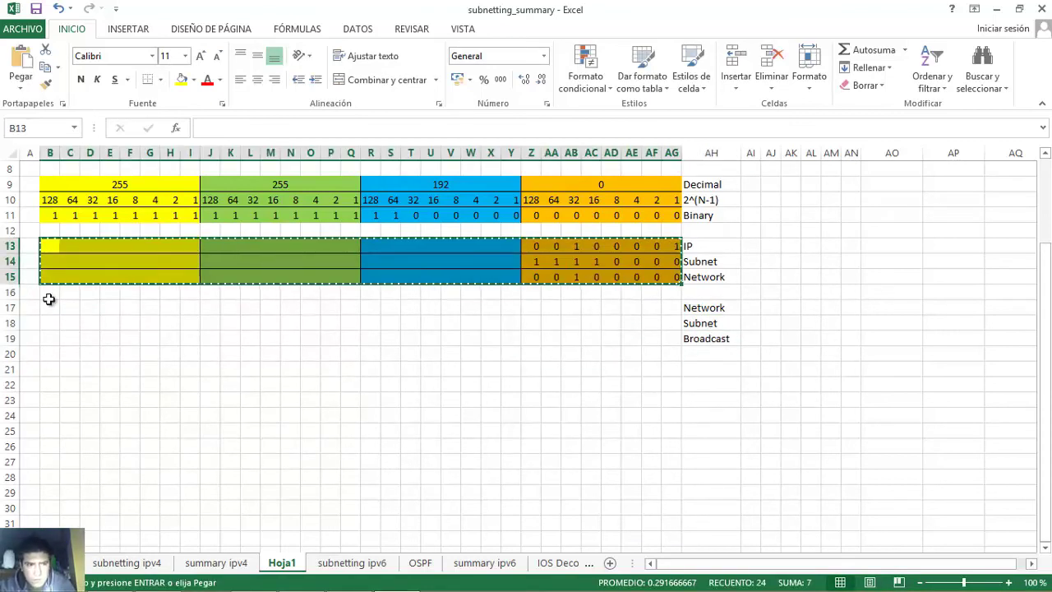
drag(49, 301, 676, 331)
key(ctrl+v)
drag(533, 307, 682, 343)
key(Delete)
click(711, 307)
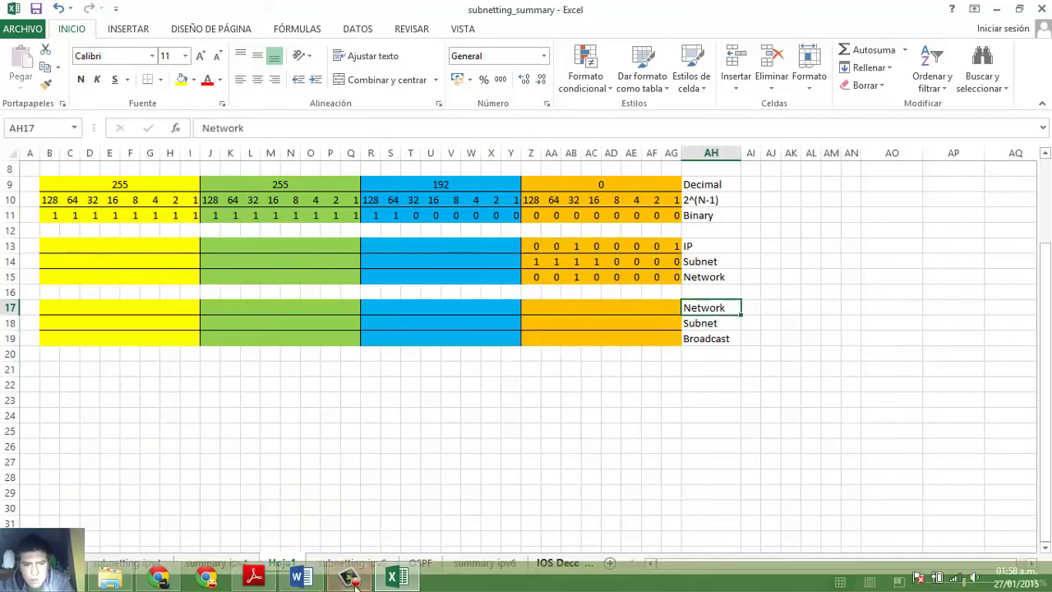
click(301, 577)
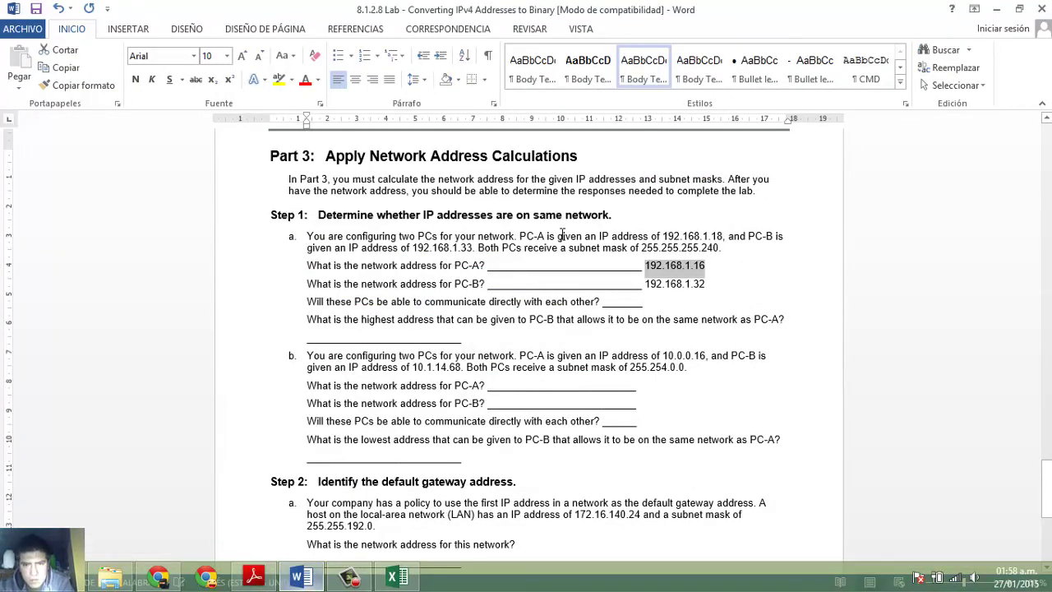
- Highlight the 16 in PC-A's 192.168.1.16 answer, then return to subnetting_summary
click(691, 266)
double_click(697, 264)
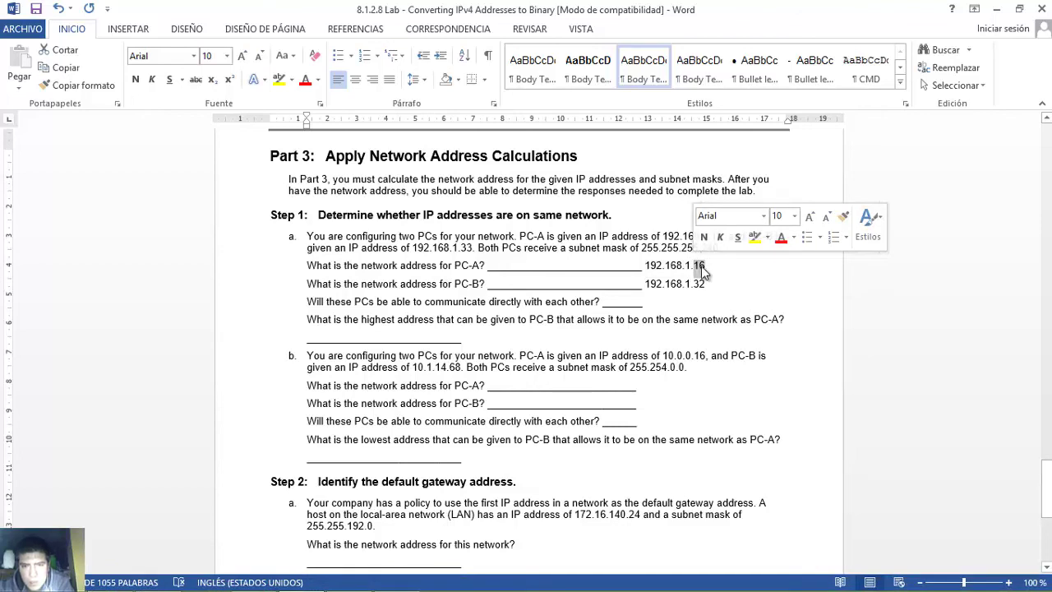
click(707, 265)
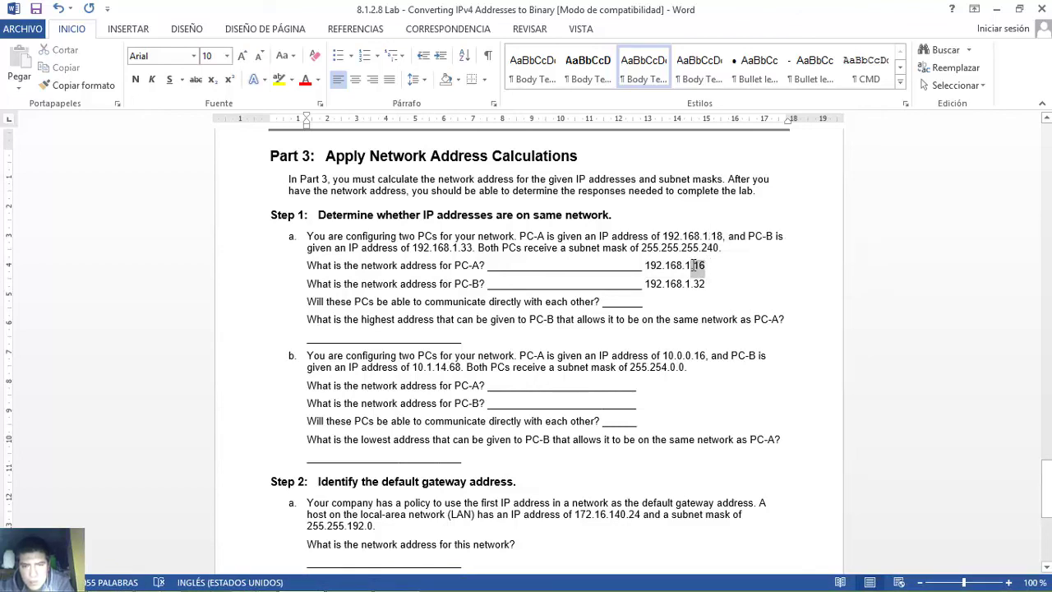
double_click(695, 264)
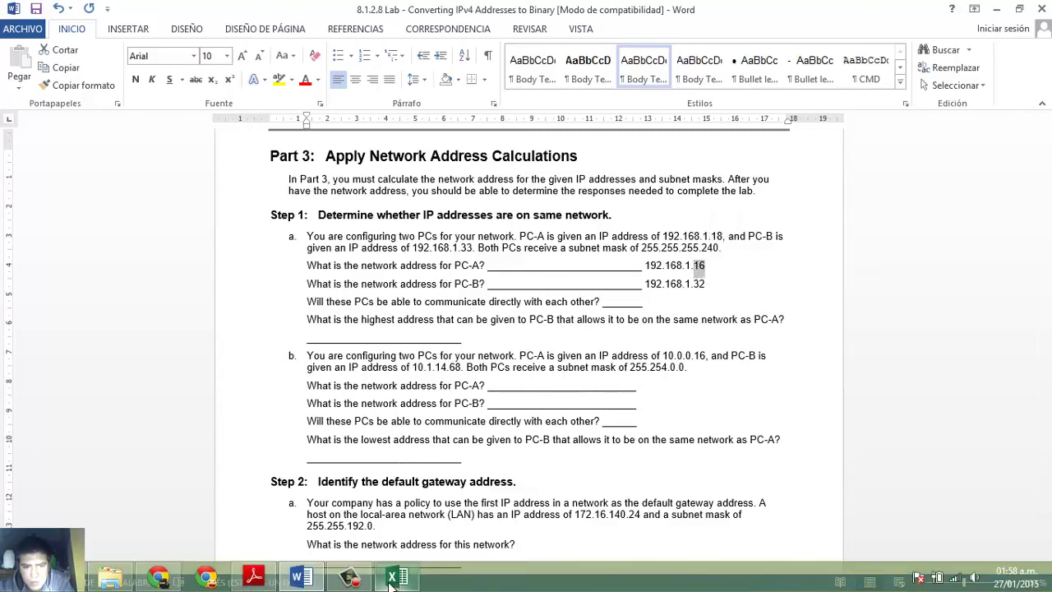
click(395, 576)
- Enter the Network bits 00010000 across Z17:AG17
click(531, 306)
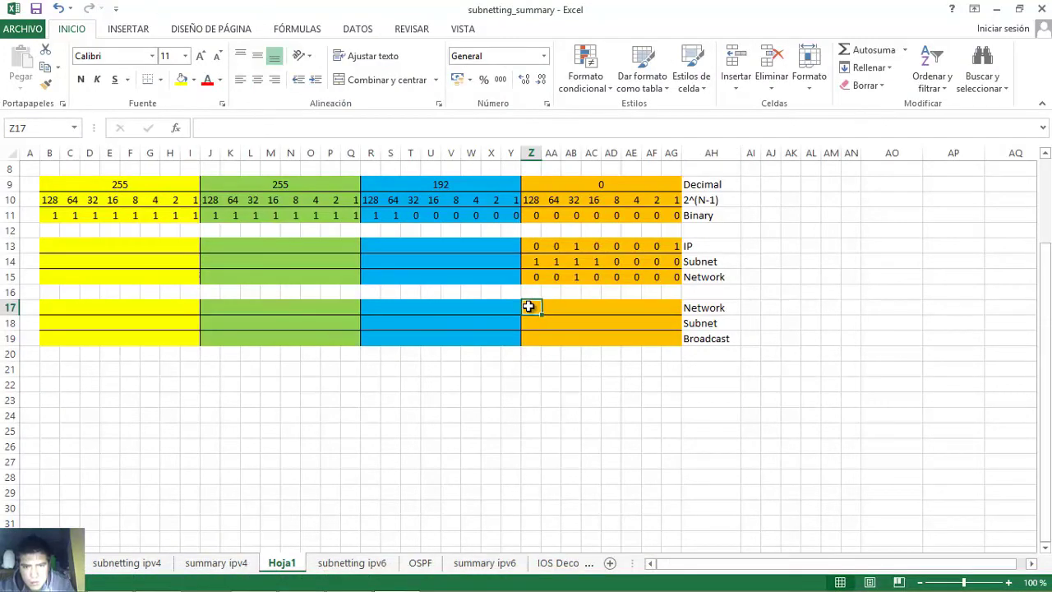
text(0)
key(Tab)
text(0)
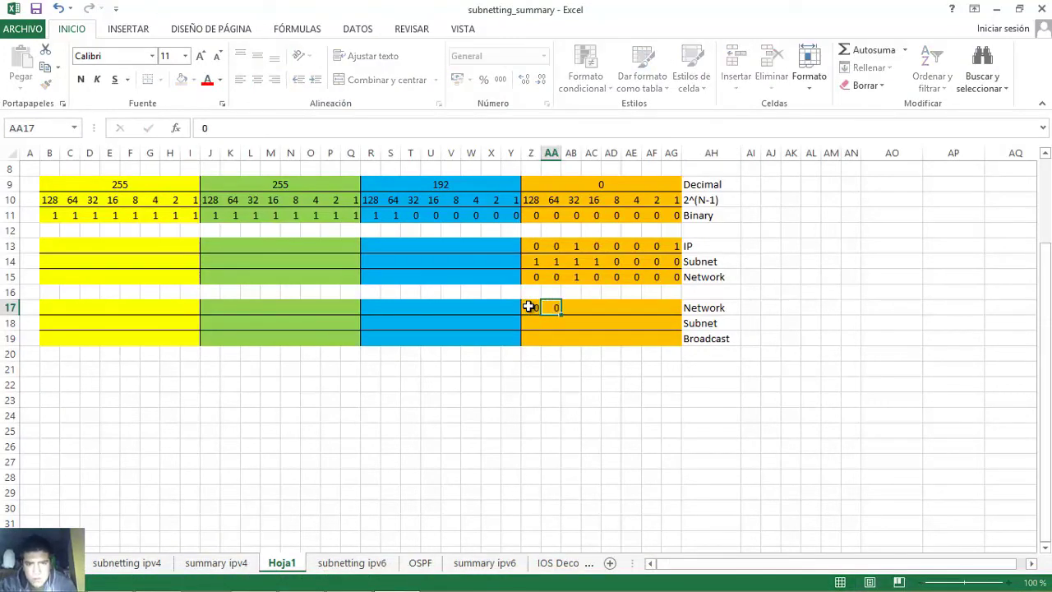
key(Tab)
text(0)
key(Tab)
text(1)
key(Tab)
text(0)
key(Tab)
text(0	0)
key(Tab)
text(0)
key(Tab)
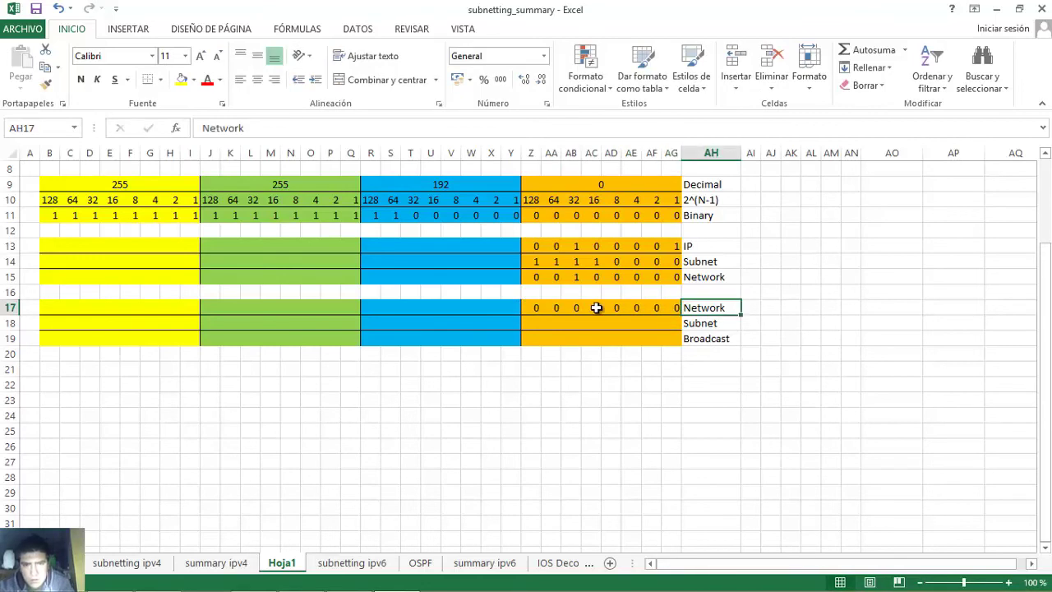
- Check the 1 bit in AC17 against the 240 subnet mask octet in the Word lab
click(593, 309)
mouse_move(594, 309)
mouse_down()
mouse_move(590, 198)
mouse_move(594, 309)
mouse_up()
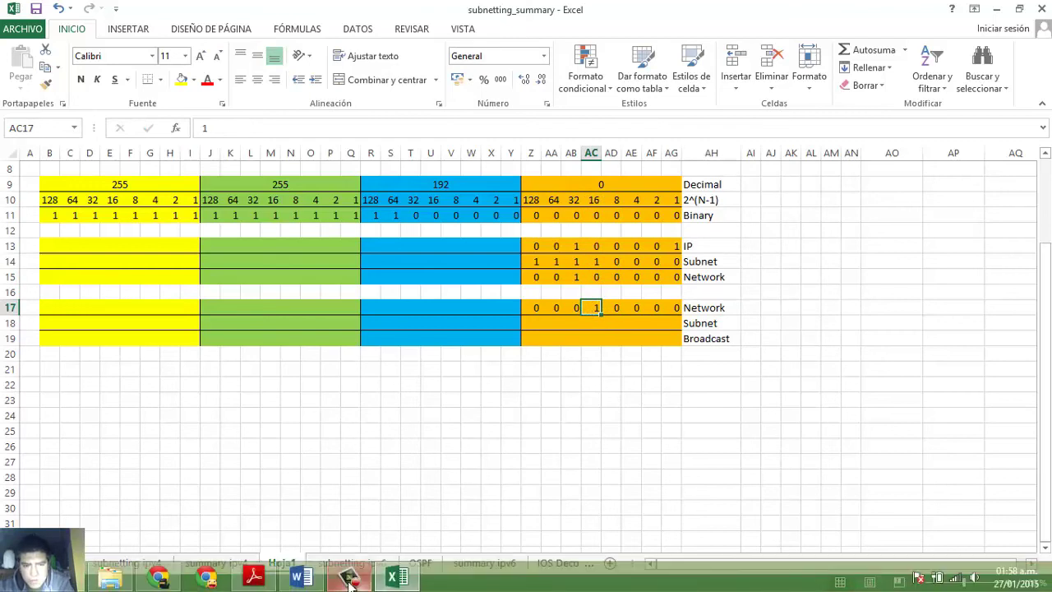
click(303, 578)
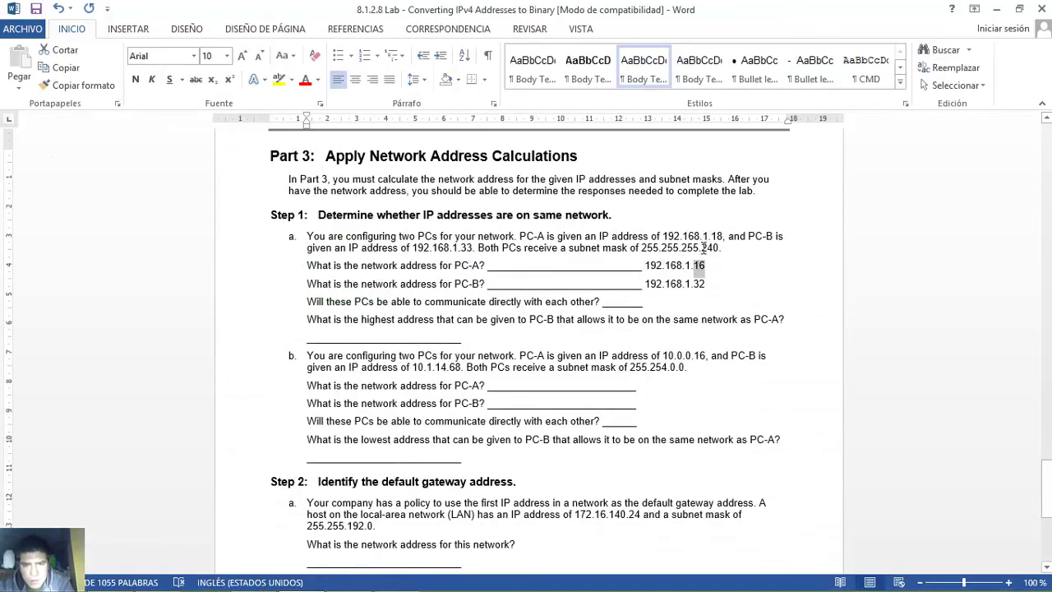
drag(701, 247, 719, 247)
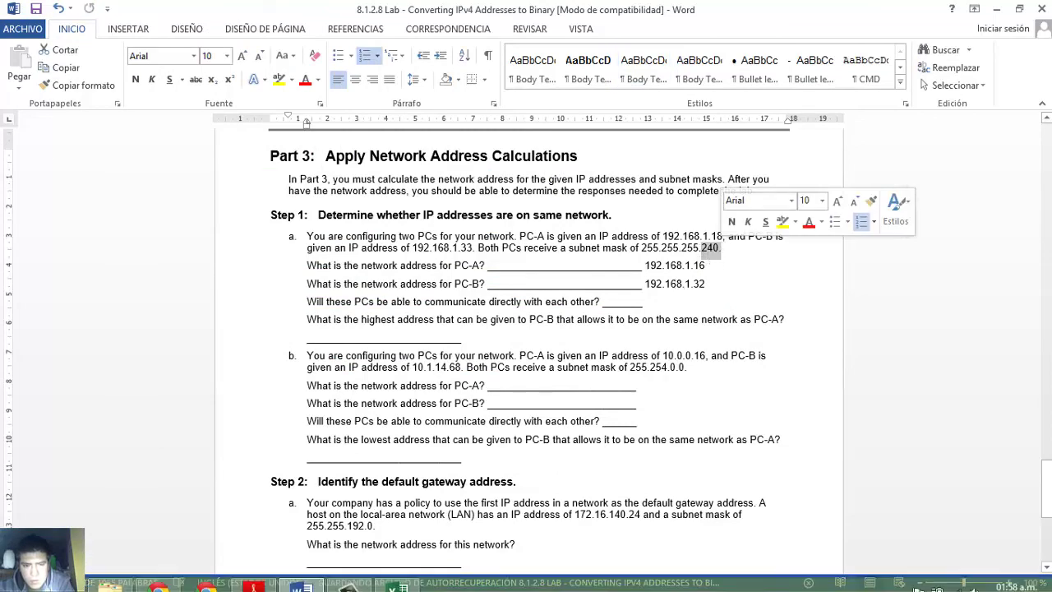
click(396, 577)
- Enter the Subnet mask bits 11110000 across Z18:AG18
click(530, 324)
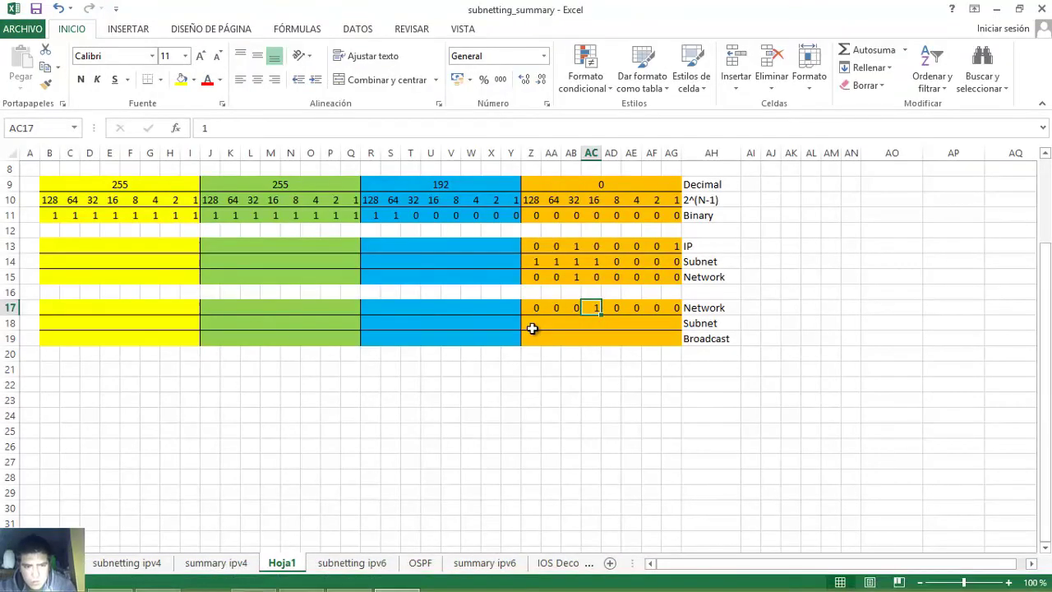
text(1)
key(Right)
text(11)
key(BackSpace)
key(Right)
text(1)
key(Right)
text(1)
key(Right)
text(0)
key(Right)
text(0)
key(Right)
text(0)
key(Right)
text(0)
key(Right)
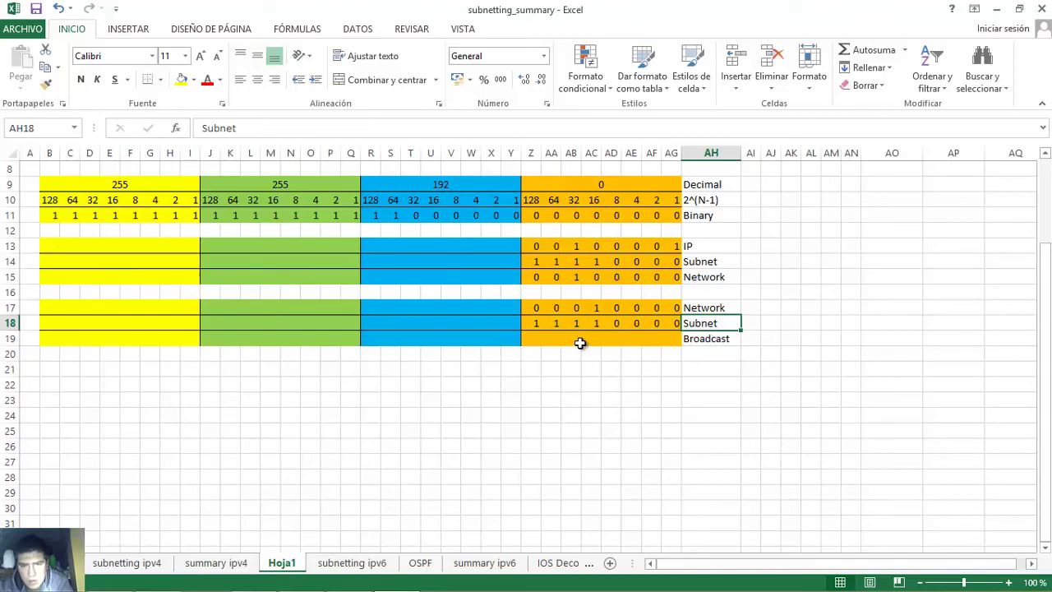
- Enter the Broadcast bits 00011111 across Z19:AG19
click(535, 338)
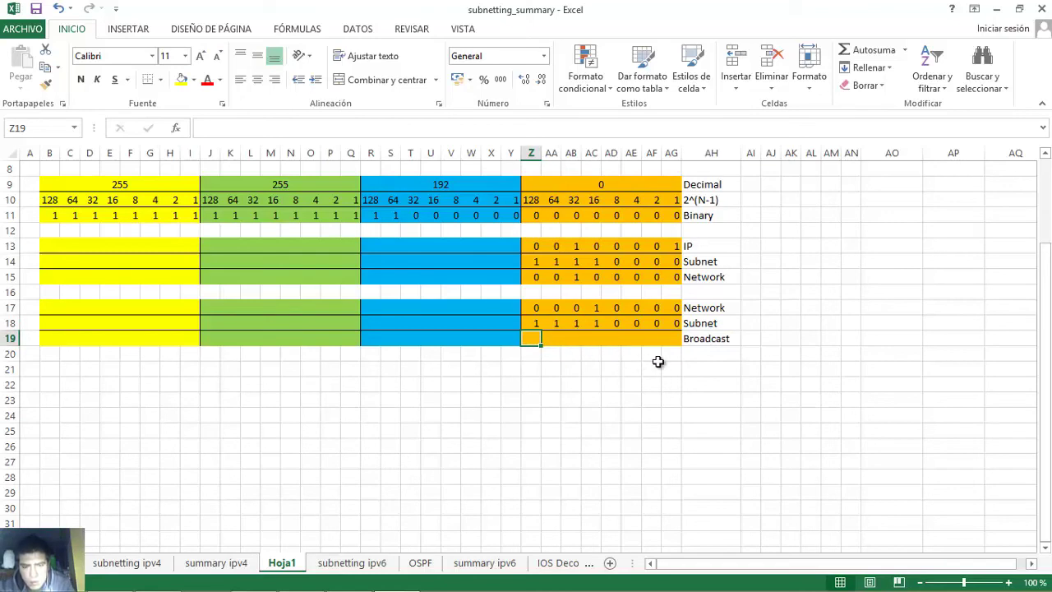
text(0)
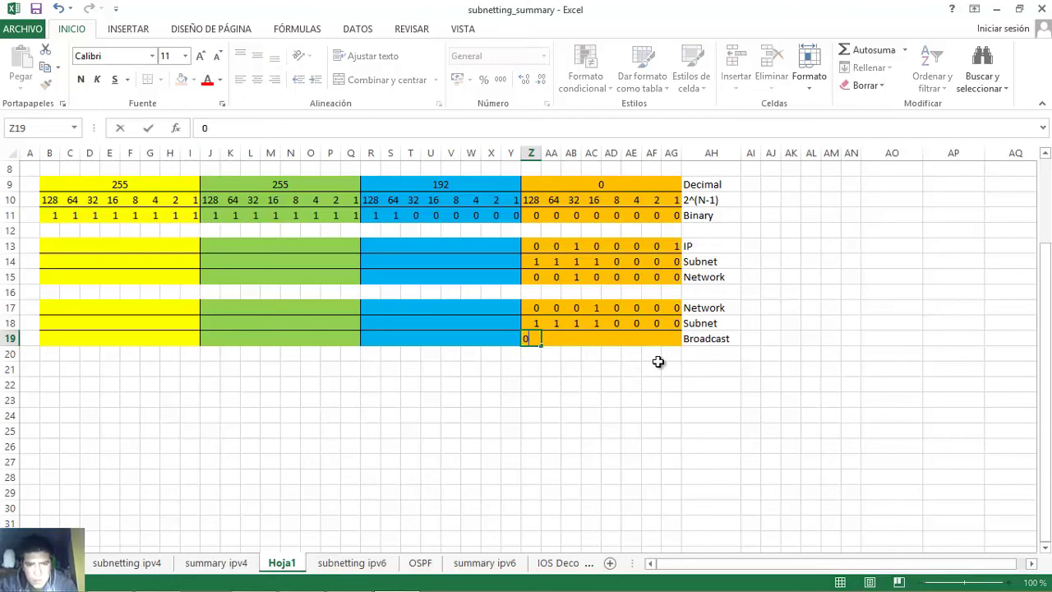
key(Tab)
text(0)
key(Tab)
text(0)
key(Tab)
text(1)
key(Tab)
text(1)
key(Tab)
text(1)
key(Tab)
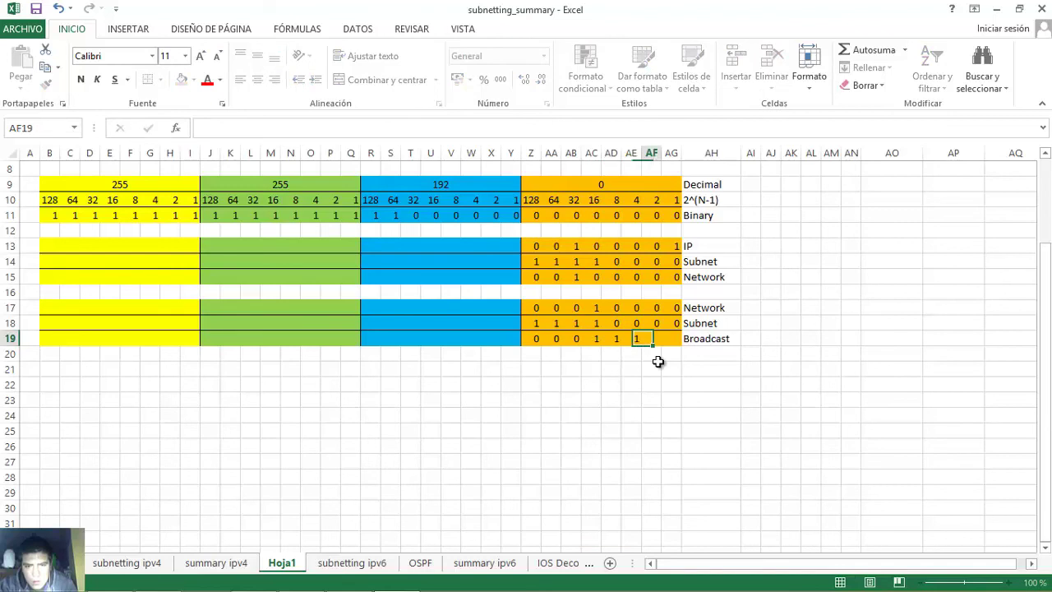
text(1)
key(Tab)
text(1)
key(Tab)
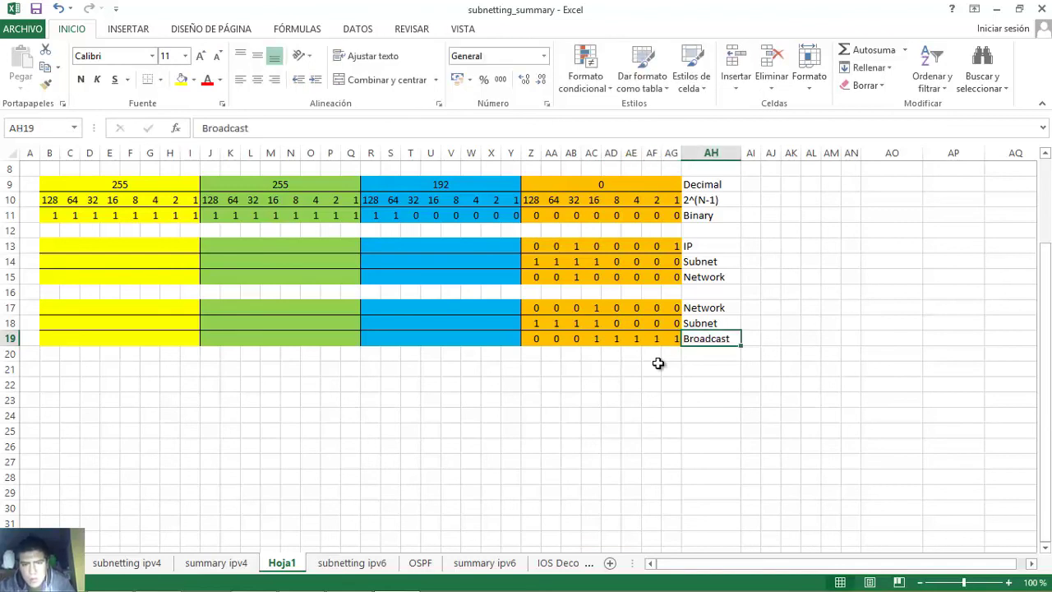
- Highlight the five 1 bits AC19:AG19 in the Broadcast row
drag(533, 338, 676, 339)
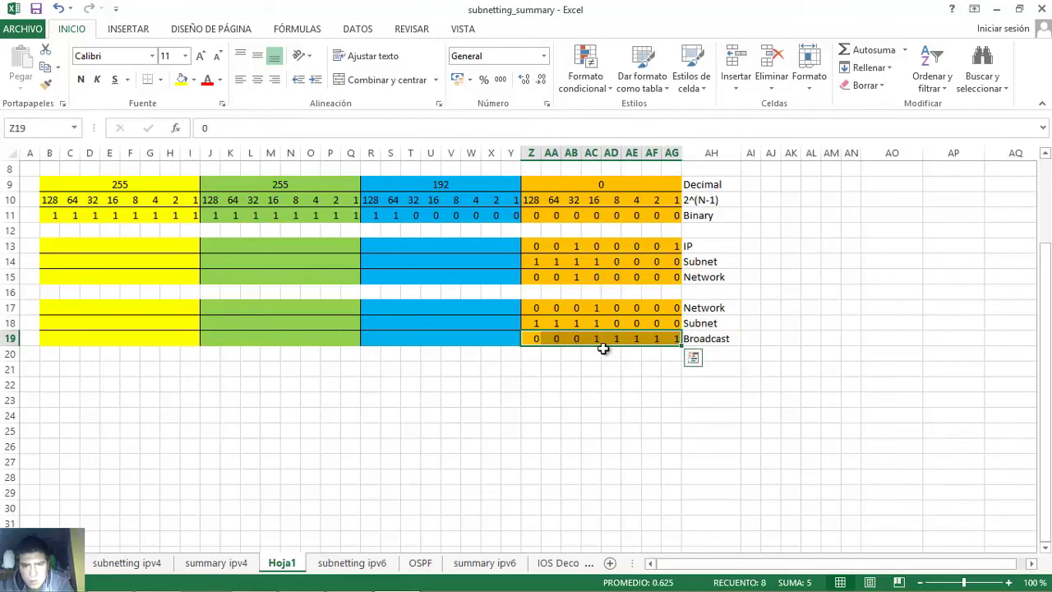
click(591, 338)
drag(593, 339, 675, 339)
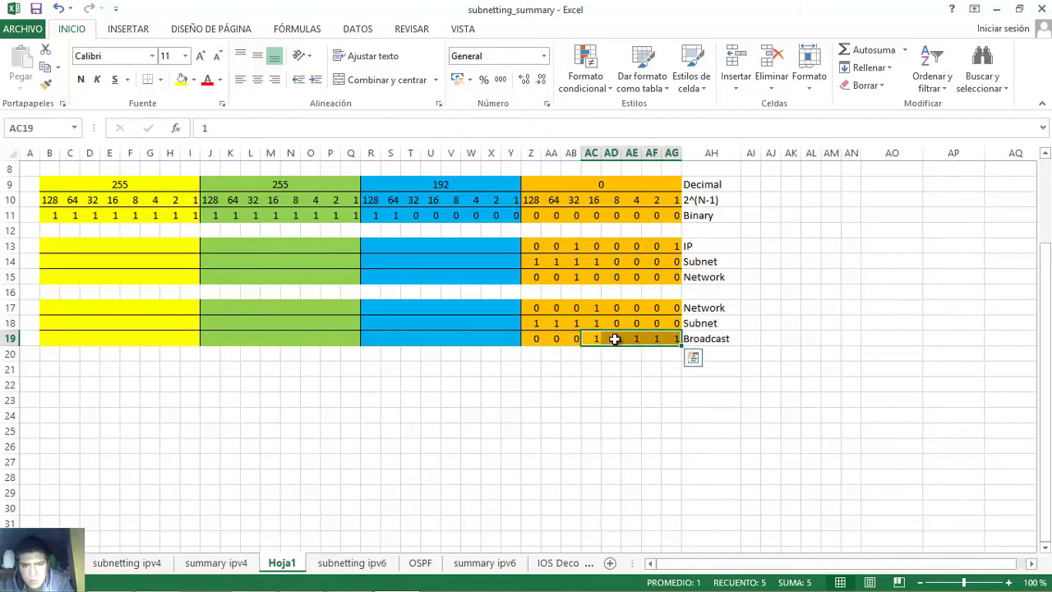
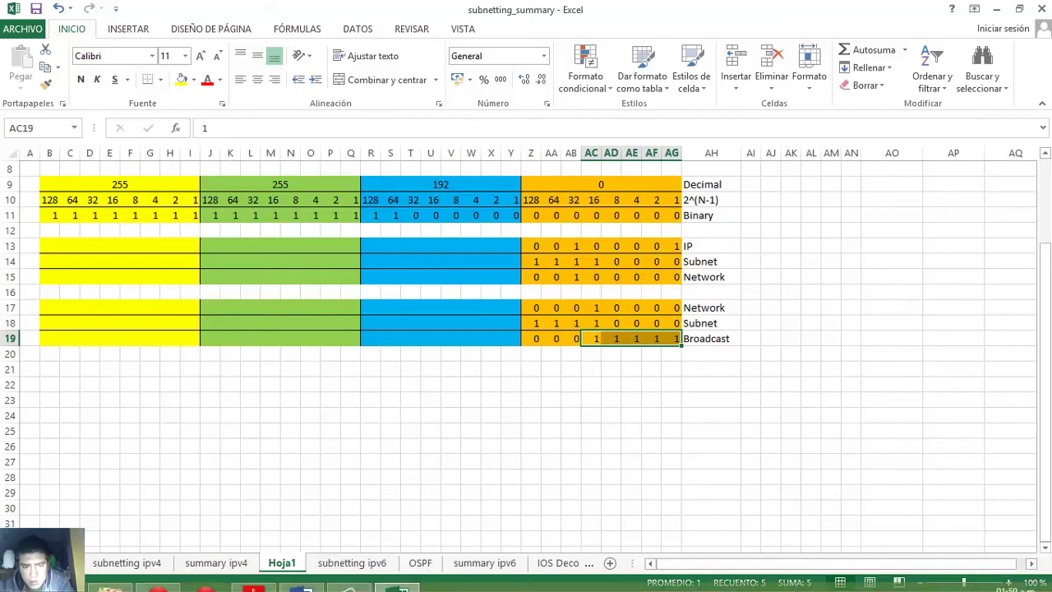
- Enter 192.168.1.30 as PC-B's highest address in Step 1a
mouse_move(366, 583)
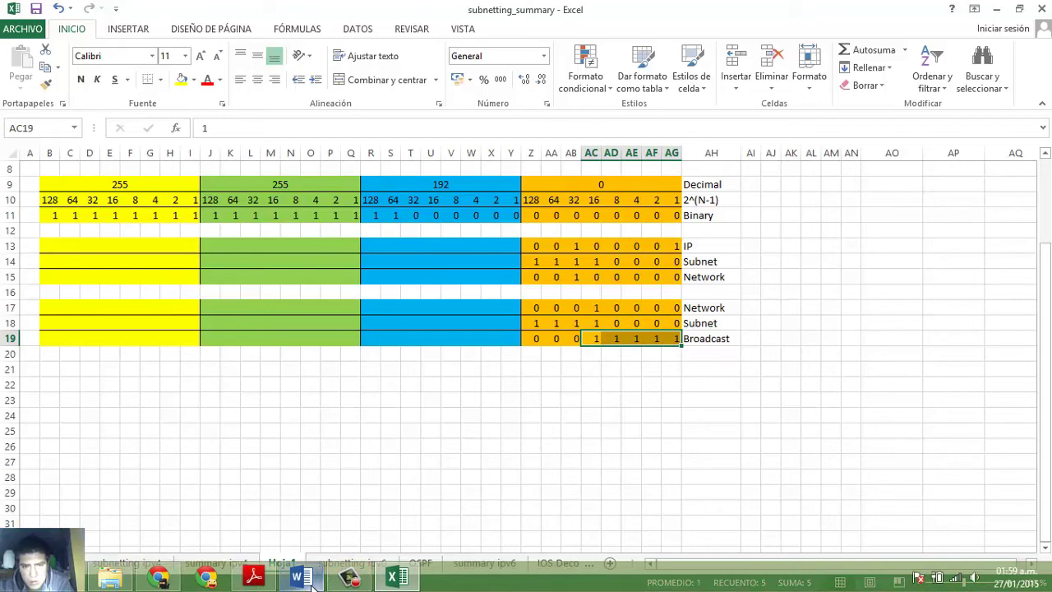
click(301, 578)
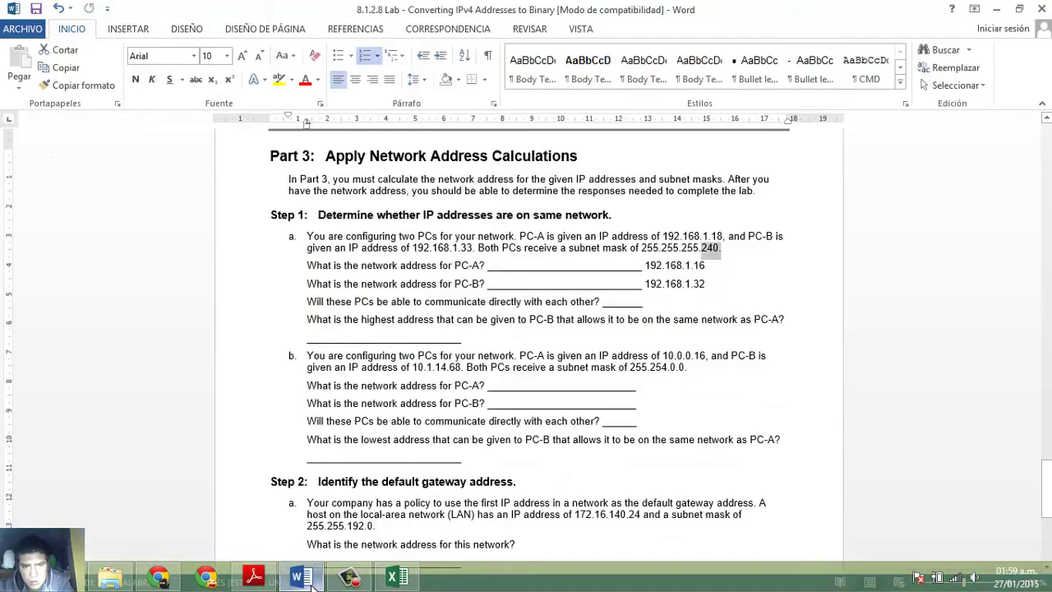
click(475, 341)
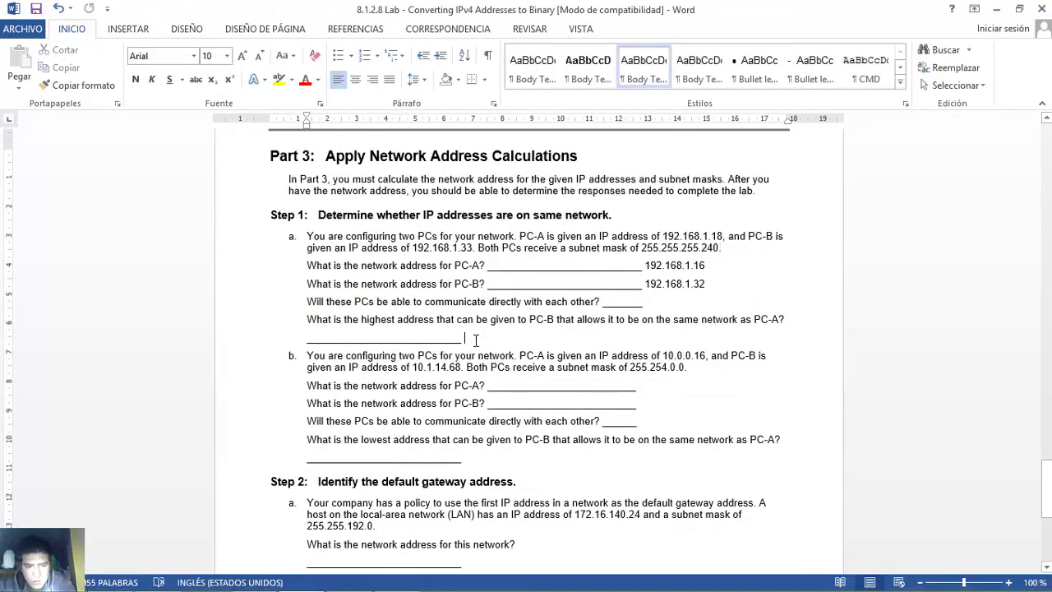
text(192.1)
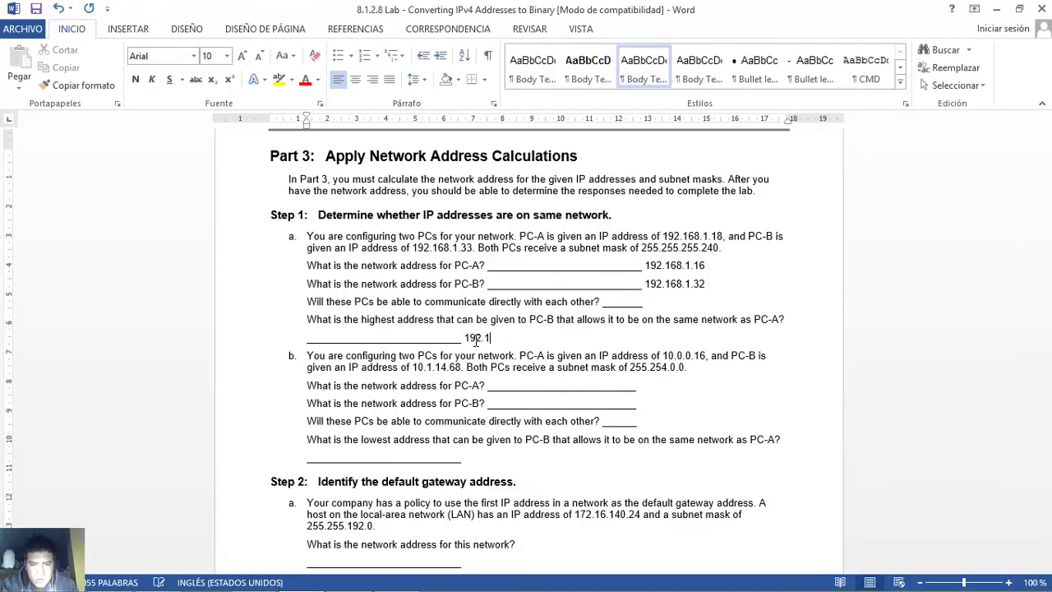
text(68.1.30)
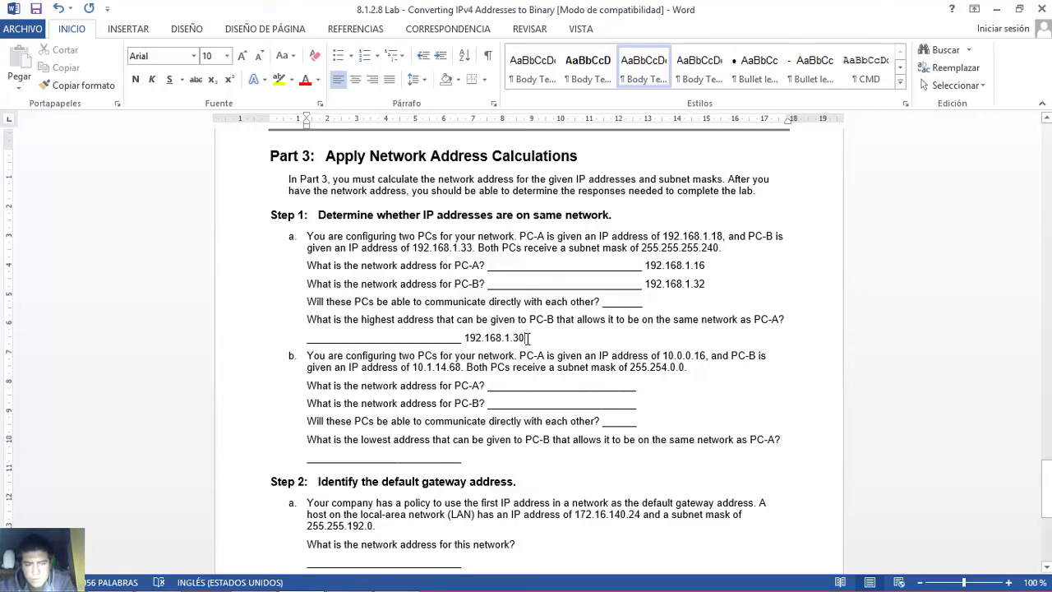
- Cross-check the answer's 30 against network address 192.168.1.16 and mask 255.255.255.240
drag(514, 337, 513, 337)
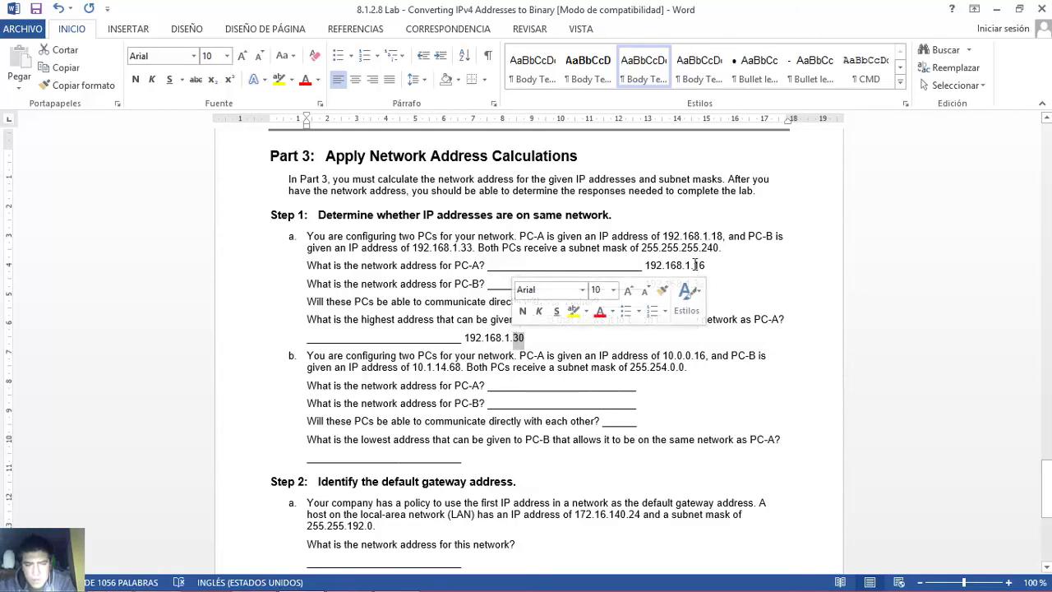
drag(695, 264, 710, 265)
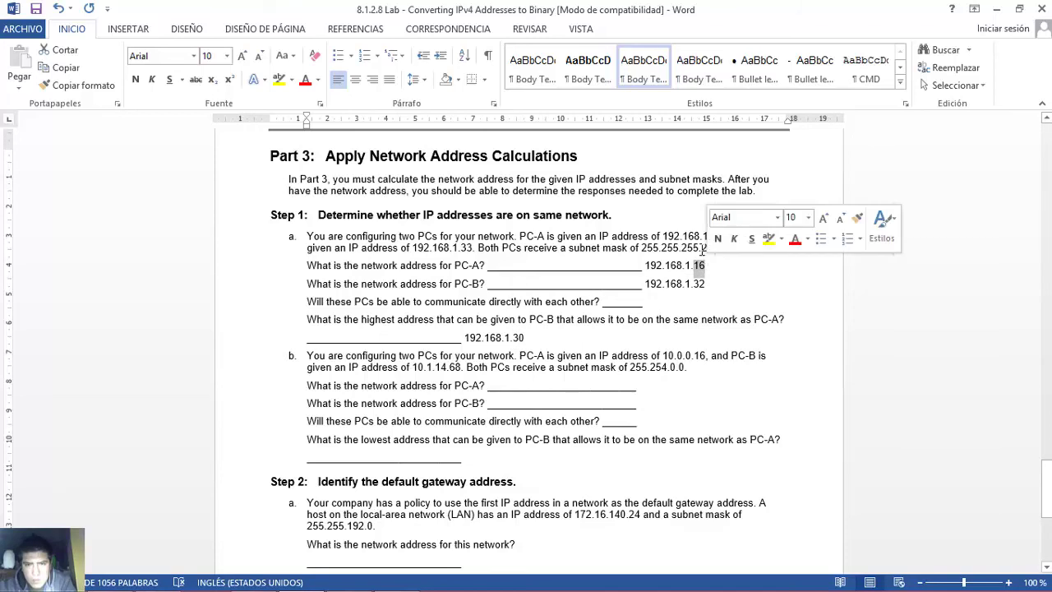
click(703, 248)
shift+click(719, 248)
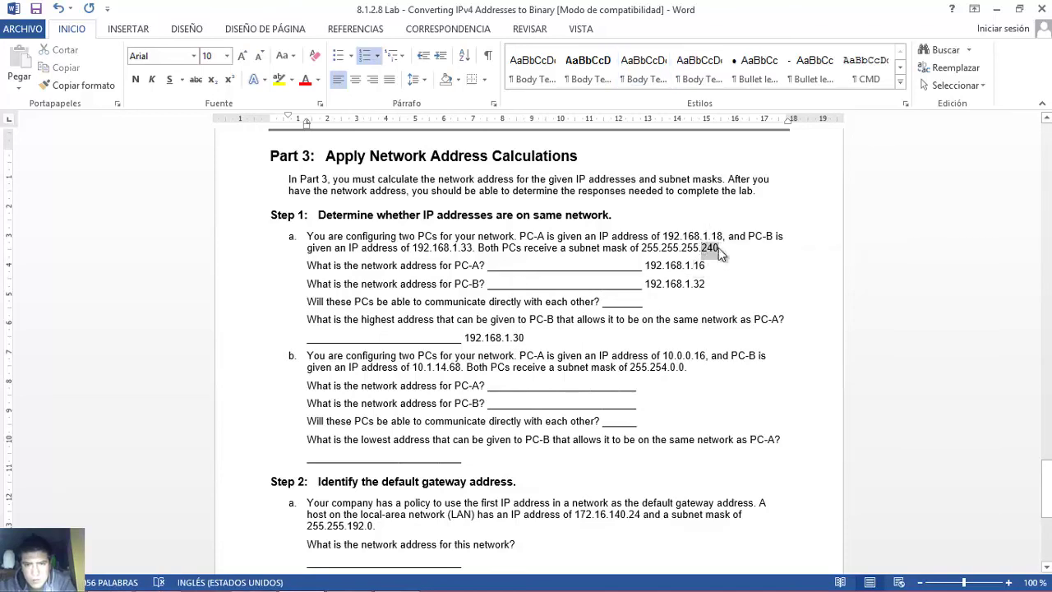
drag(527, 336, 512, 336)
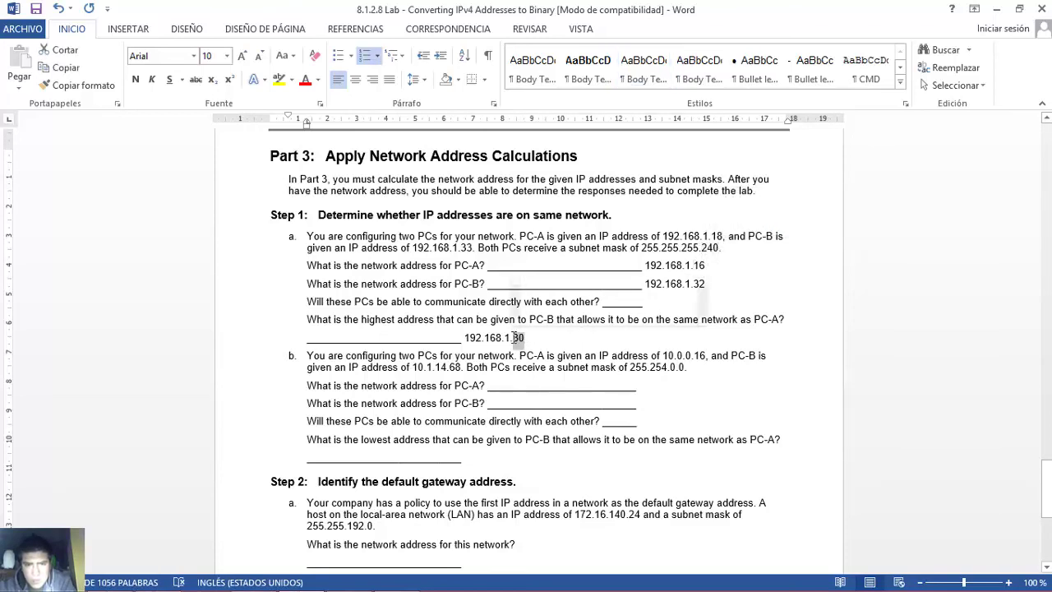
click(706, 266)
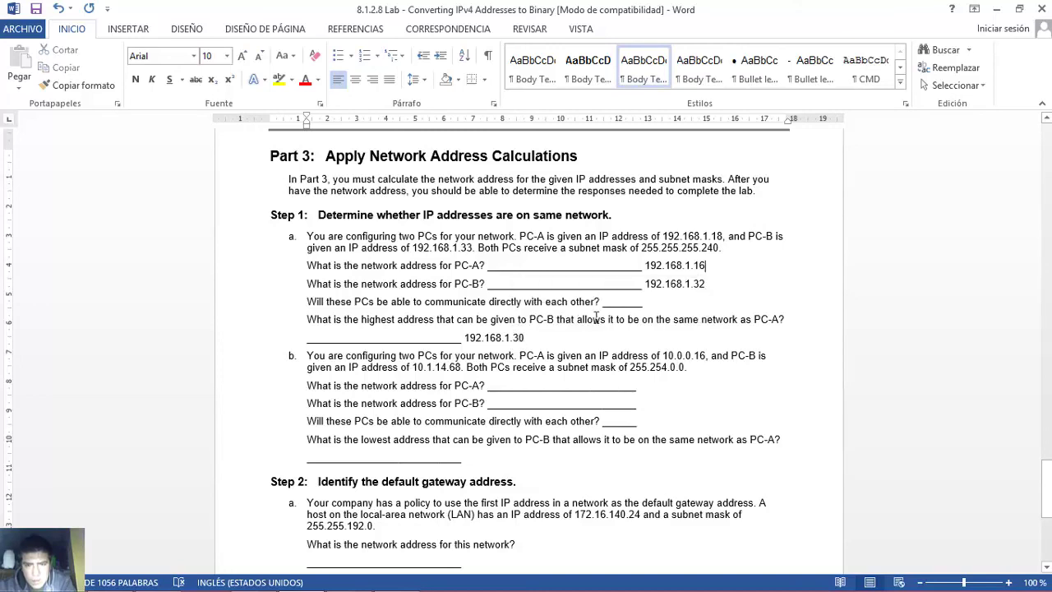
drag(528, 336, 513, 336)
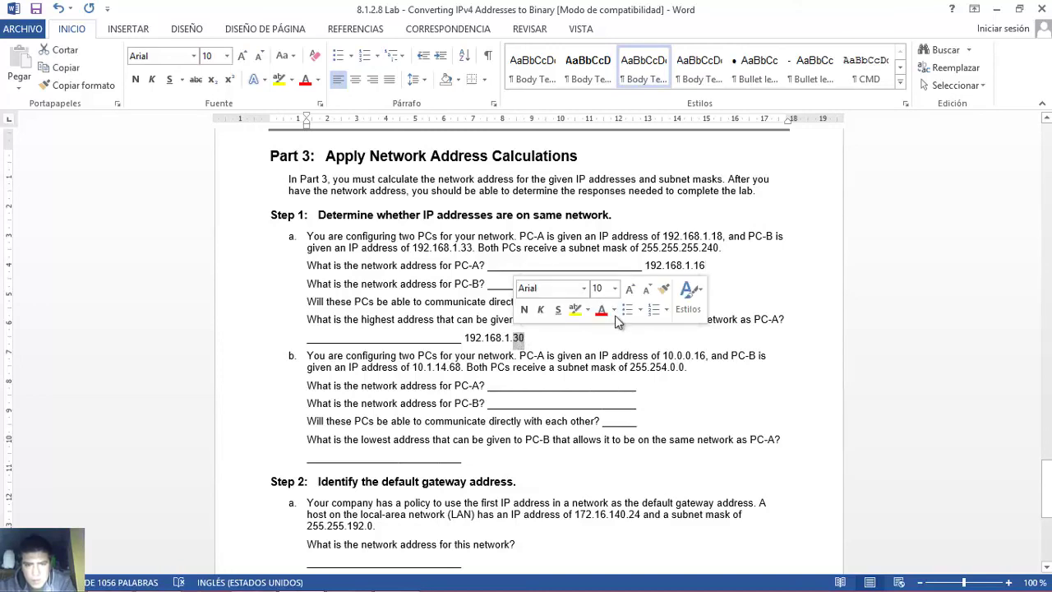
drag(706, 265, 697, 266)
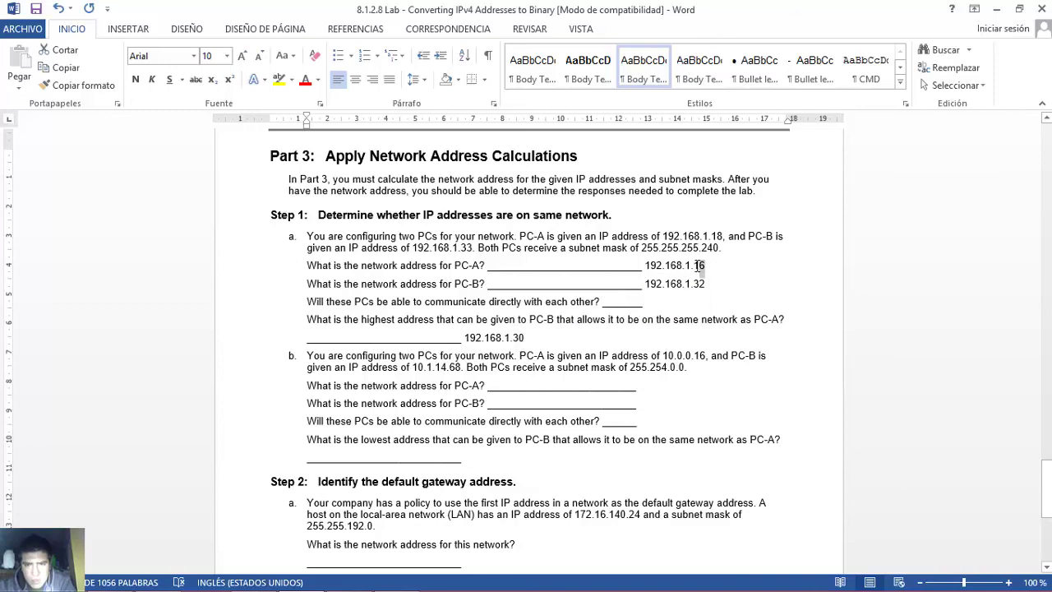
click(708, 266)
drag(701, 248, 721, 248)
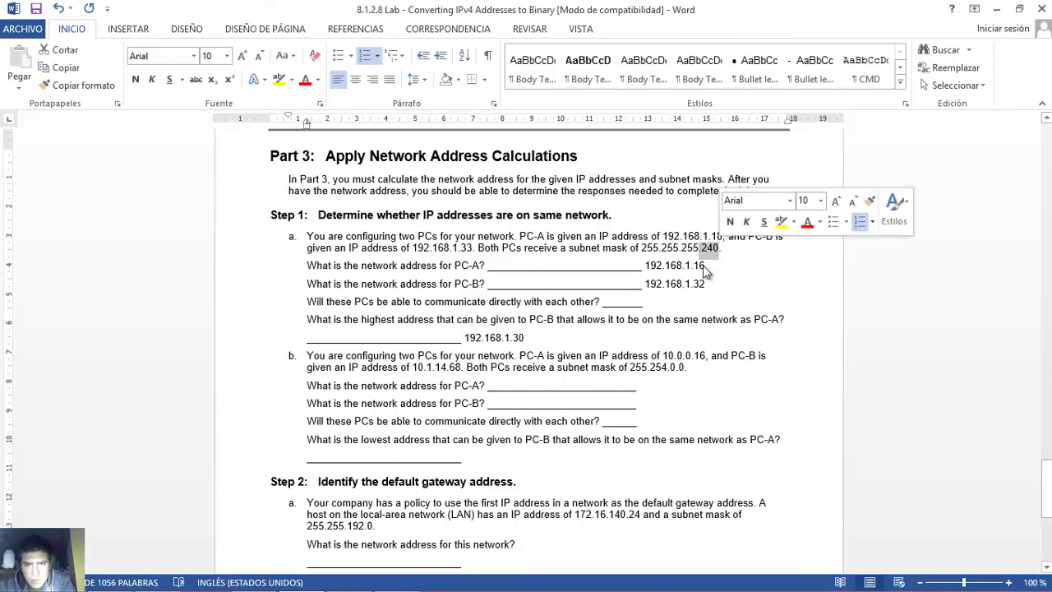
click(525, 337)
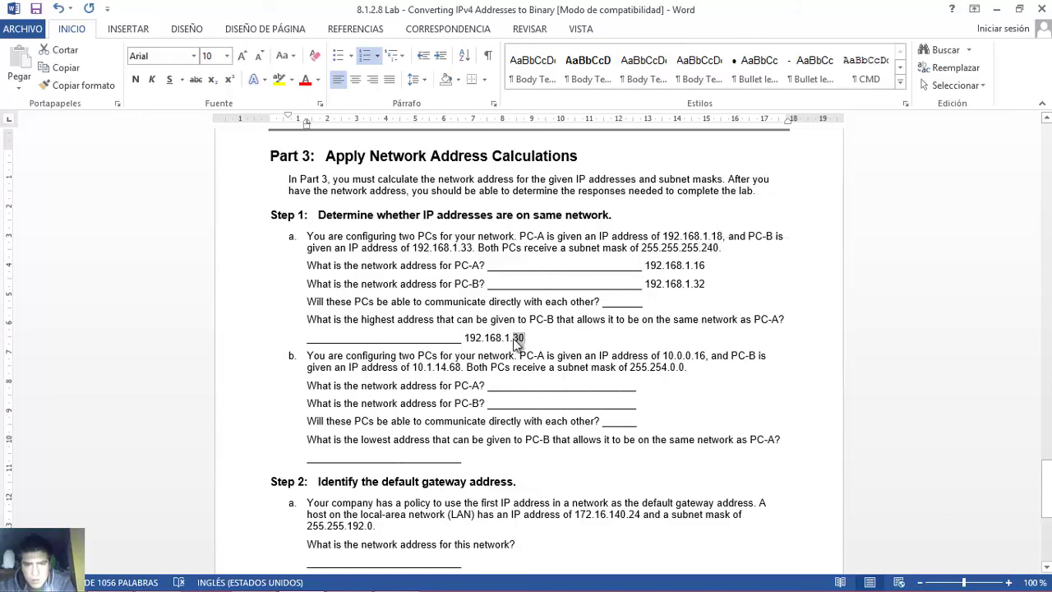
click(510, 402)
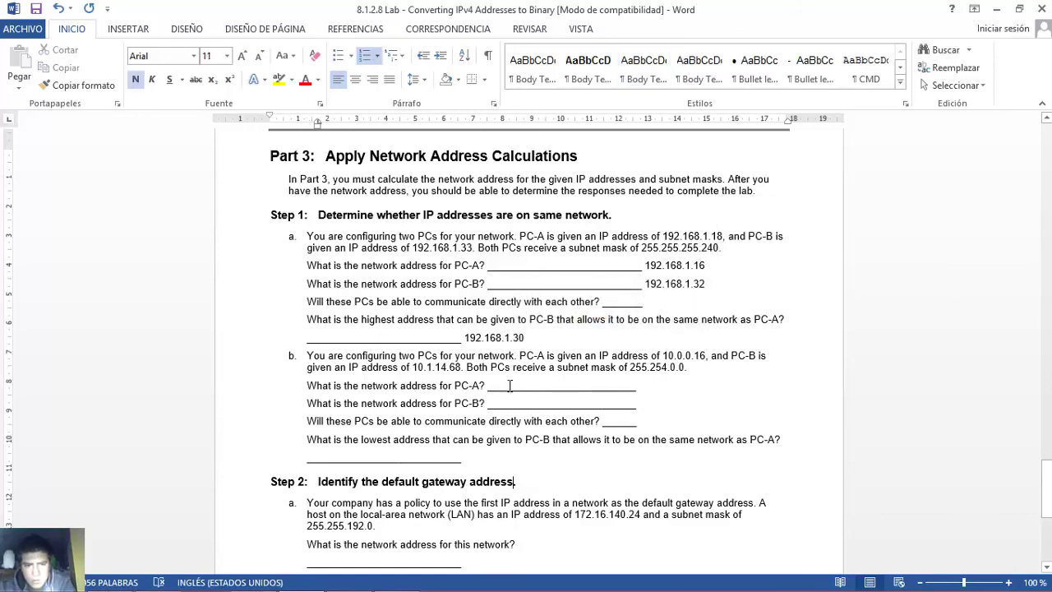
- Scroll to Step 1b and review 10.0.0.16, 10.1.14.68 and mask 255.254.0.0
scroll(510, 385, down, 1)
scroll(509, 385, down, 3)
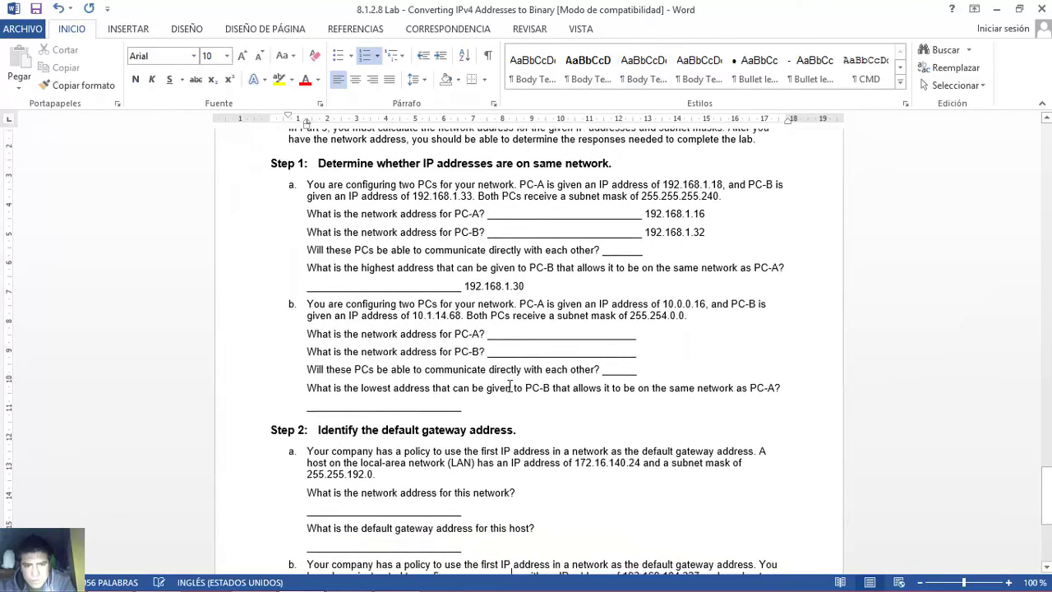
scroll(509, 385, down, 2)
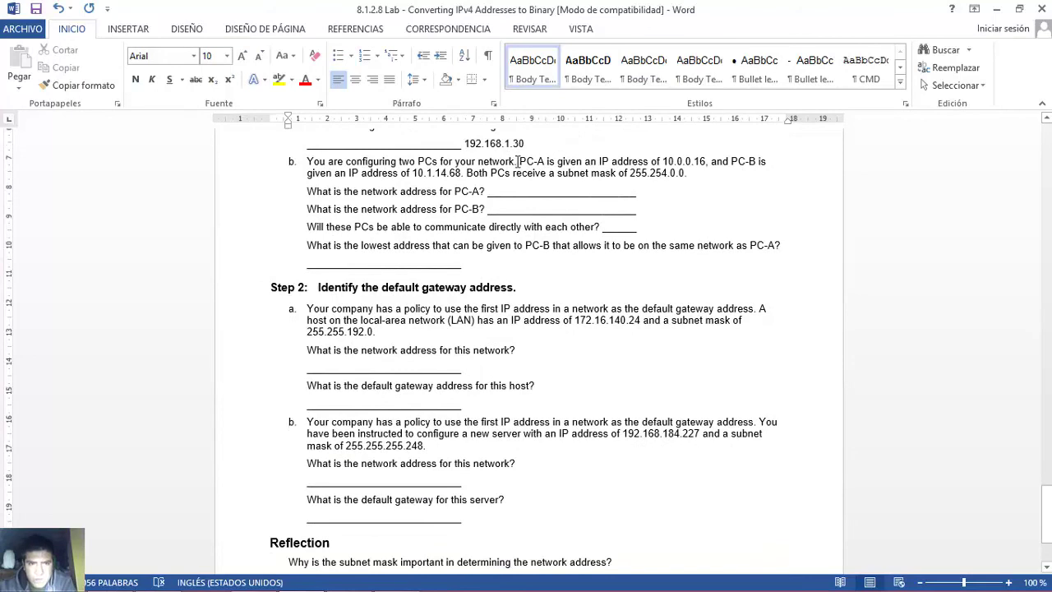
click(663, 162)
drag(706, 161, 663, 162)
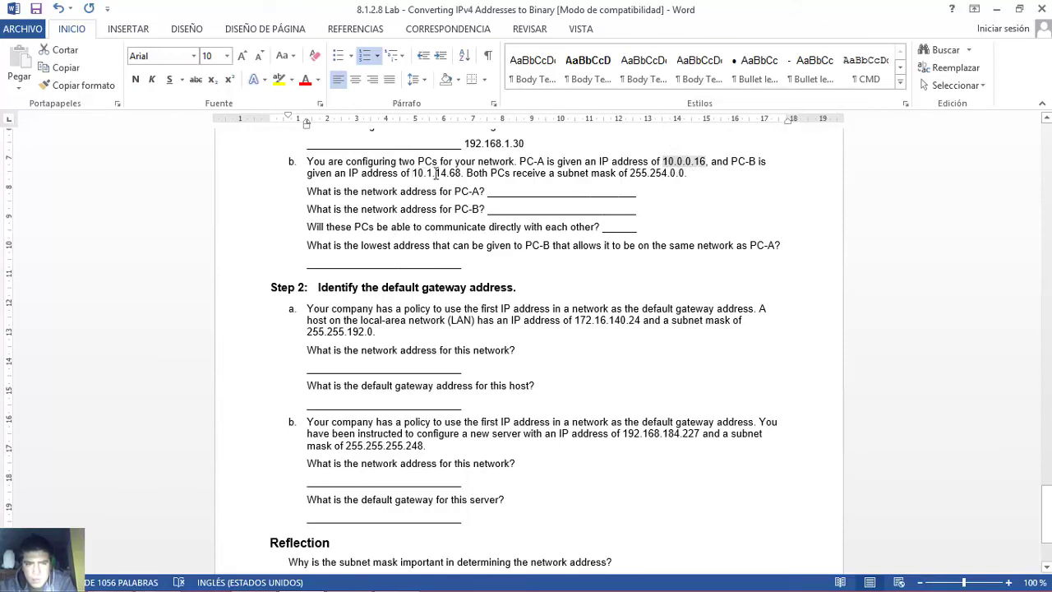
drag(412, 174, 462, 174)
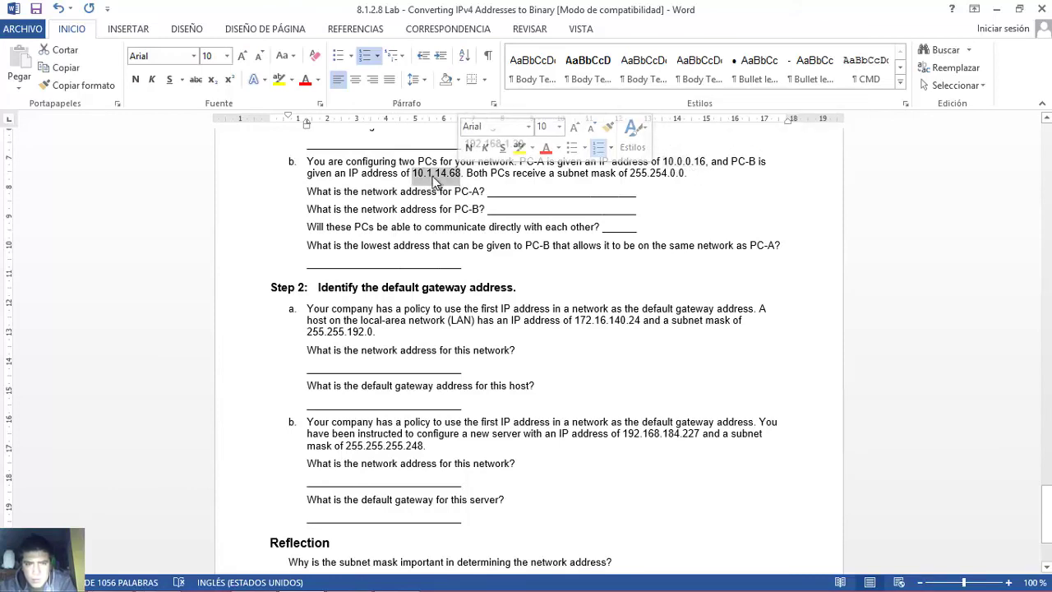
drag(630, 173, 686, 174)
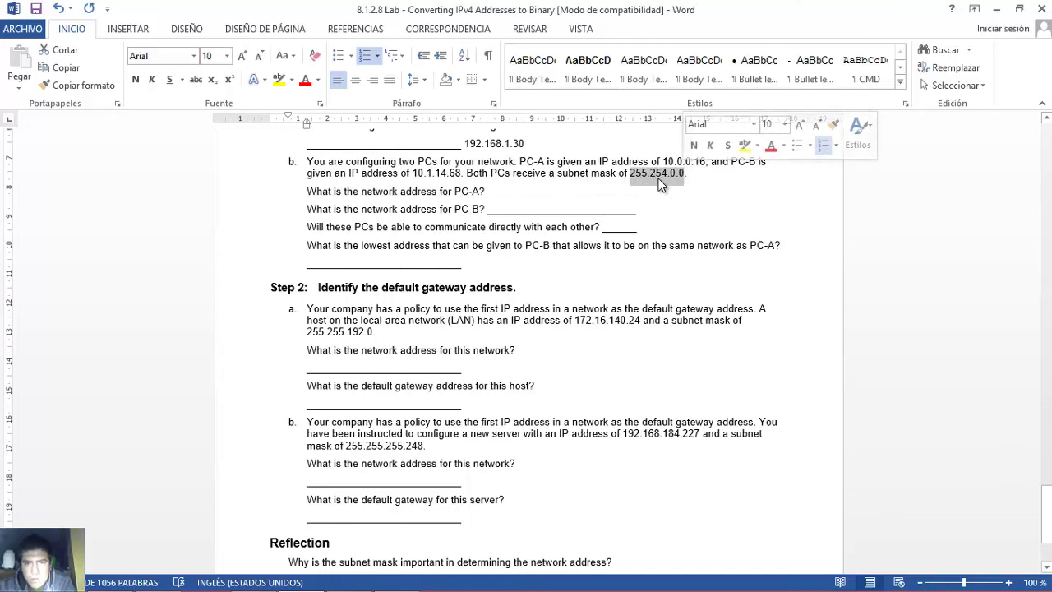
click(307, 208)
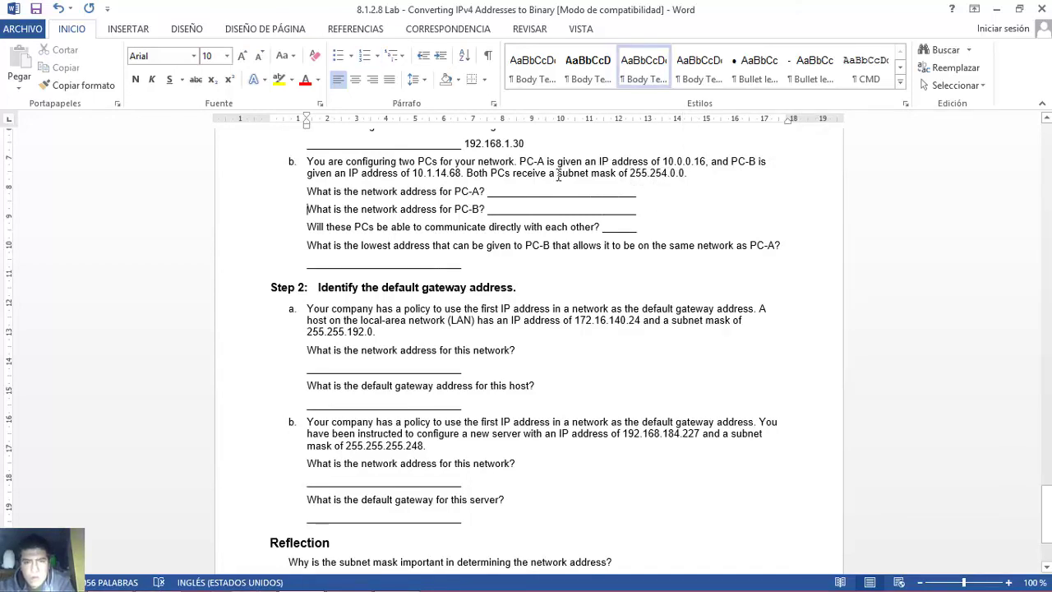
drag(307, 191, 485, 191)
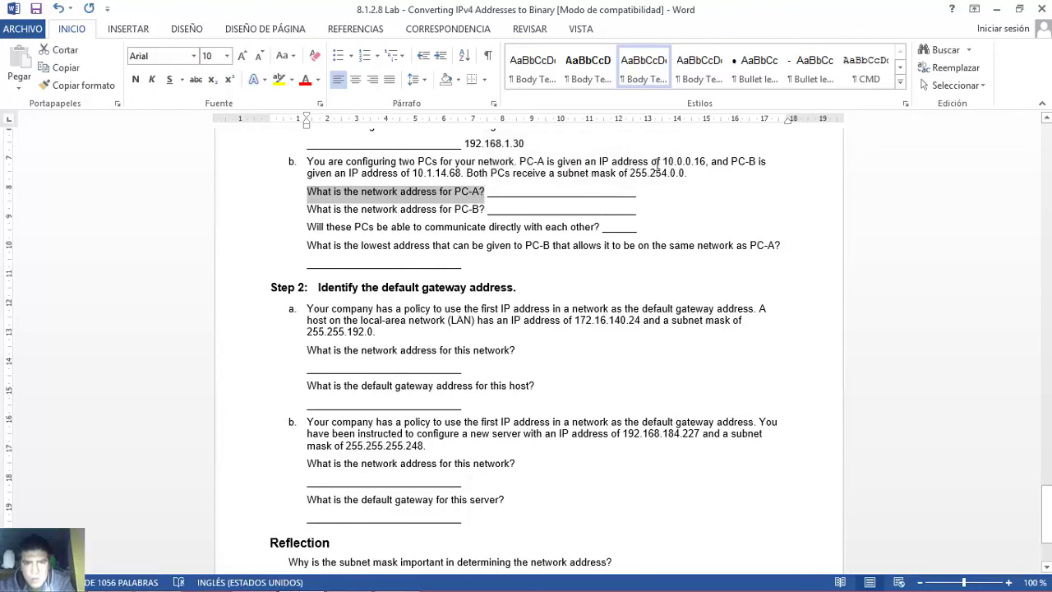
drag(630, 174, 649, 174)
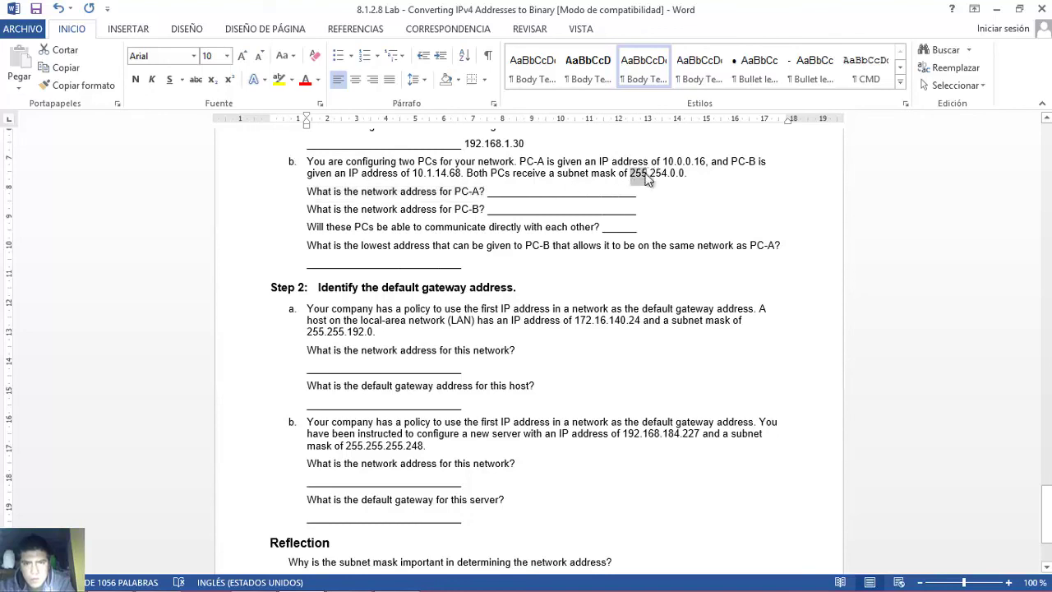
click(664, 162)
mouse_move(664, 162)
mouse_down()
mouse_move(631, 173)
mouse_move(649, 173)
mouse_up()
click(663, 161)
- Start PC-A's network address answer with '10.' and pick out the 16 in 10.0.0.16
click(534, 191)
text(10.)
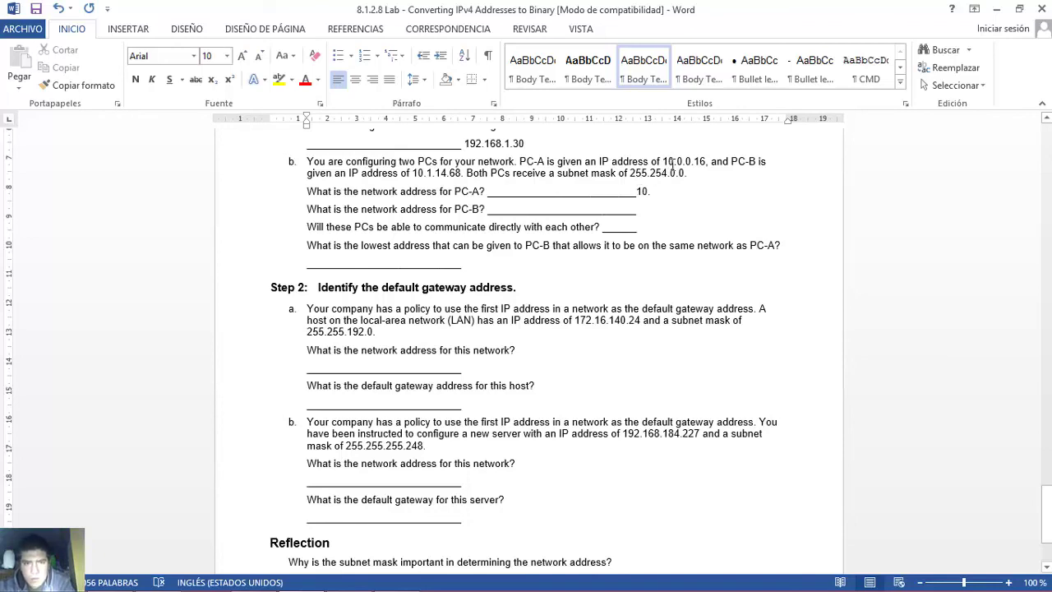
drag(680, 161, 705, 162)
click(681, 161)
click(687, 161)
click(699, 162)
double_click(699, 162)
- In Excel, enter IP-row bits 00000000, 00000000, 00010000 for 0.0.16, then return to Word
mouse_move(341, 585)
click(397, 578)
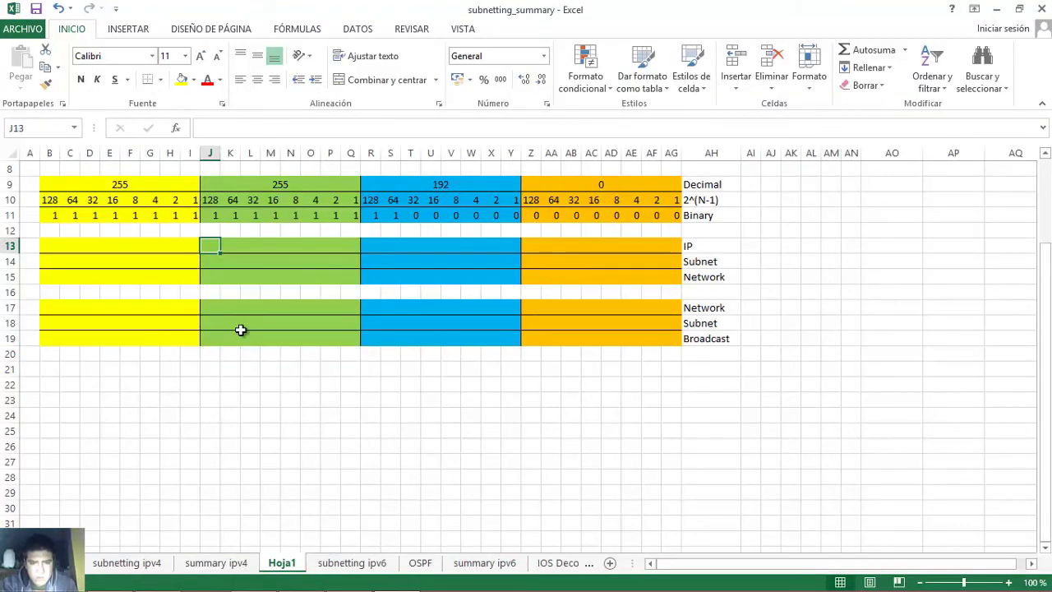
text(0	0	0)
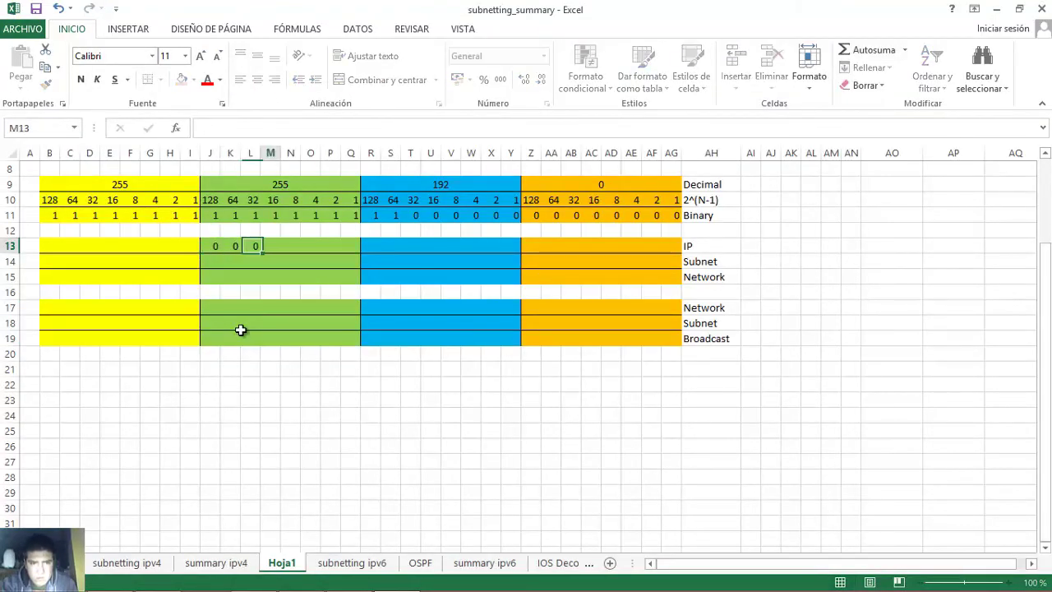
text(	0	0	0	0	0	)
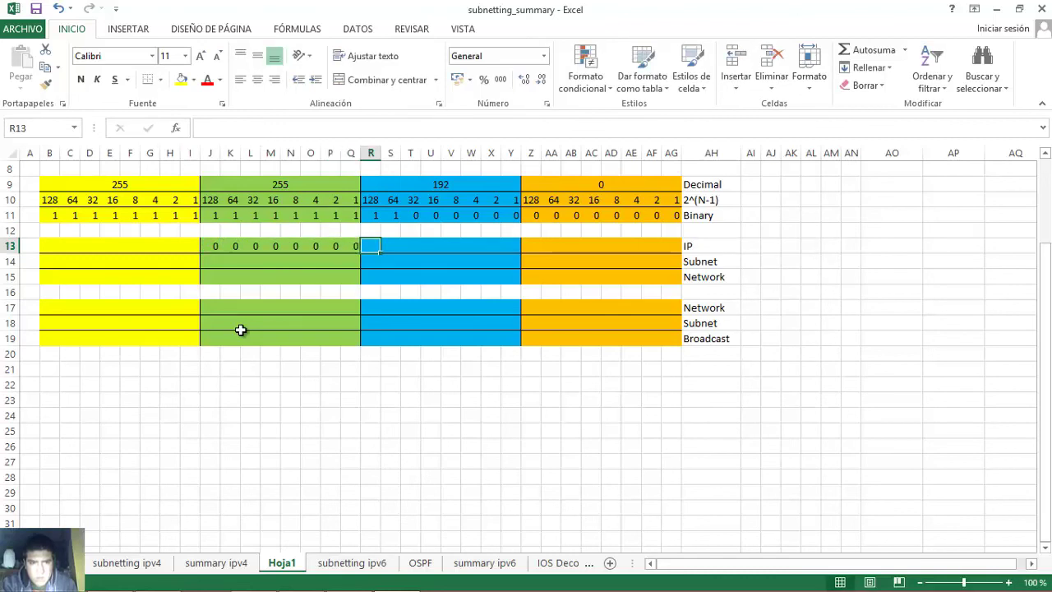
text(0	0	0	0	0	0	0	0	)
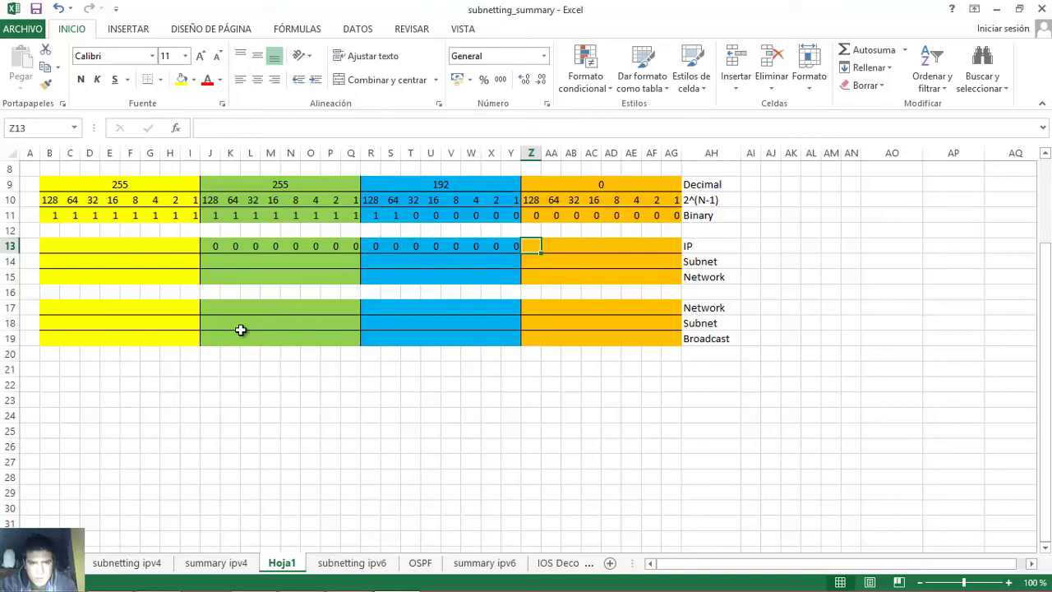
text(0	0	0)
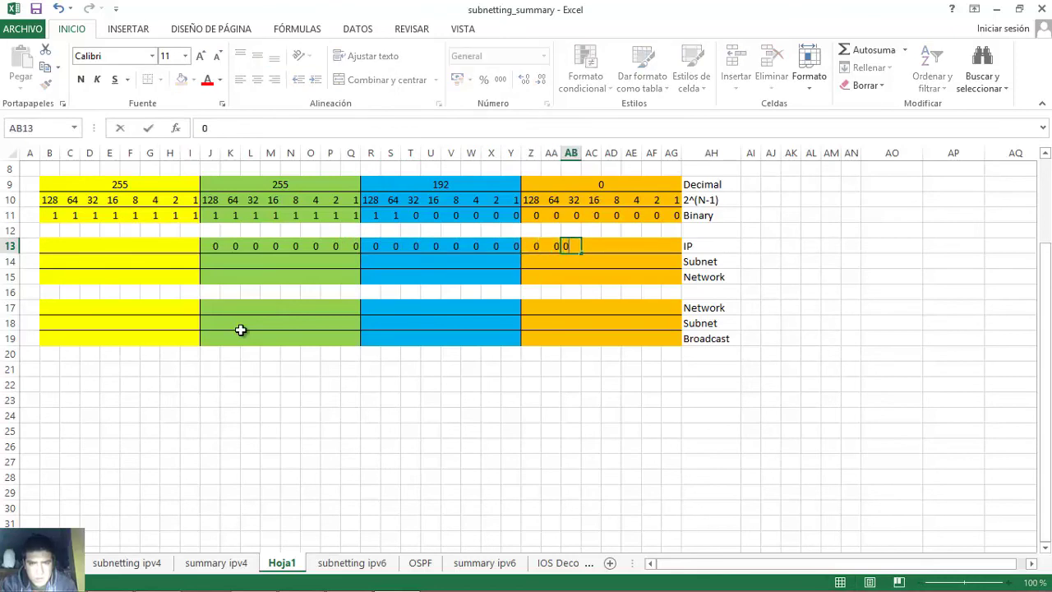
text(	1	0	0	0	0)
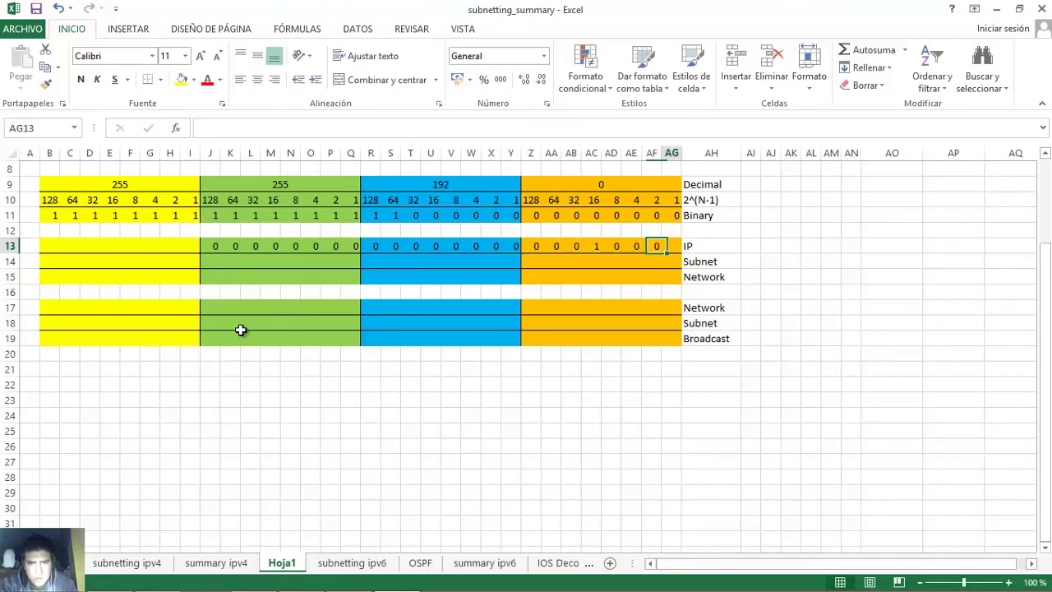
click(595, 249)
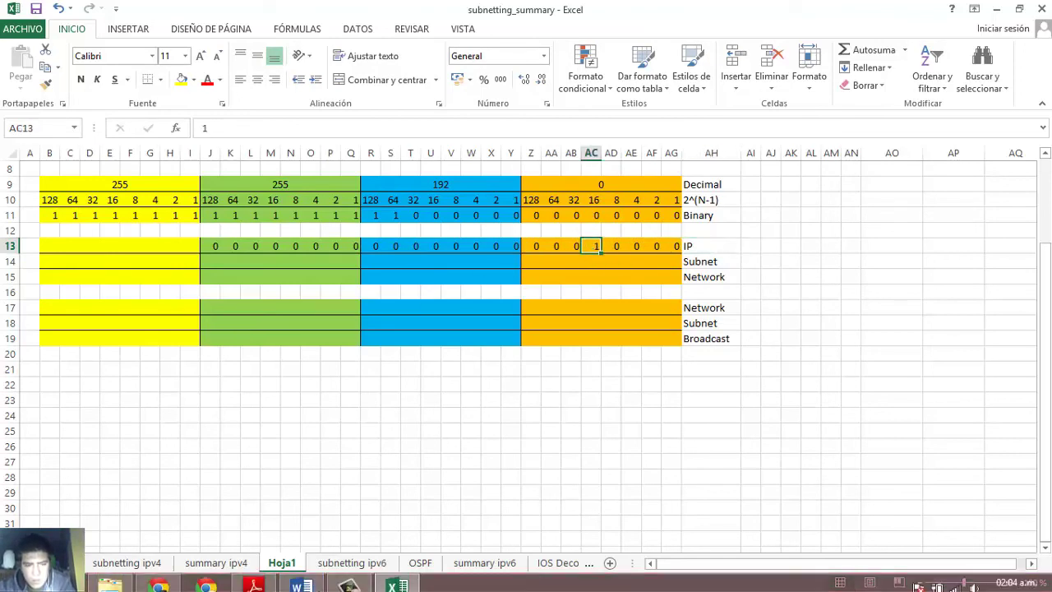
click(299, 577)
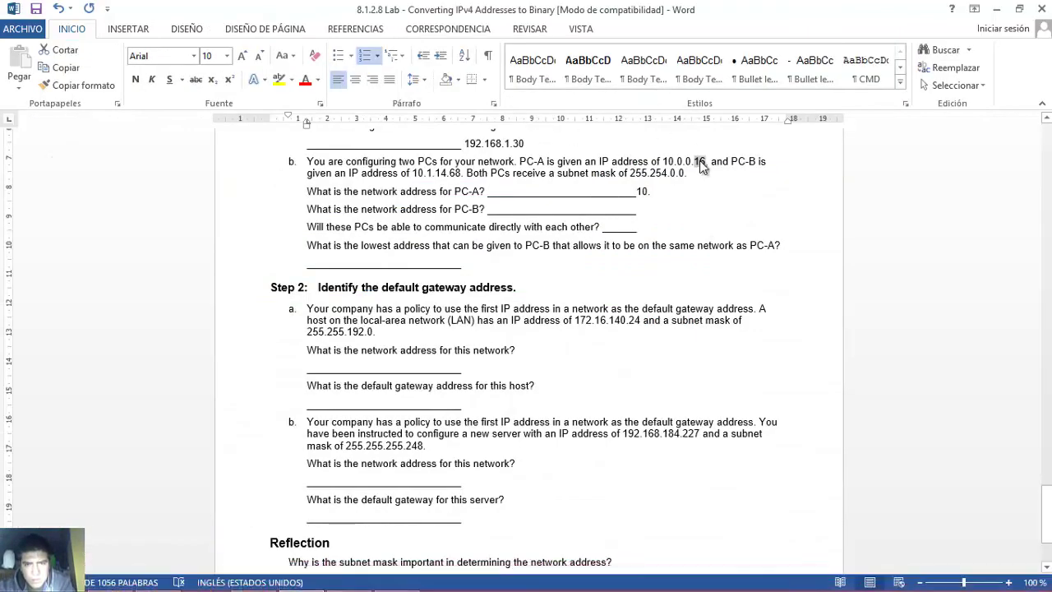
- Highlight the 254.0.0 part of the 255.254.0.0 subnet mask to read it
click(652, 175)
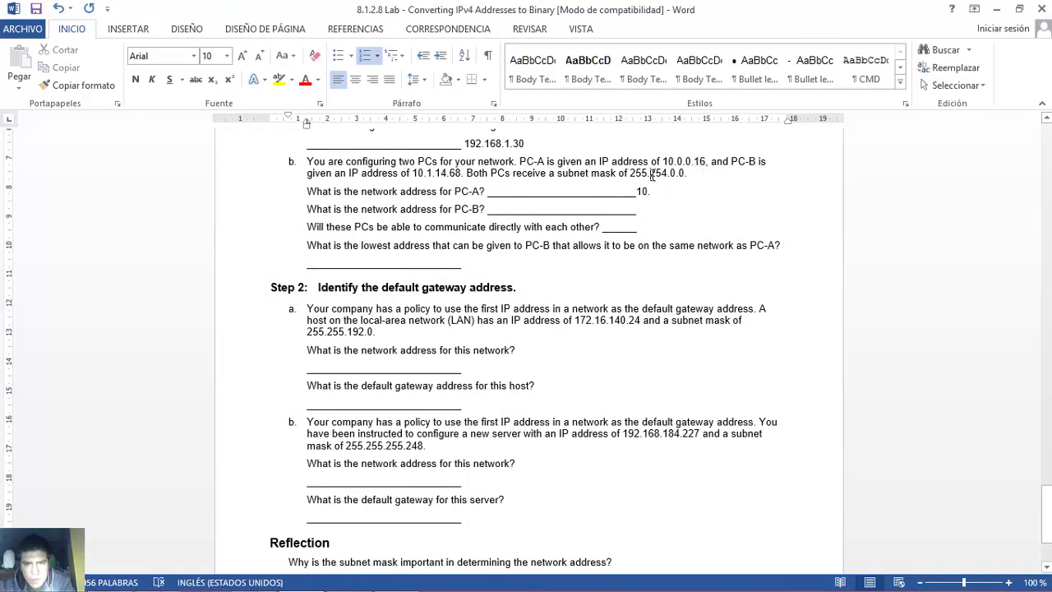
drag(651, 175, 681, 172)
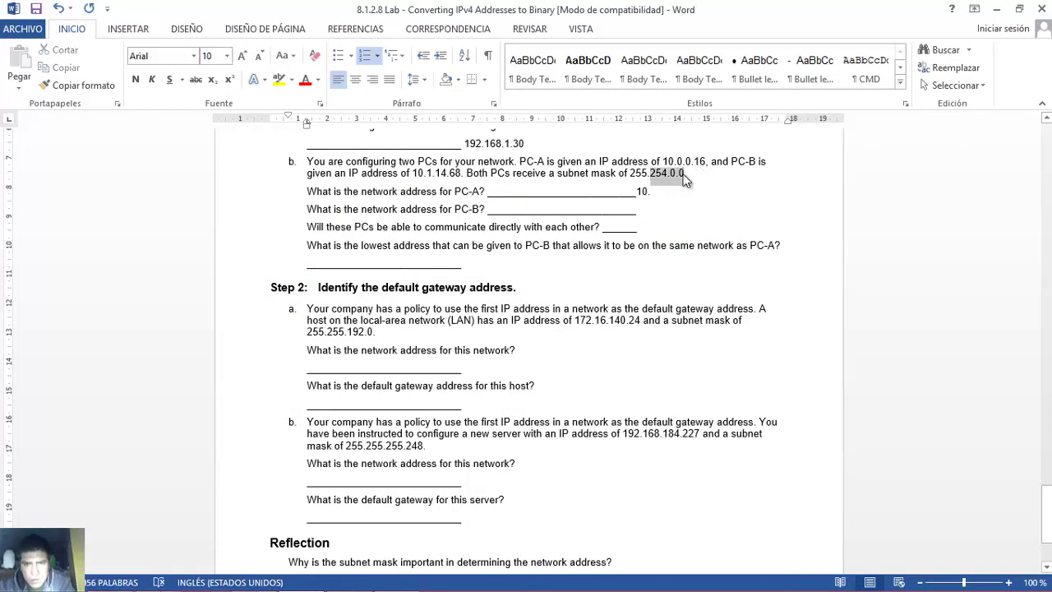
click(652, 172)
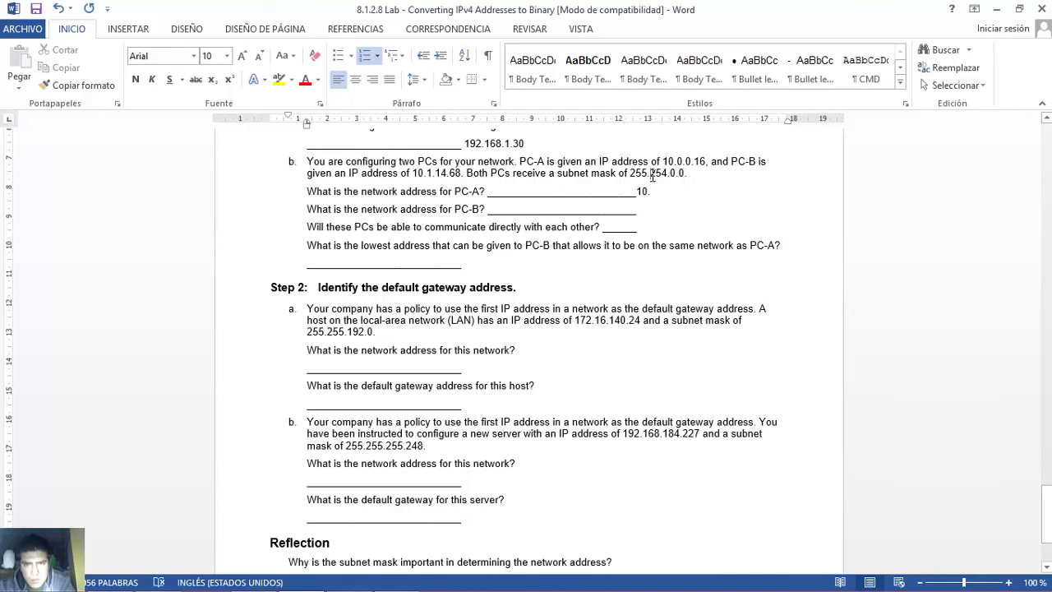
drag(679, 175, 685, 173)
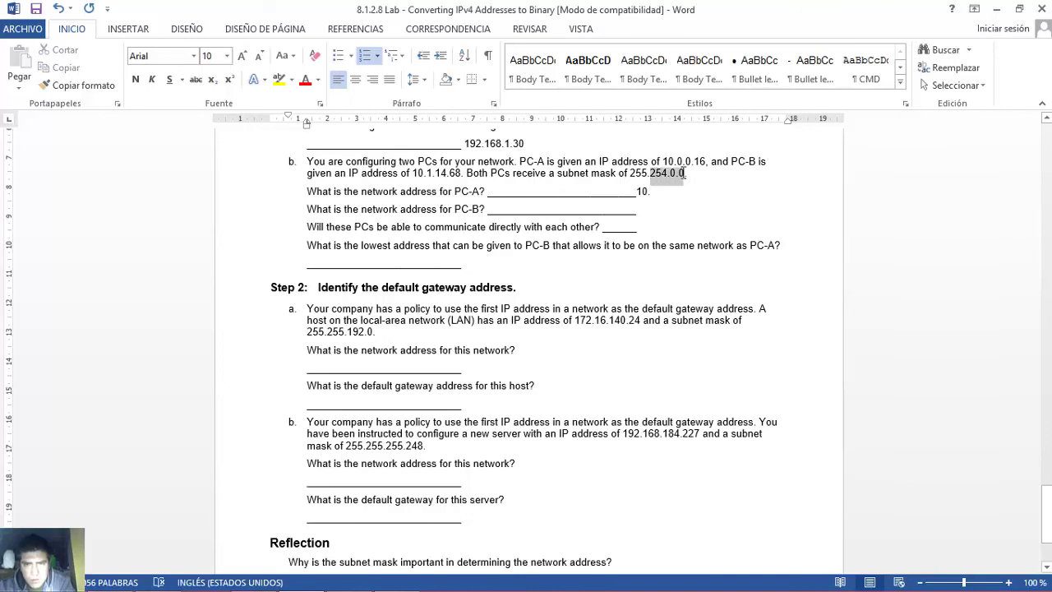
- Fill the Subnet row with 11111110 then zeros and compare it with the IP row
mouse_move(345, 579)
click(399, 578)
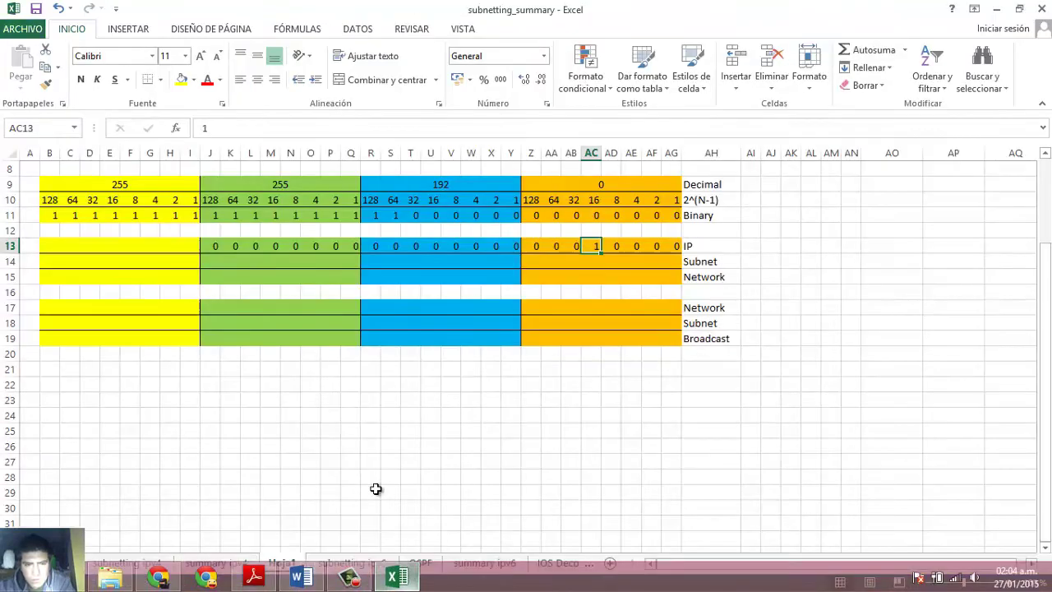
click(211, 261)
text(1	1	1	1	1	1	1)
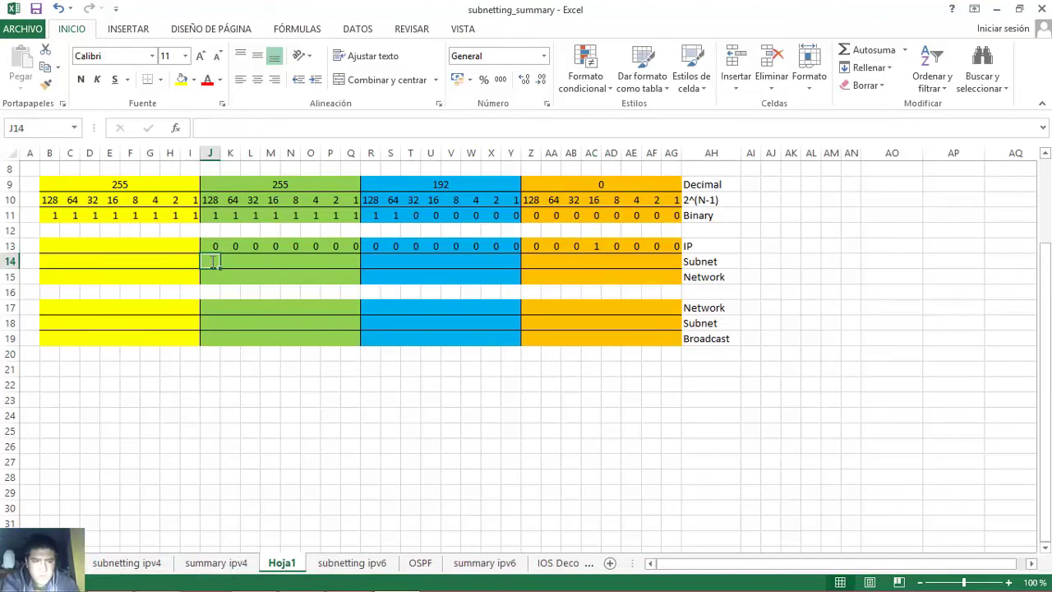
key(Tab)
text(0)
key(Tab)
text(0	0	0	0	0	0	0	0	0	0)
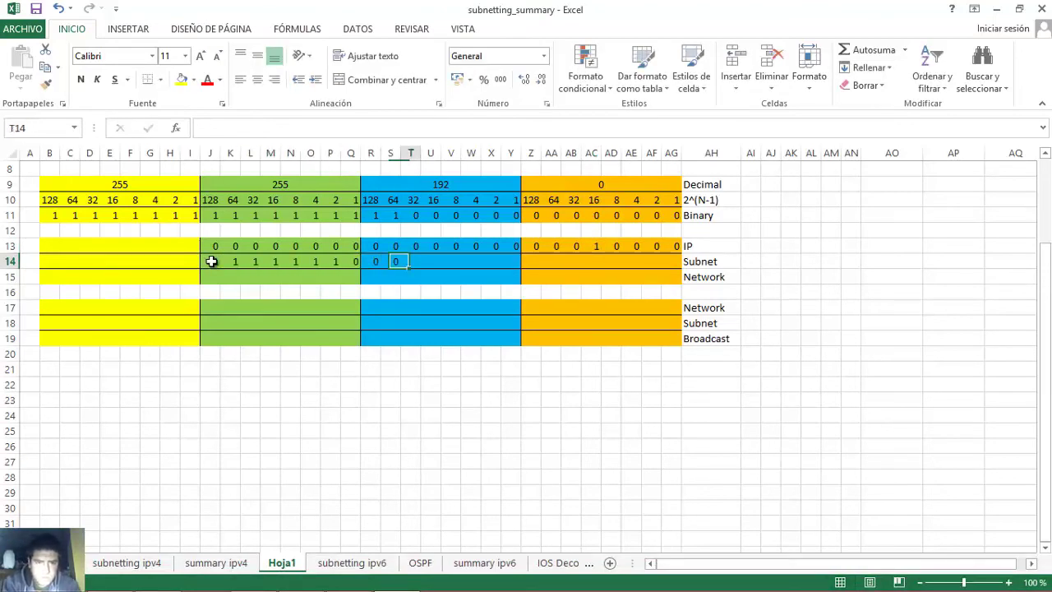
text(	0	0	0	0	0	0)
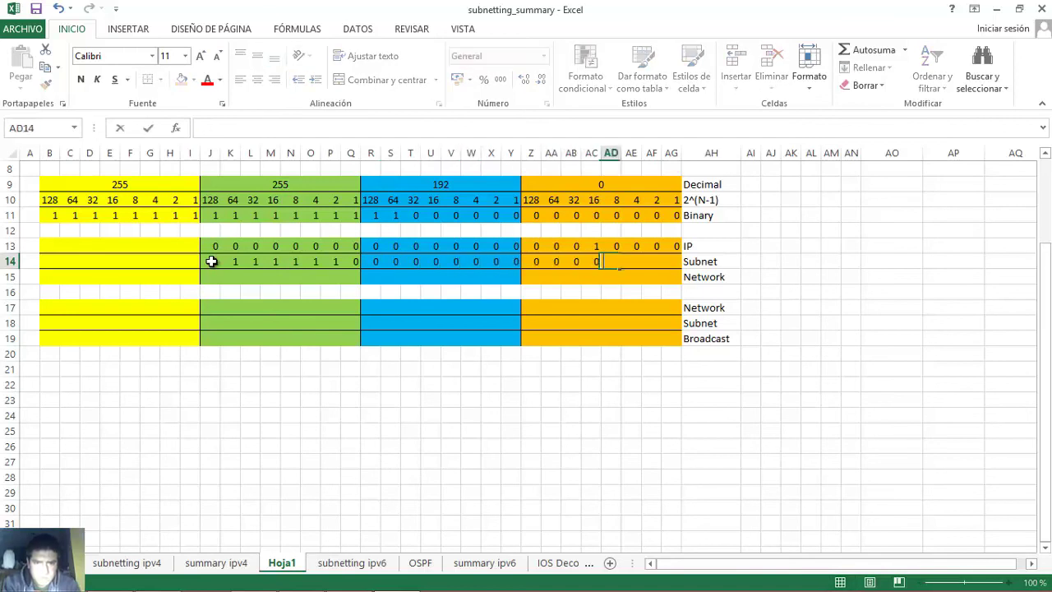
drag(211, 261, 353, 267)
drag(352, 265, 676, 266)
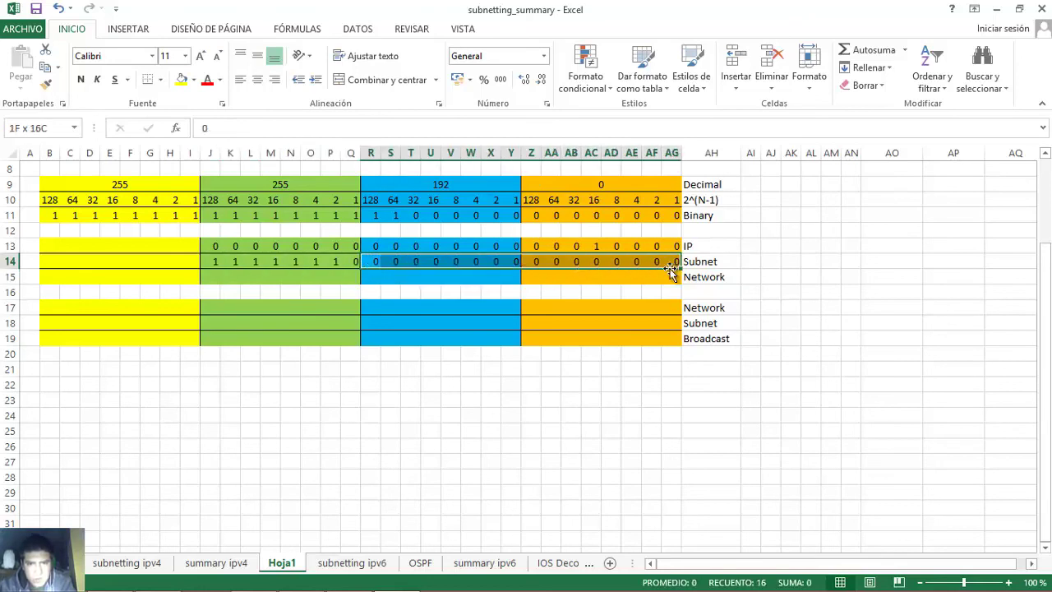
drag(211, 263, 676, 264)
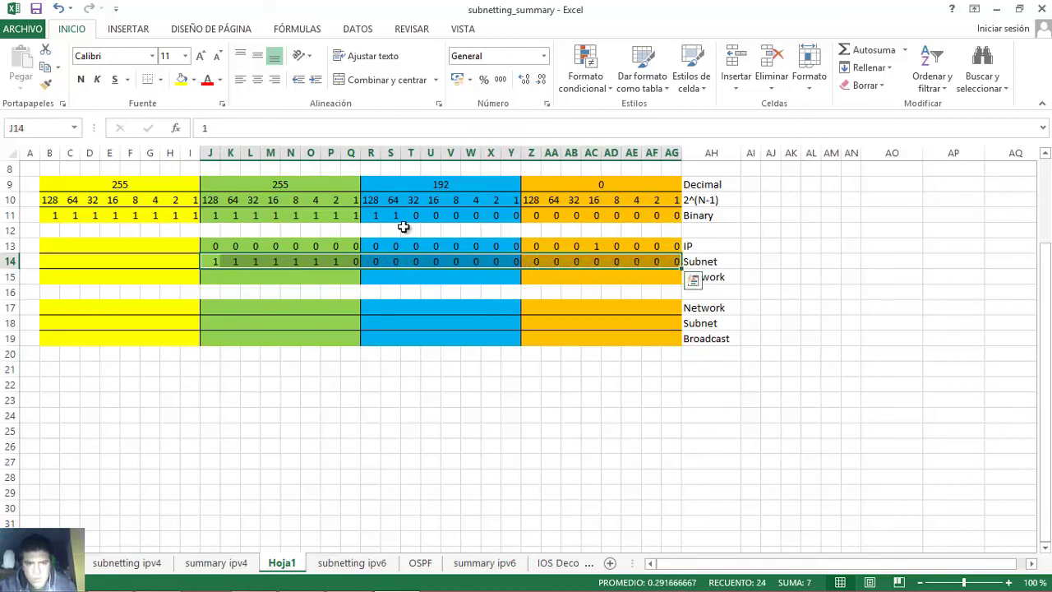
click(212, 245)
drag(212, 245, 655, 269)
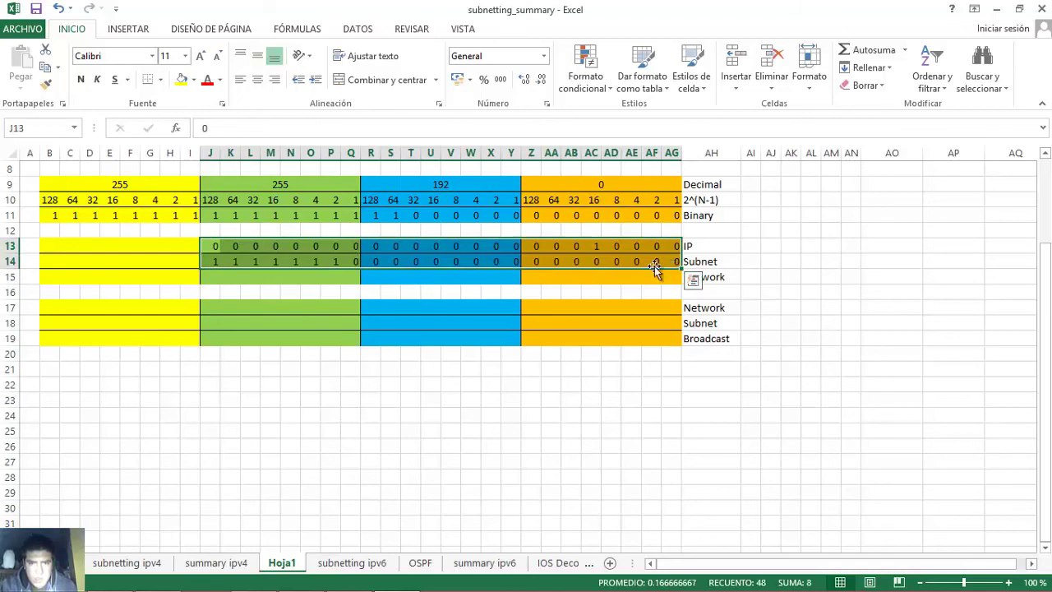
- Fill the Network row J15:AG15 with zeros, including the missed cell AC15
click(211, 278)
text(0	0	0	0	0	0	0	0	0)
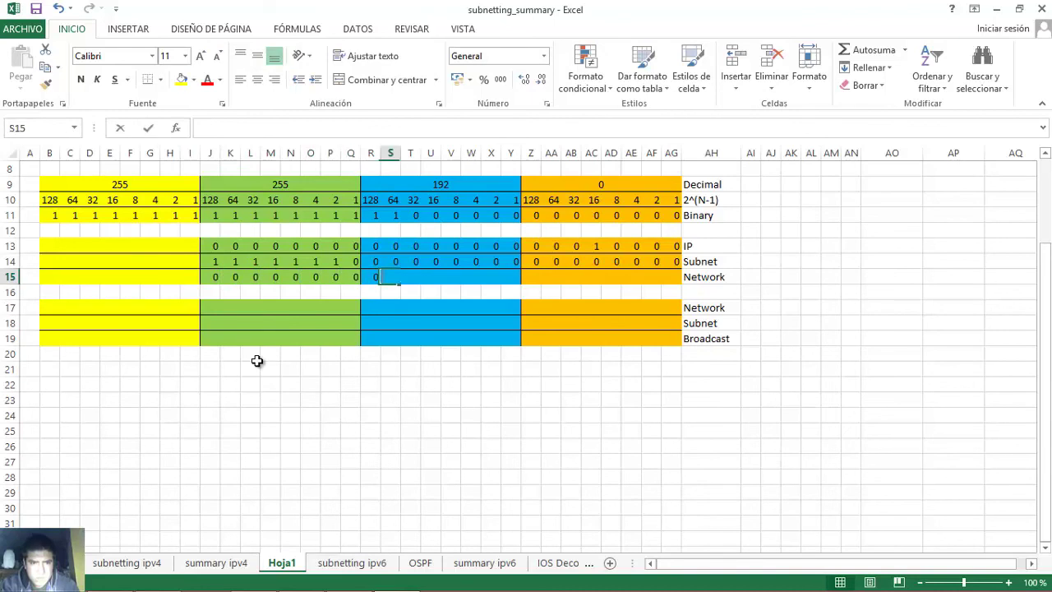
text(	0	0	0	0	0	0	0	0	0	0		0	0	0	0)
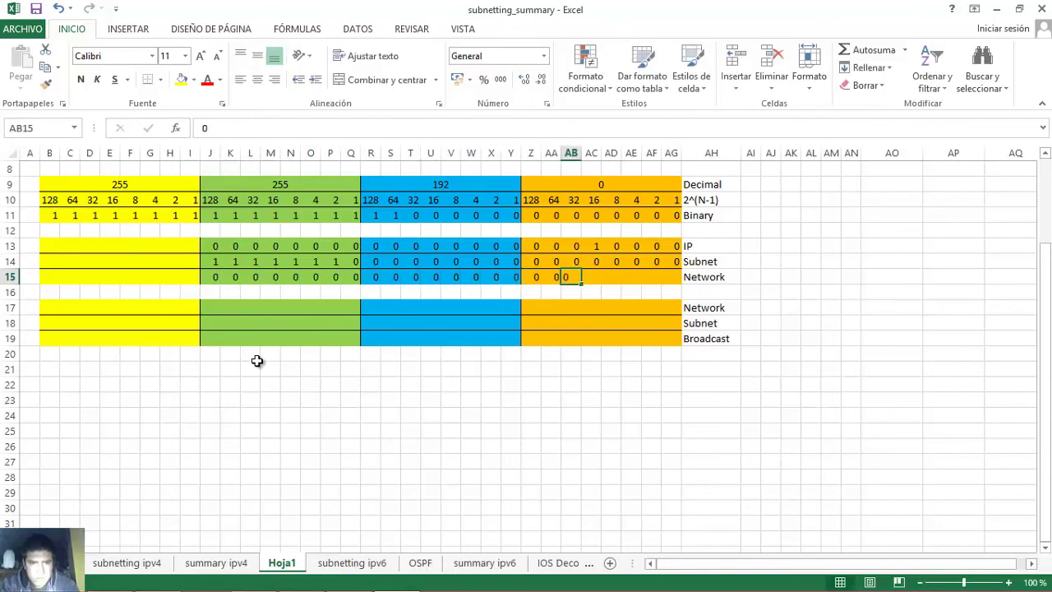
key(Left)
key(Left)
key(Left)
key(Left)
key(Left)
text(0)
key(Tab)
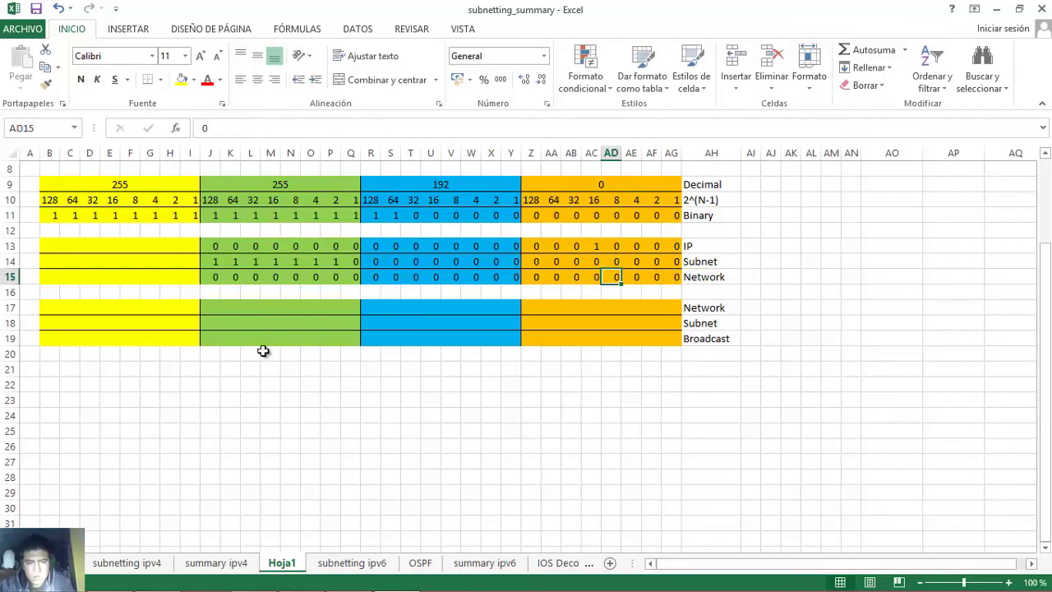
drag(210, 277, 674, 281)
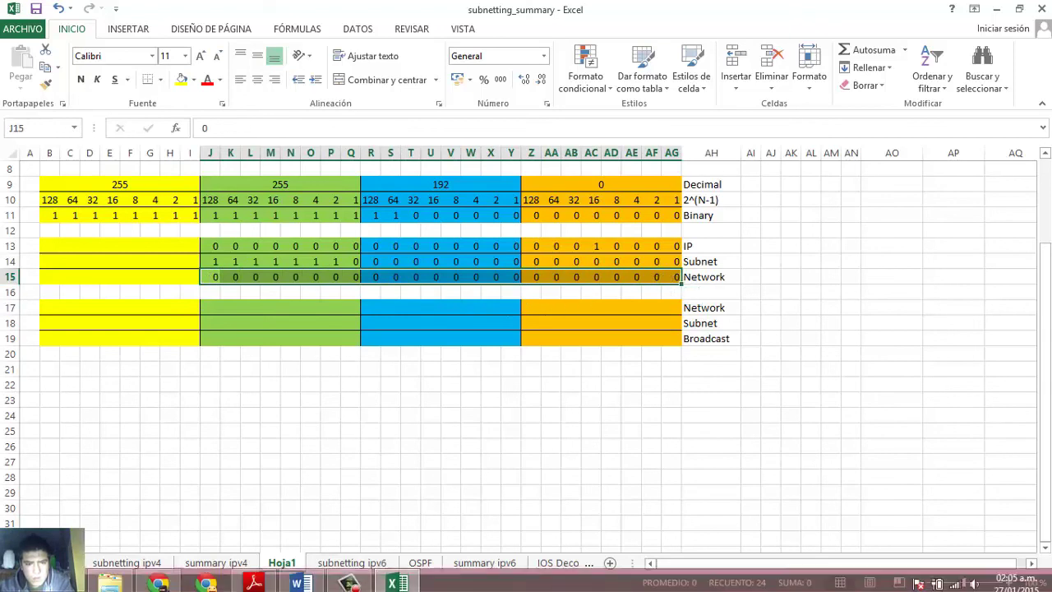
- Complete PC-A's network address as 10.0.0.0
click(301, 578)
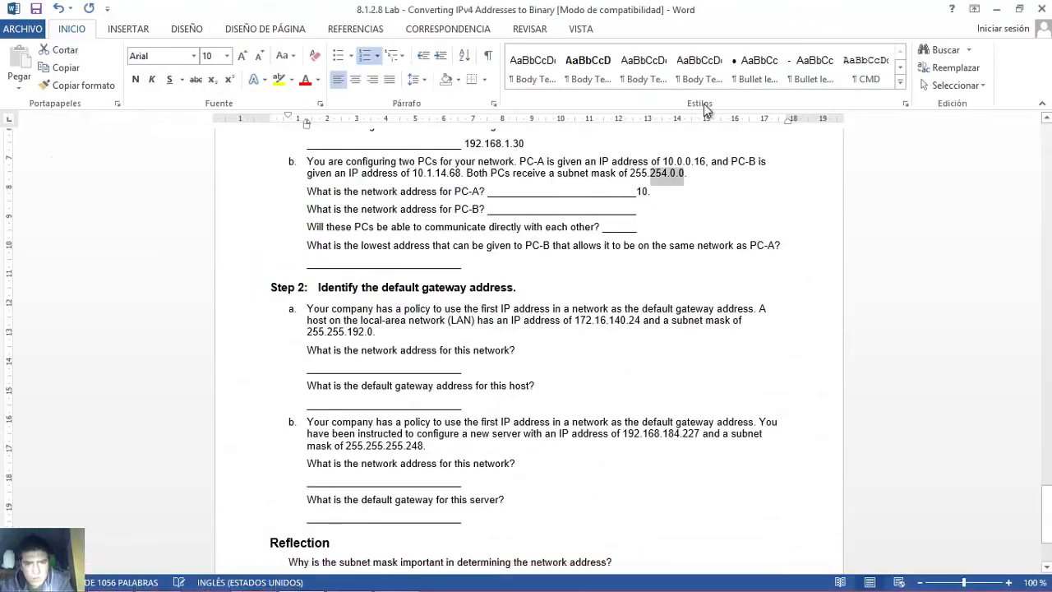
click(657, 192)
text(0.0.0)
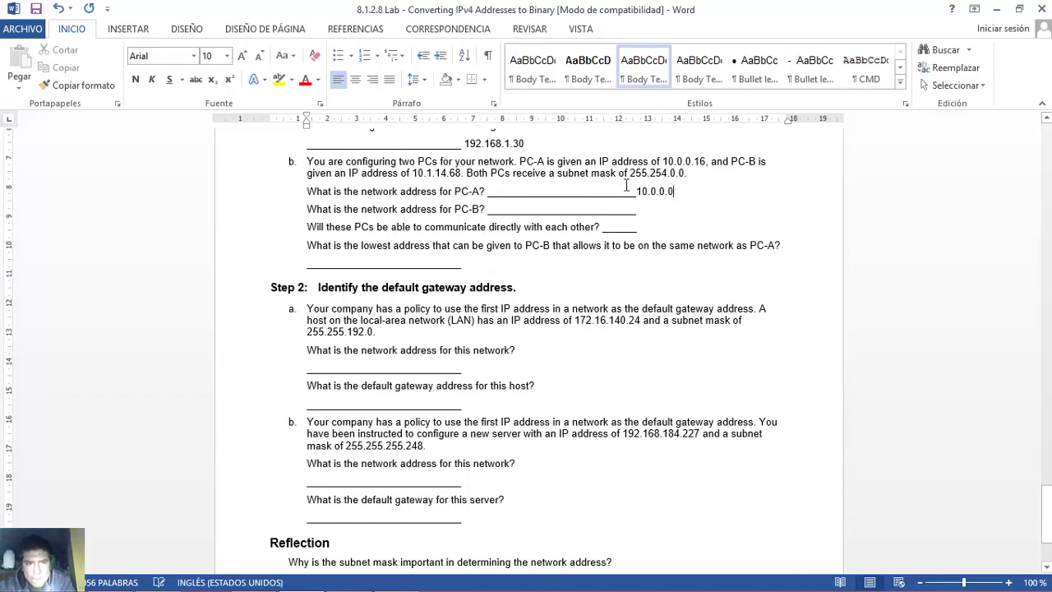
- Read the PC-B question and mask, then start PC-B's network address with '10.'
drag(310, 210, 491, 218)
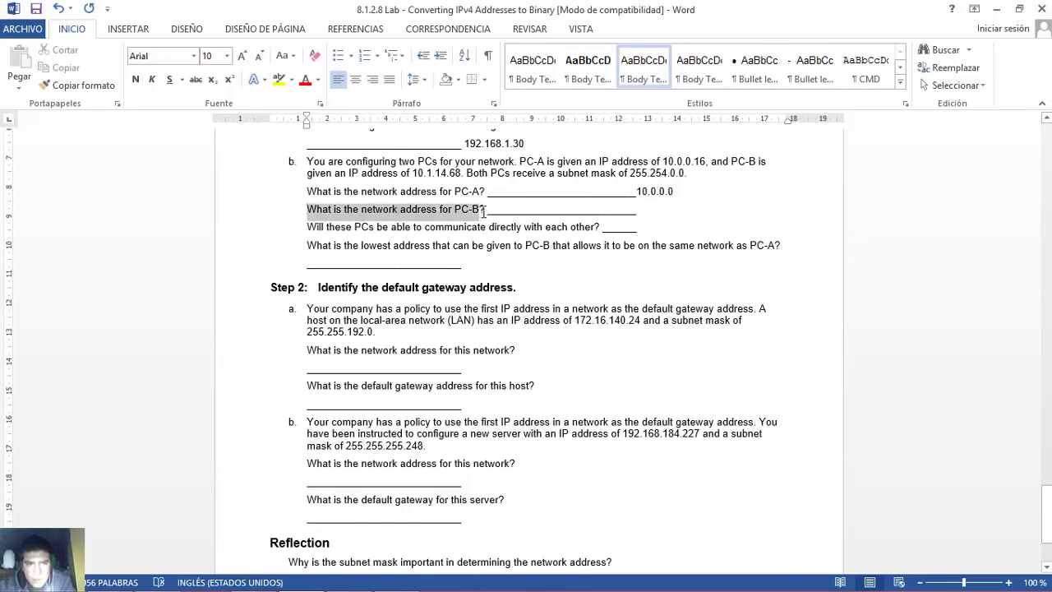
drag(485, 215, 486, 216)
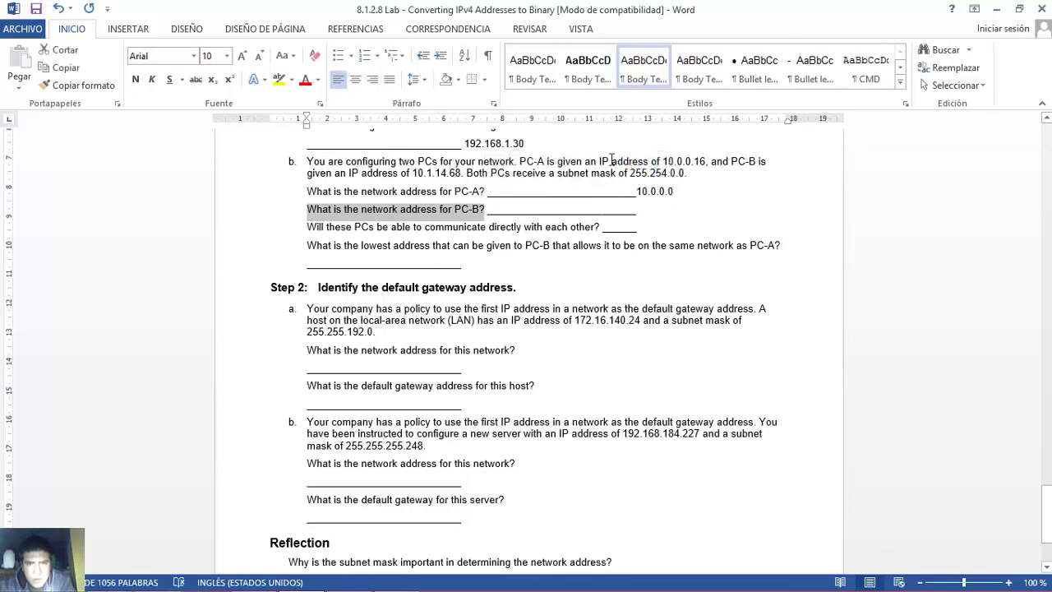
drag(631, 173, 648, 179)
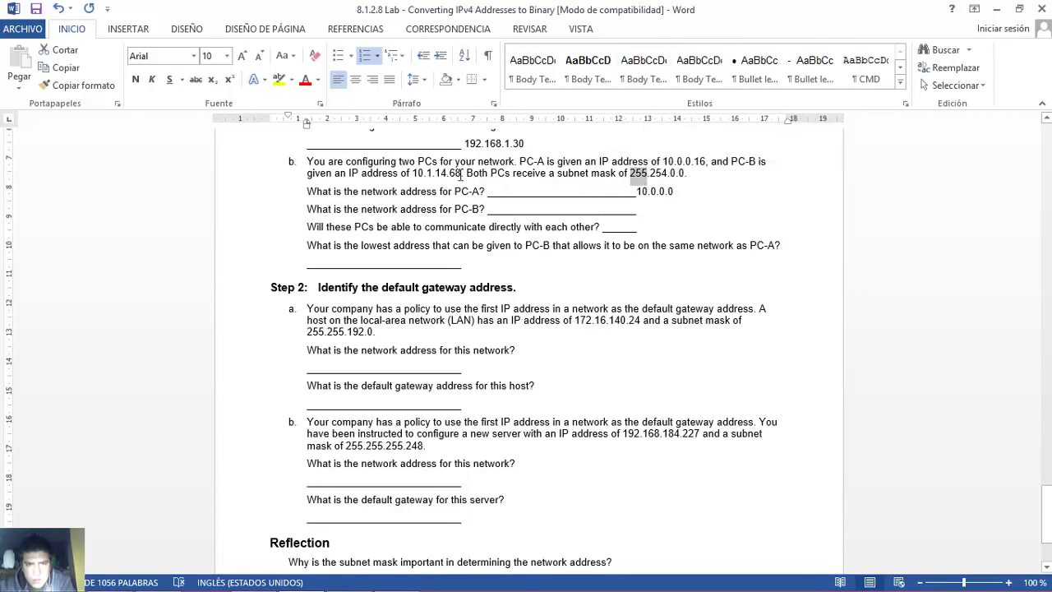
double_click(417, 173)
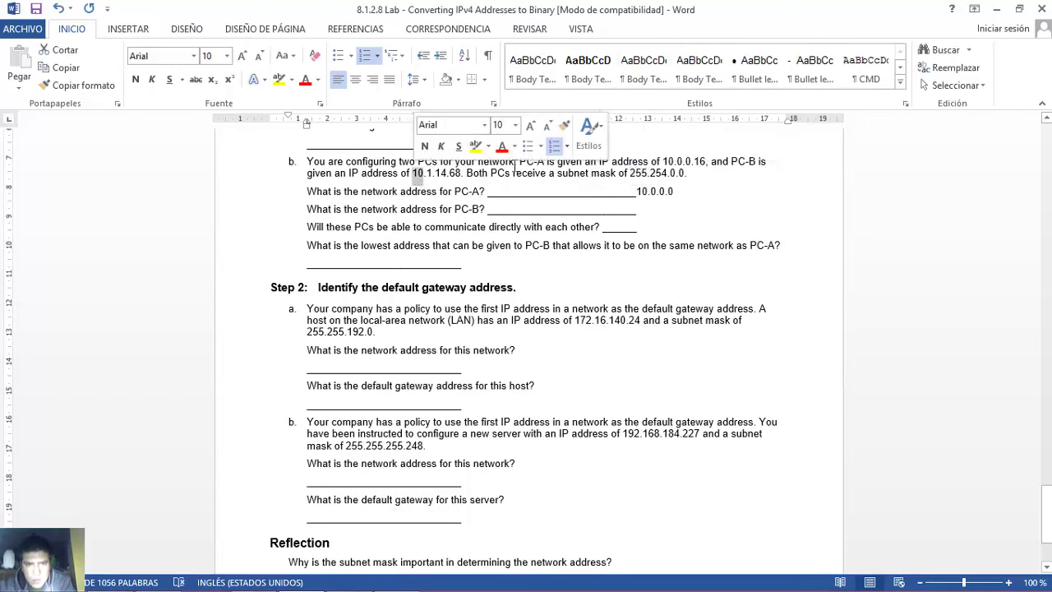
double_click(640, 173)
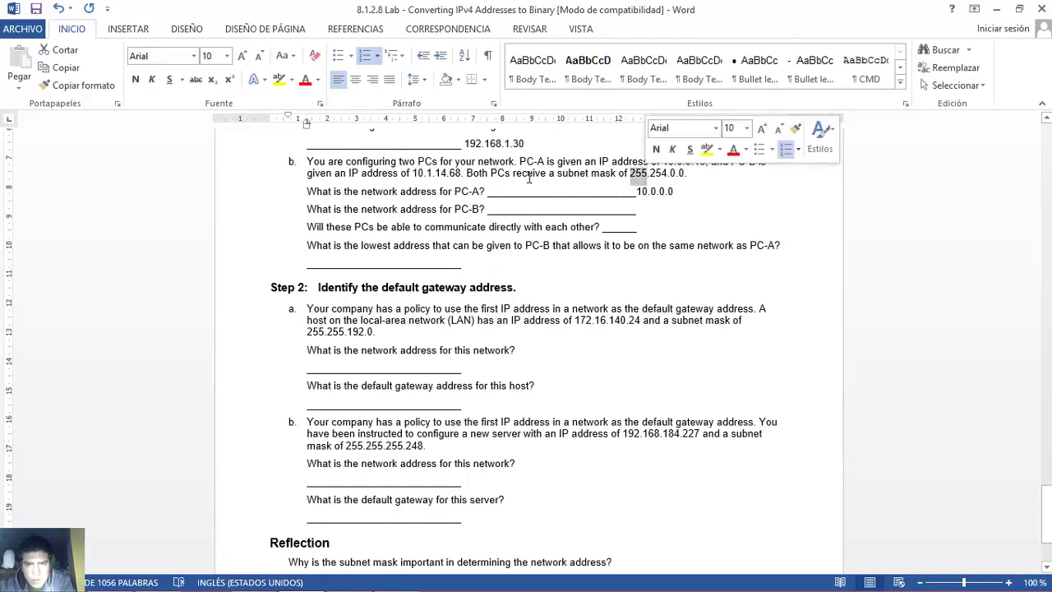
double_click(417, 173)
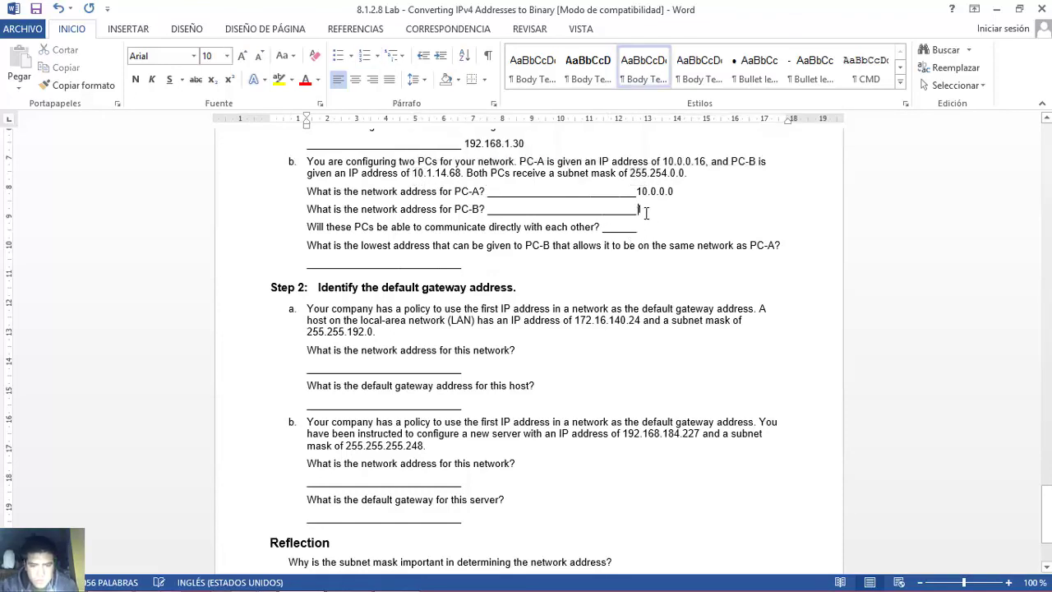
text(10.)
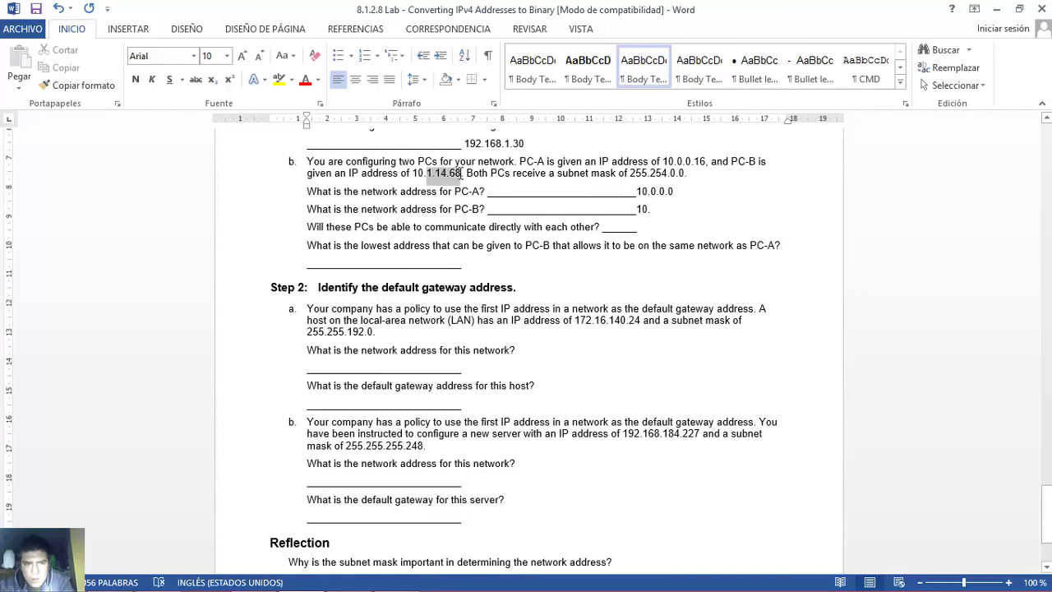
click(427, 174)
- Clear rows 13-15 and enter PC-B's IP bits 00000001 and 00001110
click(395, 577)
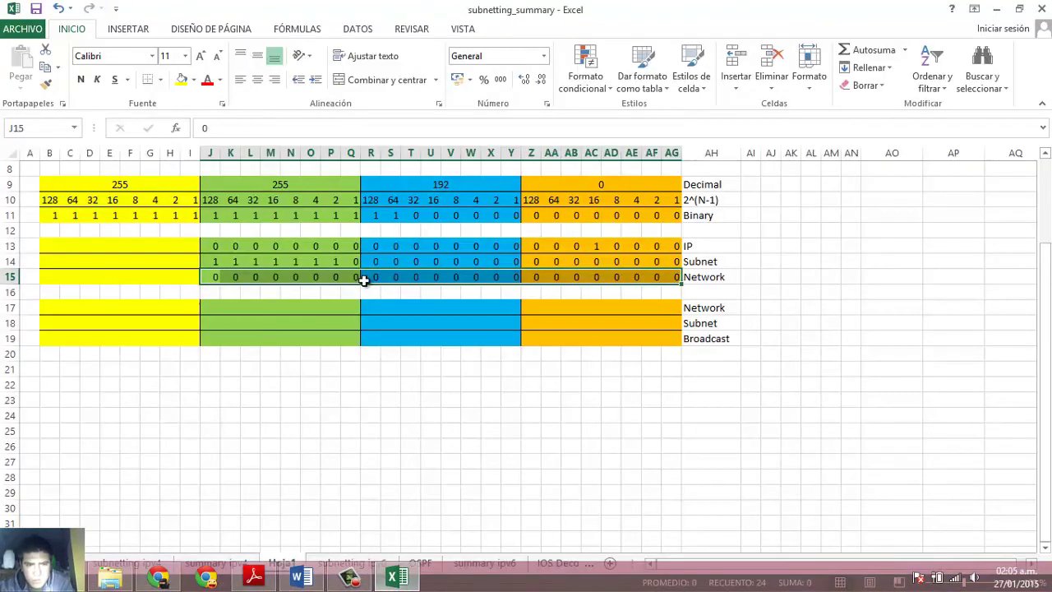
key(shift+Up)
key(shift+Up)
key(Delete)
click(208, 247)
text(0	0	0	0	0	0	0	)
text(1	)
text(0	0	0	0	)
text(1)
key(Tab)
text(0)
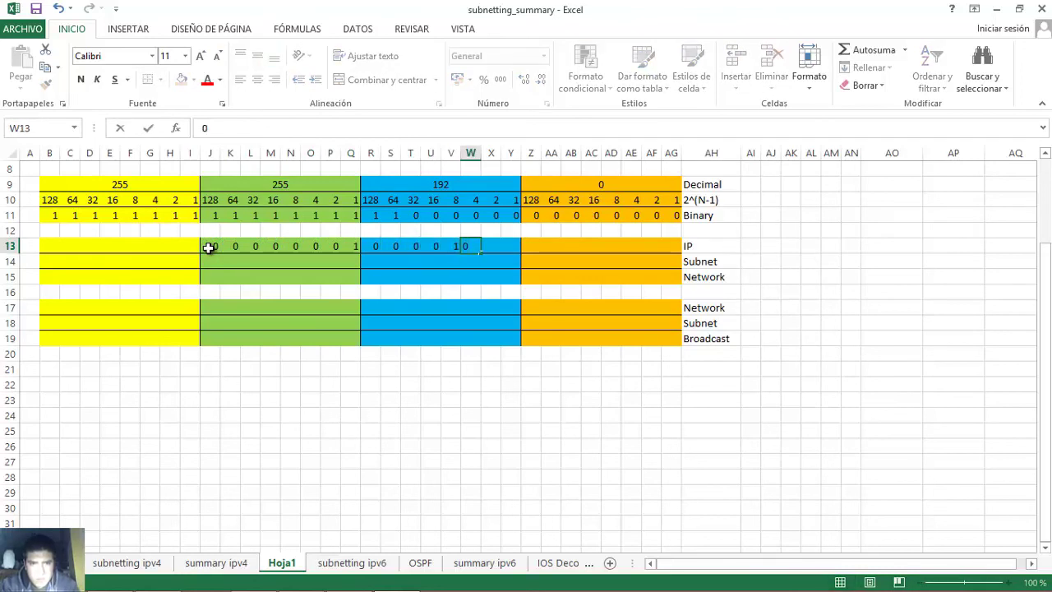
key(Tab)
text(1)
key(Tab)
text(0)
key(Tab)
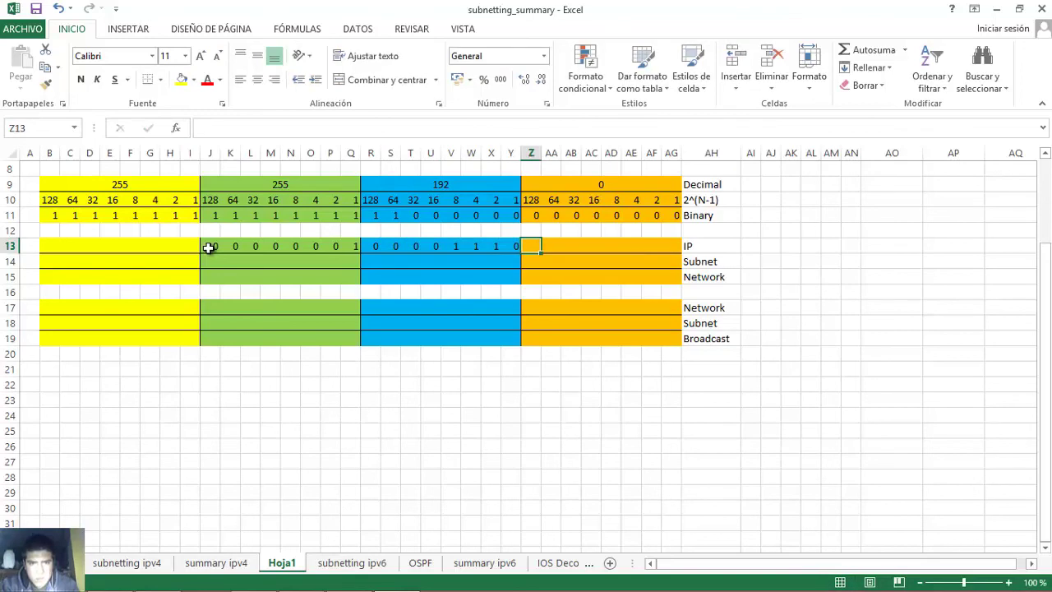
drag(452, 246, 492, 249)
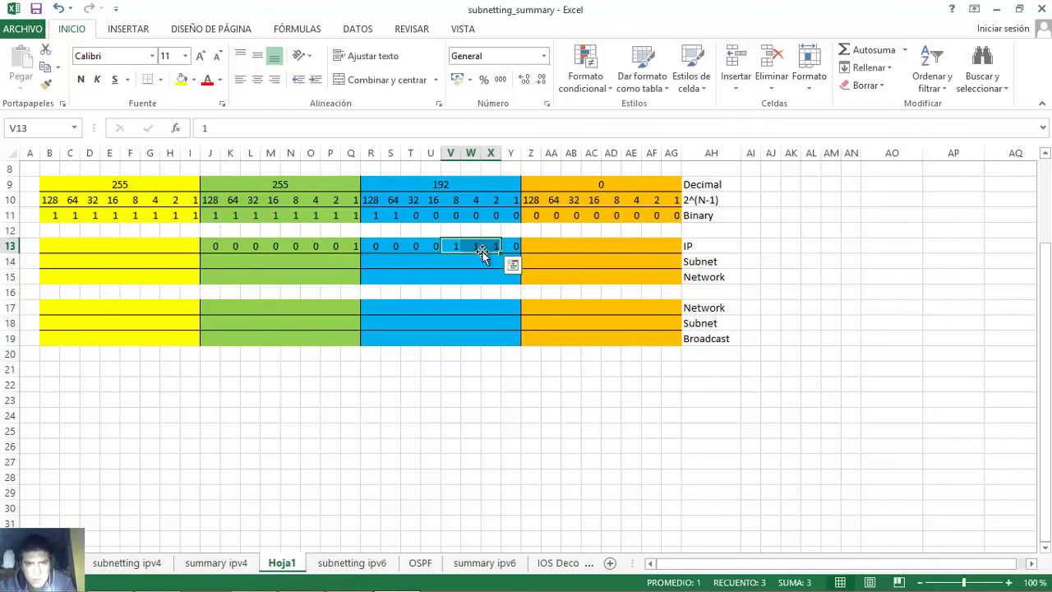
- Enter the last octet's bits in Z13:AG13 and check them
click(527, 247)
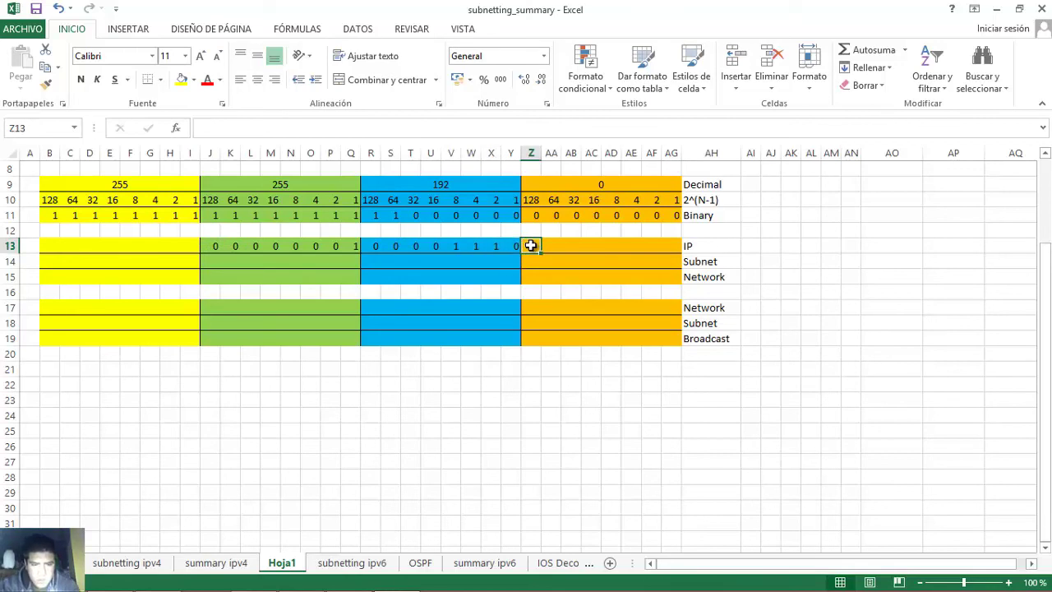
text(0)
key(Tab)
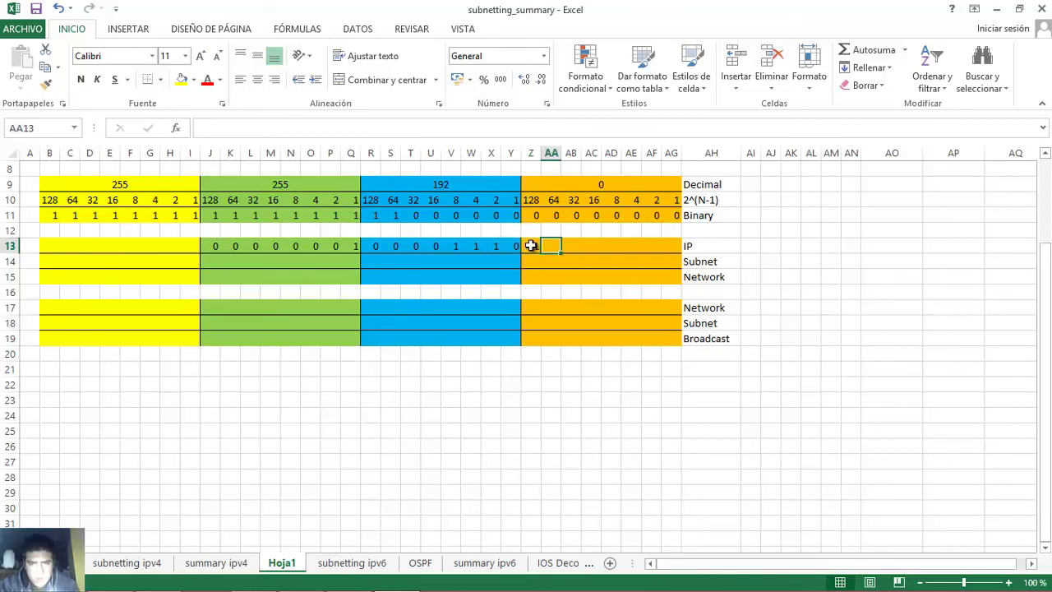
text(0)
key(Tab)
text(1)
key(Tab)
text(0)
key(Tab)
text(1)
key(Tab)
text(0)
key(Tab)
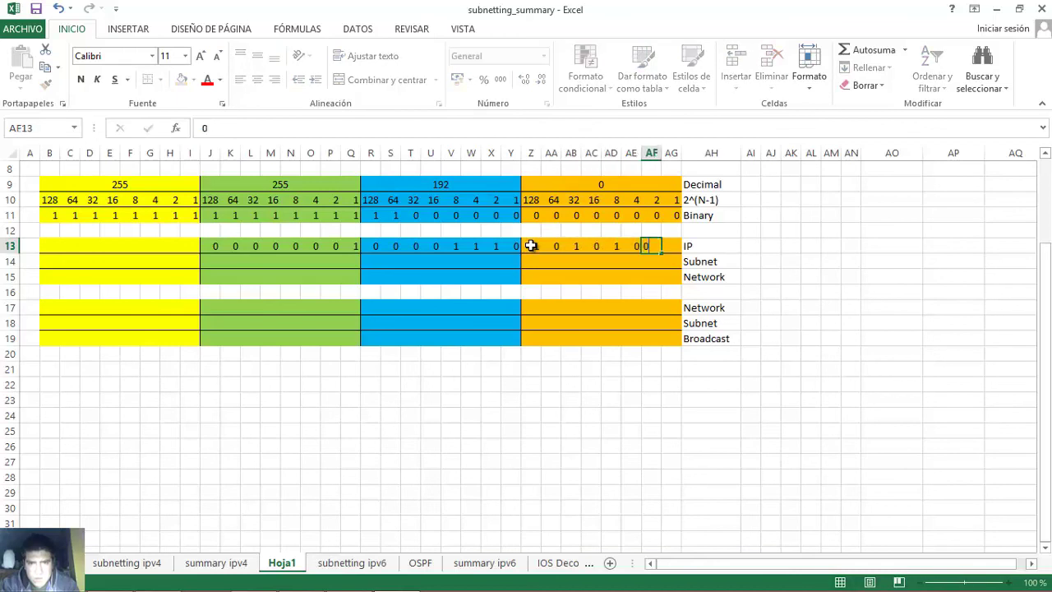
text(0)
key(Tab)
text(0)
key(Tab)
click(530, 246)
drag(547, 247, 681, 248)
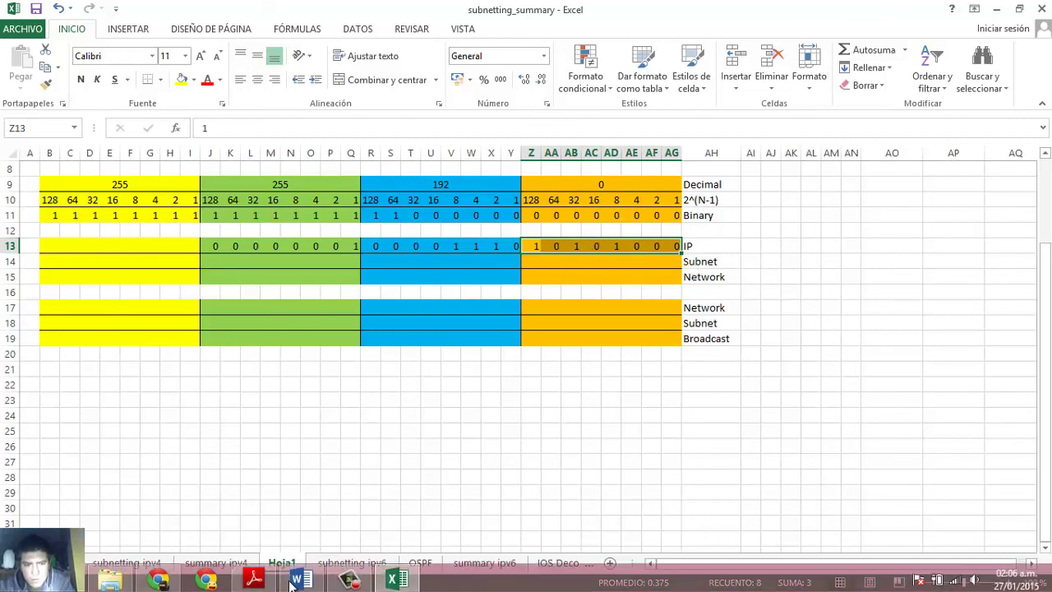
- Glance at PC-B's address in the Word worksheet, then come back to Excel
click(300, 578)
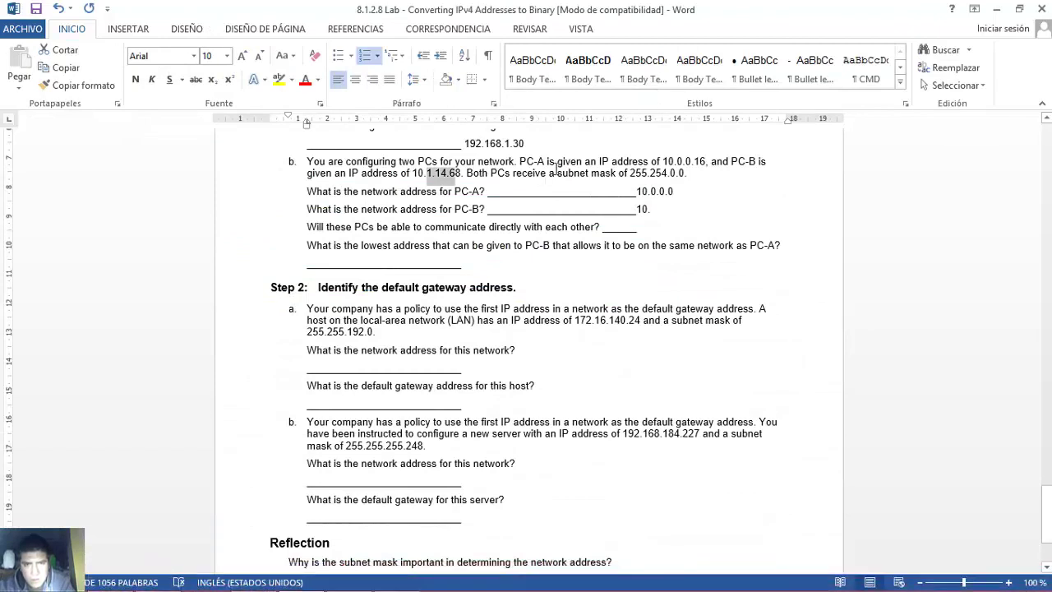
click(651, 173)
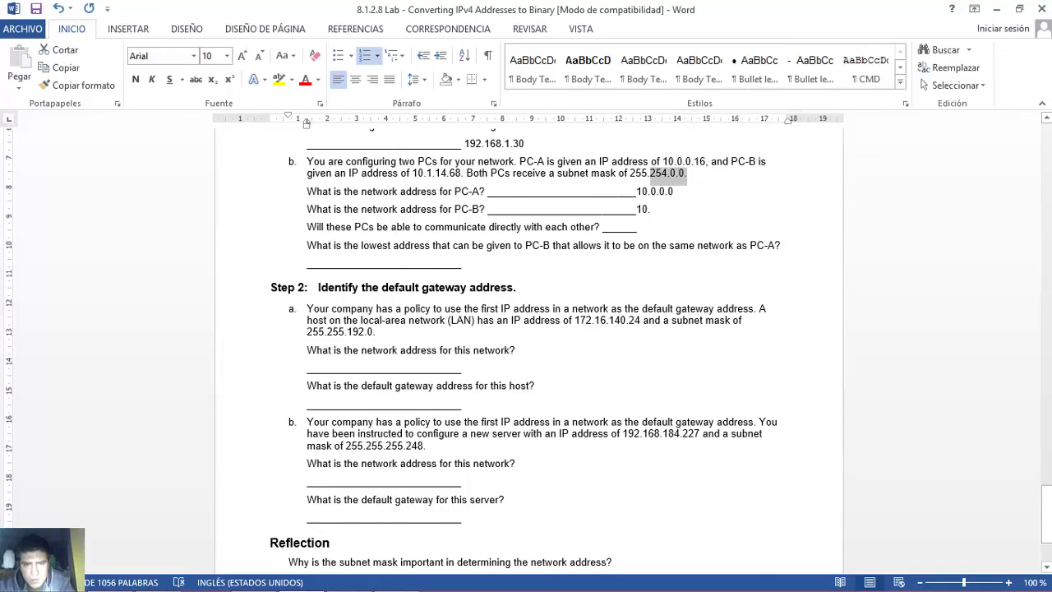
click(396, 578)
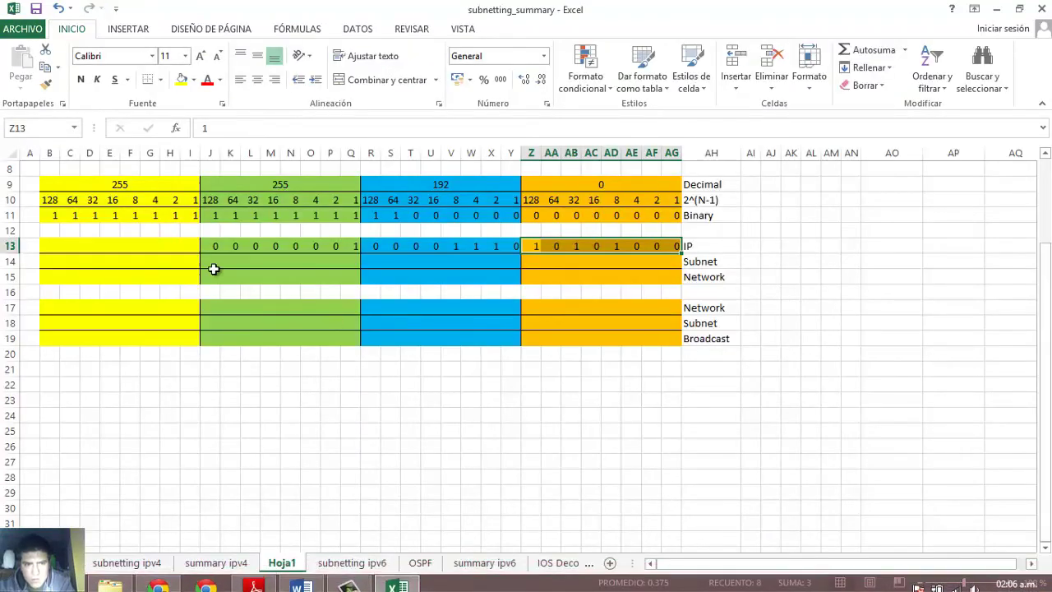
- Enter the Subnet row as 11111110 then zeros and compare it with the IP row
click(211, 261)
text(1	1	1	1	1	1	1	)
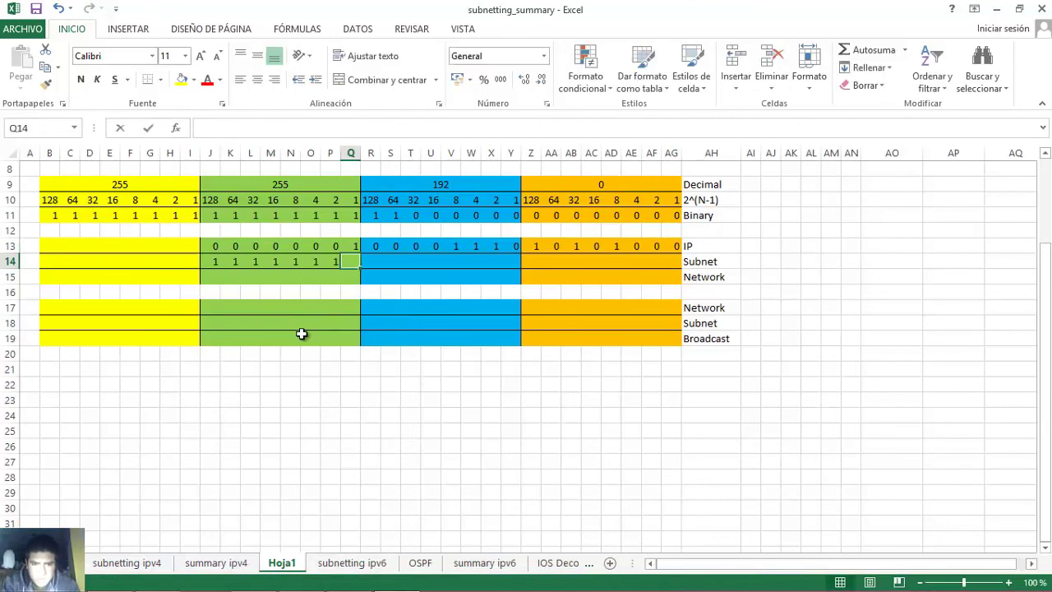
text(0)
key(Tab)
text(0)
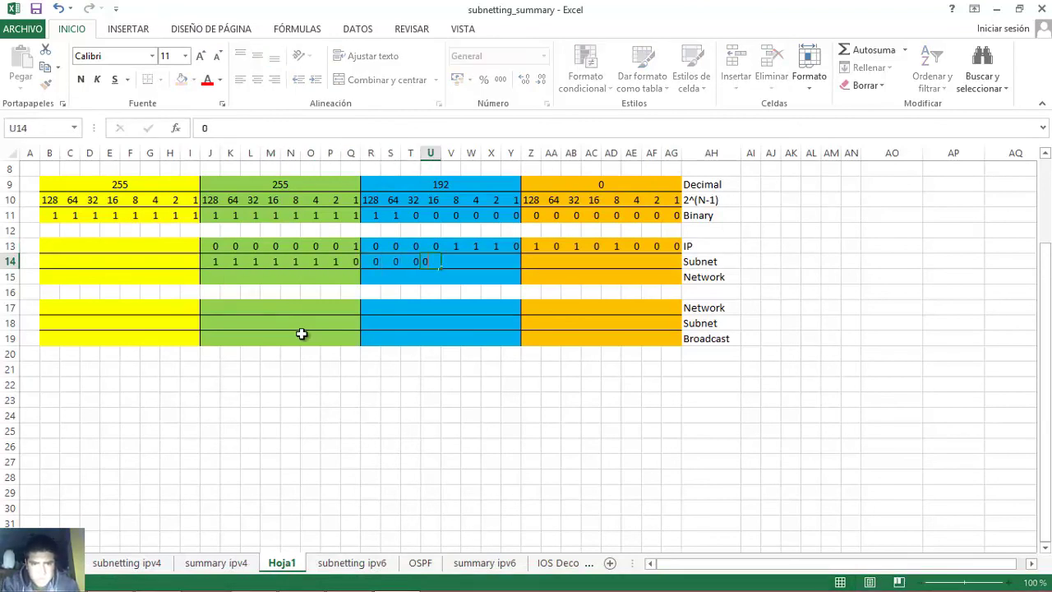
text(	0	0	0	0	0	0	0	0	0	0	0	0	0	0	0)
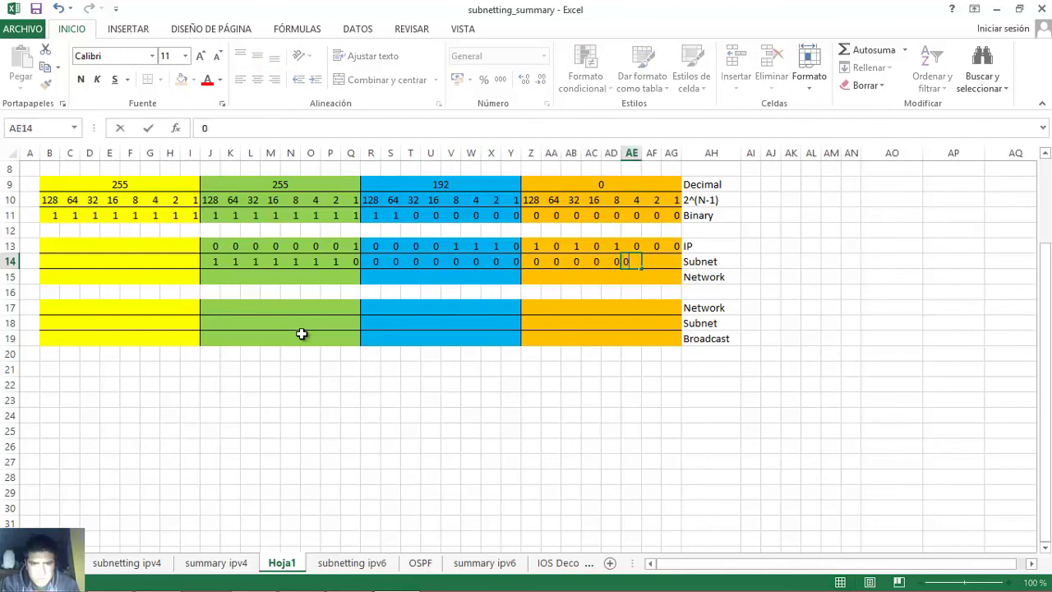
drag(211, 261, 675, 265)
drag(210, 243, 677, 265)
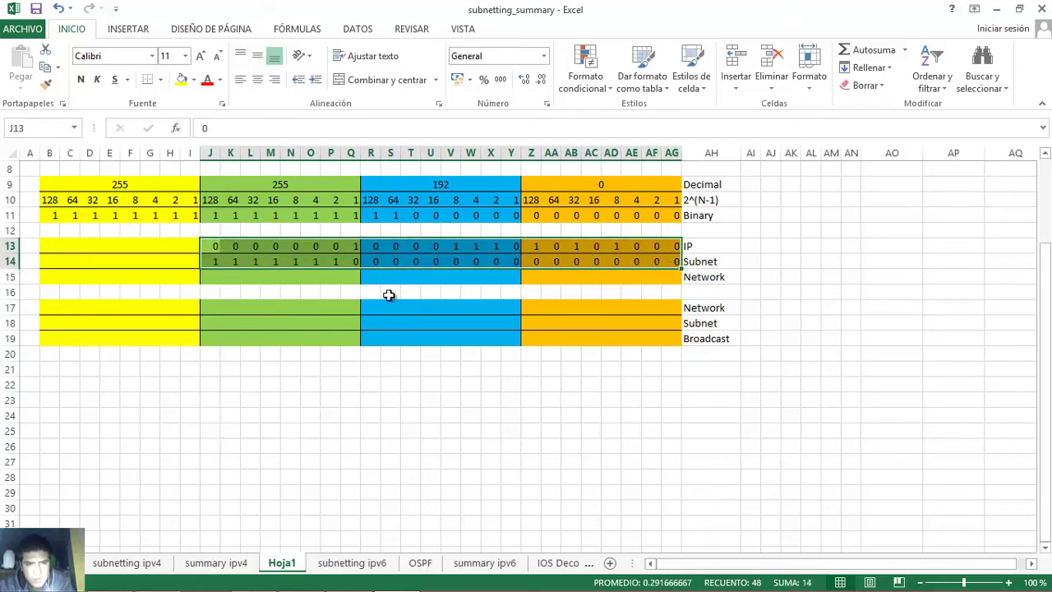
- Fill the Network row with 24 zeros and check it before returning to Word
click(216, 274)
text(0	0	0	0	0	0	0	0	0	0	0	0	0	0	0	0	0	0	0	0	0	0	0	0)
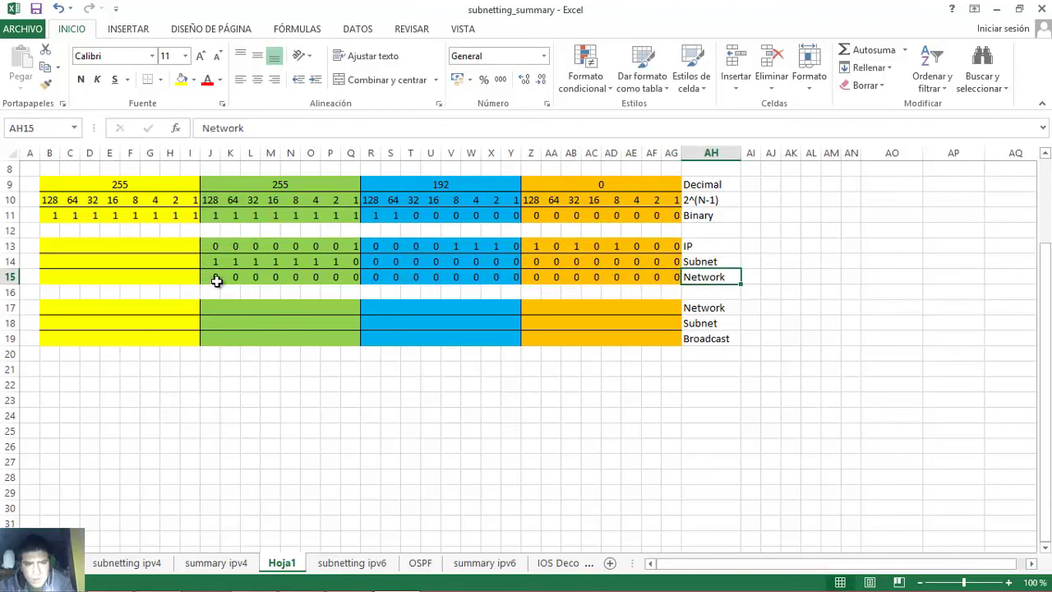
drag(218, 277, 662, 284)
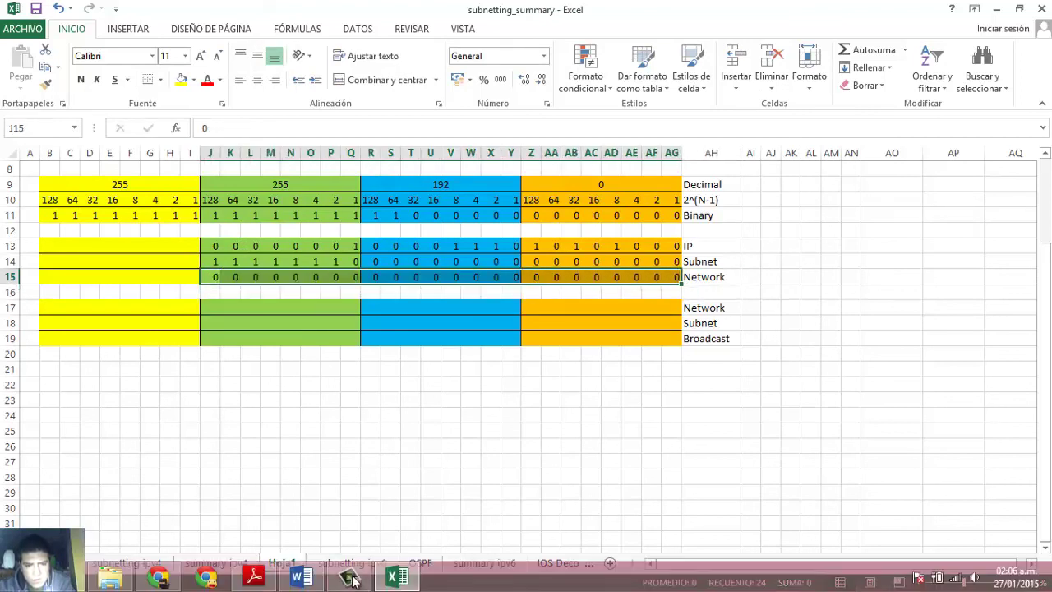
click(301, 578)
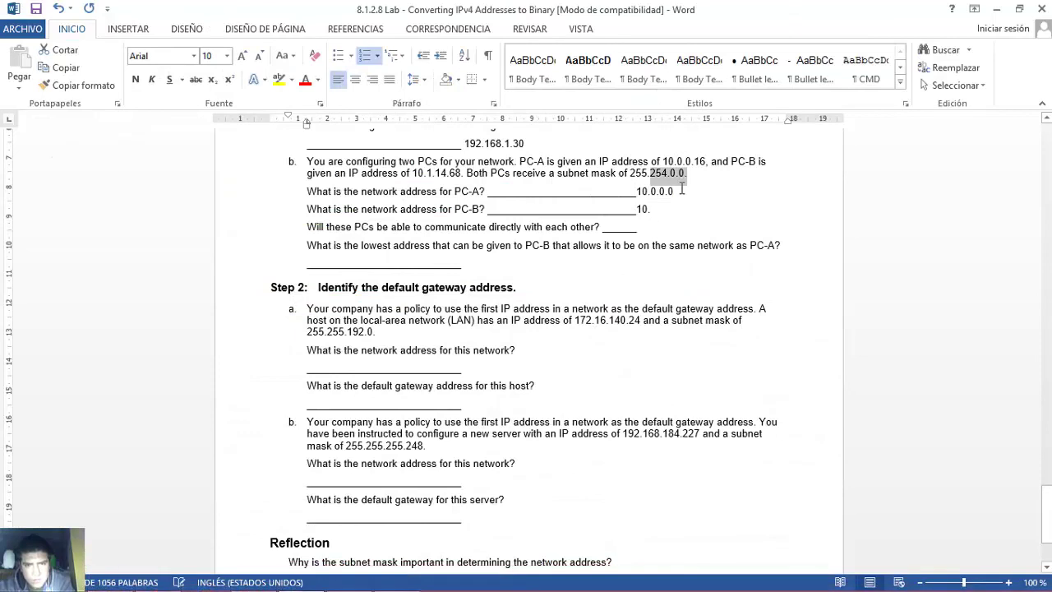
- Finish PC-B's network address as 10.0.0.0, then read the communication and lowest-address questions
click(655, 210)
text(0.0.0)
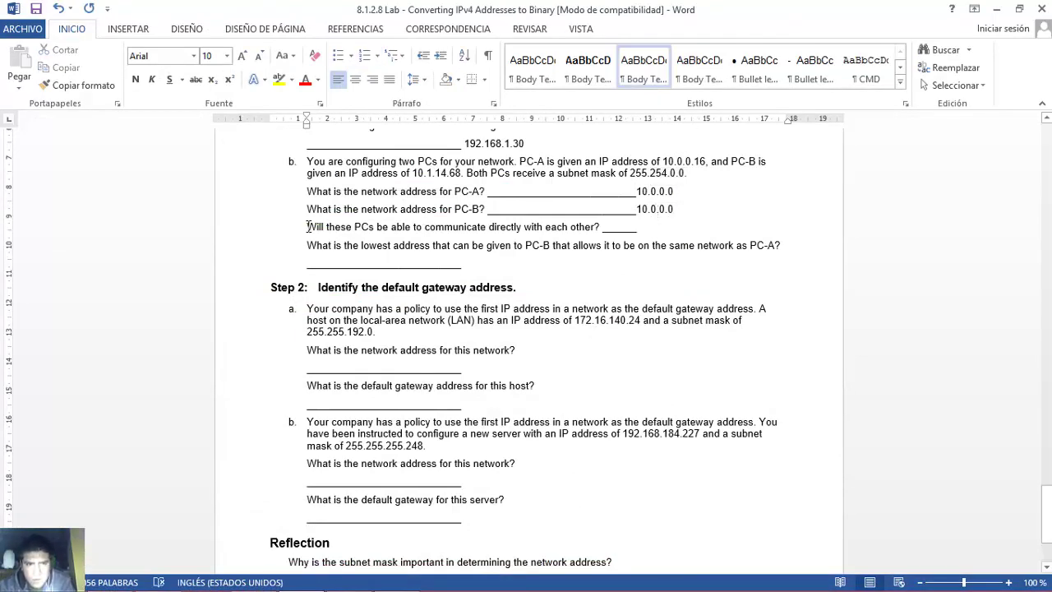
drag(308, 227, 594, 230)
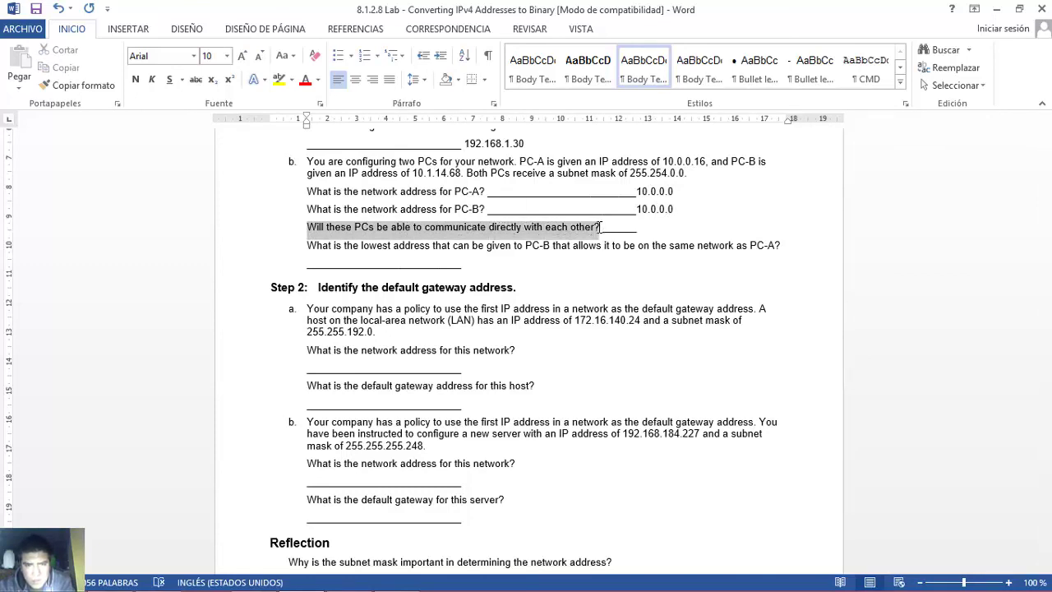
click(600, 229)
drag(600, 228, 637, 230)
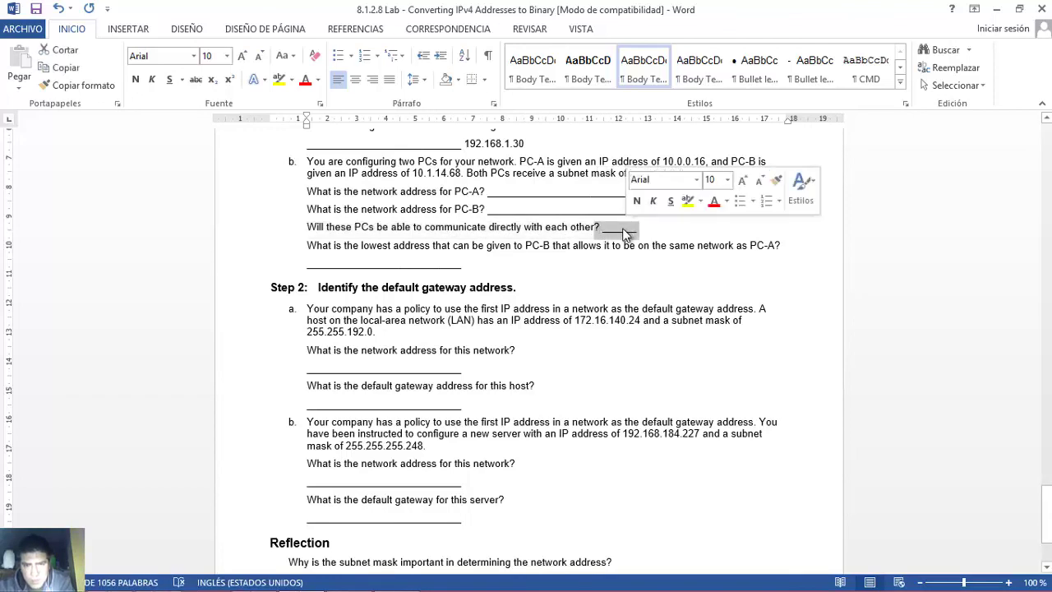
click(618, 235)
drag(310, 243, 784, 244)
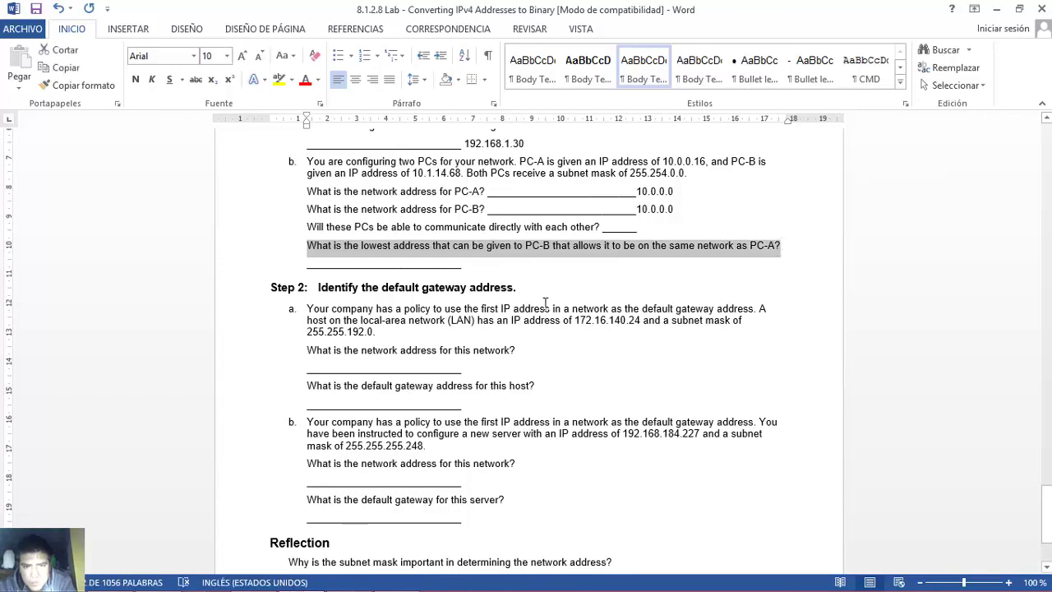
click(307, 248)
drag(310, 245, 790, 249)
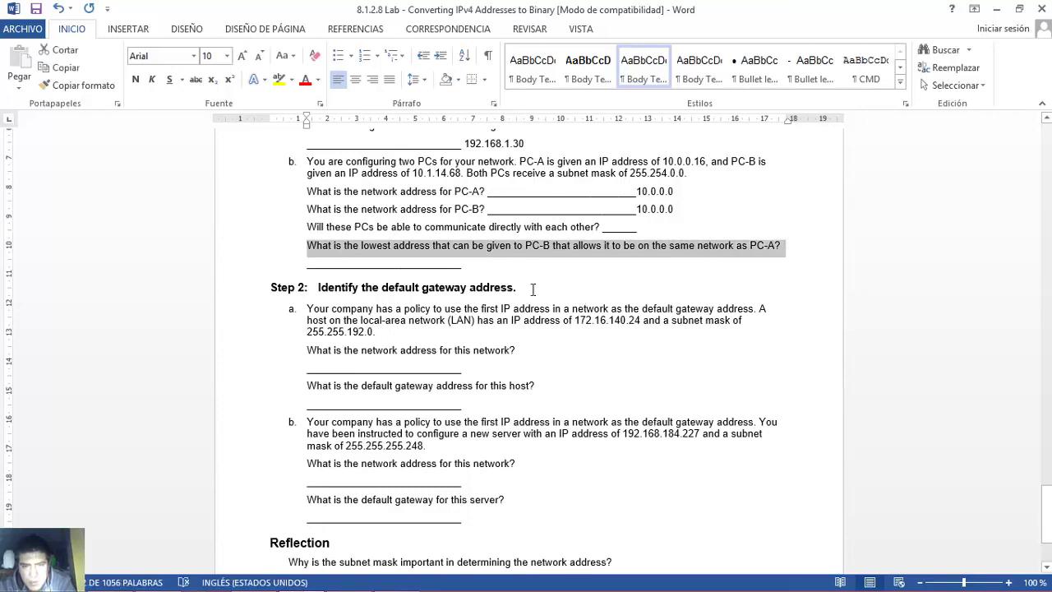
- Answer PC-B's lowest usable address as 10.0.0.1, checking it against PC-A's 10.0.0.0
click(474, 266)
text(10.0.0.1)
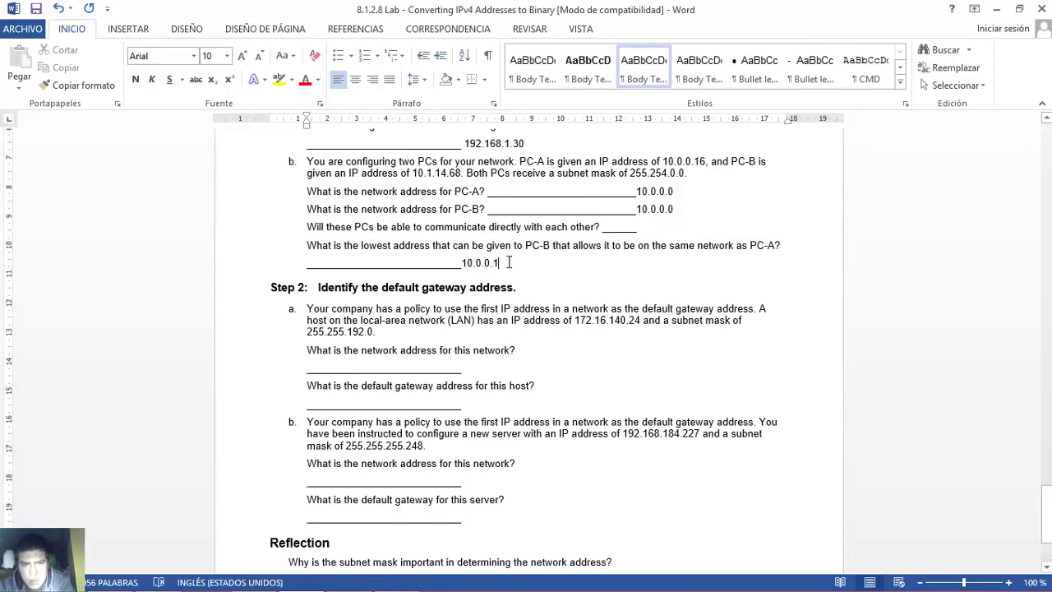
double_click(492, 263)
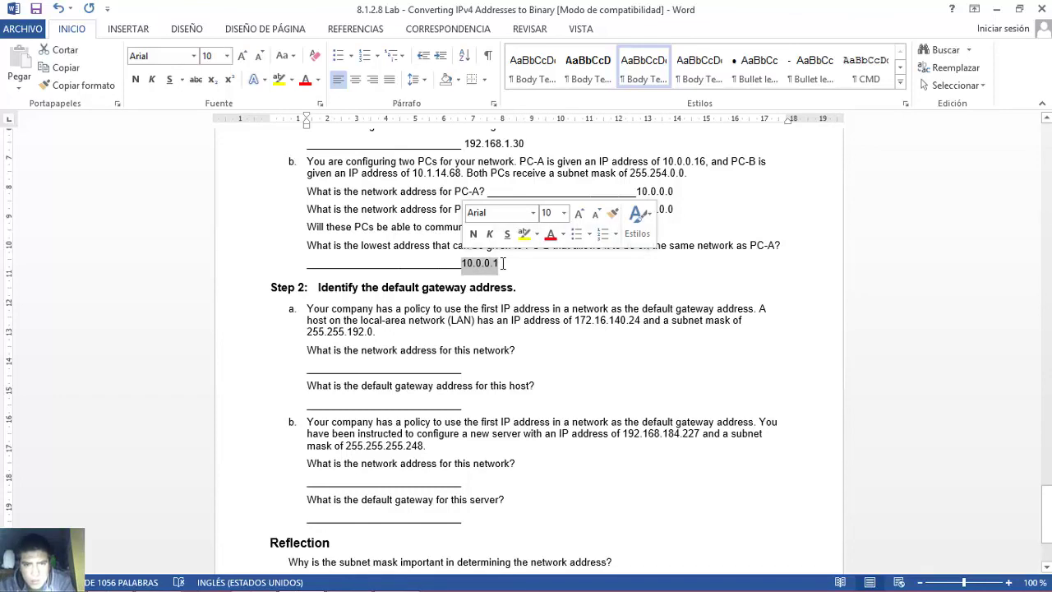
click(503, 263)
drag(637, 191, 668, 191)
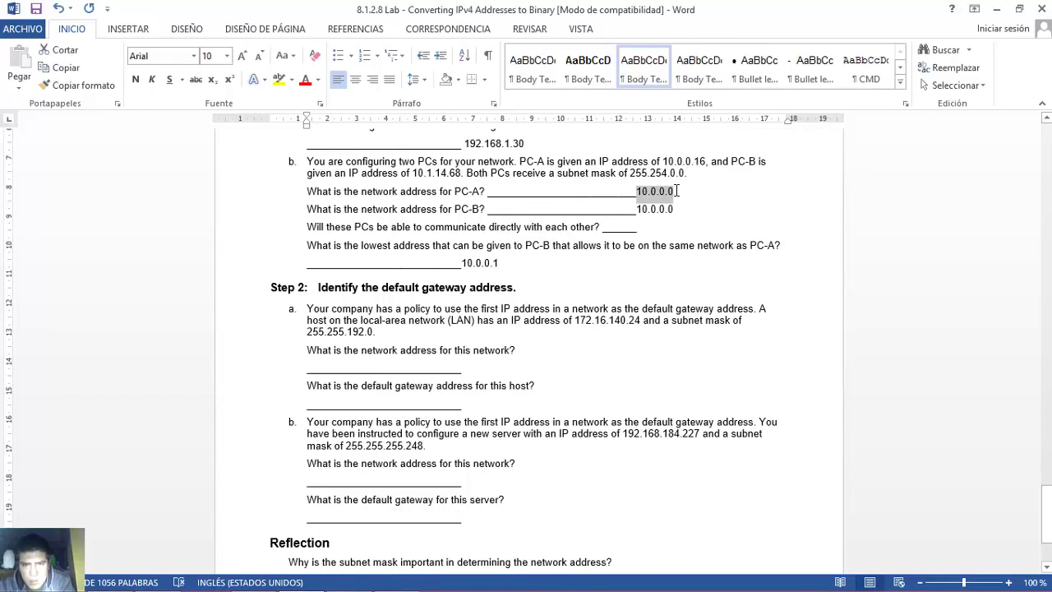
click(675, 190)
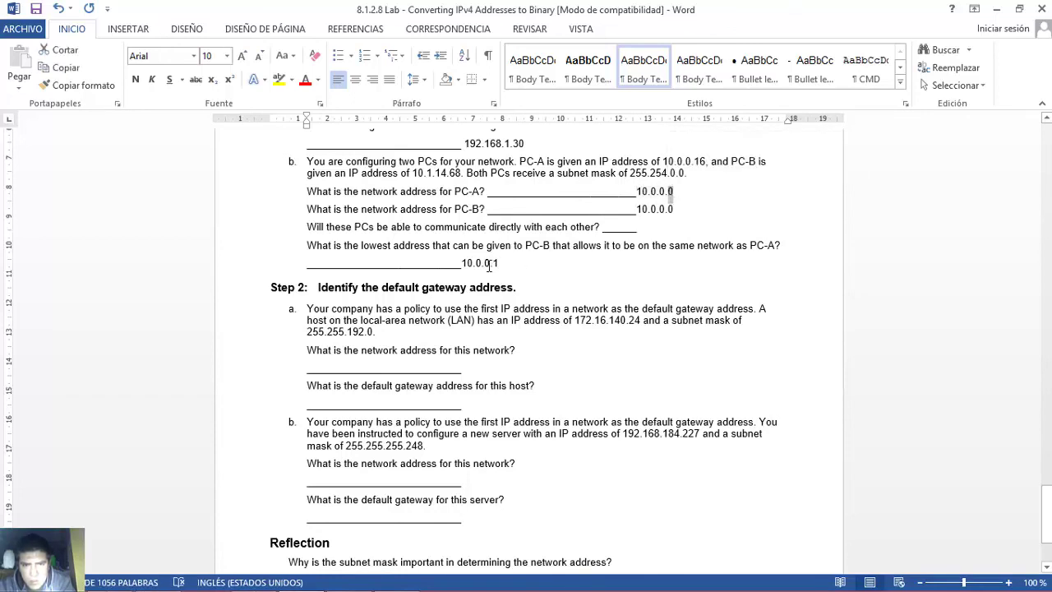
text(1)
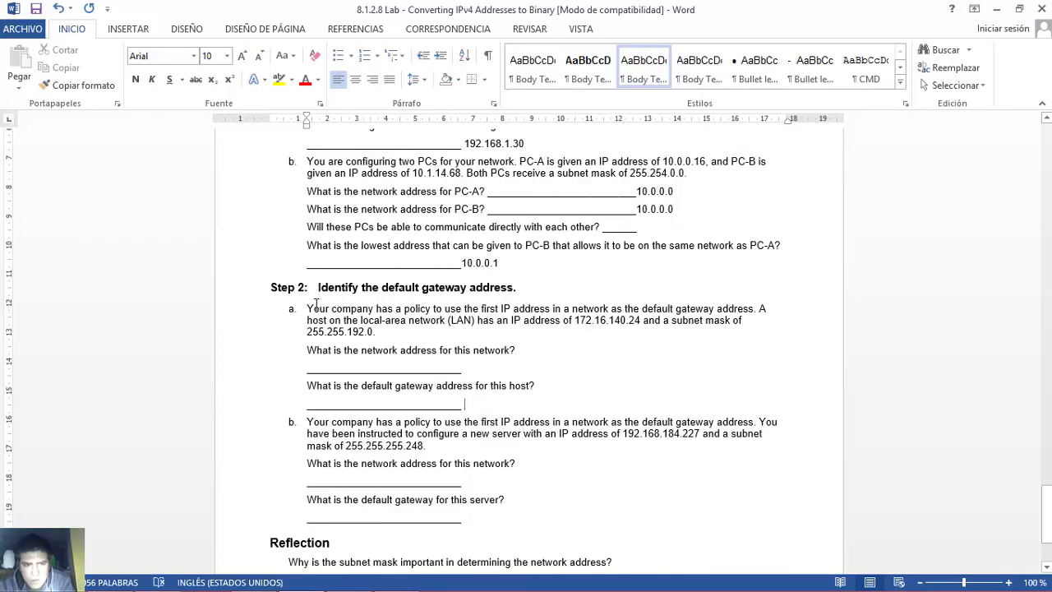
- Read item a's scenario, noting the 255.255 mask octets and the 172.16 host prefix
drag(309, 310, 502, 335)
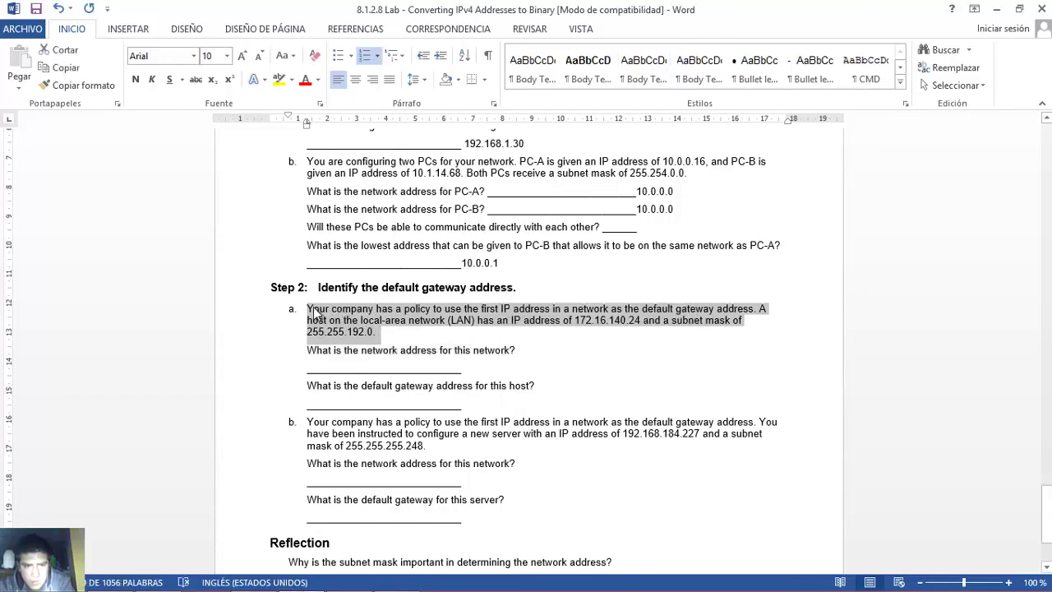
drag(308, 345, 527, 348)
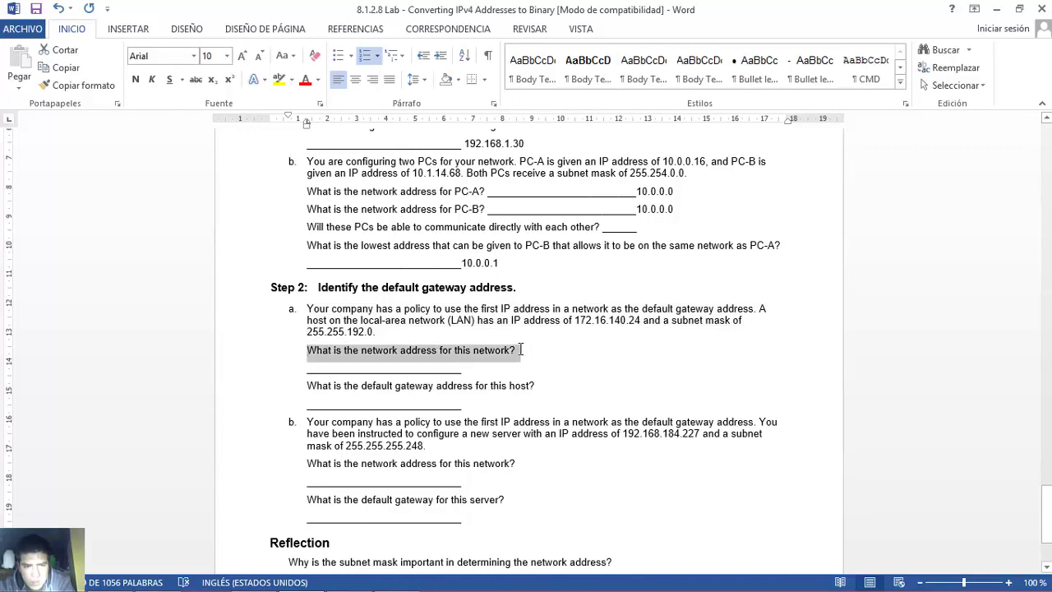
drag(307, 308, 483, 342)
drag(373, 334, 533, 346)
click(529, 350)
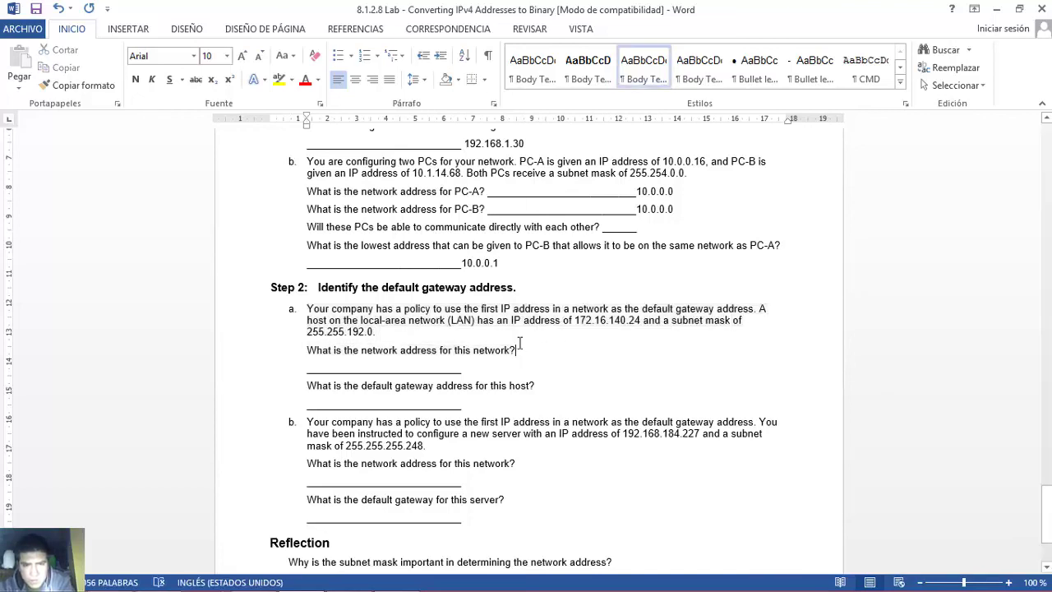
drag(307, 332, 344, 334)
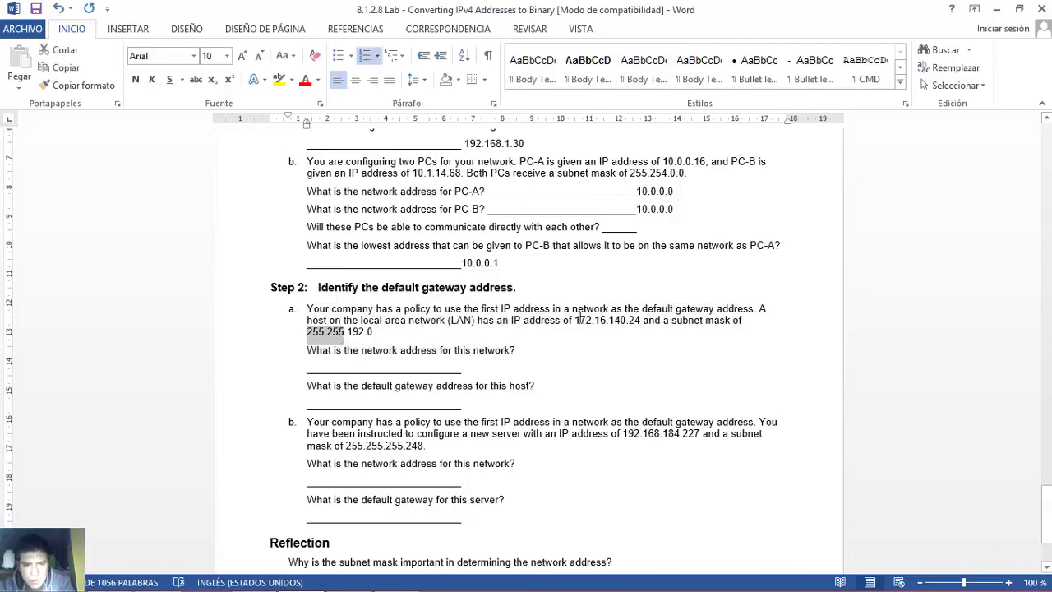
drag(575, 319, 607, 320)
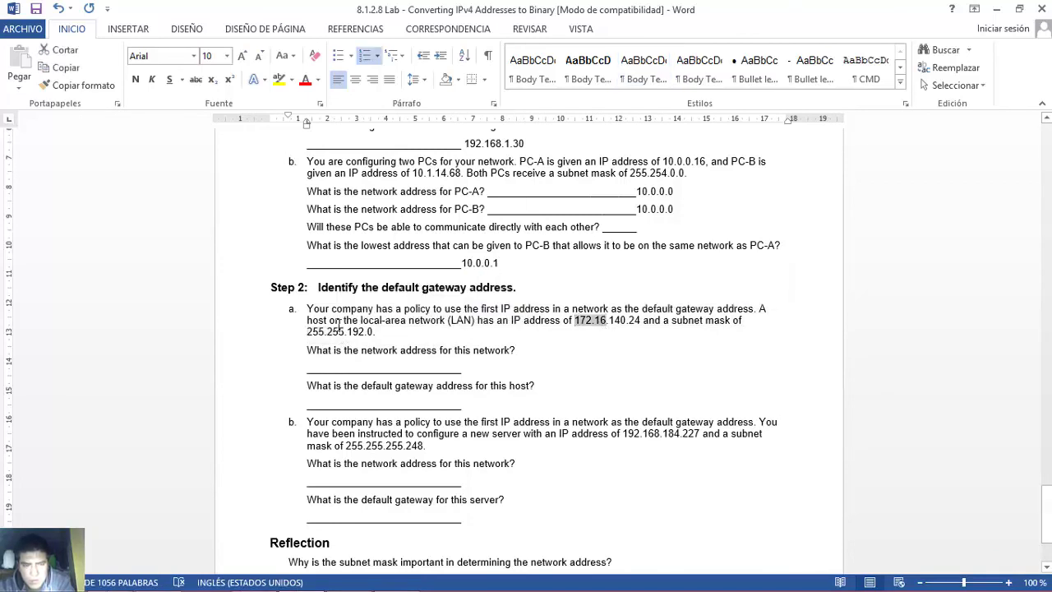
drag(308, 332, 341, 329)
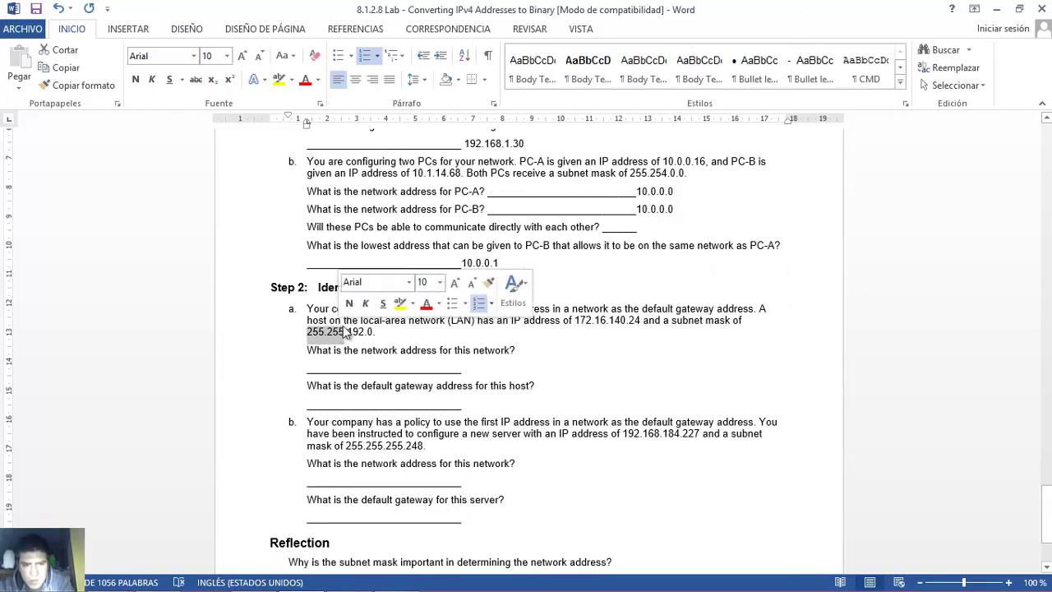
drag(574, 319, 611, 320)
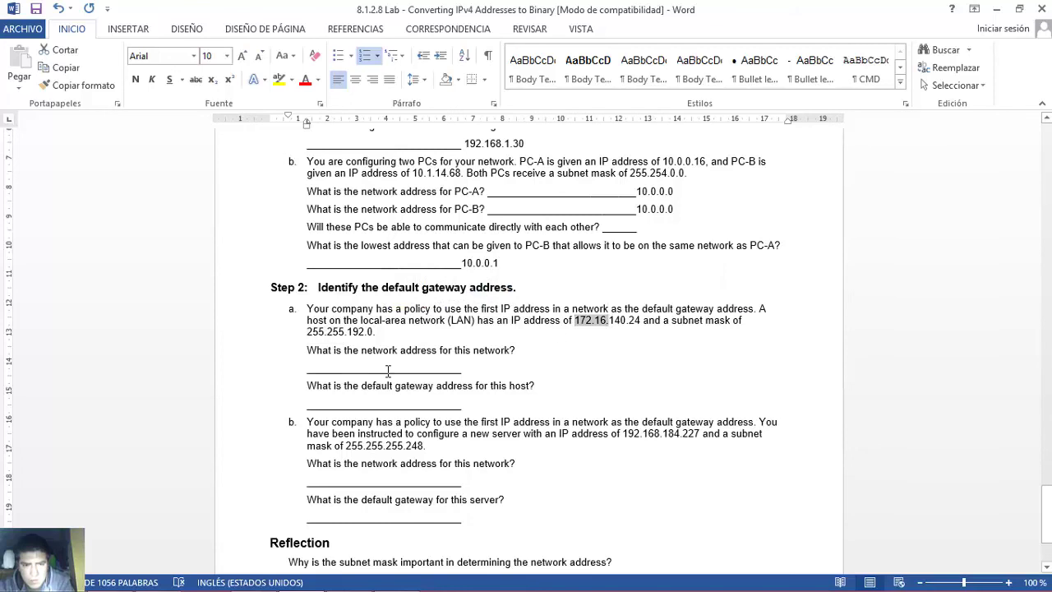
- Start the Step 2a network answer with 172.16., then select Excel's IP, Subnet and Network rows
click(492, 367)
text(172.16.)
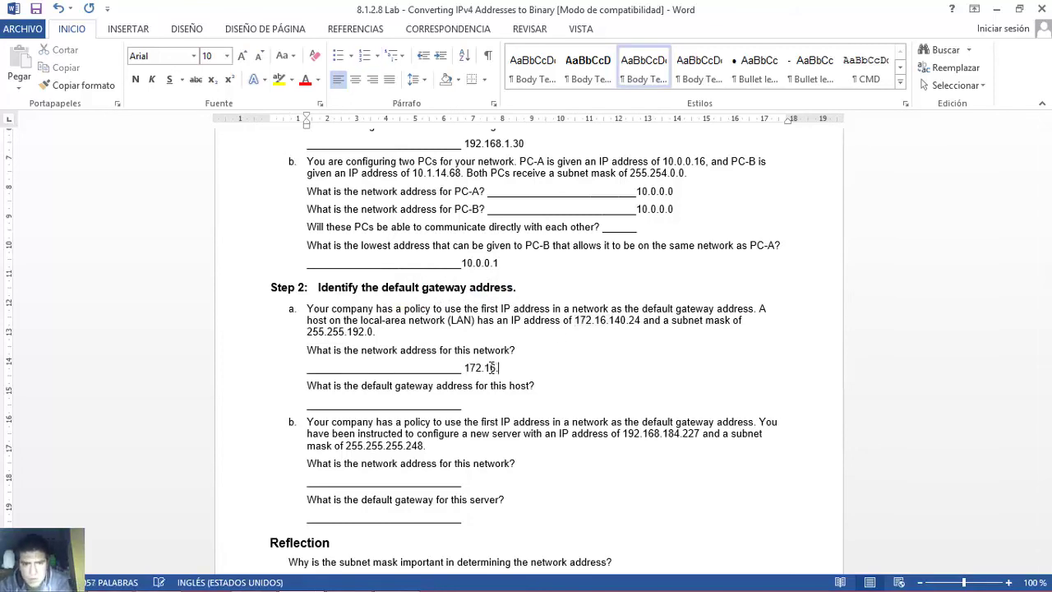
double_click(617, 319)
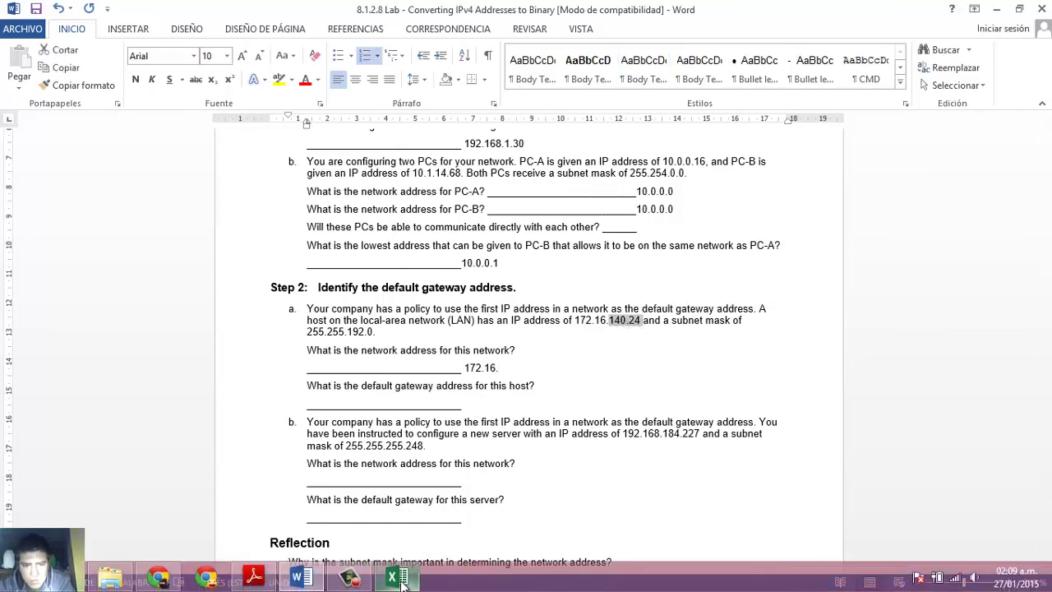
click(401, 571)
drag(221, 246, 673, 280)
- Clear the grid's old bits and pick out 140, the IP's third octet, in Word
key(Delete)
click(370, 245)
key(shift+Right)
key(shift+Right)
key(shift+Right)
key(shift+Right)
key(shift+Right)
key(shift+Right)
click(370, 245)
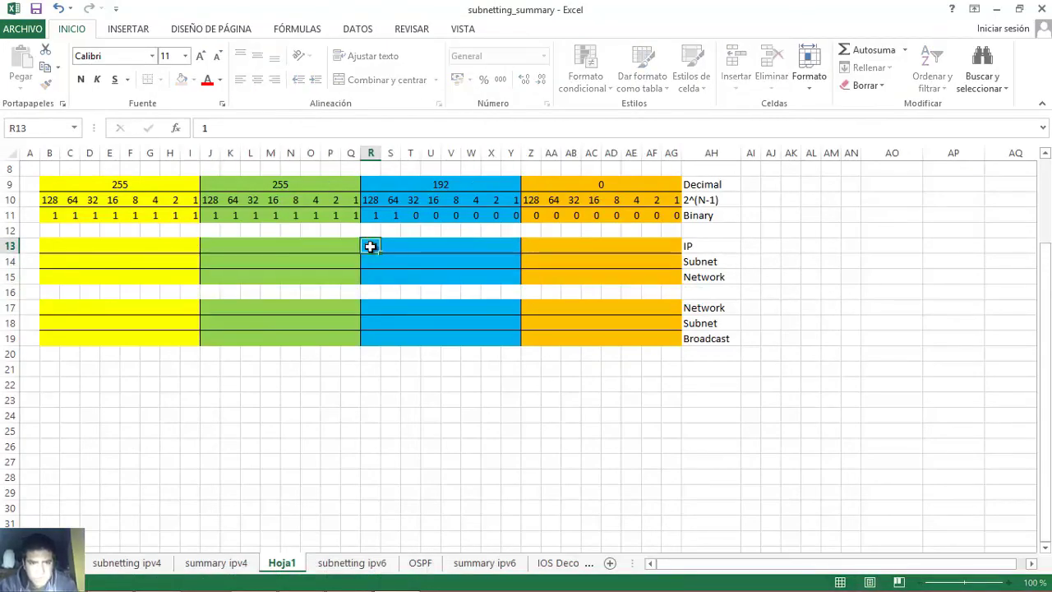
key(Right)
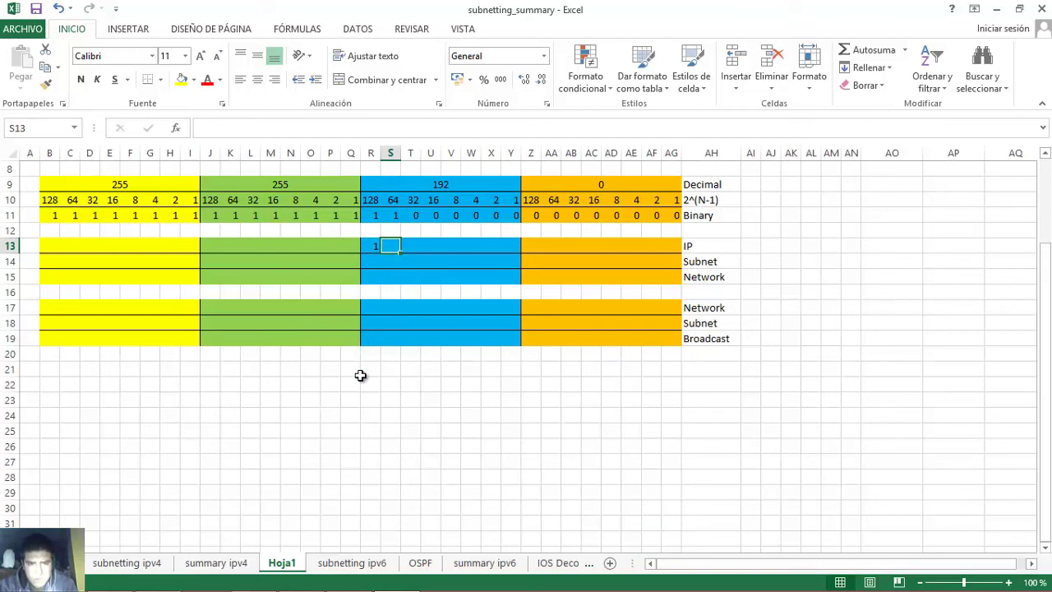
key(F2)
click(370, 247)
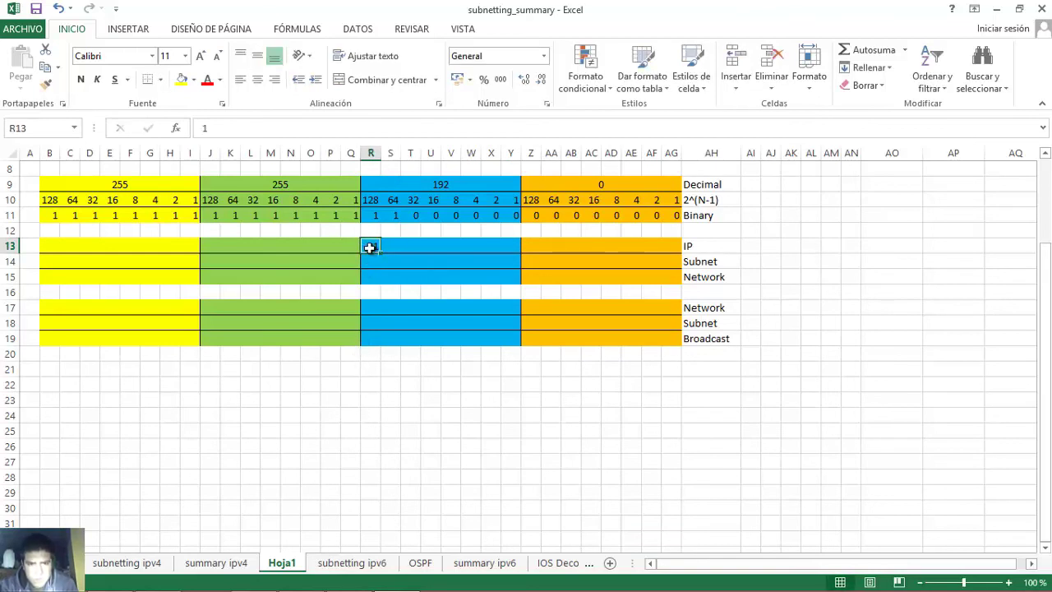
click(301, 583)
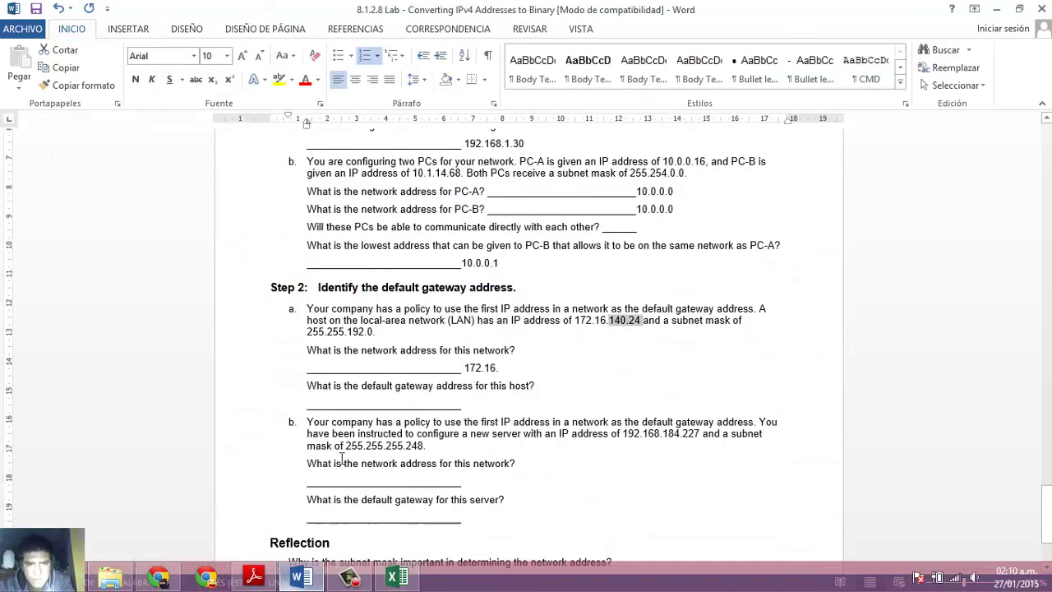
click(610, 321)
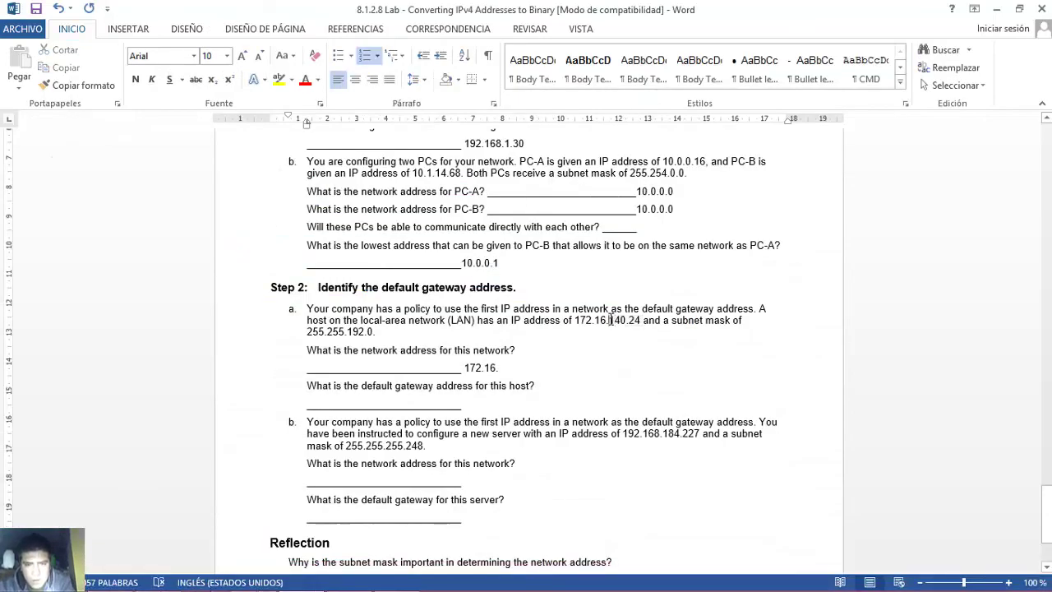
drag(609, 320, 626, 320)
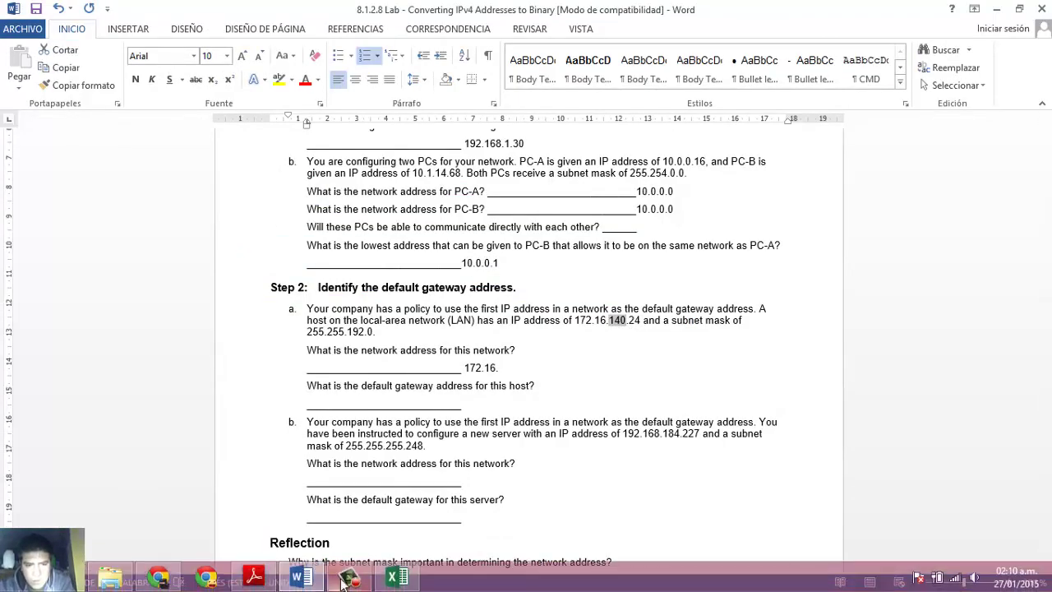
- Enter 140 as 10001100 across R13:Y13 of the IP row
click(397, 581)
text(1)
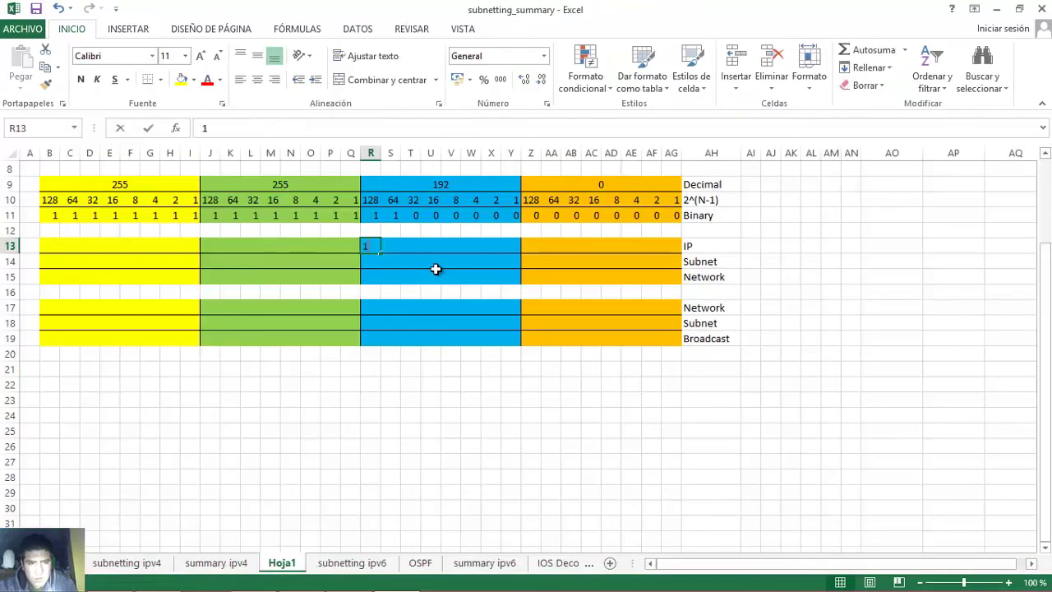
key(Tab)
text(0)
key(Tab)
text(0)
key(Tab)
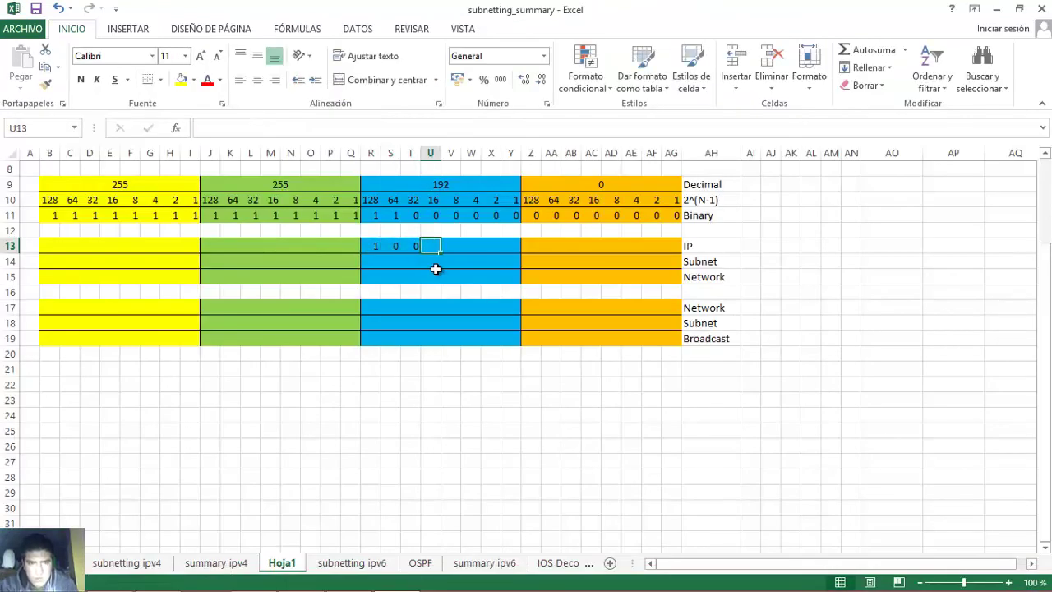
text(0)
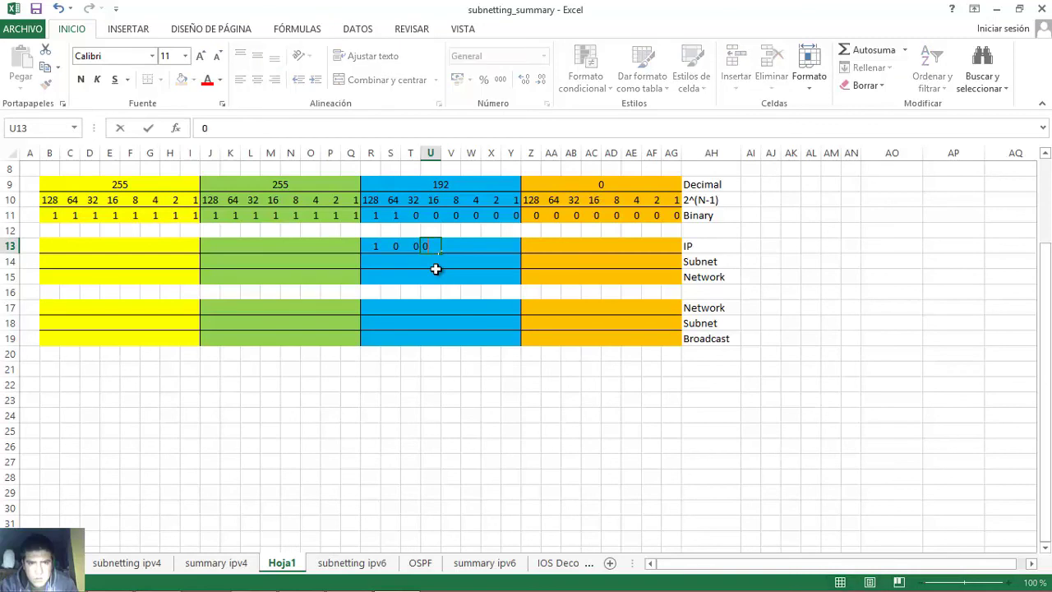
key(Tab)
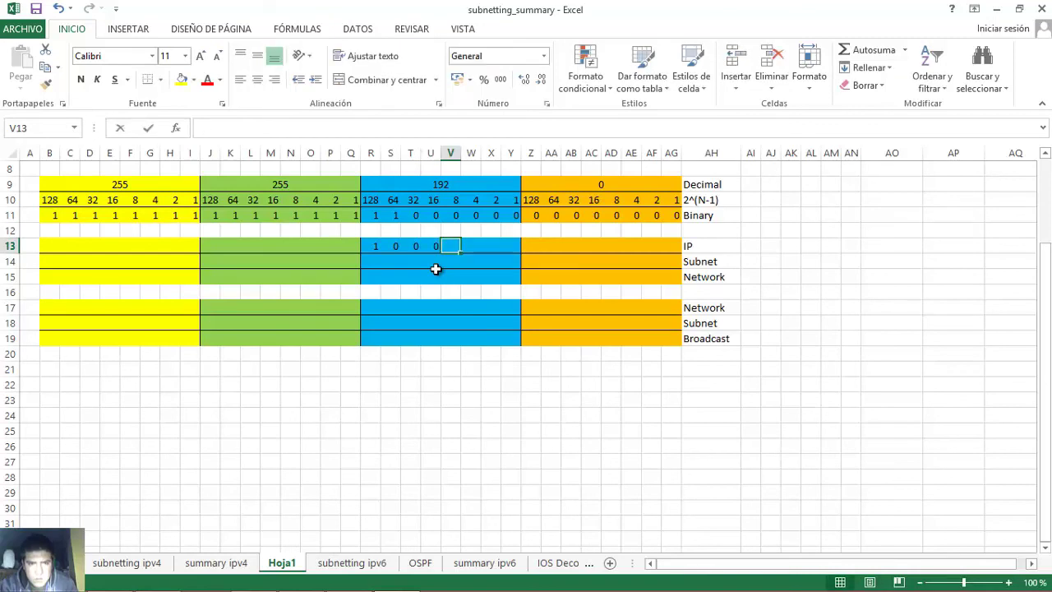
text(1)
key(Tab)
text(1)
key(Tab)
text(0)
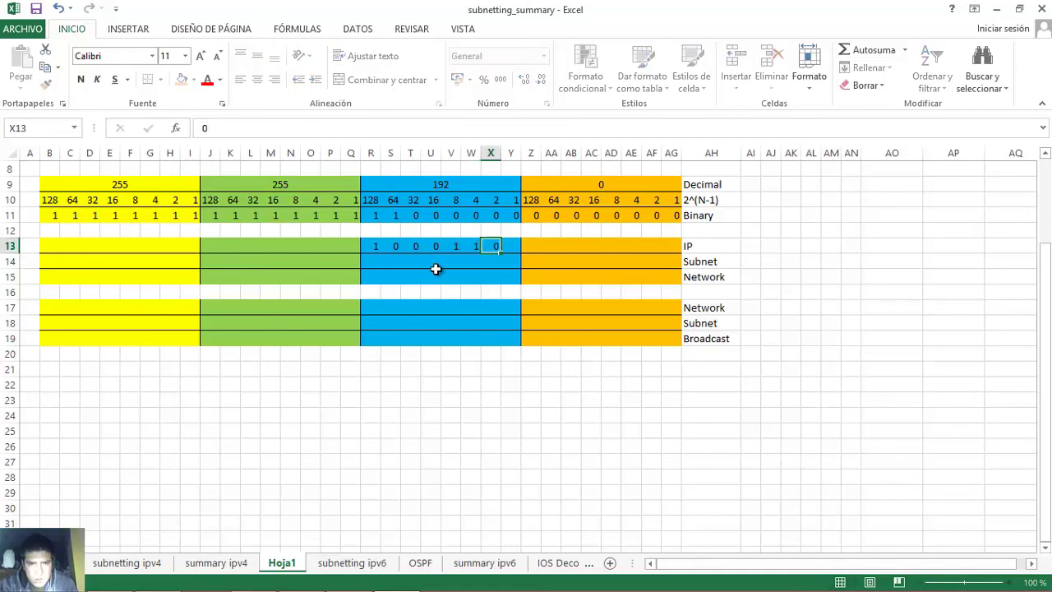
key(Tab)
text(0)
key(Tab)
- Check the third-octet bits, confirming the 128, 8 and 4 positions are set
click(368, 246)
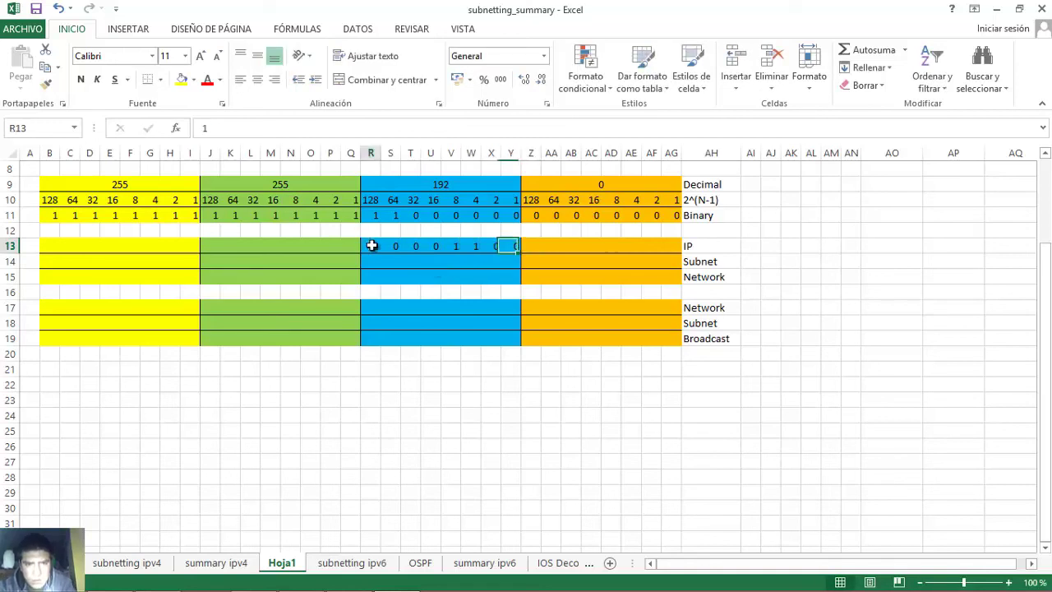
click(453, 246)
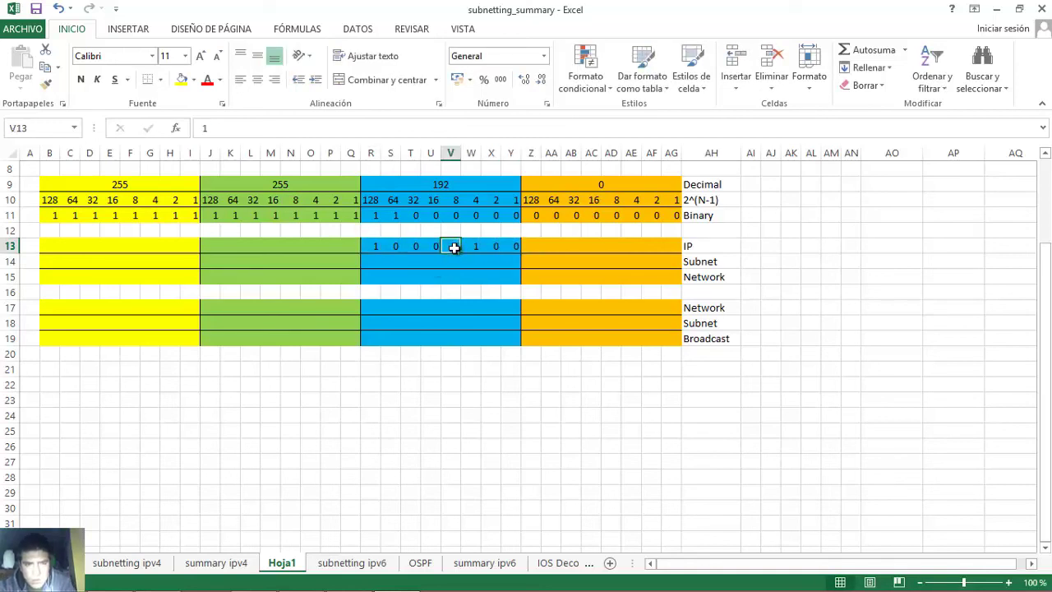
click(475, 245)
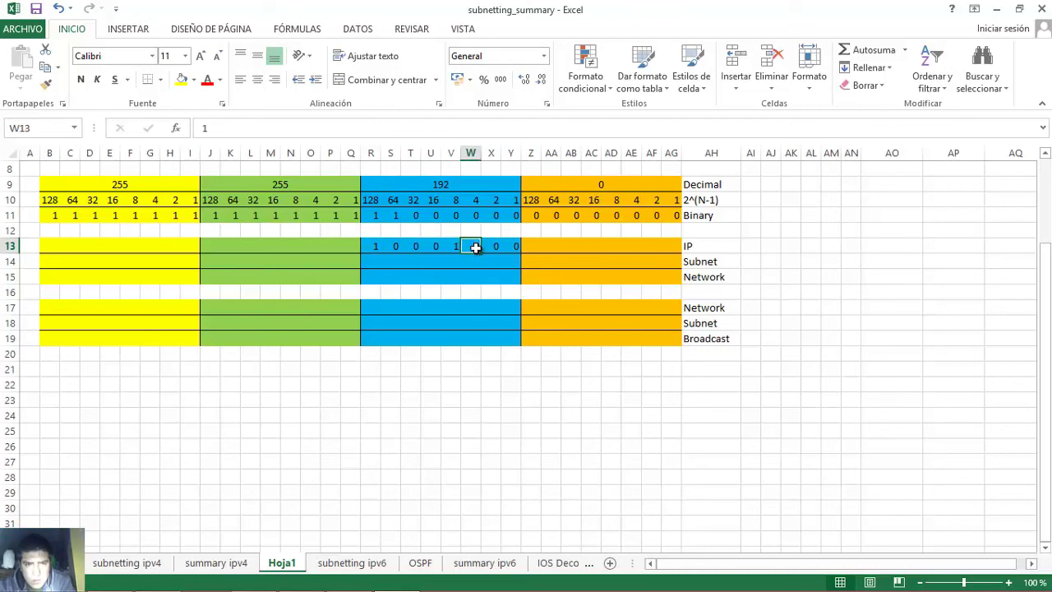
click(375, 246)
click(456, 248)
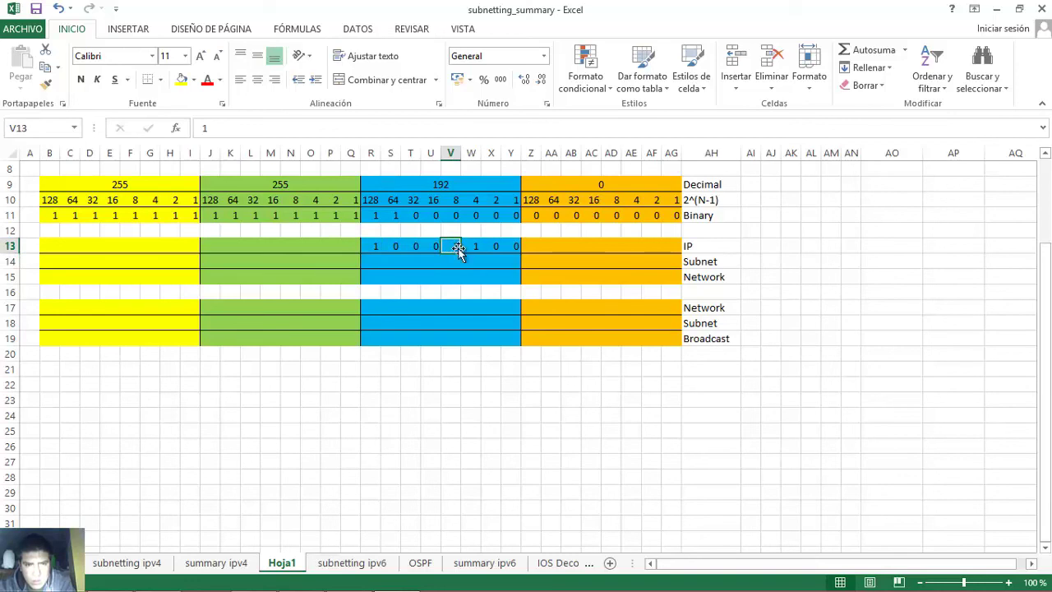
click(472, 246)
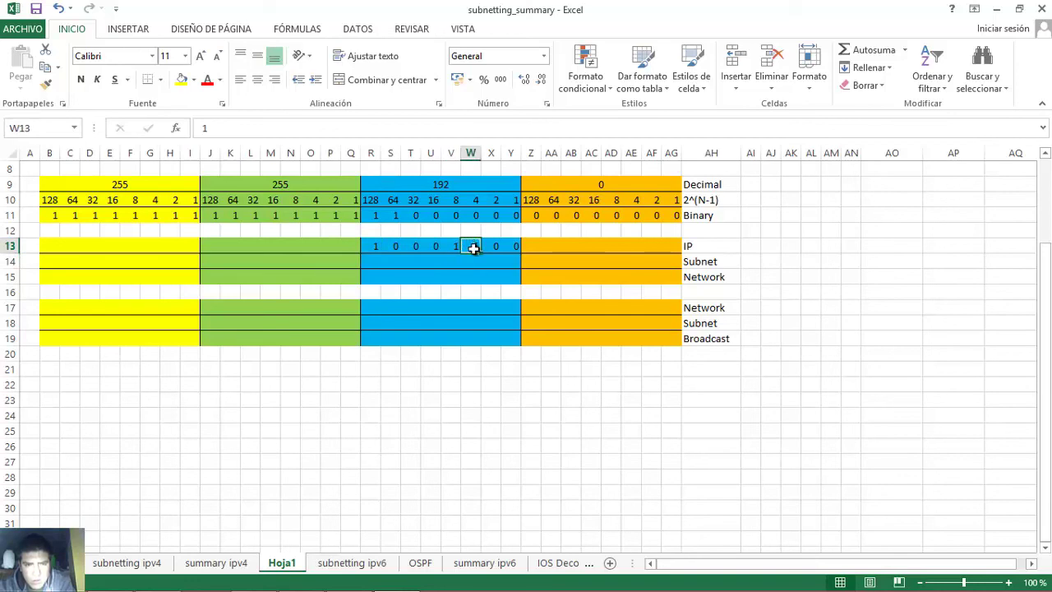
drag(376, 247, 504, 254)
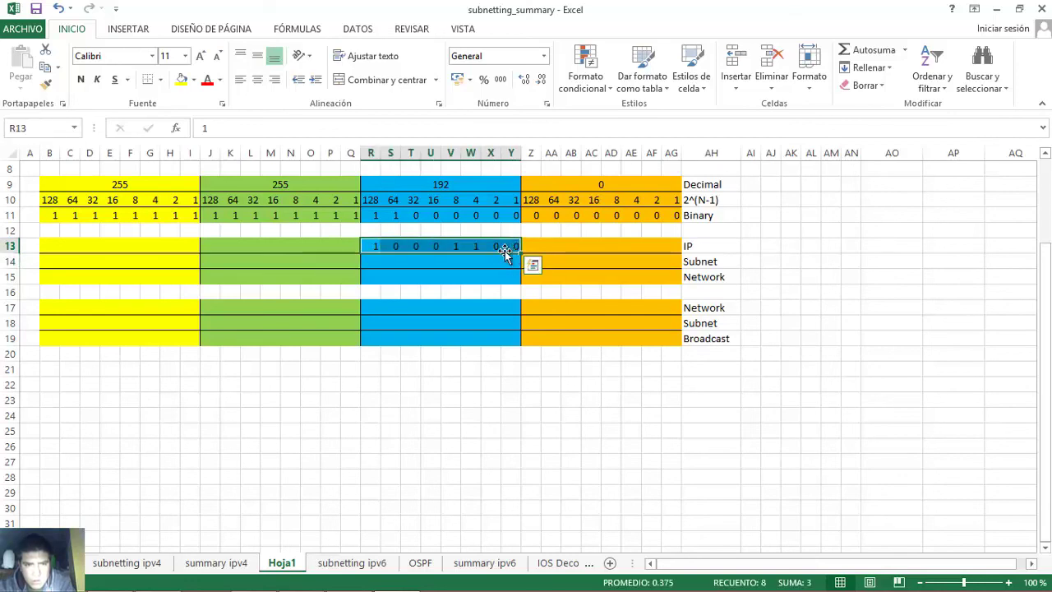
- Enter the last octet 24 as 00011000 in the IP row's fourth-octet cells
click(310, 579)
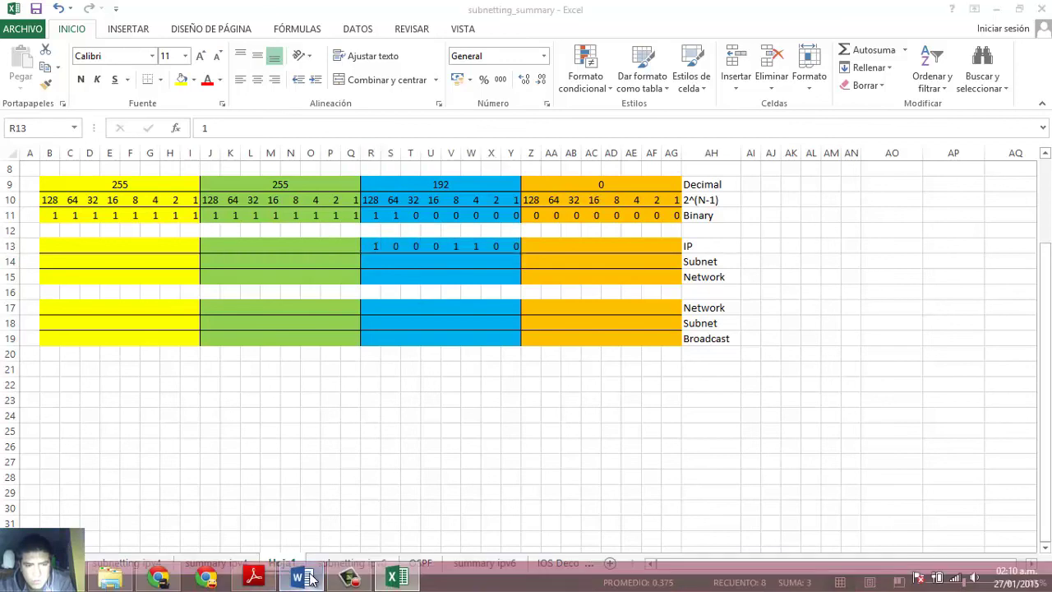
double_click(638, 321)
click(396, 580)
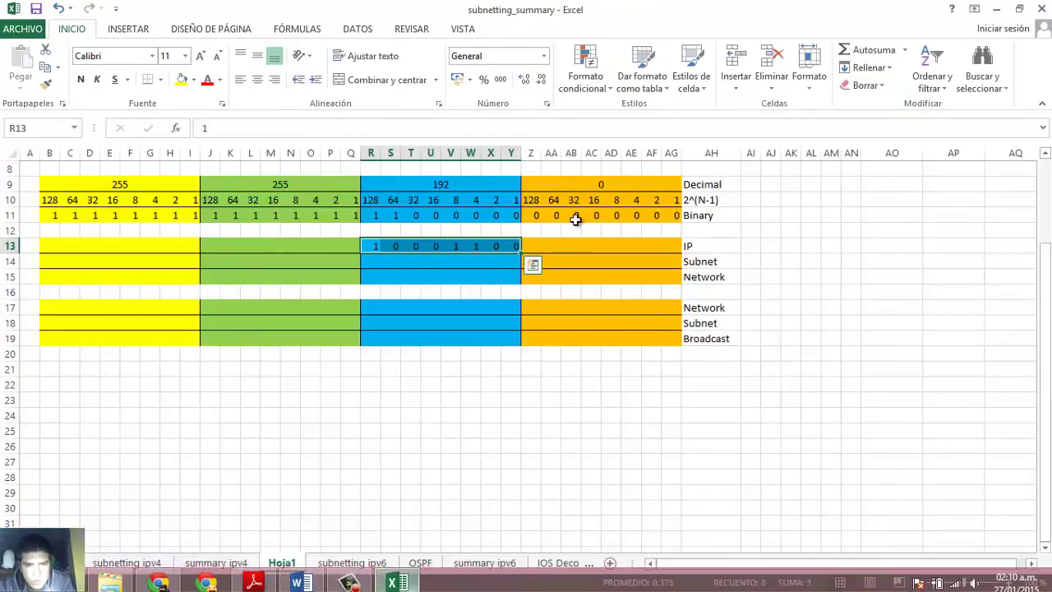
click(547, 247)
text(0)
key(Tab)
text(0)
key(Tab)
text(1)
key(Tab)
text(1)
key(Tab)
text(0)
key(Tab)
text(0)
key(Tab)
text(0)
key(Tab)
drag(597, 246, 615, 245)
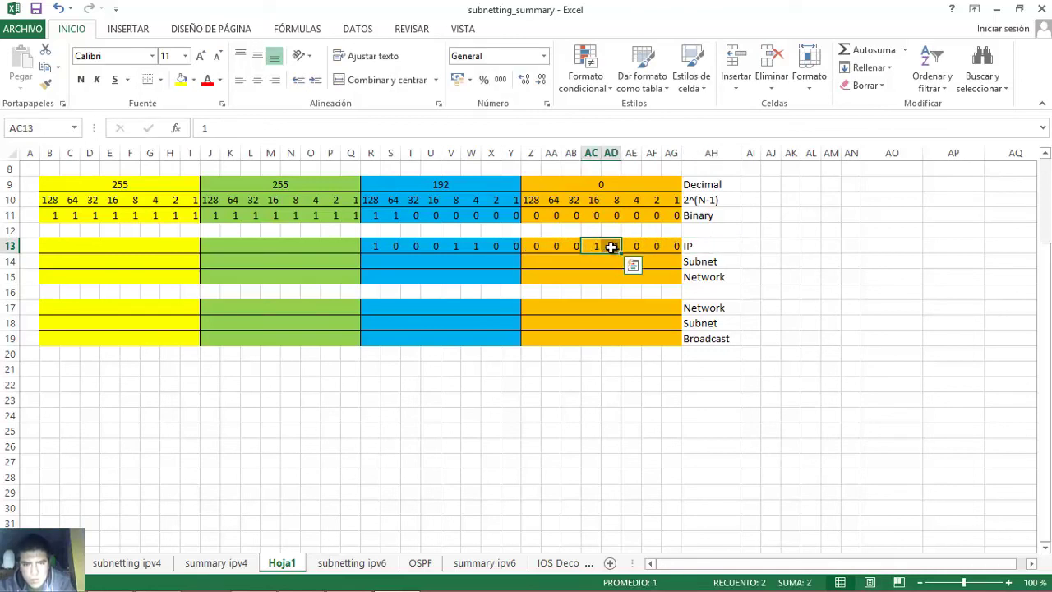
click(301, 577)
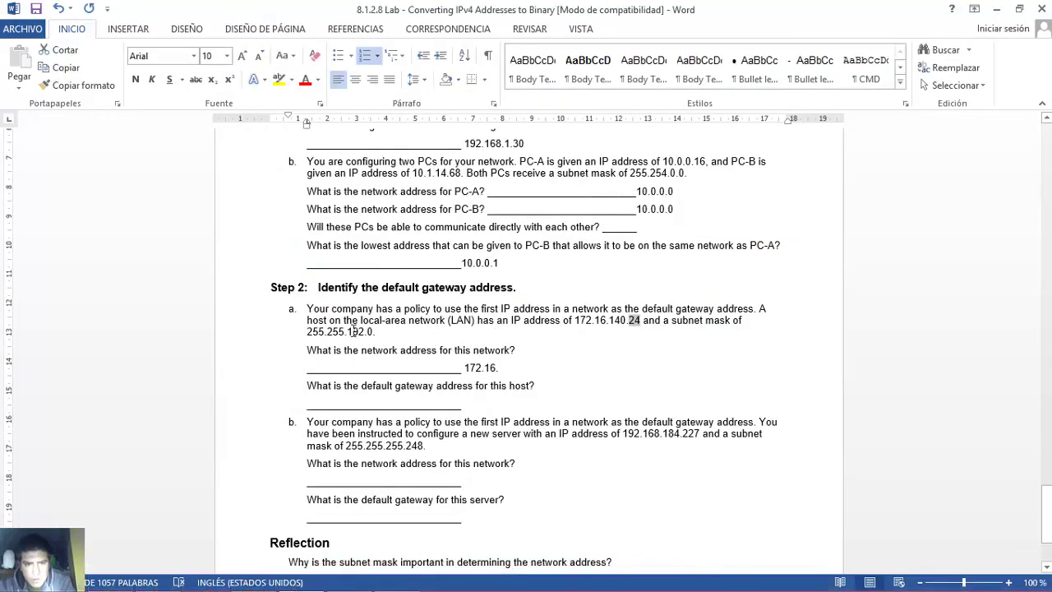
drag(349, 332, 369, 331)
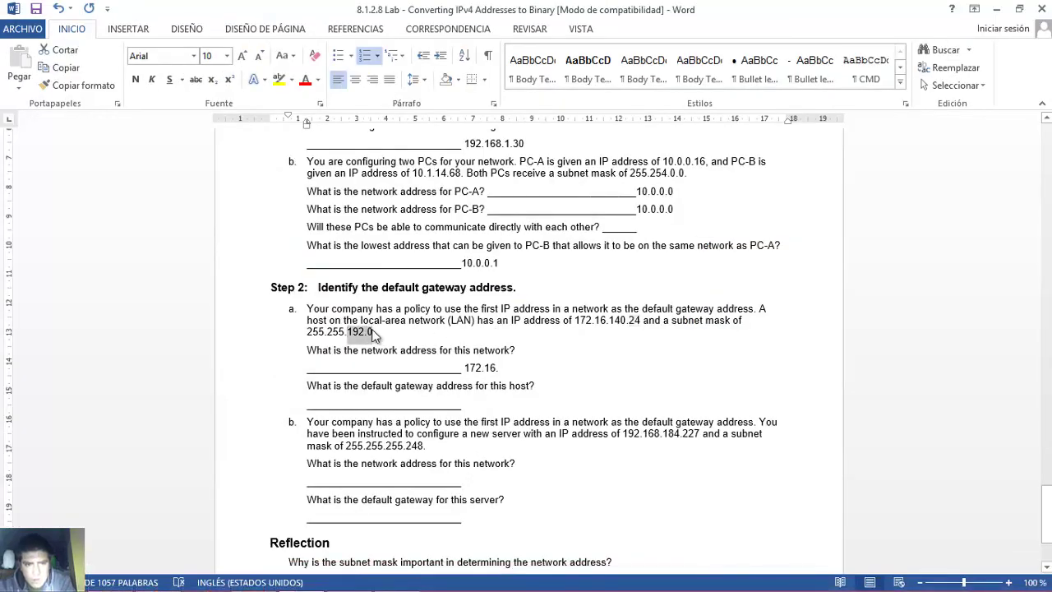
click(372, 331)
double_click(369, 332)
mouse_move(397, 579)
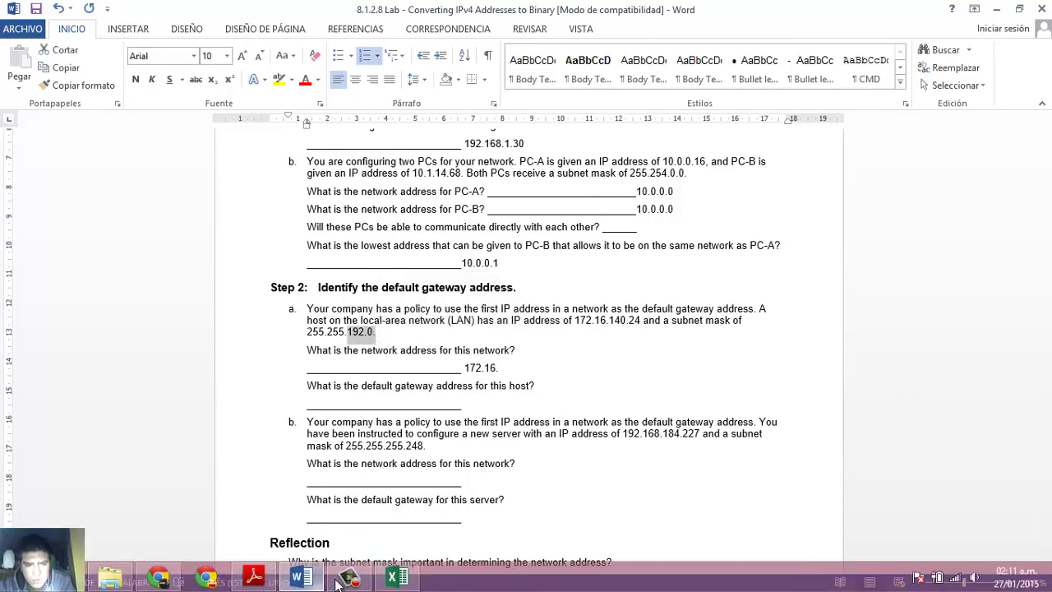
click(397, 579)
click(371, 263)
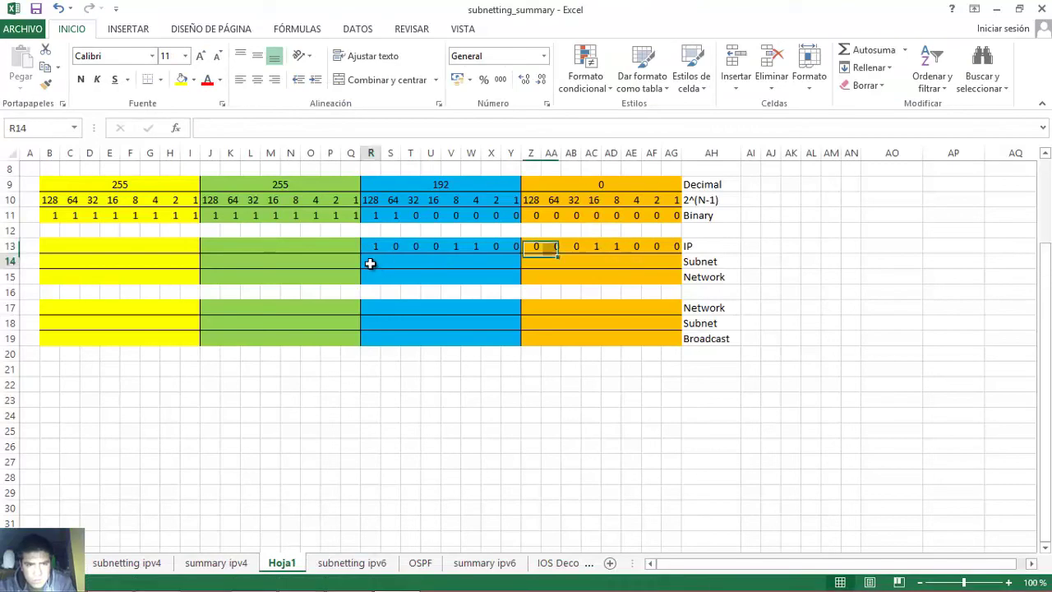
key(Tab)
text(1)
key(Tab)
text(0	0	0	0	0	0	0	0	0	0	0	0	0	0)
click(367, 261)
drag(366, 261, 670, 265)
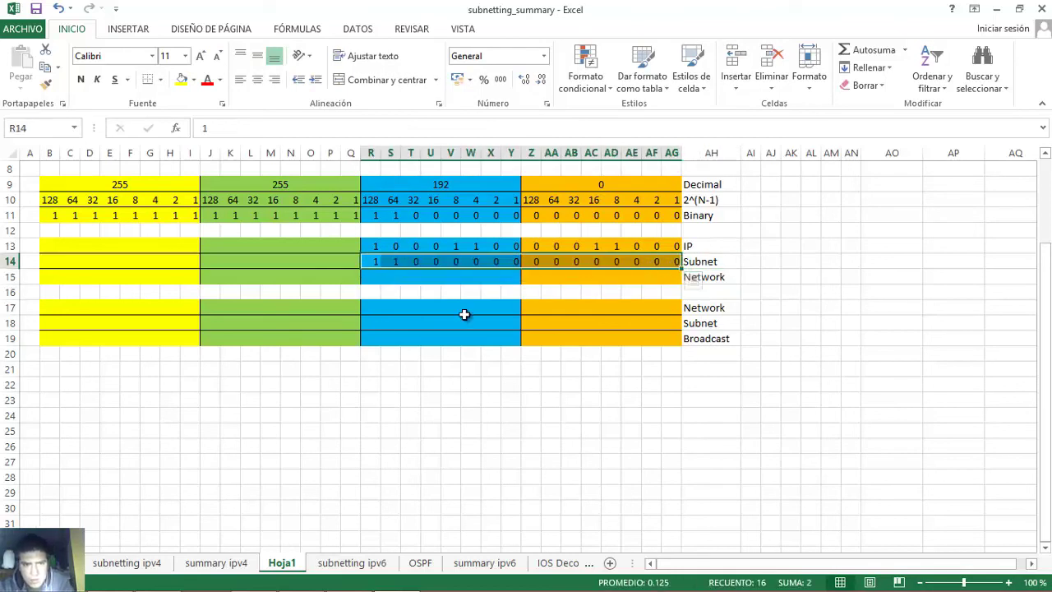
click(366, 245)
drag(365, 245, 669, 258)
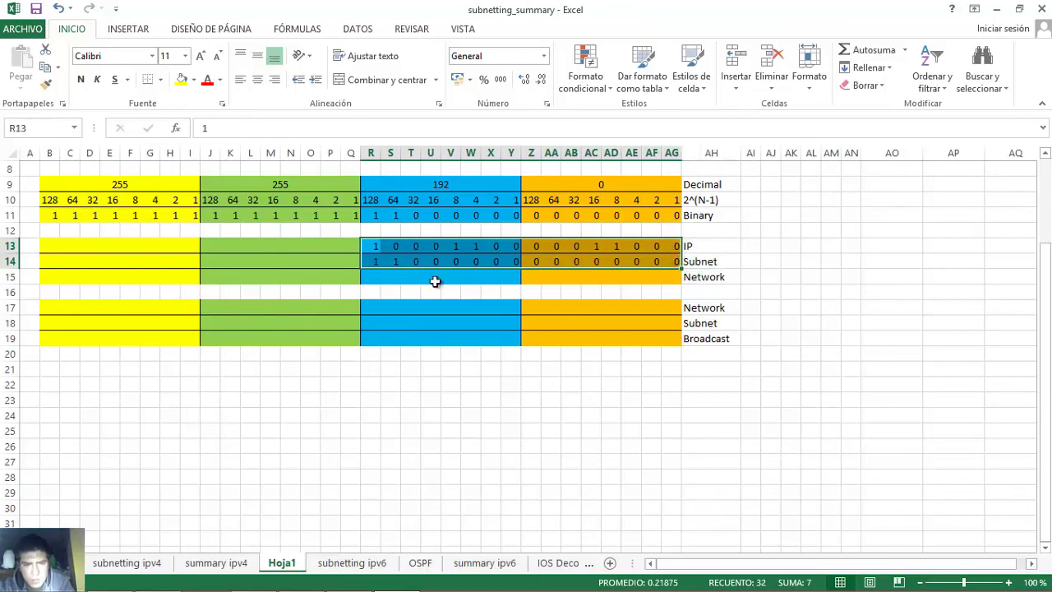
click(372, 274)
key(Right)
key(Right)
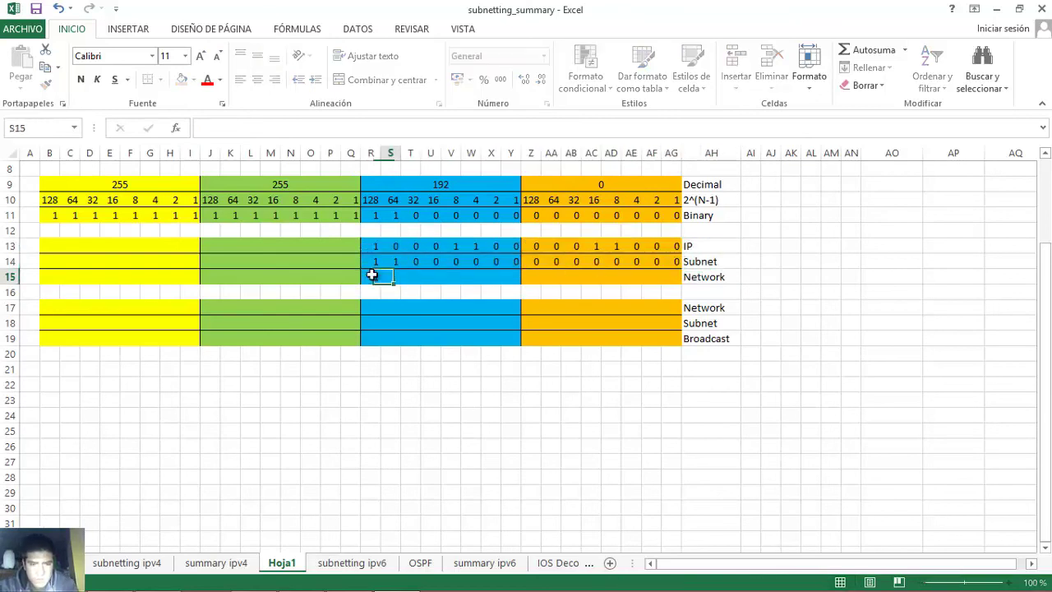
text(0	0	0	0	0	0	0)
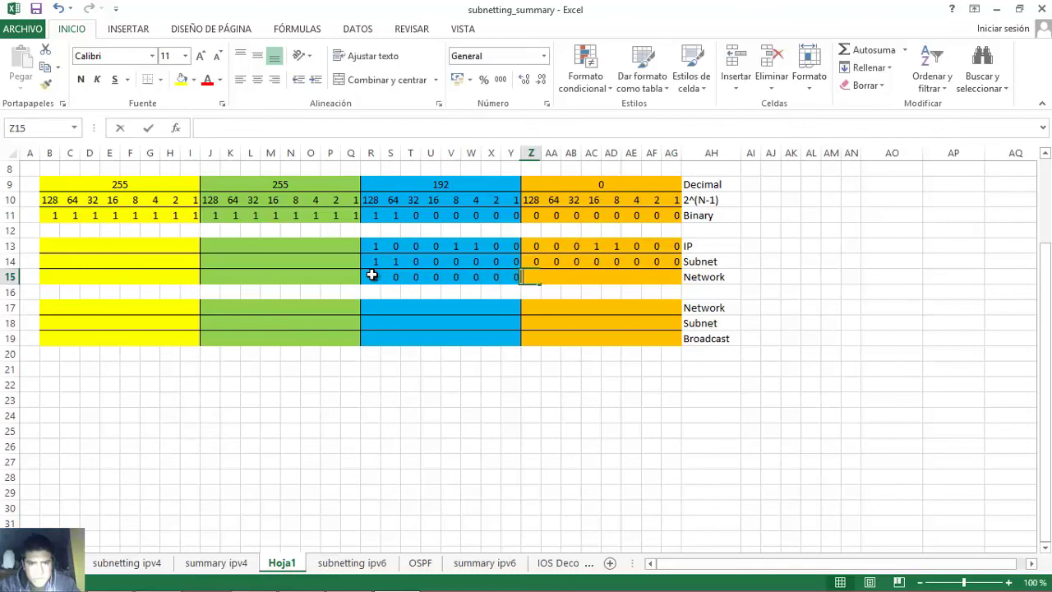
text(	0	0	0	0	0	0	0)
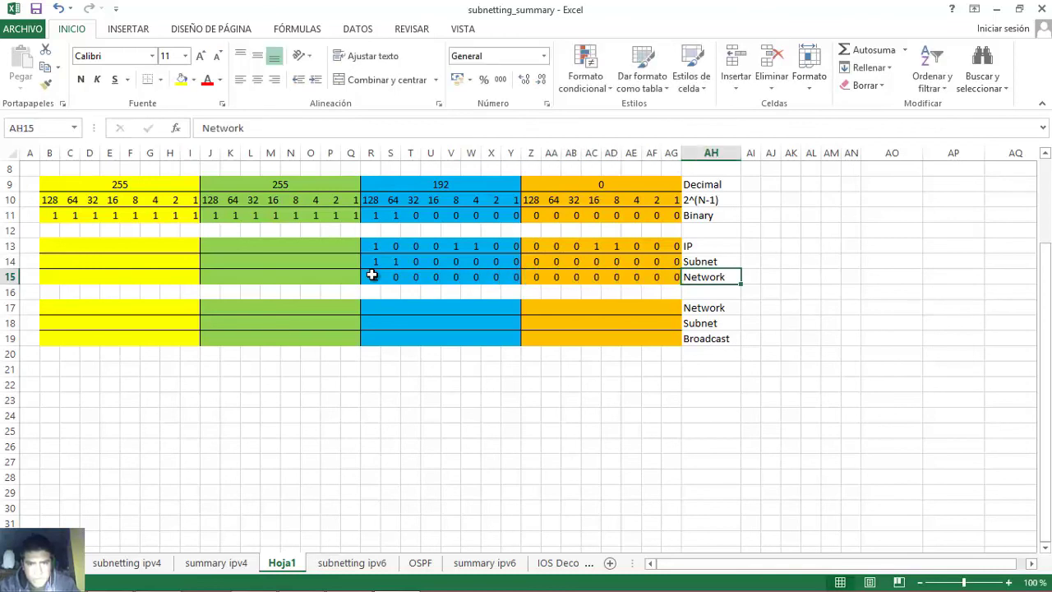
click(376, 276)
drag(531, 283, 653, 292)
drag(372, 278, 670, 278)
click(536, 277)
- Complete the Step 2a network answer as 172.16.128.0 and begin the gateway answer with 172.16
click(301, 577)
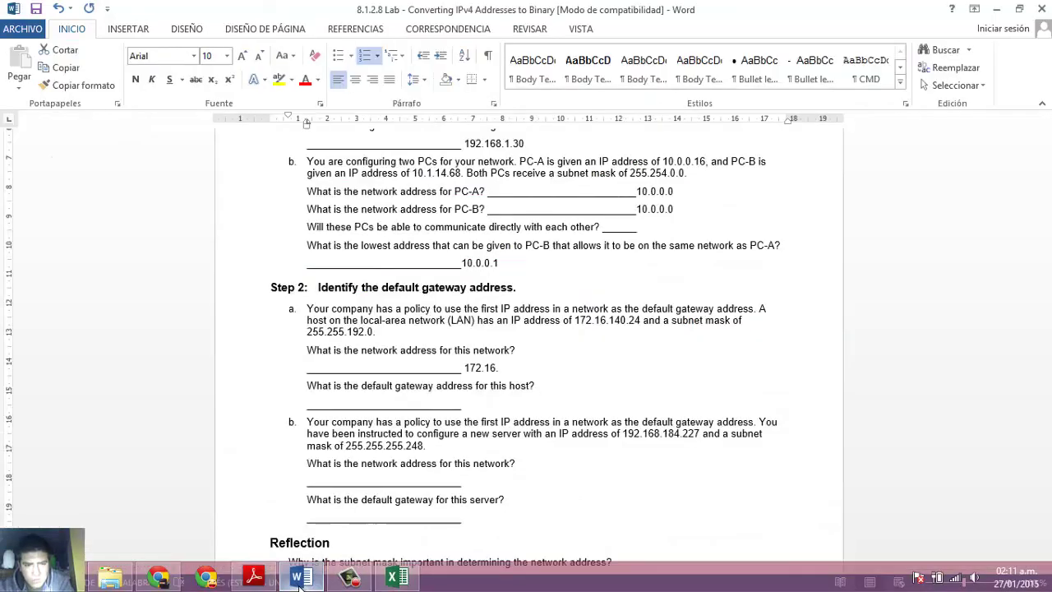
click(507, 369)
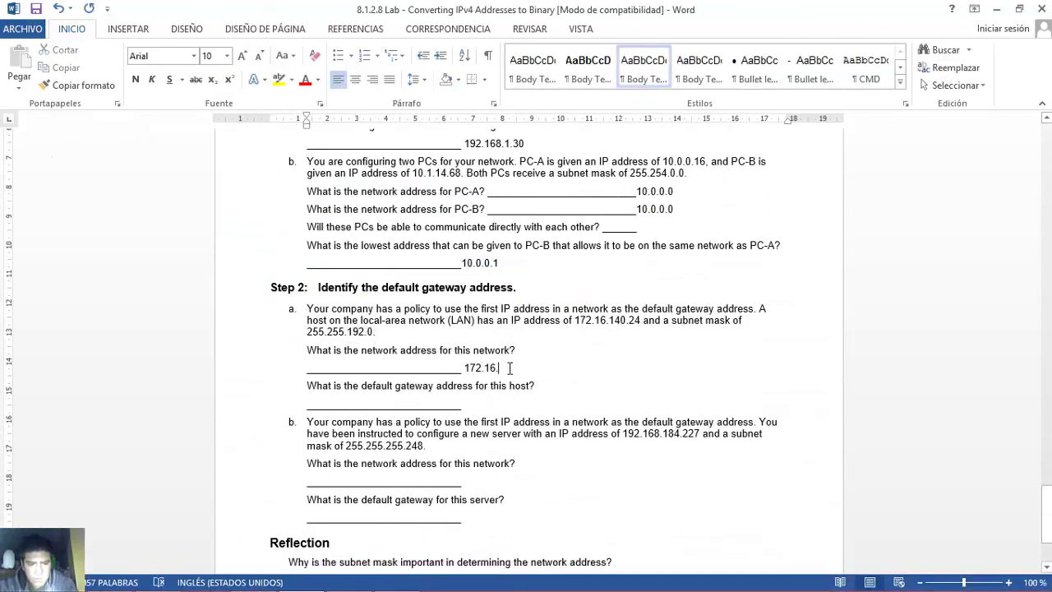
text(128.0)
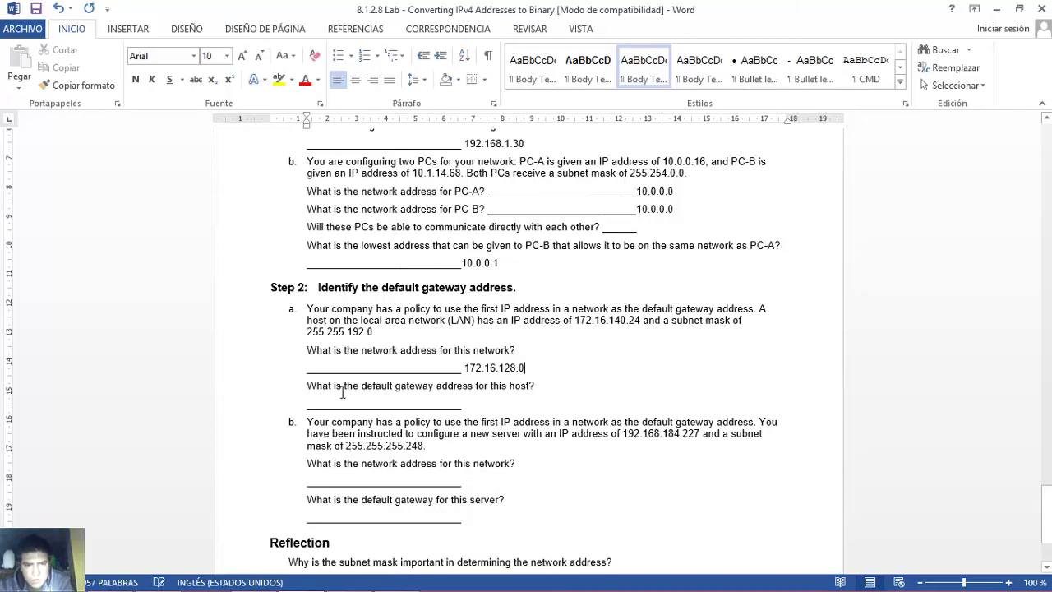
drag(305, 384, 539, 384)
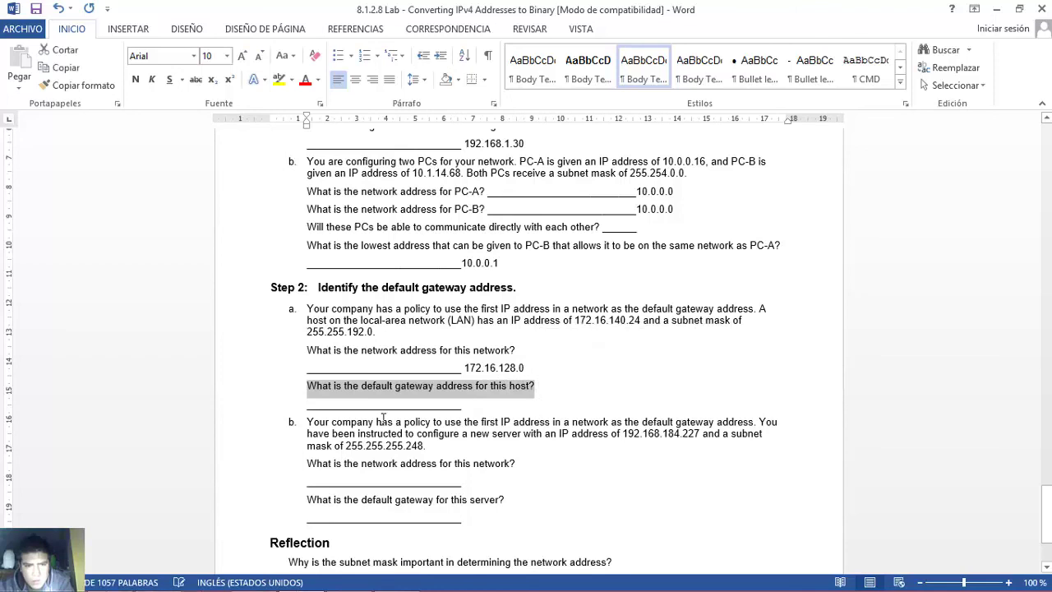
drag(310, 391, 546, 393)
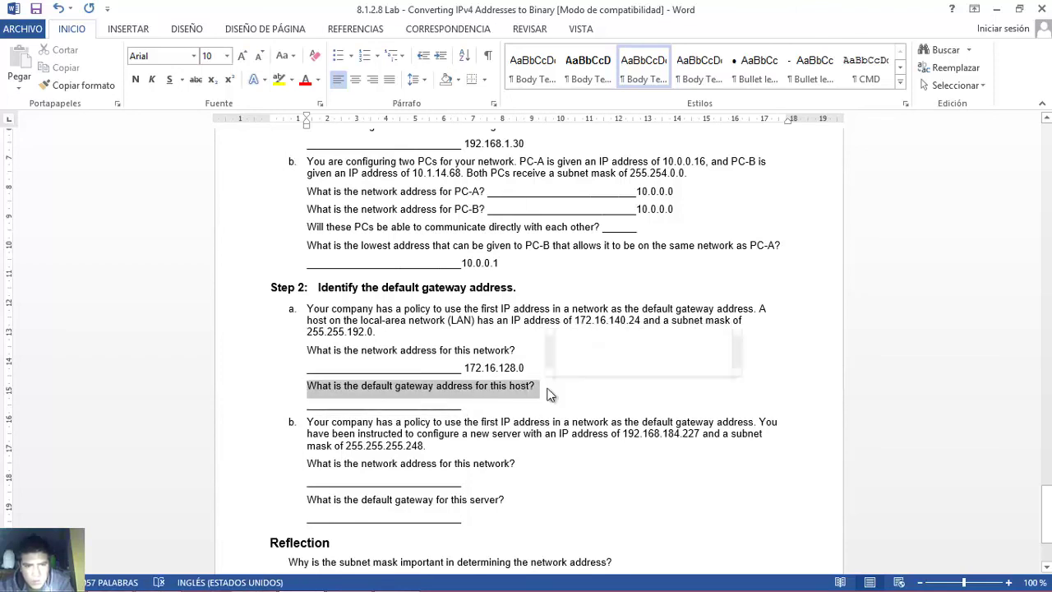
click(481, 405)
text(172)
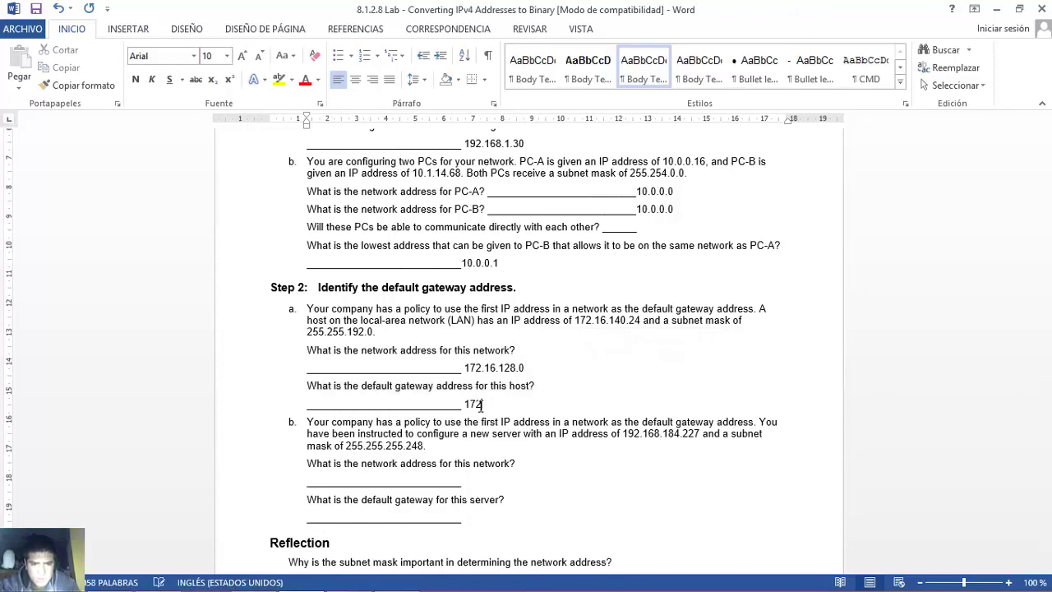
text(.16.128.1)
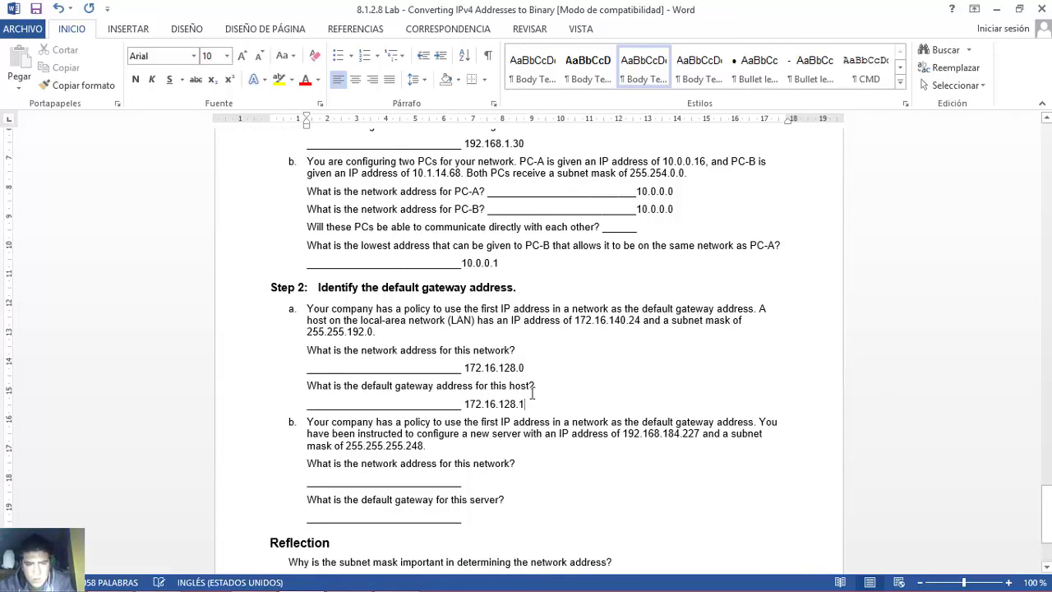
drag(527, 404, 466, 405)
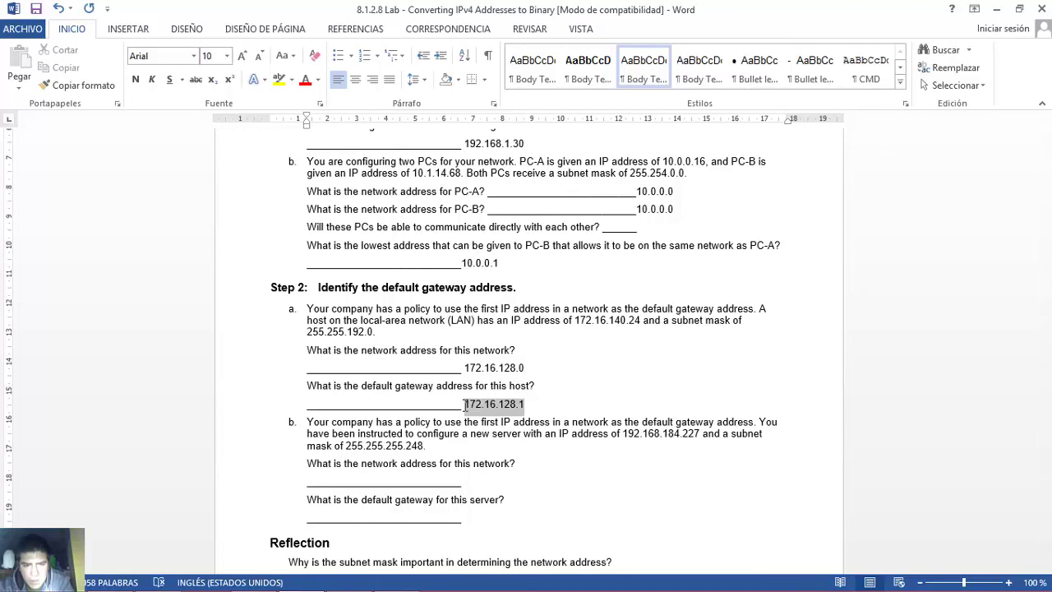
click(465, 405)
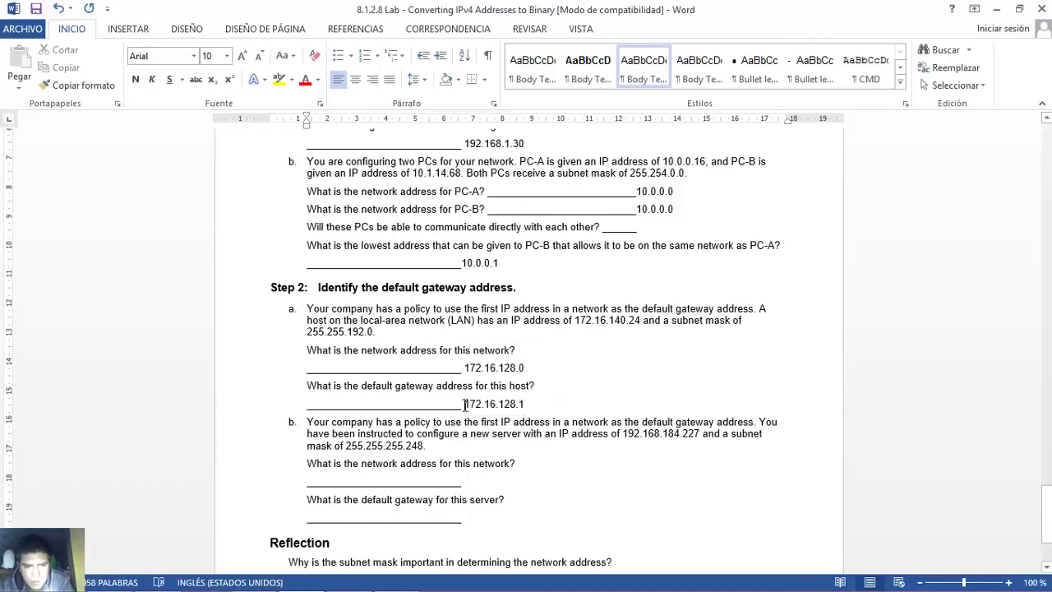
- Read question b, noting the 192.168.184 server address and the mask's first three octets
scroll(465, 405, down, 1)
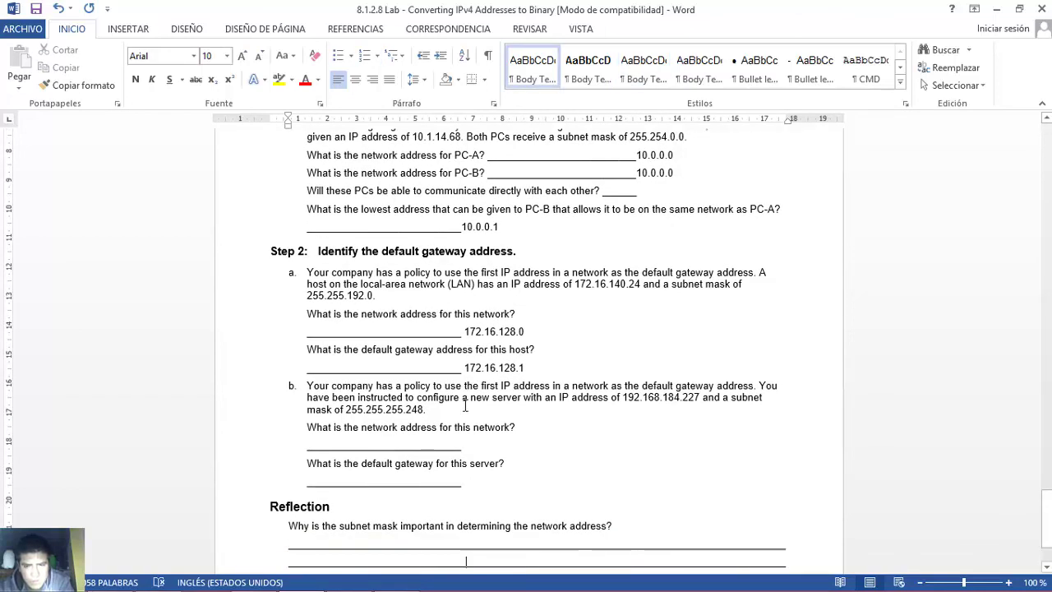
drag(308, 385, 515, 433)
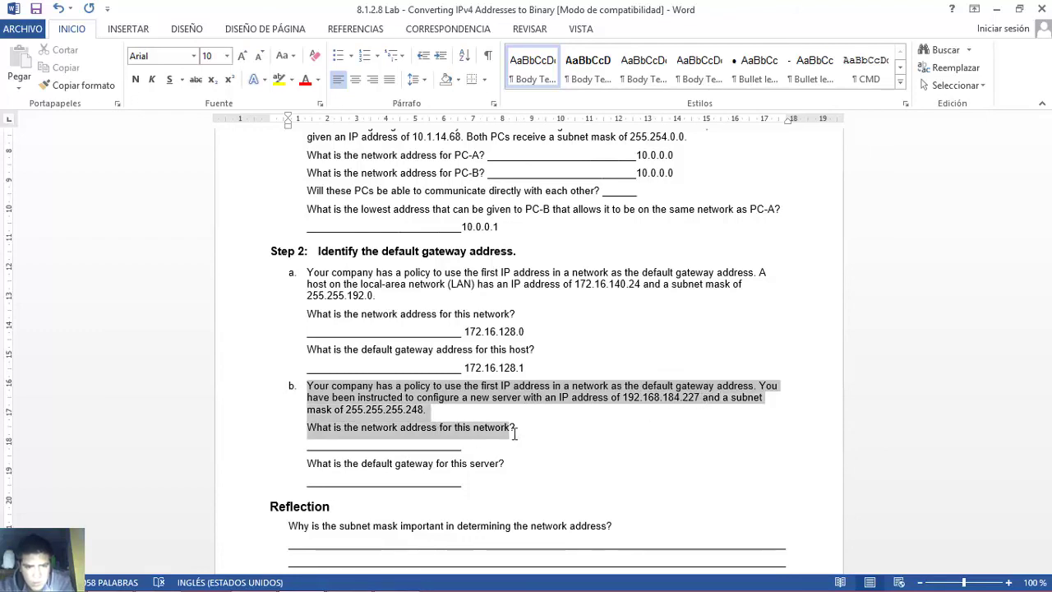
drag(307, 385, 513, 428)
click(584, 437)
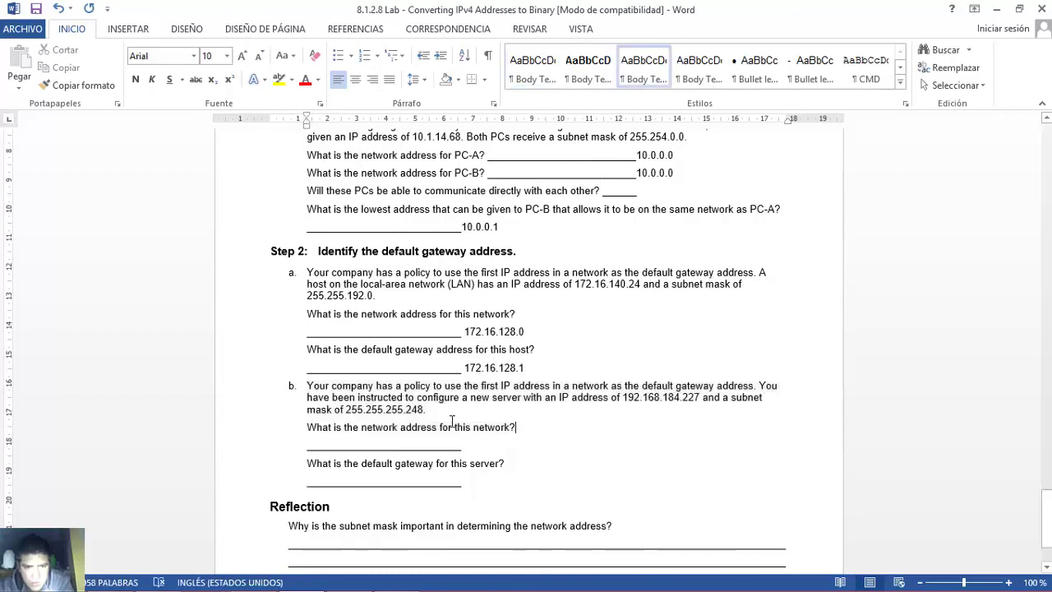
drag(346, 410, 405, 411)
drag(622, 397, 681, 398)
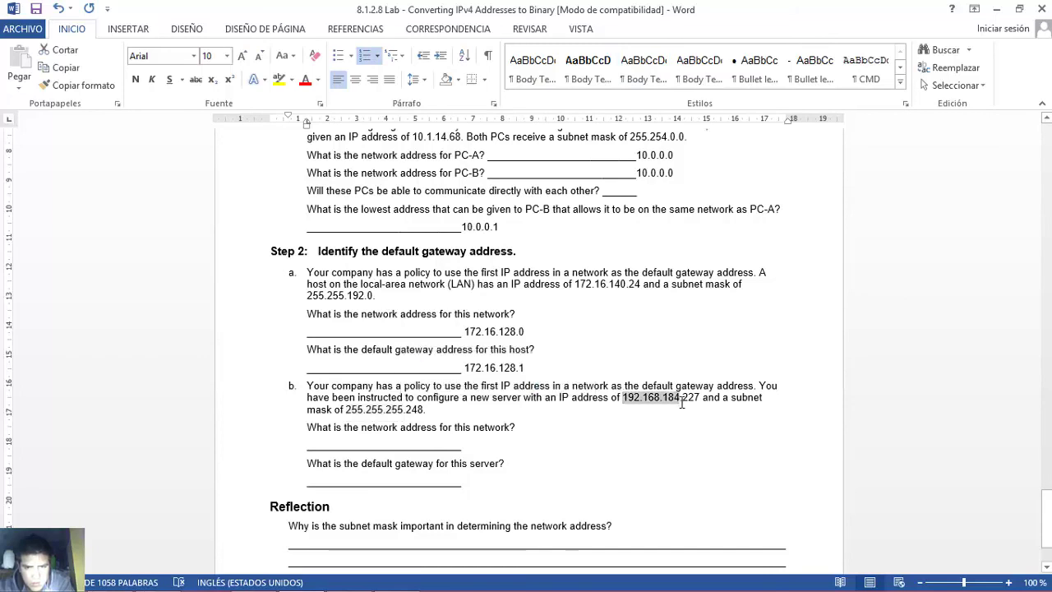
drag(349, 411, 403, 412)
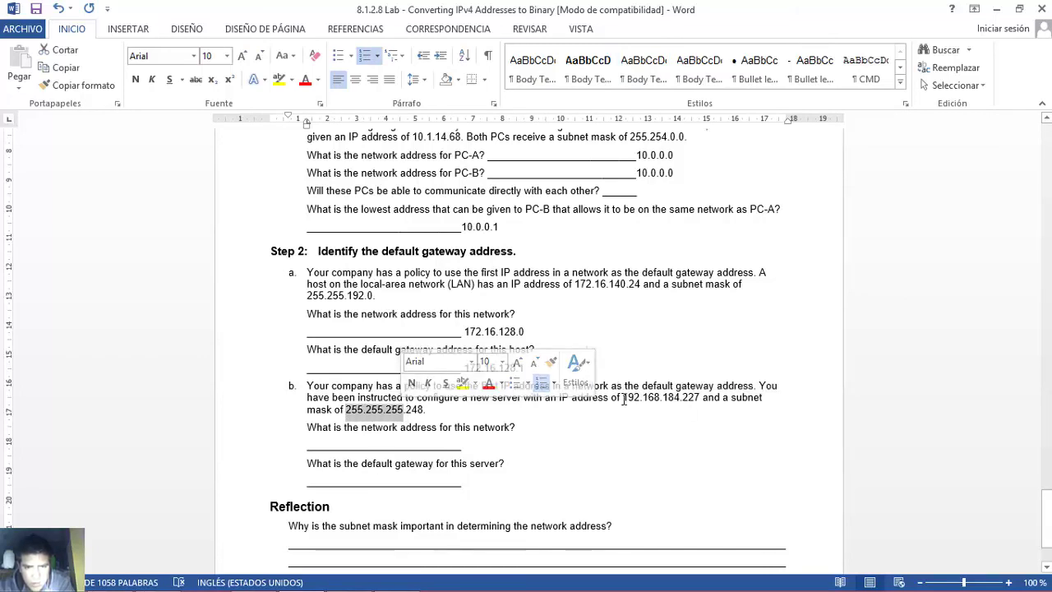
drag(623, 398, 677, 406)
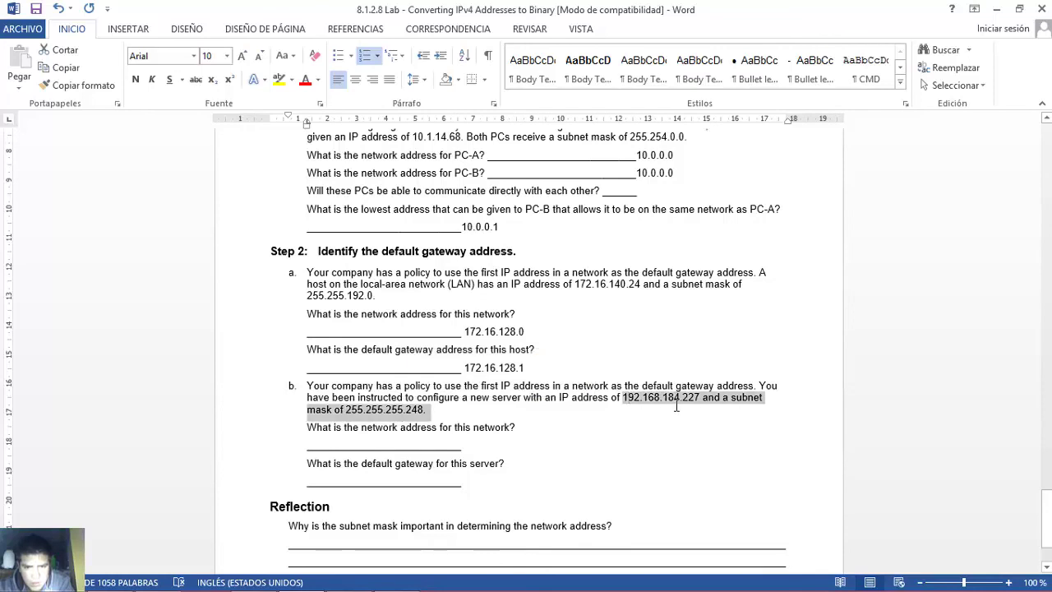
- Start question b's network answer with 192.168.184. and pick out the last octet 227
click(475, 445)
text(192.168.)
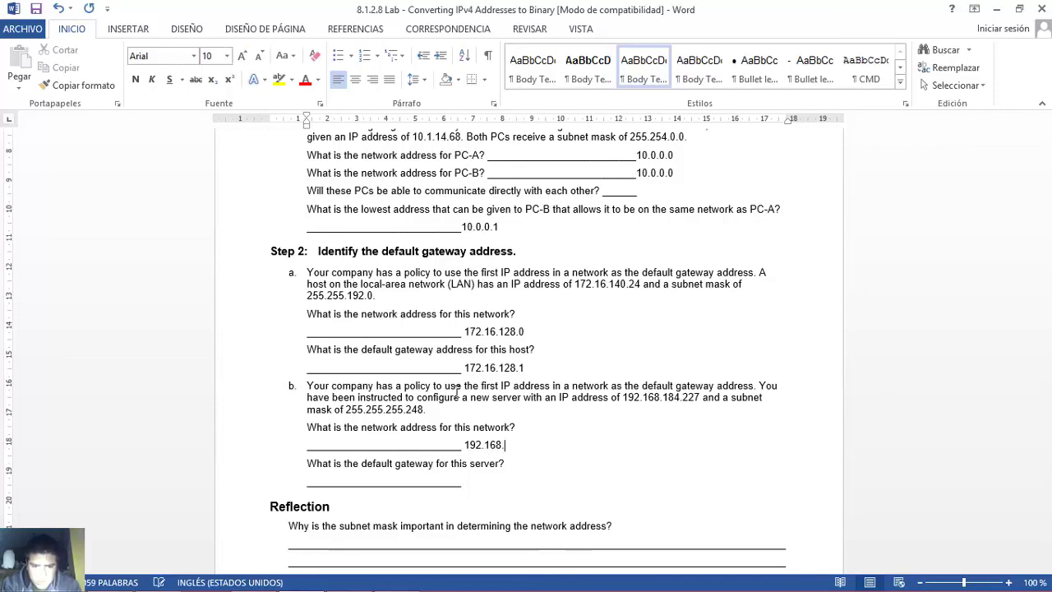
text(184.)
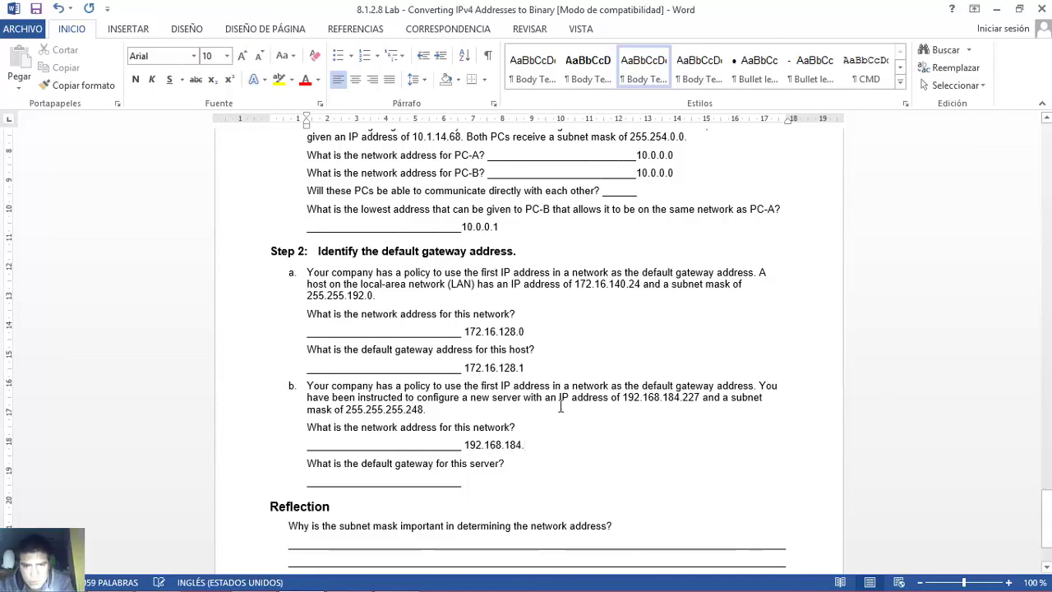
double_click(690, 398)
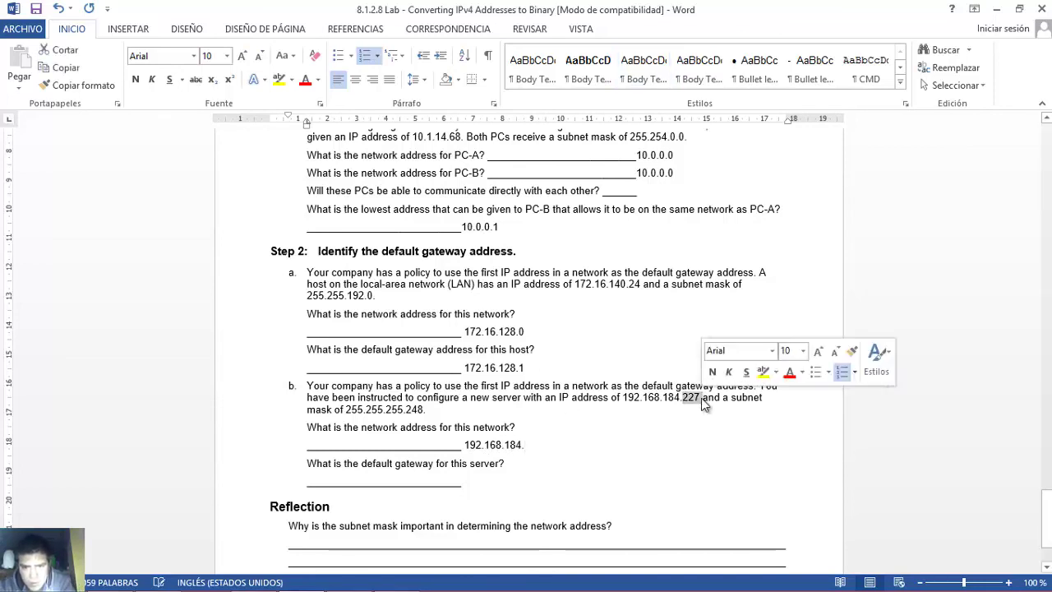
- Clear the old bits and enter 227's binary digits into the IP row's last octet
click(397, 578)
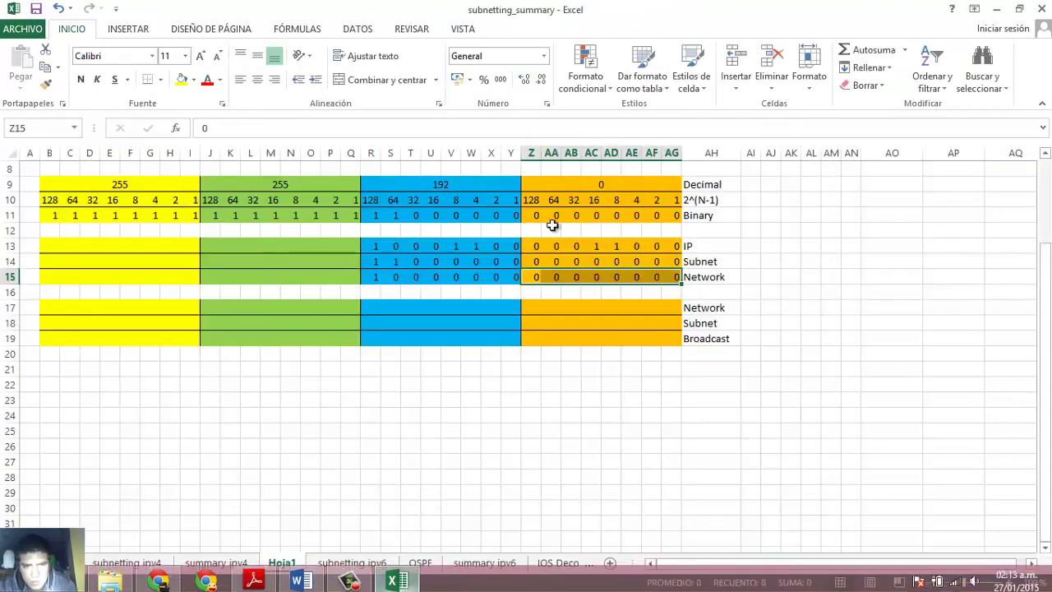
drag(376, 245, 671, 275)
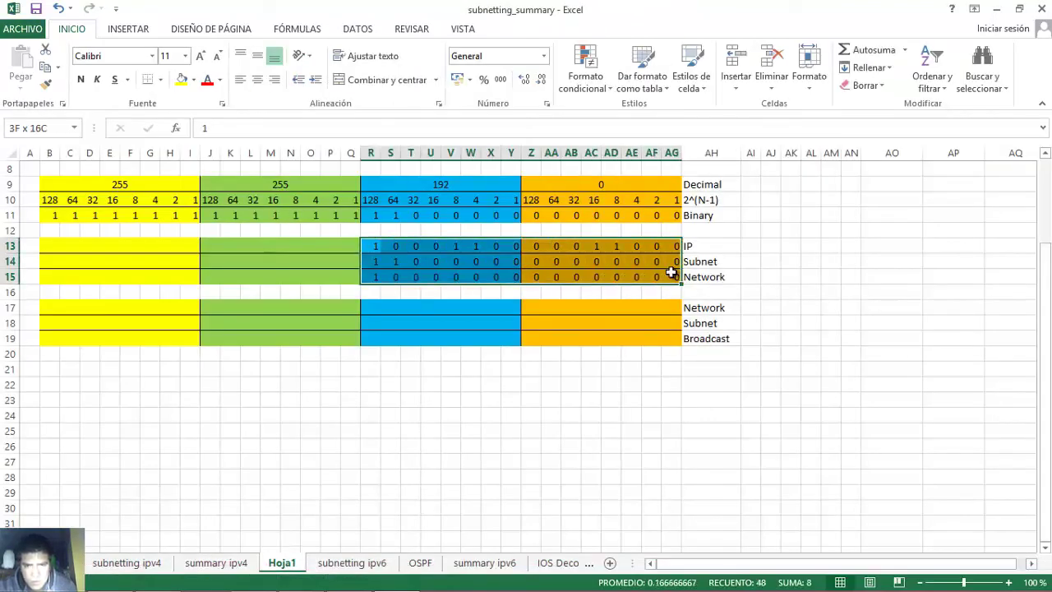
key(Delete)
click(533, 244)
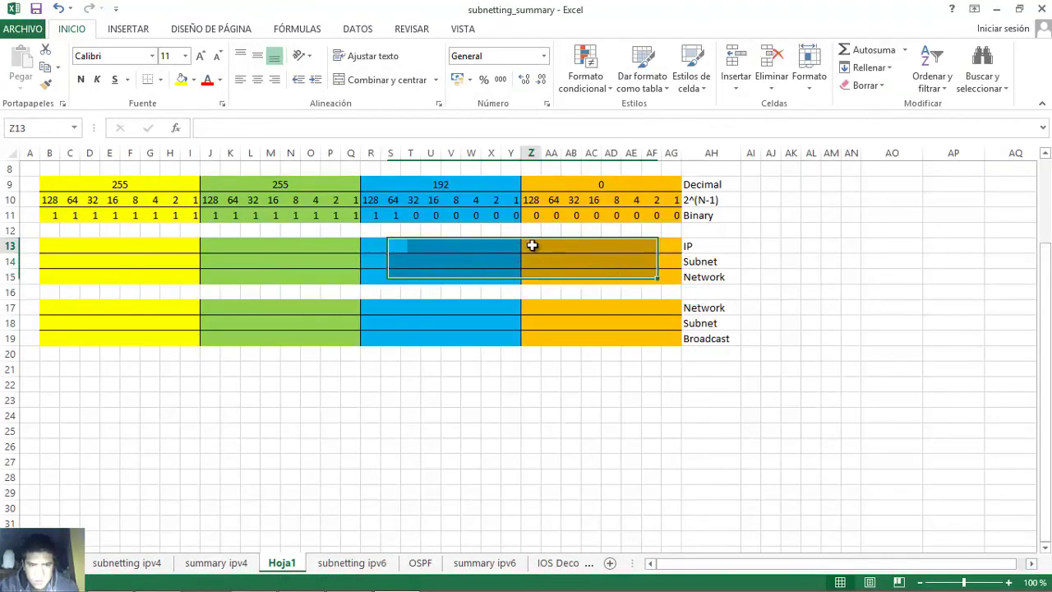
key(Right)
text(1)
key(Right)
text(1)
key(Right)
text(0)
key(Right)
text(0)
key(Right)
text(0)
key(Right)
text(1)
key(Right)
text(1)
key(Right)
click(540, 246)
text(1)
key(Right)
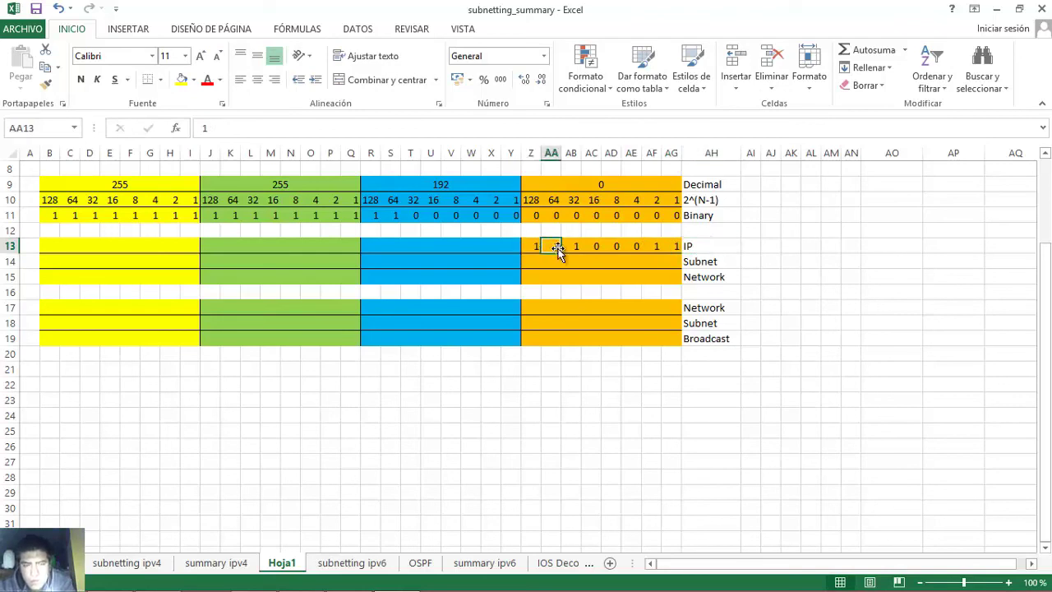
- Correct and verify Z13:AG13 so the last octet reads 11100011
click(572, 247)
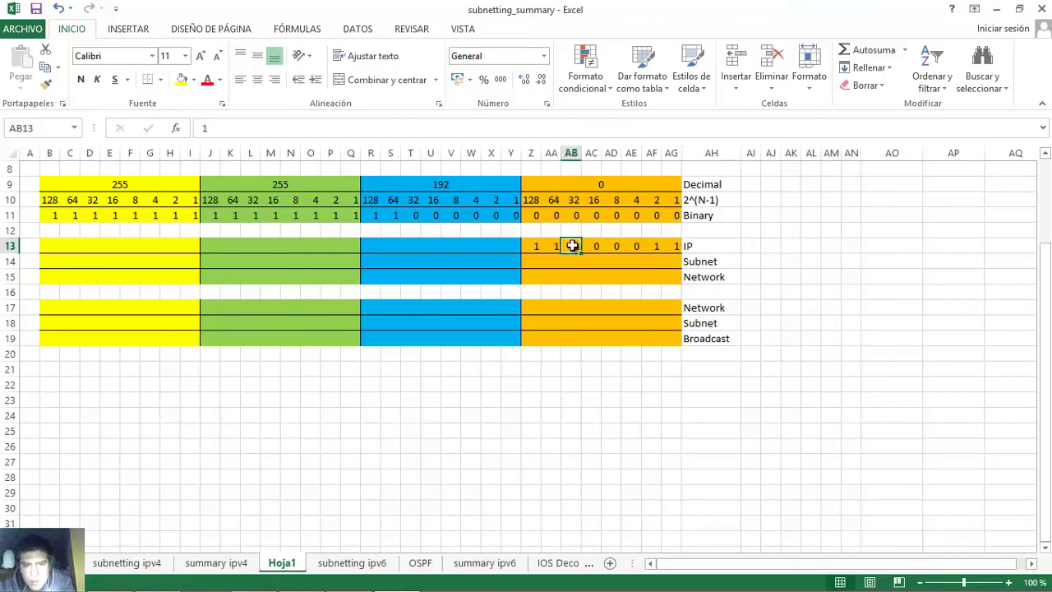
text(1)
click(653, 247)
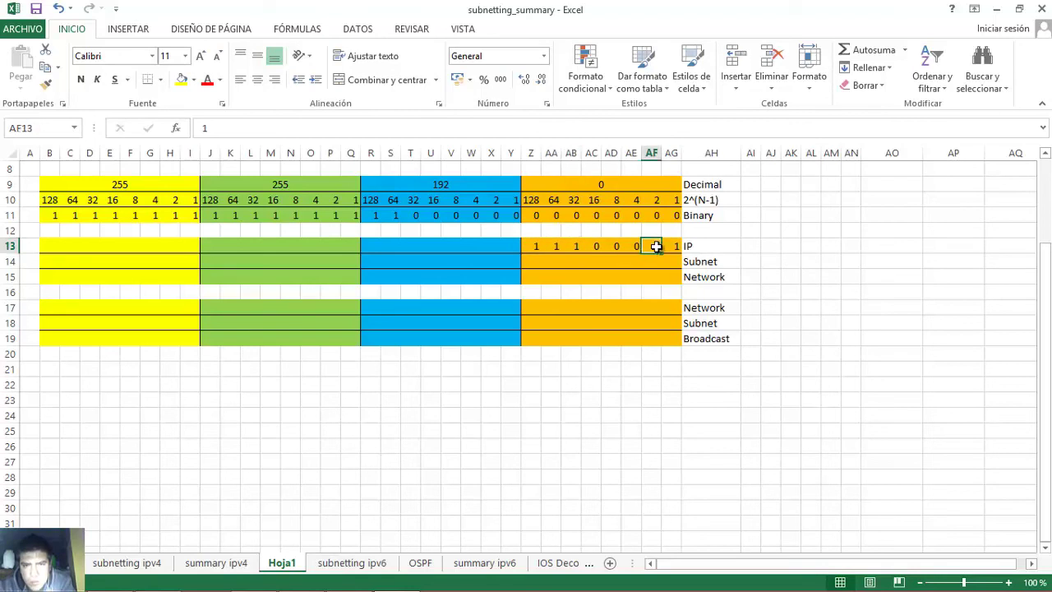
click(670, 247)
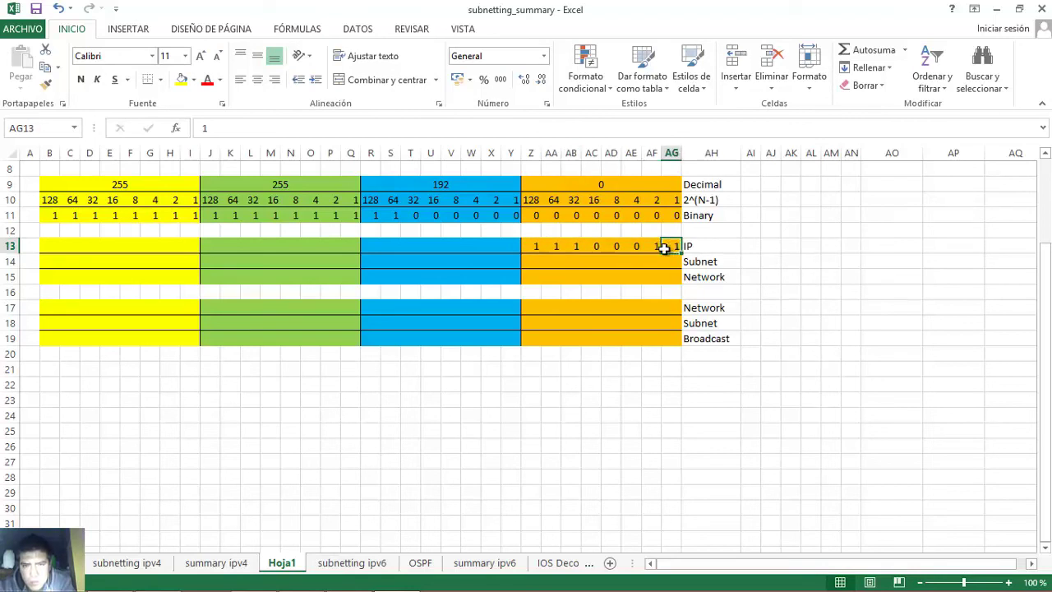
click(534, 248)
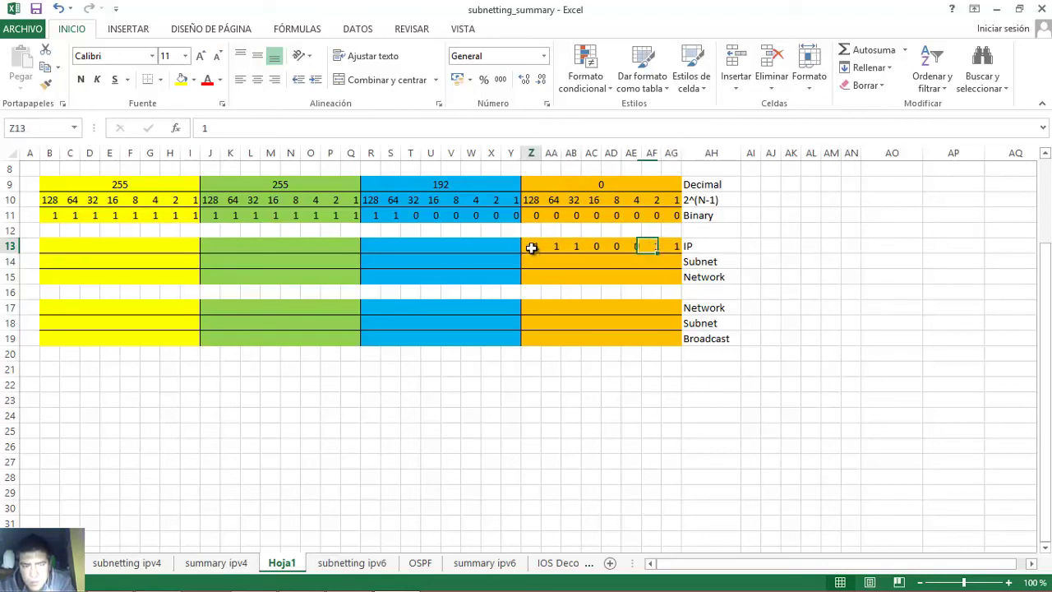
text(1)
click(552, 248)
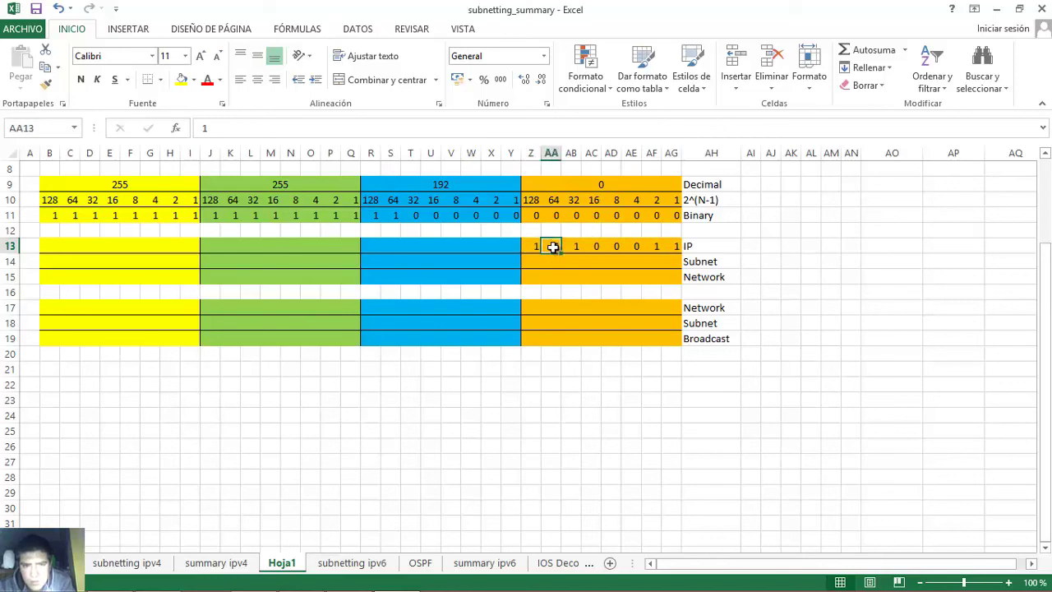
click(573, 247)
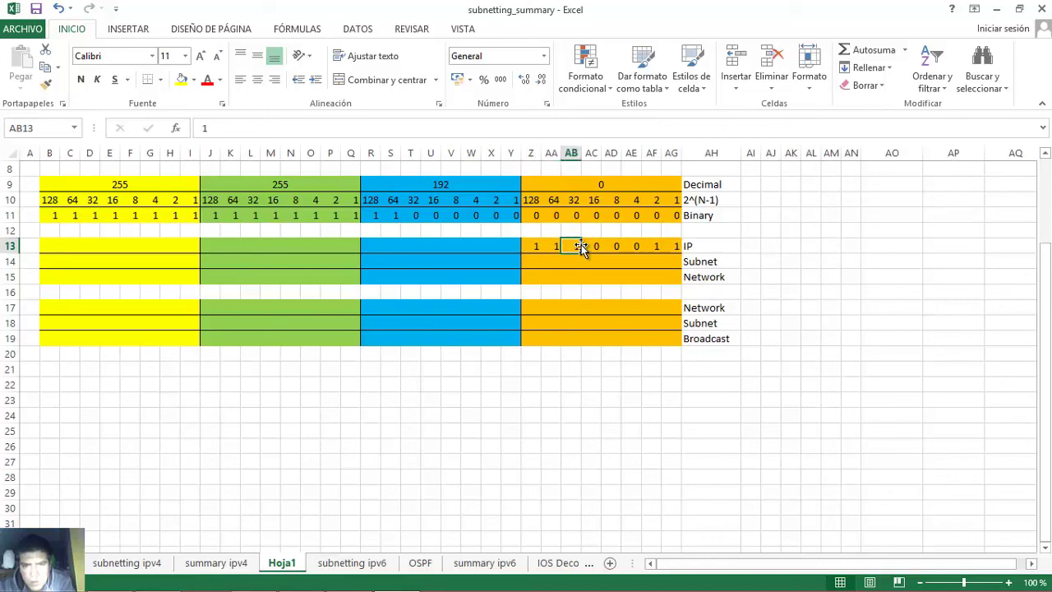
click(654, 247)
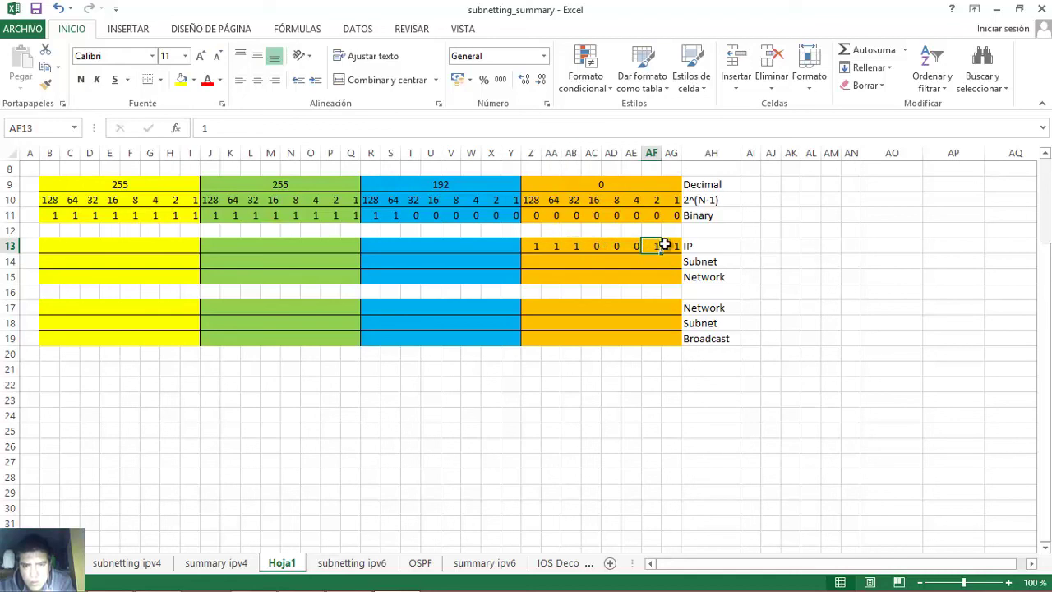
click(670, 246)
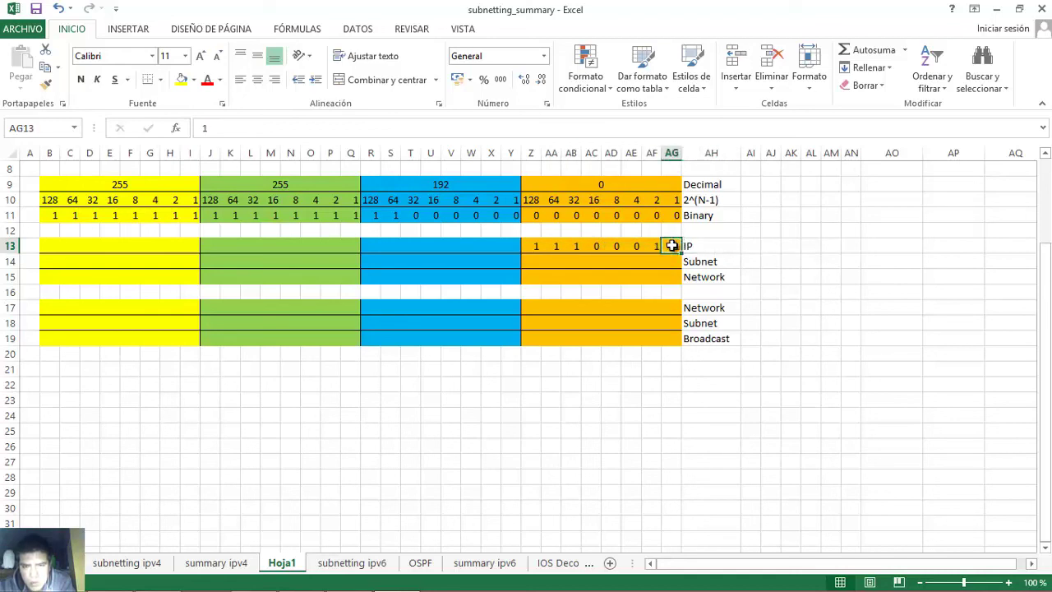
drag(530, 246, 673, 248)
- Check the 248 subnet mask in Word, then enter Subnet bits 1 1 1 1 1 0 0 0 in Z14:AG14
click(301, 575)
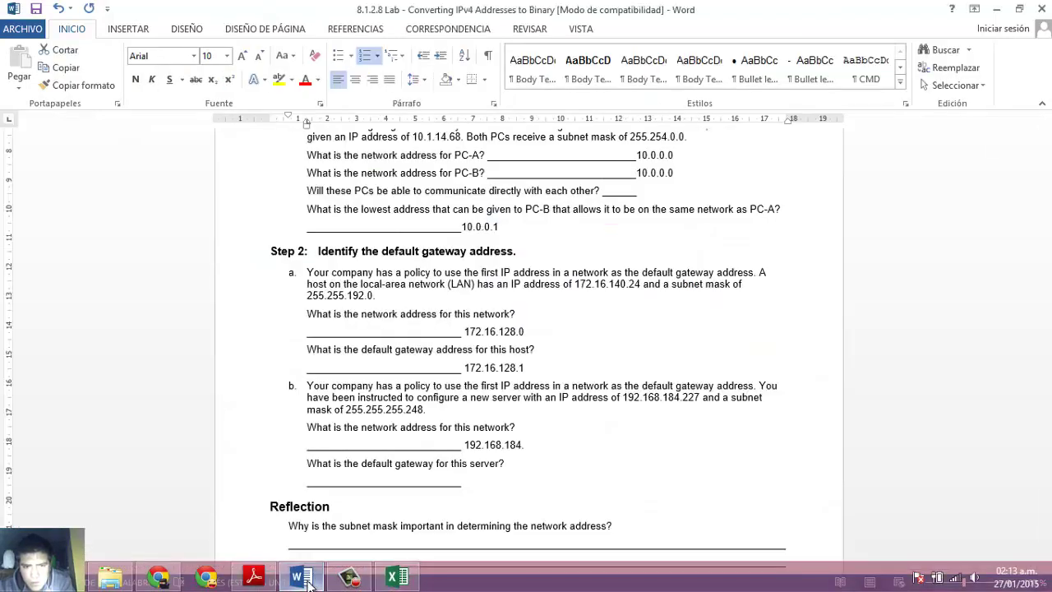
drag(406, 409, 424, 410)
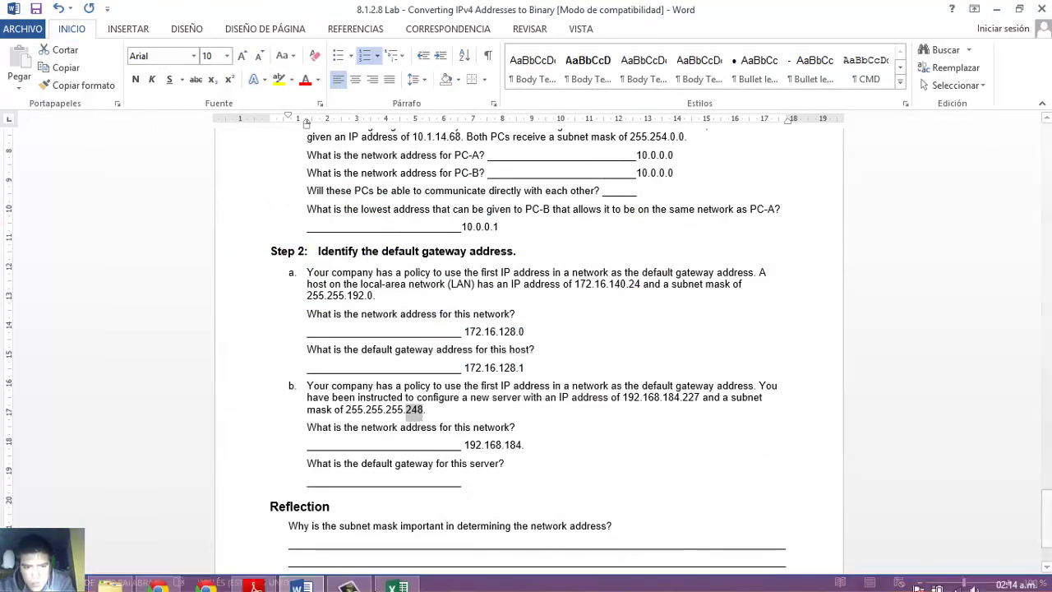
click(383, 580)
click(531, 263)
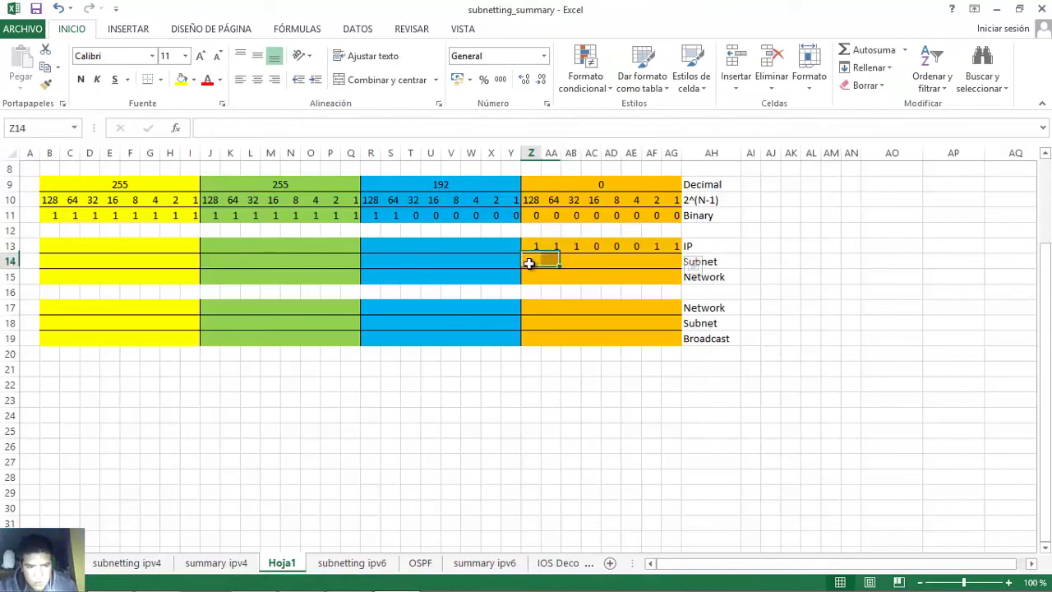
key(Tab)
text(1)
key(Tab)
text(1)
key(Tab)
text(1)
key(Tab)
text(1)
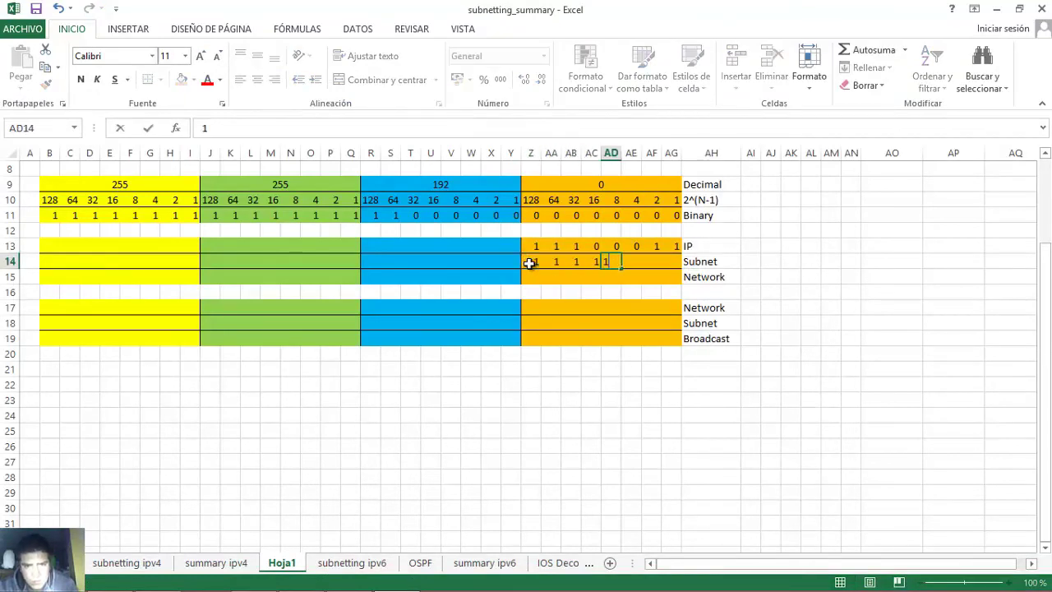
key(Tab)
text(0)
key(Tab)
text(0)
key(Tab)
text(0)
key(Tab)
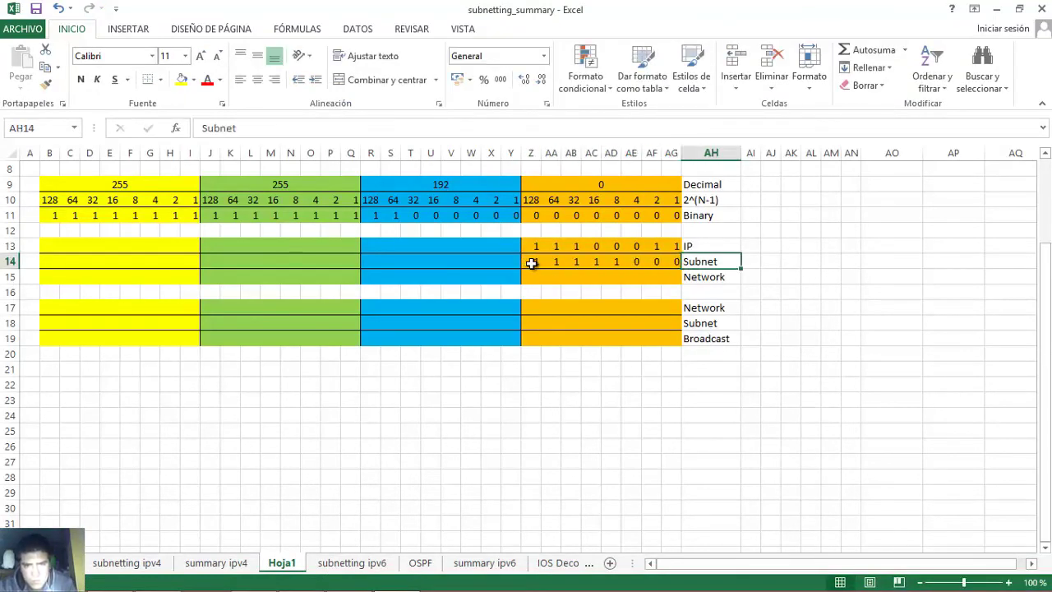
- Fill the Network row Z15:AG15 with bits 1 1 1 0 0 0 0 0, giving 224
drag(530, 261, 667, 263)
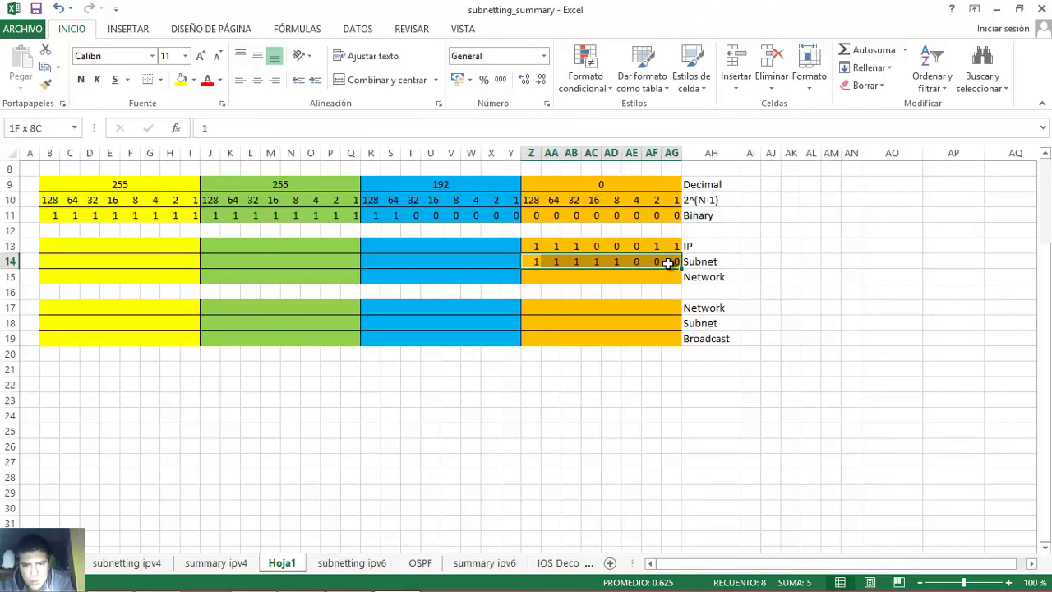
drag(531, 249, 667, 260)
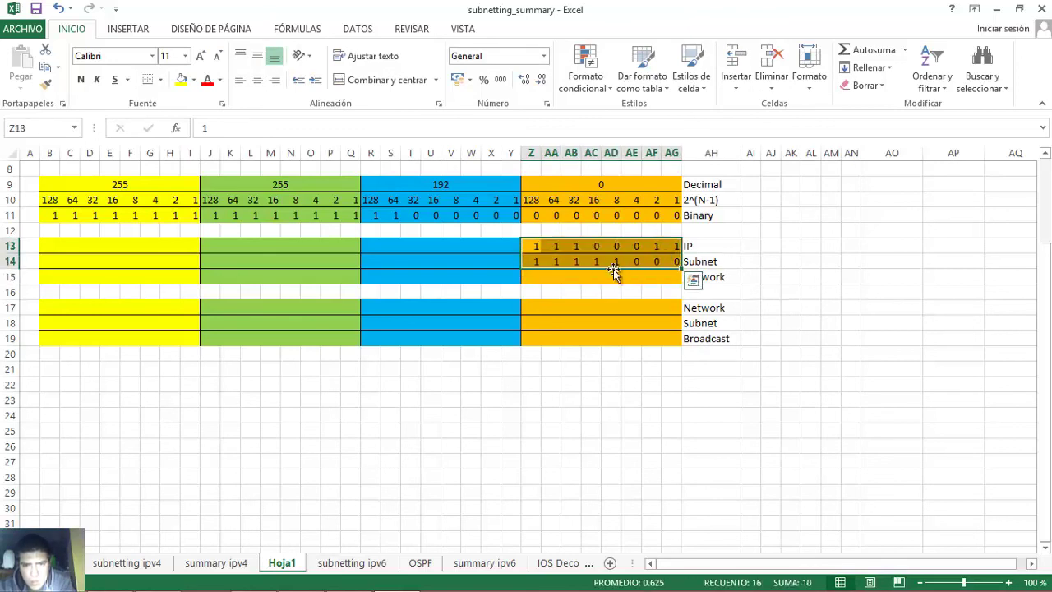
click(533, 277)
text(1)
key(Tab)
text(1)
key(Tab)
text(1)
key(Tab)
text(0)
key(Tab)
text(0)
key(Tab)
text(0)
key(Tab)
text(0)
key(Tab)
text(0)
key(Tab)
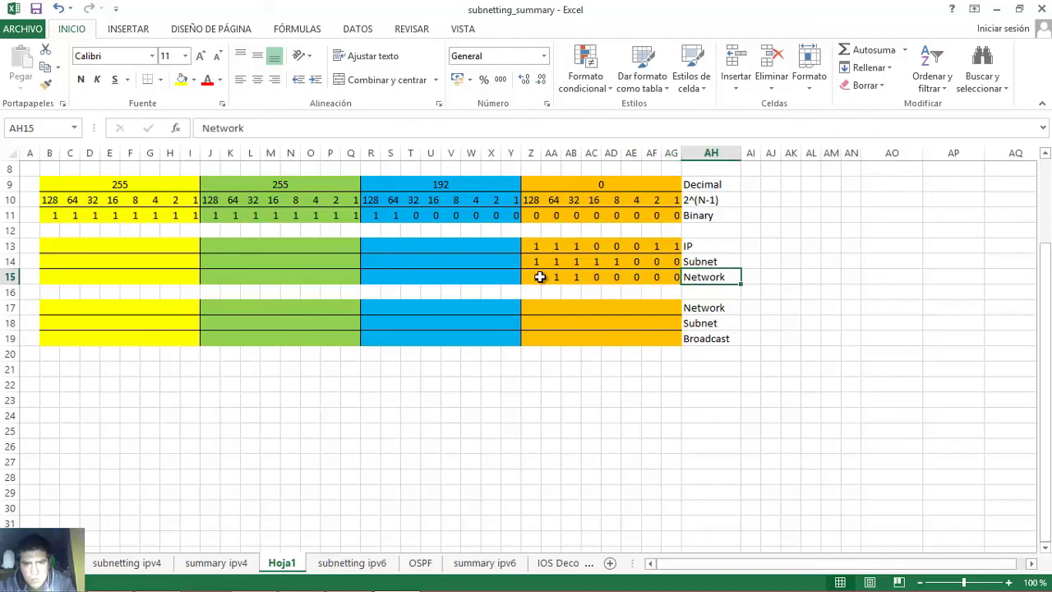
drag(540, 277, 667, 277)
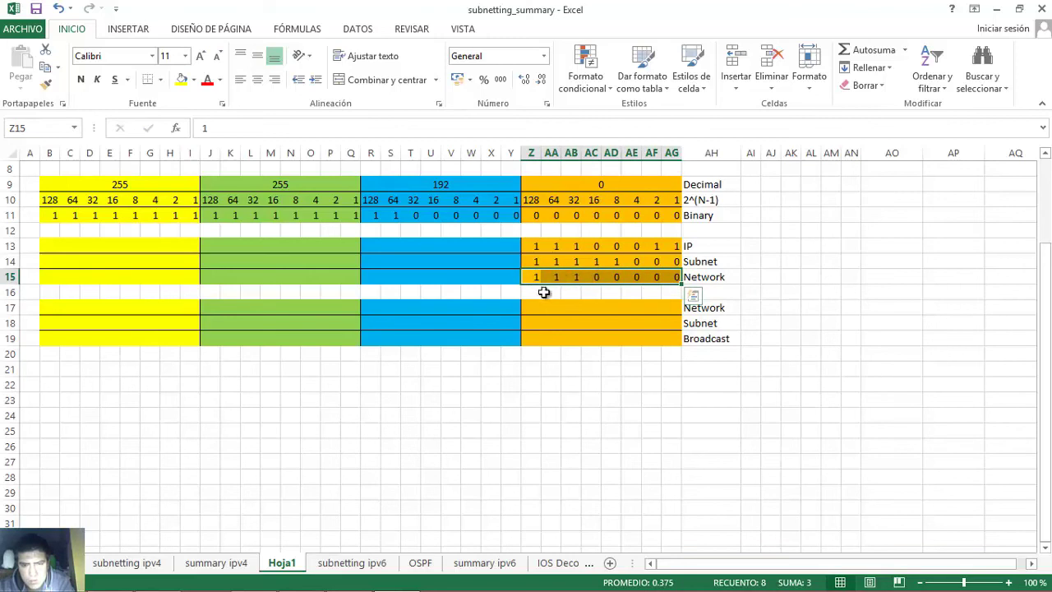
- Complete the Step 2b network address as 192.168.184.224 in Word
click(301, 577)
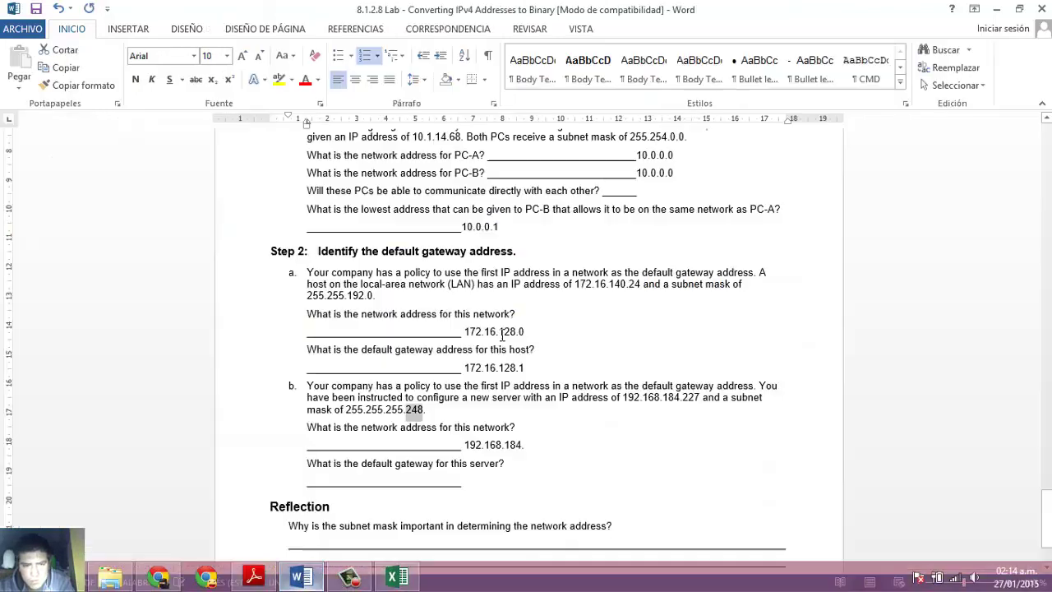
click(534, 444)
text(224)
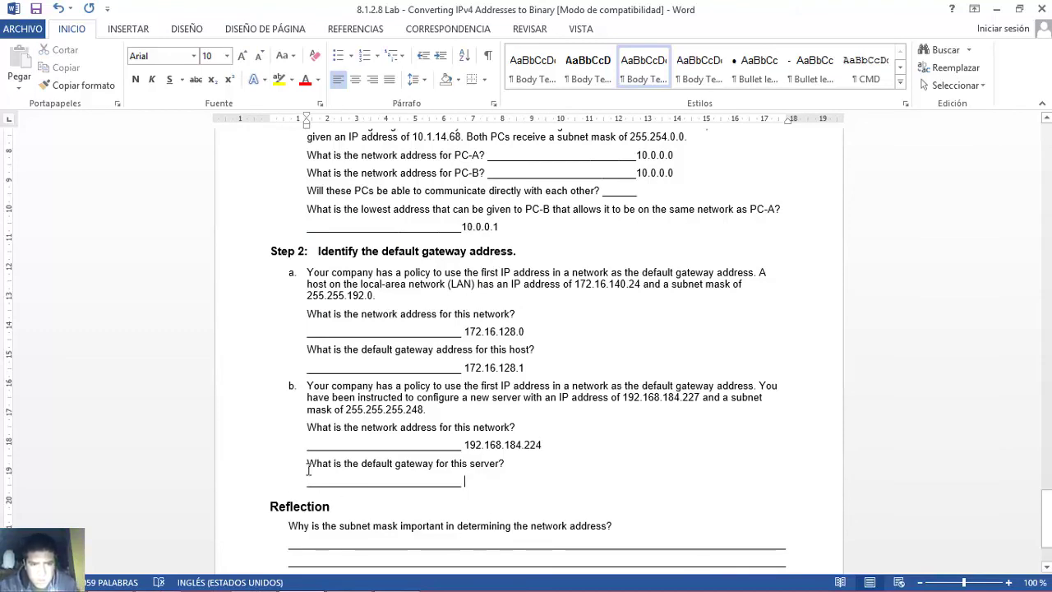
- Enter 192.168.184.225 as the default gateway answer
drag(309, 469, 509, 467)
click(485, 480)
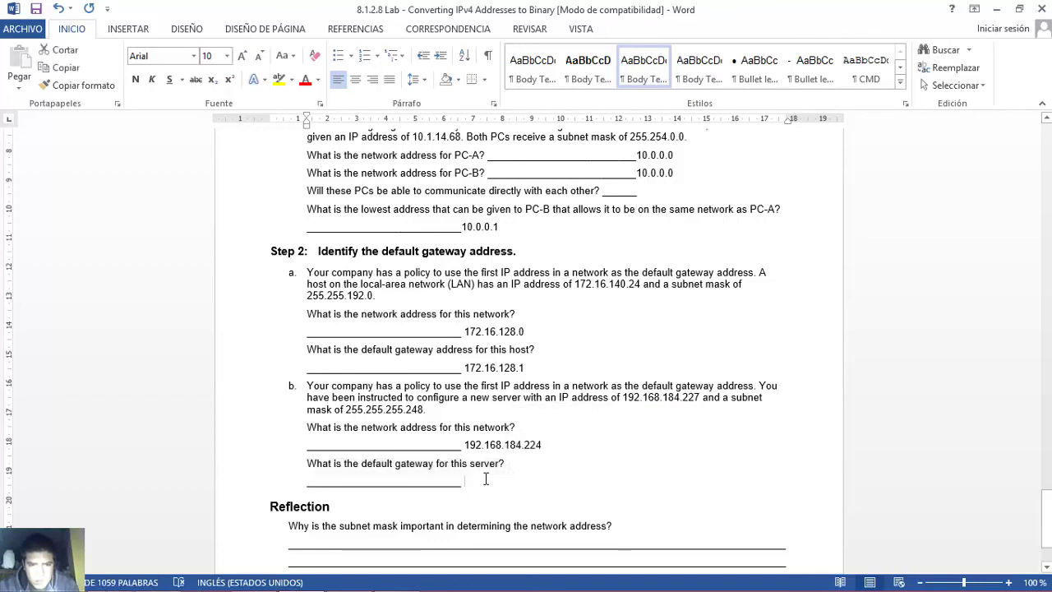
text(192.168.184.225)
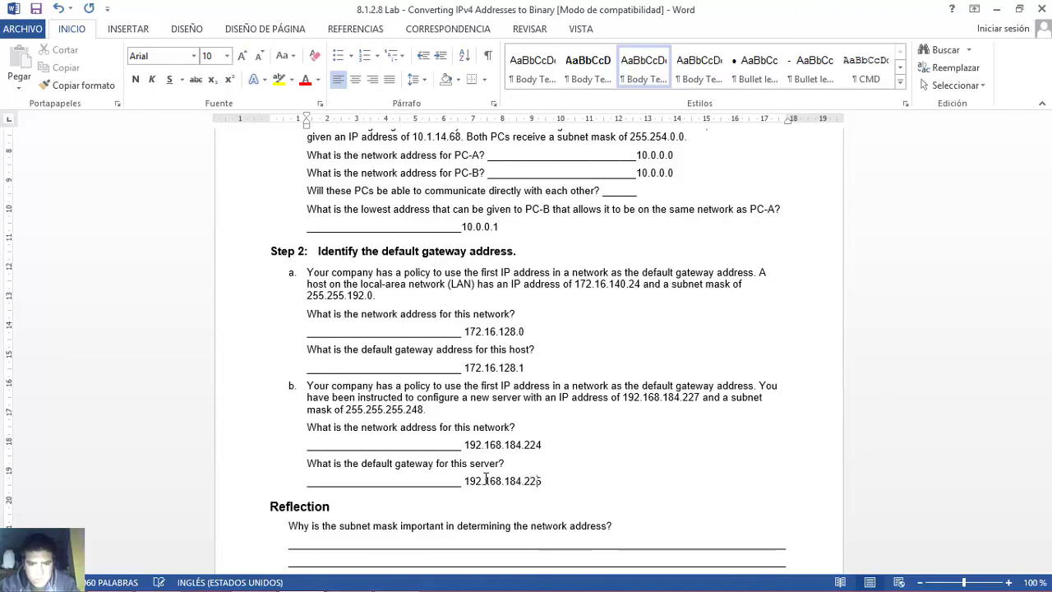
drag(465, 480, 545, 479)
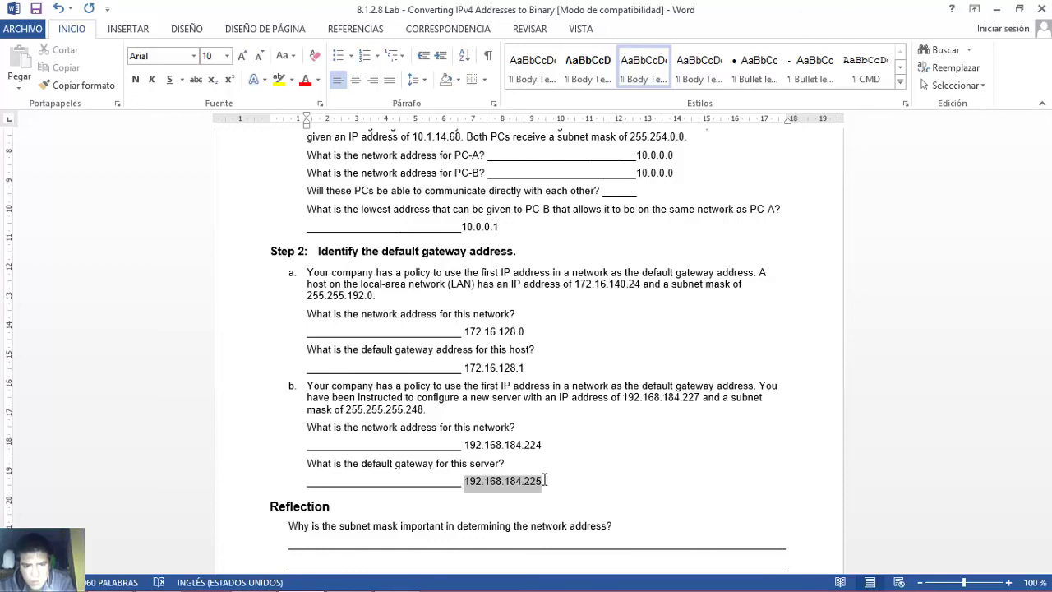
drag(270, 506, 616, 525)
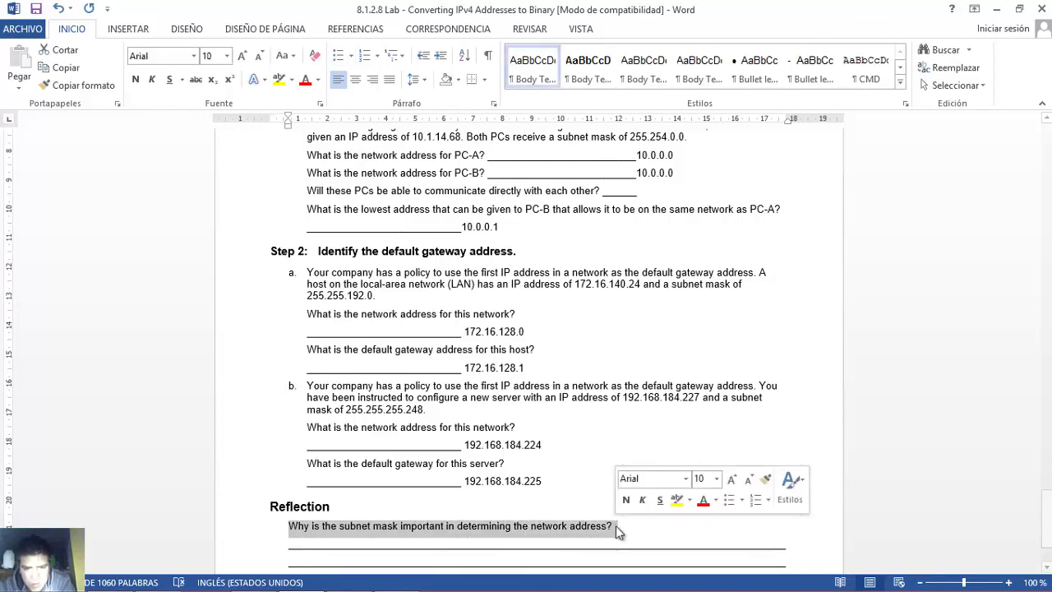
click(348, 548)
scroll(907, 260, down, 2)
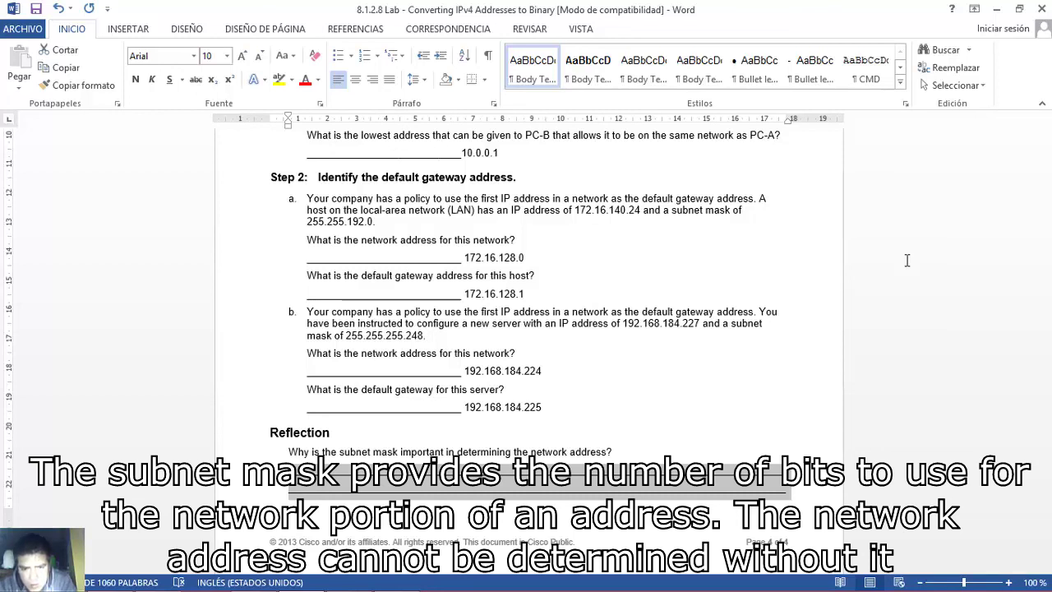
click(731, 395)
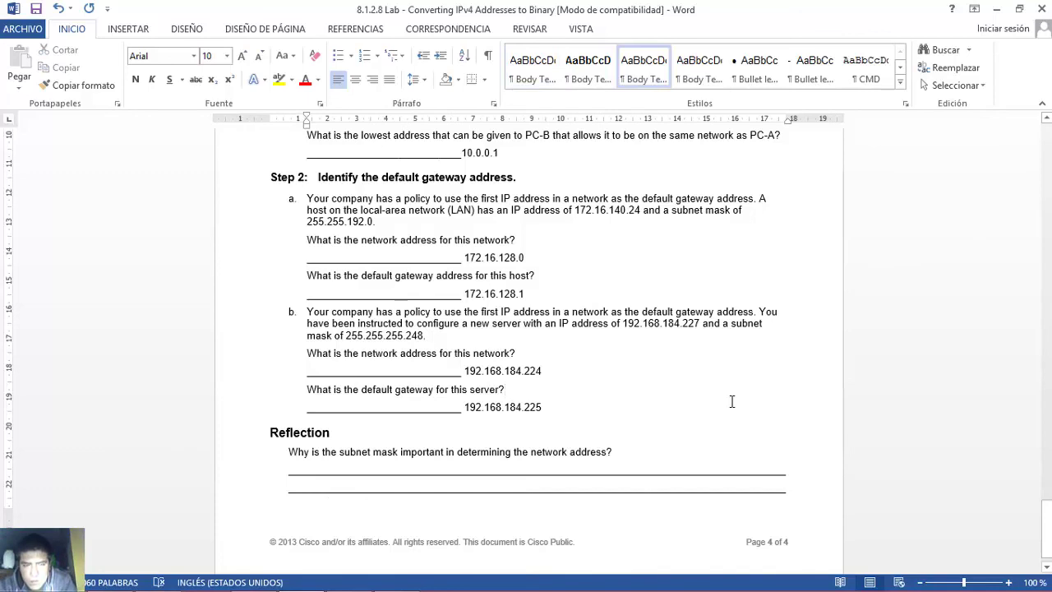